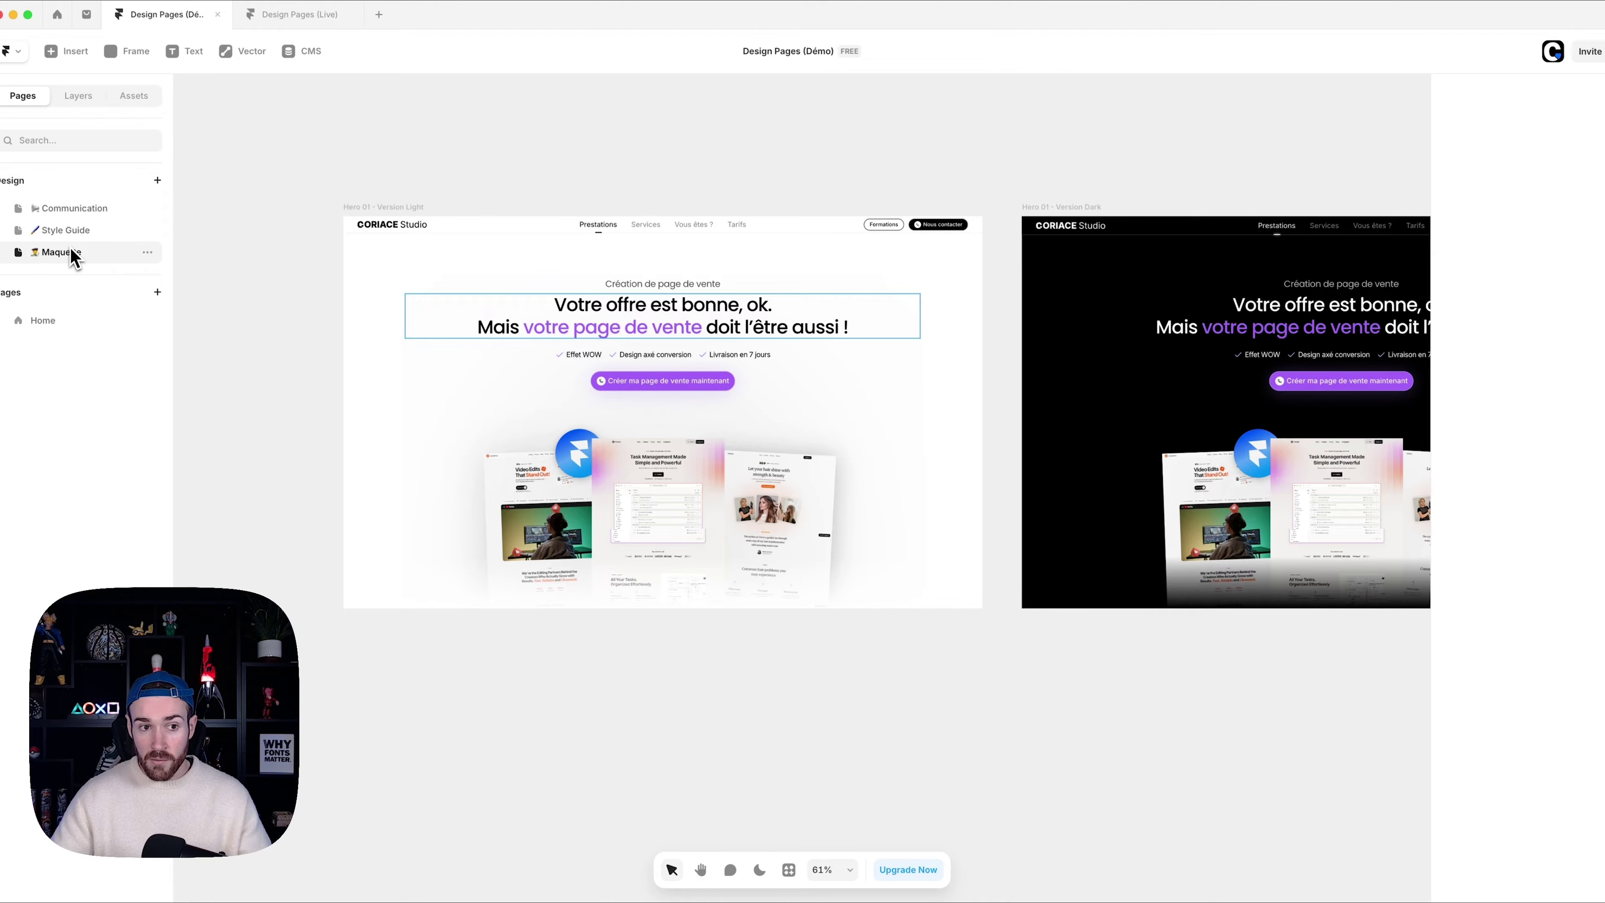
# - Examine the Maquette, Style Guide and Communication design pages of the demo project, including the first LinkedIn banner's settings
pyautogui.hscroll(5, 682, 356)
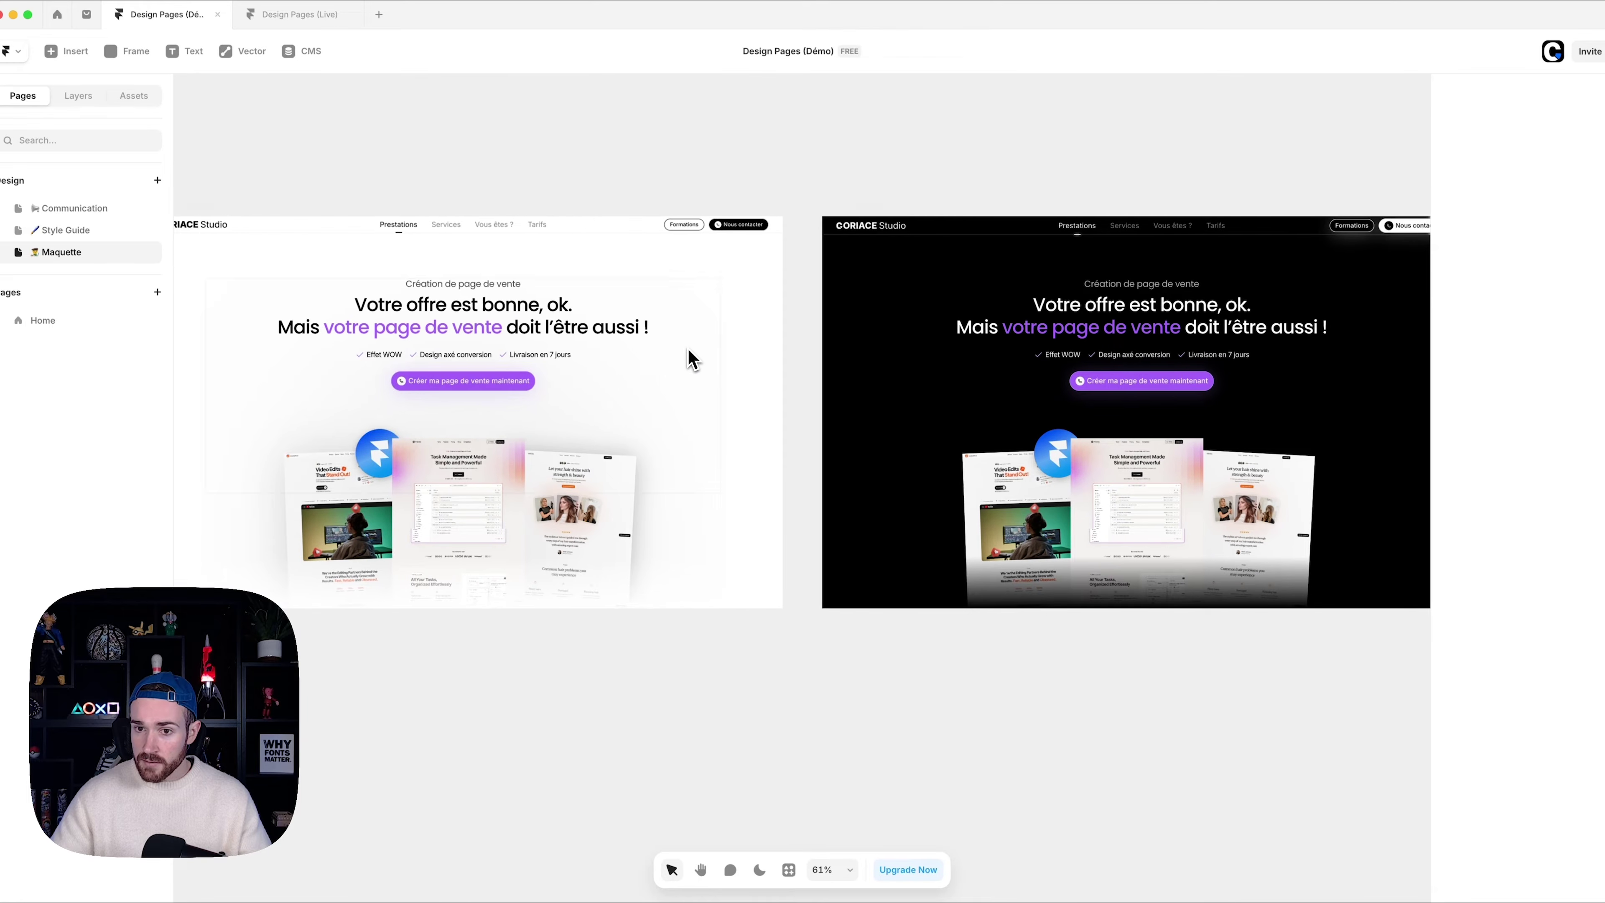
pyautogui.hscroll(-10, 693, 359)
pyautogui.click(111, 239)
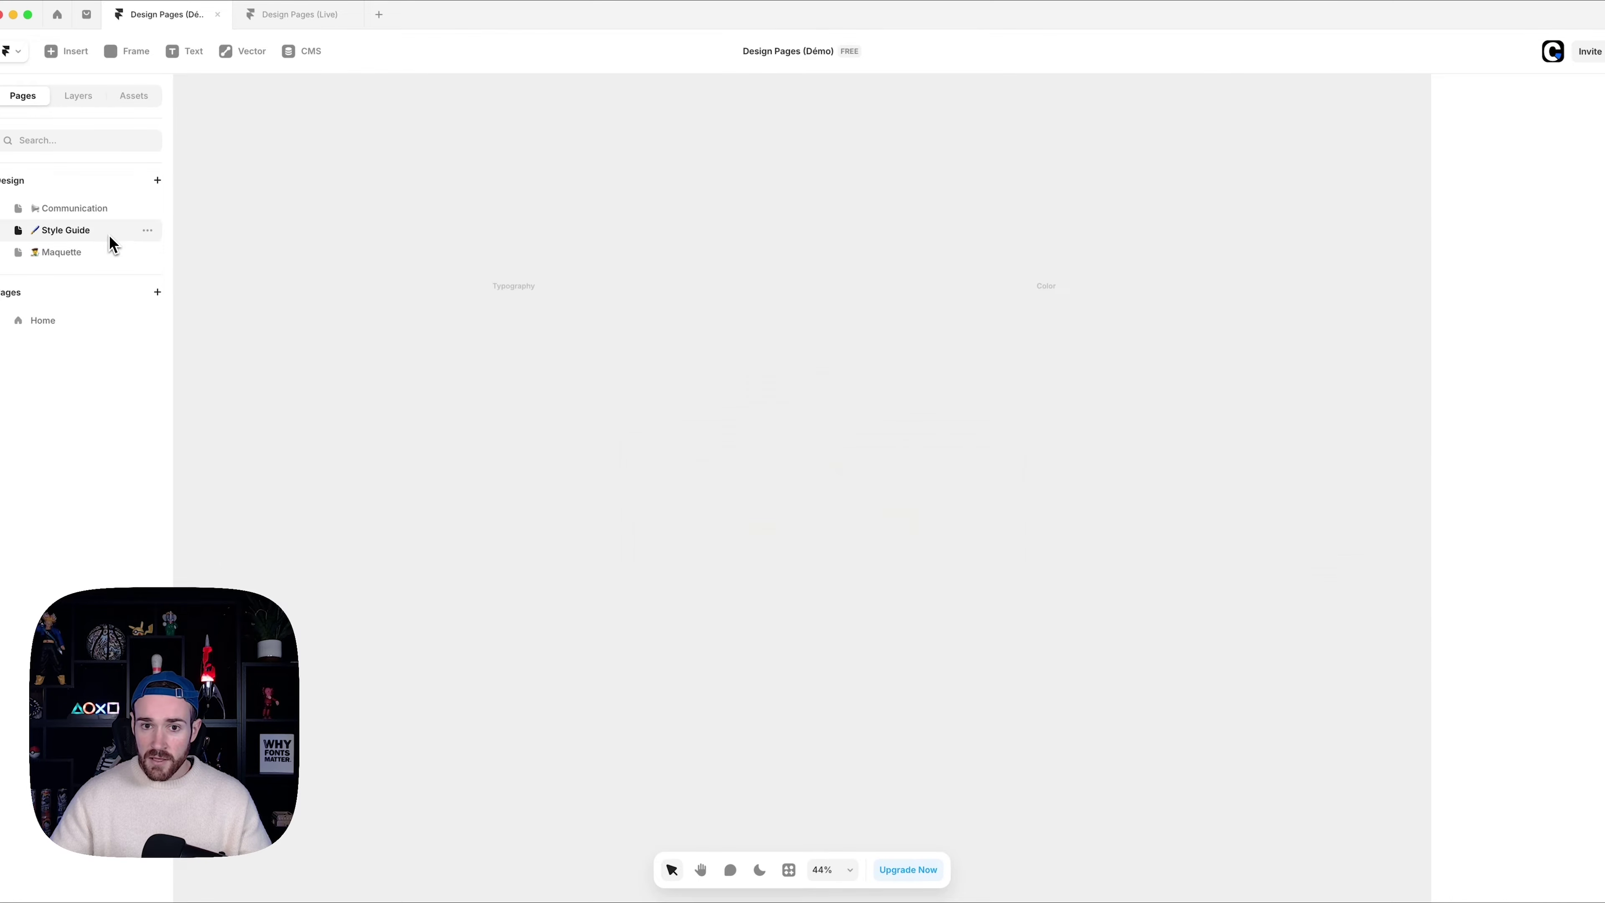
pyautogui.hscroll(2, 727, 348)
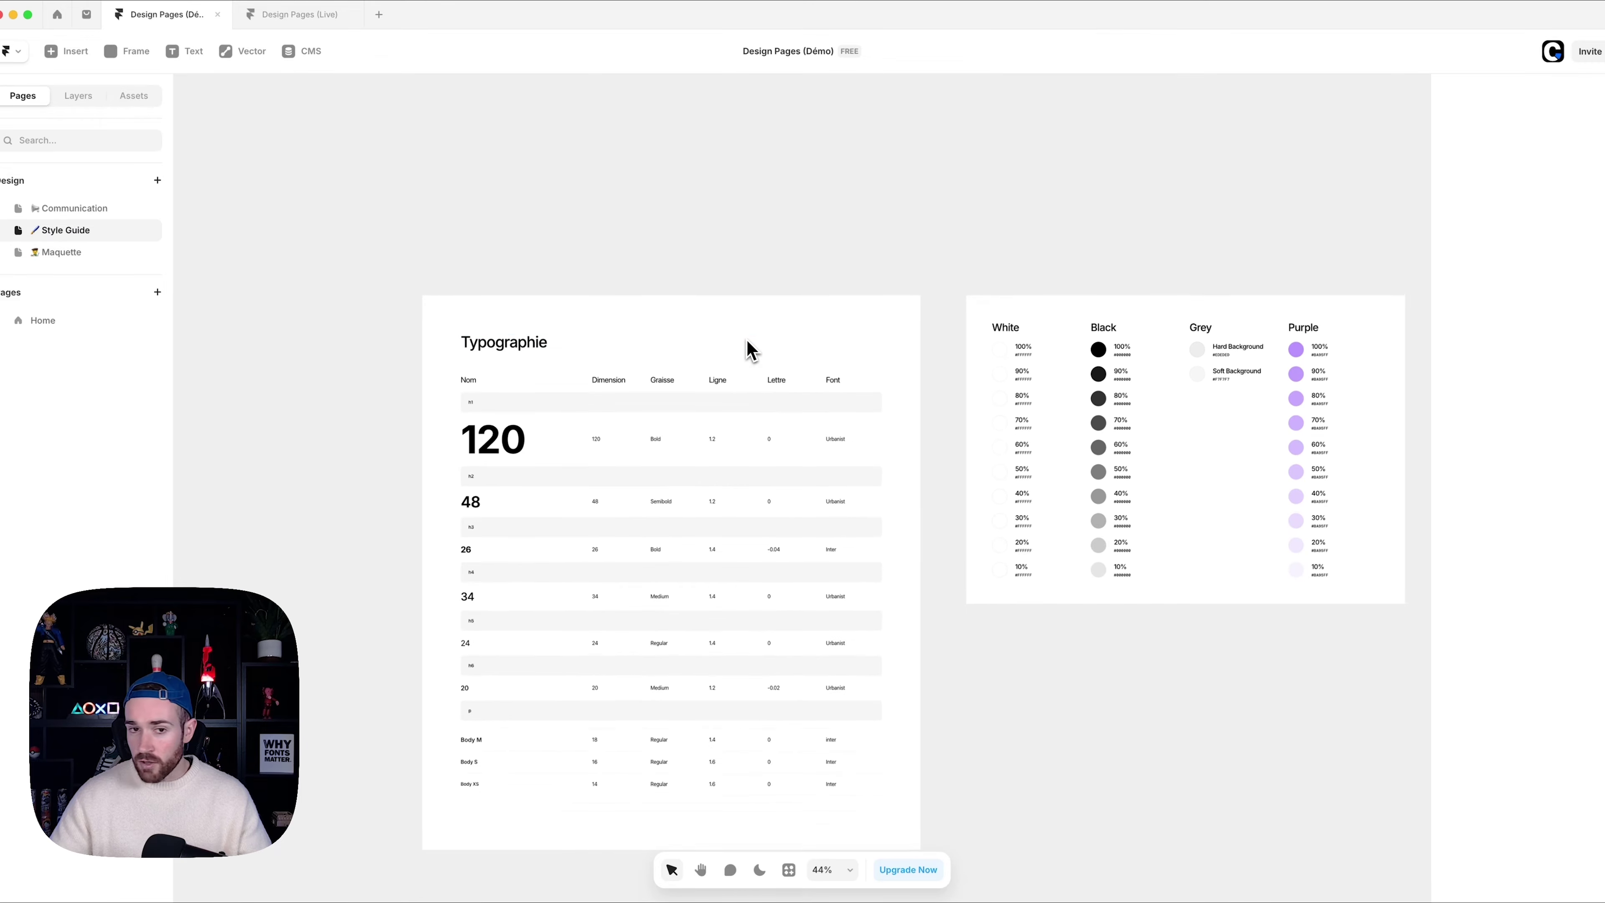
pyautogui.scroll(-1, 750, 349)
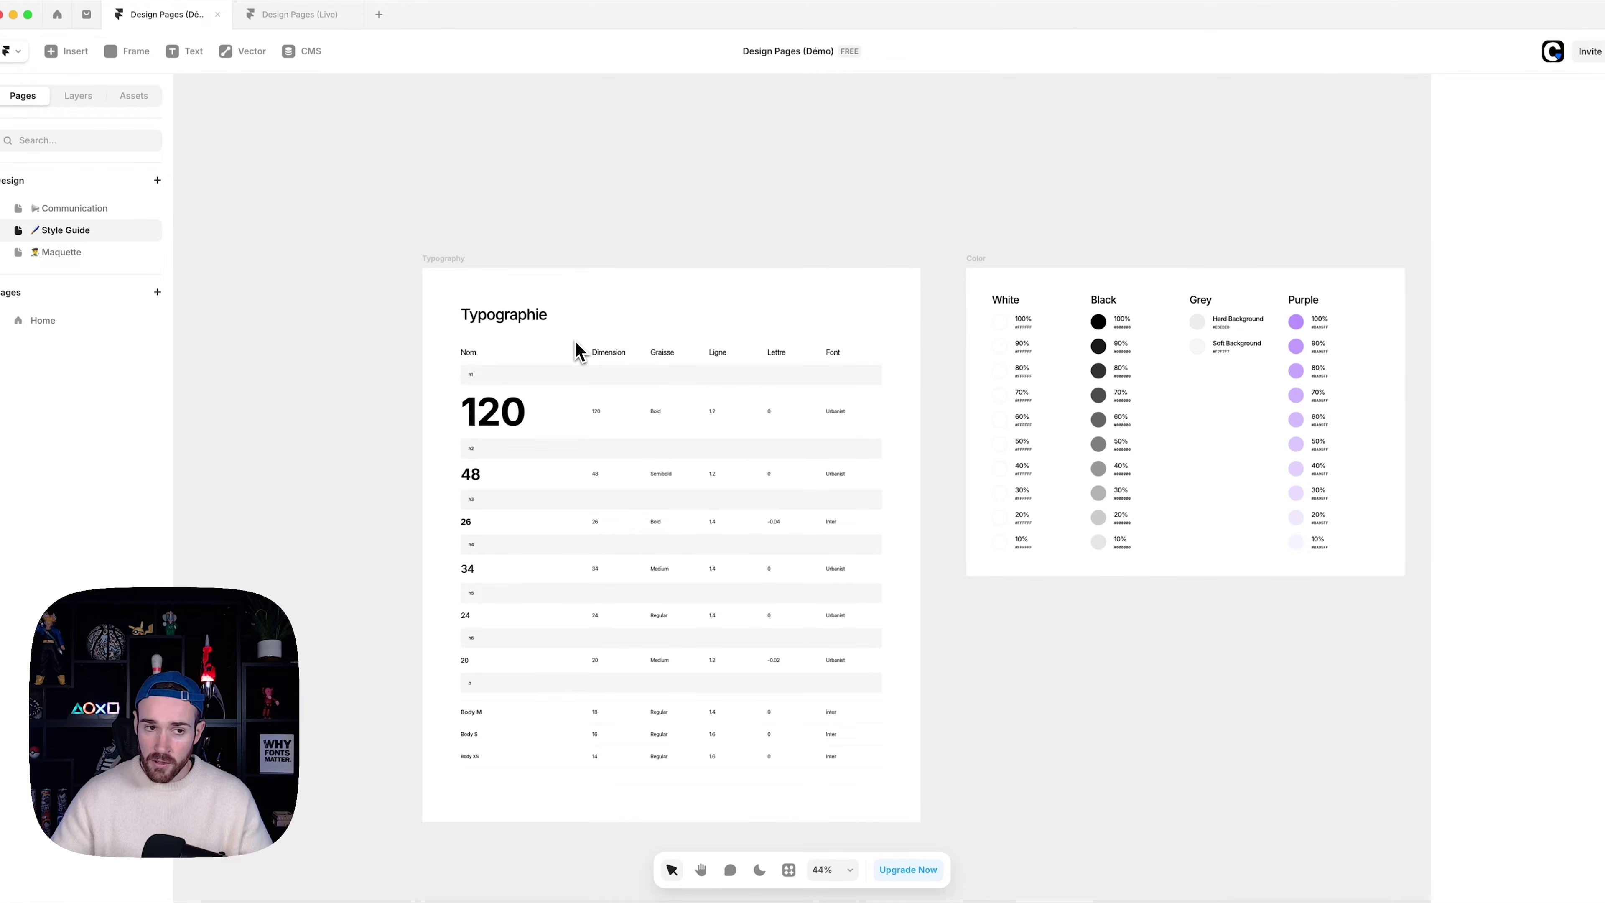
pyautogui.click(72, 211)
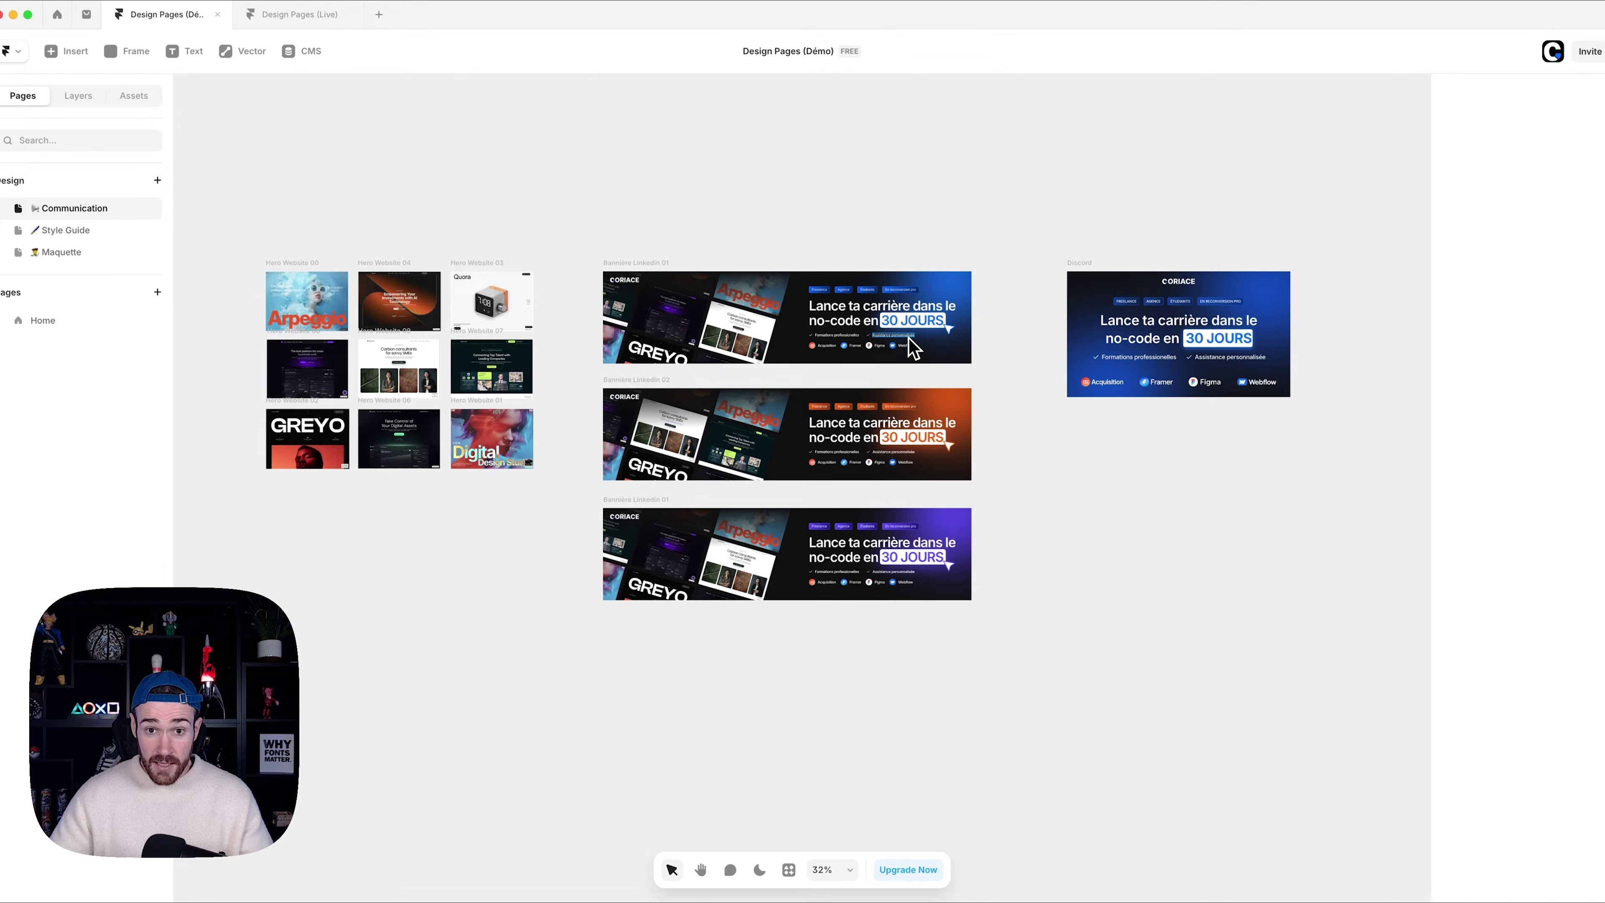
pyautogui.click(701, 290)
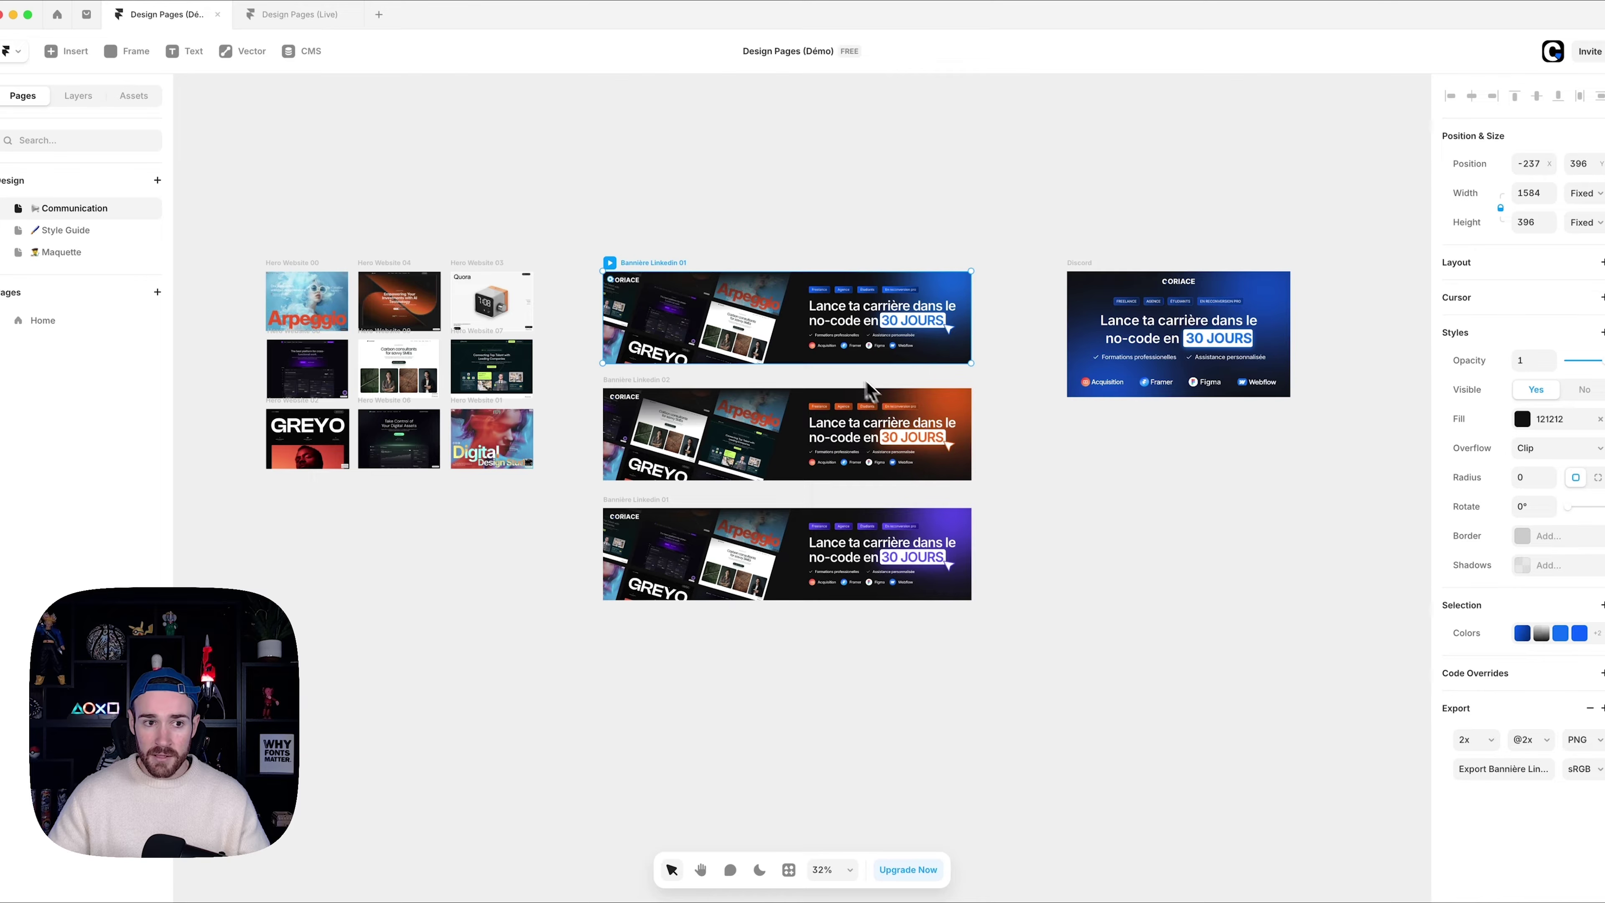
pyautogui.click(91, 253)
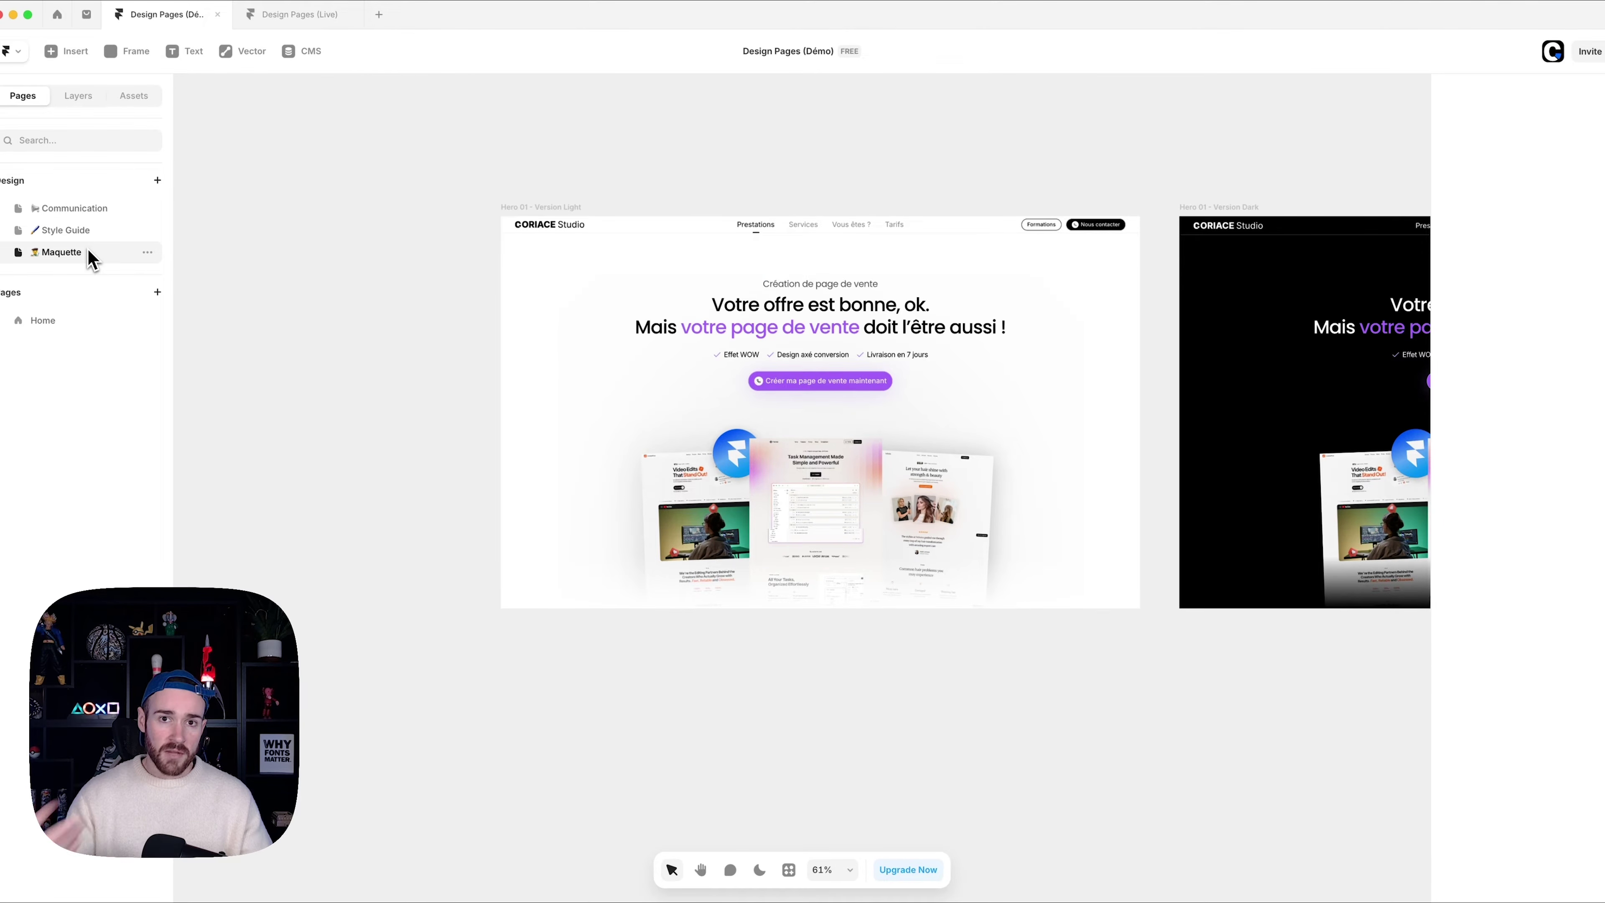
# - Switch to the Design Pages (Live) project and view the Hero 01 - Version Light frame on the Maquette page
pyautogui.click(283, 18)
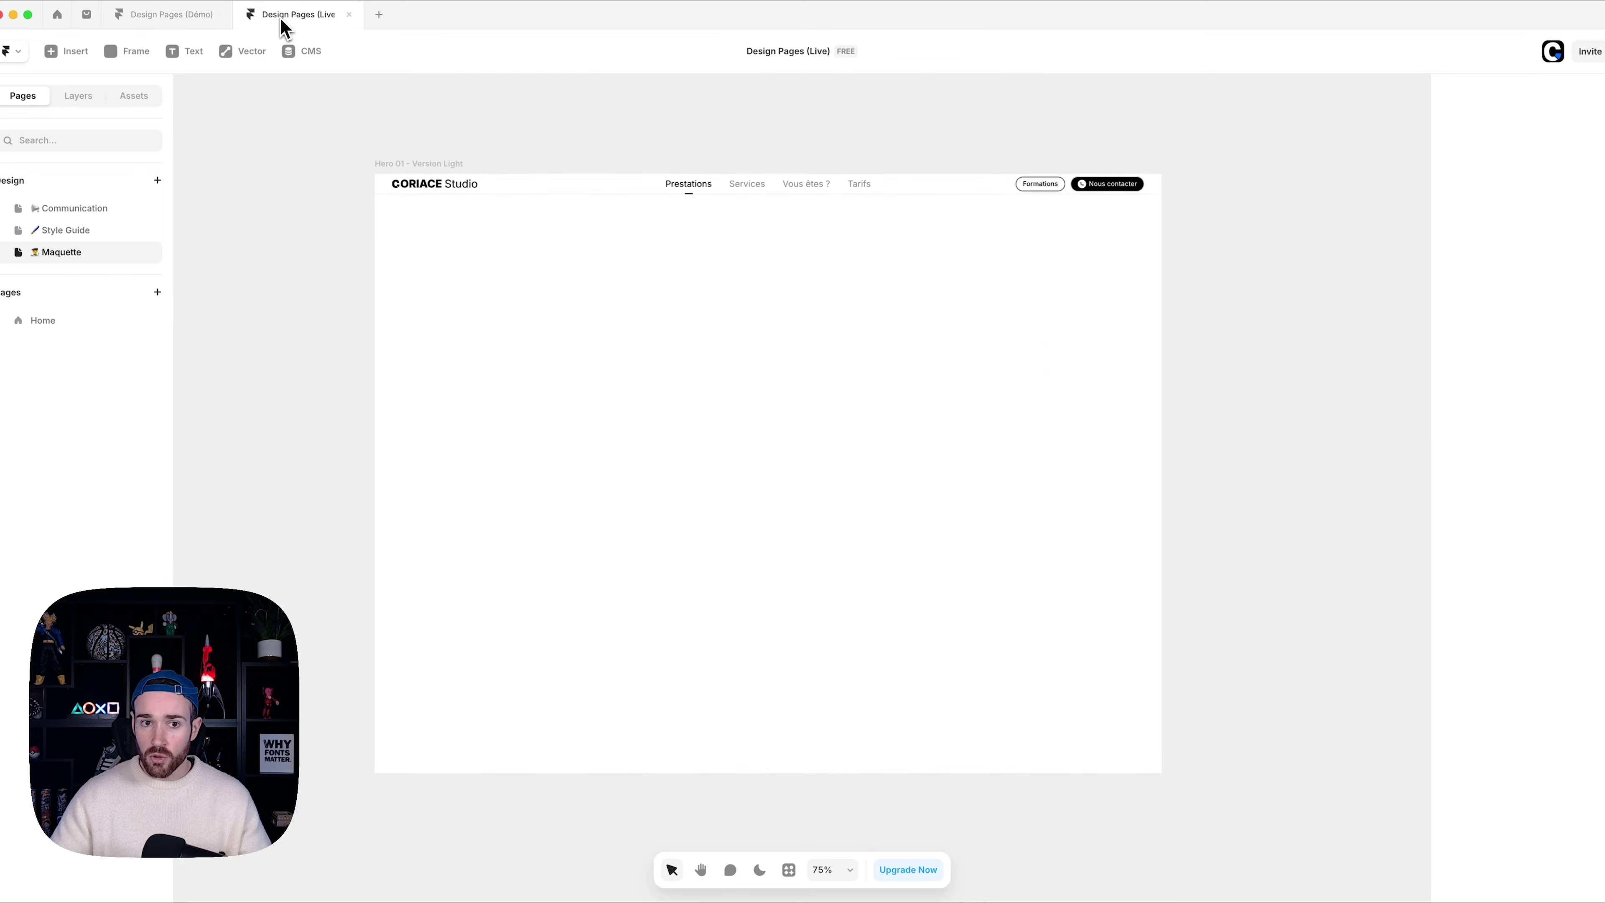
pyautogui.scroll(-1, 992, 369)
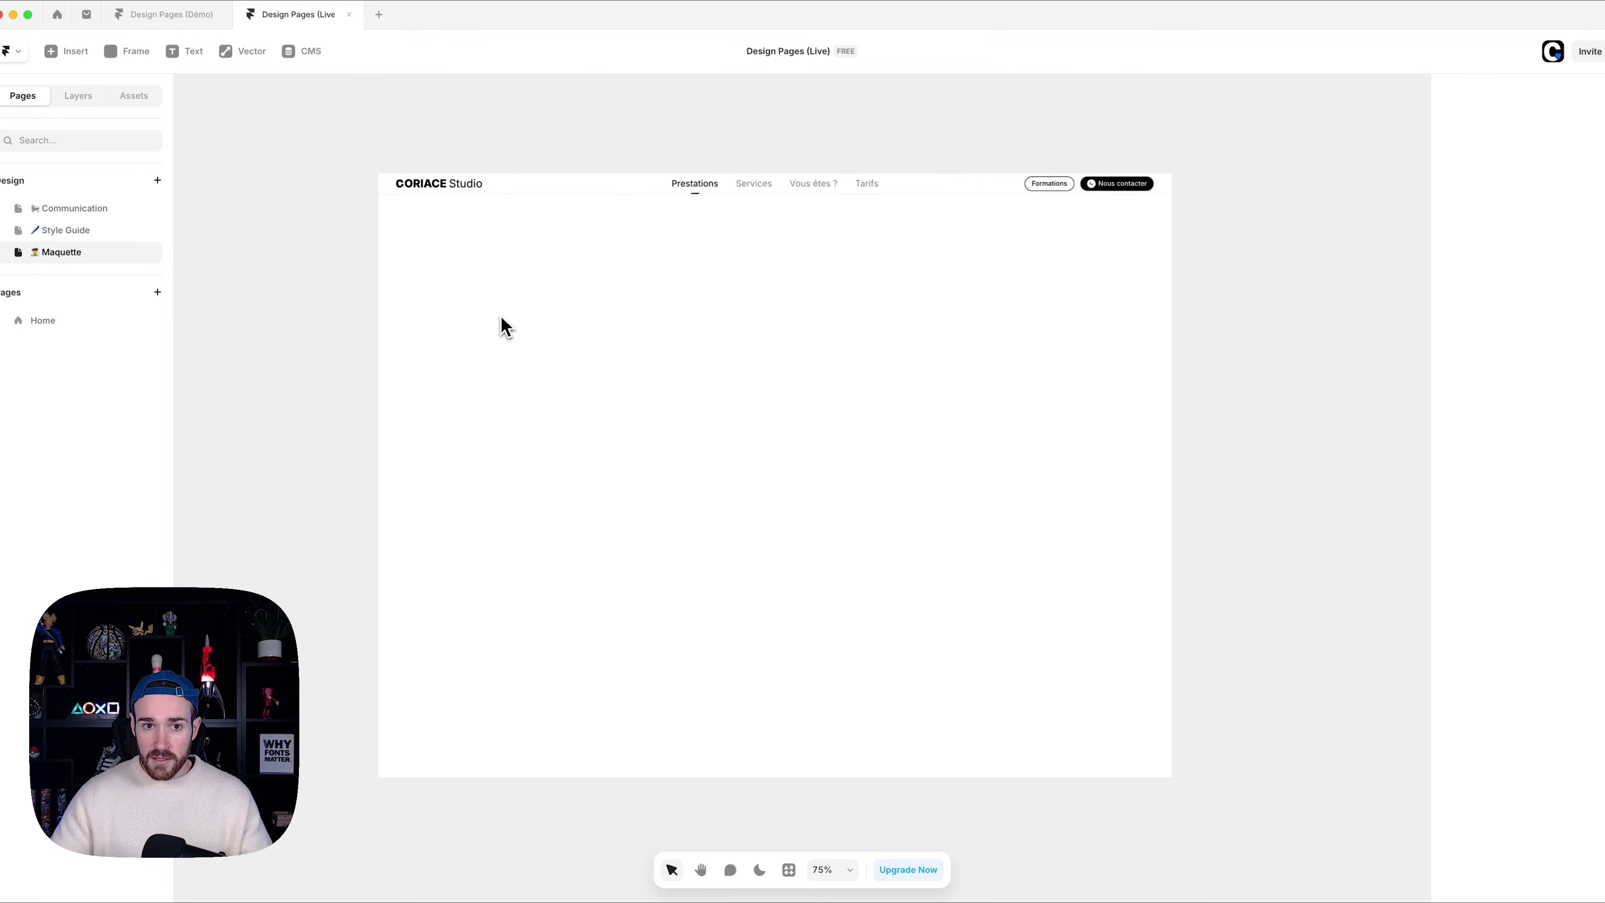
pyautogui.scroll(-3, 501, 324)
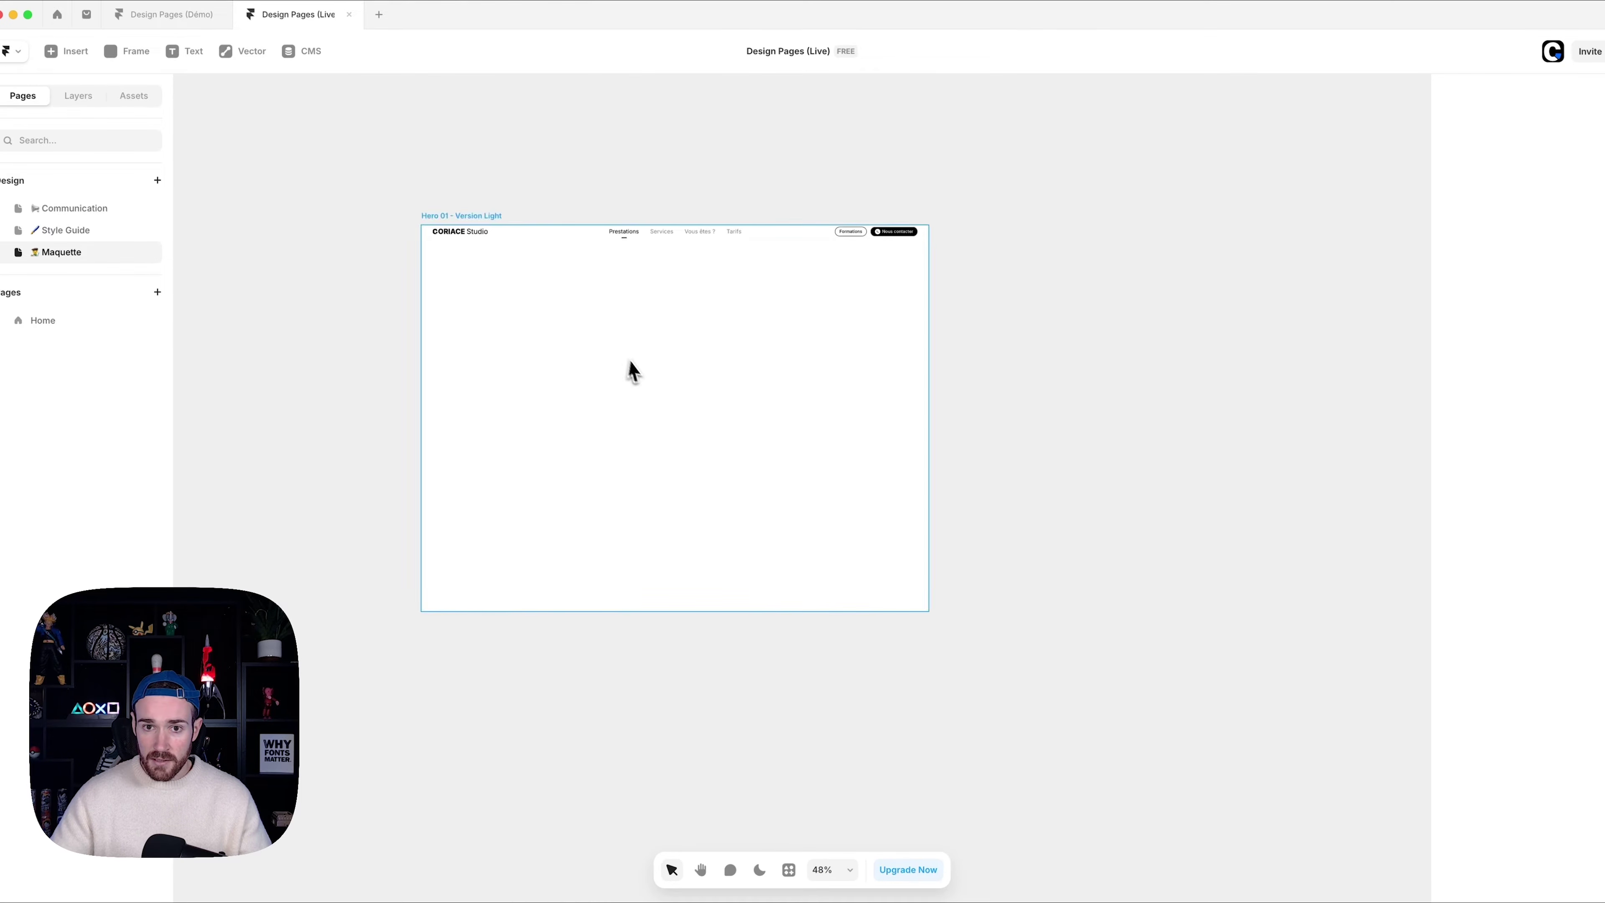
# - Draw a frame beside Hero 01 - Version Light, set its width to 1280, and extend its height to about 1140
pyautogui.scroll(-1, 637, 380)
pyautogui.hscroll(2, 639, 380)
pyautogui.press('f')
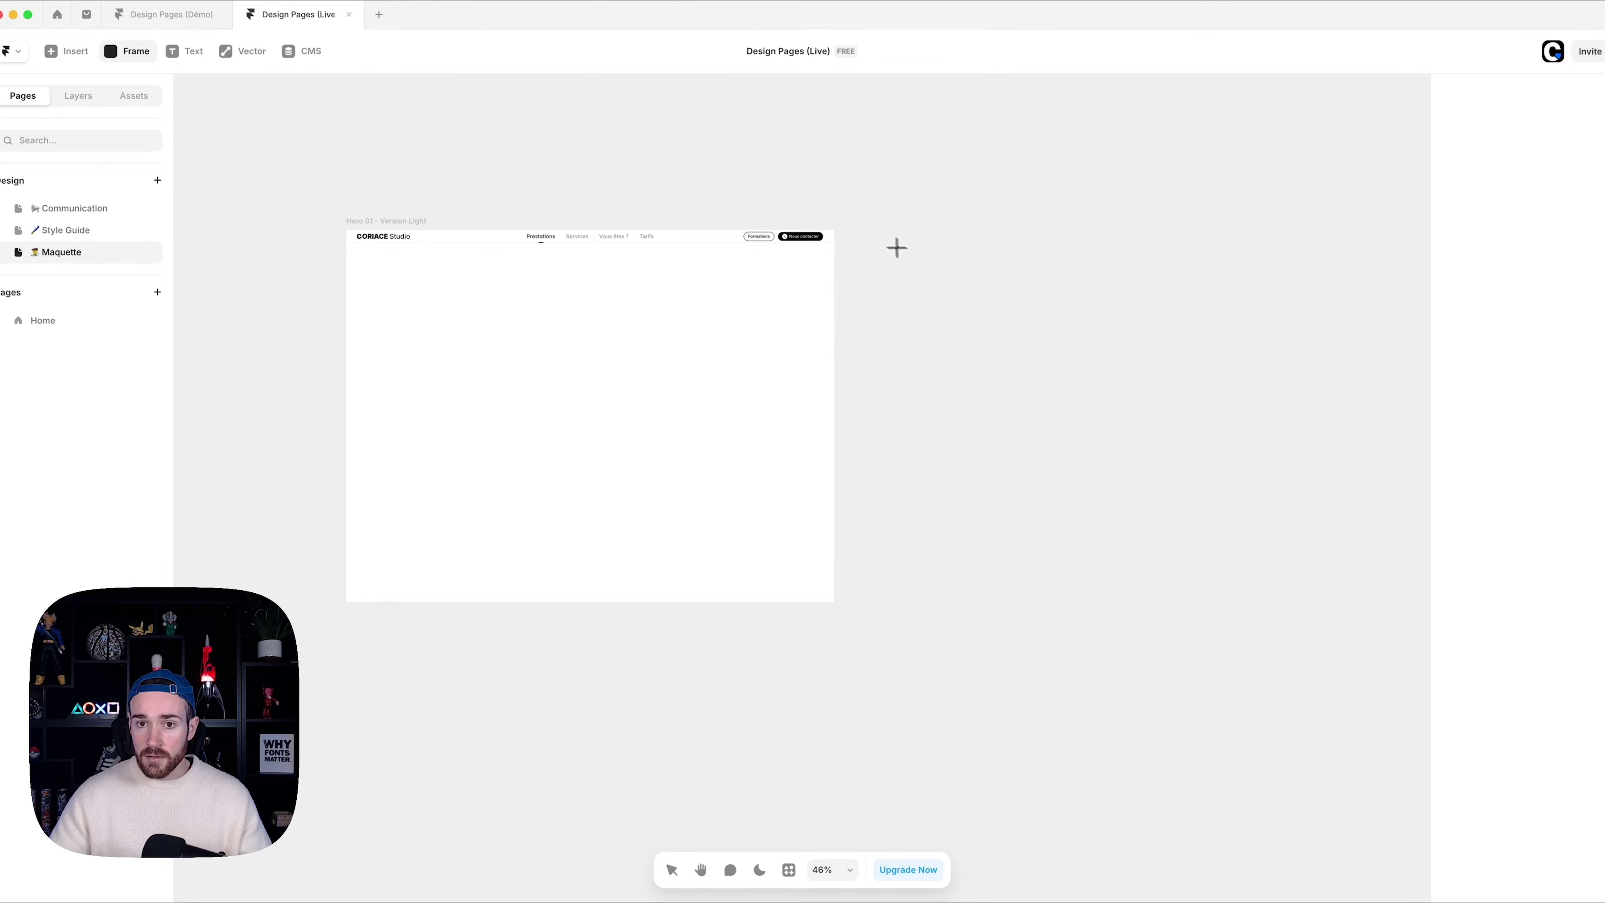
pyautogui.moveTo(880, 236); pyautogui.dragTo(1170, 484)
pyautogui.hscroll(2, 1169, 503)
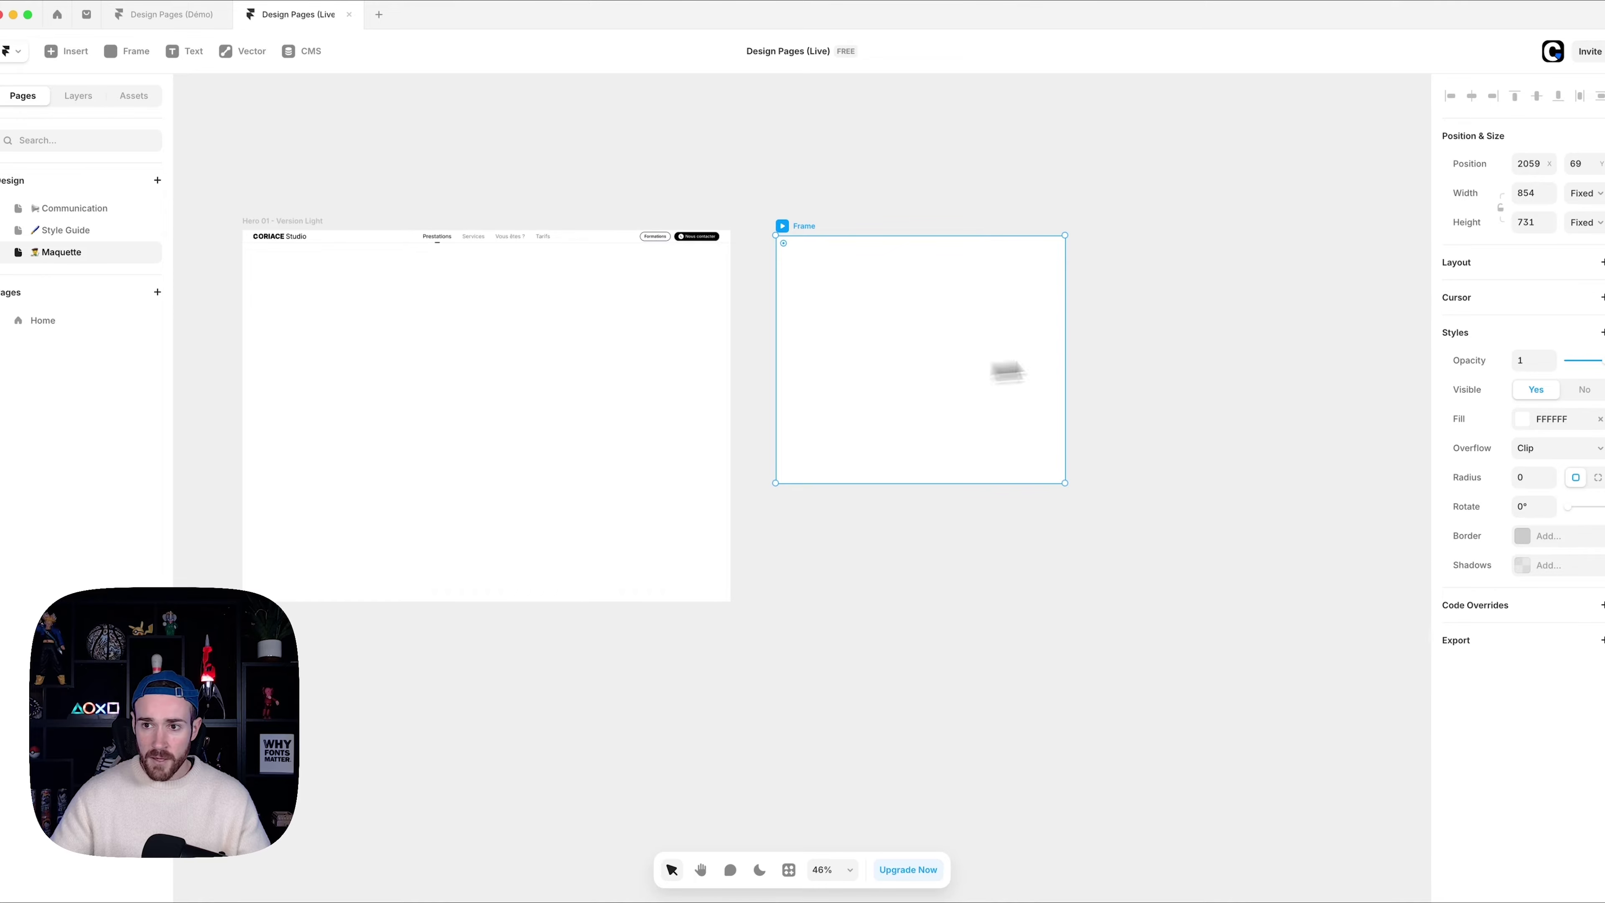
pyautogui.click(1536, 190)
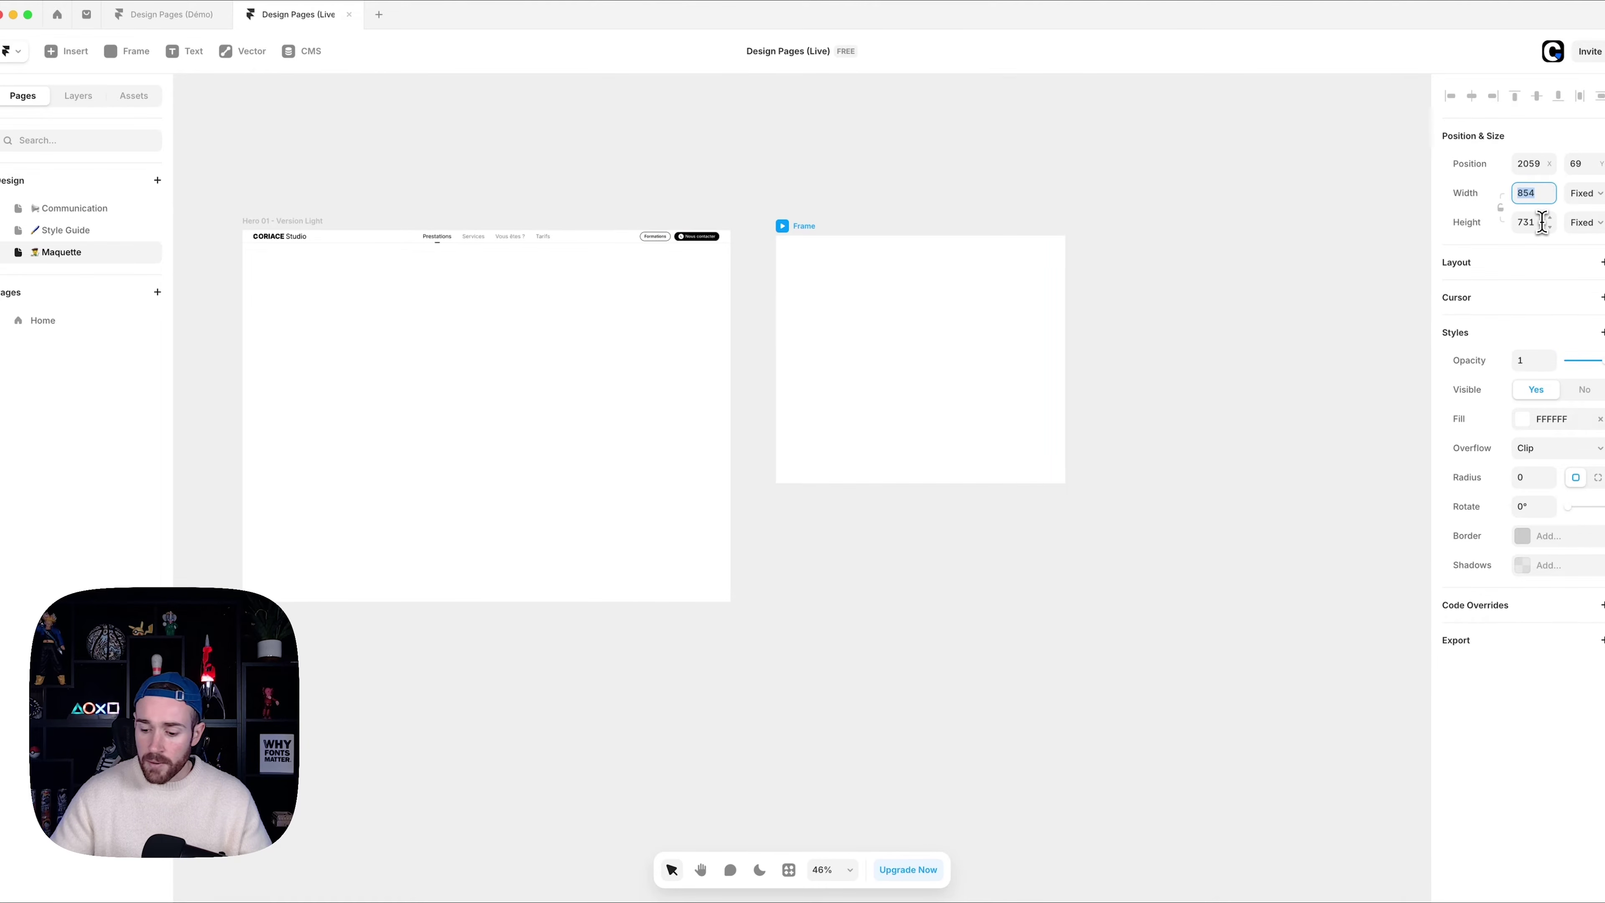
pyautogui.write('1280')
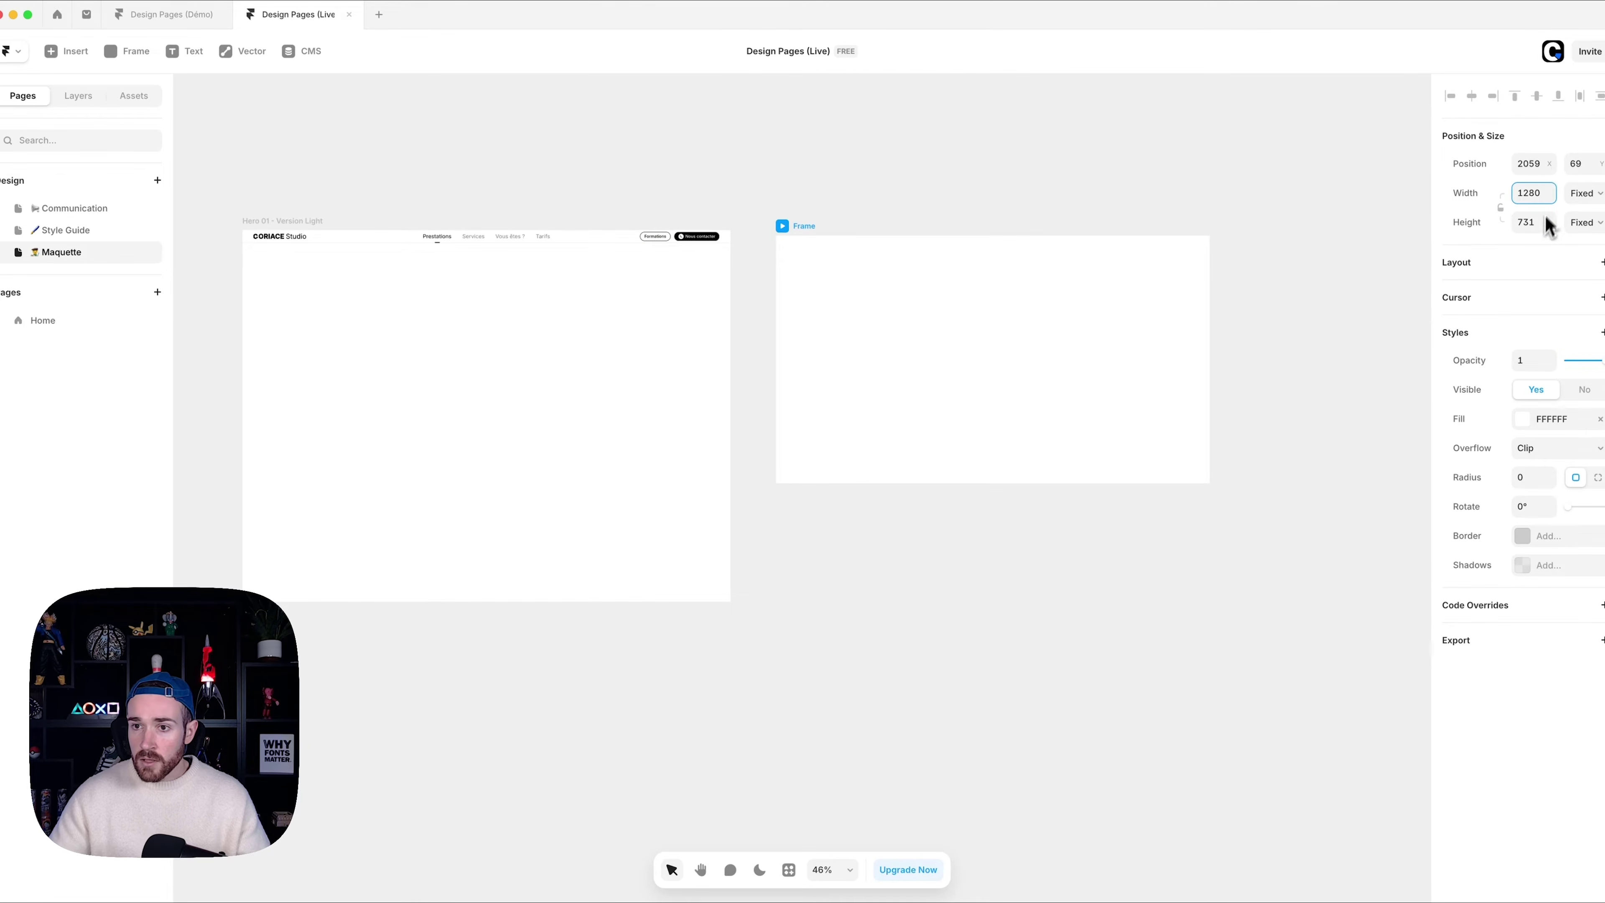
pyautogui.press('Return')
pyautogui.moveTo(1177, 484); pyautogui.dragTo(1156, 602)
# - Draw a narrow frame about 326 by 806 beside the 1280-wide frame, and delete both frames
pyautogui.hscroll(5, 1267, 473)
pyautogui.press('f')
pyautogui.moveTo(1147, 256); pyautogui.dragTo(1311, 528)
pyautogui.moveTo(1309, 416); pyautogui.dragTo(1258, 416)
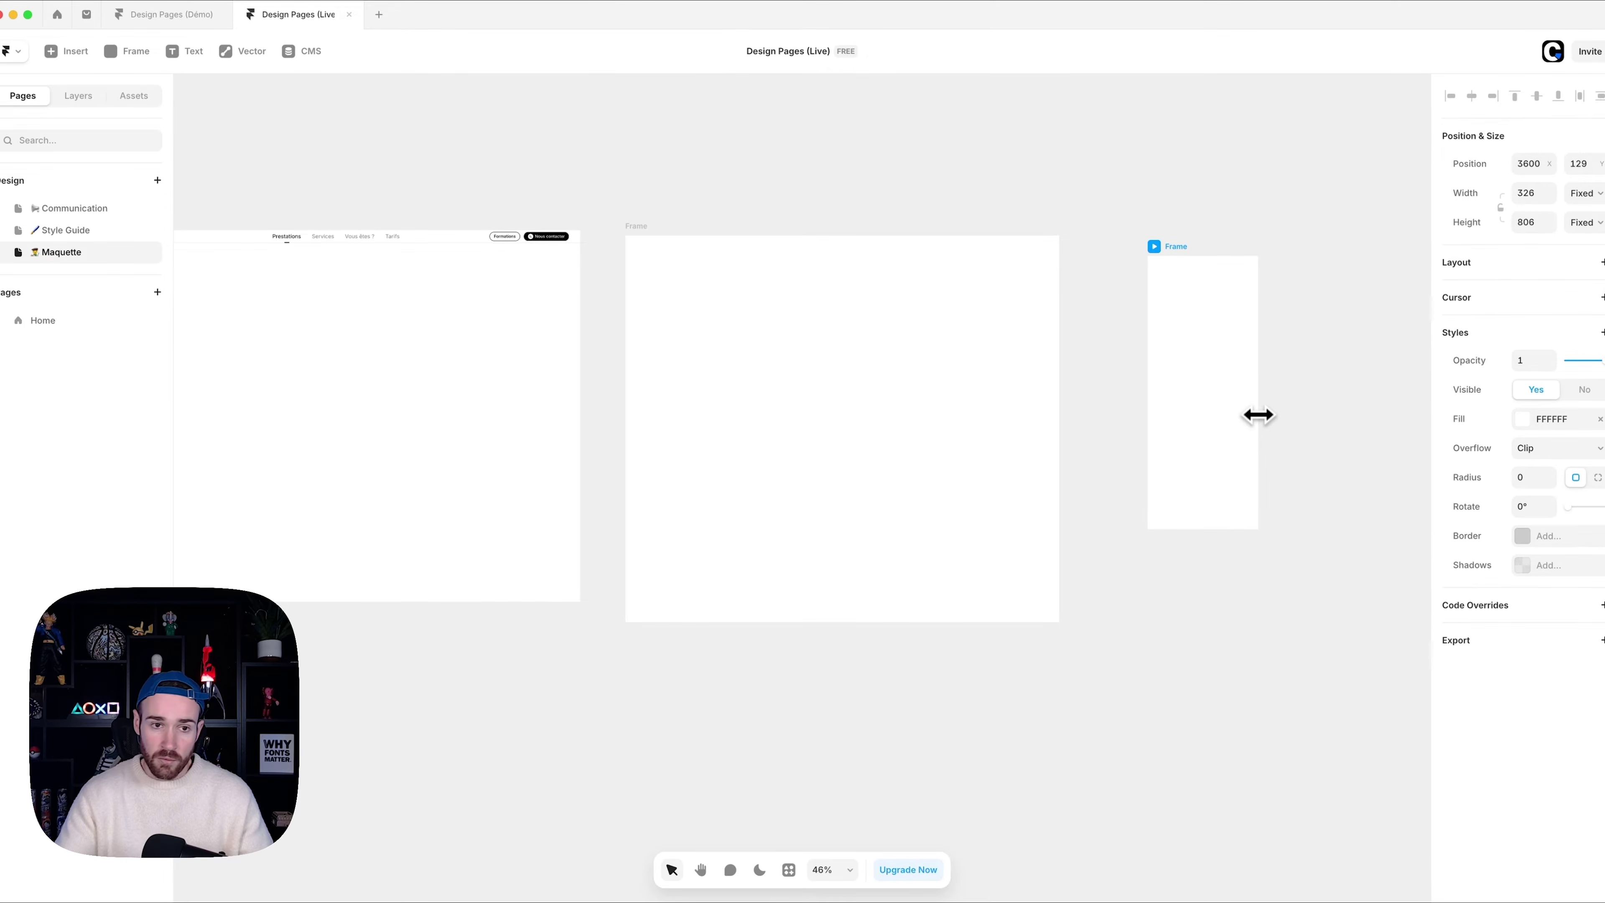
pyautogui.press('BackSpace')
pyautogui.click(893, 358)
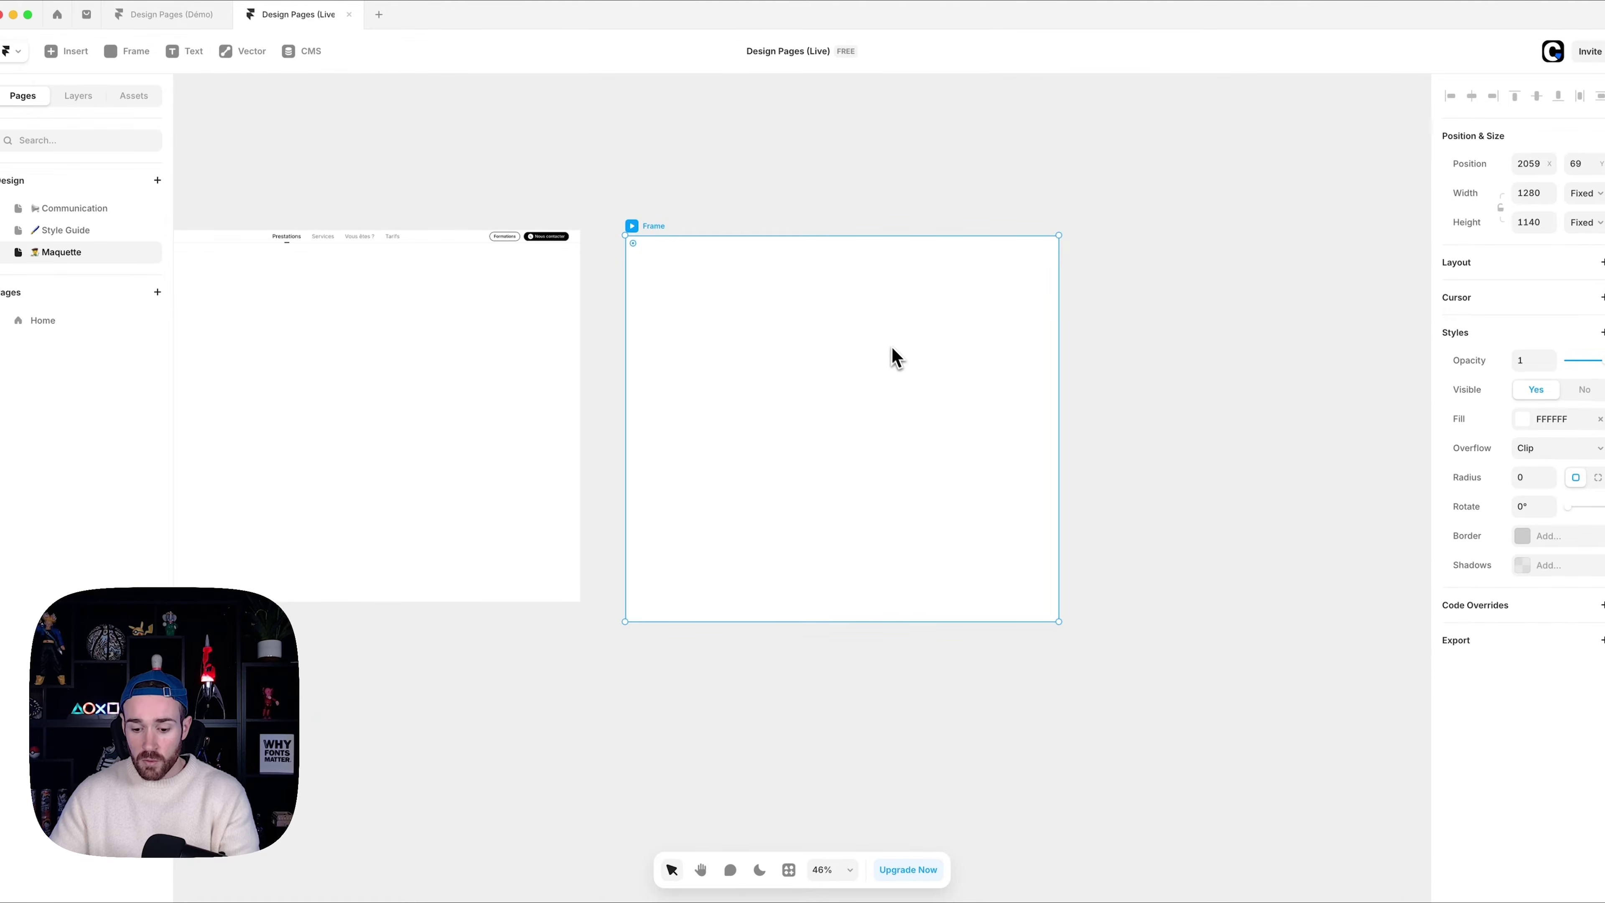
pyautogui.press('BackSpace')
pyautogui.hscroll(-5, 921, 358)
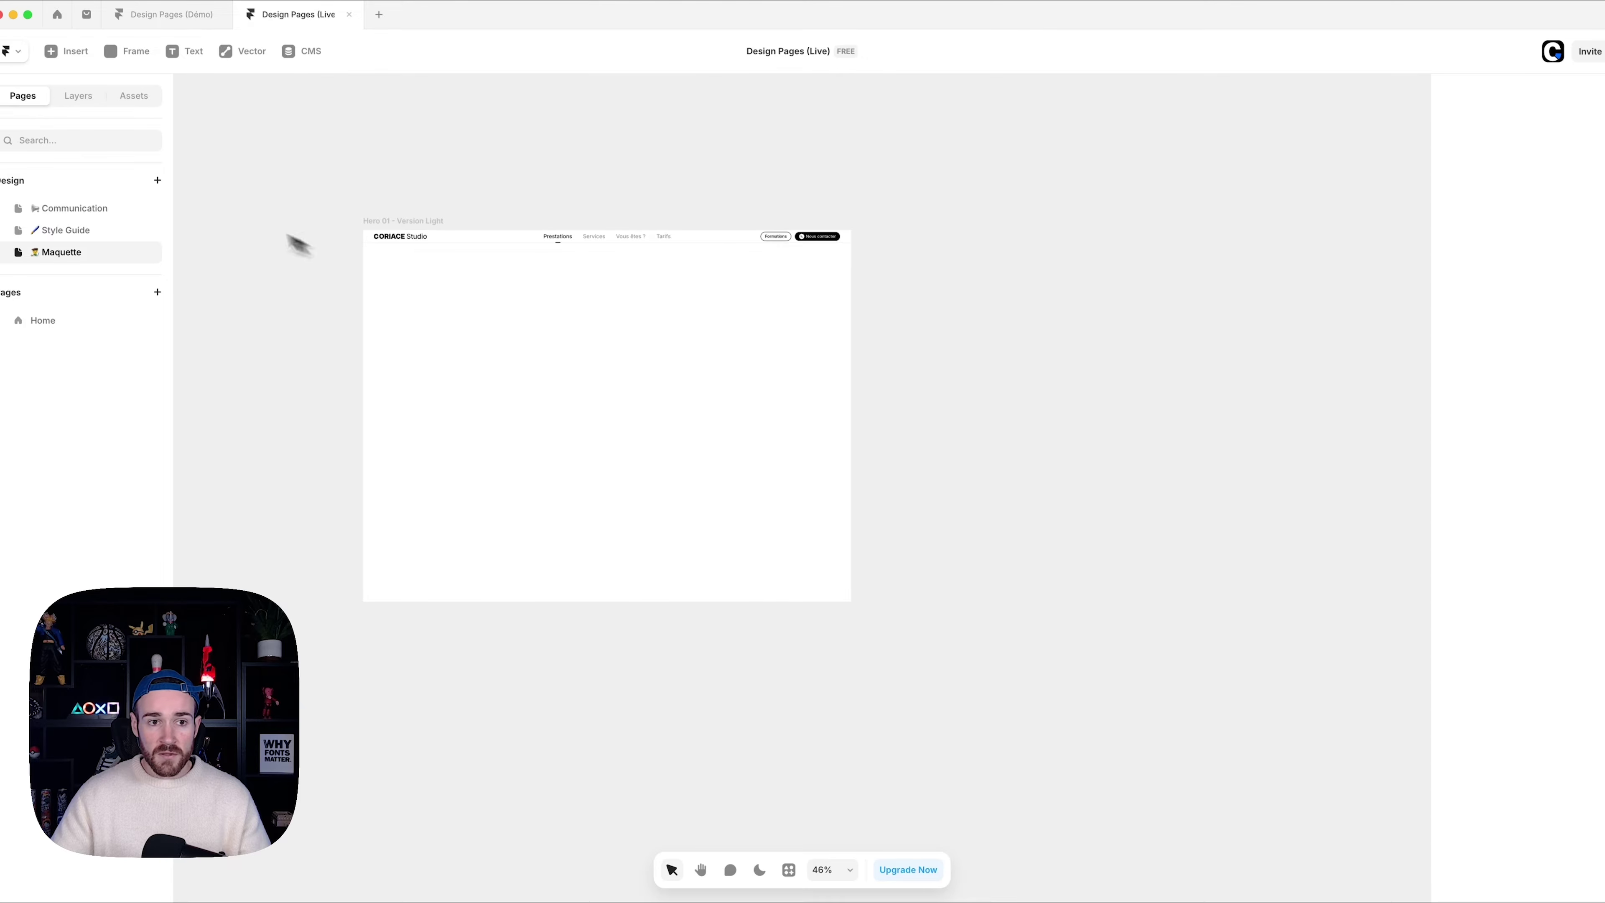
# - Create a new design page named Moodboard
pyautogui.click(157, 180)
pyautogui.write('Moo')
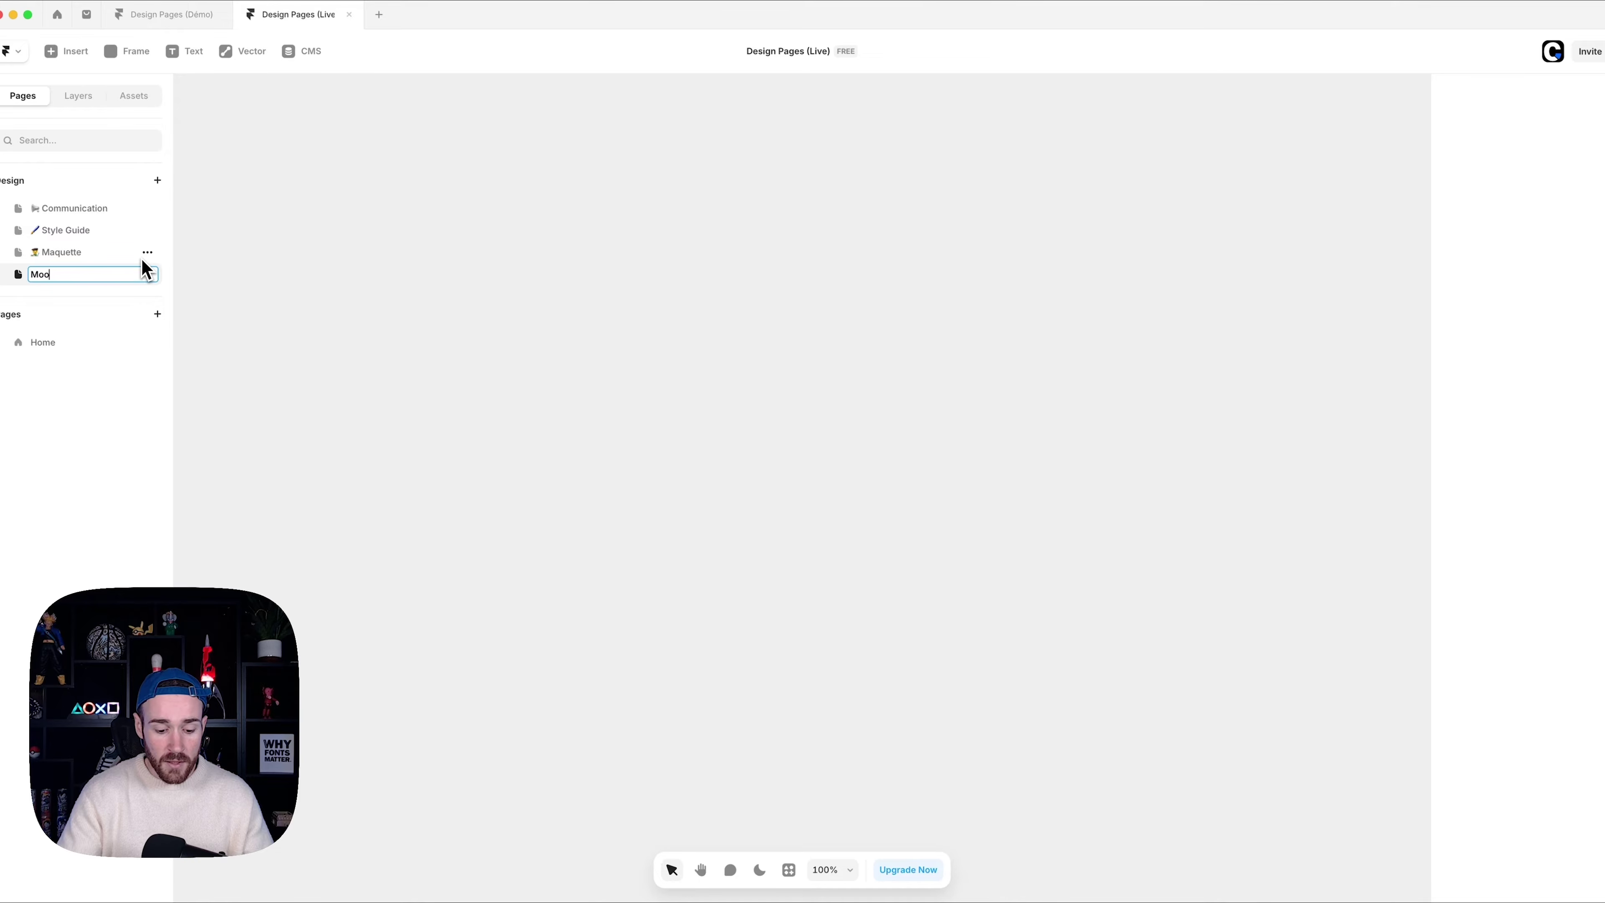
pyautogui.write('dboard')
pyautogui.press('Return')
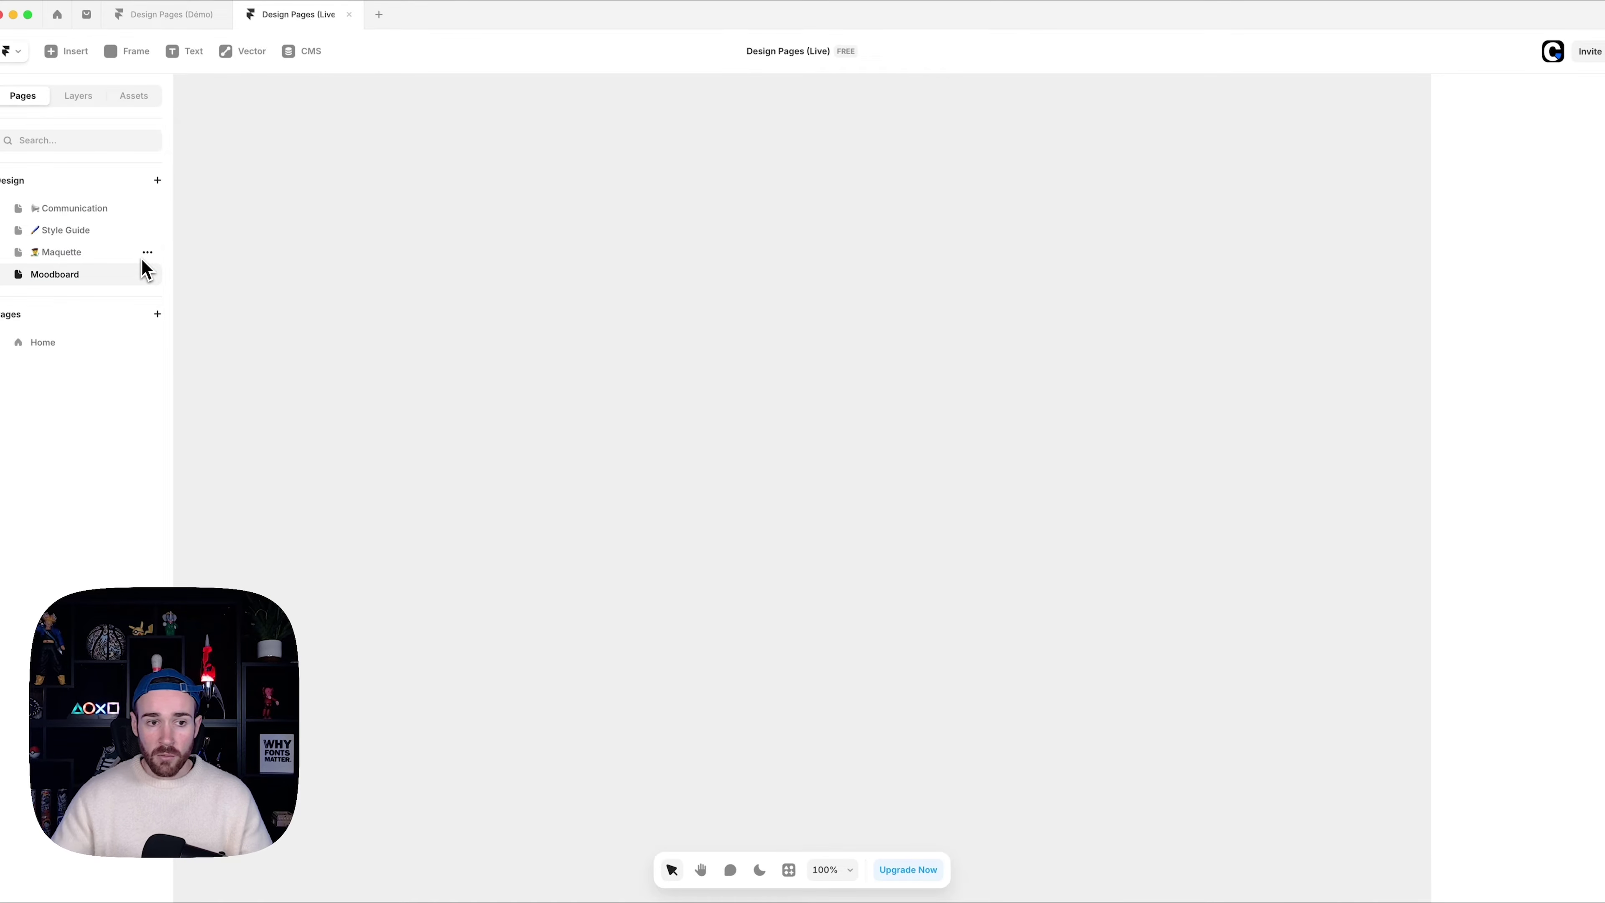
# - Import the nine Hero Website PNG images from the RESSOURCES folder in Finder onto the Moodboard canvas, and move the GREYO image aside
pyautogui.moveTo(1591, 272)
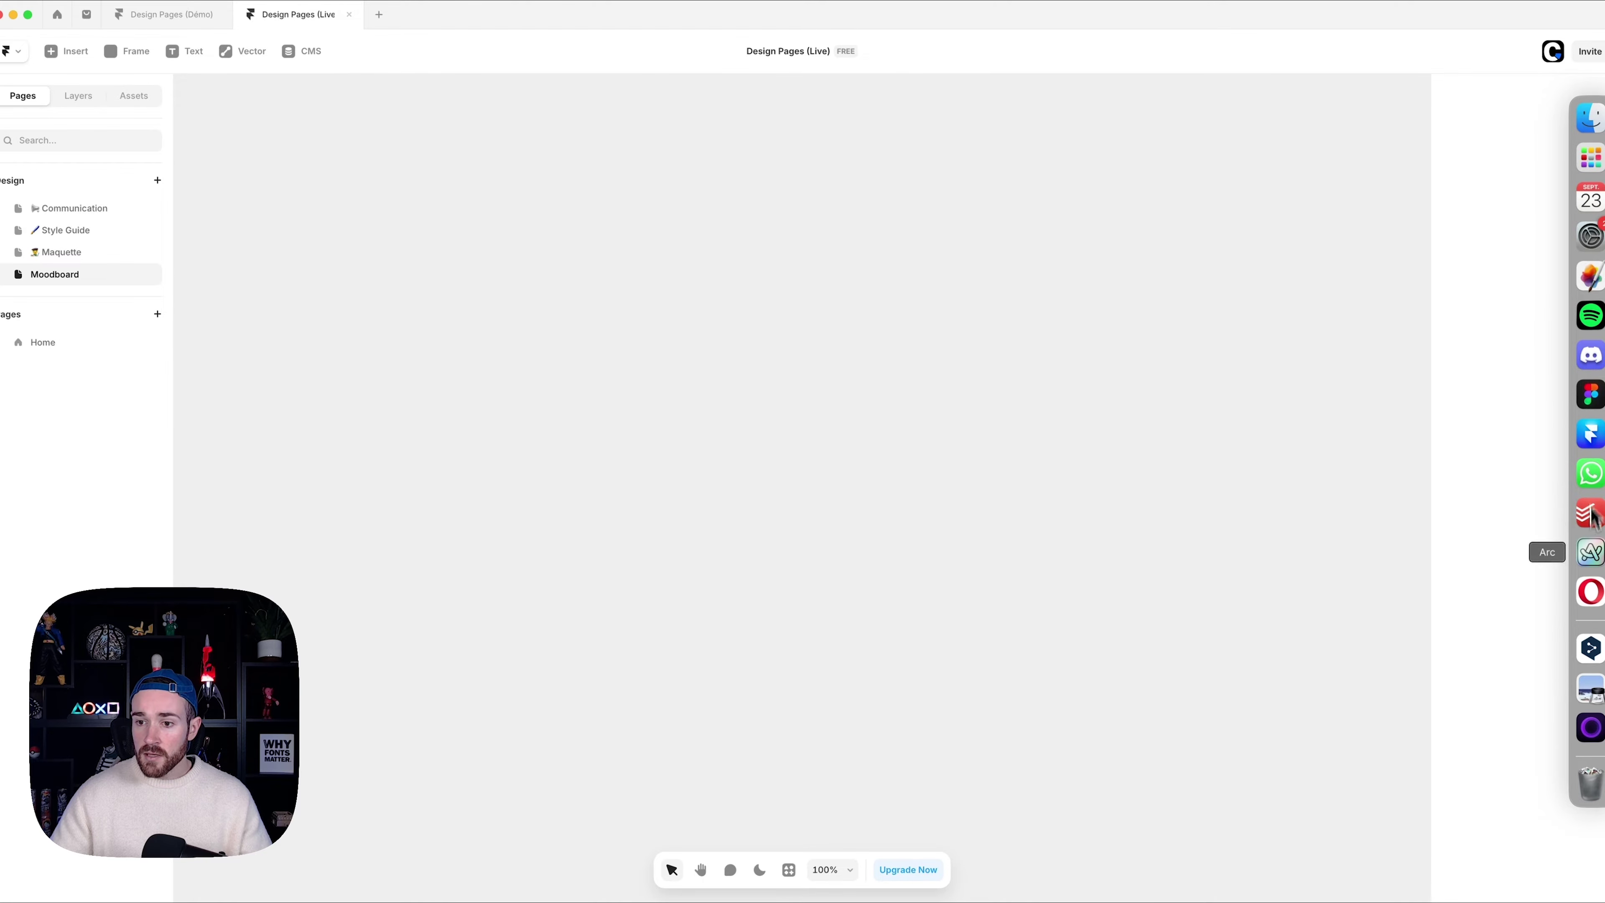
pyautogui.click(1591, 117)
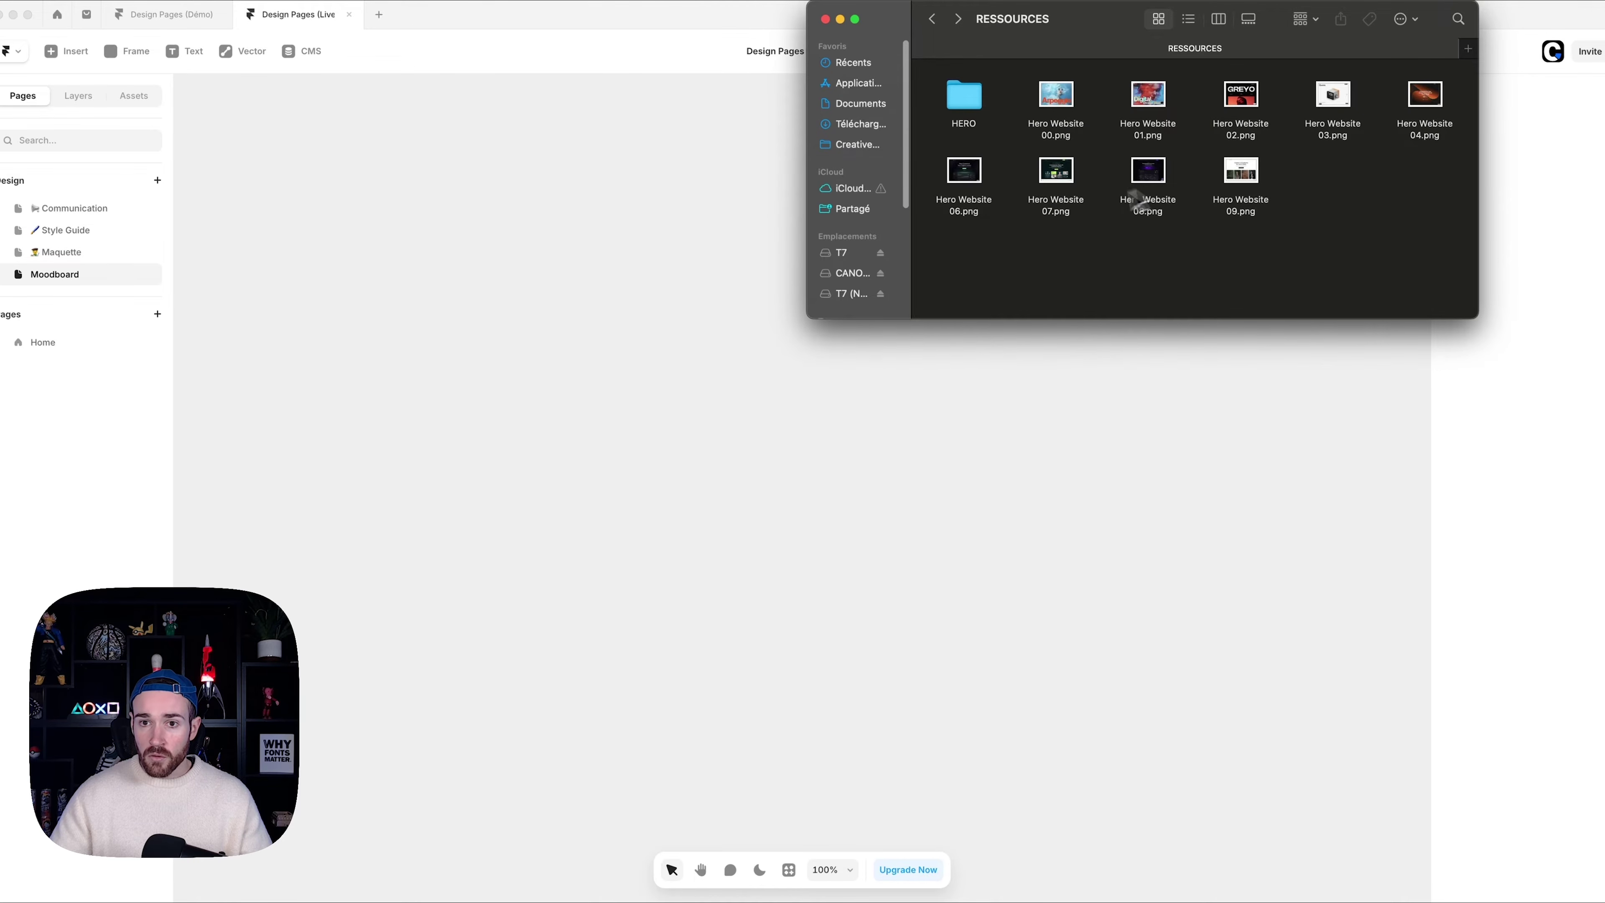
pyautogui.moveTo(961, 243); pyautogui.dragTo(1269, 170)
pyautogui.moveTo(1457, 74); pyautogui.dragTo(445, 335)
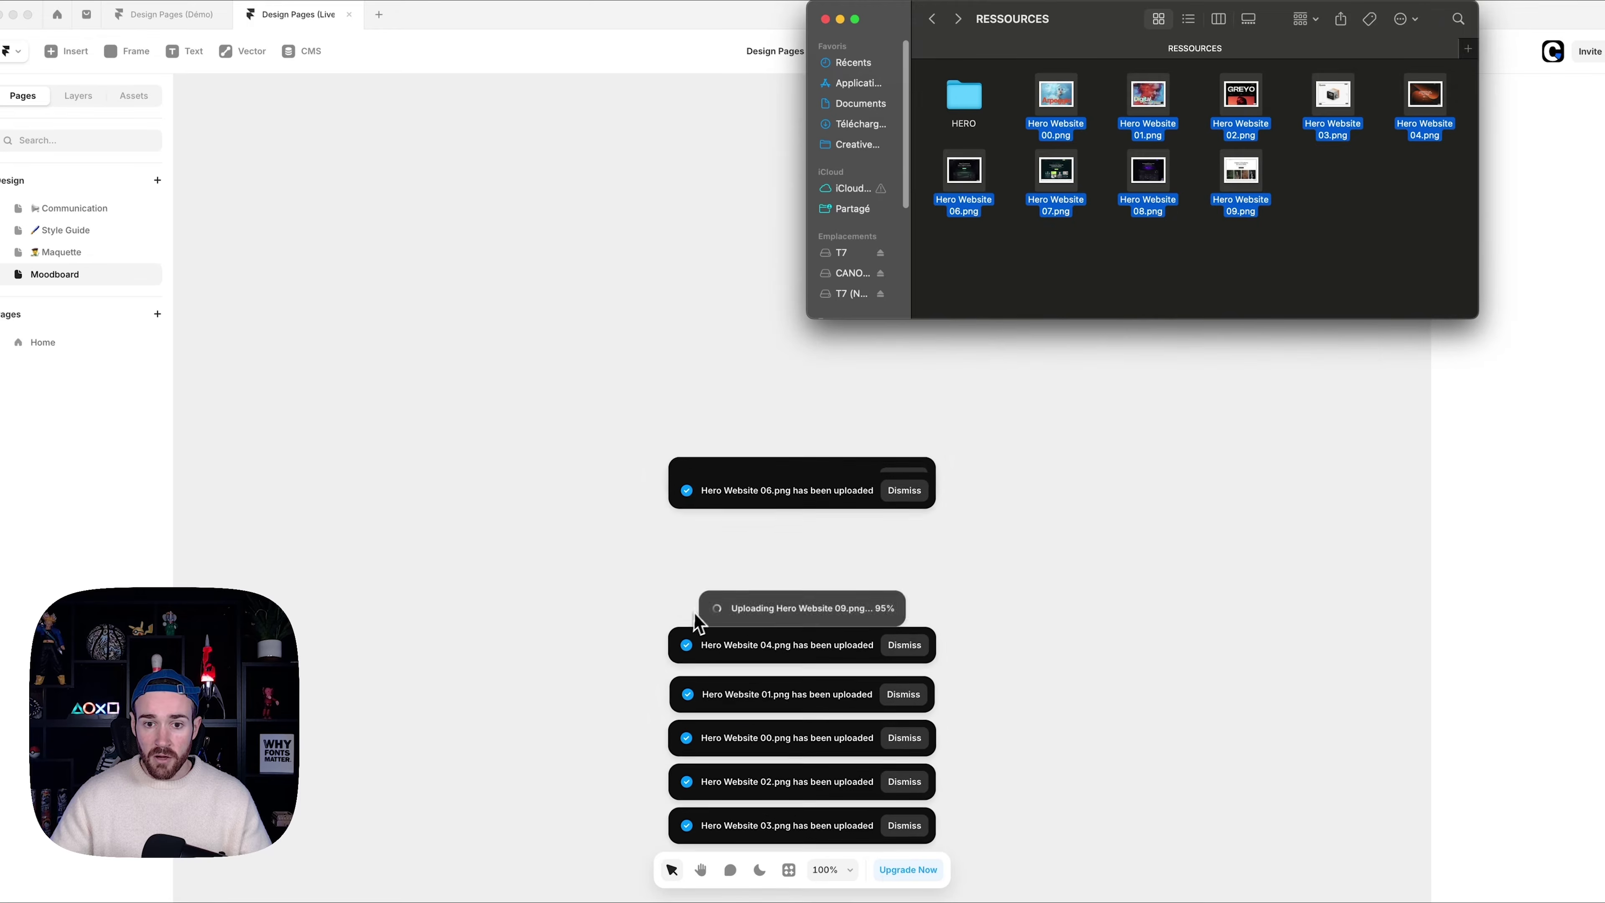
pyautogui.click(635, 364)
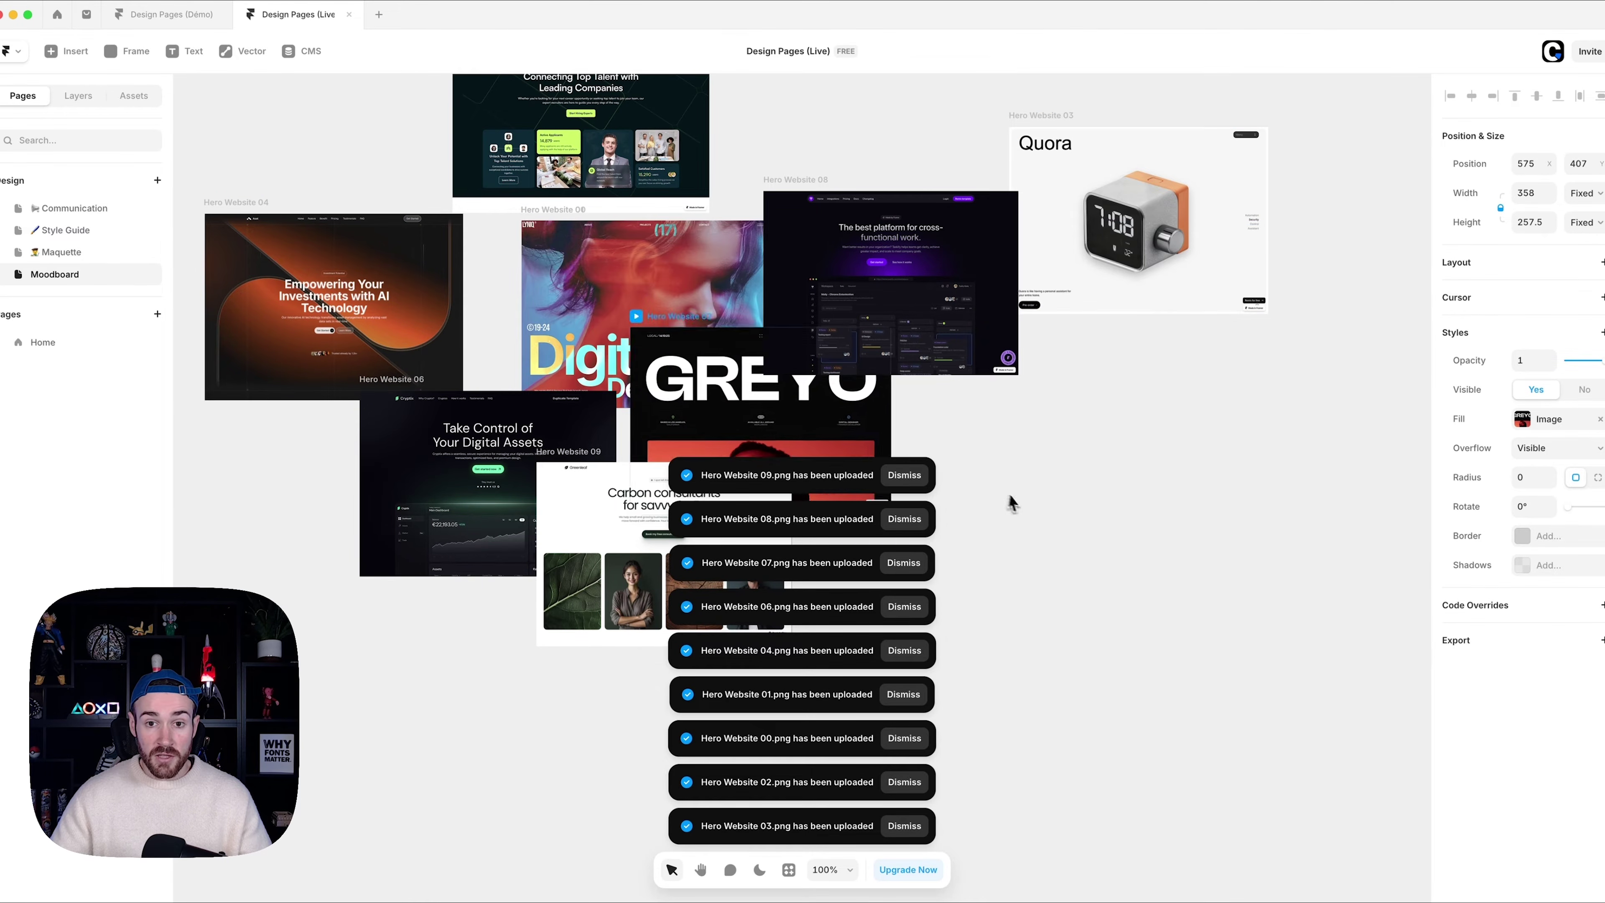
pyautogui.scroll(-5, 1011, 503)
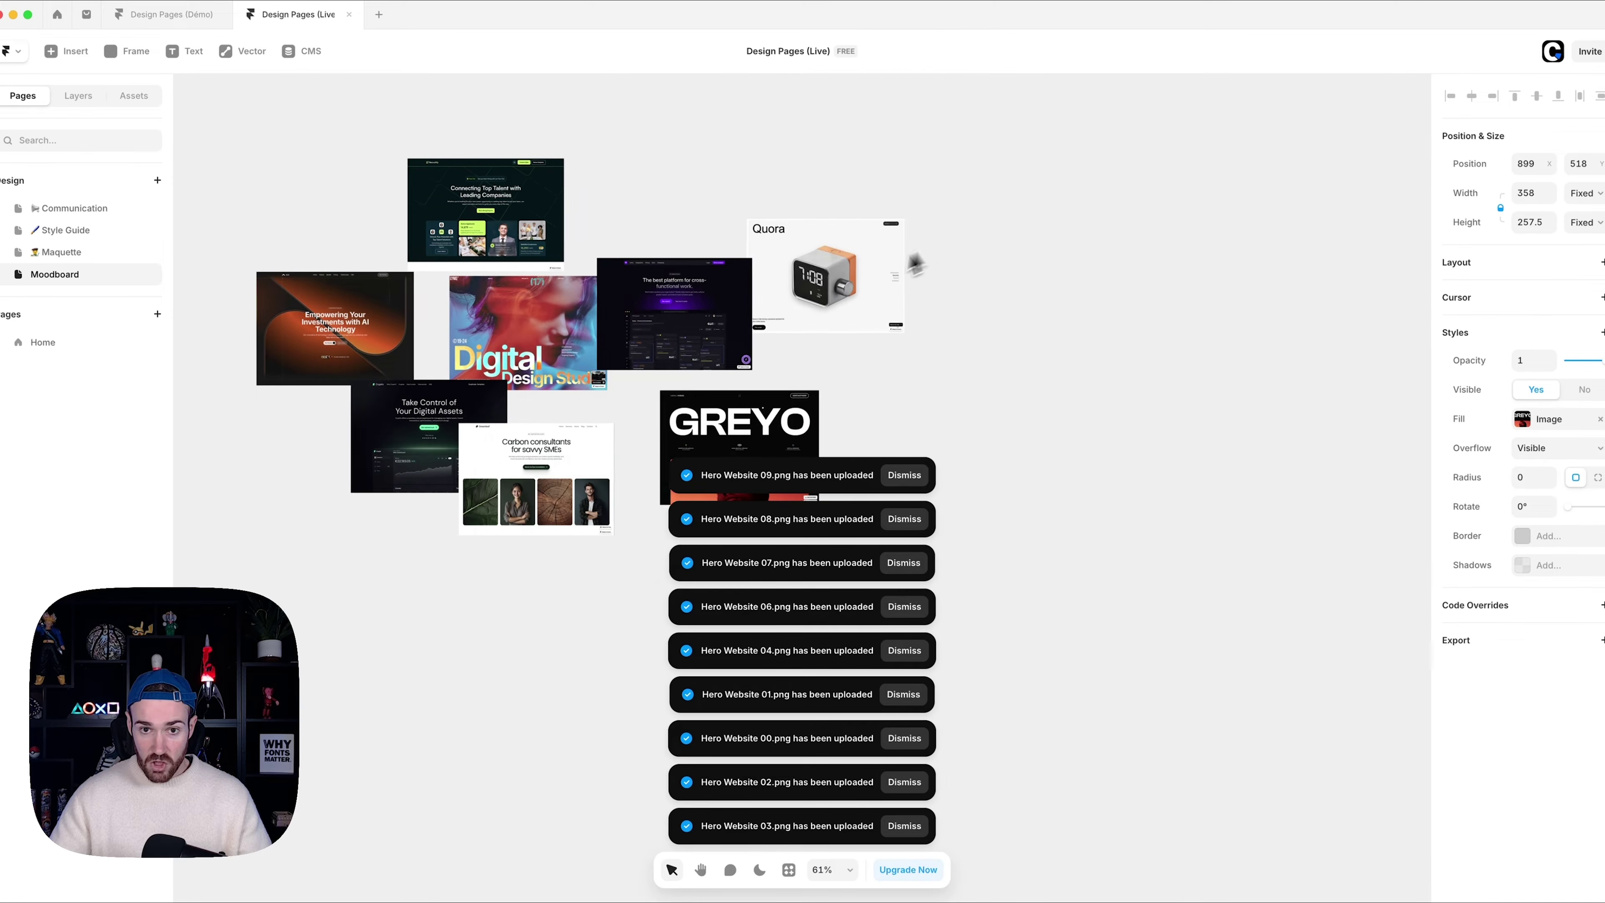
# - Draw an empty frame about 732 by 701 beside the imported images, and delete it
pyautogui.press('f')
pyautogui.moveTo(989, 198); pyautogui.dragTo(1316, 510)
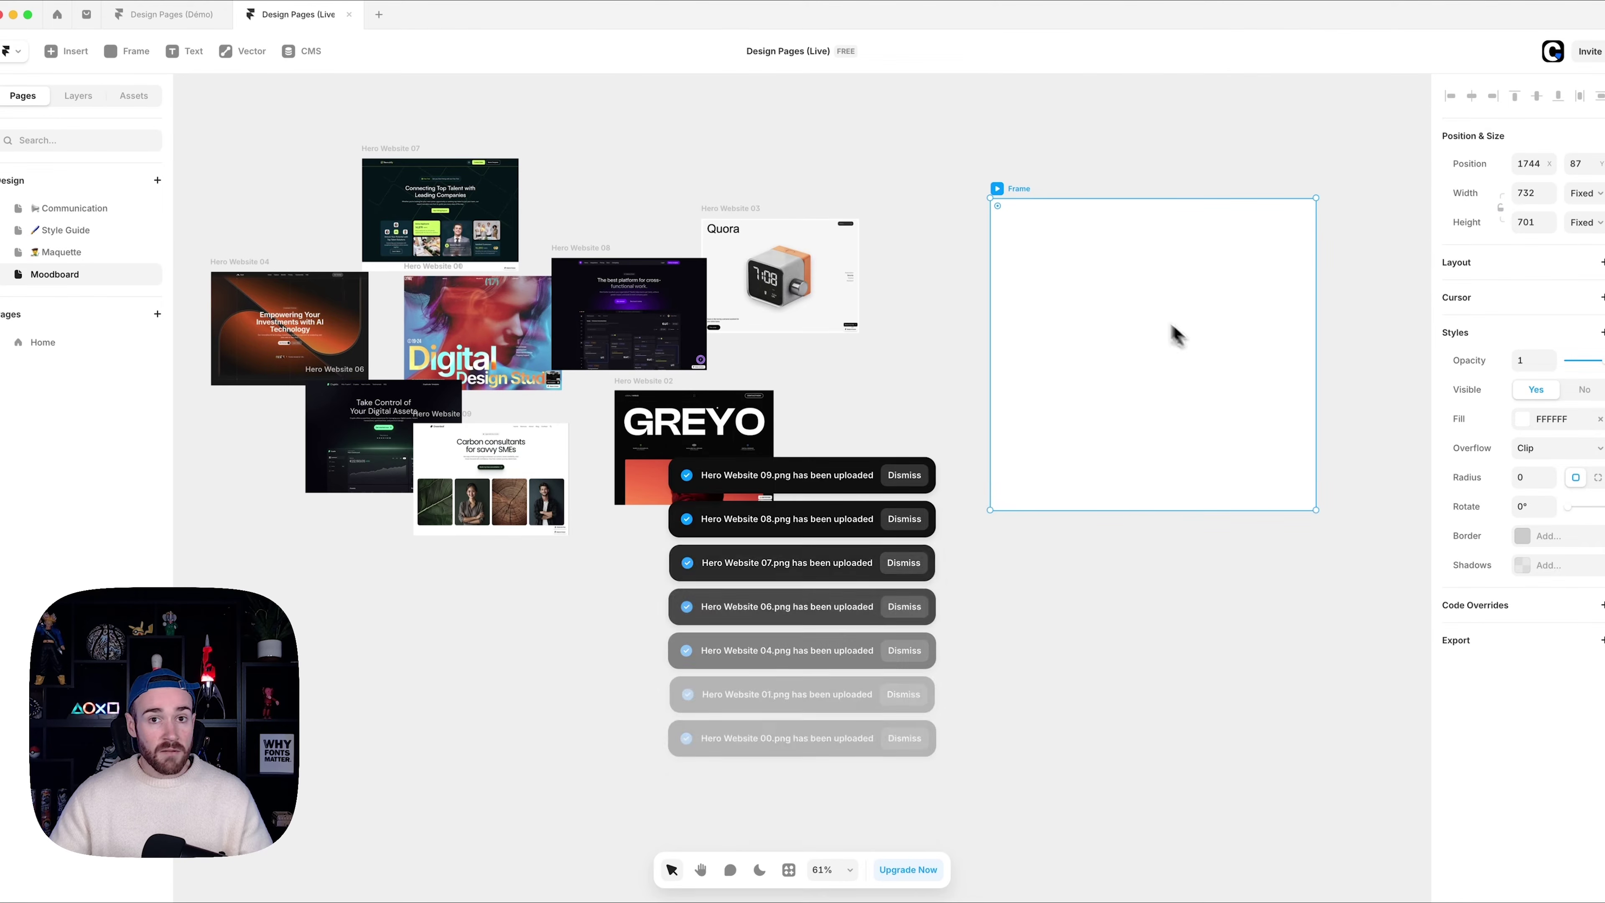
pyautogui.press('Delete')
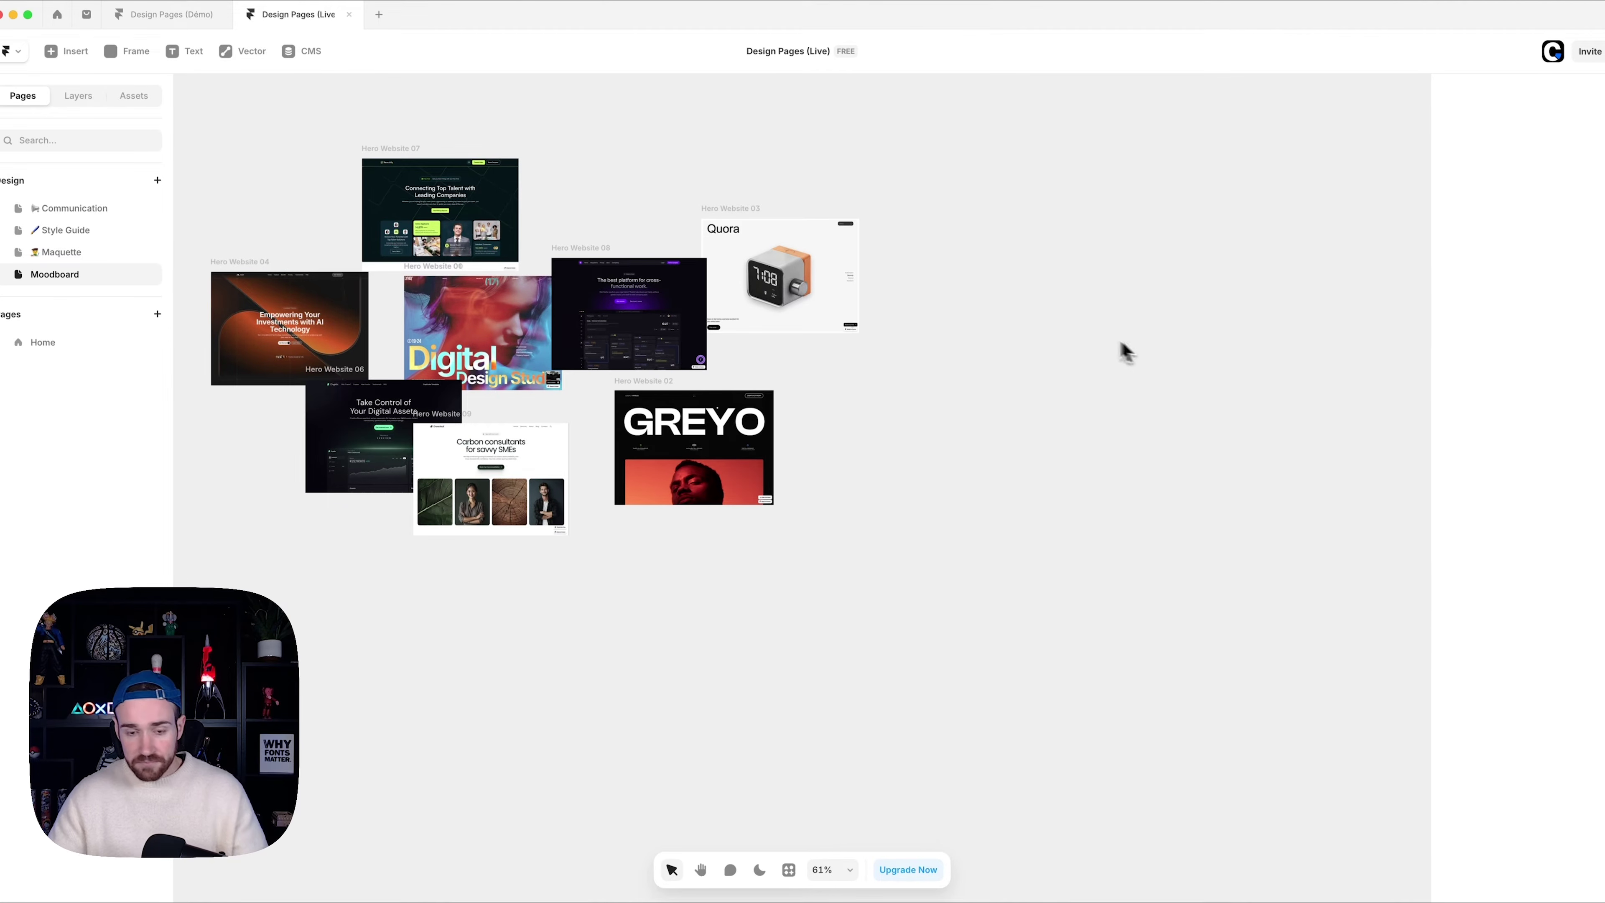
# - Return to the Maquette design page and display the project's page list
pyautogui.hscroll(-5, 981, 341)
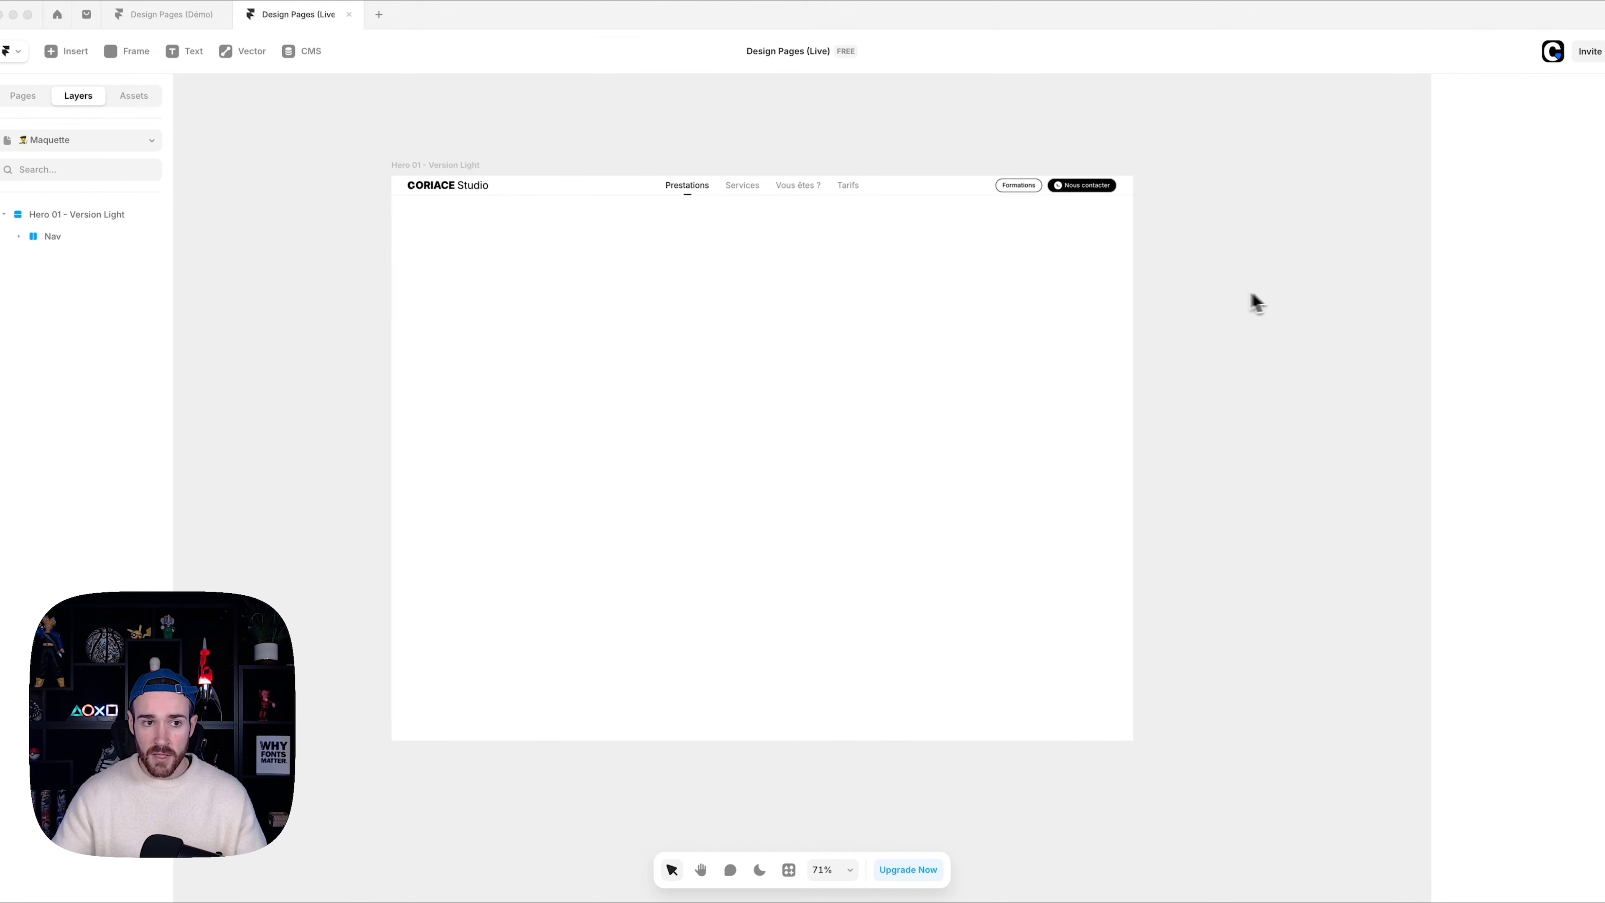
pyautogui.click(38, 96)
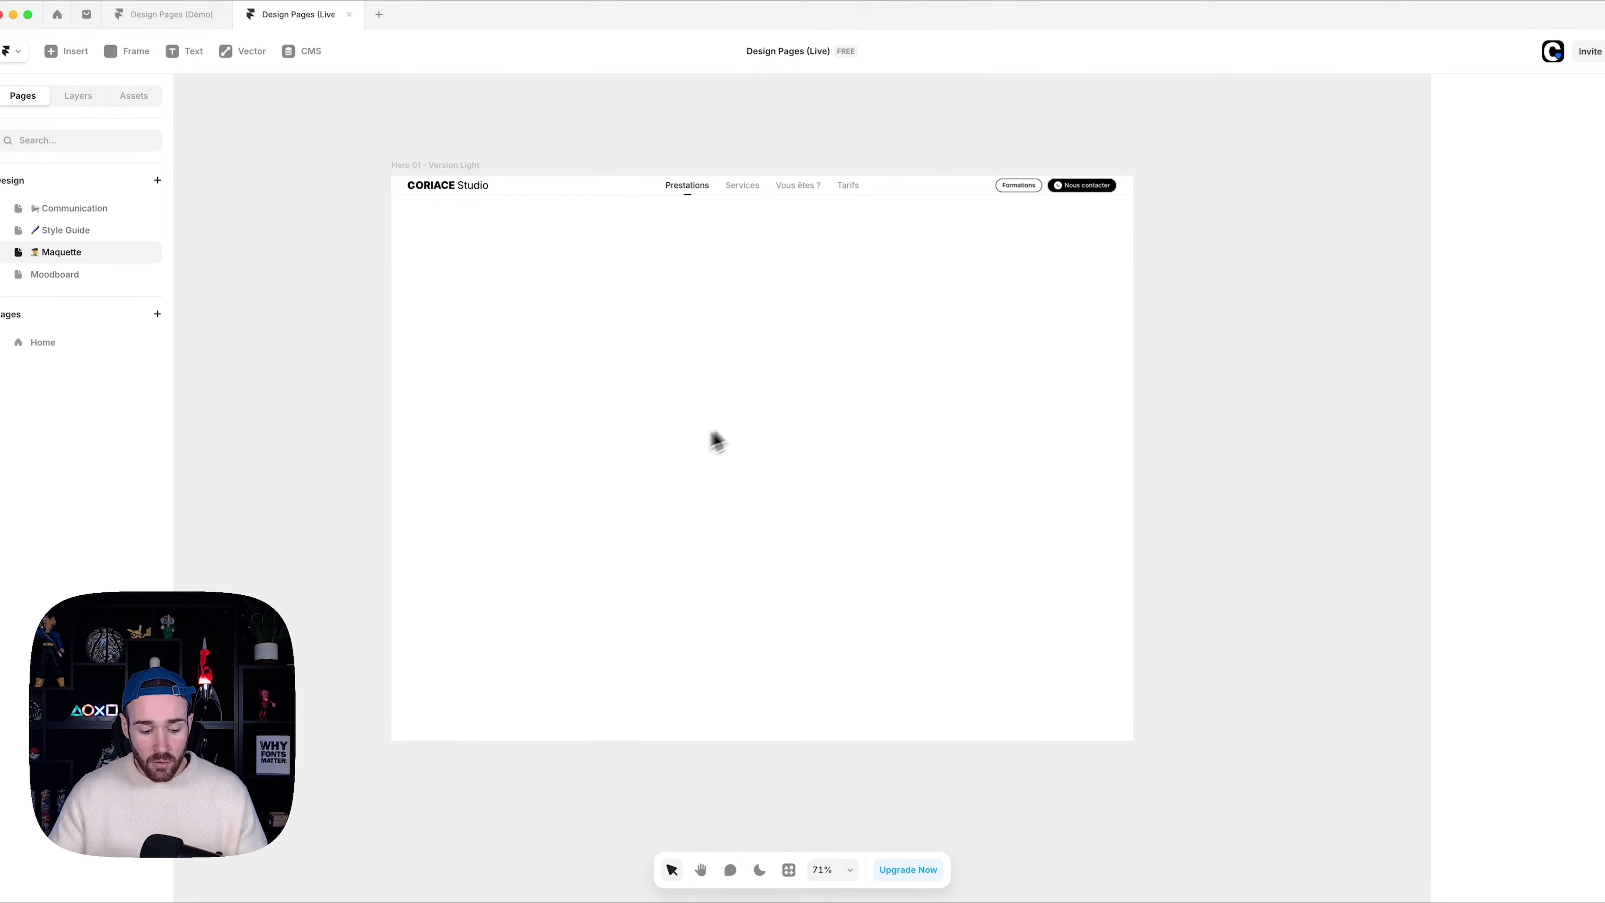
# - Switch to Figma and take a screenshot of the hero section of the Prestations - E-commerce frame
pyautogui.moveTo(1602, 434)
pyautogui.click(1591, 395)
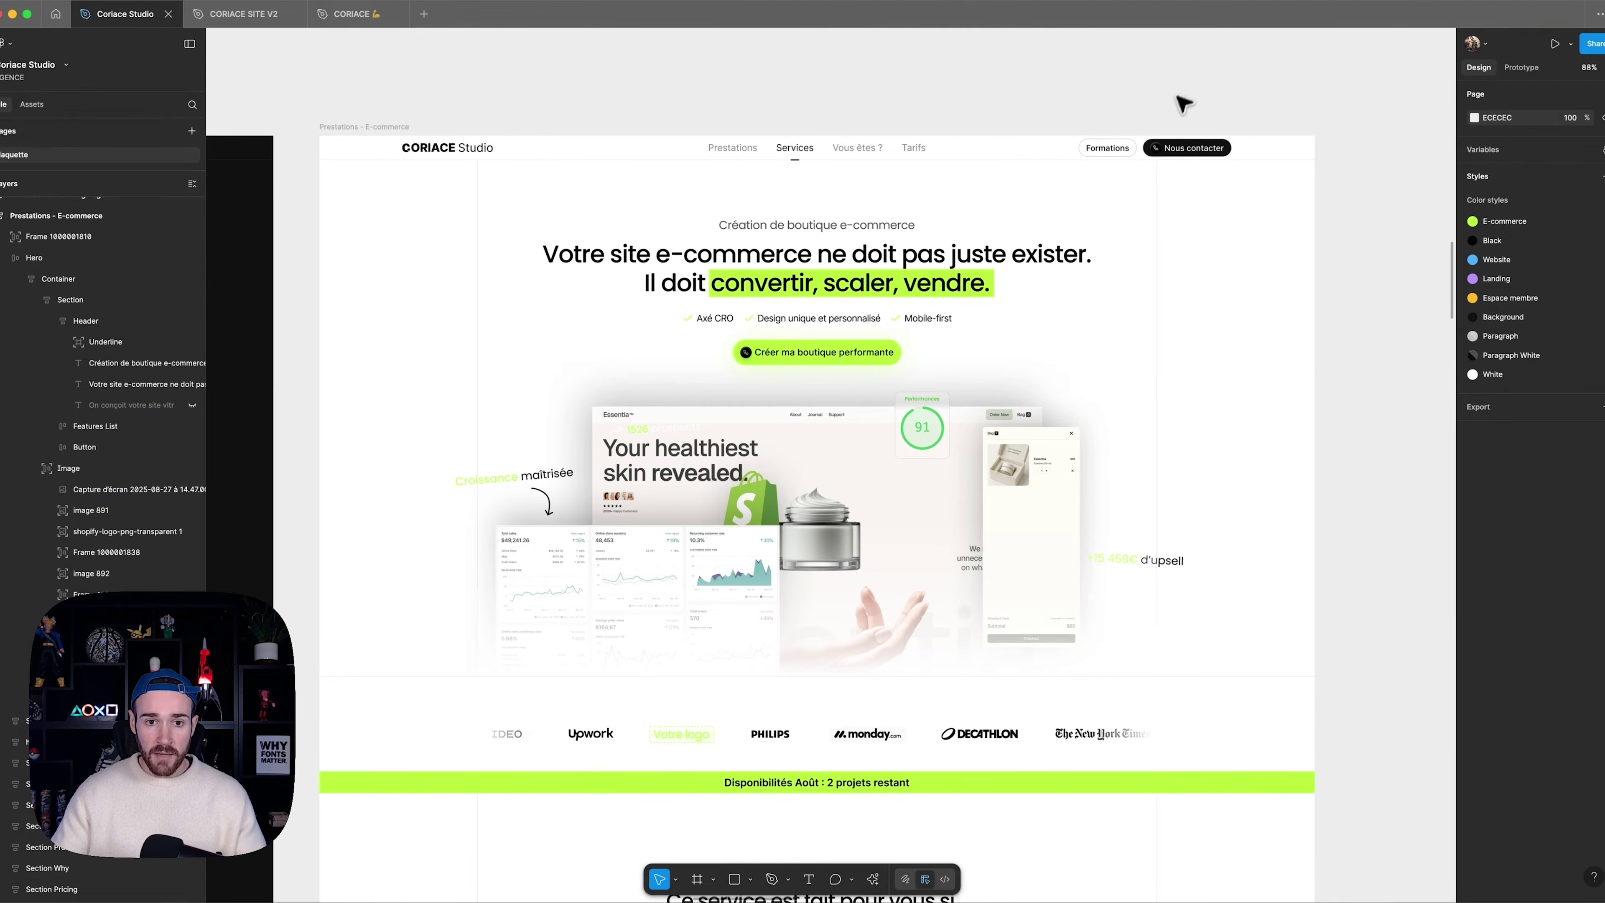
pyautogui.click(412, 218)
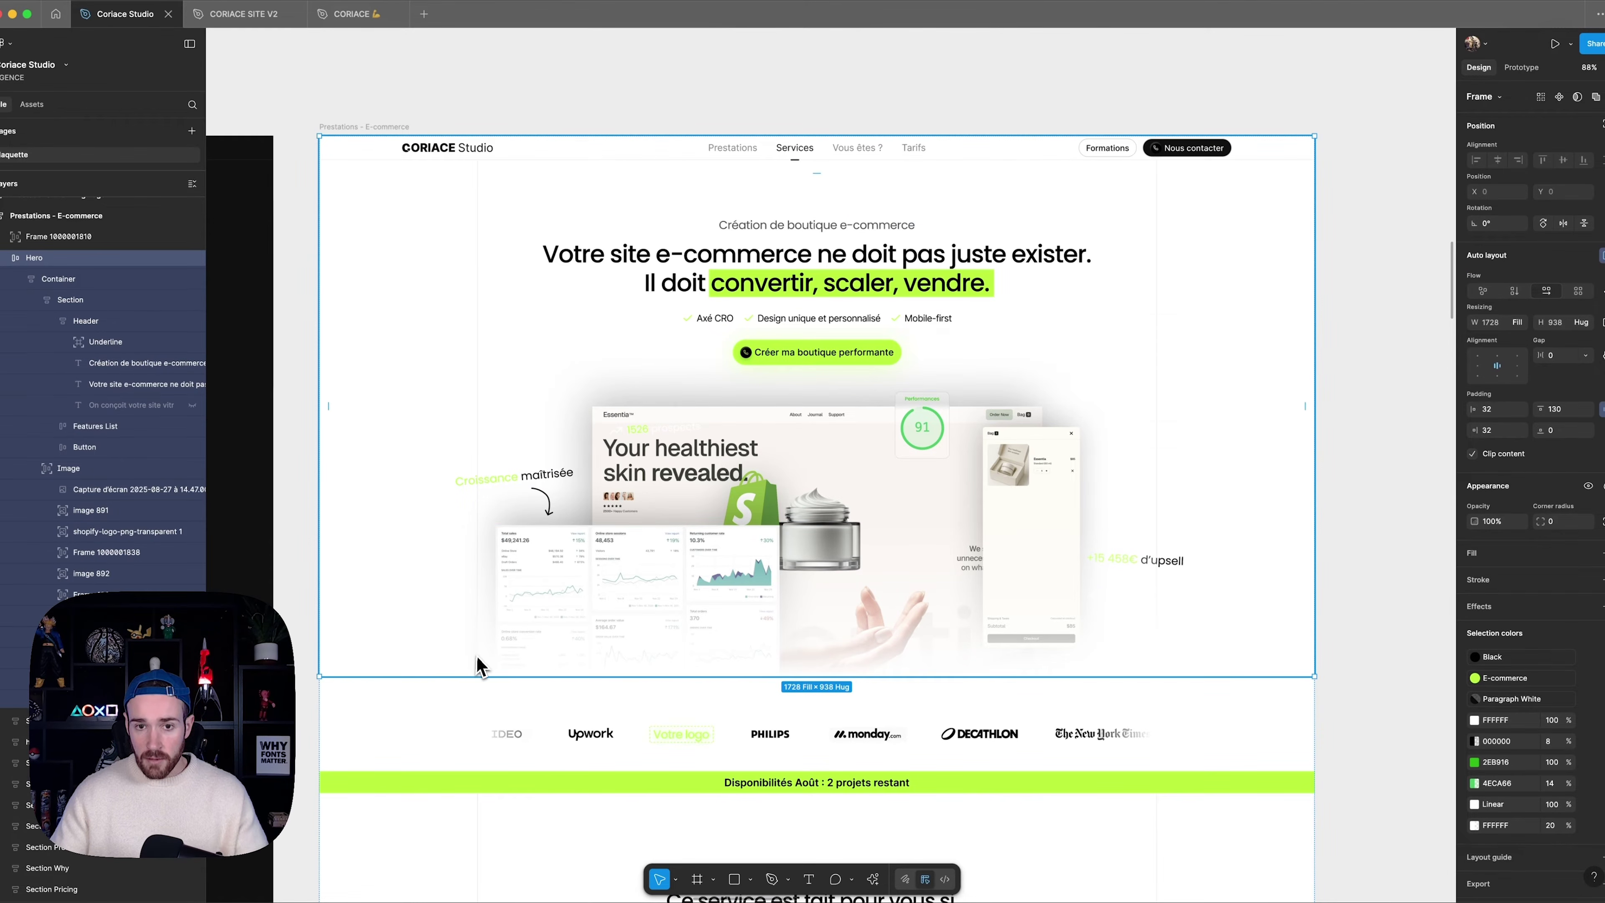
pyautogui.click(792, 99)
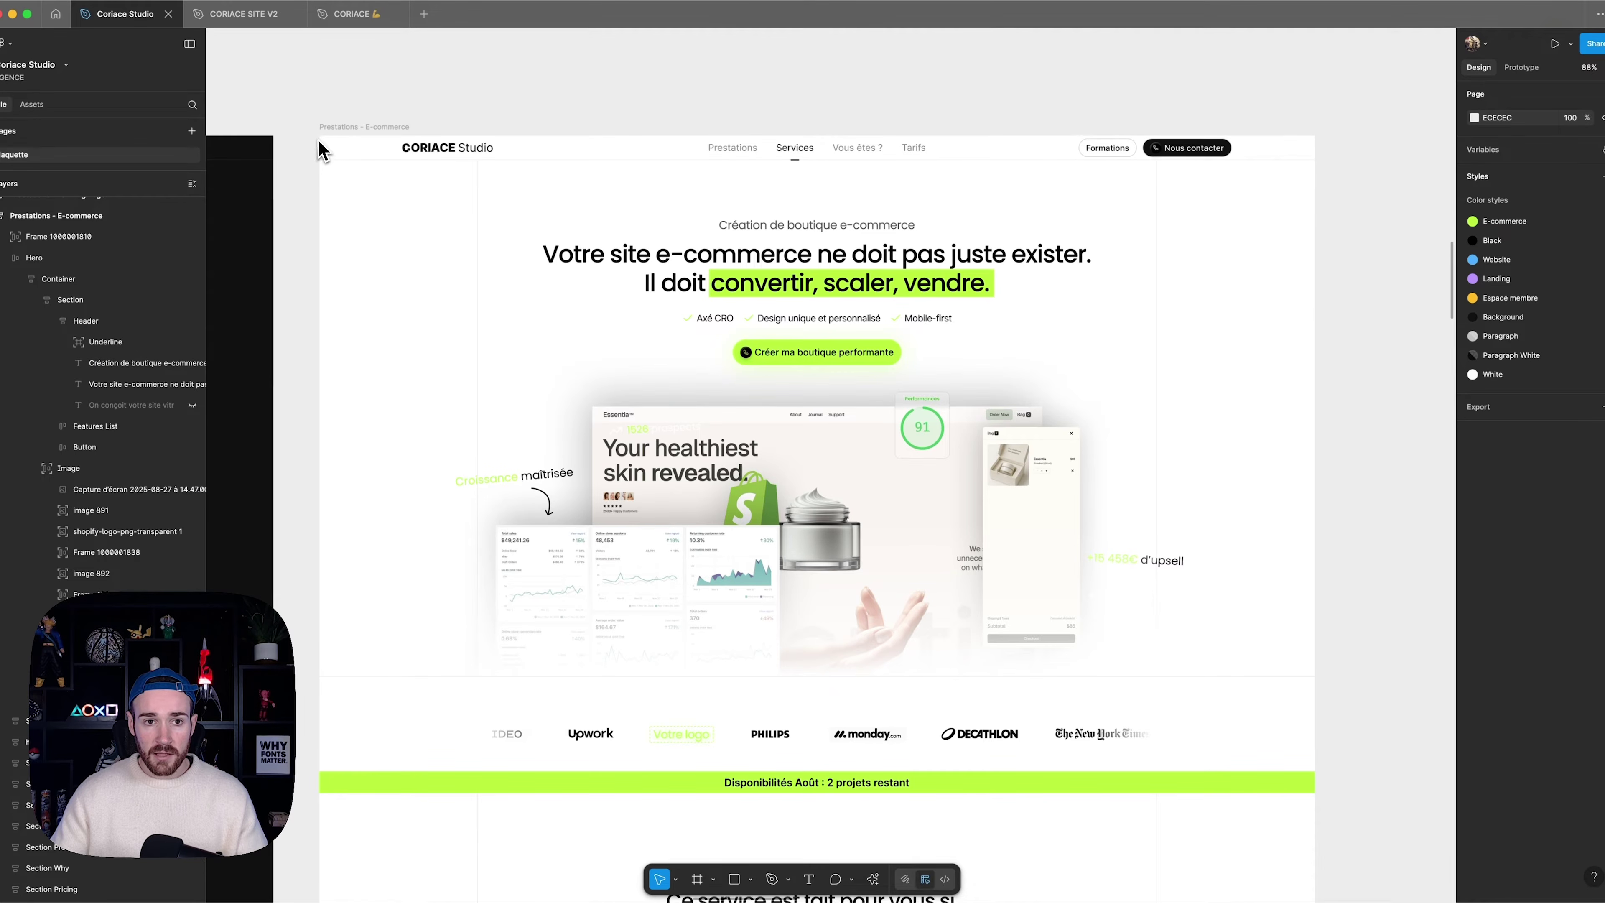
pyautogui.moveTo(317, 136); pyautogui.dragTo(1339, 729)
# - Switch back to Framer and place the captured screenshot on the Maquette canvas, to the right of Hero 01 - Version Light
pyautogui.click(1582, 434)
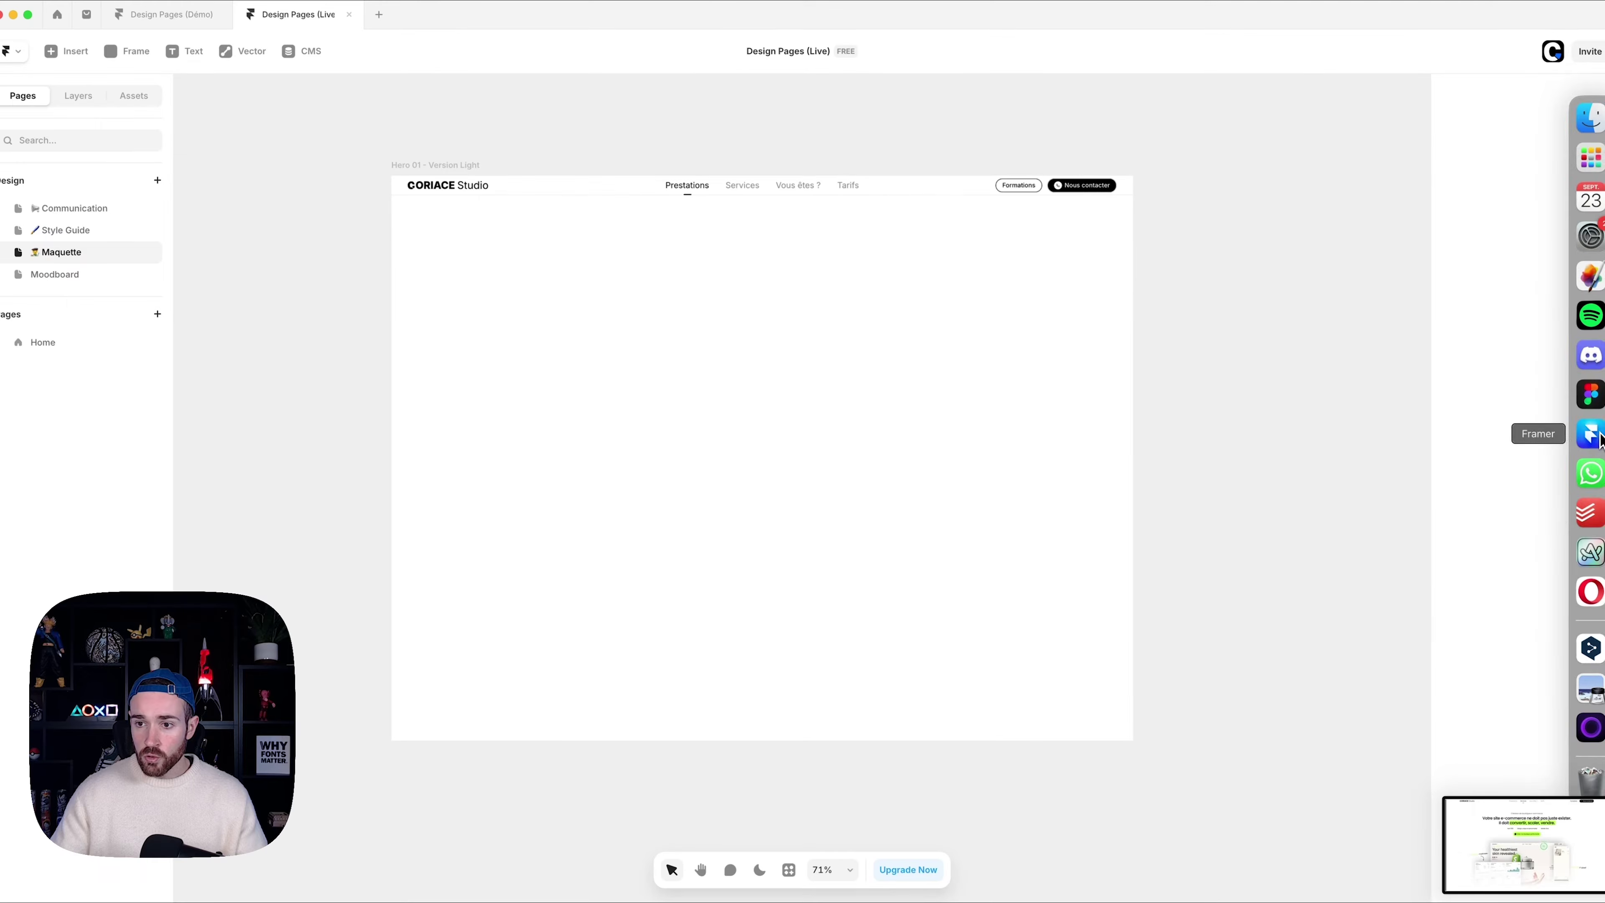
pyautogui.moveTo(1543, 841); pyautogui.dragTo(1301, 392)
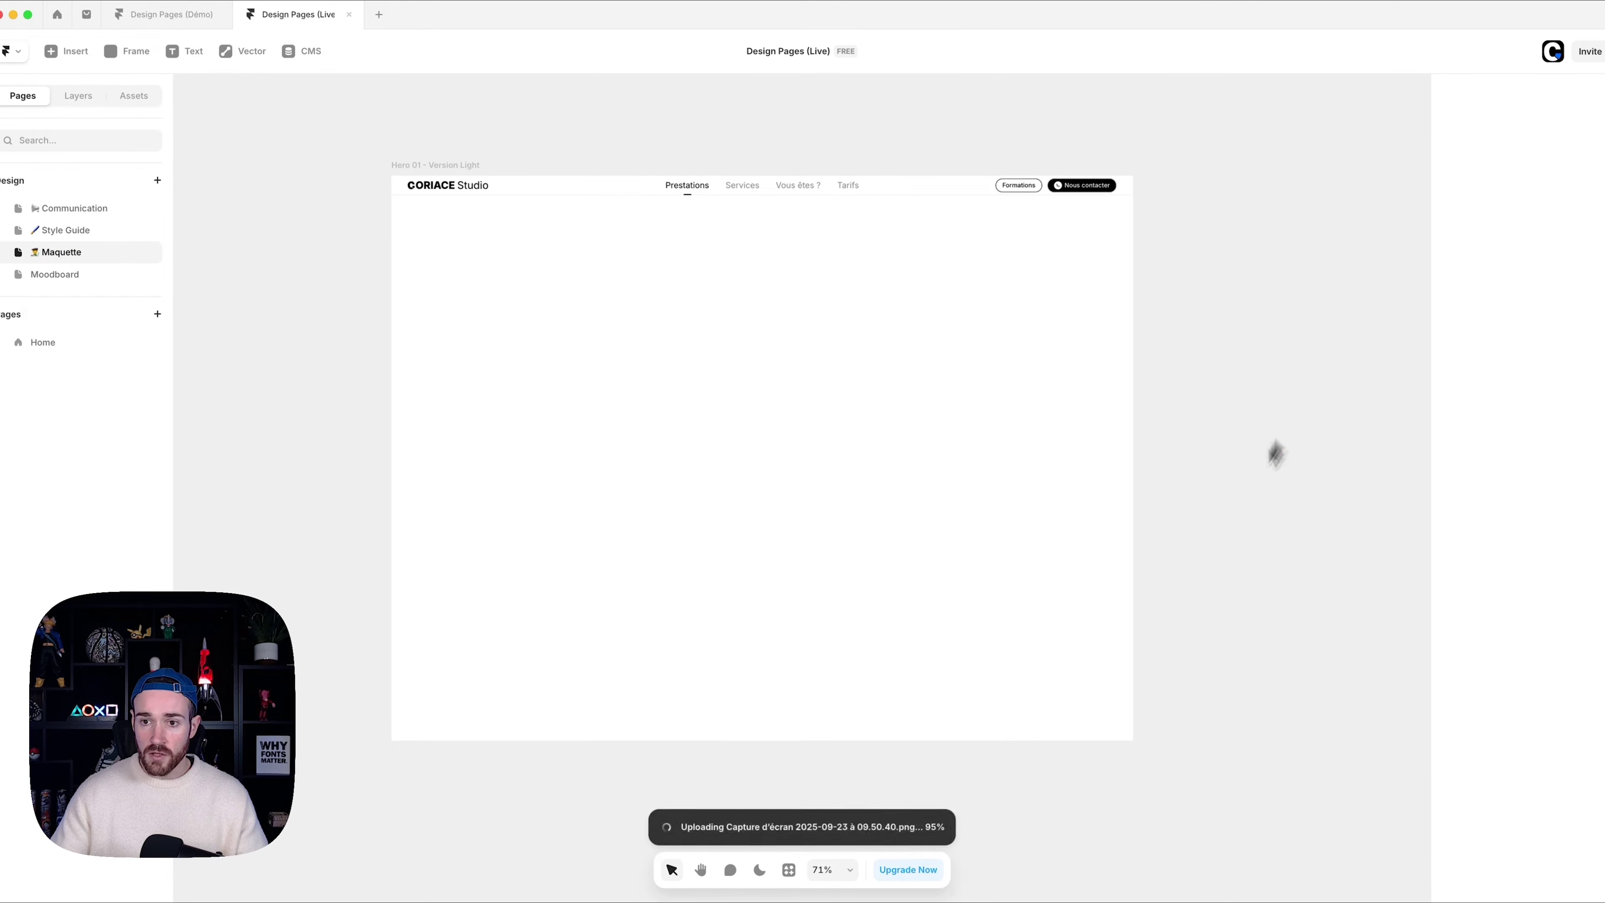
pyautogui.hscroll(5, 1183, 567)
pyautogui.moveTo(1021, 347); pyautogui.dragTo(1216, 383)
pyautogui.hscroll(-6, 1132, 456)
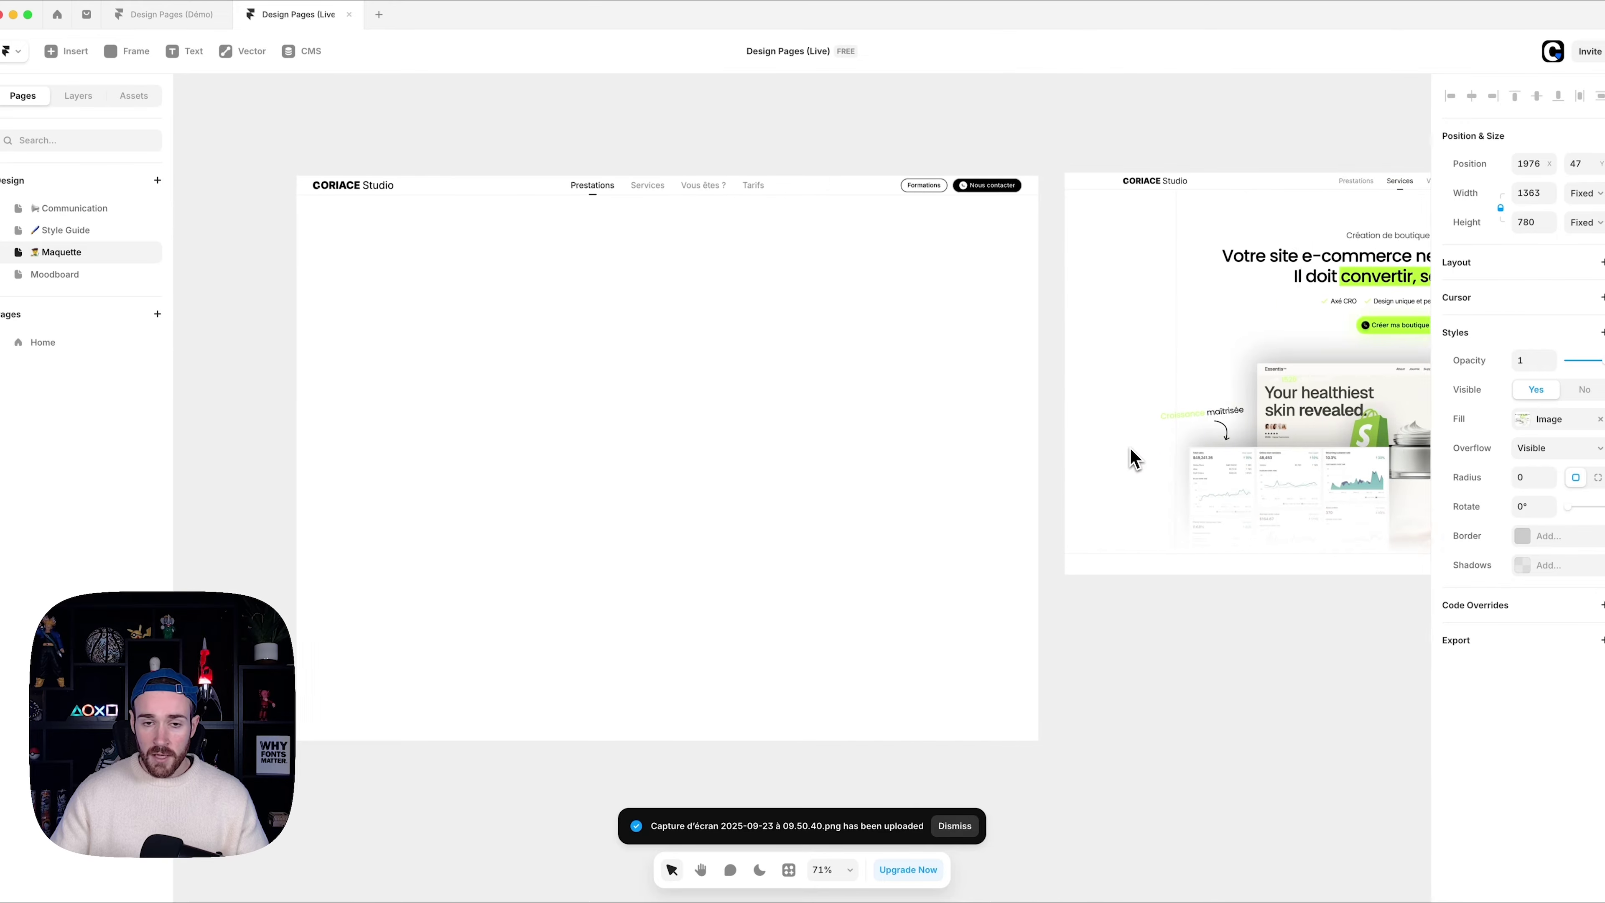
# - Draw a frame about 724 by 466 inside Hero 01 - Version Light, with its layer structure displayed
pyautogui.click(489, 165)
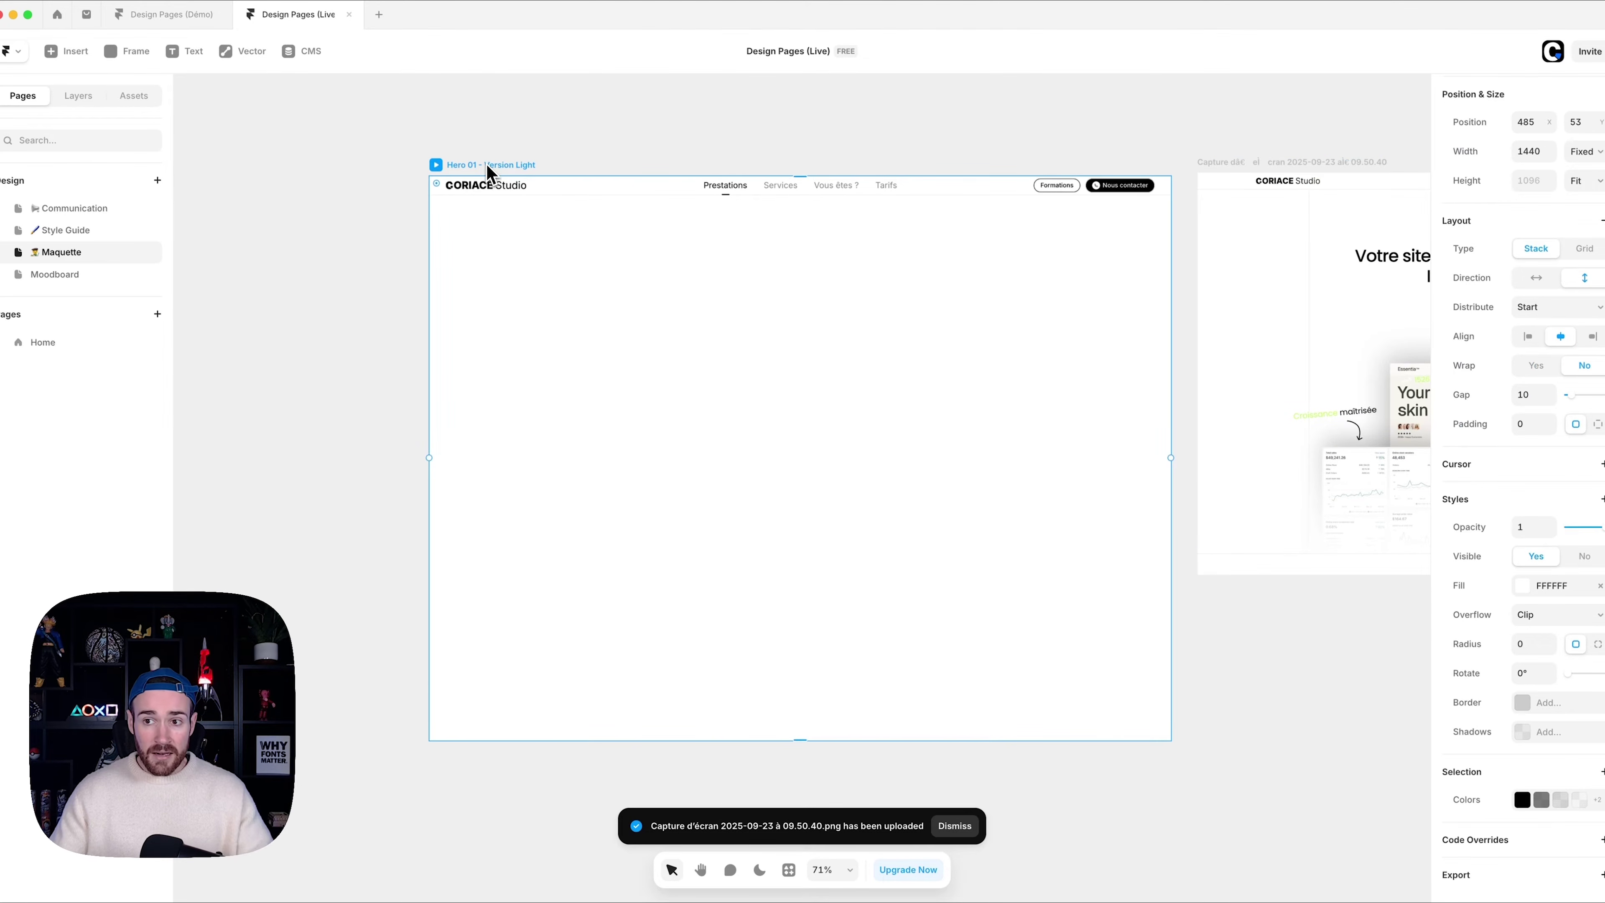
pyautogui.scroll(-1, 1050, 378)
pyautogui.scroll(3, 1050, 378)
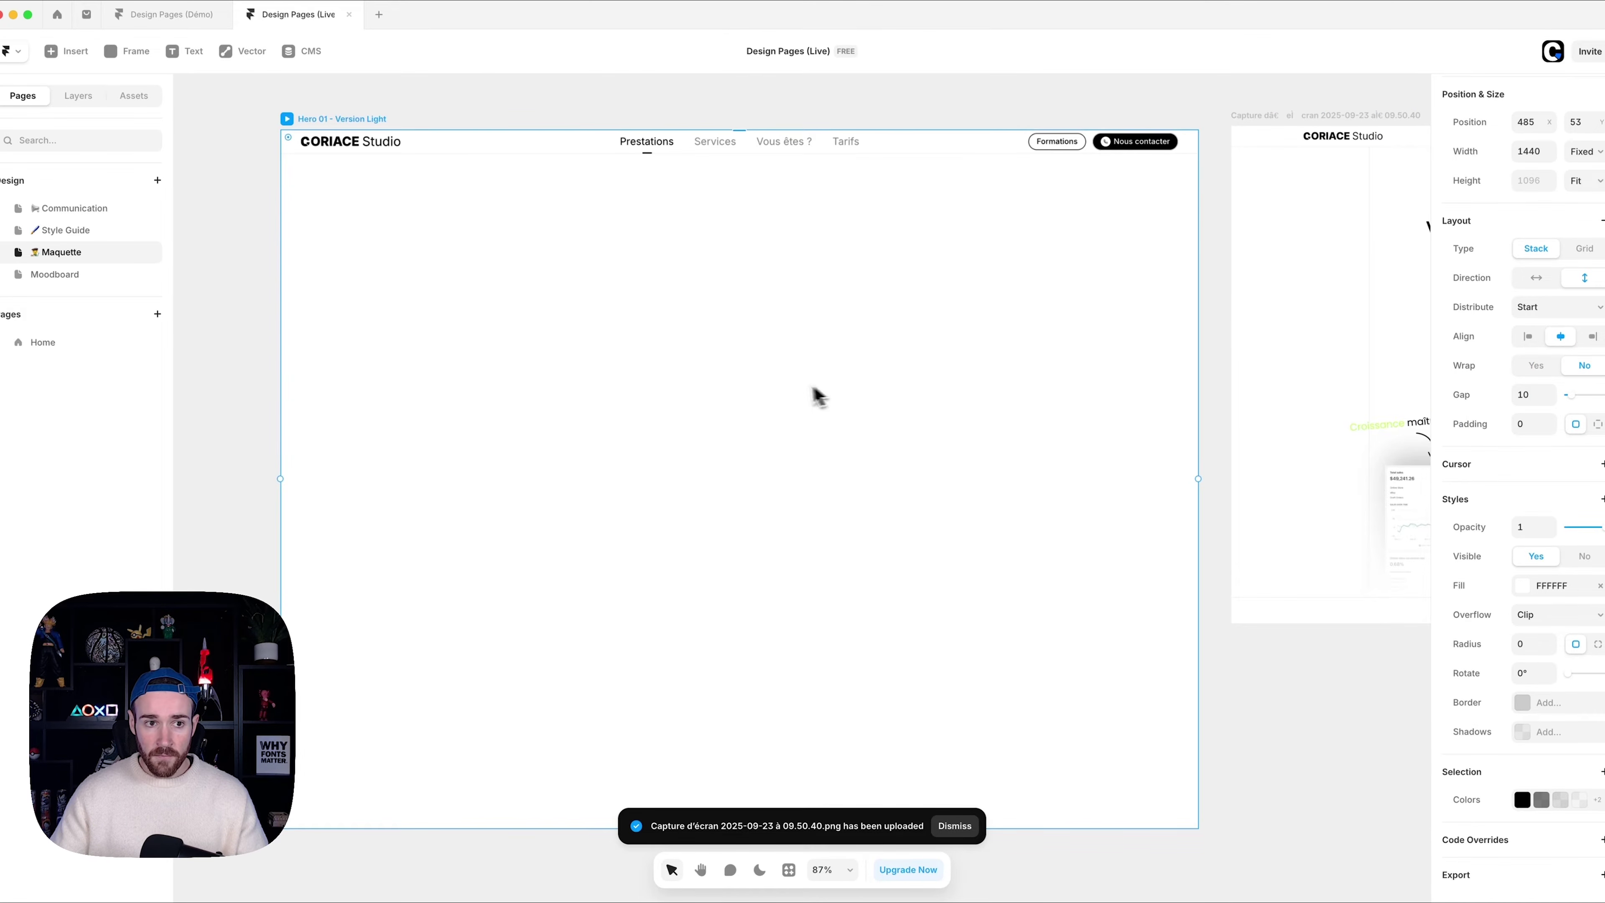
pyautogui.click(92, 105)
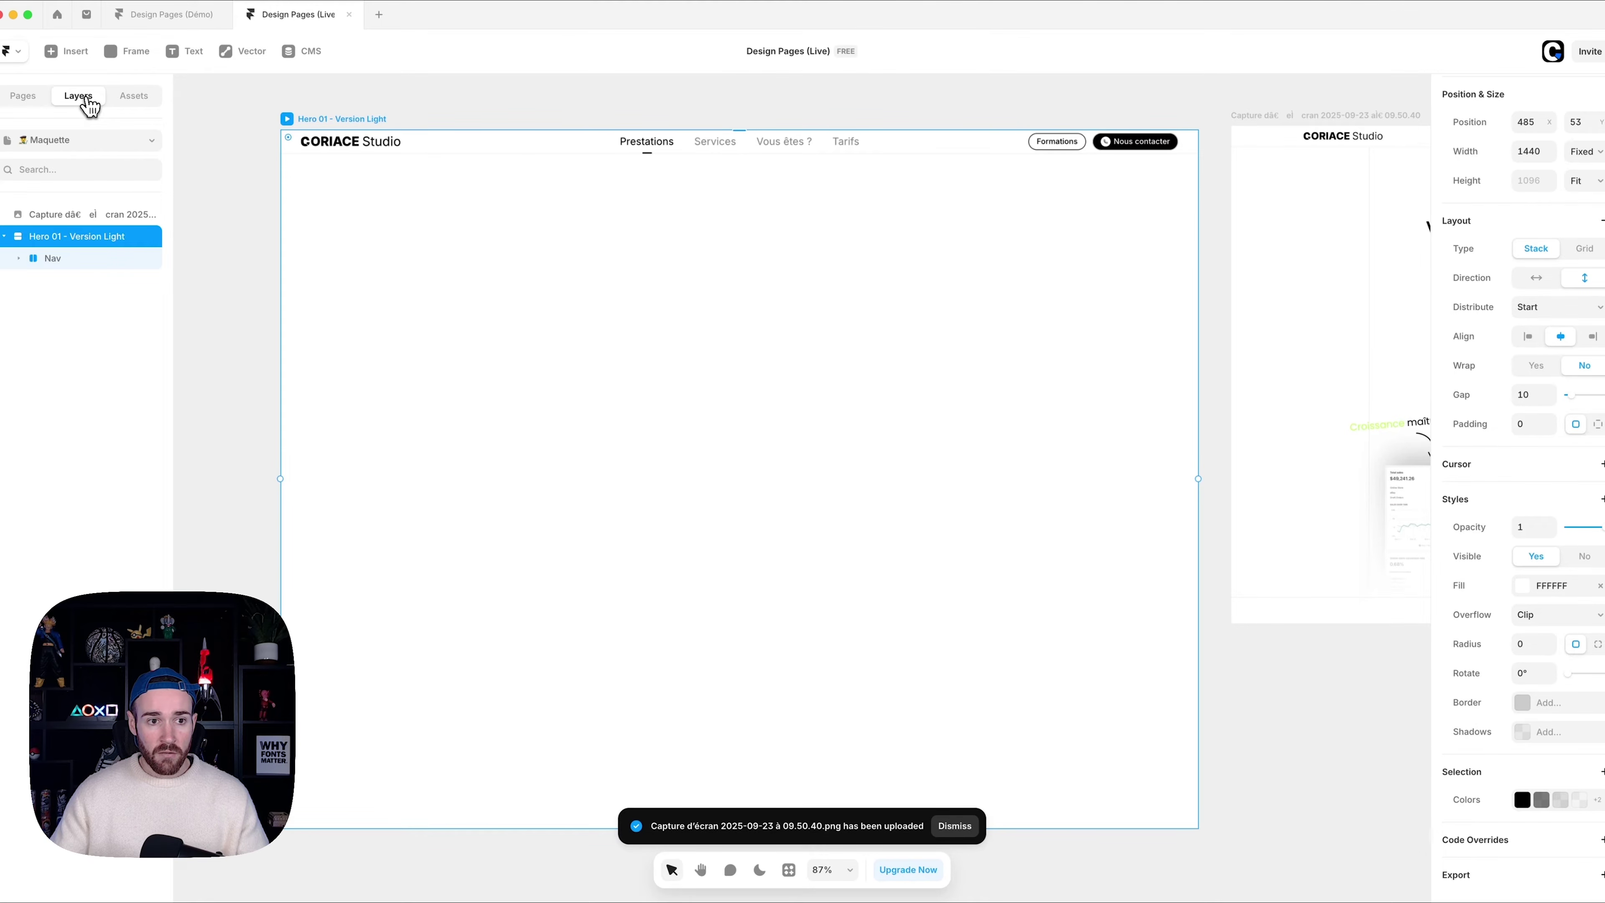
pyautogui.press('f')
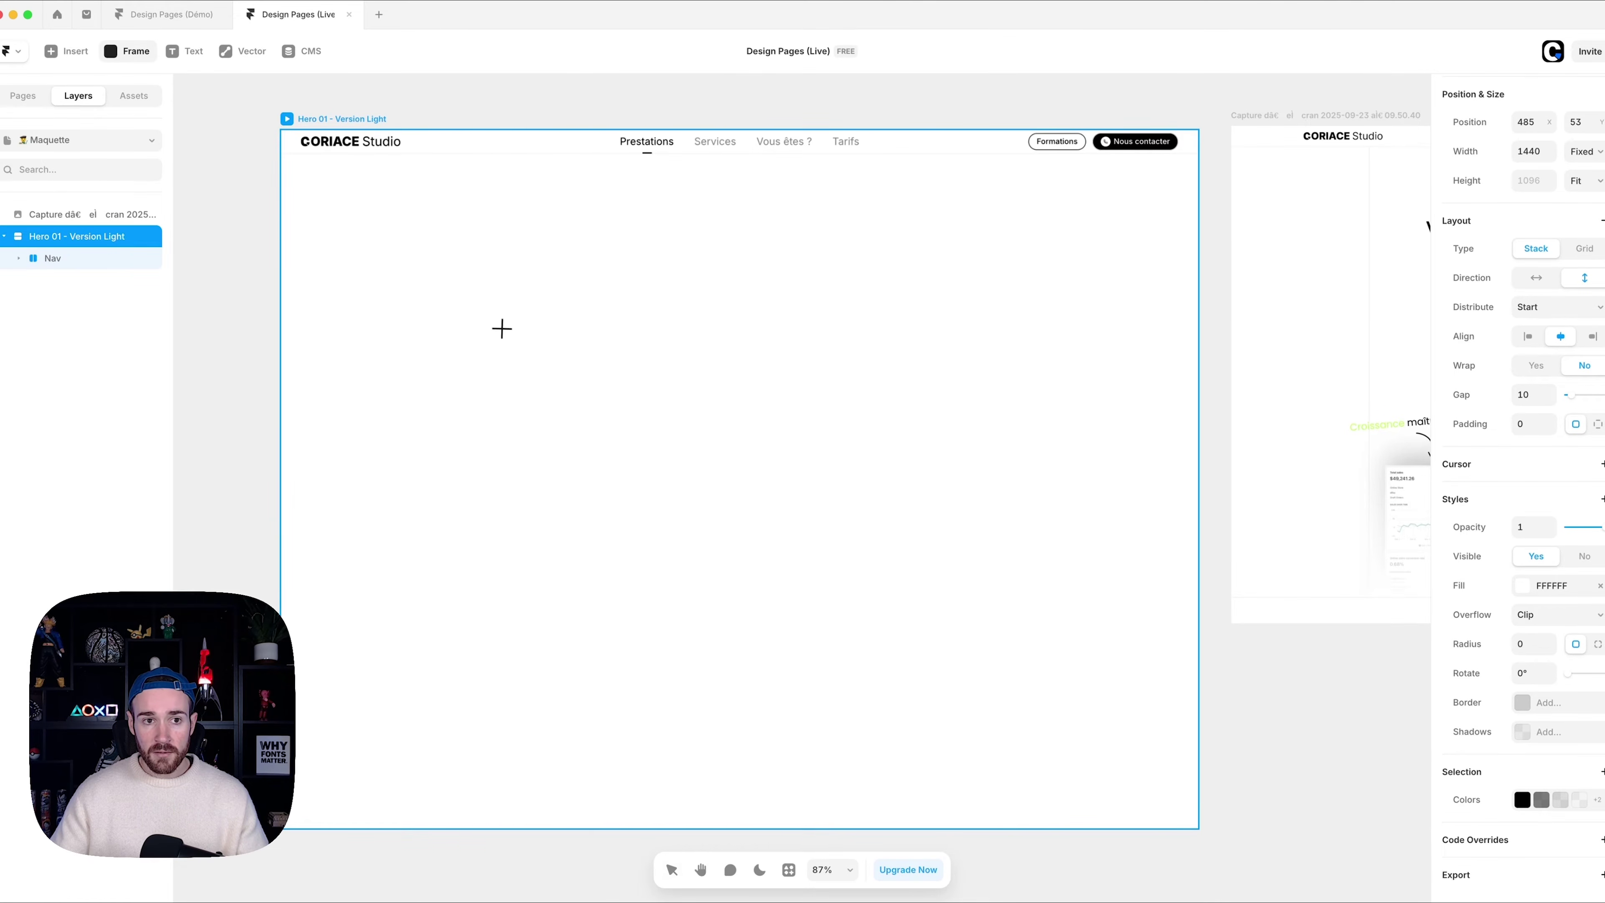
pyautogui.moveTo(487, 296); pyautogui.dragTo(949, 591)
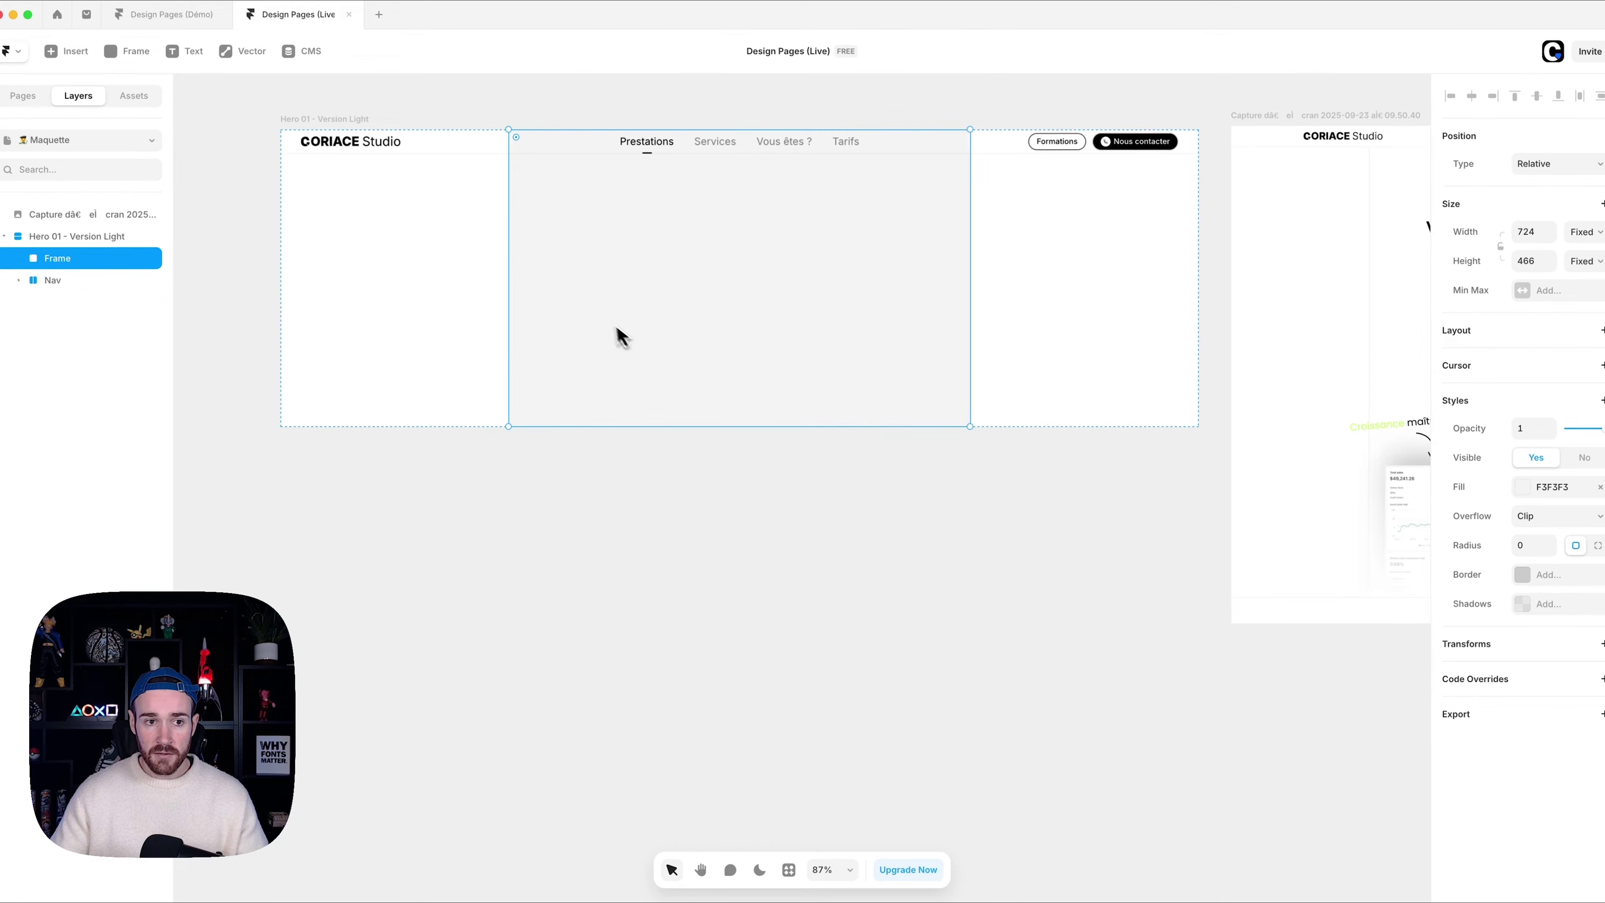
# - Rename the new frame above Nav in the layer structure as Section
pyautogui.doubleClick(72, 264)
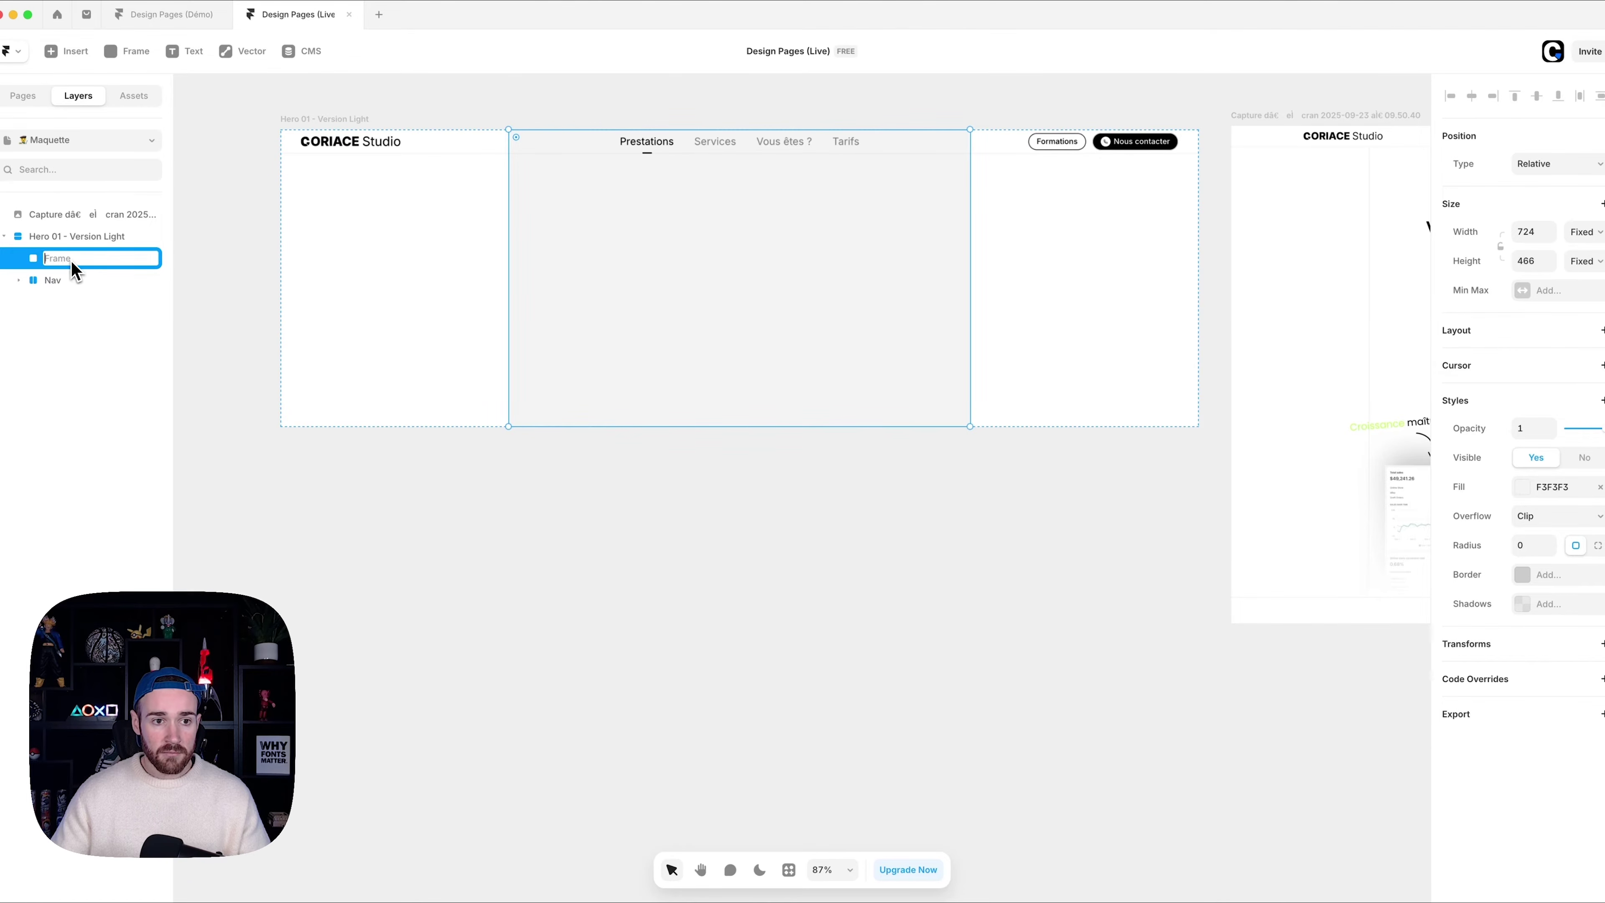
pyautogui.write('Secti')
pyautogui.press('Escape')
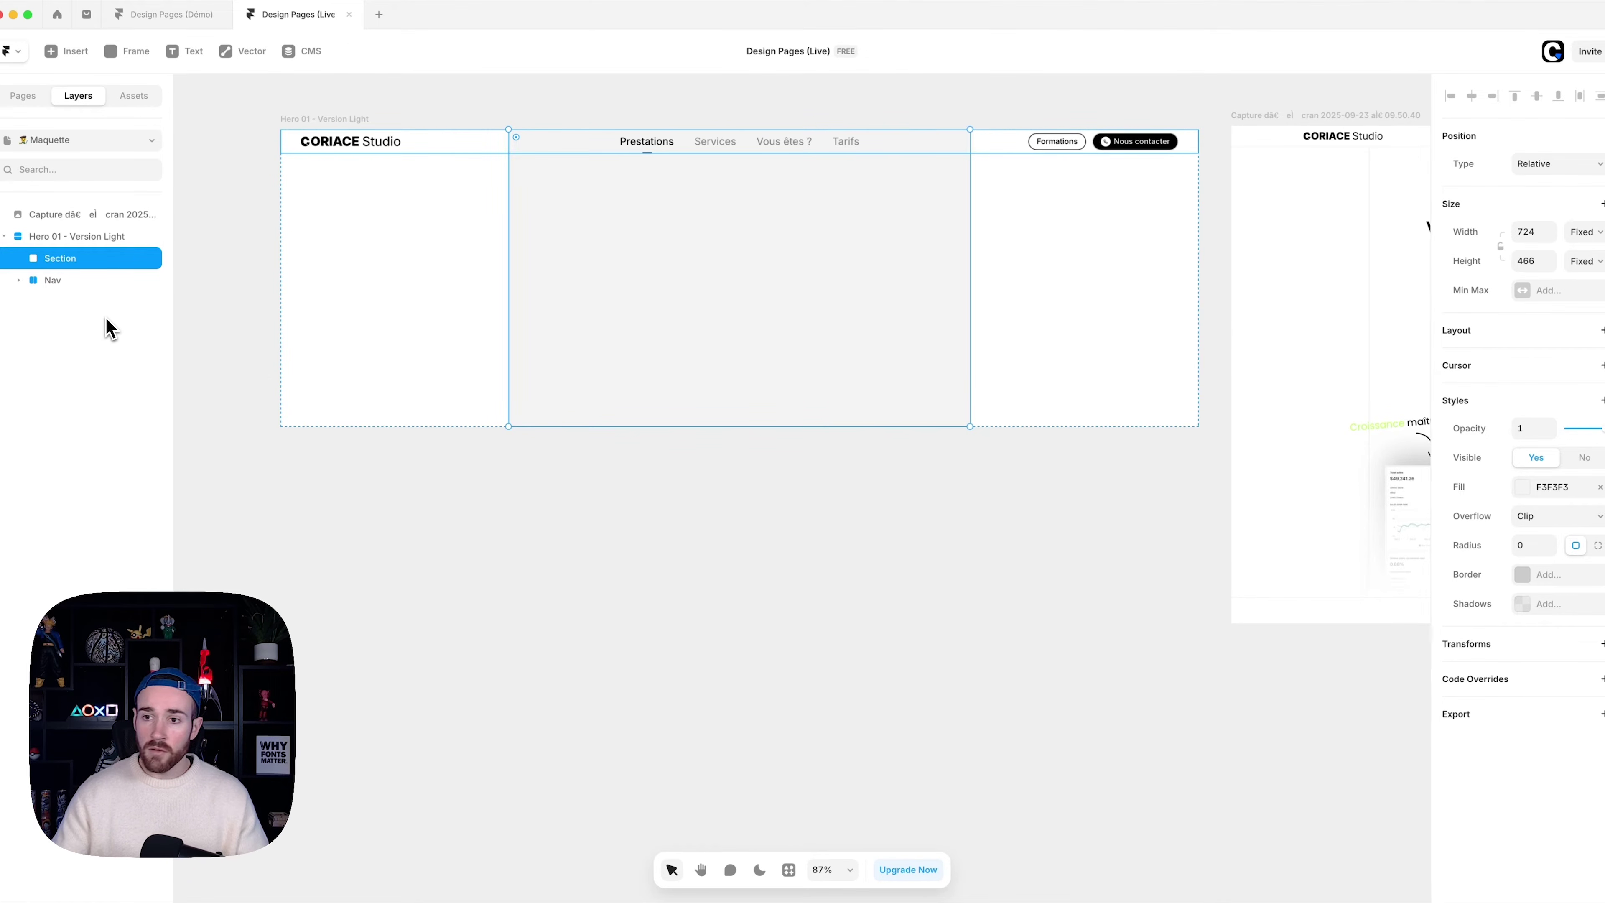
# - Make Section fill the hero's width, remove its background fill, and extend its height to about 977
pyautogui.click(1583, 232)
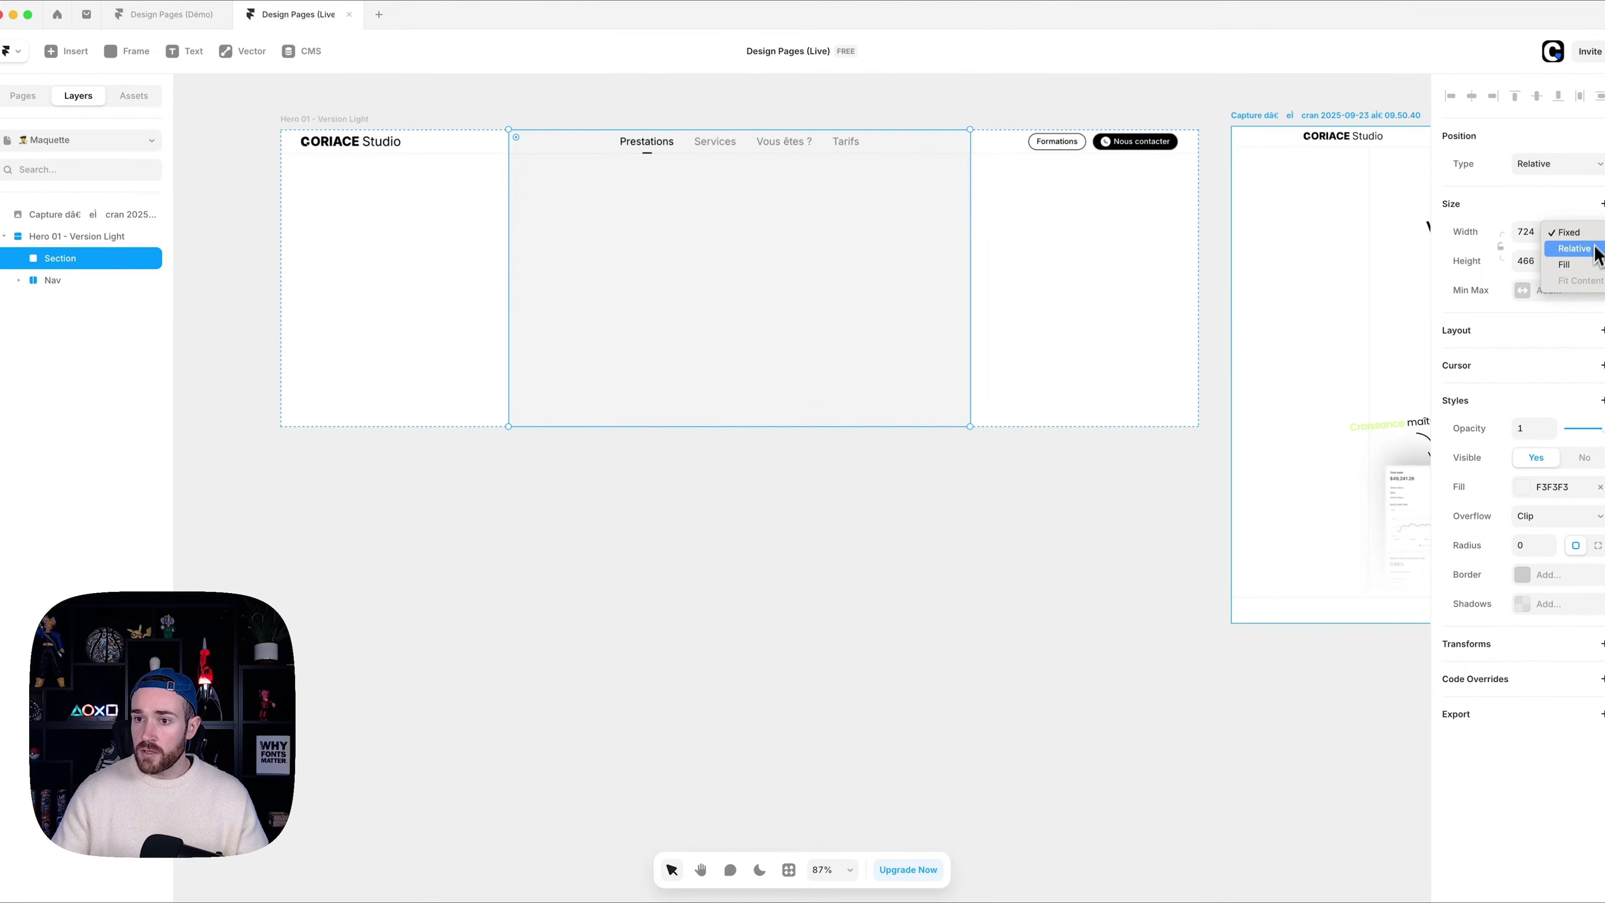
pyautogui.click(1586, 266)
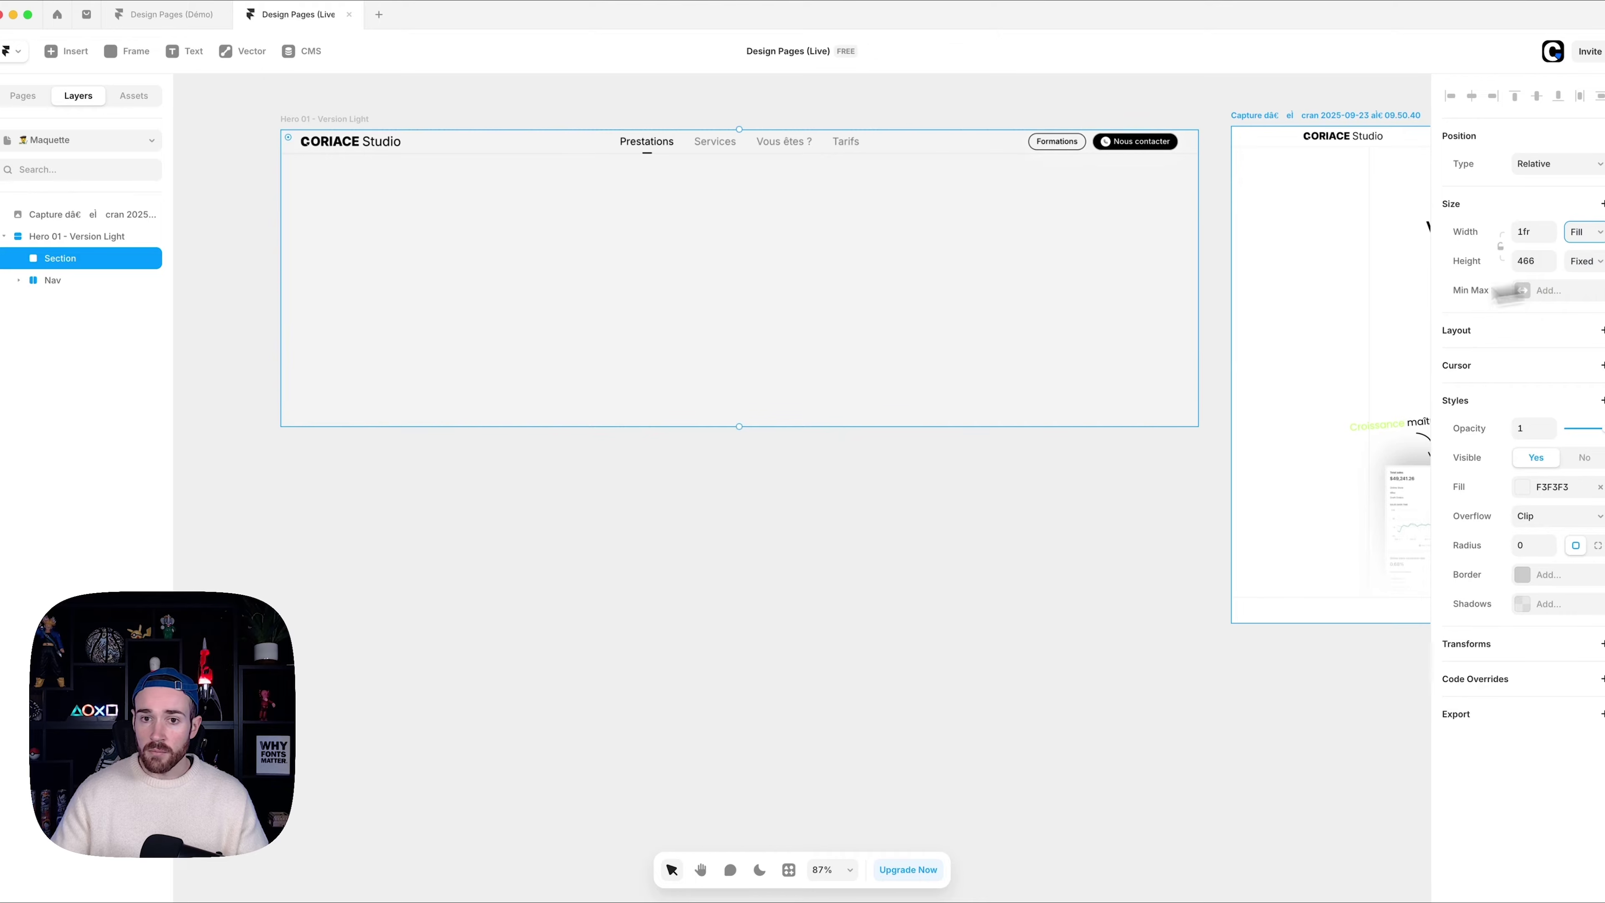
pyautogui.click(1598, 489)
pyautogui.moveTo(793, 425); pyautogui.dragTo(798, 751)
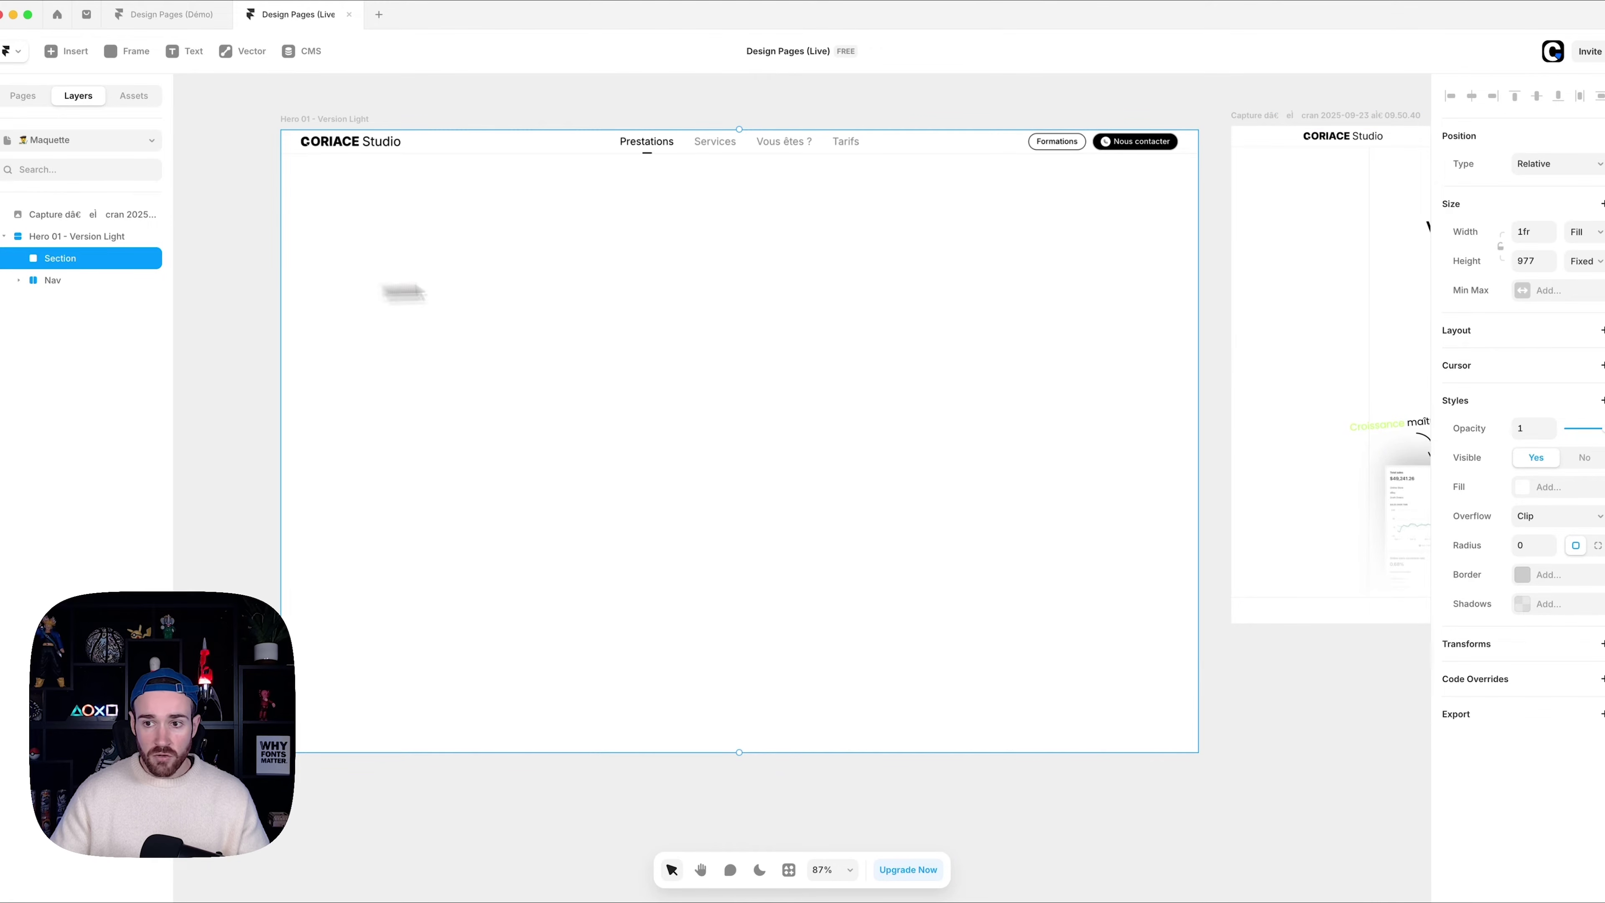
# - Add a stack layout to Section, and consult the reference hero's structure in Figma before returning to Framer
pyautogui.click(1495, 336)
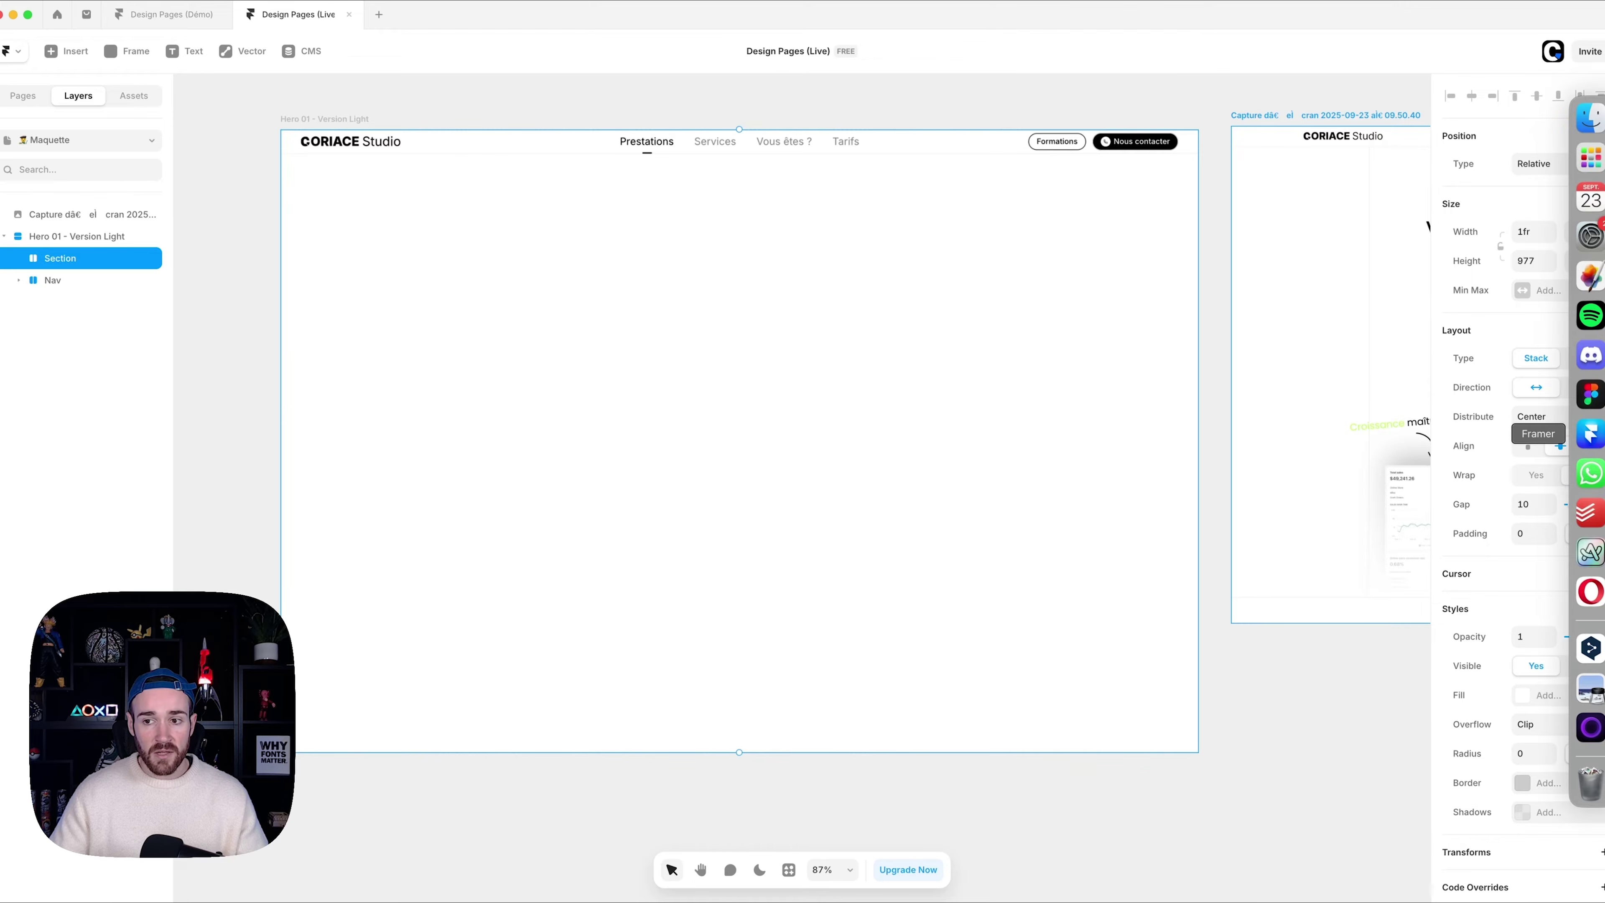
pyautogui.click(1600, 404)
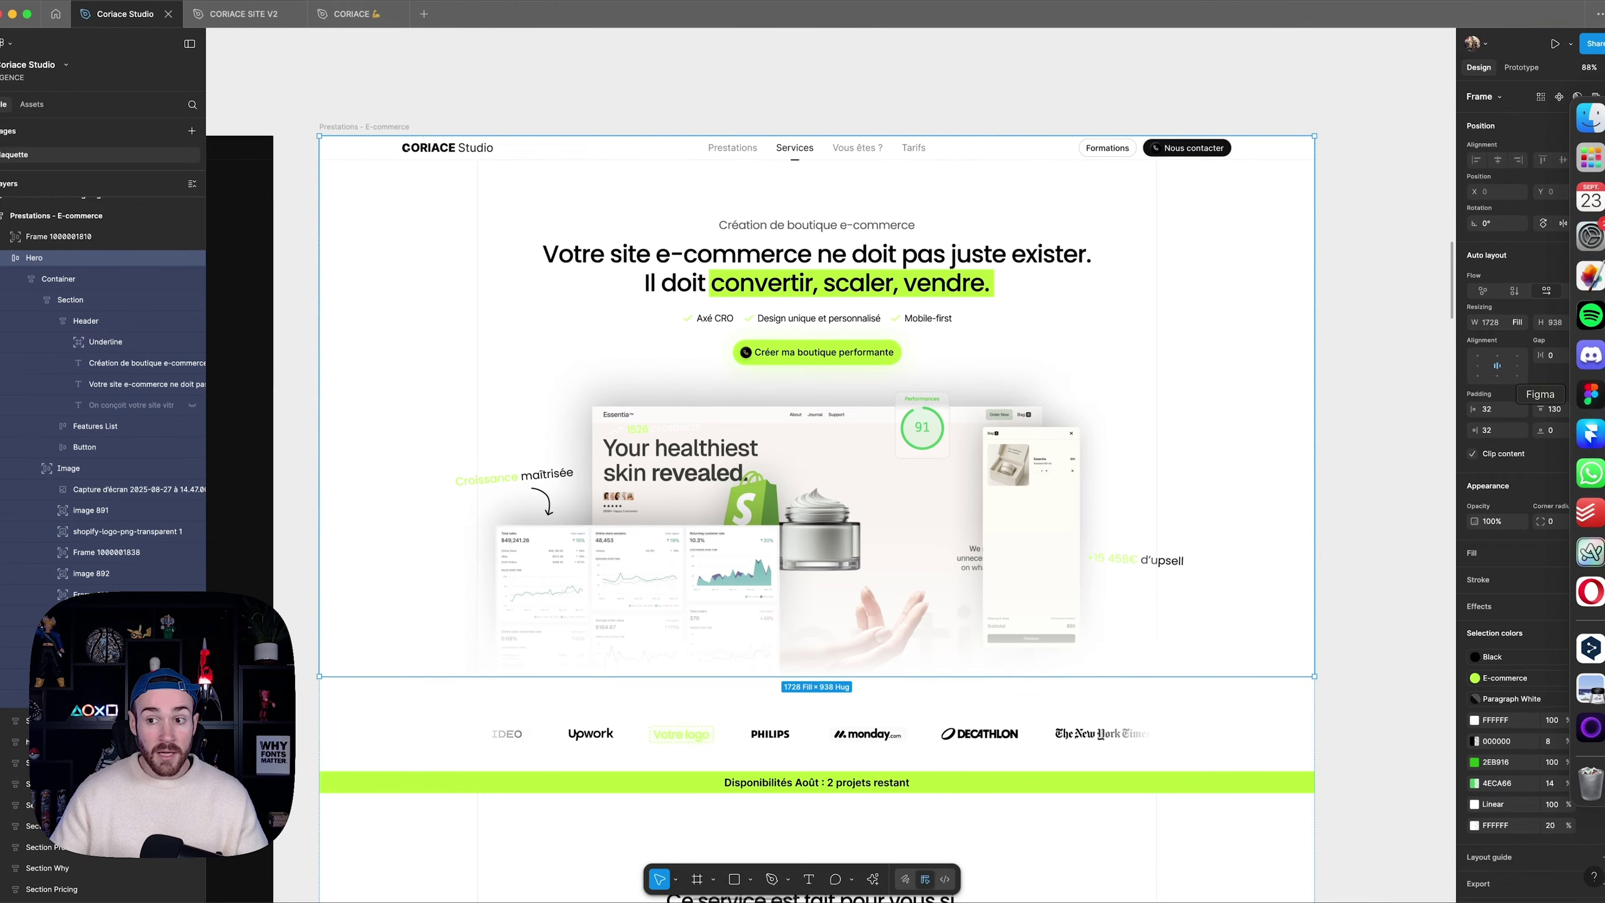
pyautogui.click(1590, 434)
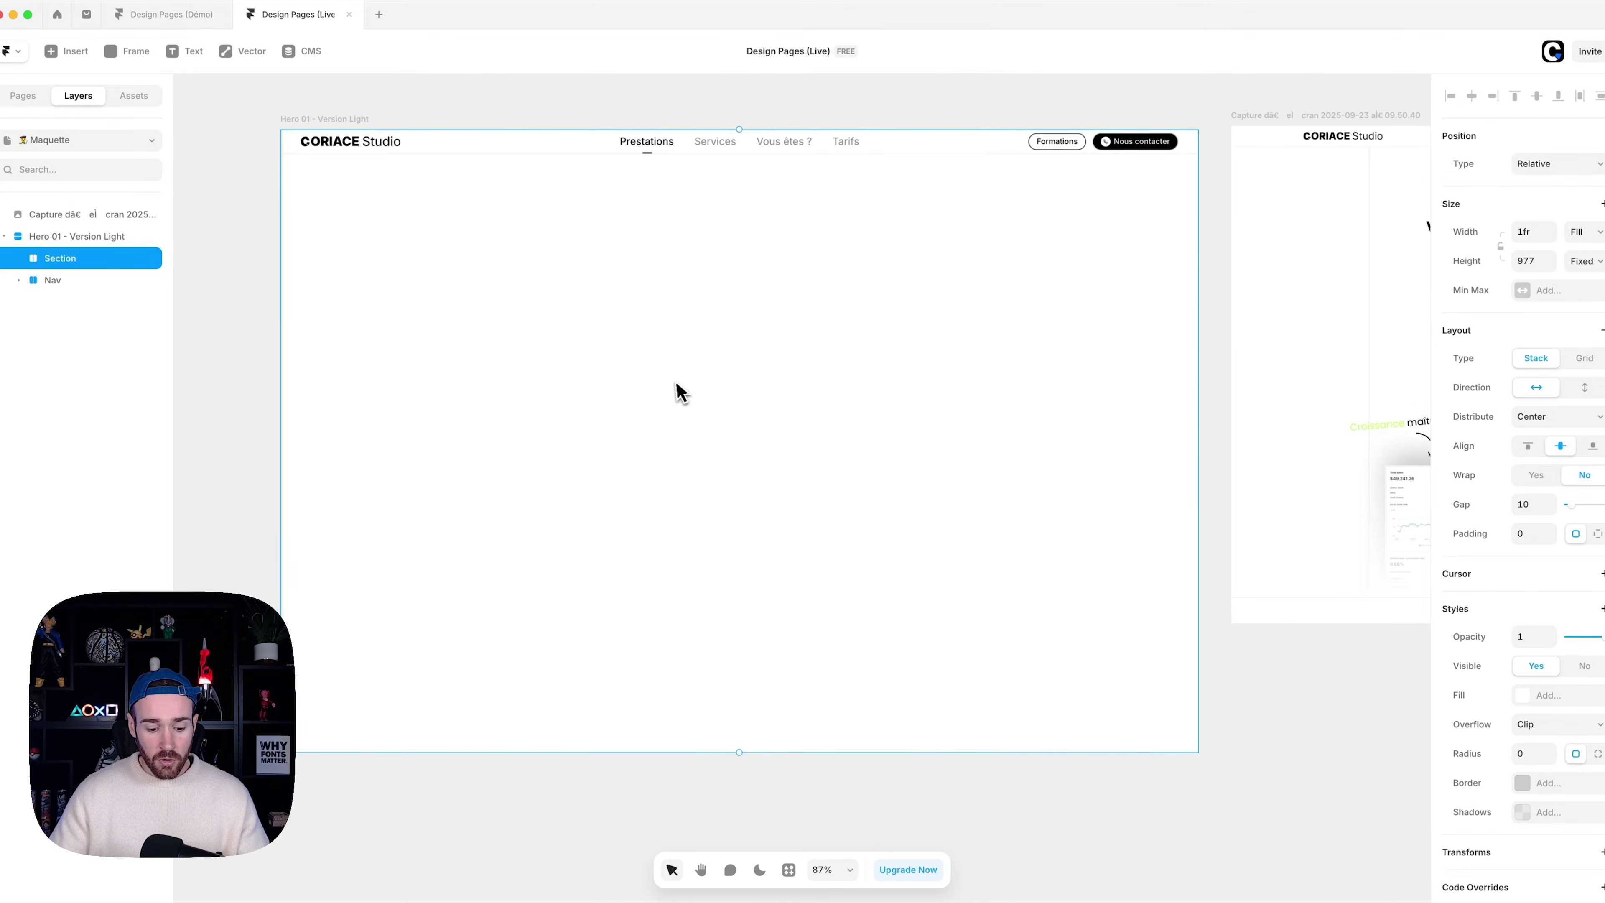
# - Draw a frame about 688 by 394 inside Section and set its width to Fill
pyautogui.press('f')
pyautogui.moveTo(519, 273); pyautogui.dragTo(959, 526)
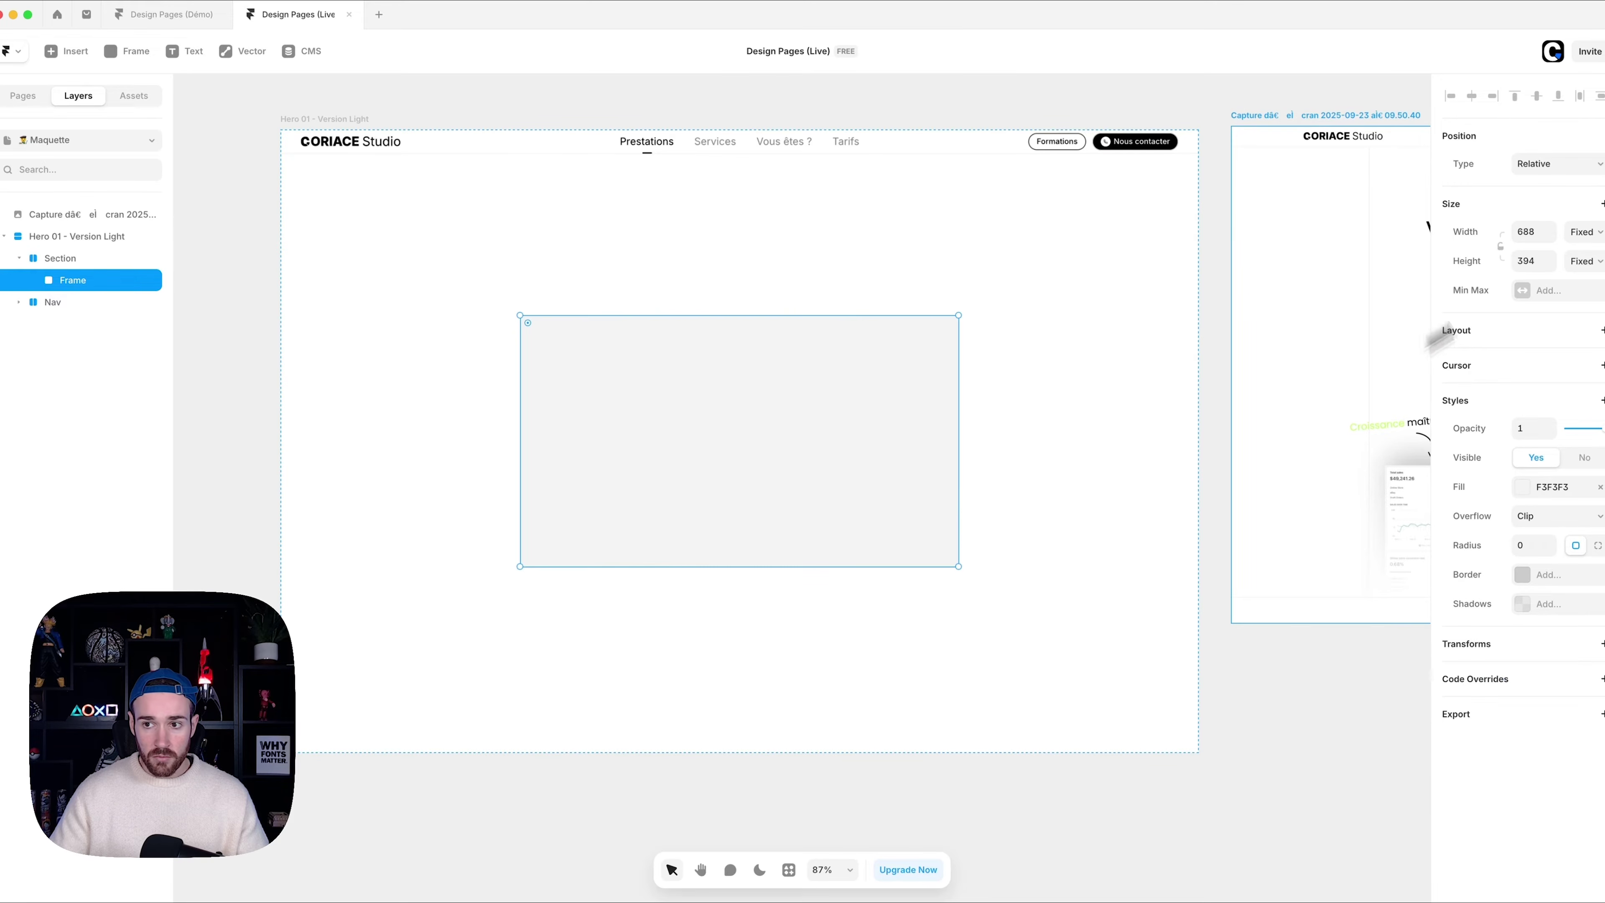
pyautogui.click(1584, 232)
pyautogui.click(1580, 275)
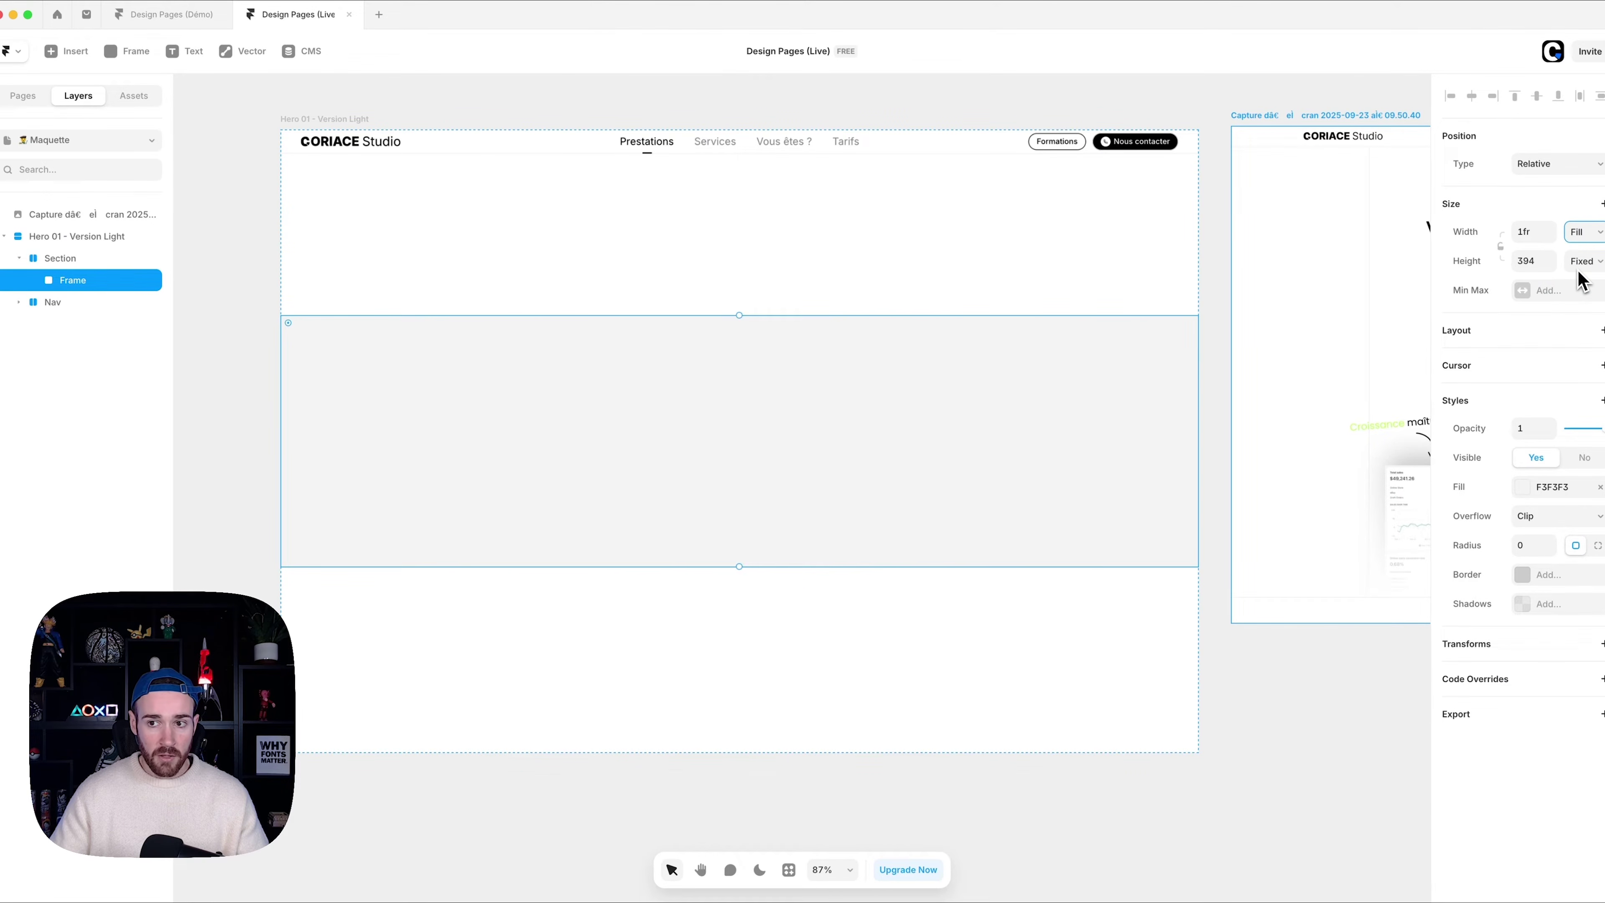
# - Add a maximum width of 1180 to the frame inside Section
pyautogui.click(1556, 298)
pyautogui.click(1521, 322)
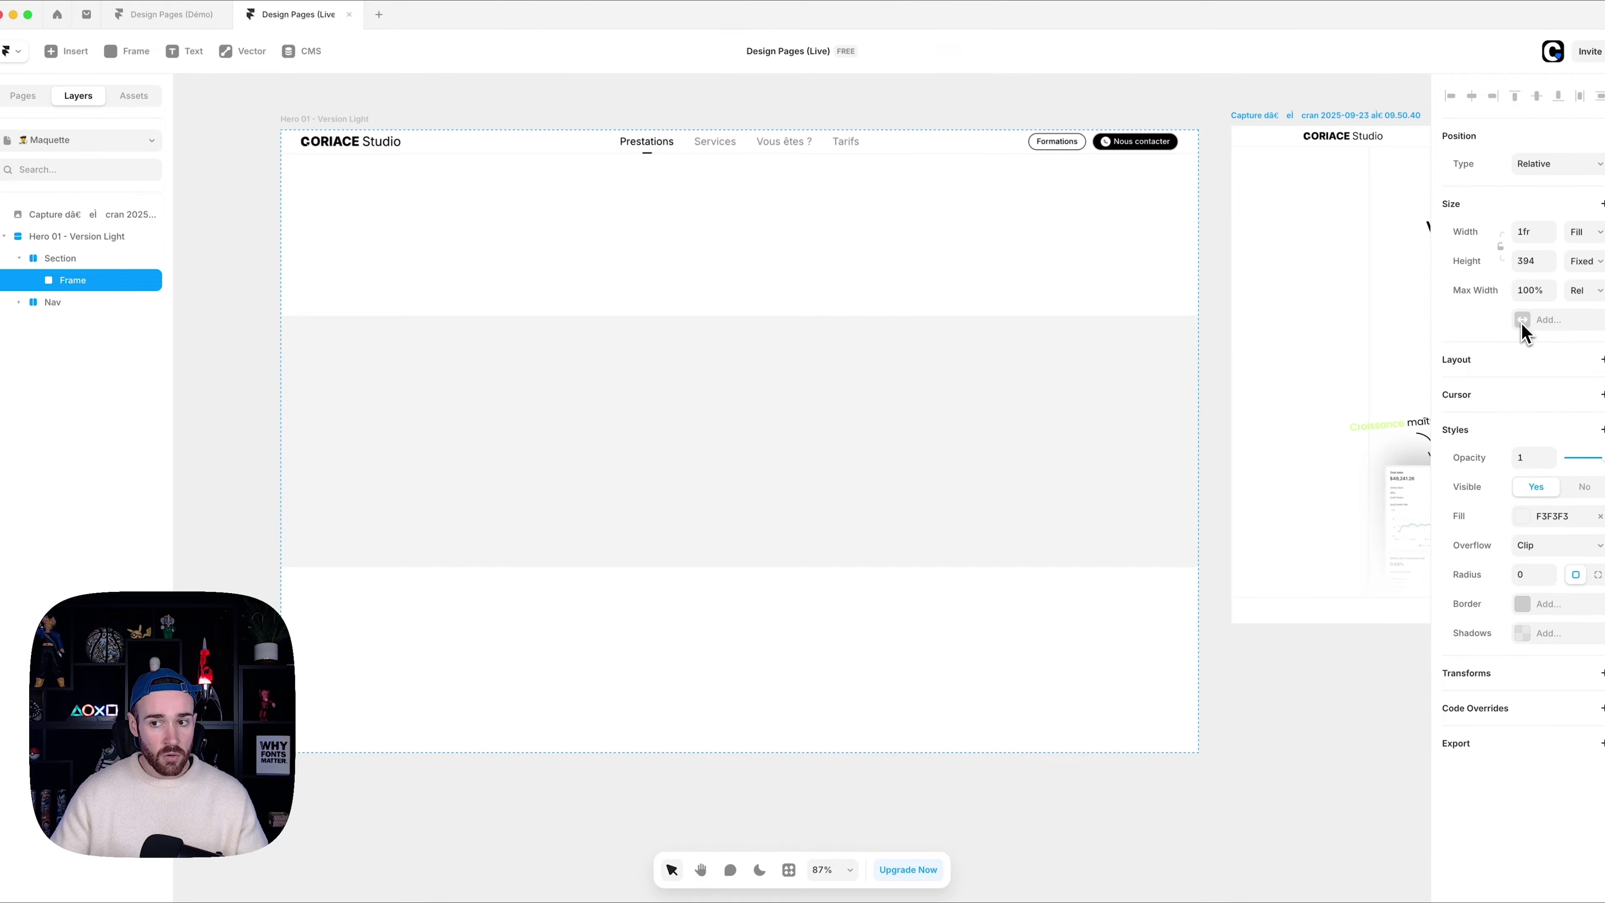
pyautogui.write('1180')
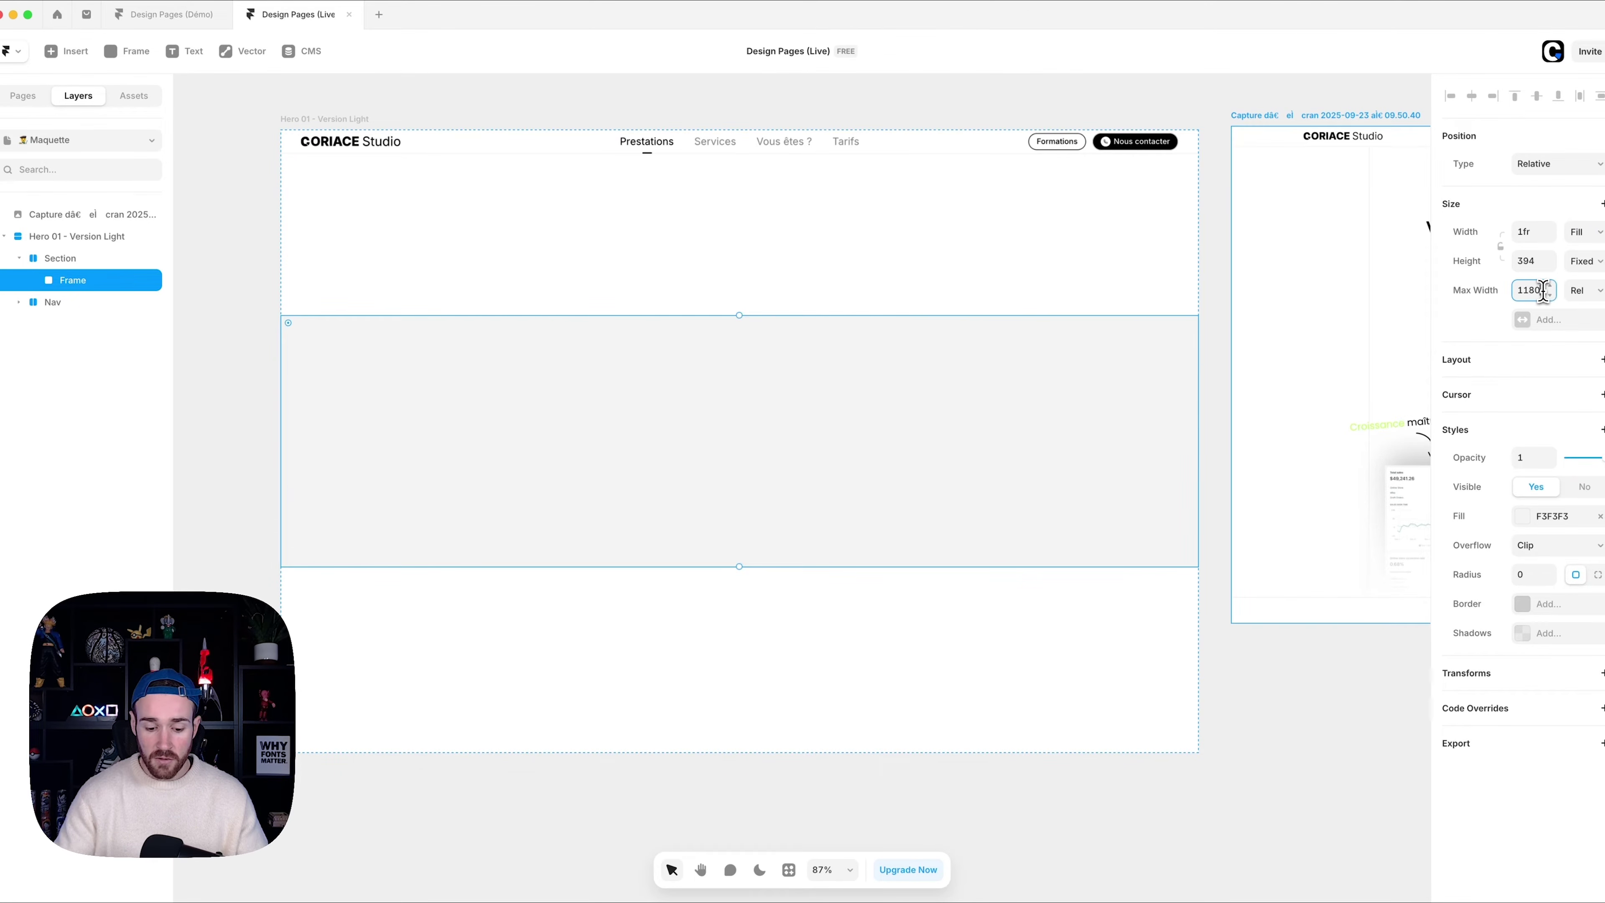
pyautogui.press('Return')
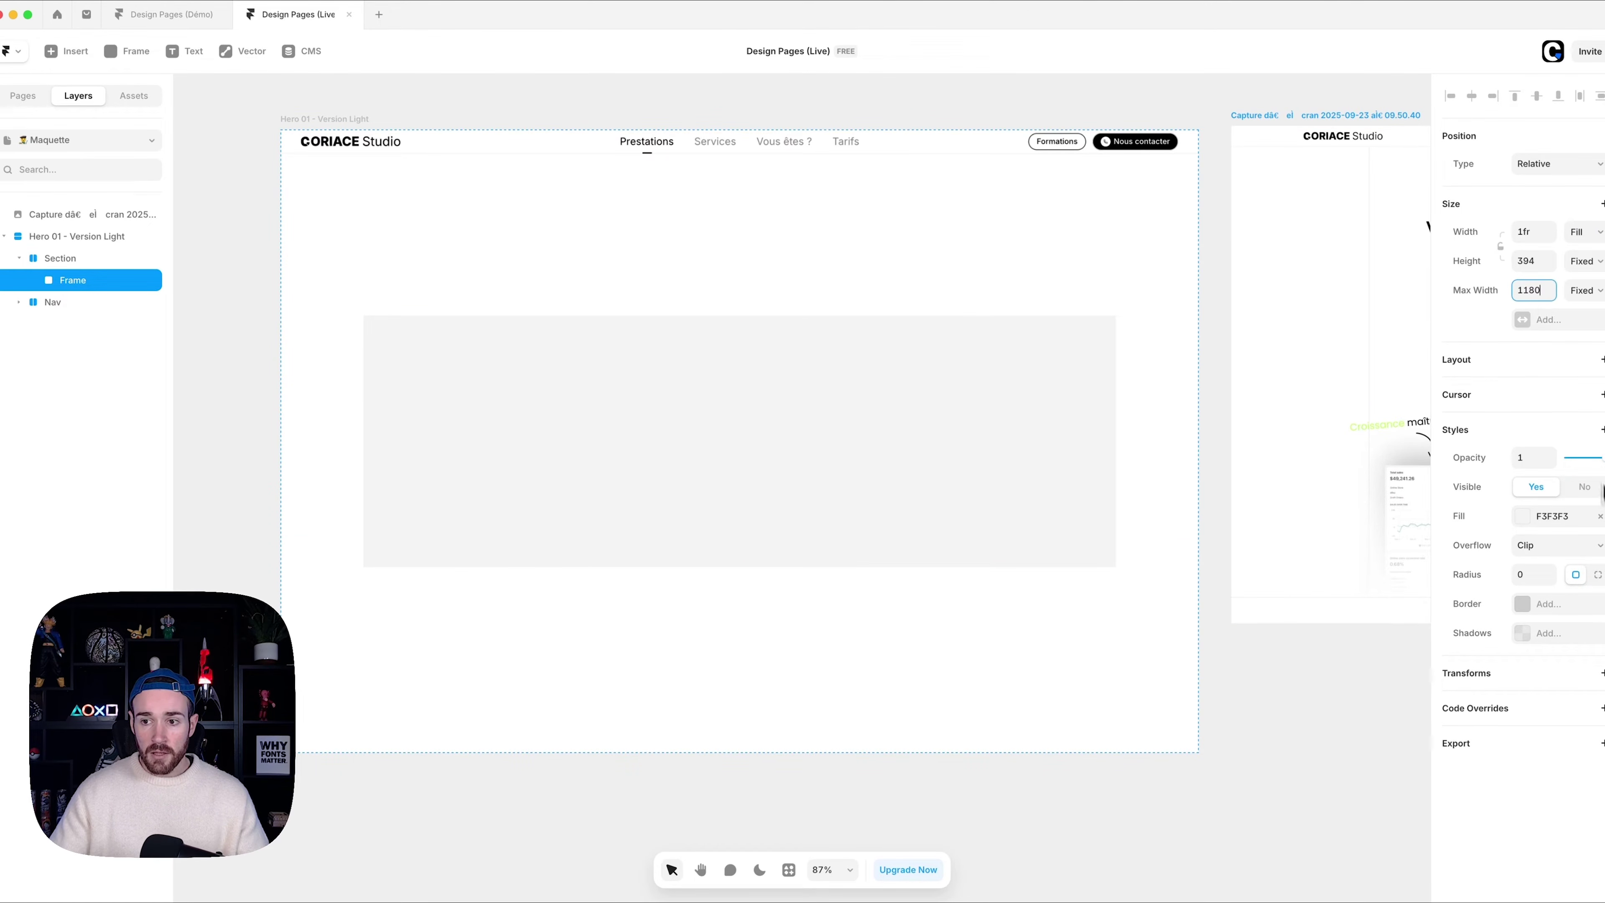
# - Remove the inner frame's fill, enlarge its height to about 572, and give it a vertical stack layout
pyautogui.click(1600, 516)
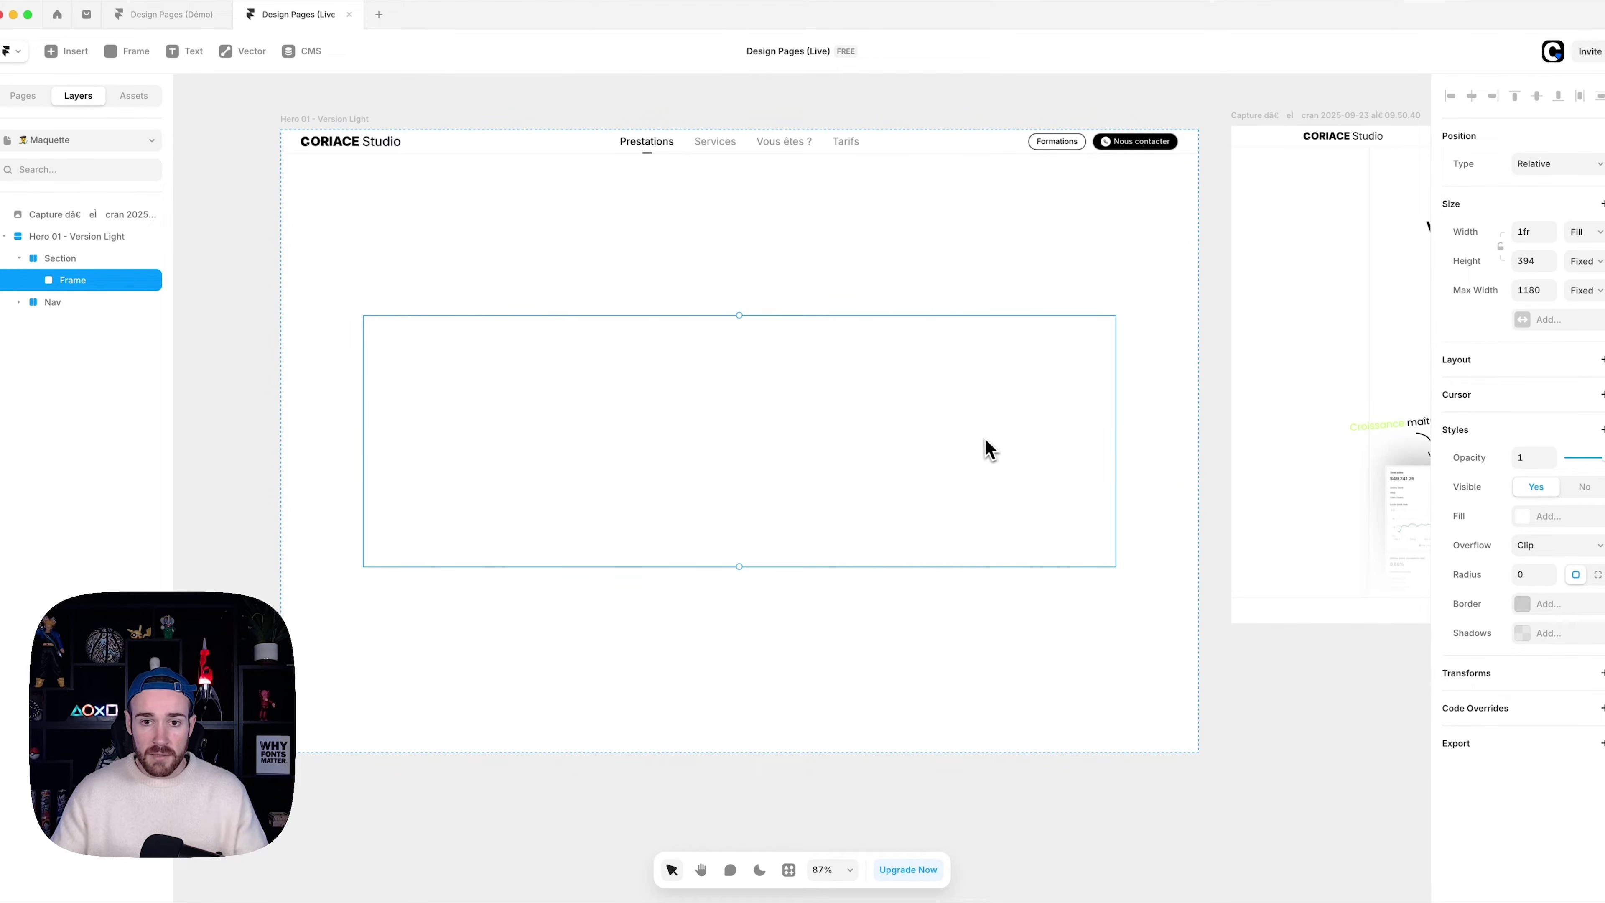
pyautogui.moveTo(739, 315); pyautogui.dragTo(753, 190)
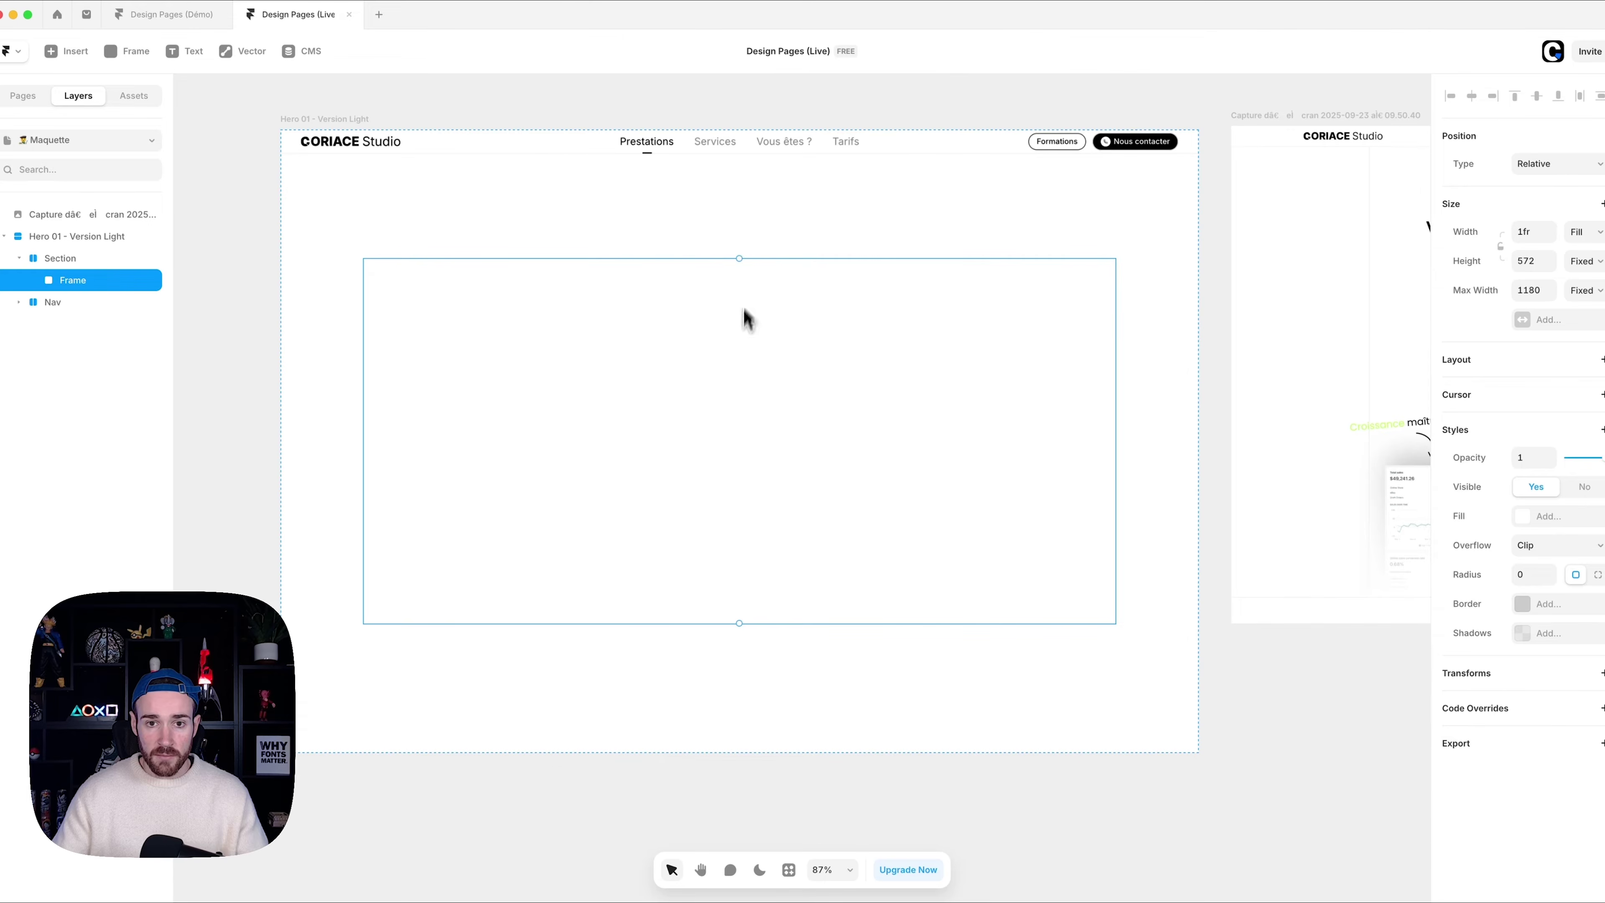
pyautogui.click(1453, 370)
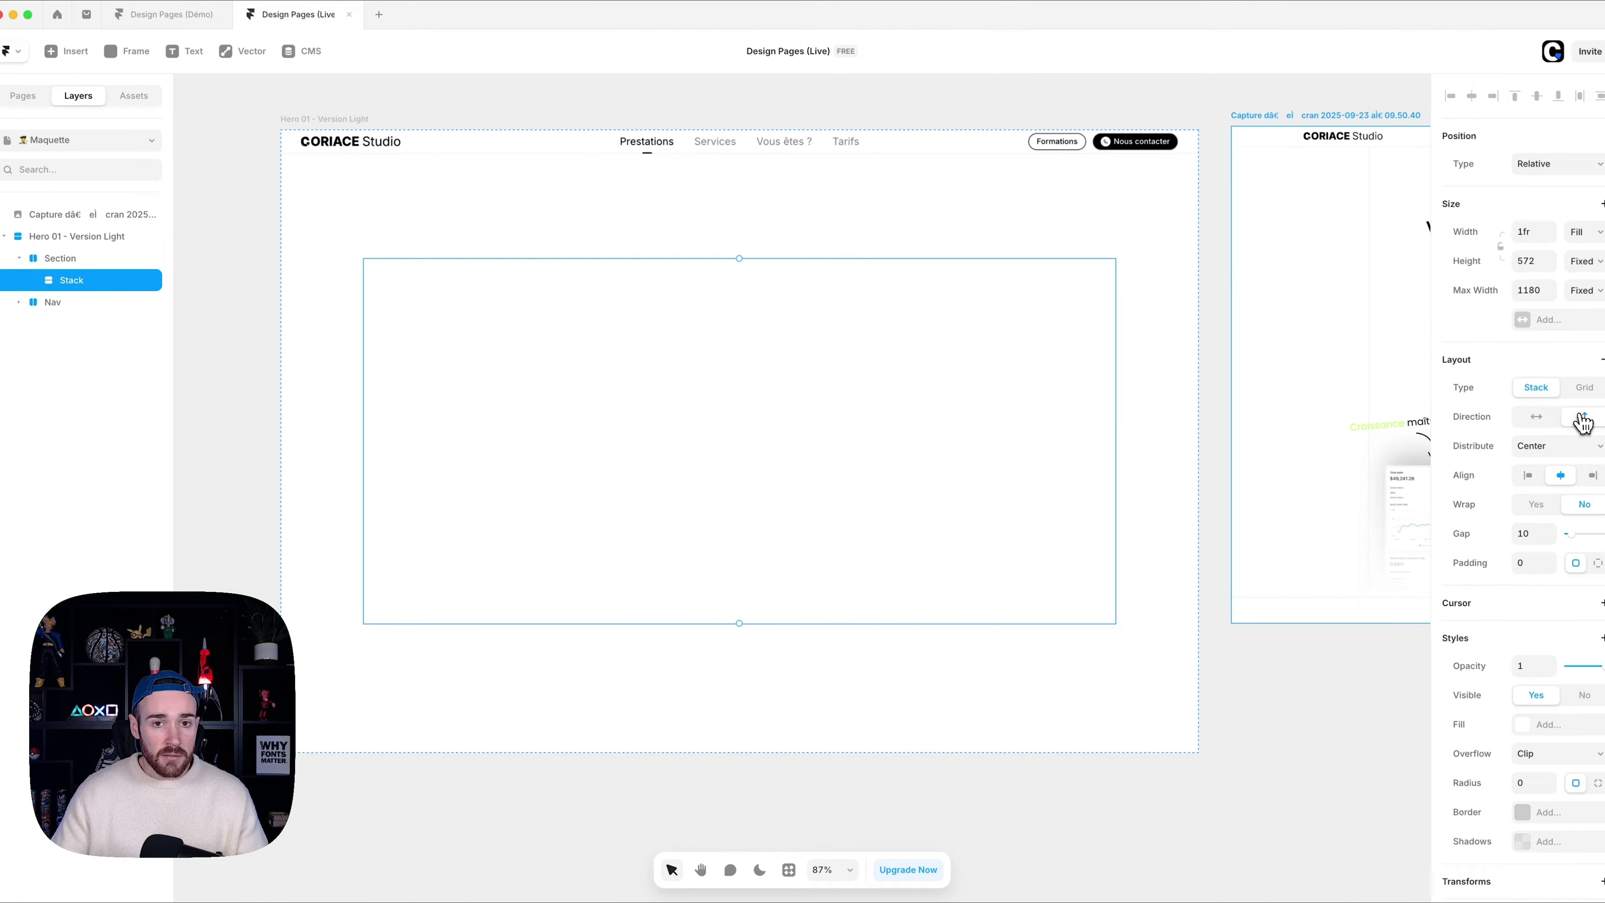
# - Check the reference screenshot and draw a frame about 450 by 157 inside the 1180-wide stack
pyautogui.hscroll(10, 1099, 362)
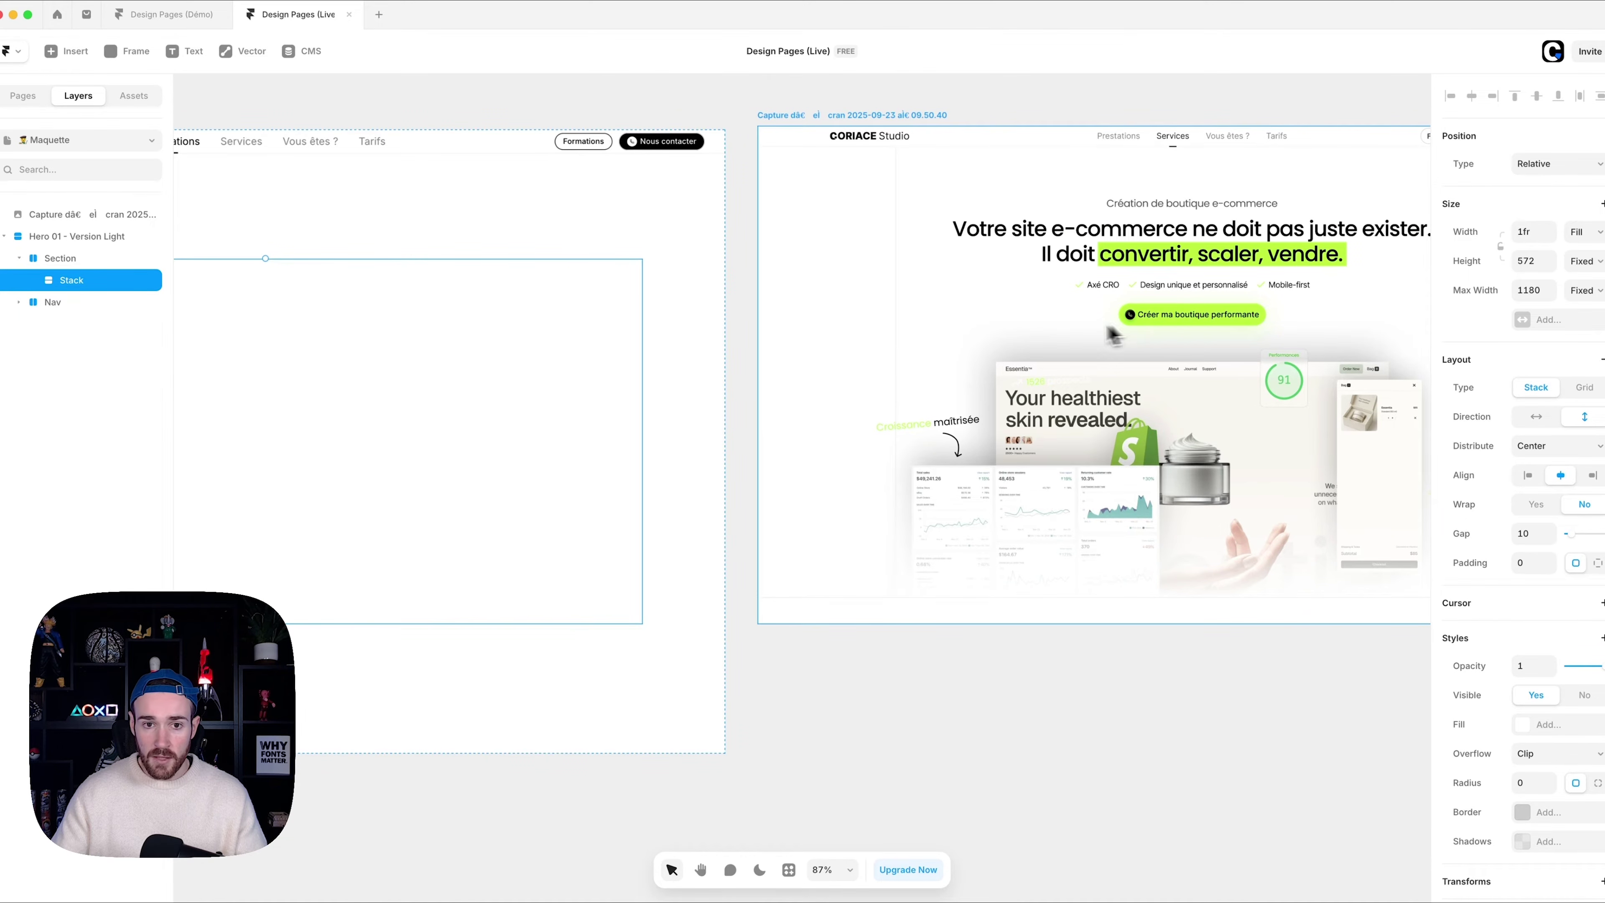
pyautogui.hscroll(-10, 1113, 335)
pyautogui.press('f')
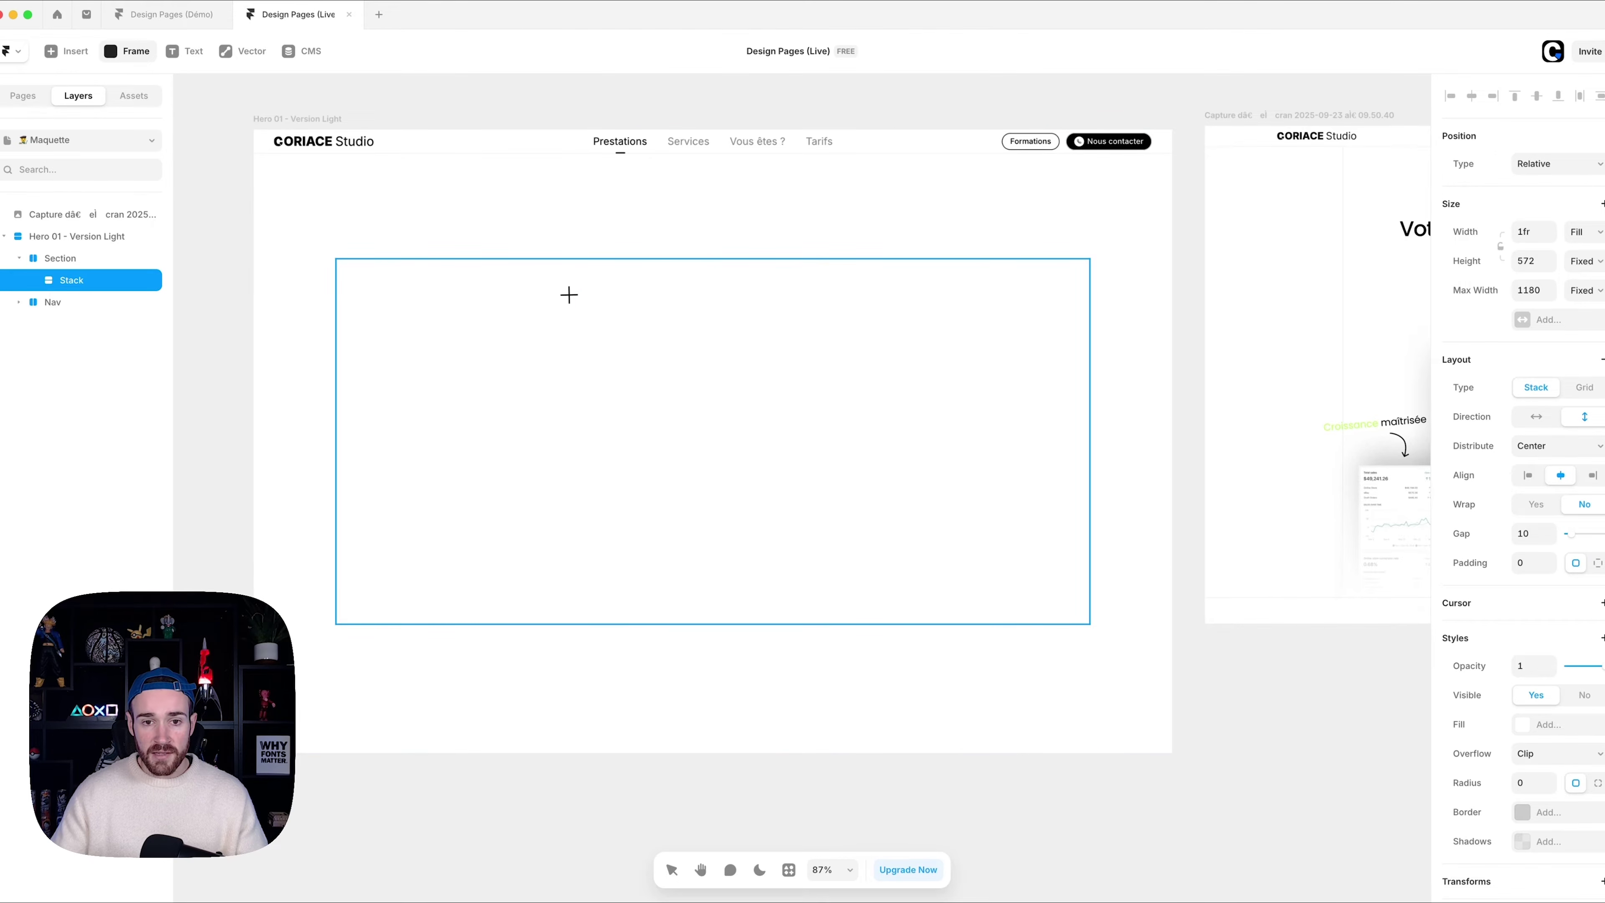
pyautogui.moveTo(569, 295); pyautogui.dragTo(856, 394)
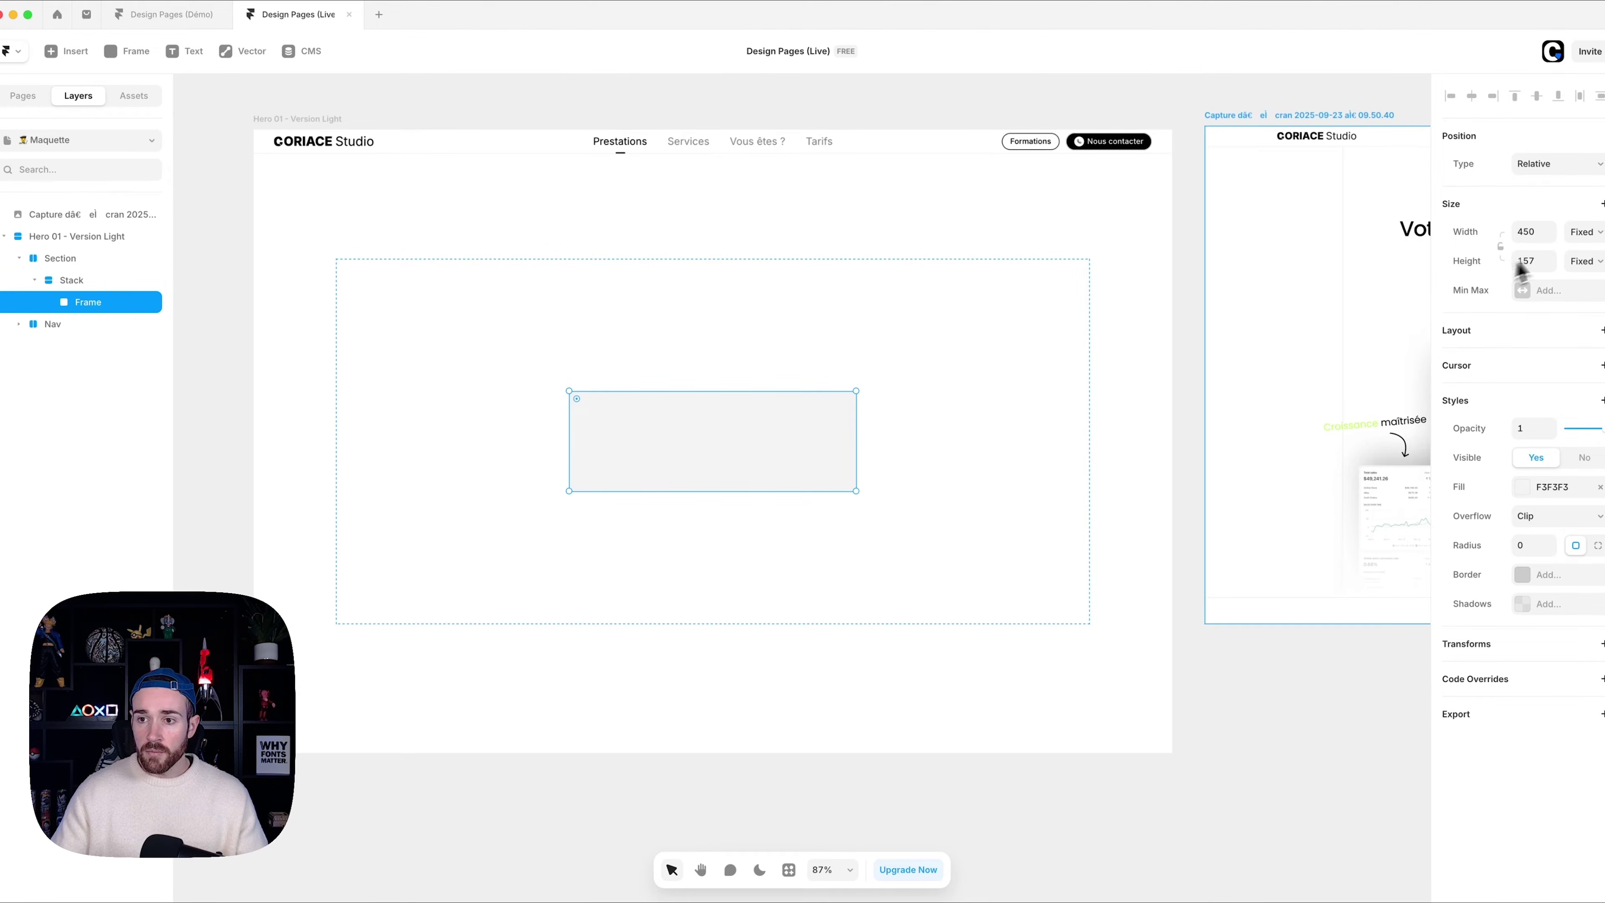
# - Set the nested frame's width to Fill and turn it into a vertical stack
pyautogui.click(1578, 242)
pyautogui.click(1582, 264)
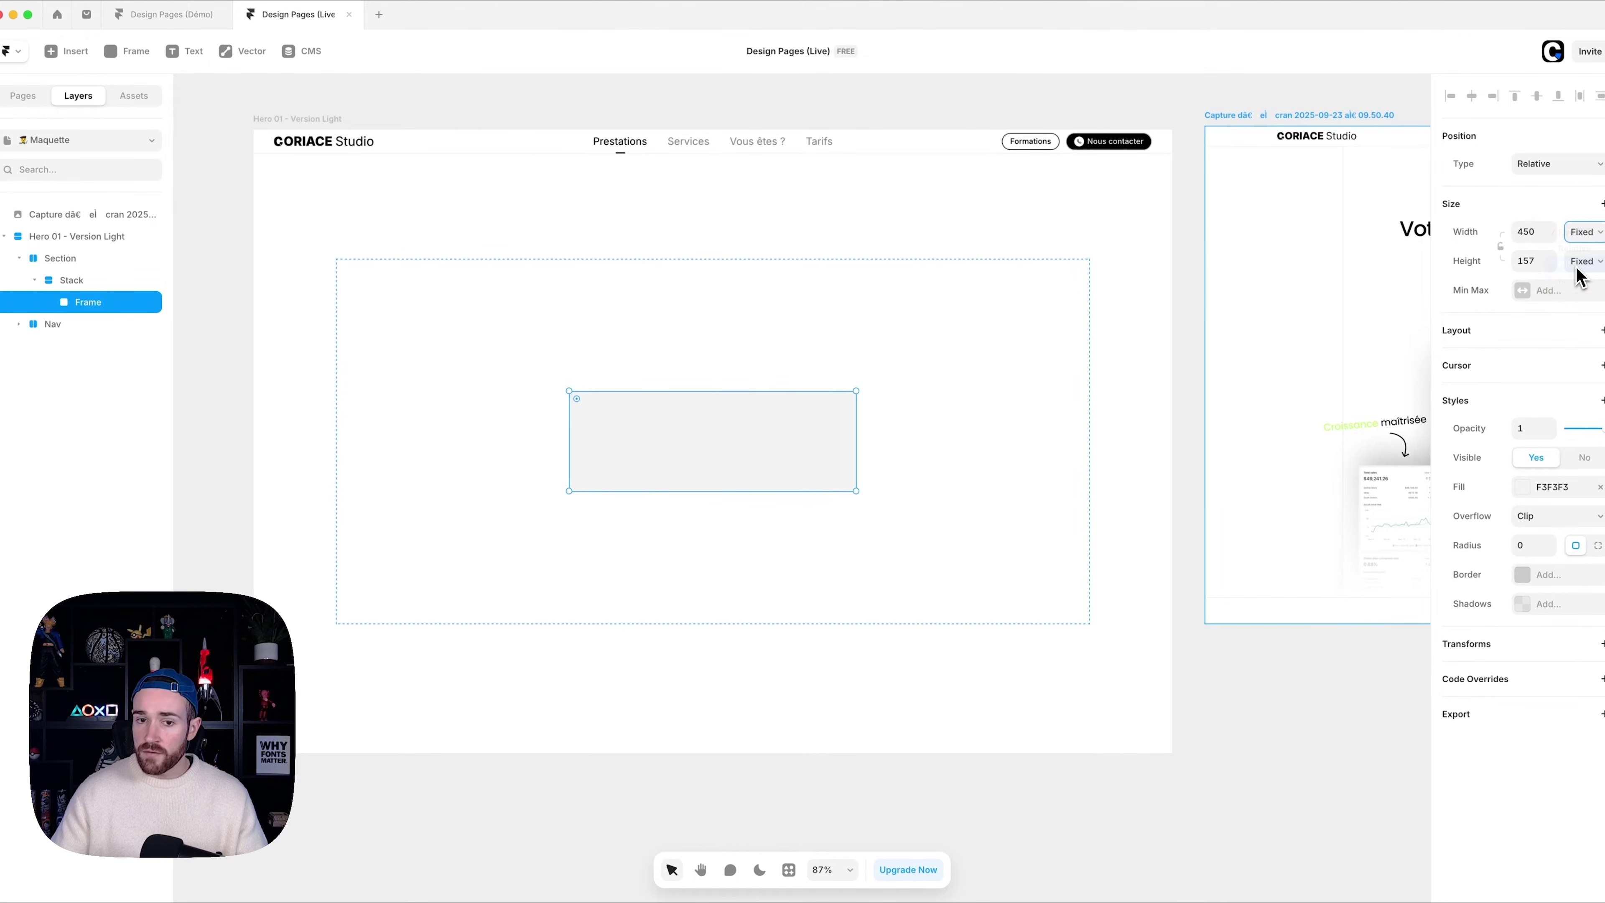
pyautogui.click(1518, 335)
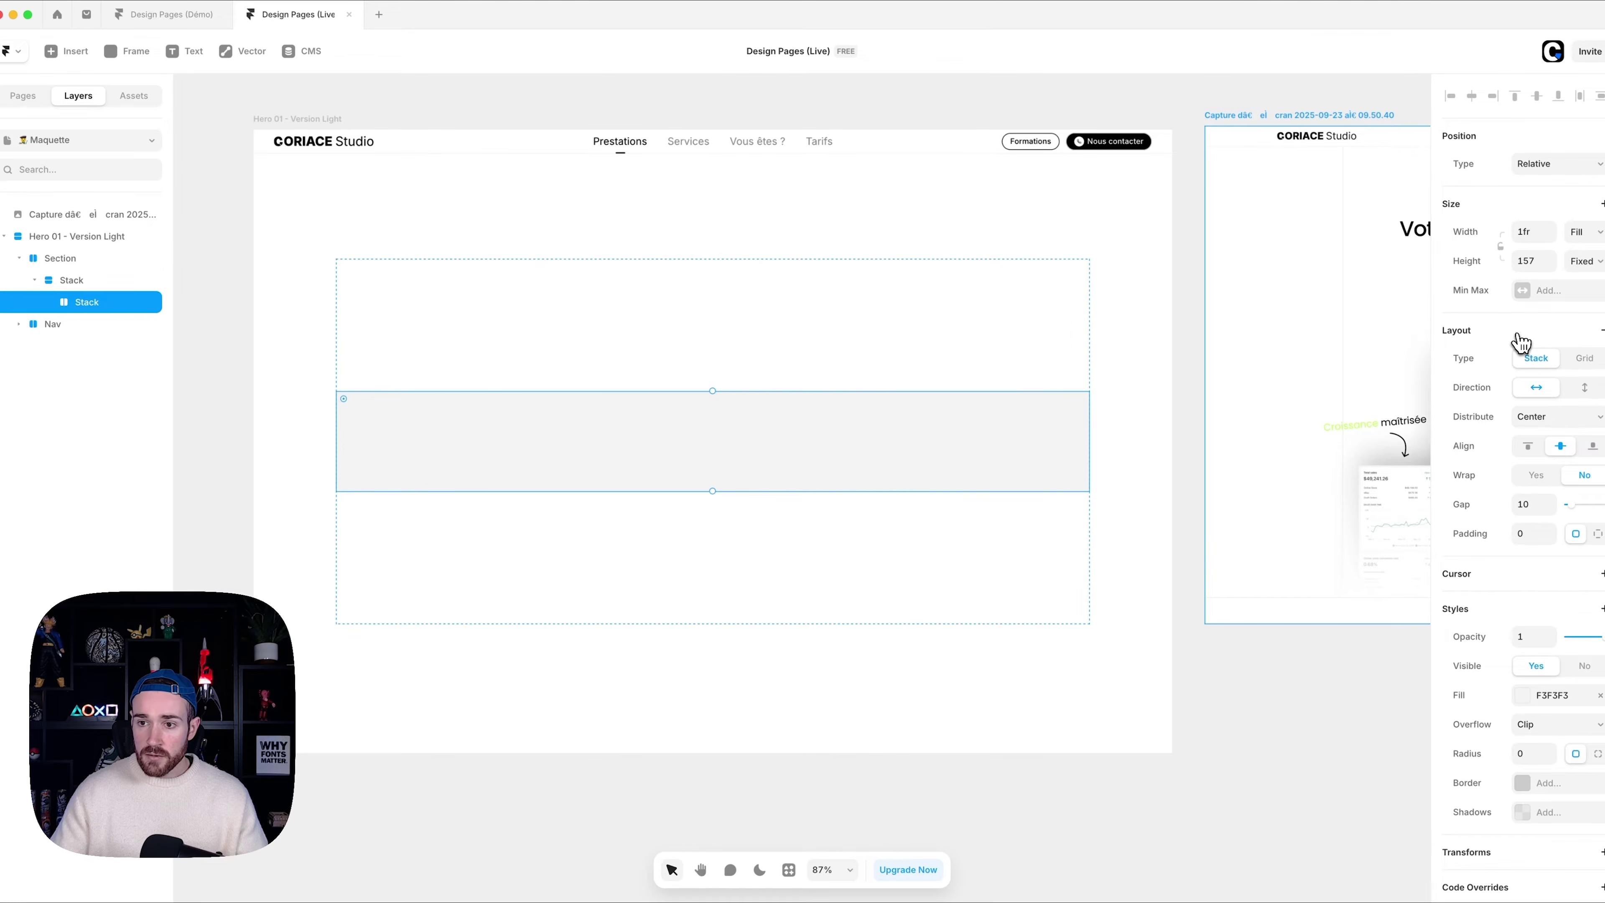
pyautogui.click(1585, 389)
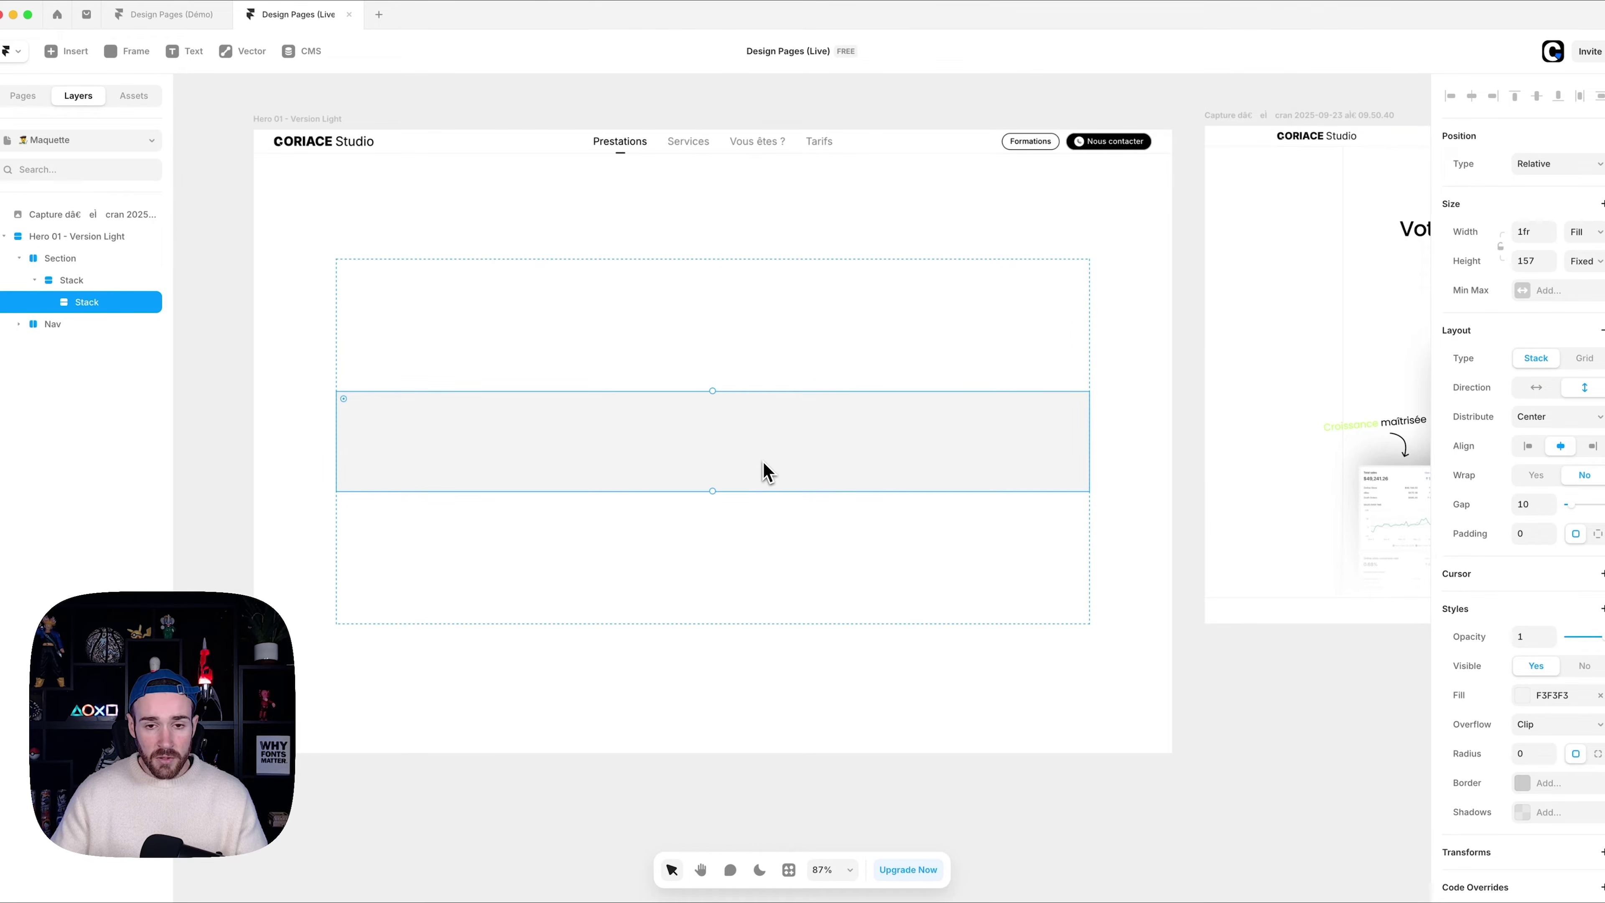
# - Add the text "Création de boutique e-commerce" inside the nested grey stack
pyautogui.press('t')
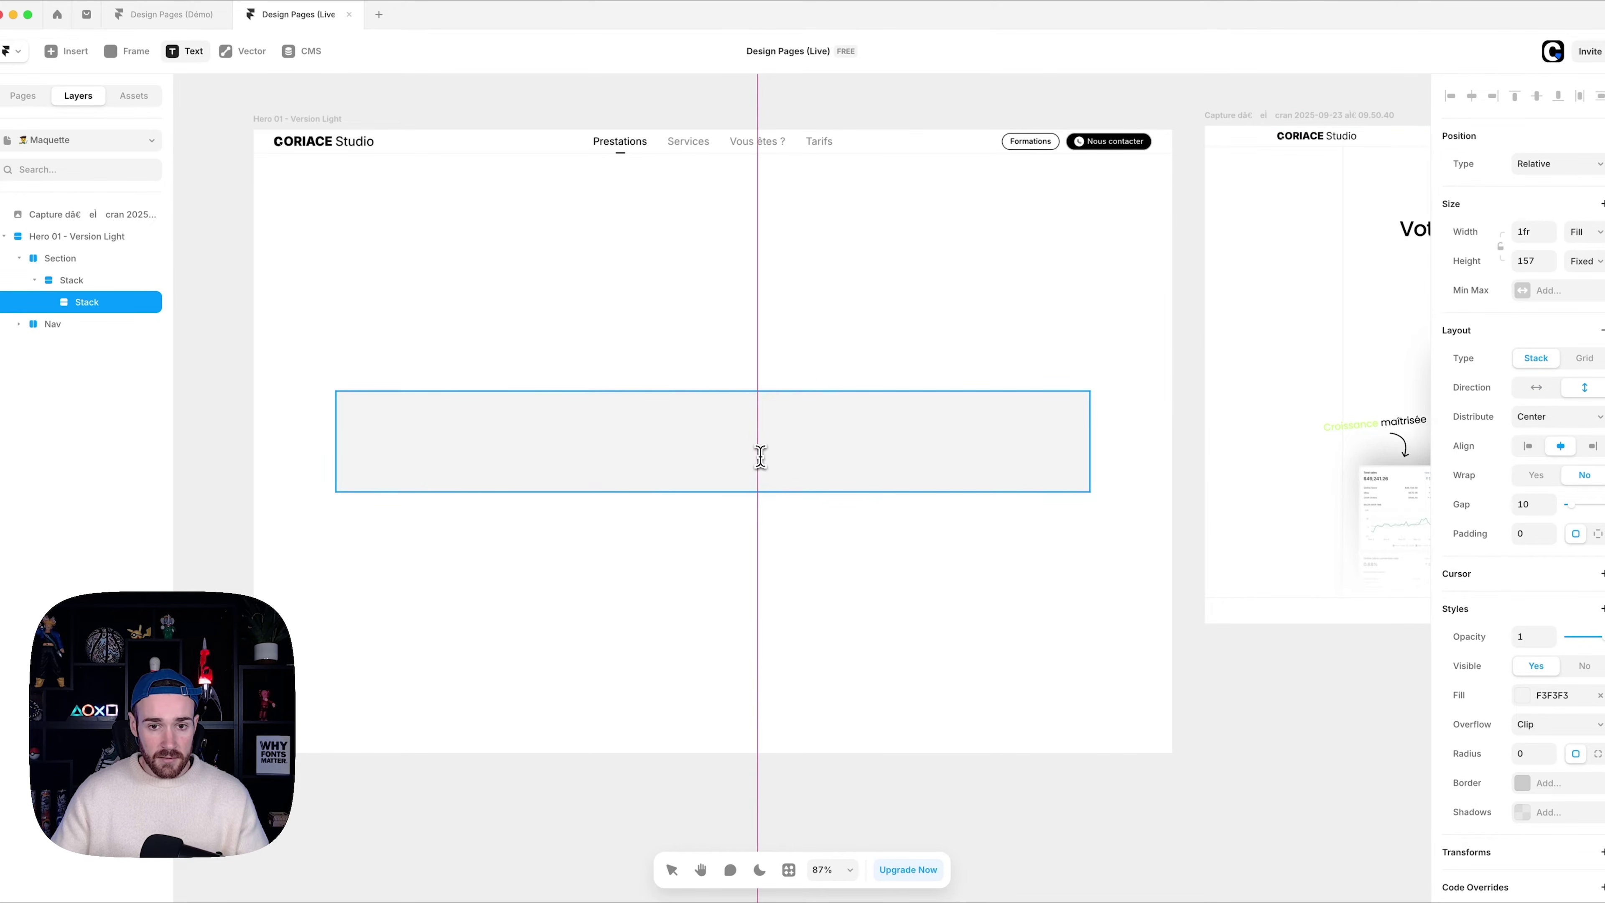
pyautogui.click(701, 407)
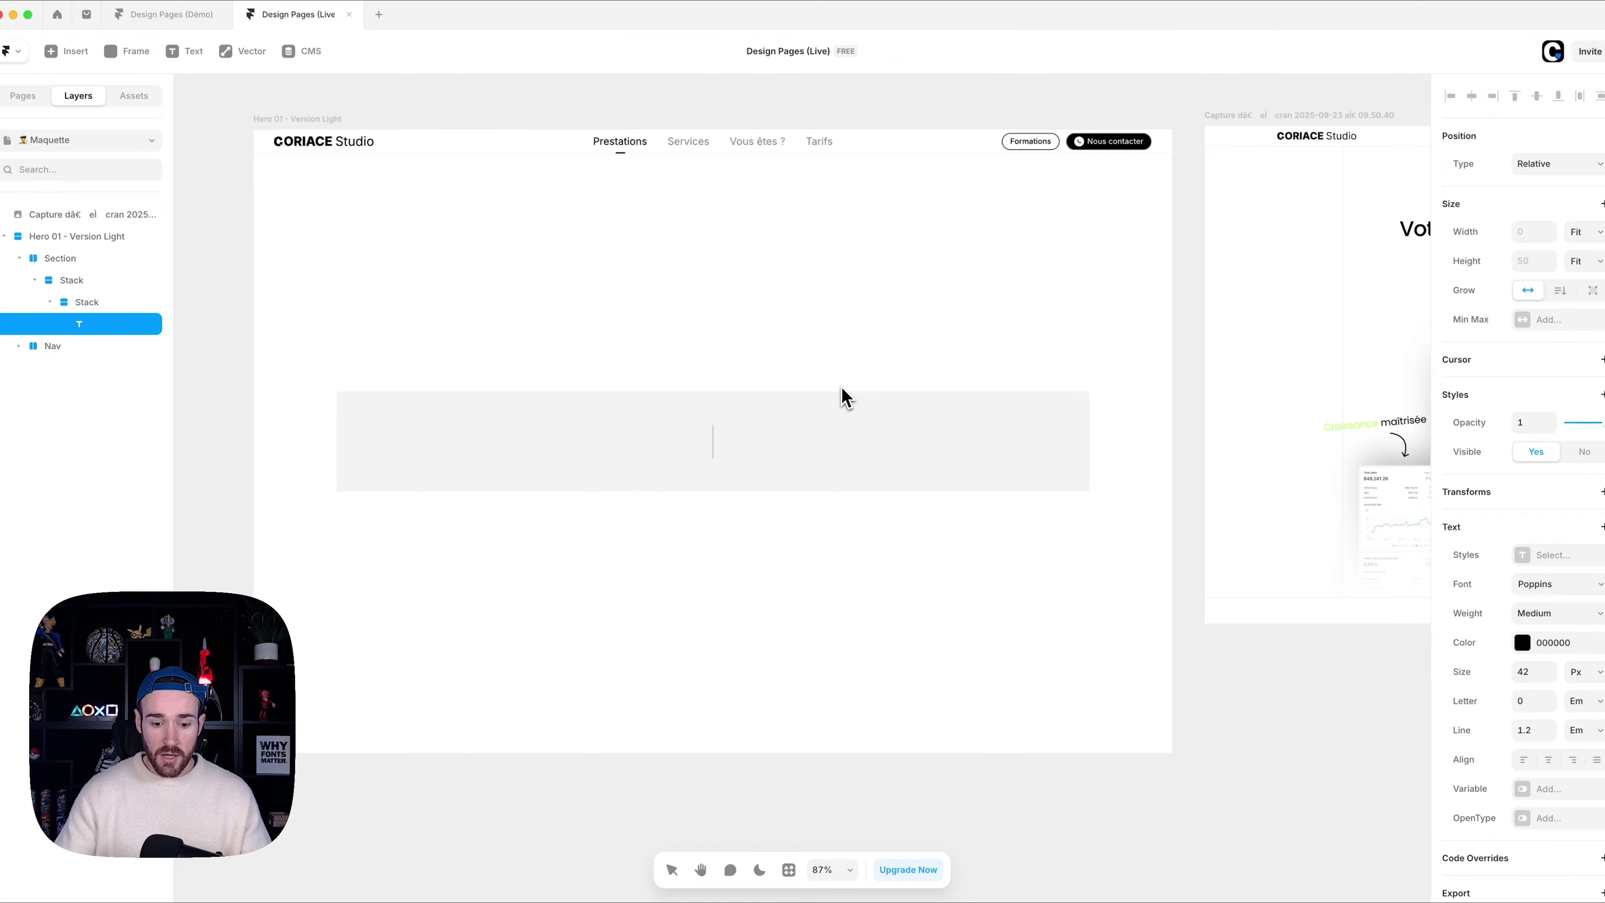
pyautogui.write('Création de boutiu')
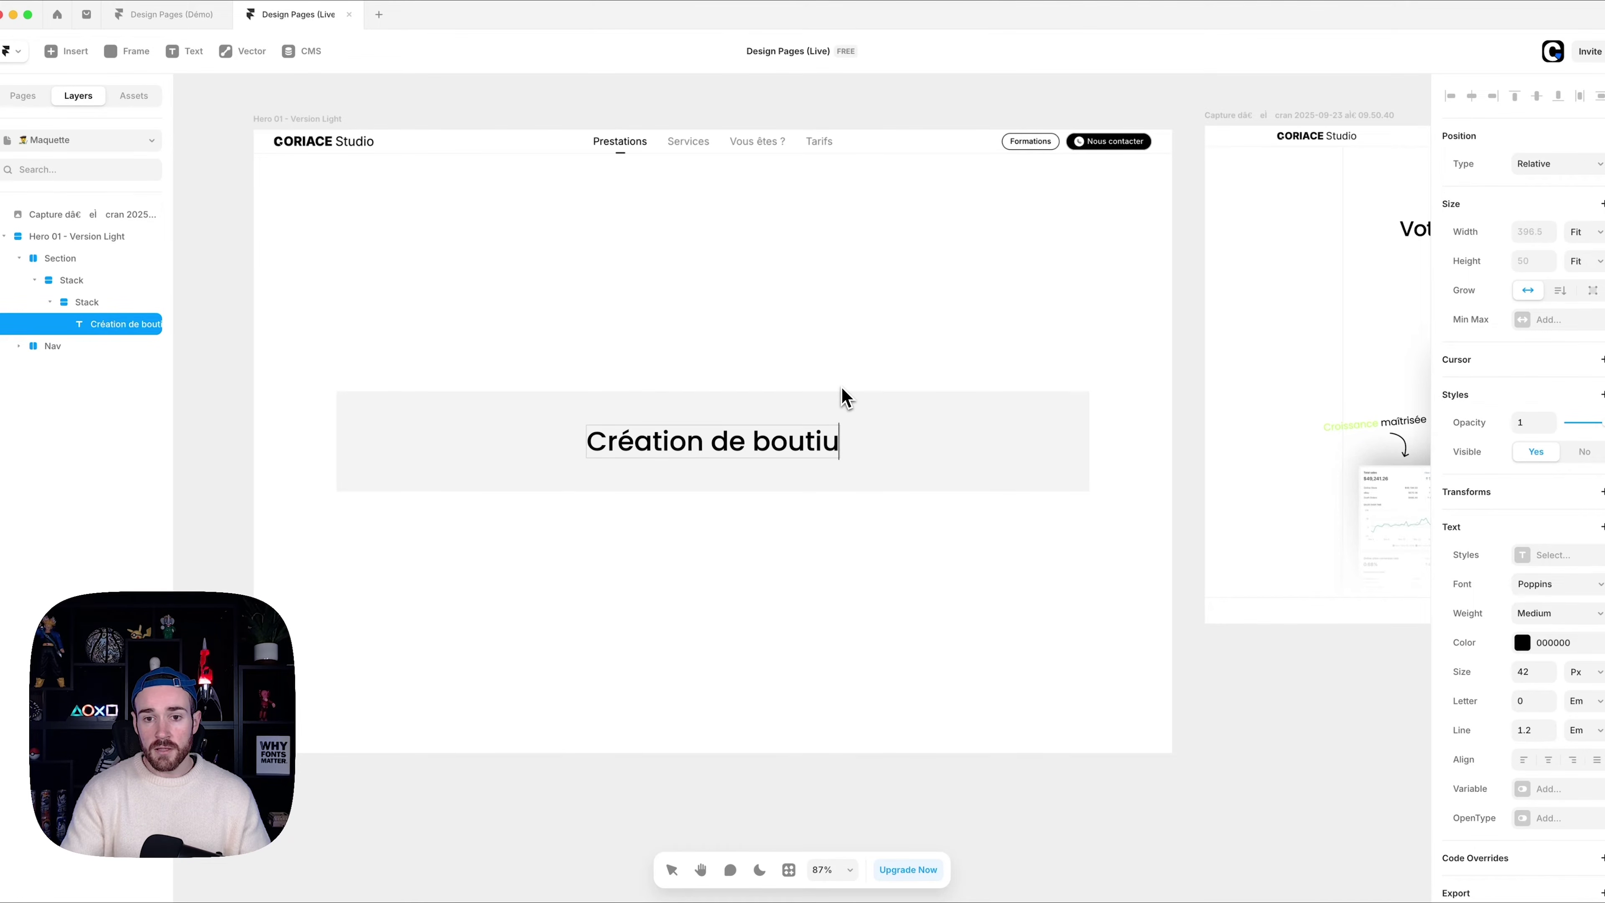
pyautogui.press('BackSpace')
pyautogui.write('que e-c')
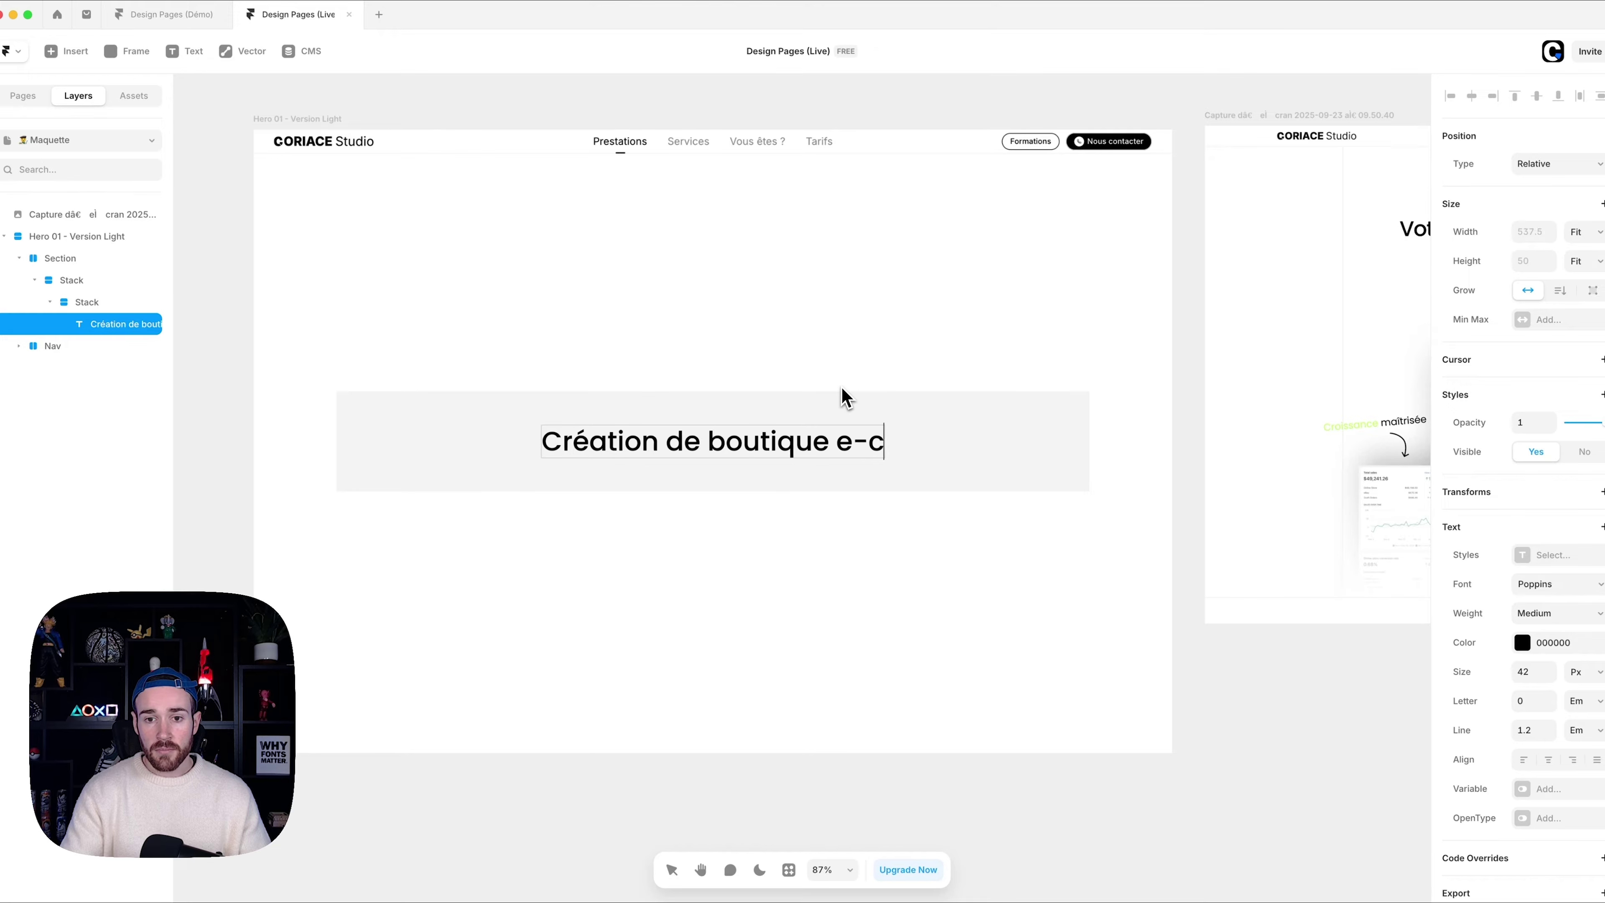
pyautogui.write('ommerce')
pyautogui.press('Escape')
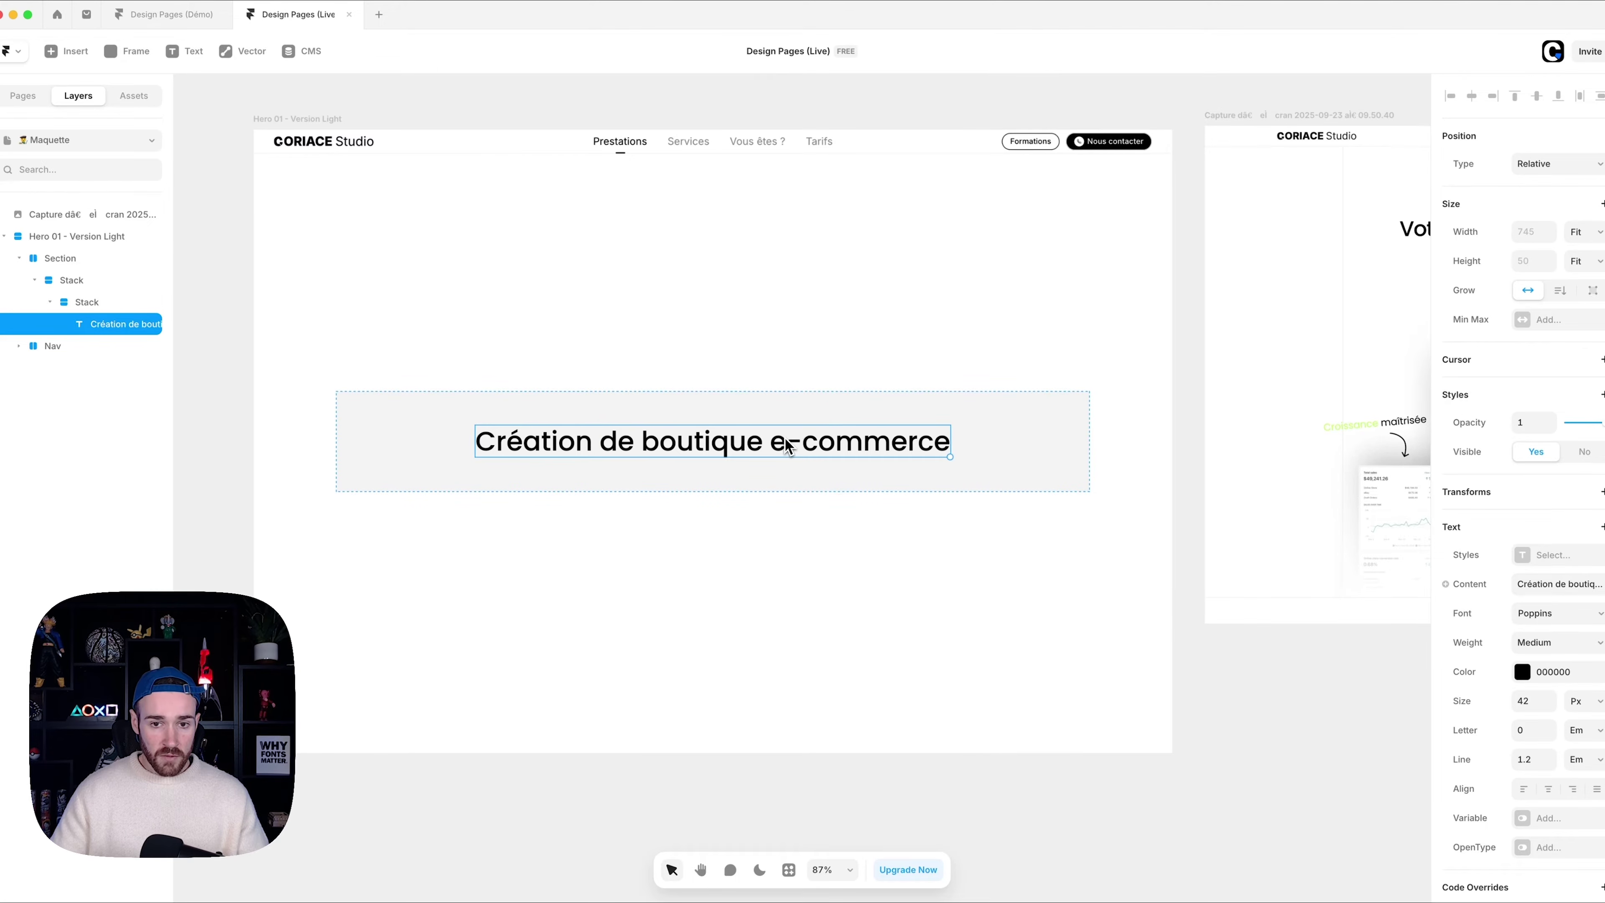
# - Style the "Création de boutique e-commerce" text with Regular weight, size 16 px and the grey color 737373
pyautogui.scroll(-2, 1467, 585)
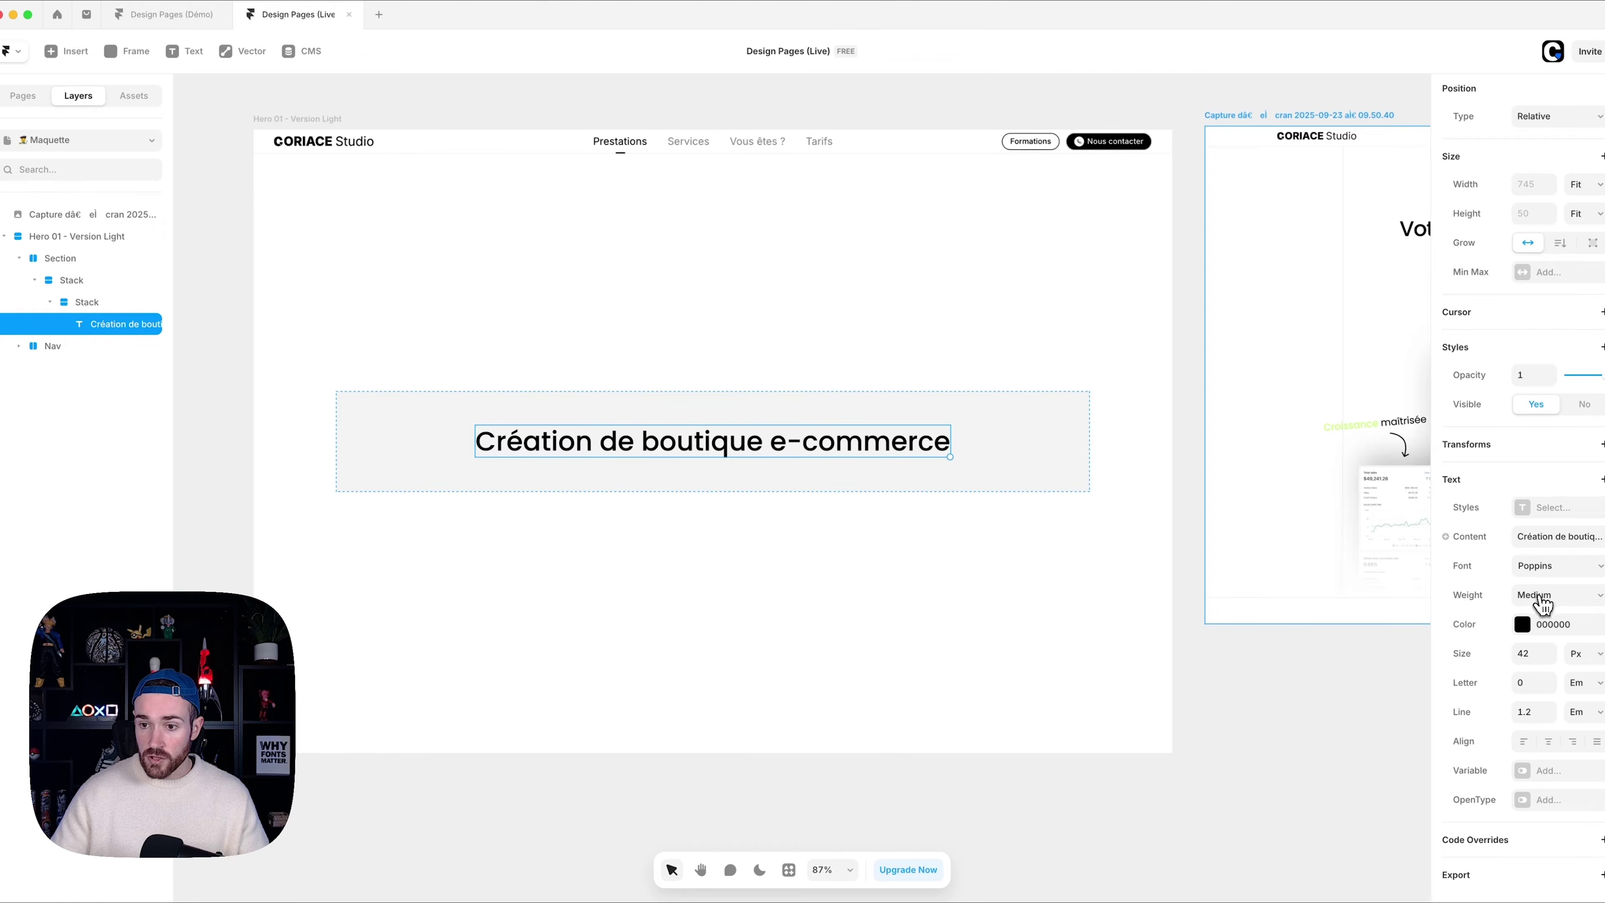
pyautogui.click(1542, 604)
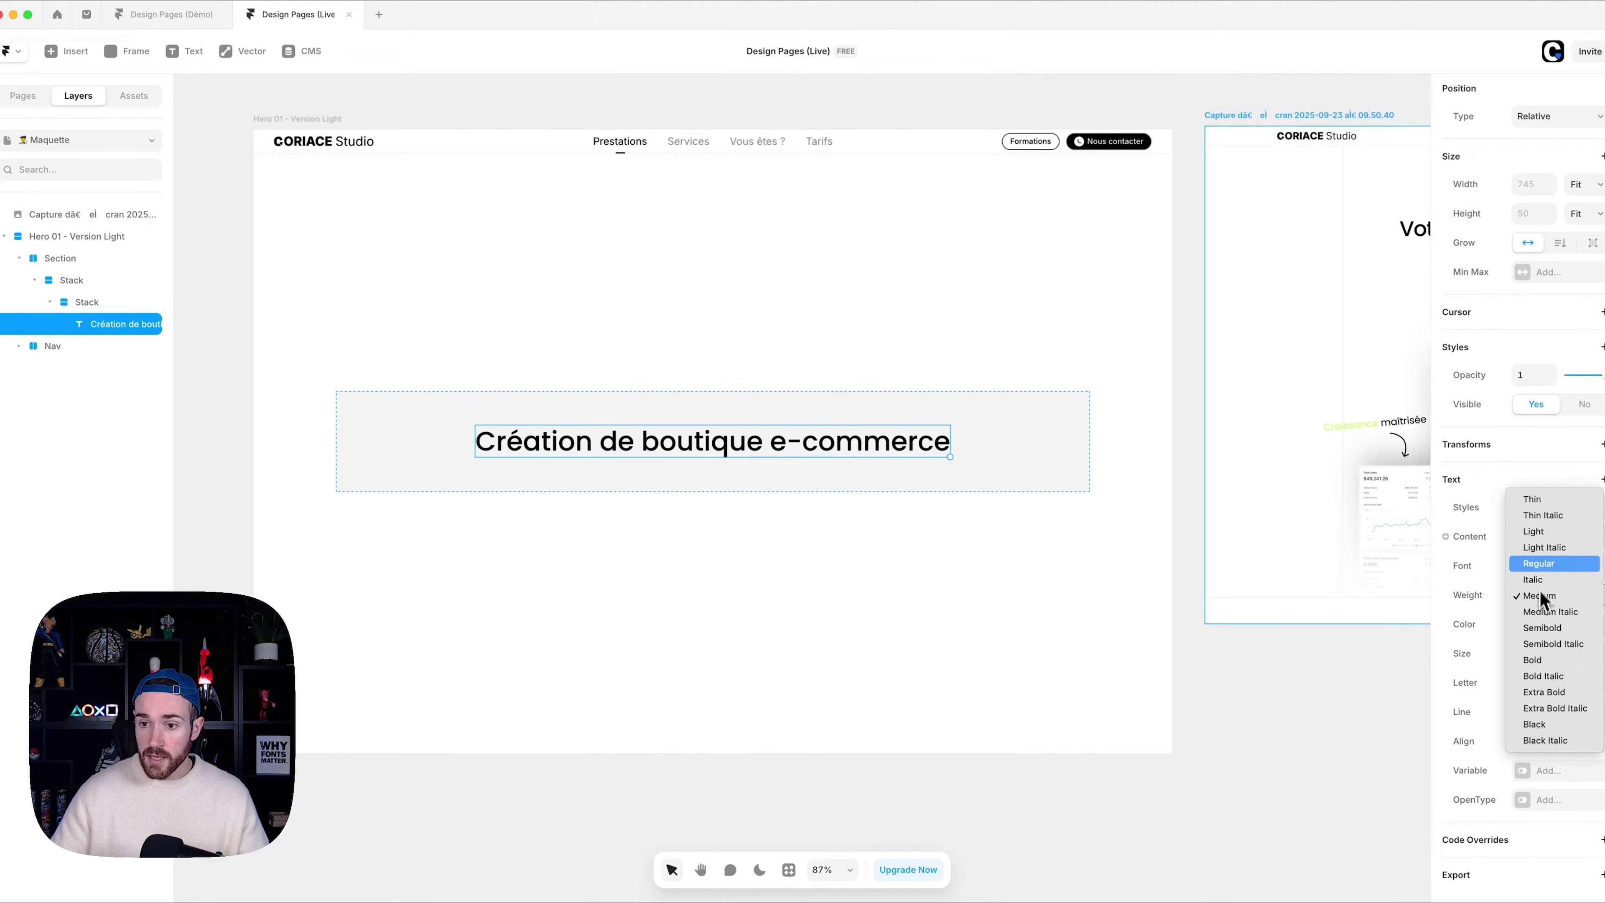
pyautogui.click(1542, 567)
pyautogui.click(1536, 654)
pyautogui.write('1')
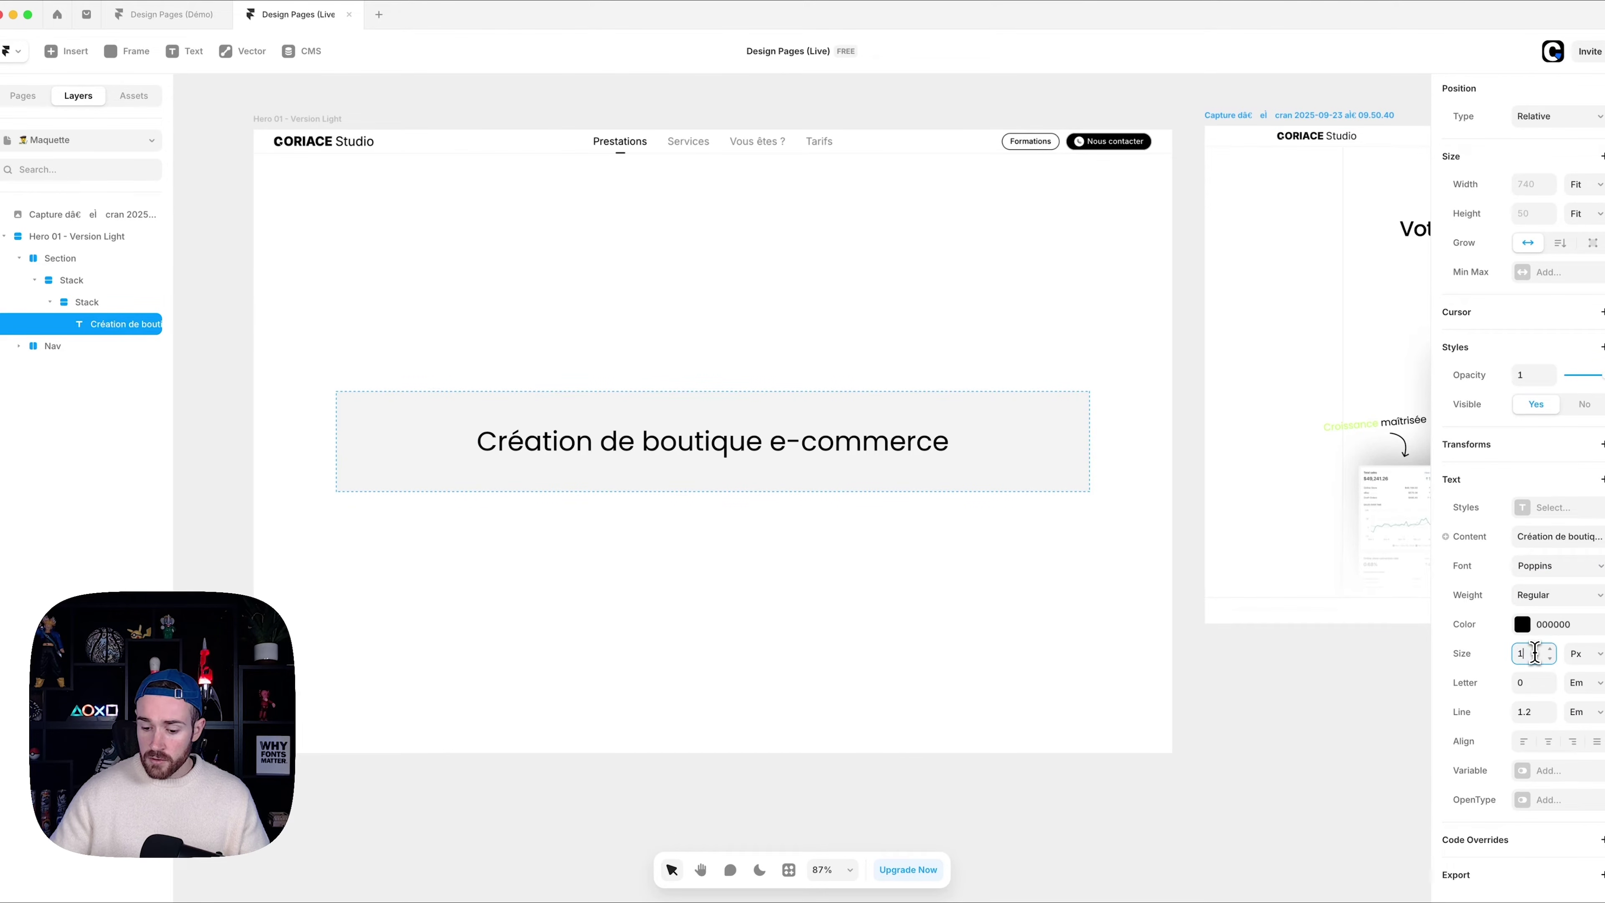
pyautogui.write('6')
pyautogui.click(1522, 625)
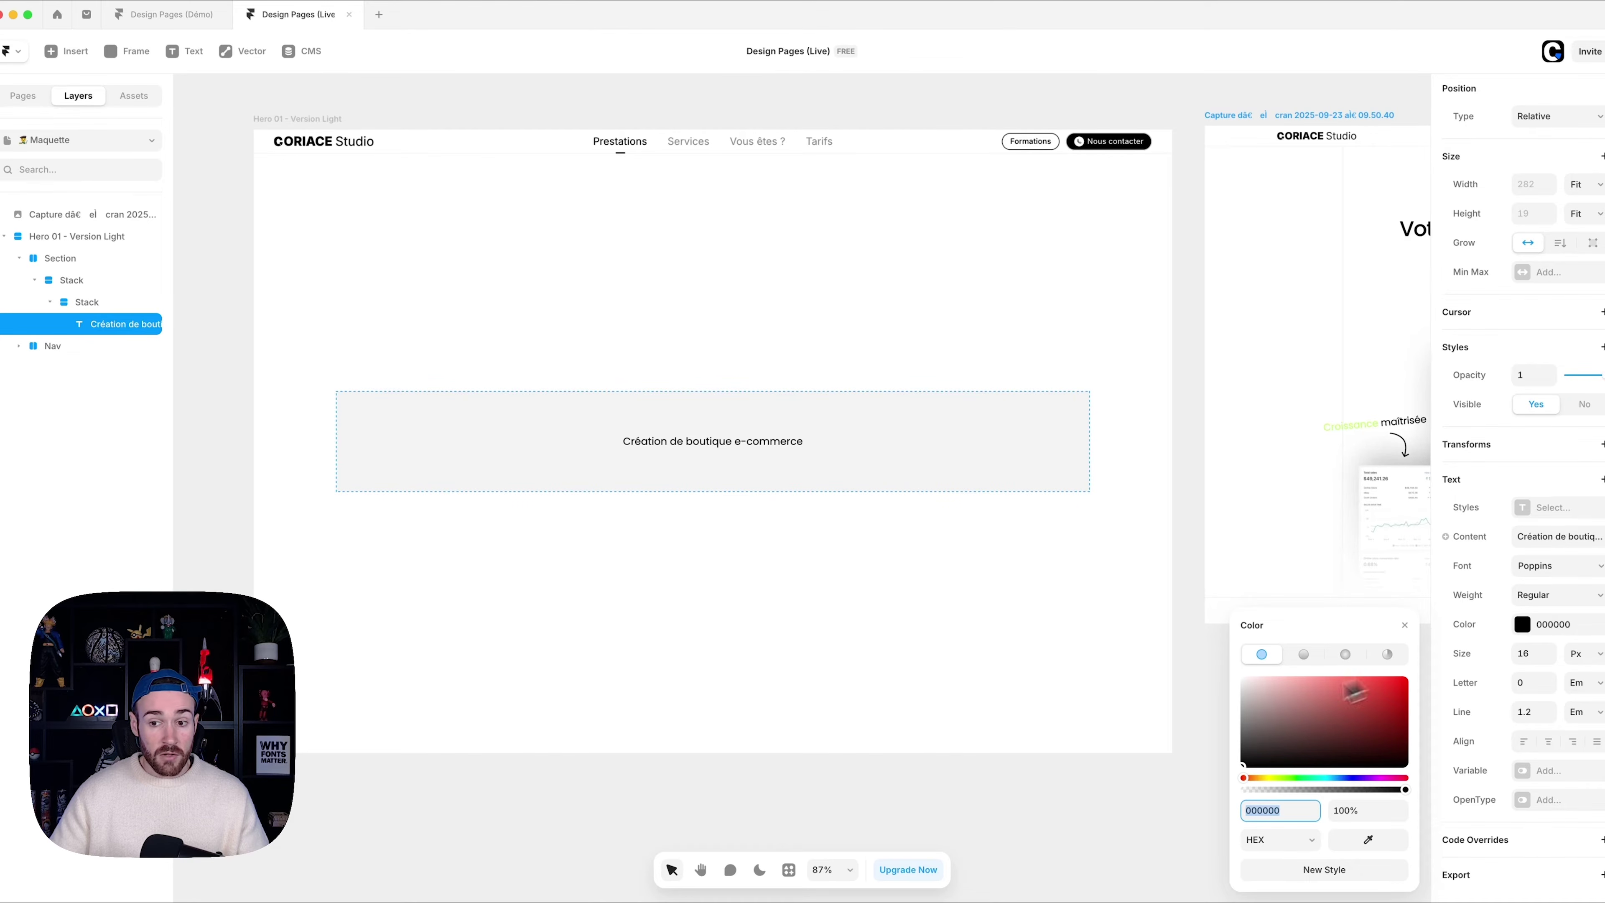
pyautogui.moveTo(1270, 721); pyautogui.dragTo(1225, 727)
# - Remove the grey fill from the nested stack and check the heading in the reference screenshot
pyautogui.click(1049, 490)
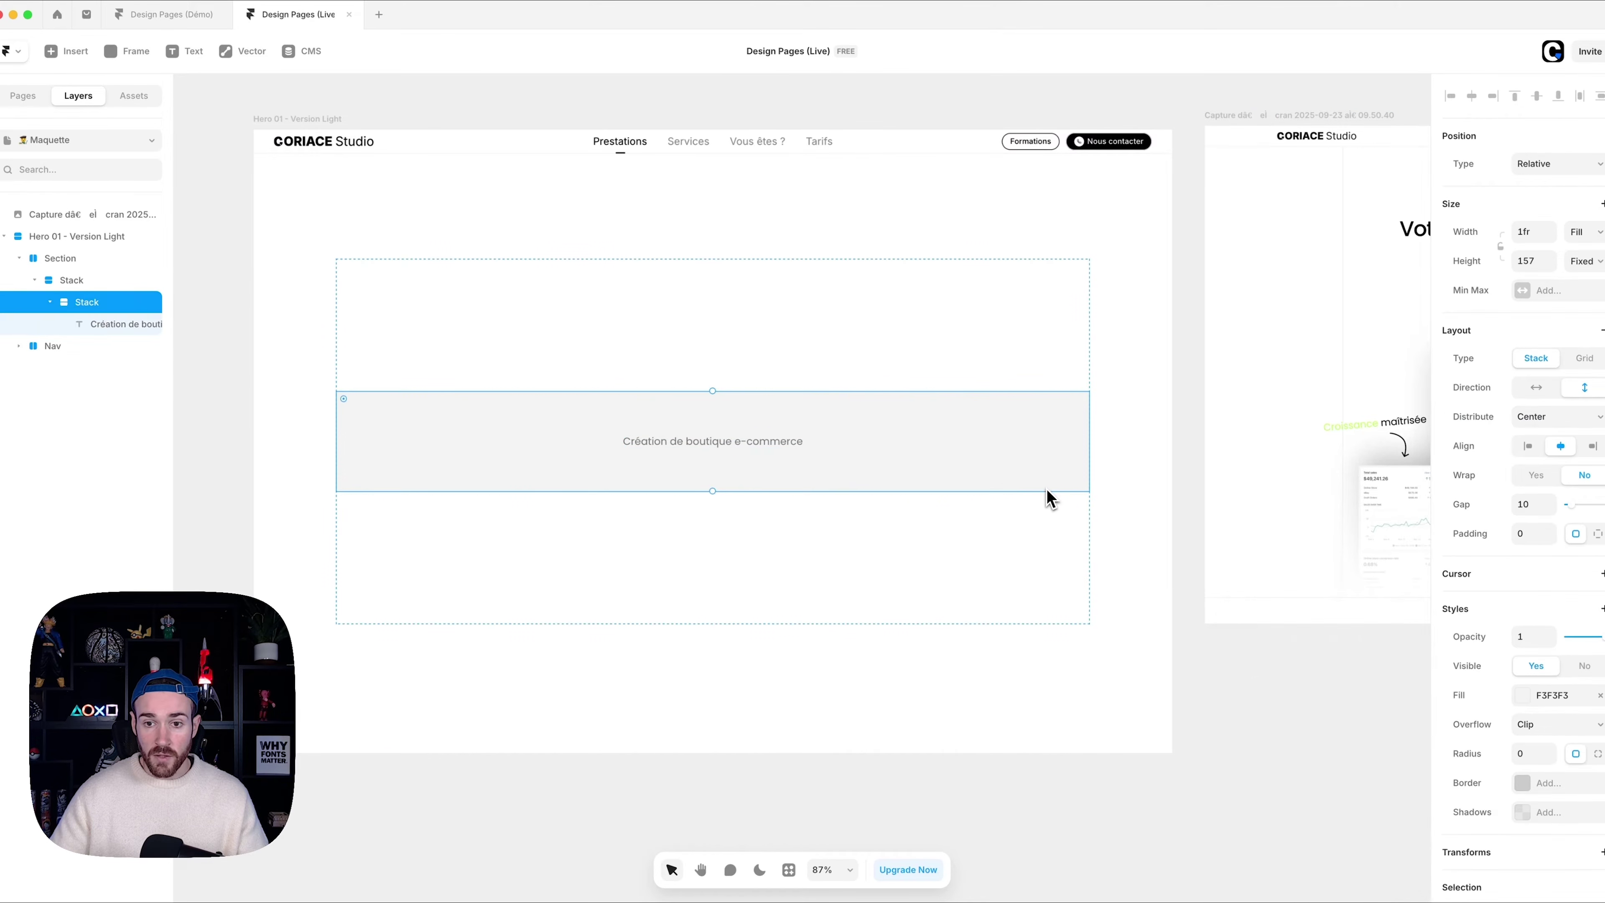
pyautogui.click(793, 444)
pyautogui.hscroll(10, 1289, 363)
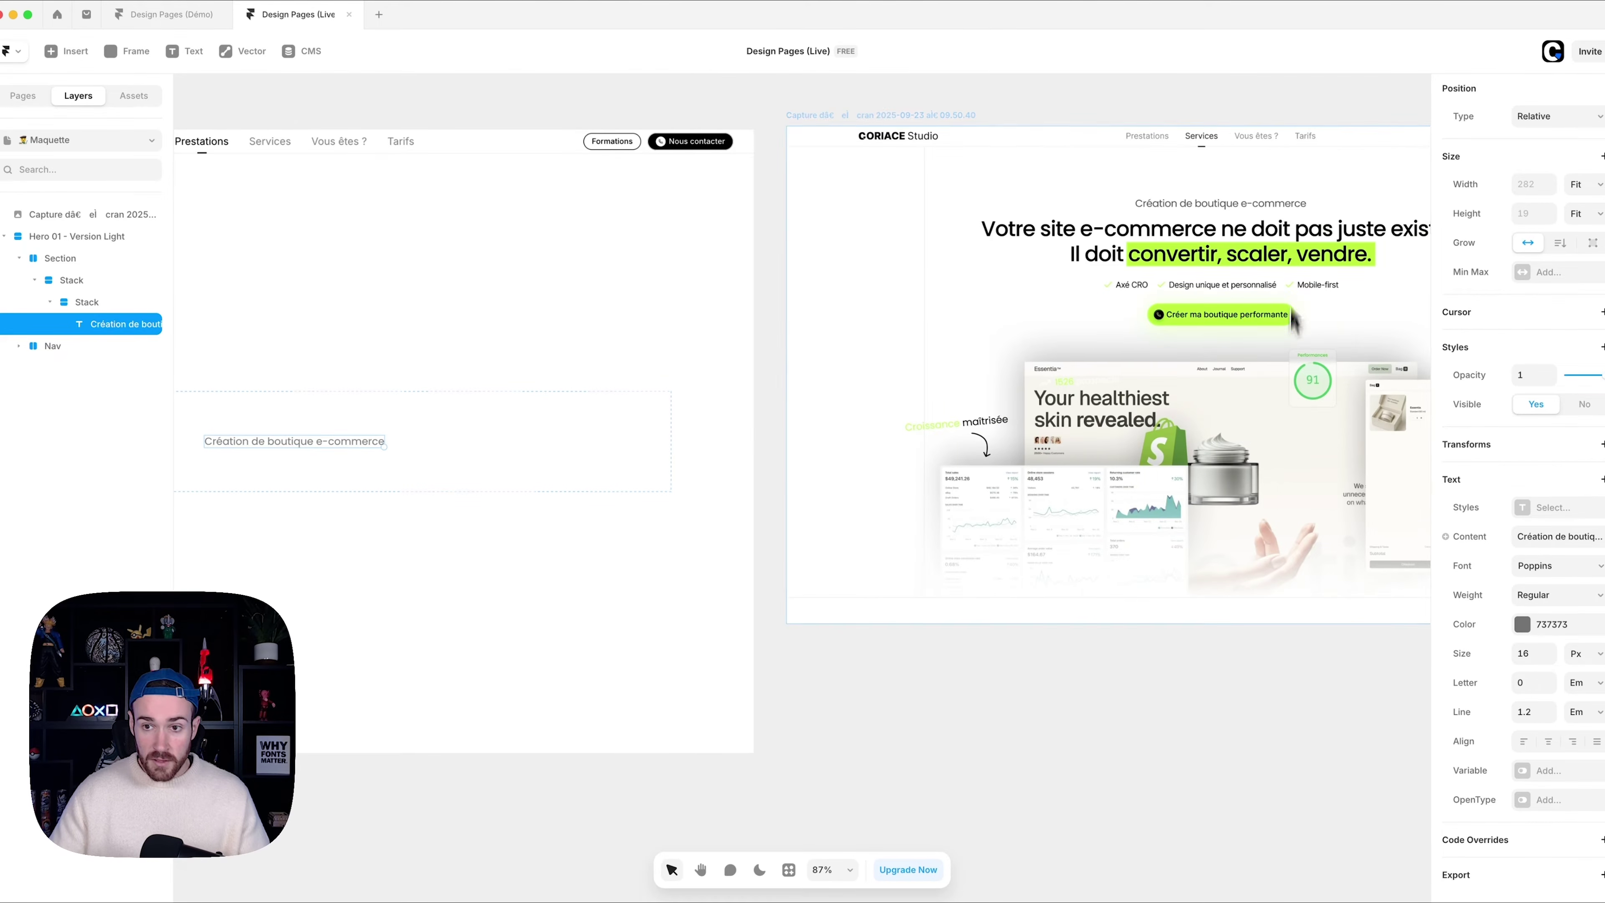
pyautogui.hscroll(-8, 1271, 204)
pyautogui.hscroll(-2, 748, 465)
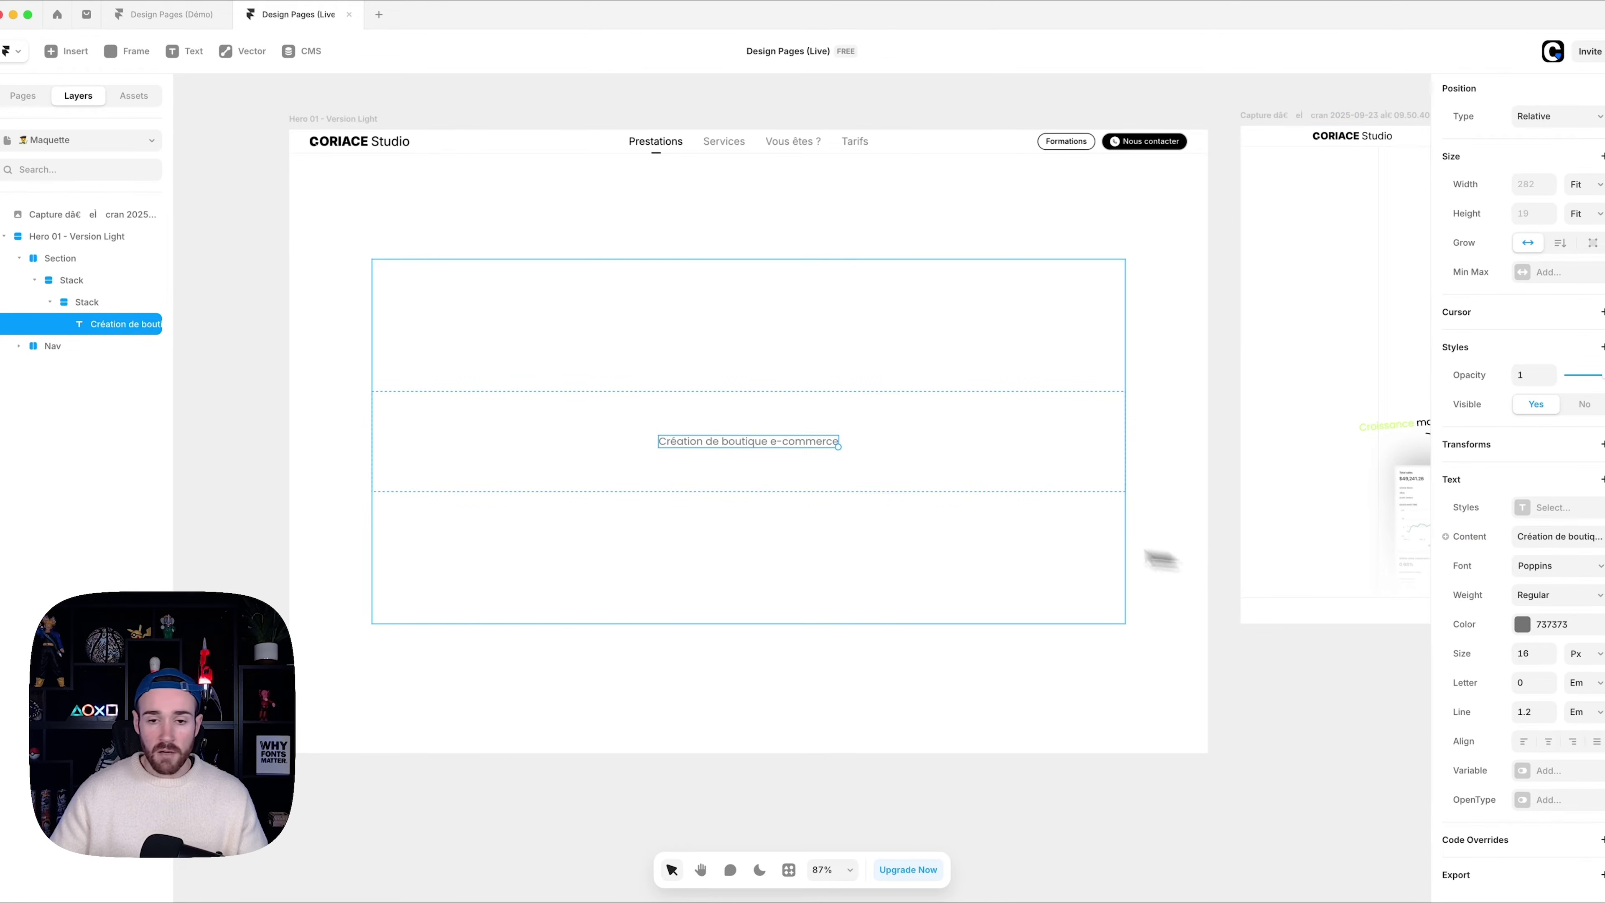
# - Duplicate the grey text and style the copy as a heading with size 42 px, color 000000 and Medium weight
pyautogui.press('super+d')
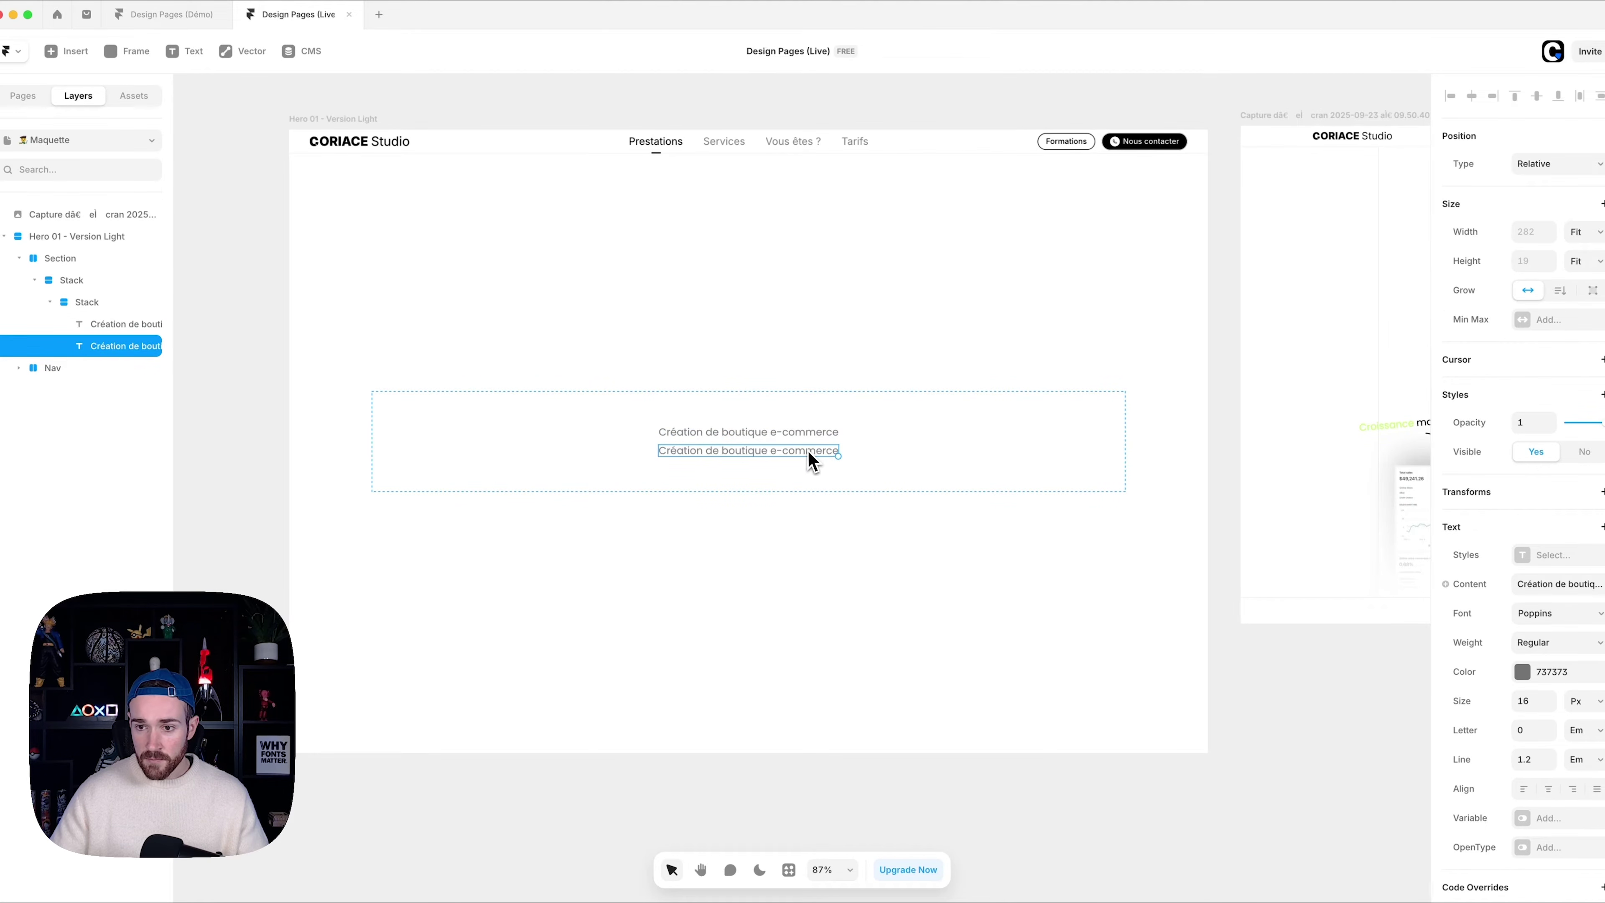
pyautogui.click(1539, 700)
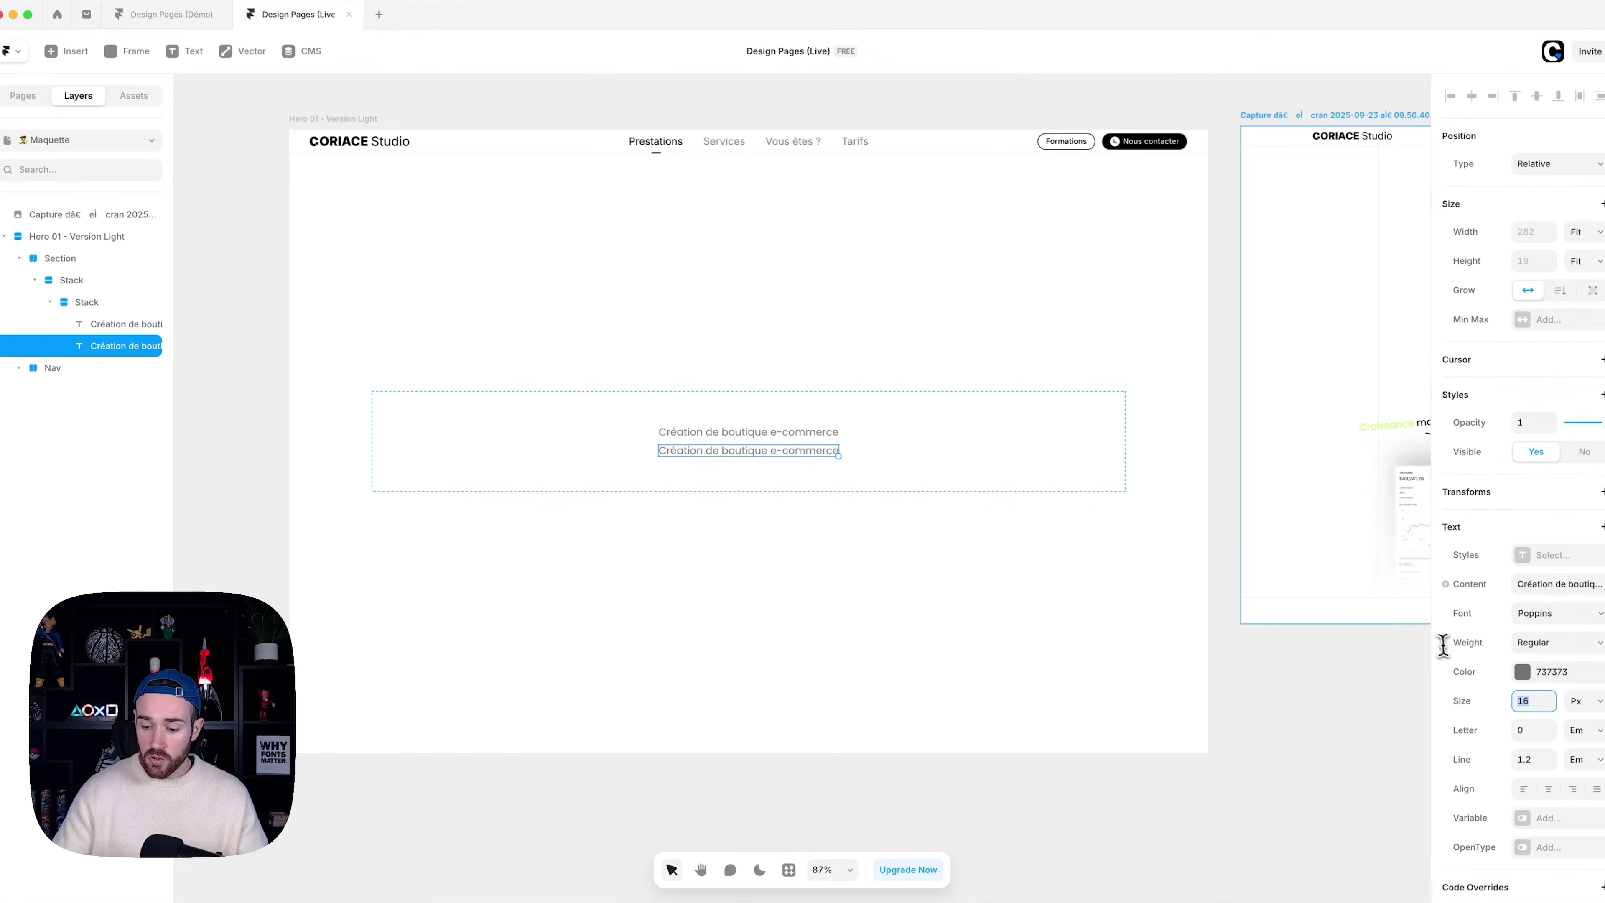
pyautogui.press('Return')
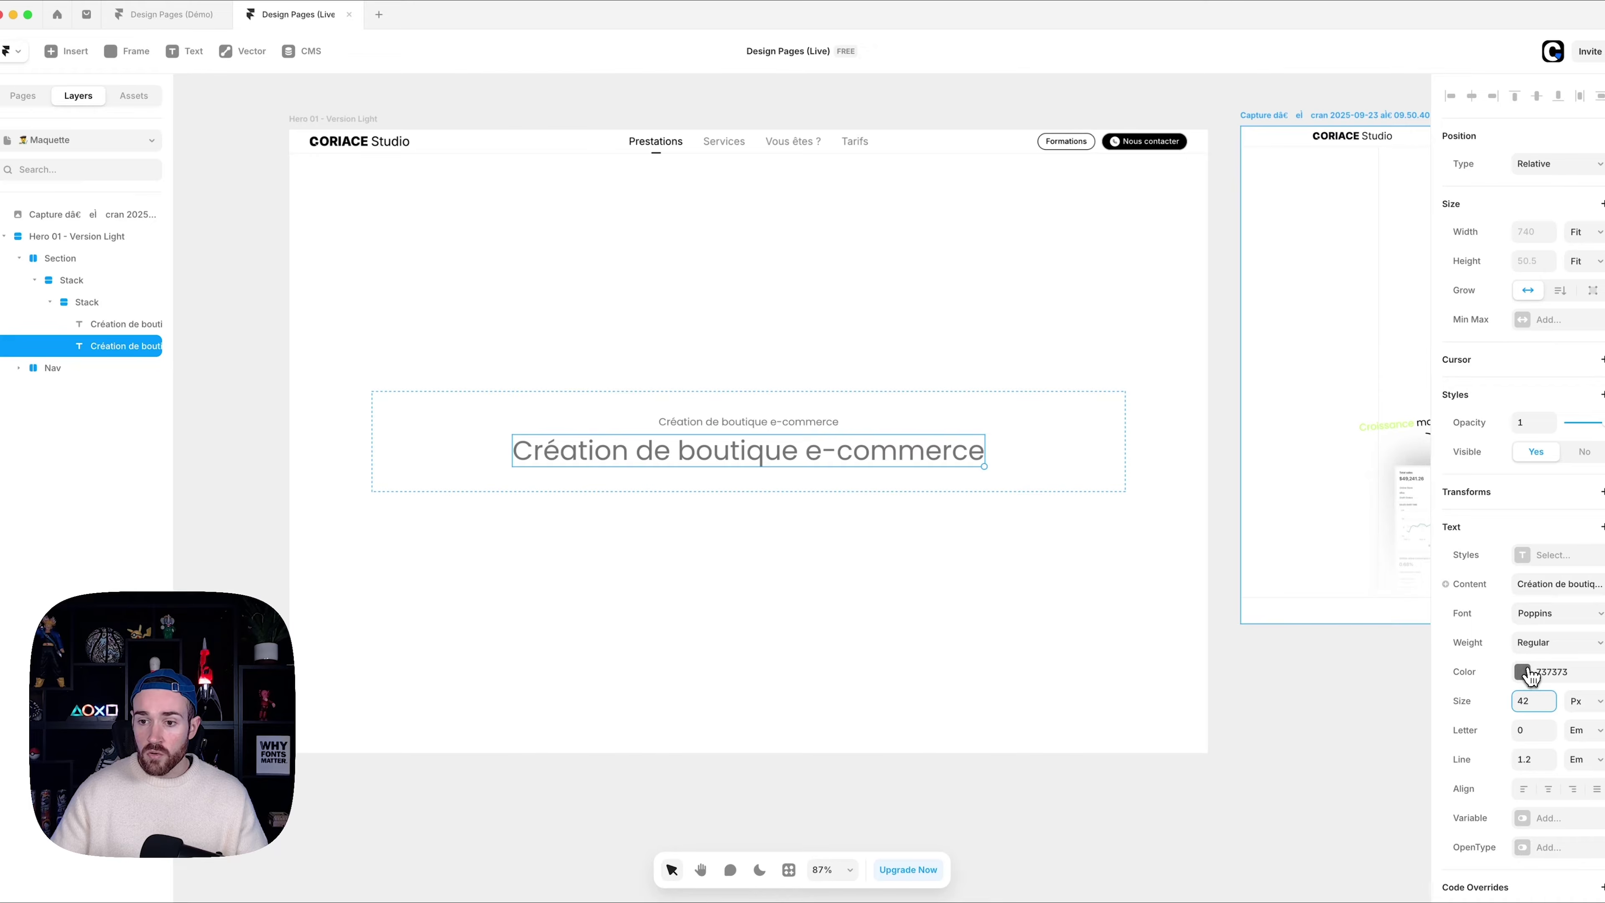
pyautogui.click(1522, 671)
pyautogui.write('000000')
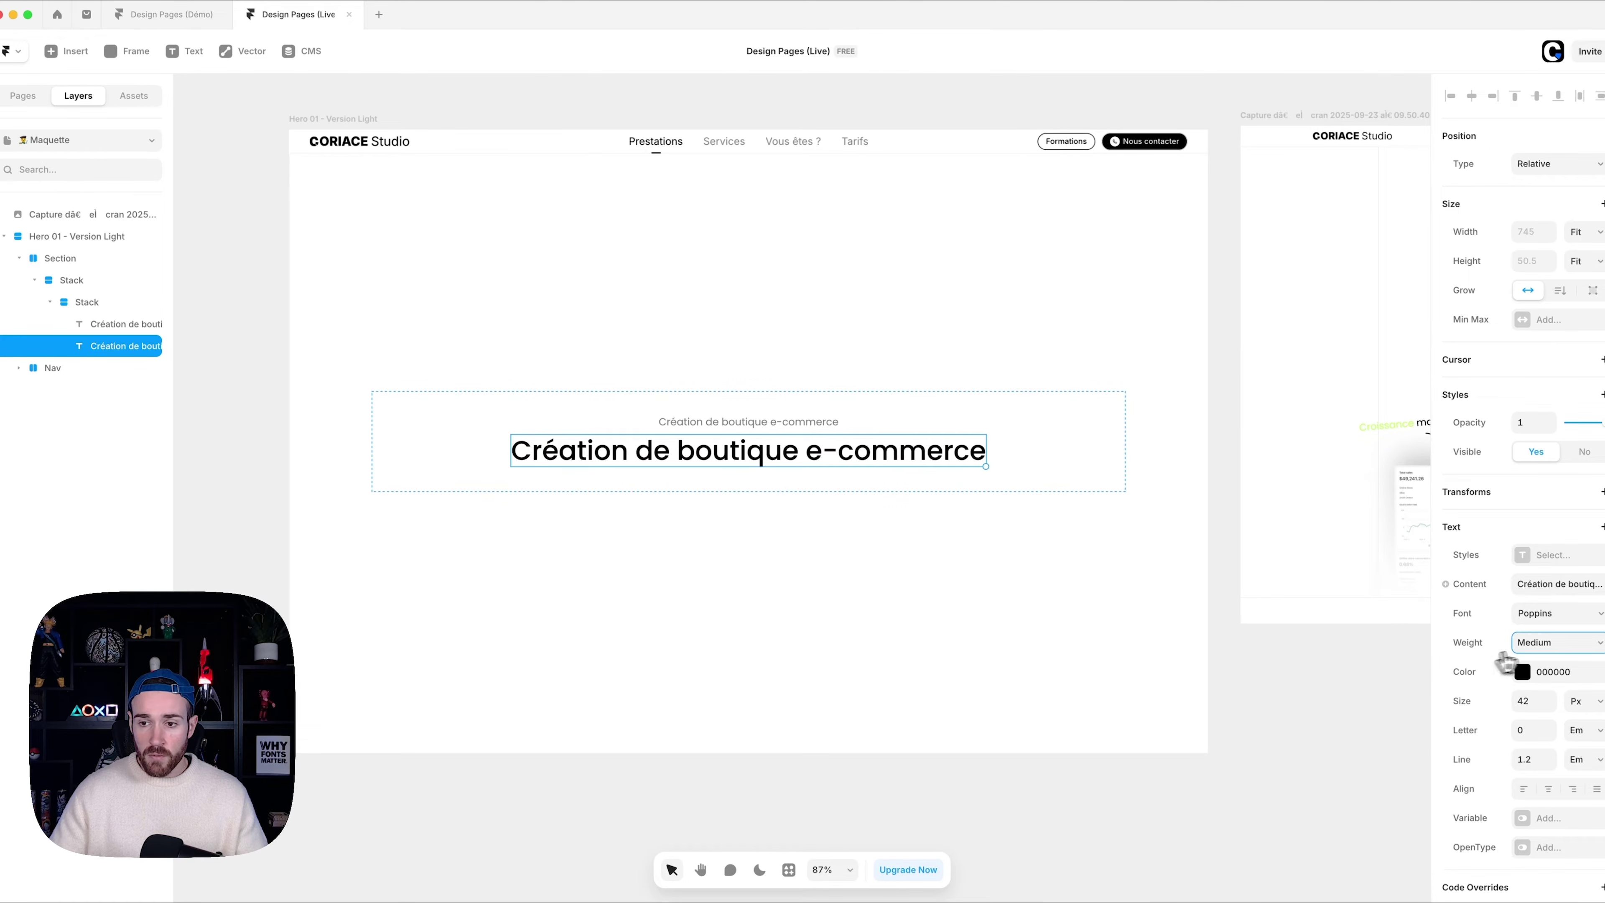
pyautogui.click(1533, 642)
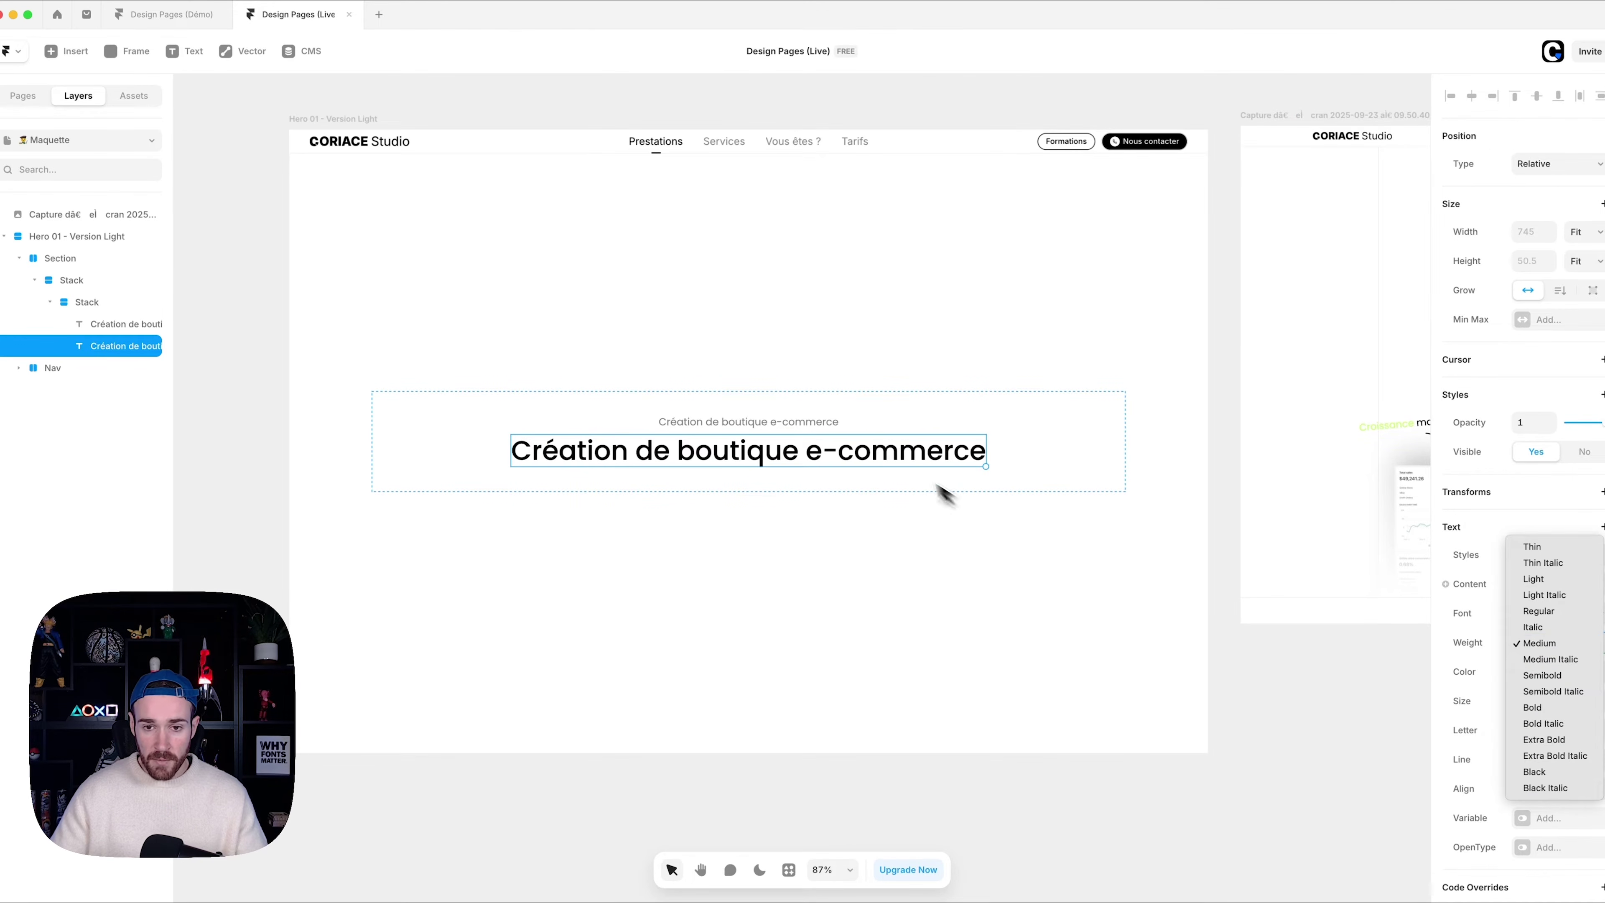
pyautogui.click(892, 462)
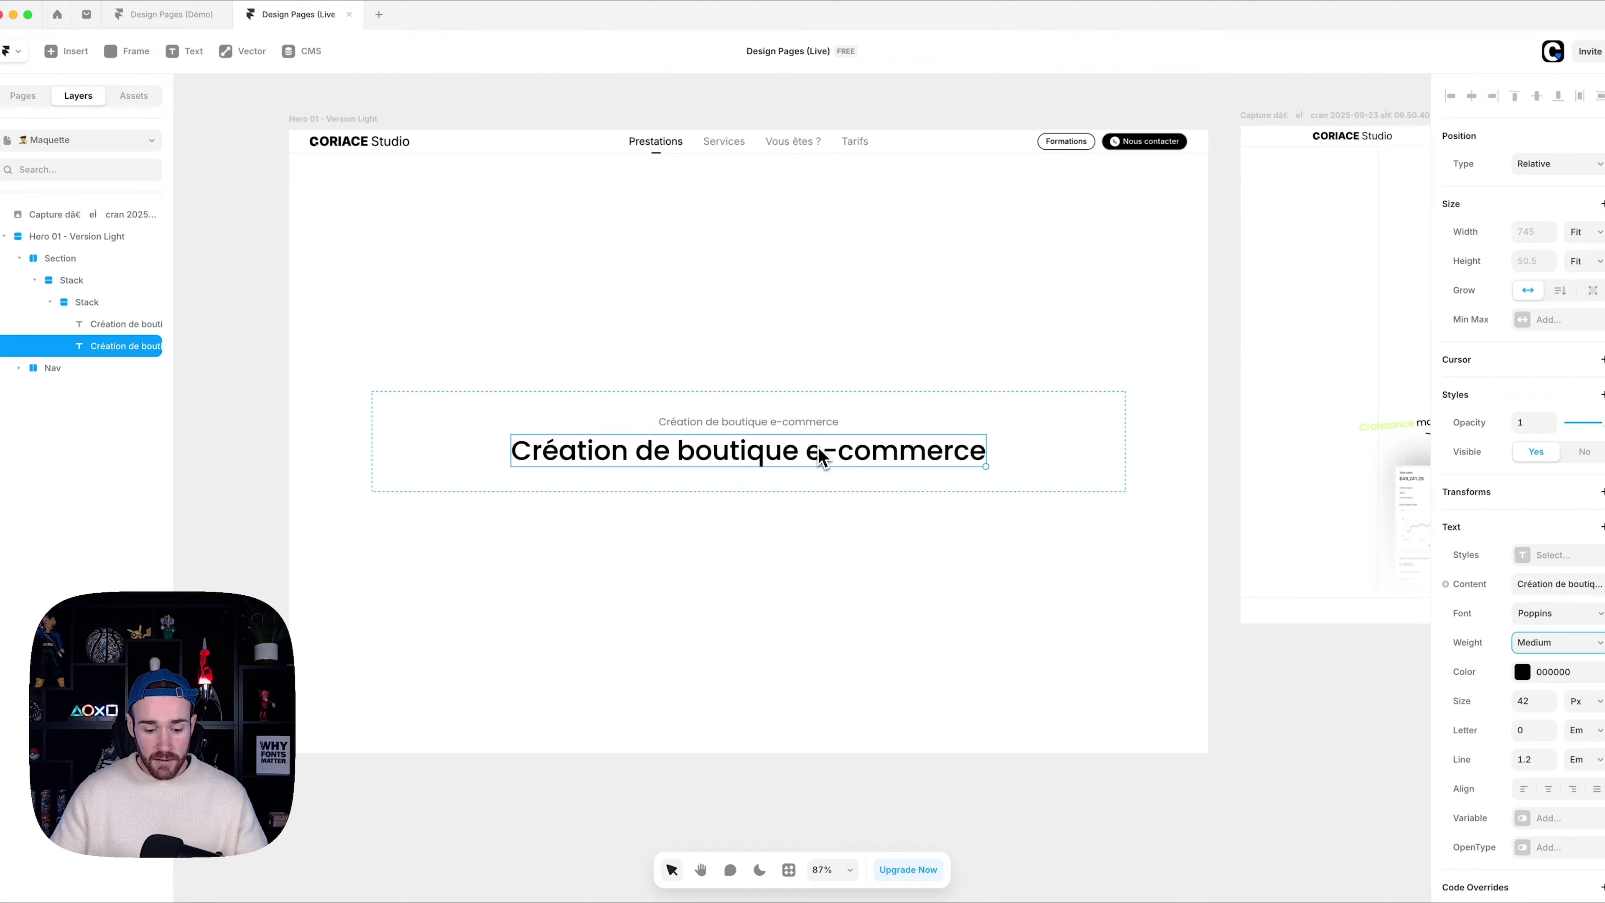
# - Draw a frame about 293 by 18, order it below the large heading, and rename it "Argument Wrap"
pyautogui.press('f')
pyautogui.moveTo(652, 474); pyautogui.dragTo(839, 486)
pyautogui.press('Down')
pyautogui.press('Down')
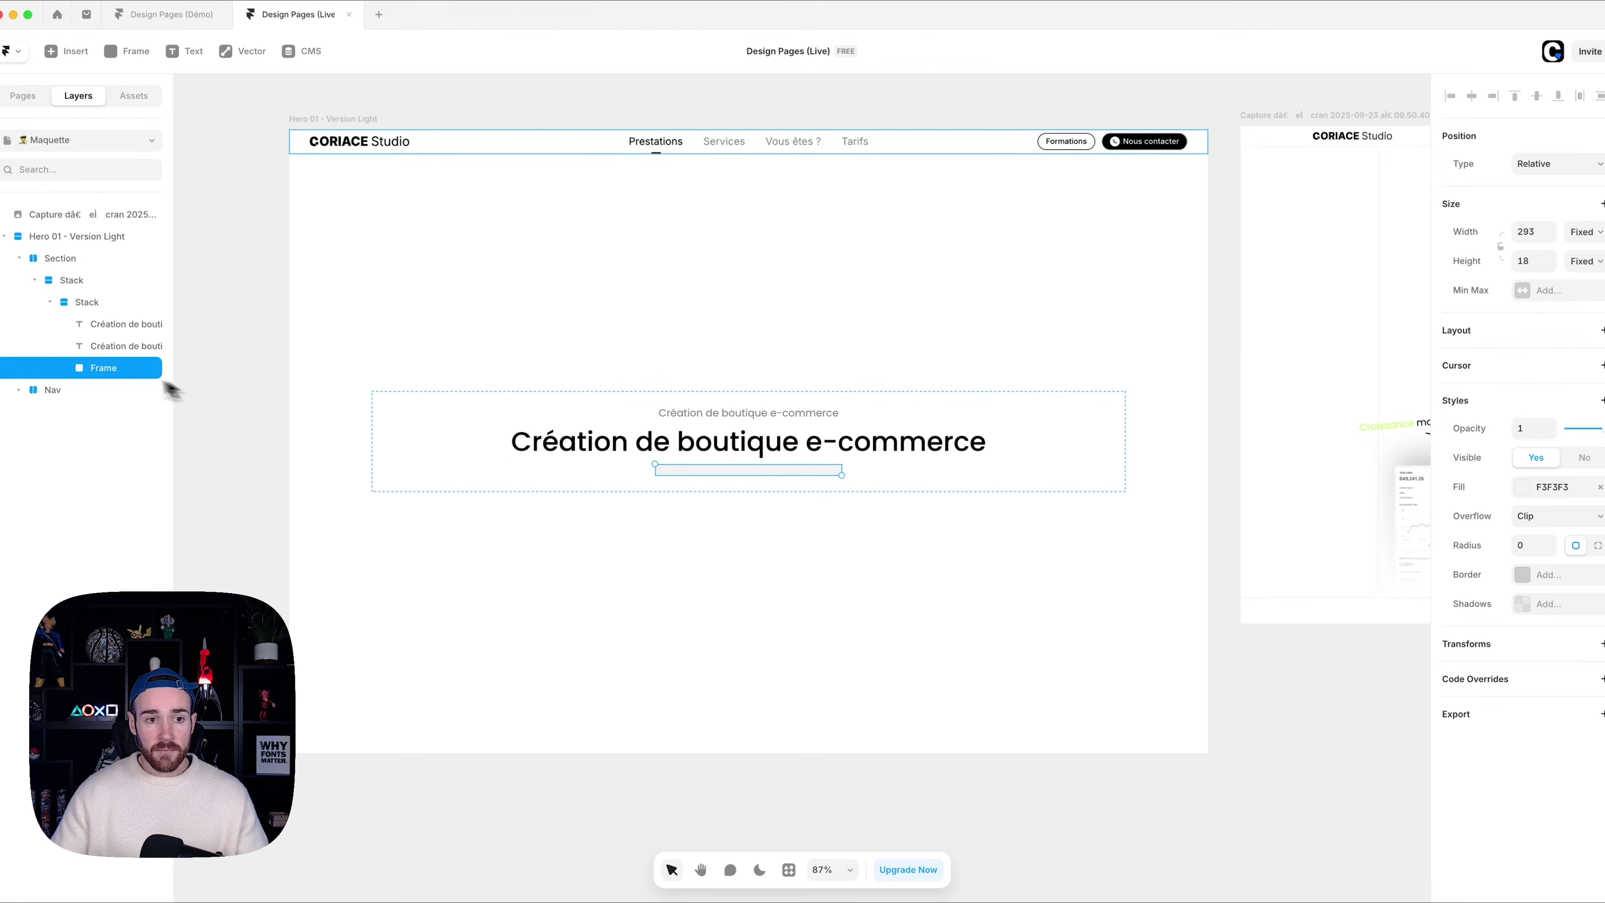
pyautogui.doubleClick(116, 369)
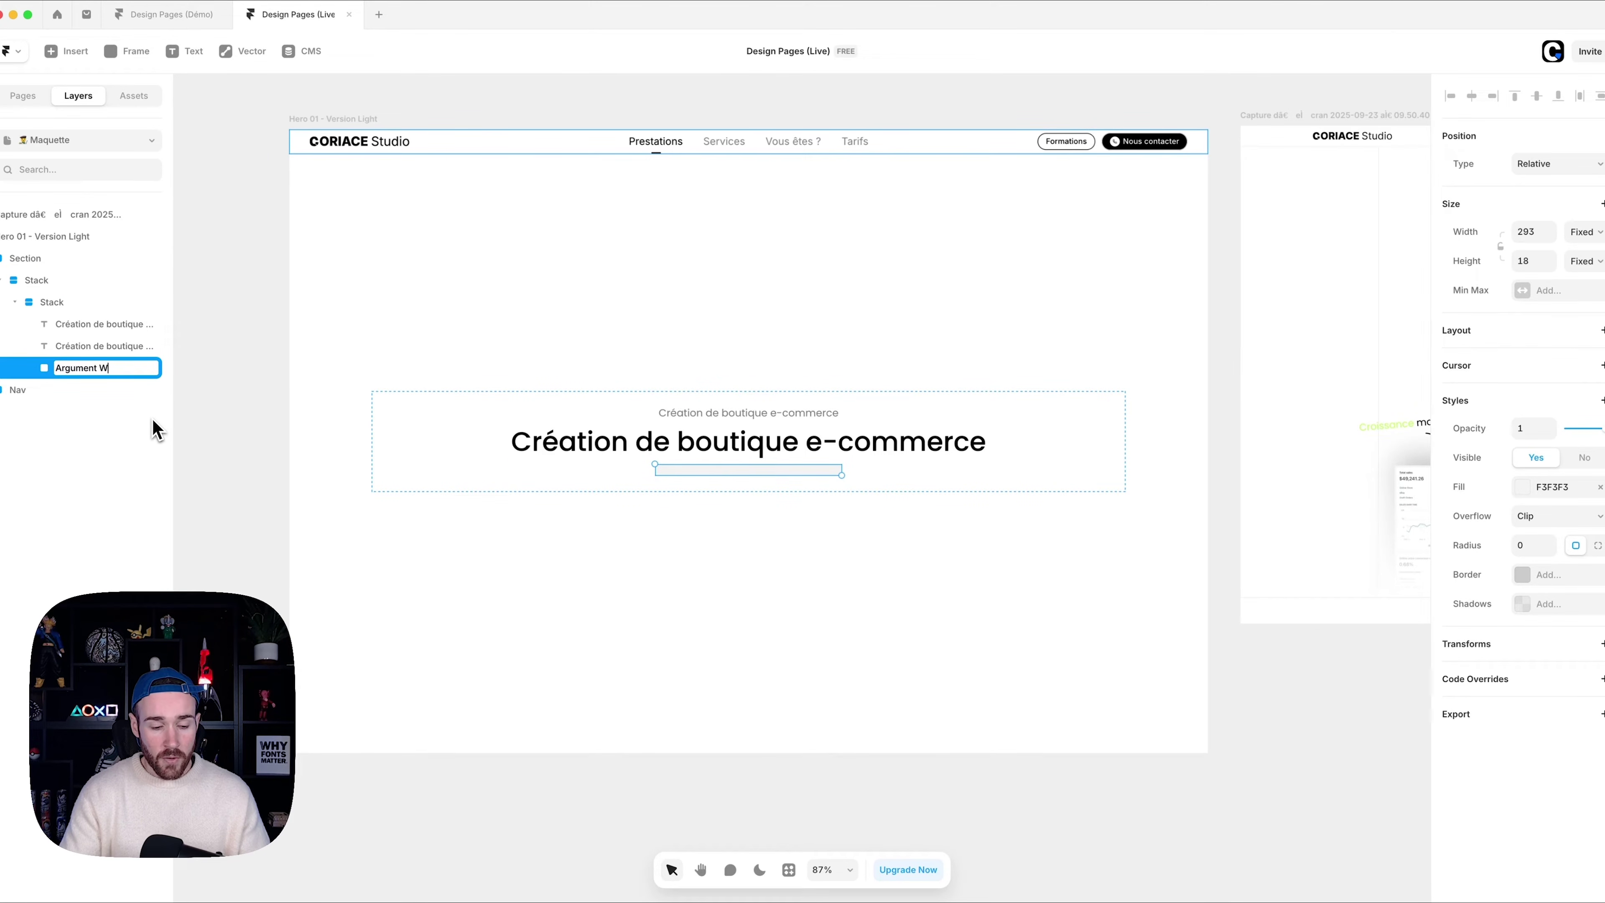
pyautogui.write('Argument Wrap')
pyautogui.press('Return')
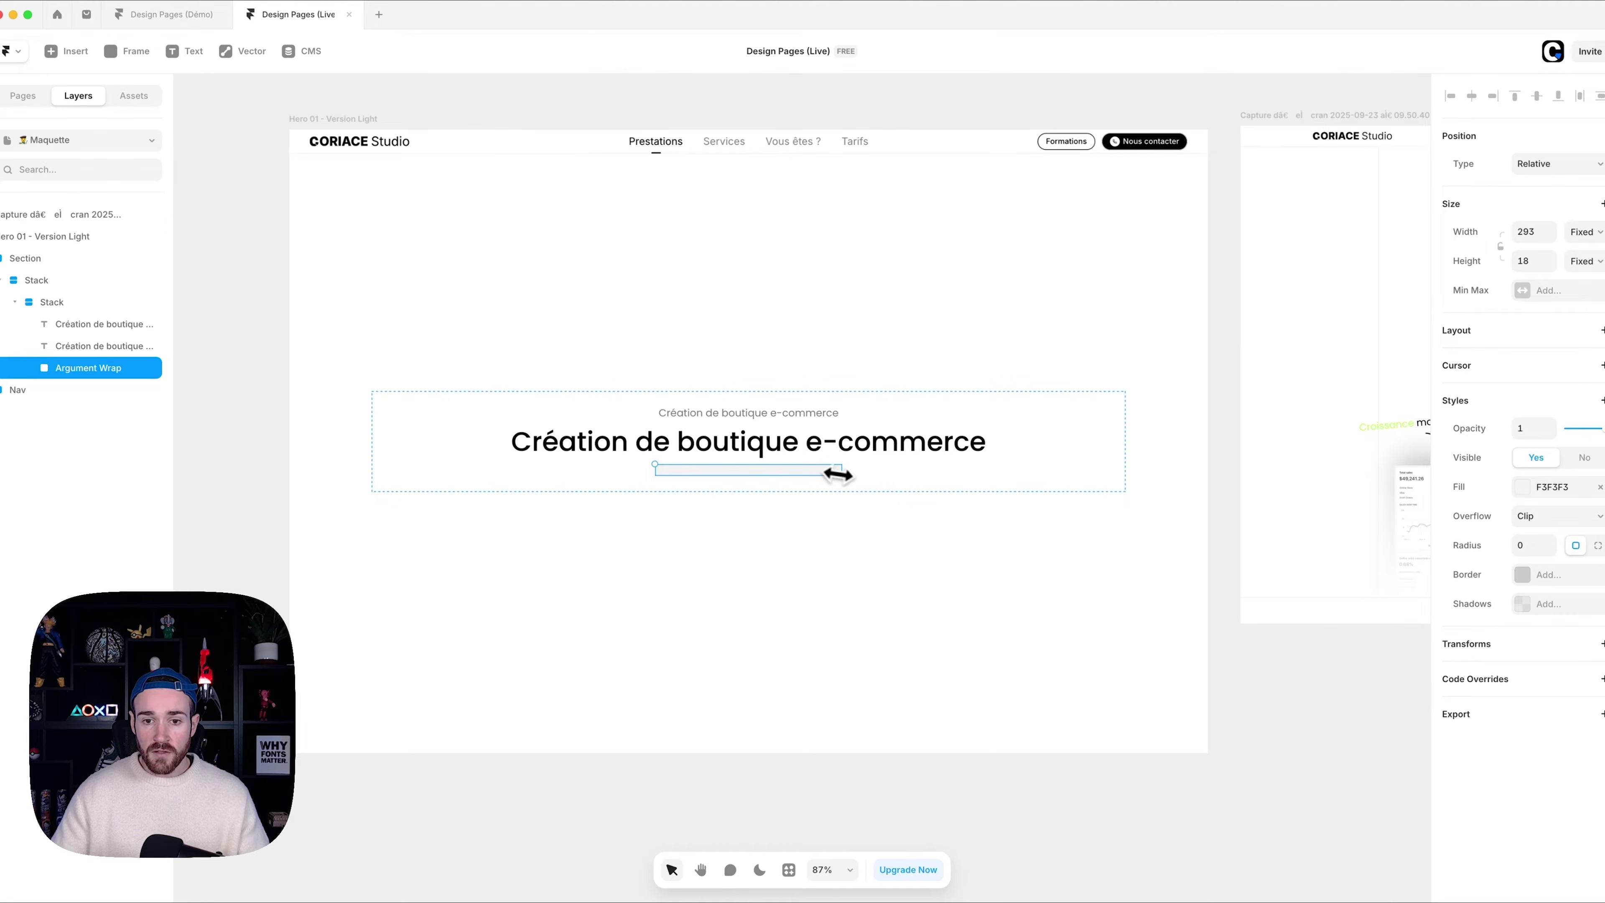
# - Enlarge the Argument Wrap frame to about 637 by 40 and make it a horizontal stack without a fill
pyautogui.moveTo(842, 475); pyautogui.dragTo(1057, 492)
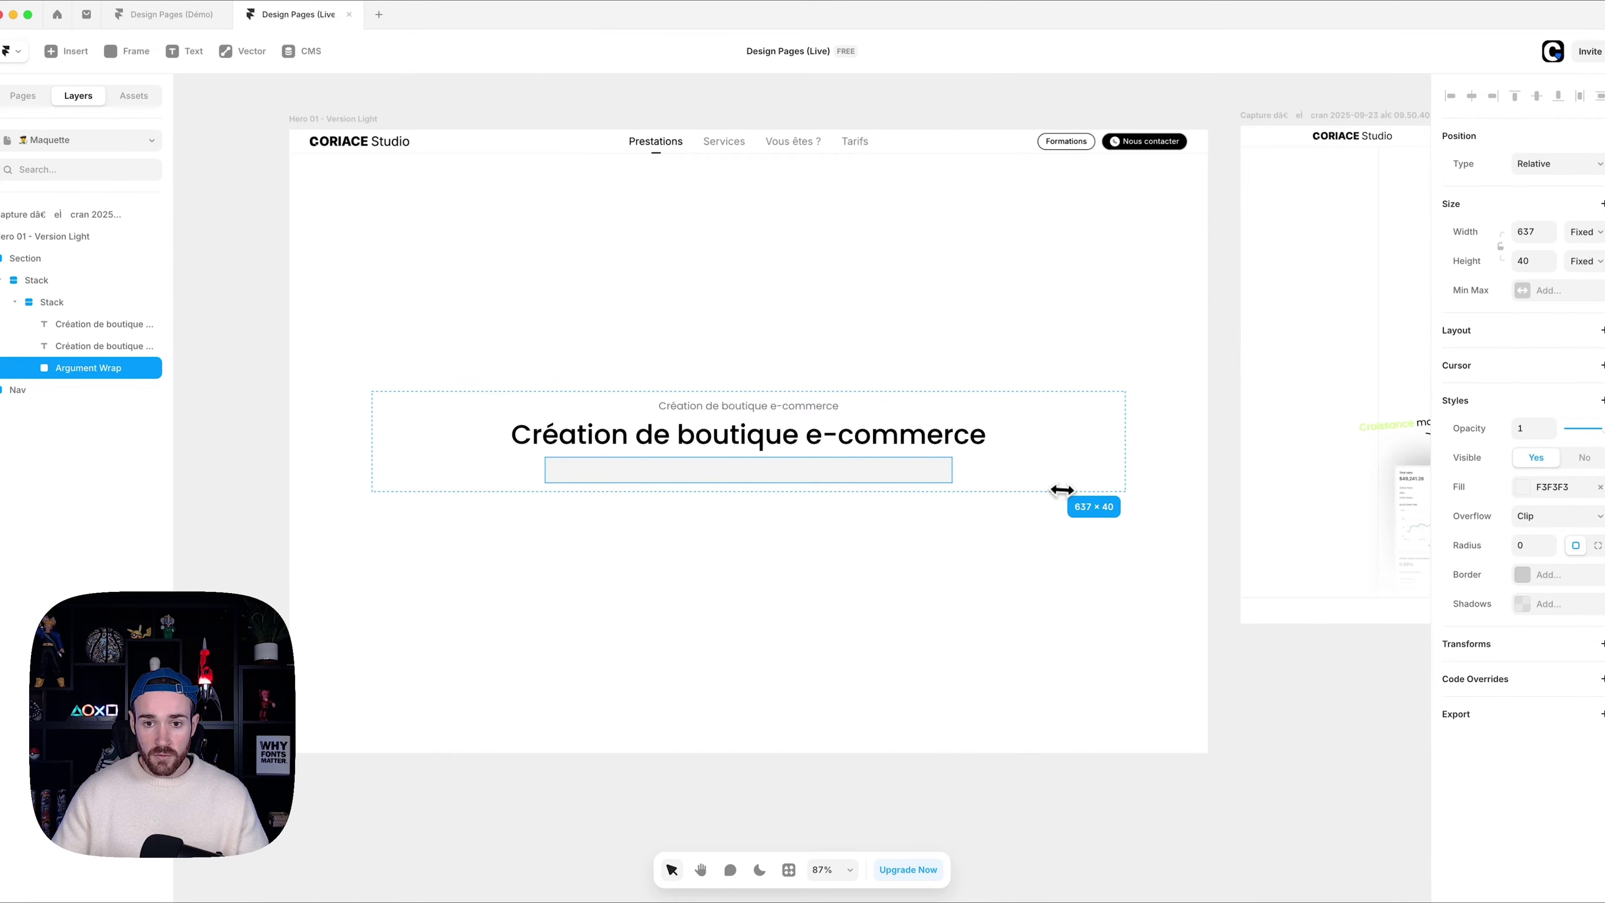
pyautogui.click(1497, 341)
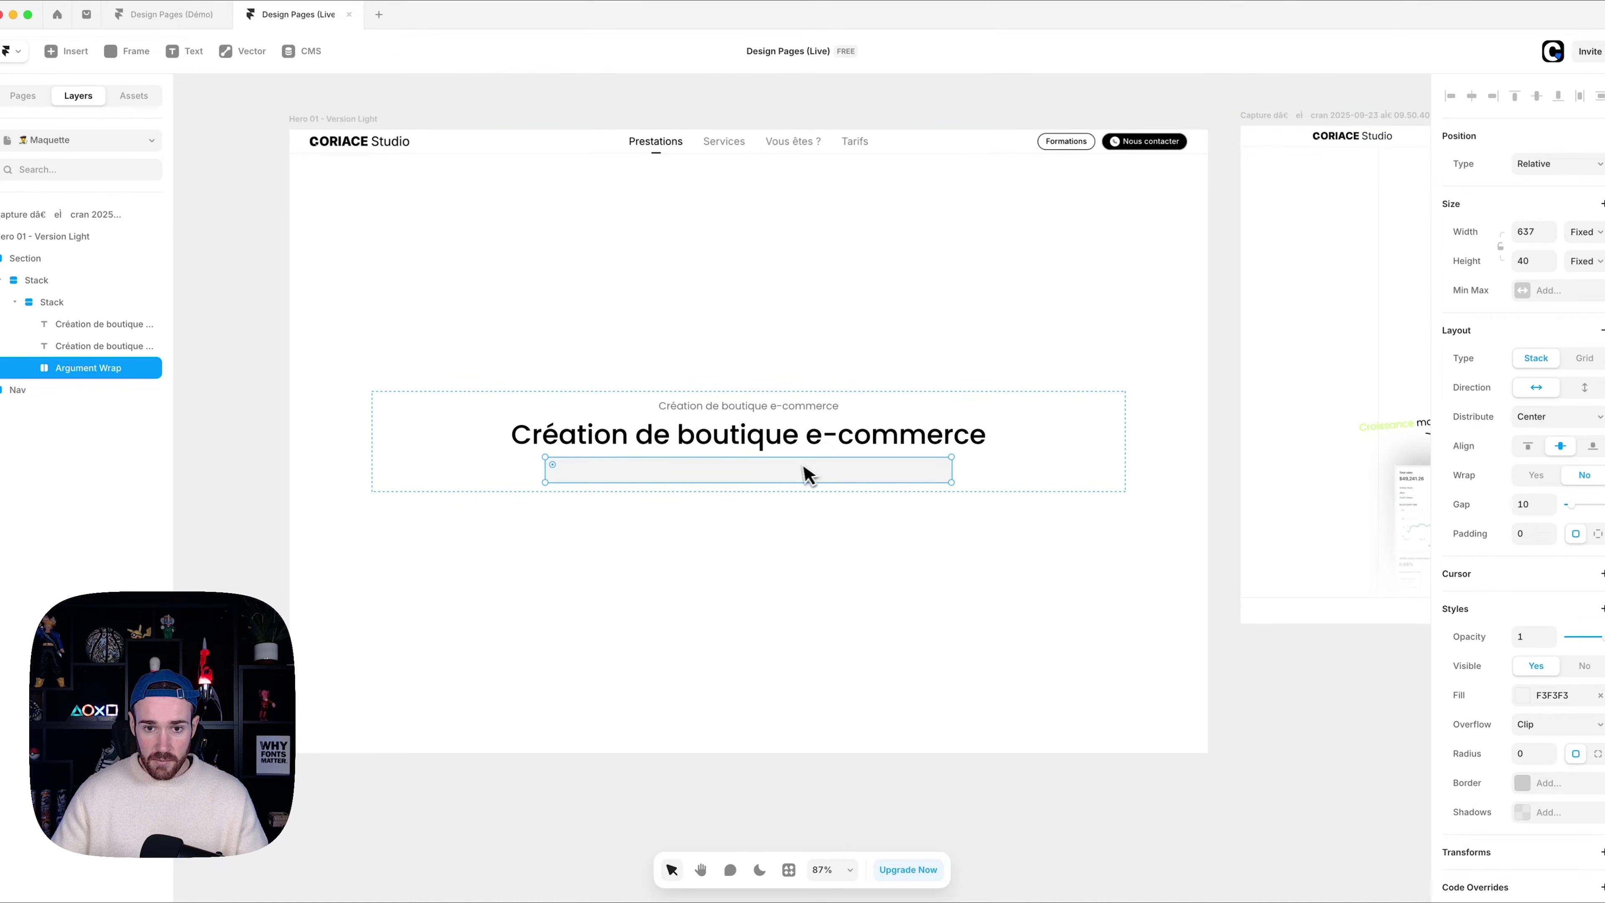
pyautogui.click(1599, 694)
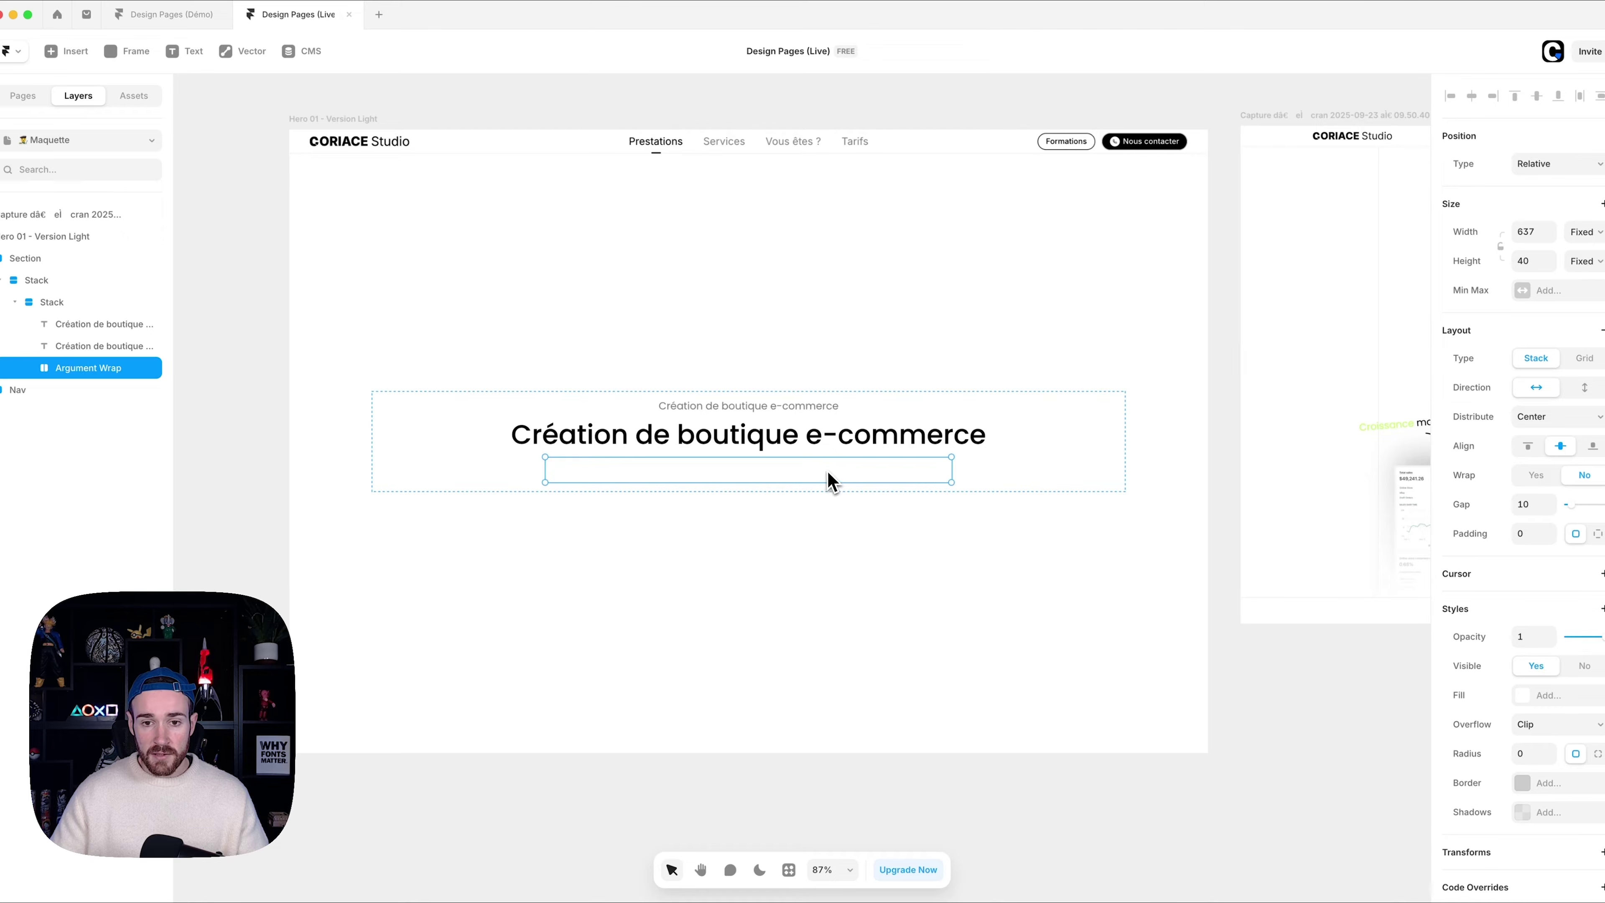
# - Draw a frame about 161 by 25 inside Argument Wrap, named "Argument", and give it a horizontal stack layout
pyautogui.press('f')
pyautogui.moveTo(657, 463); pyautogui.dragTo(760, 481)
pyautogui.doubleClick(110, 390)
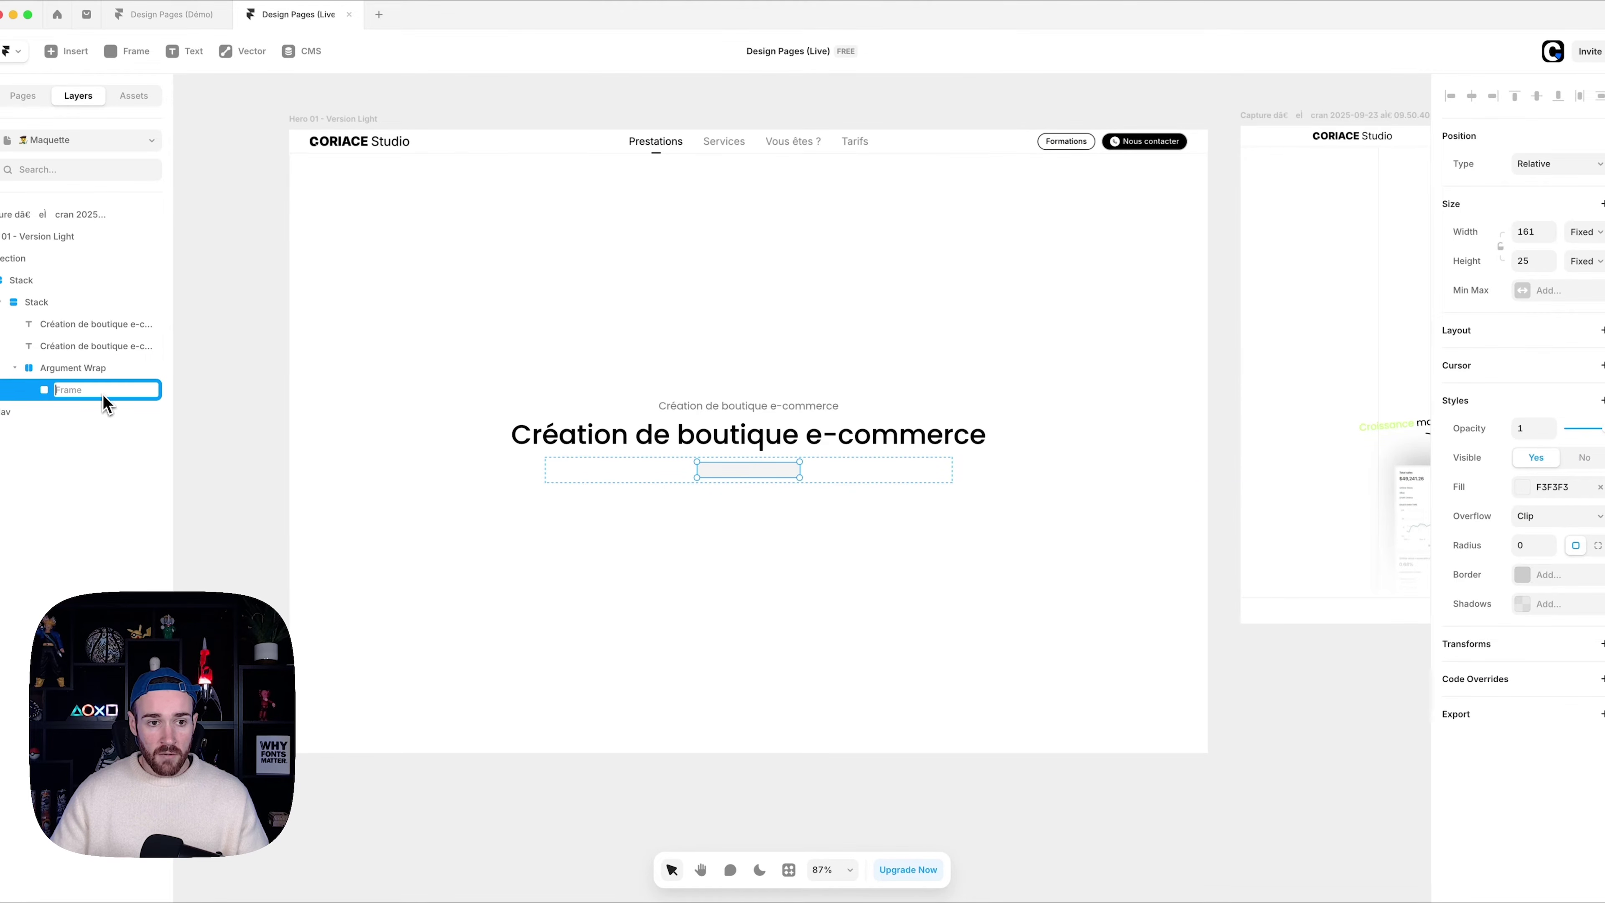
pyautogui.write('Argumen')
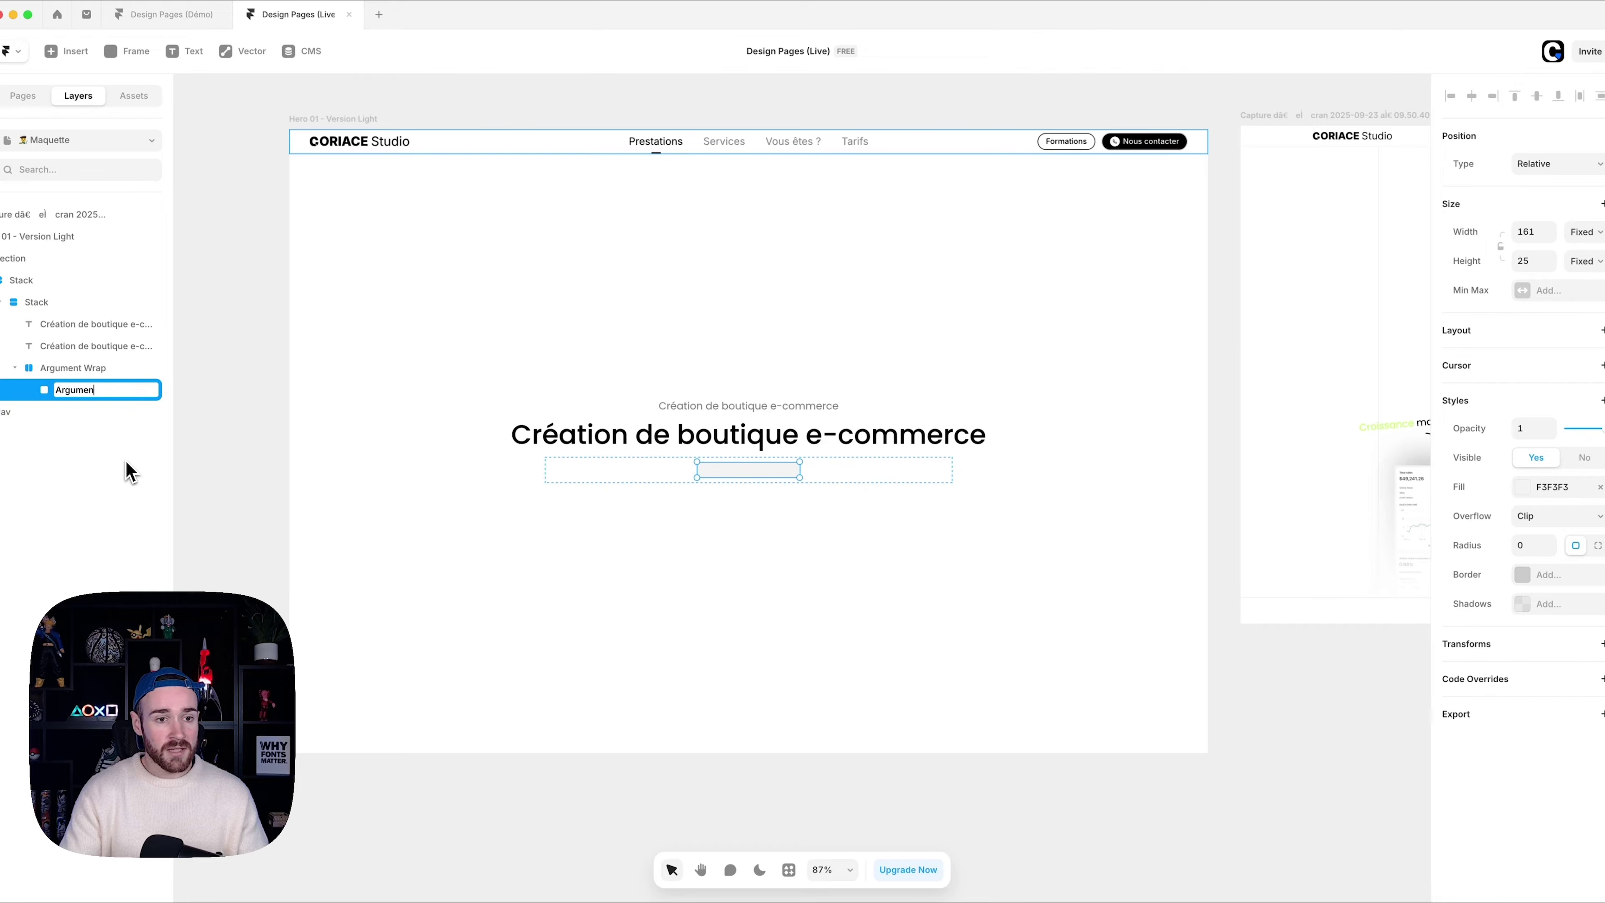
pyautogui.write('t')
pyautogui.press('Return')
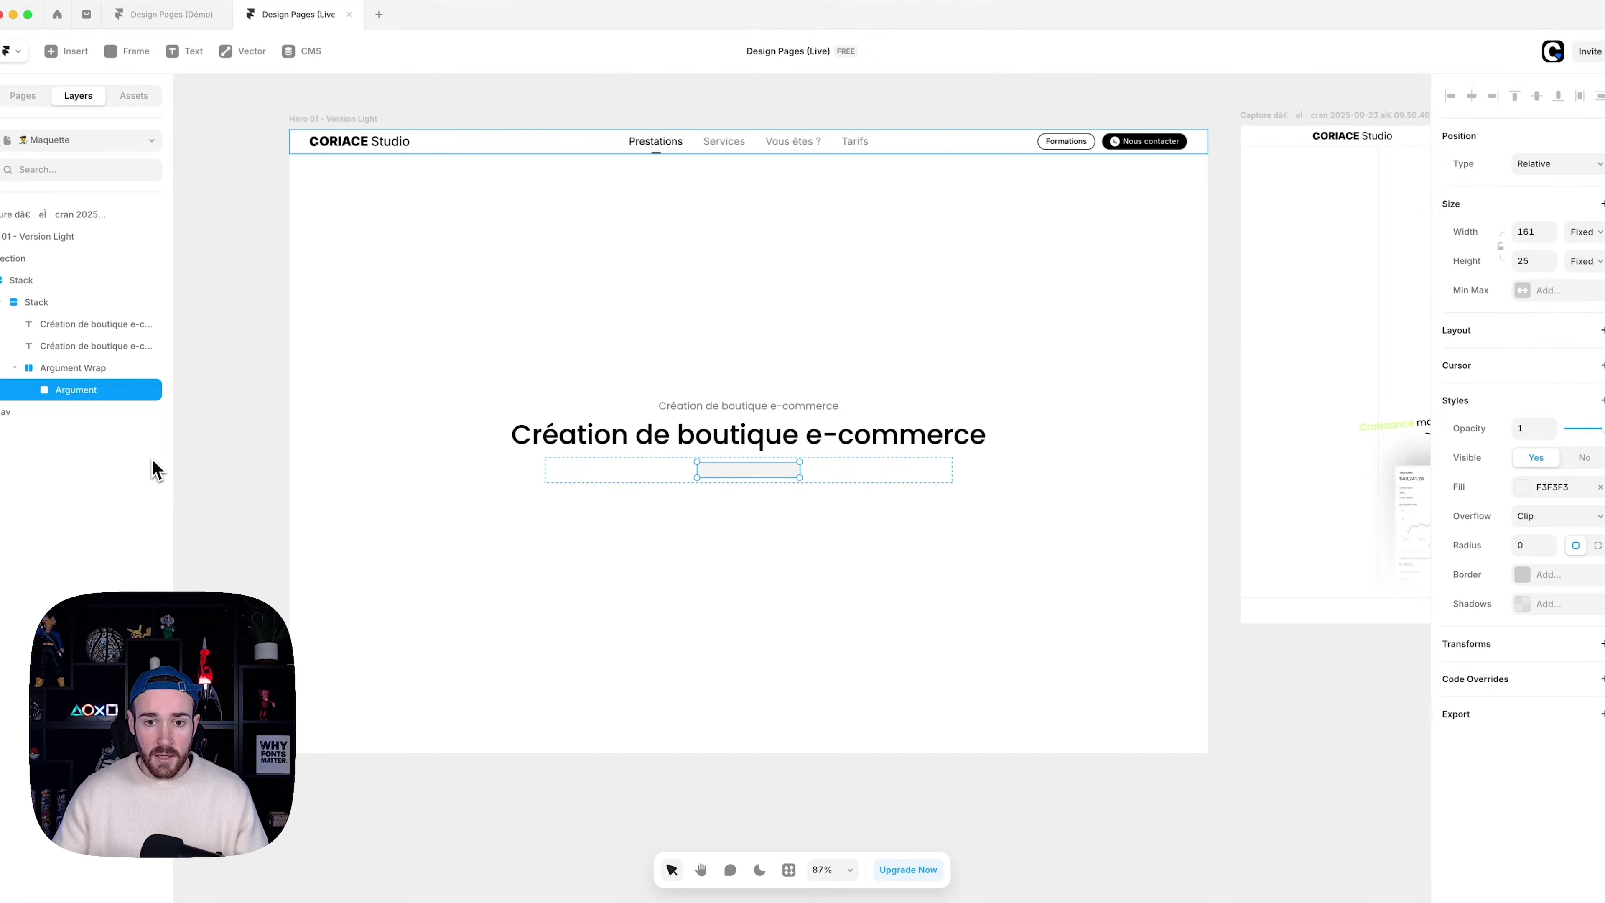
pyautogui.click(1495, 340)
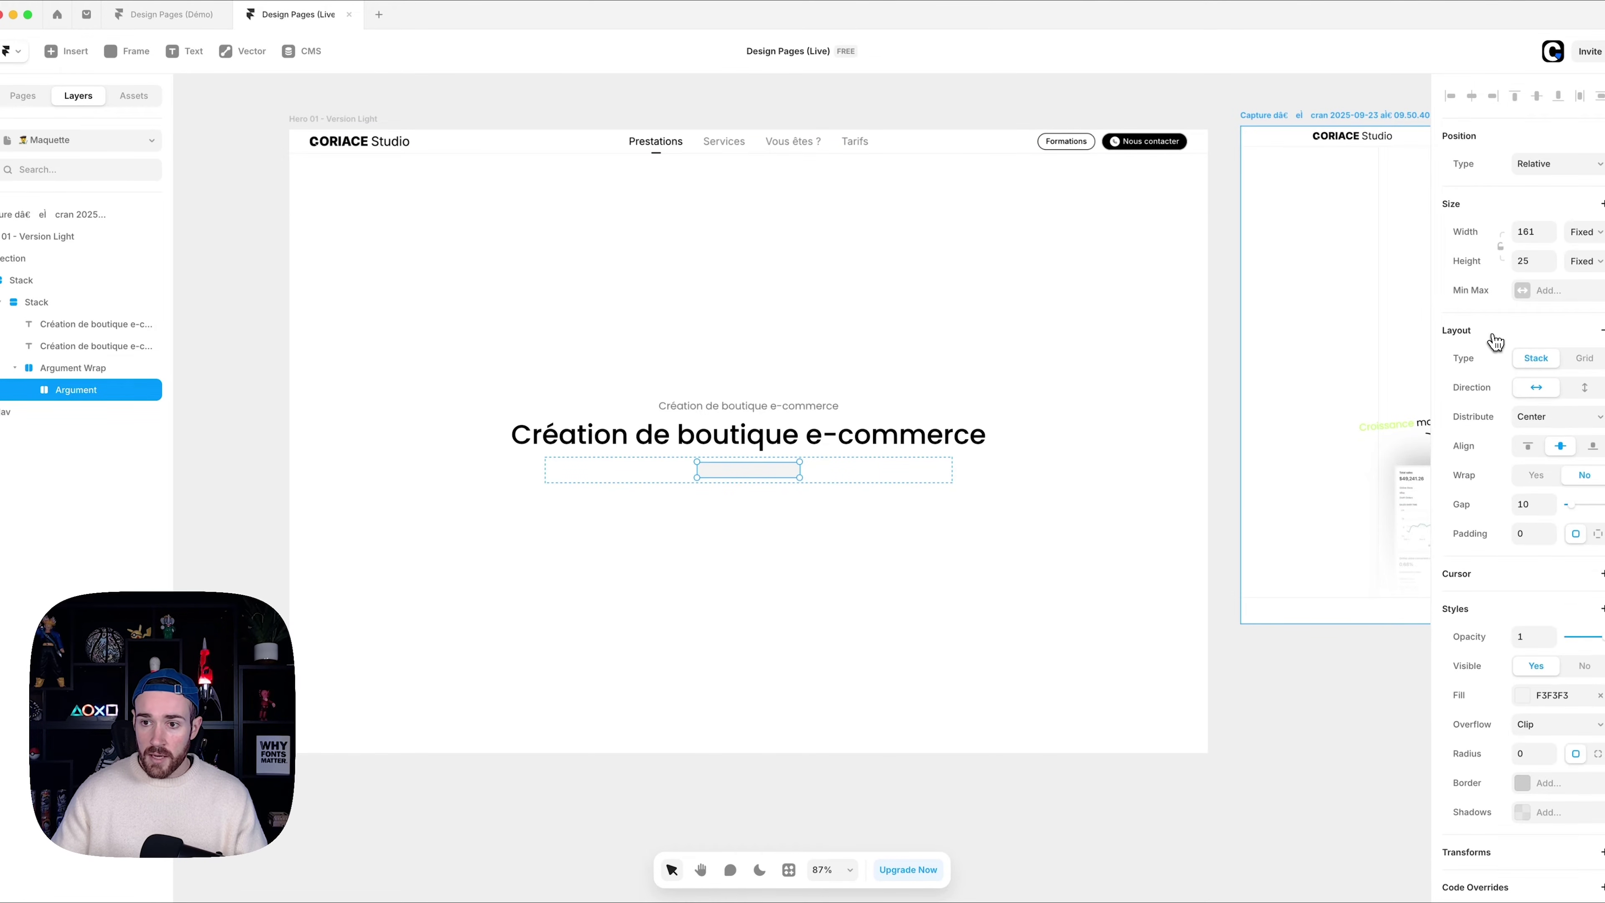
# - Insert an icon from the Basicons set into the Argument stack
pyautogui.scroll(5, 735, 466)
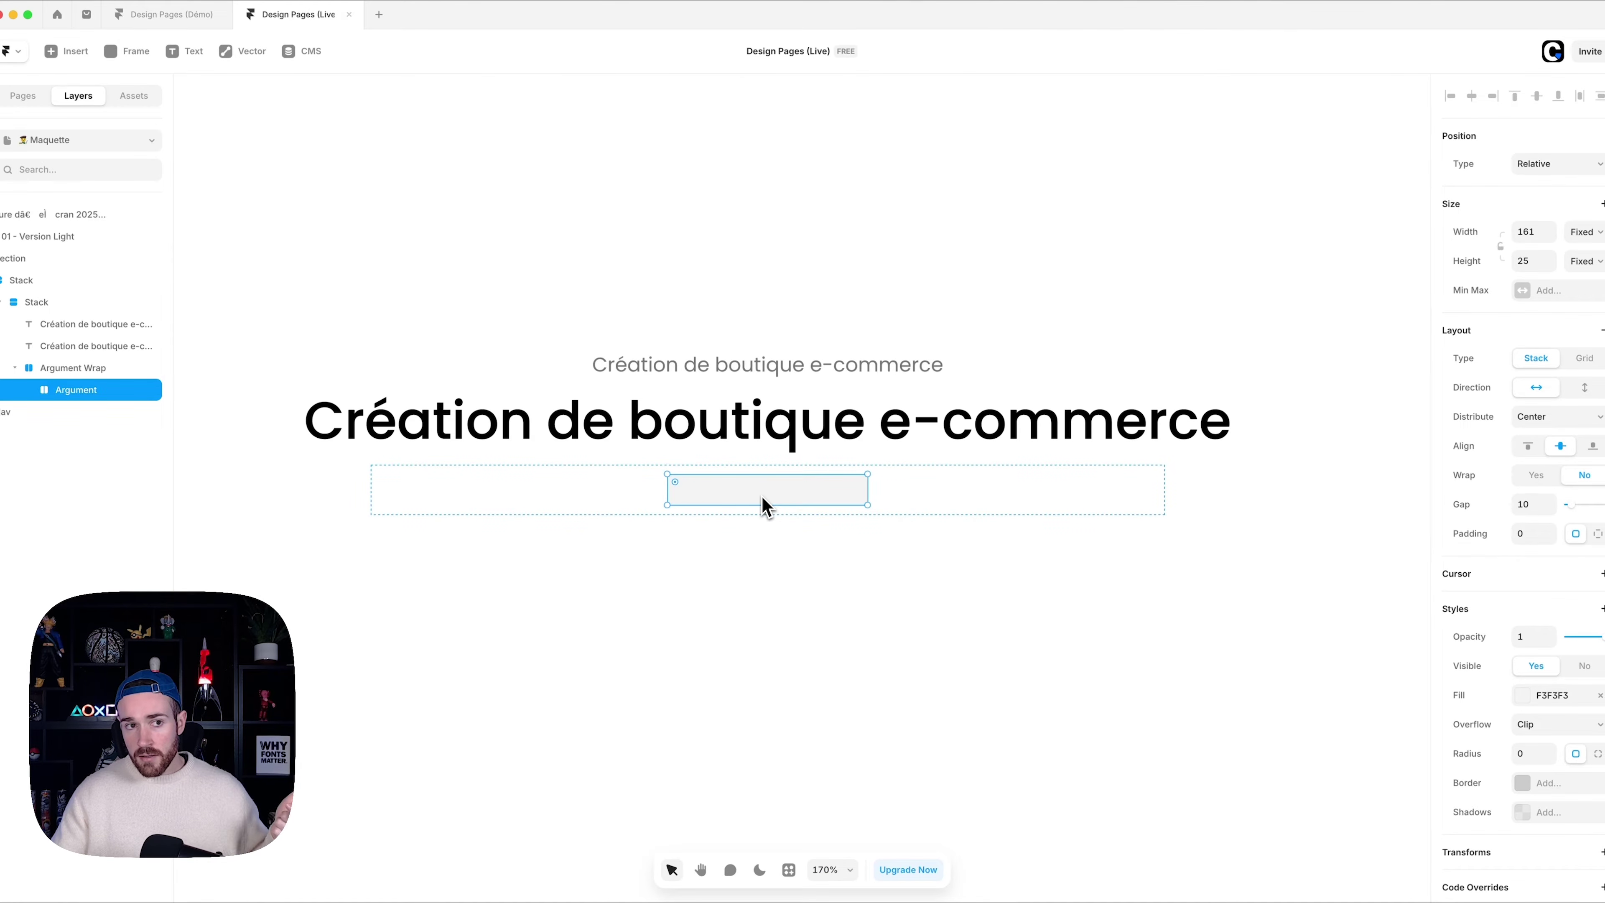
pyautogui.click(66, 50)
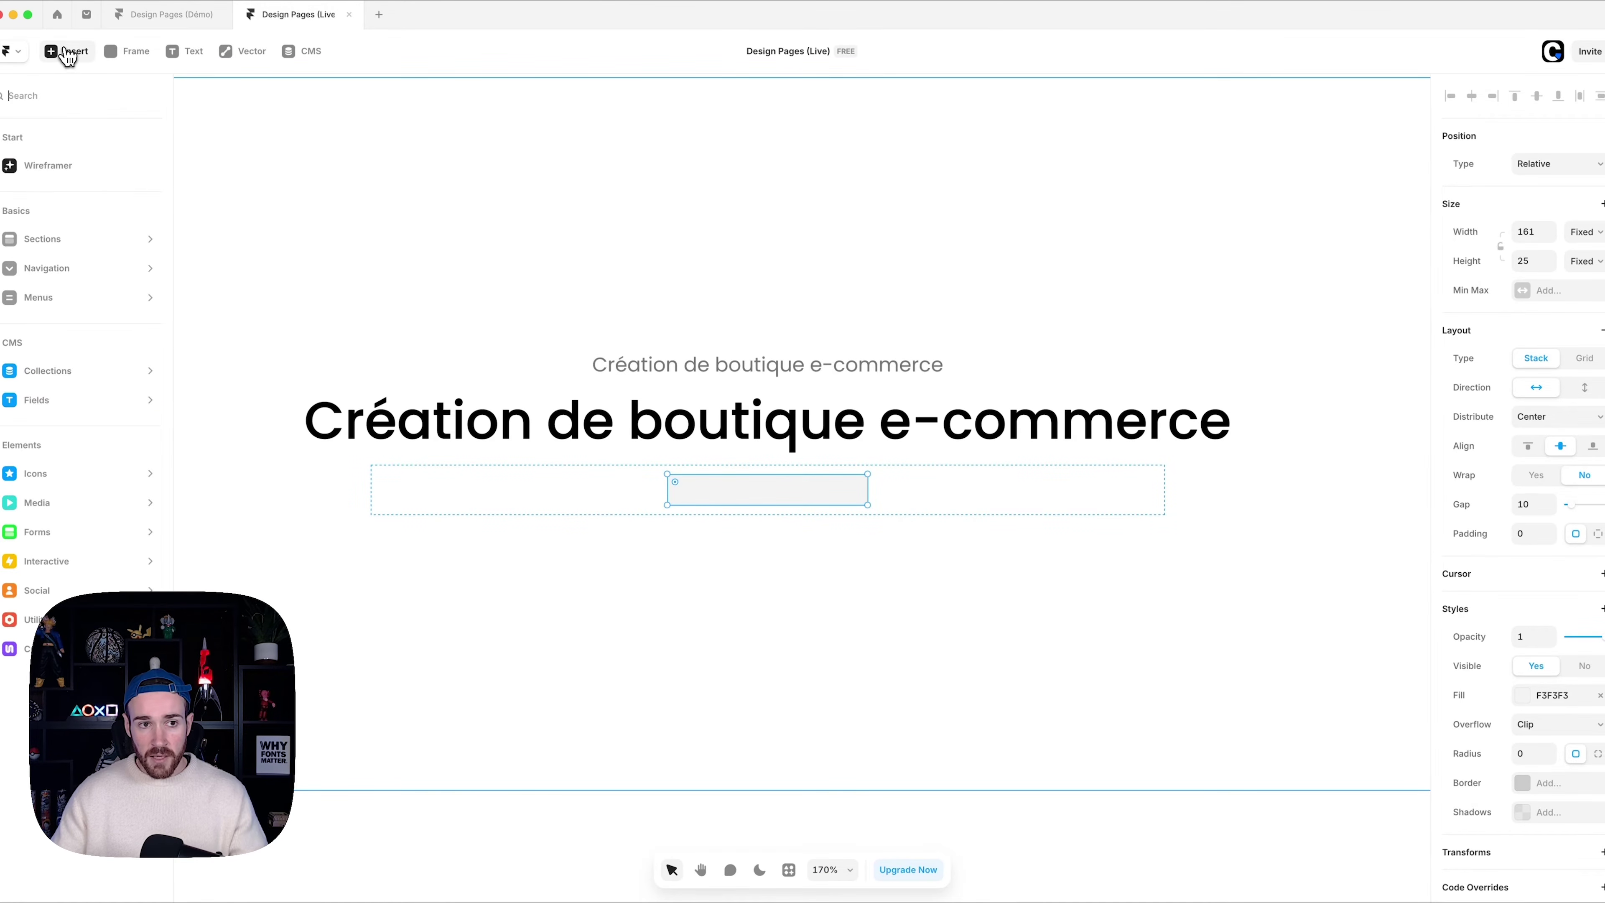
pyautogui.moveTo(47, 487)
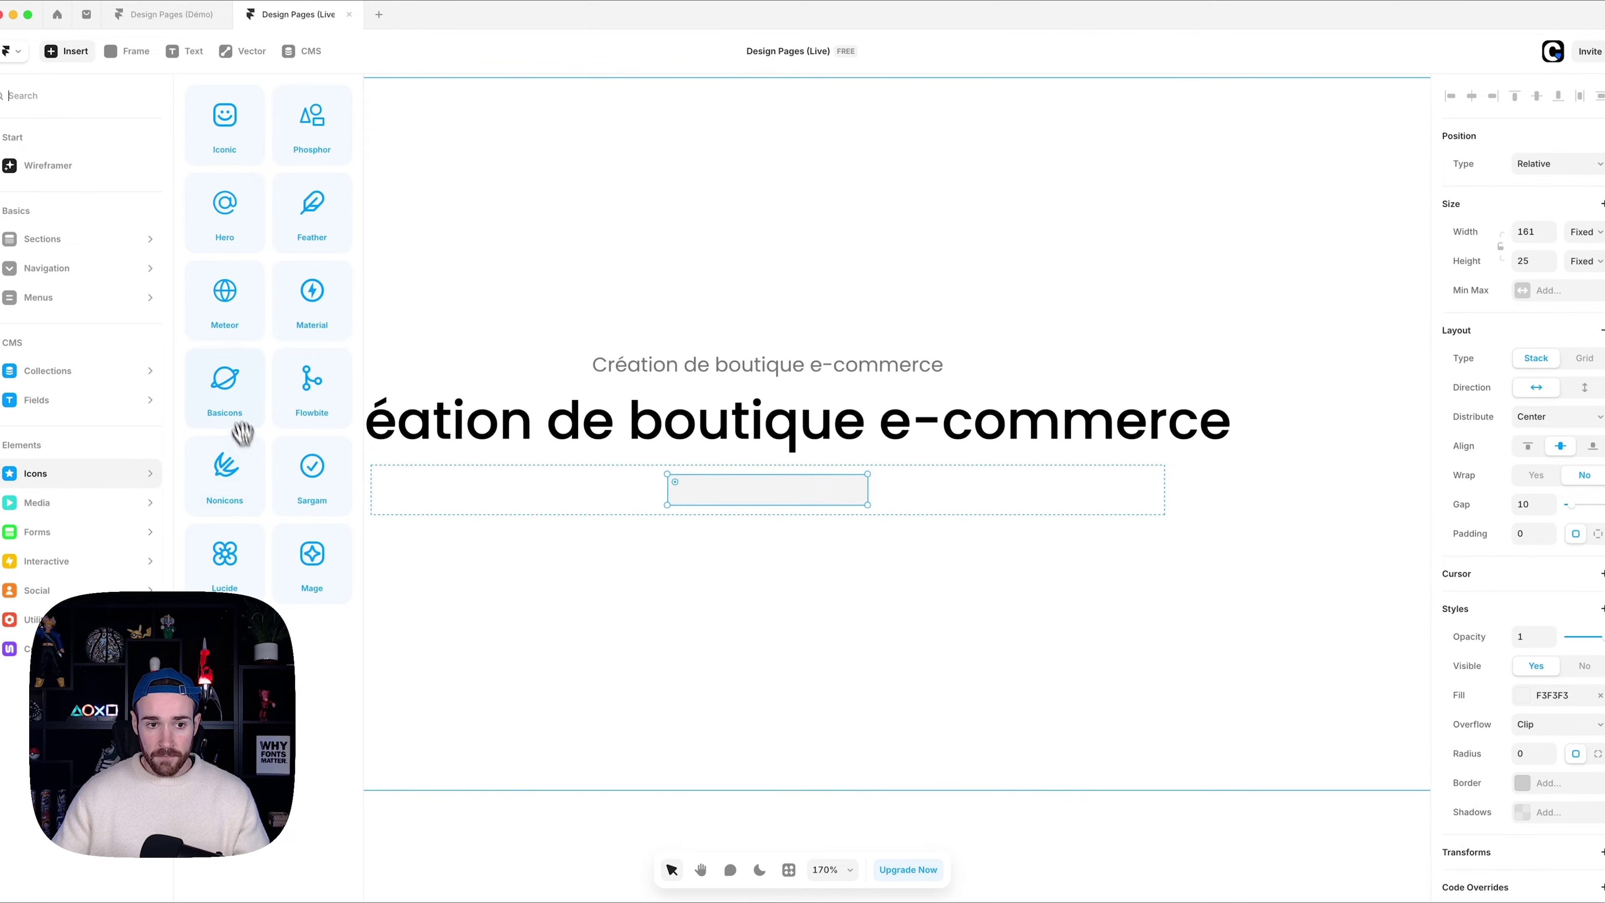
pyautogui.moveTo(228, 397); pyautogui.dragTo(712, 500)
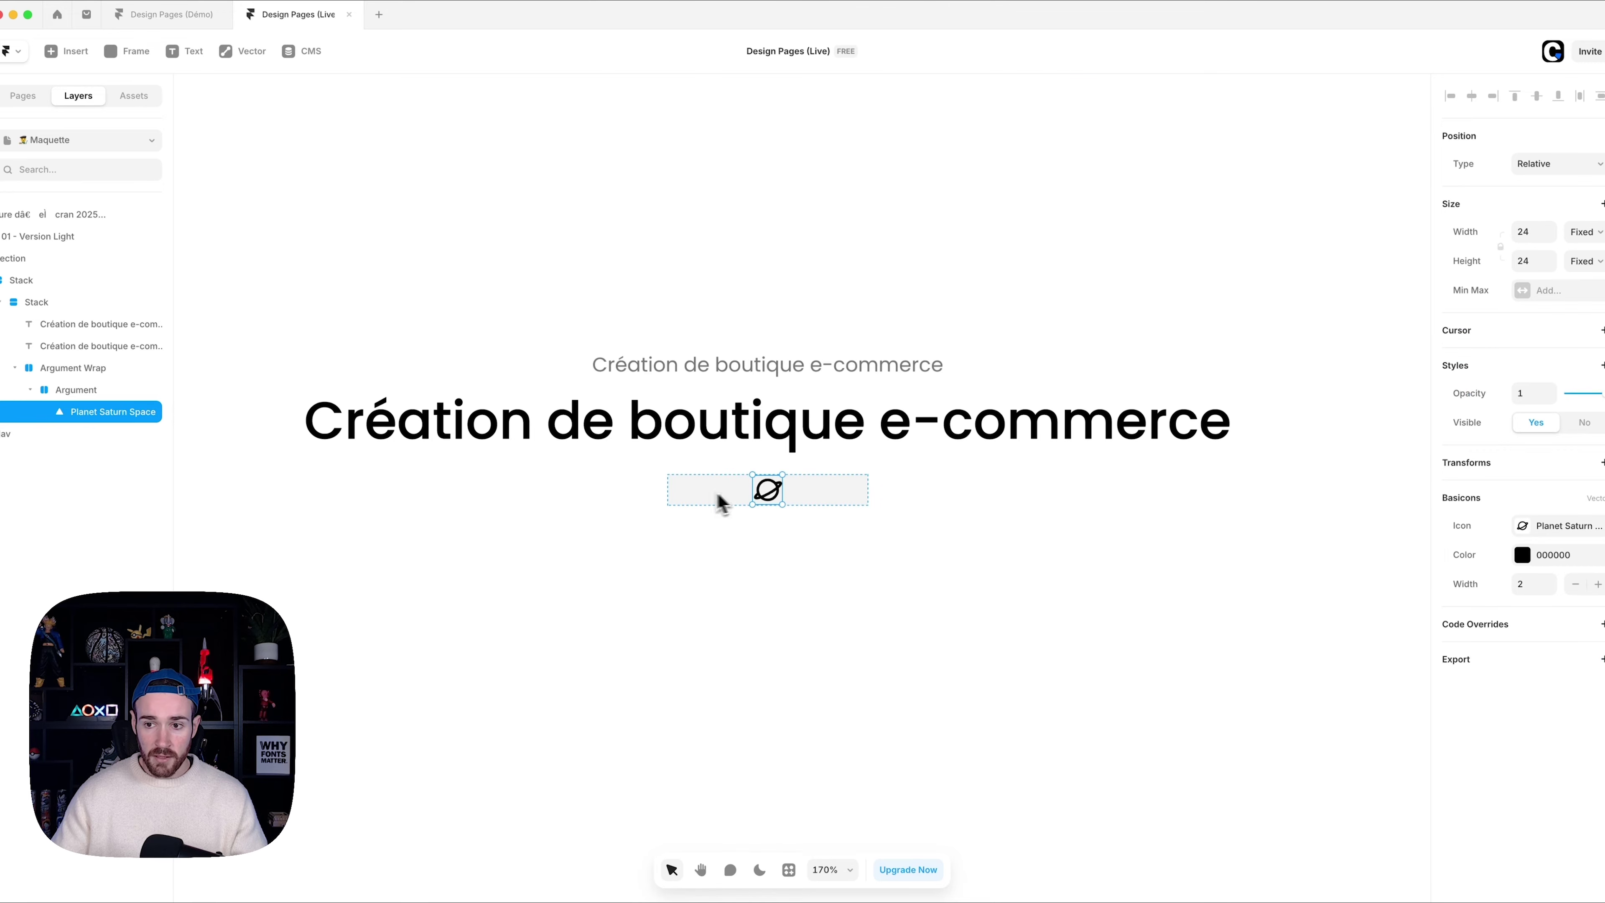
# - Change the inserted icon to the plain "Check Good" checkmark and resize it to 16 by 16
pyautogui.click(1550, 525)
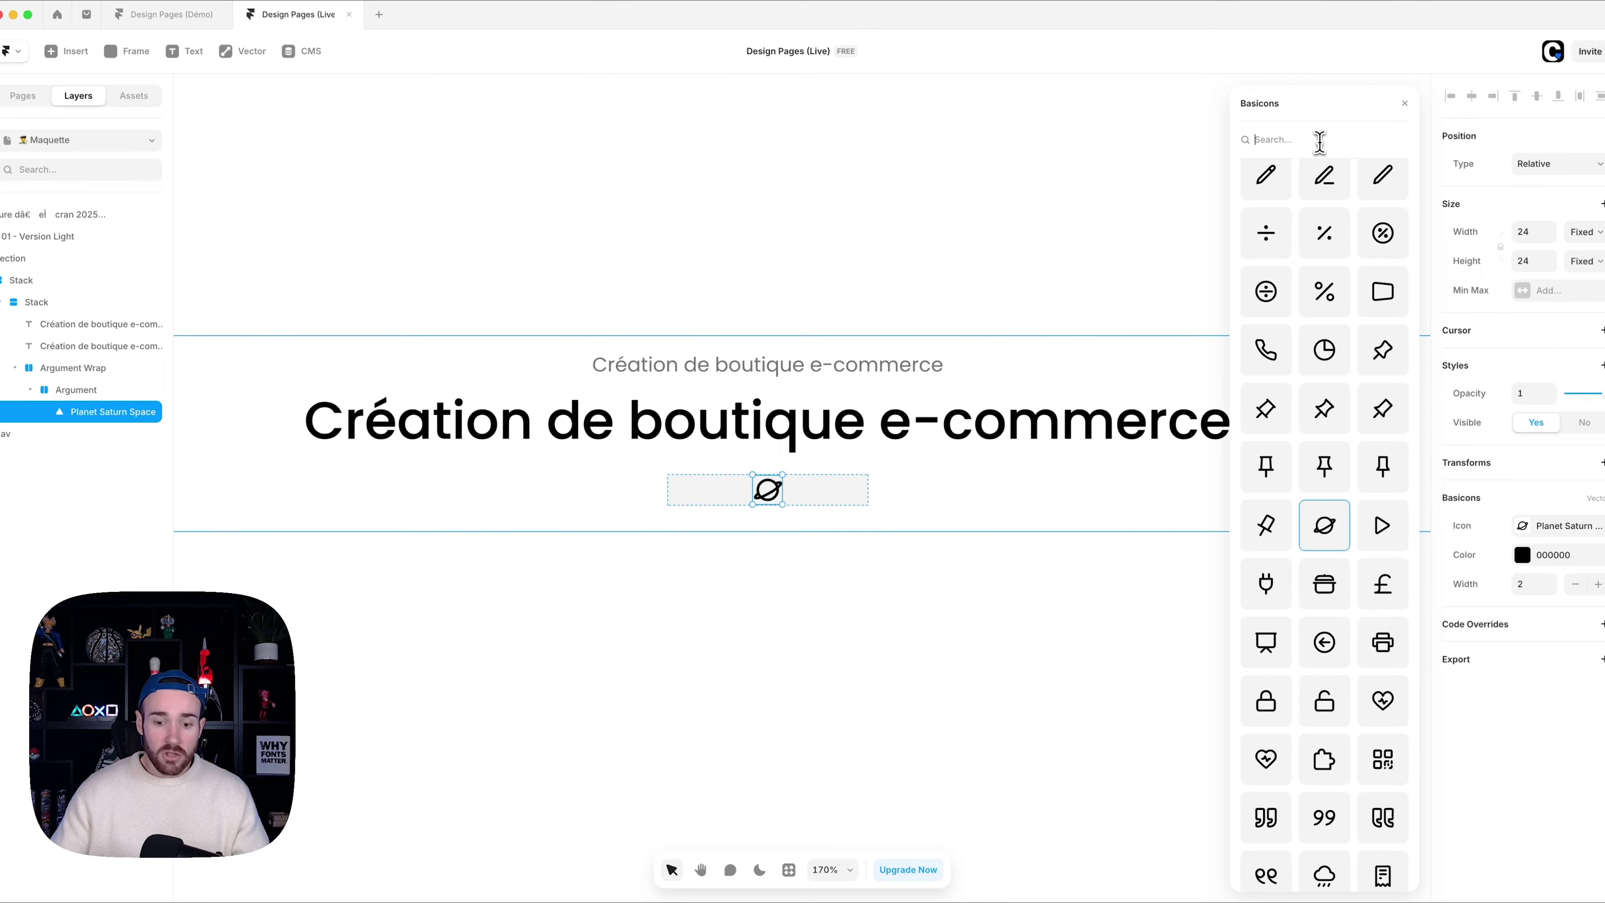
pyautogui.write('check')
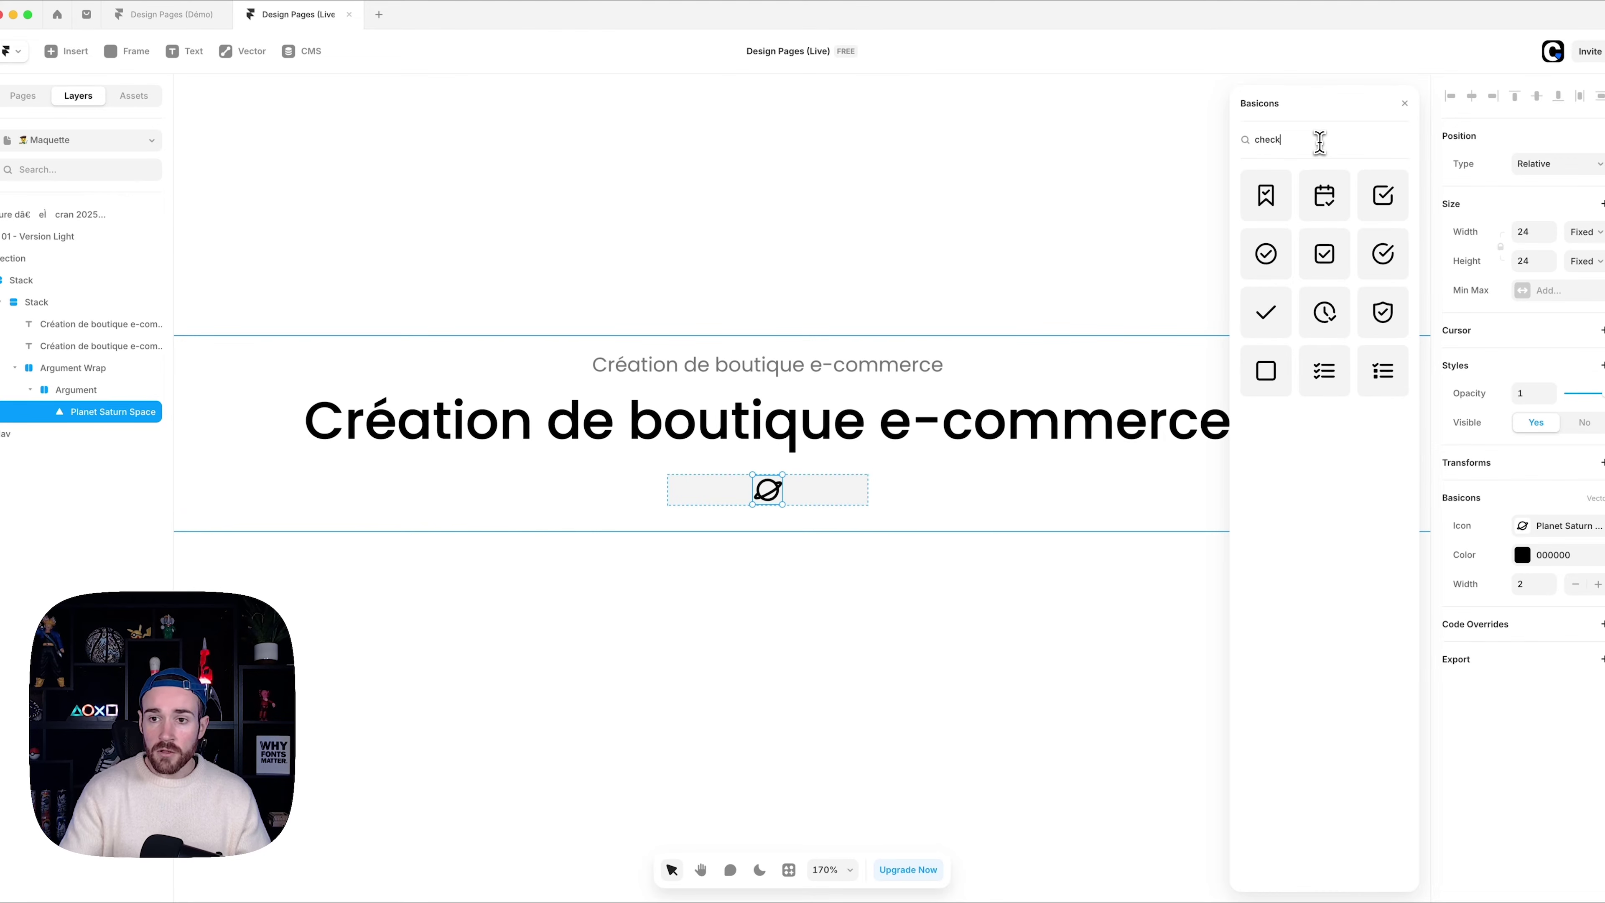
pyautogui.click(1266, 313)
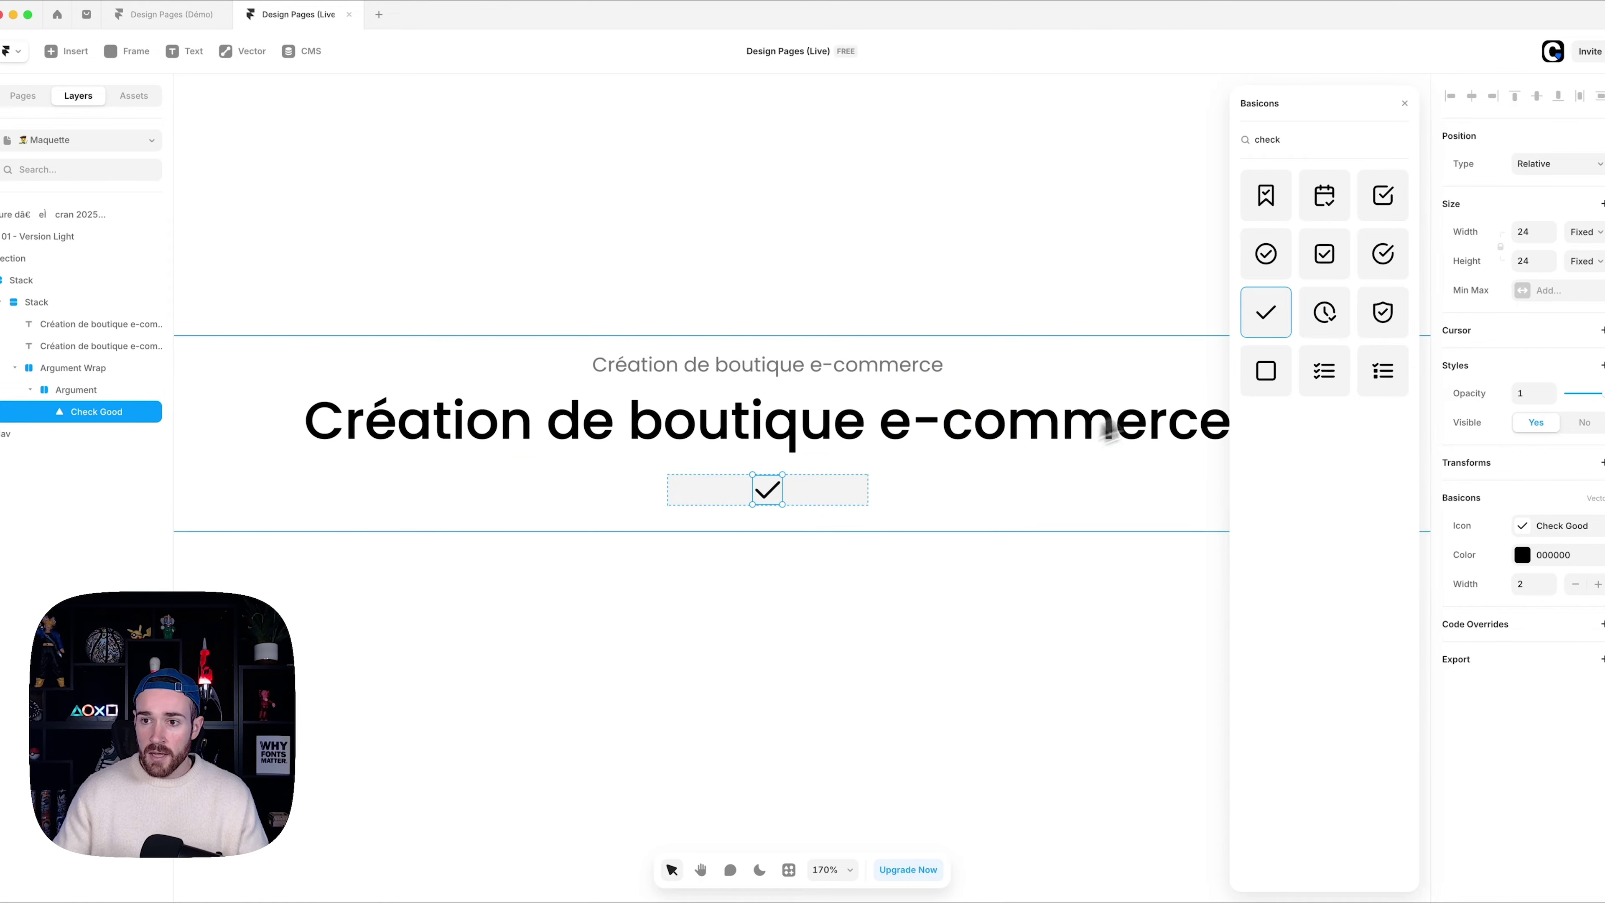
pyautogui.click(1538, 233)
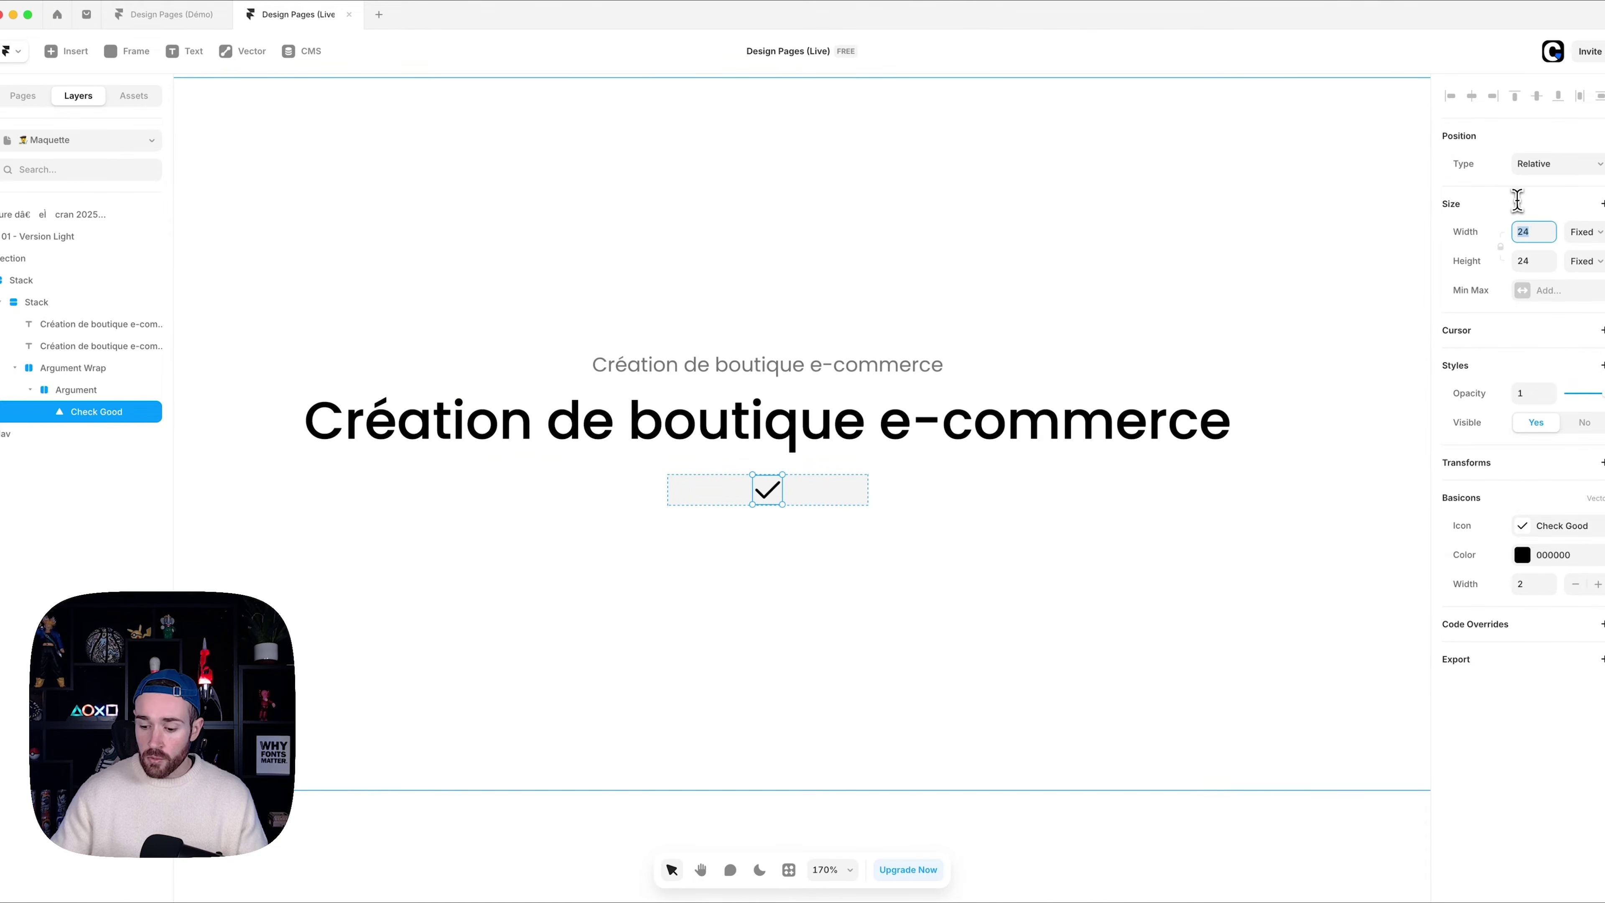
pyautogui.press('Return')
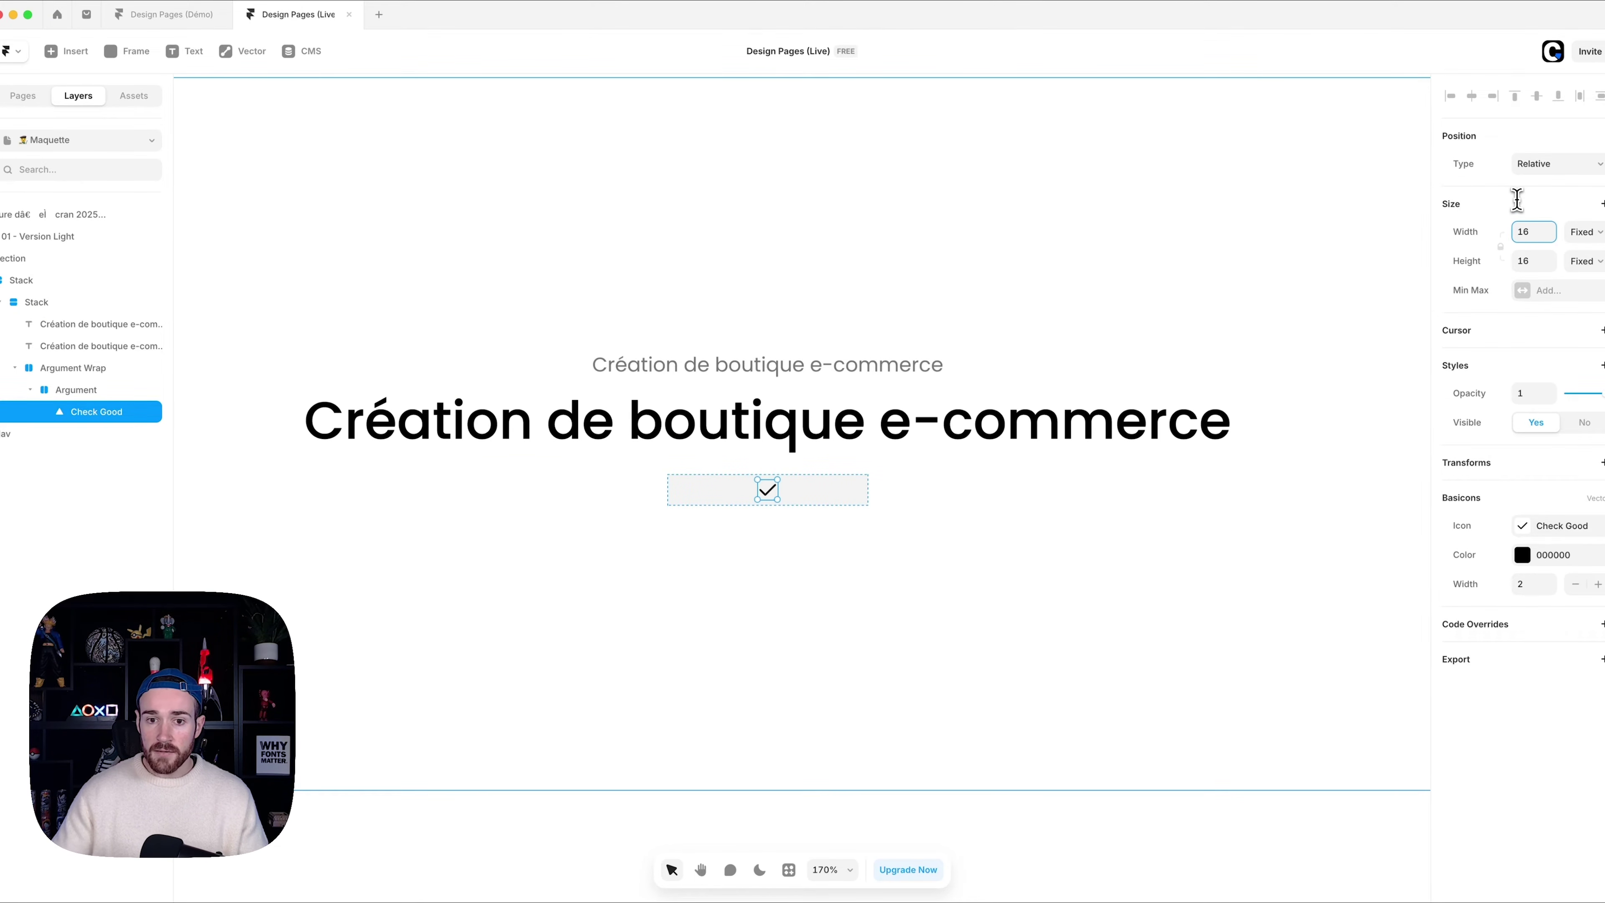
# - Add the placeholder text "dsfsq" inside the Argument stack beside the checkmark icon
pyautogui.click(845, 487)
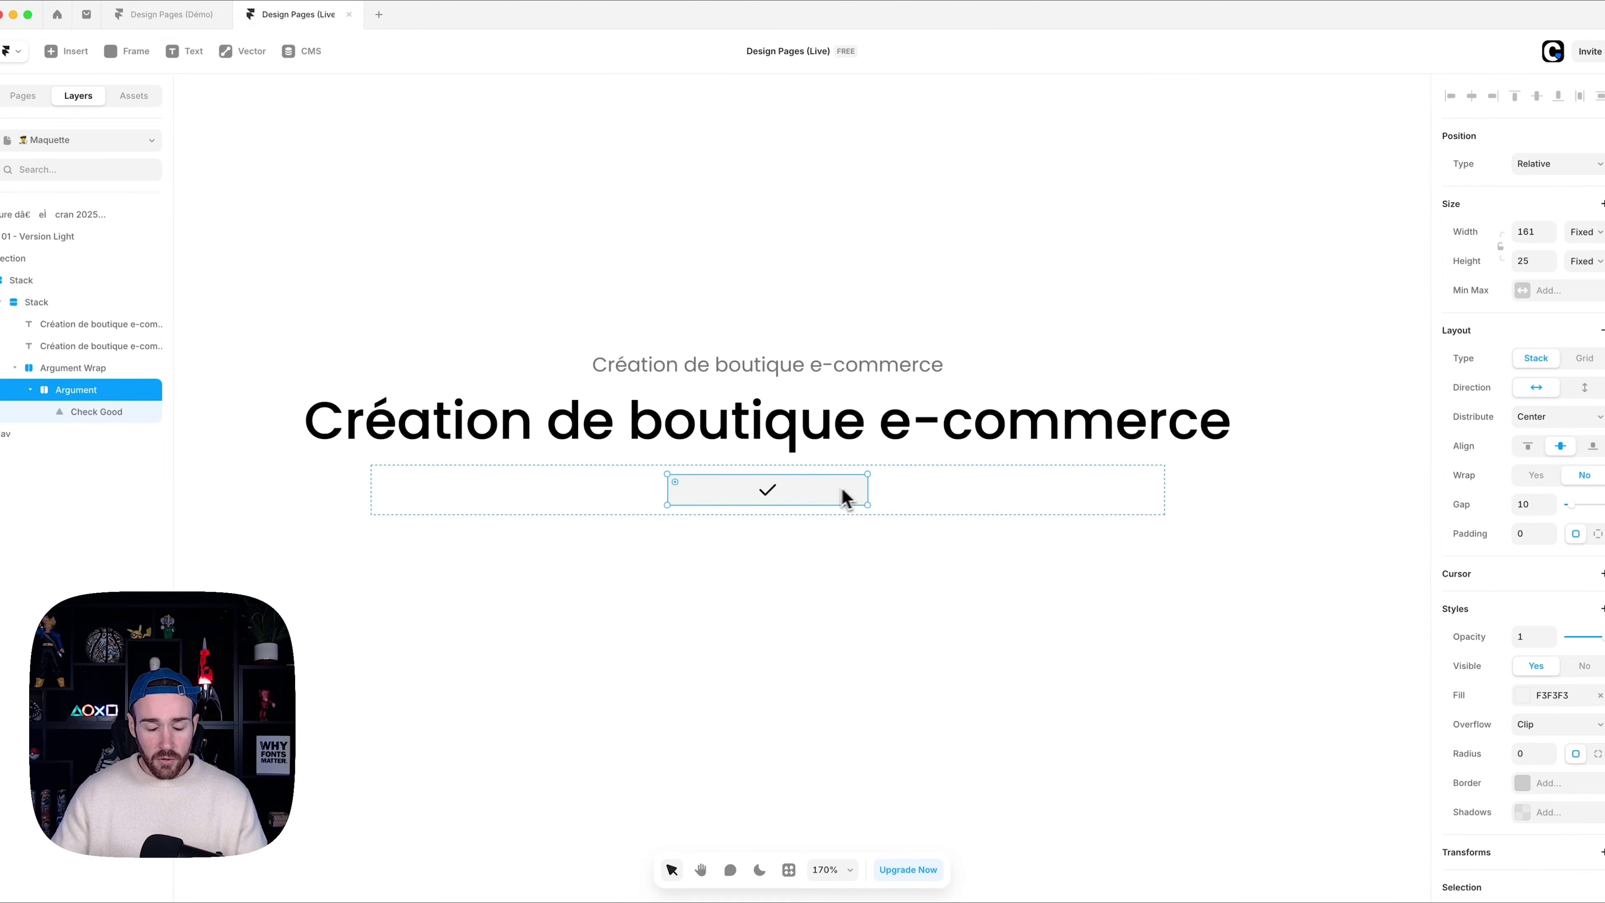
pyautogui.press('t')
pyautogui.click(804, 489)
pyautogui.write('dsfsq')
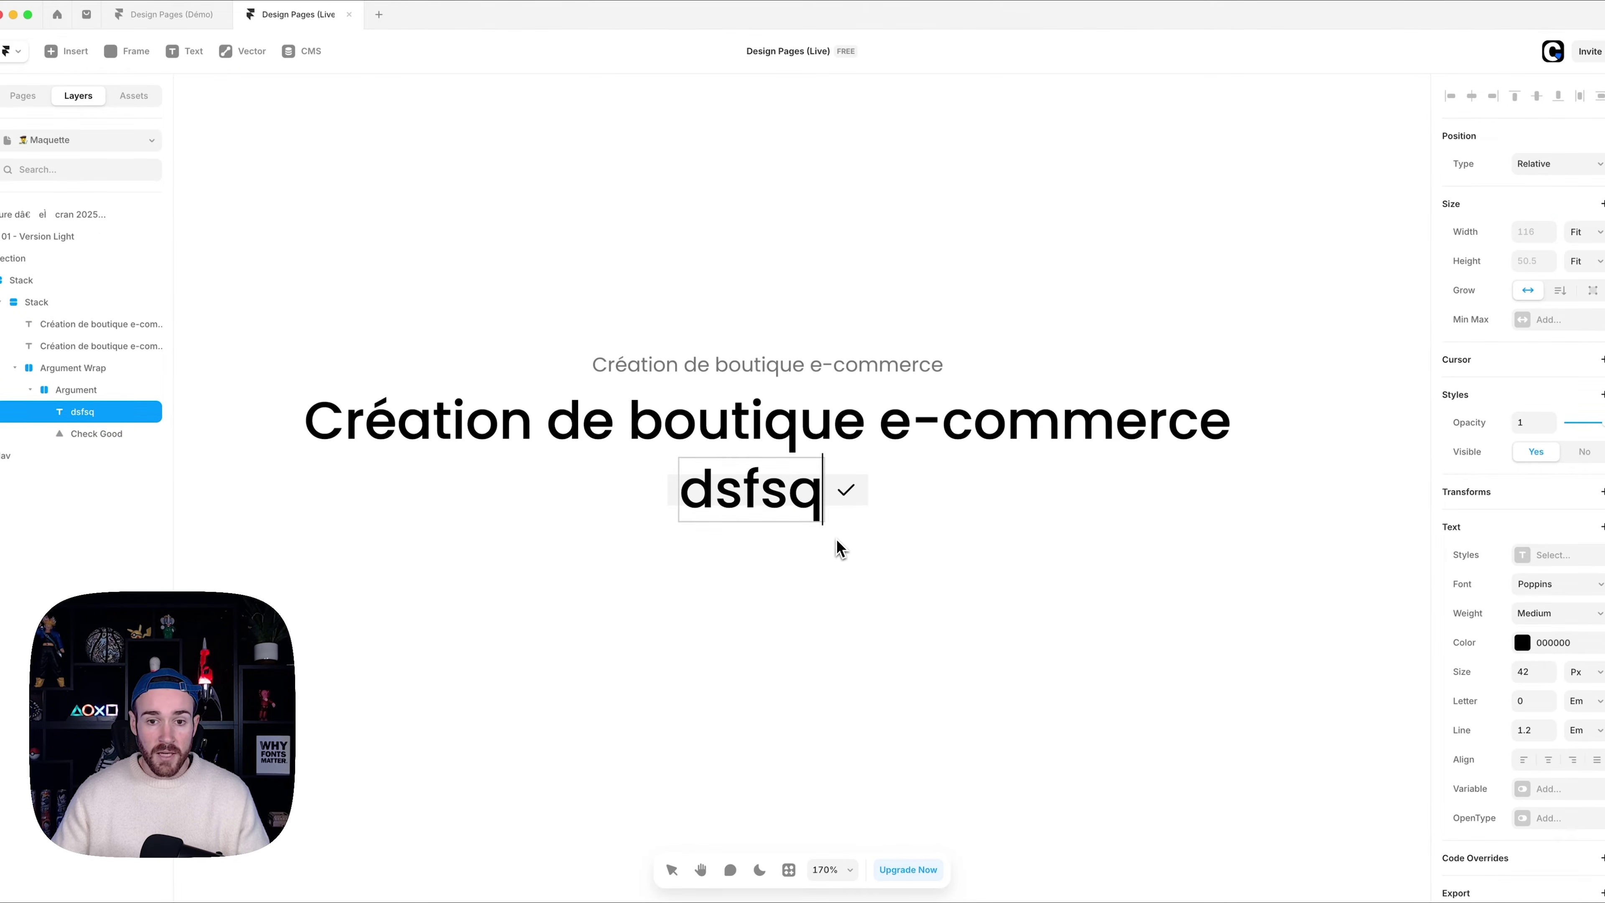
pyautogui.press('Escape')
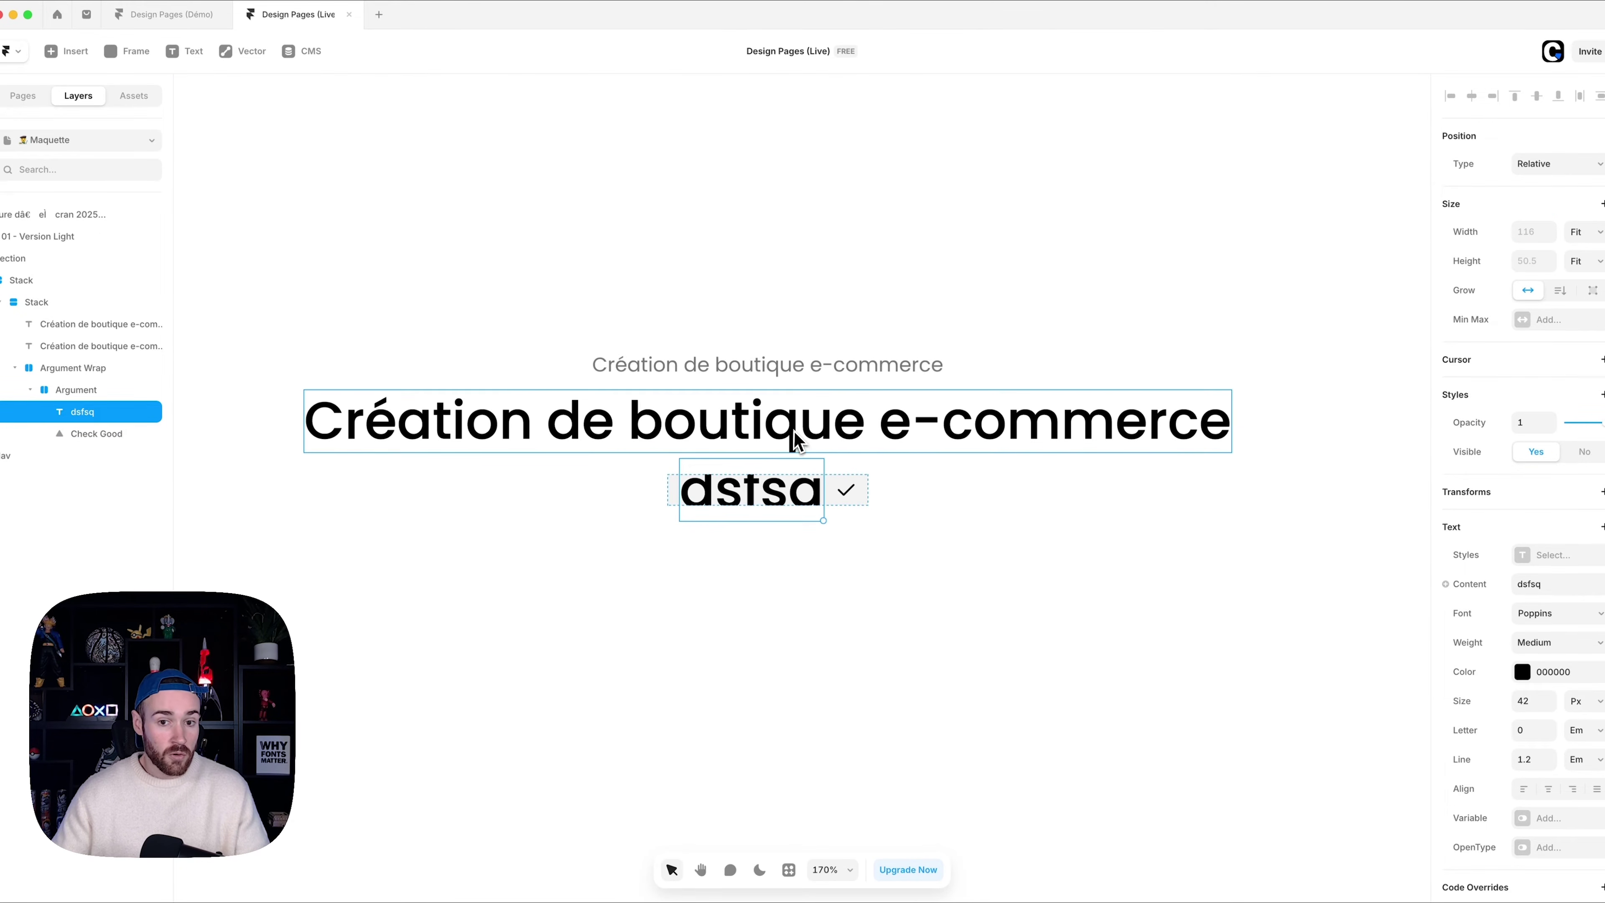
# - Style the placeholder text "dsfsq" as Inter Regular at size 16 and place it after the checkmark icon
pyautogui.click(1535, 702)
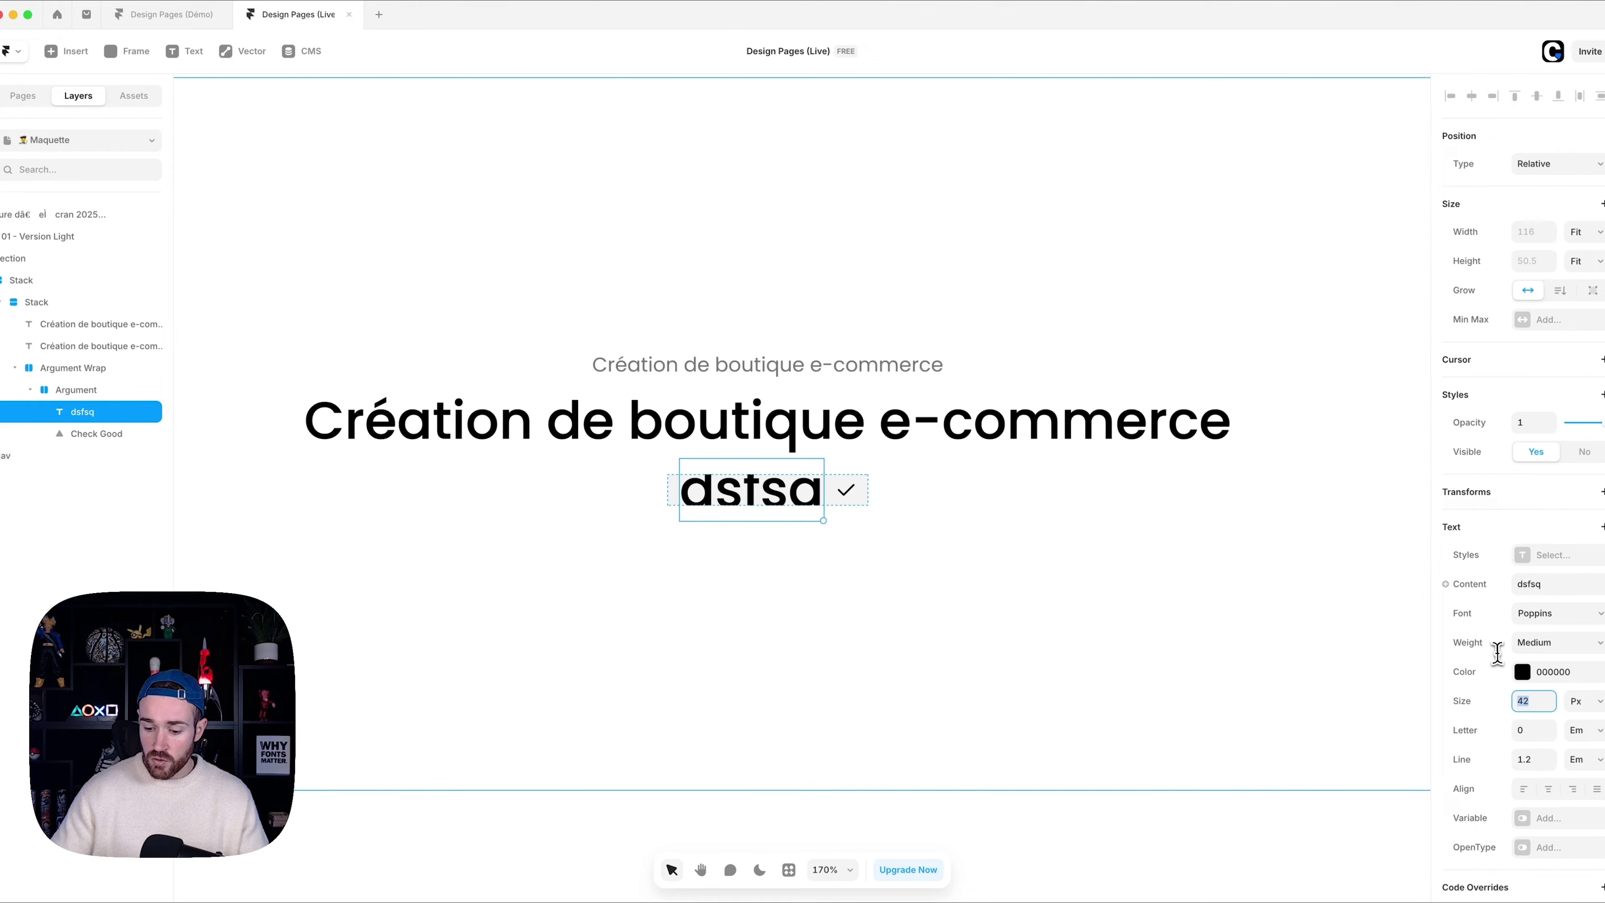
pyautogui.write('16')
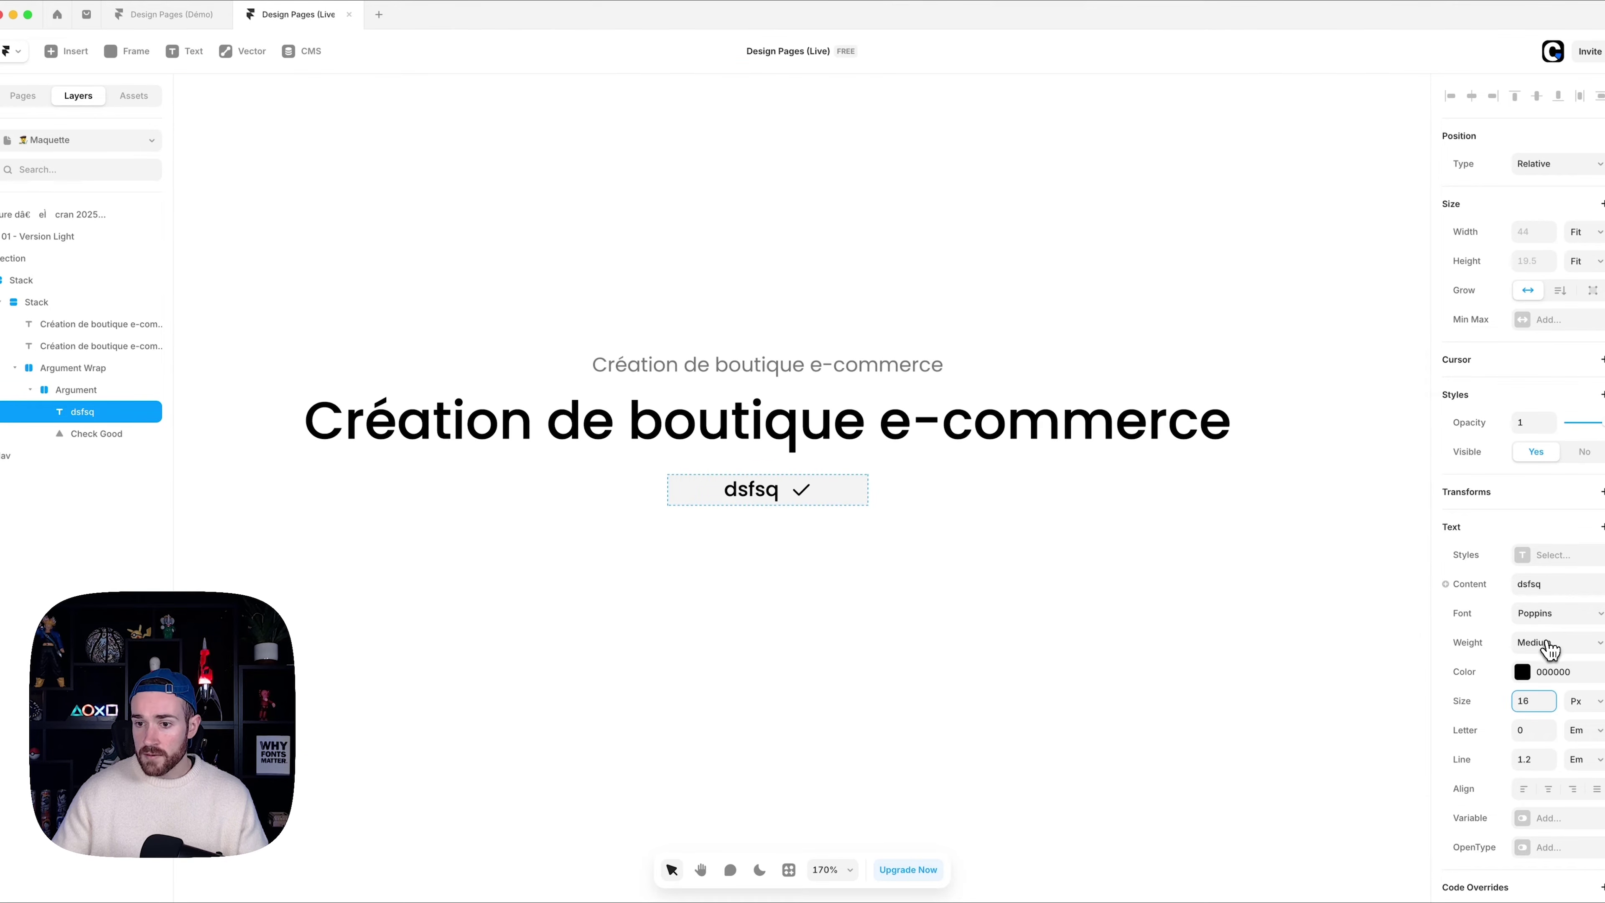
pyautogui.click(1548, 645)
pyautogui.click(1542, 611)
pyautogui.click(1545, 613)
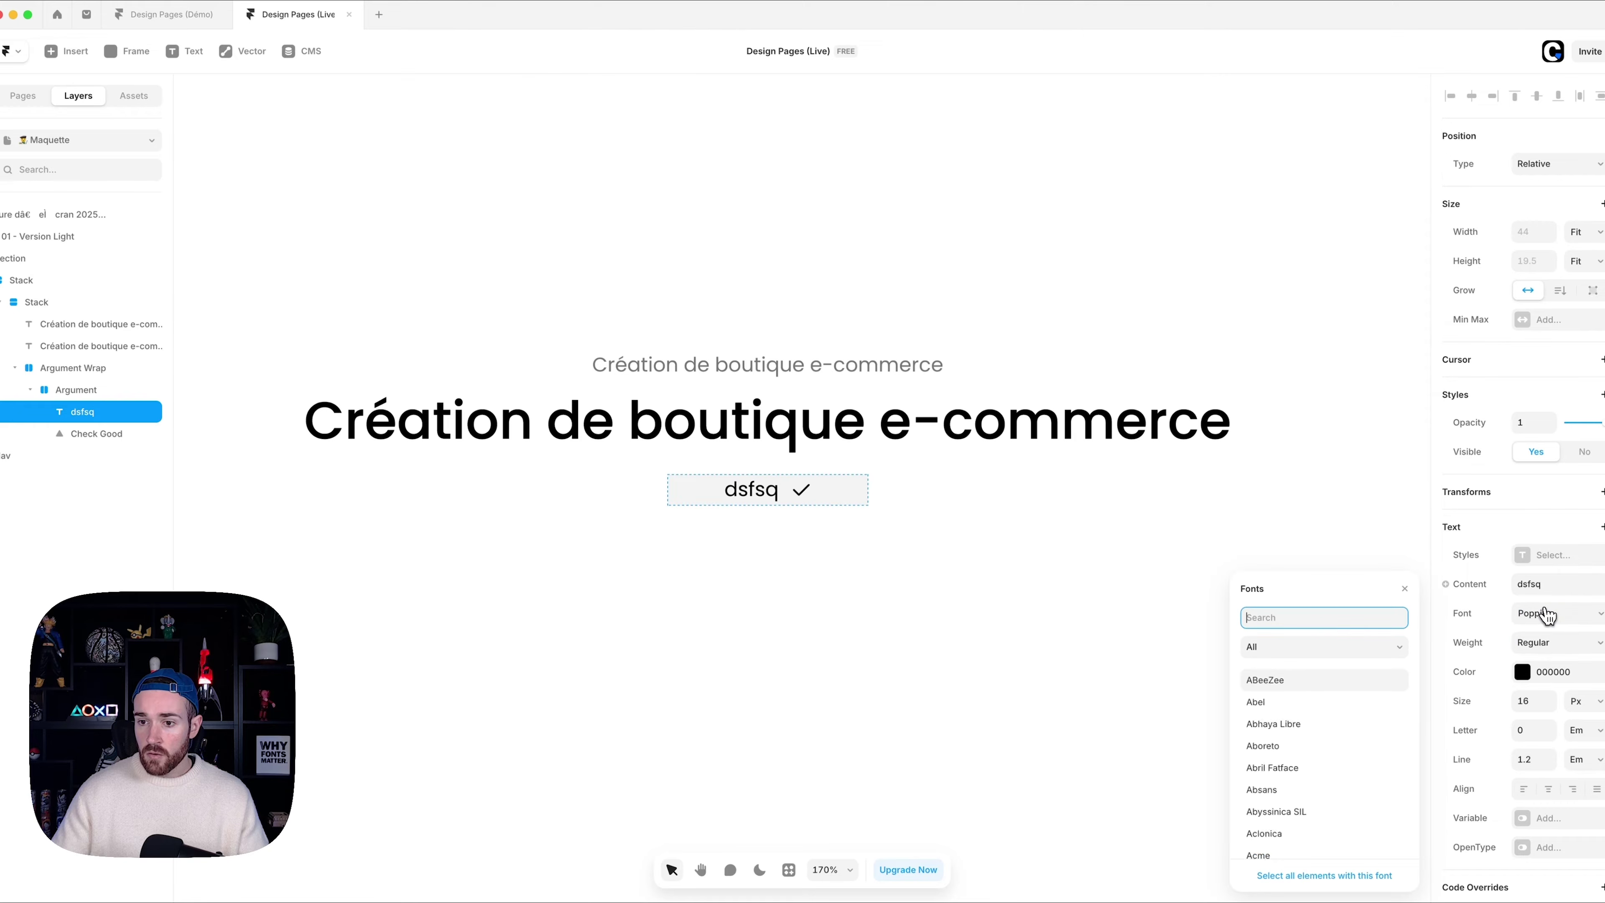
pyautogui.write('inter')
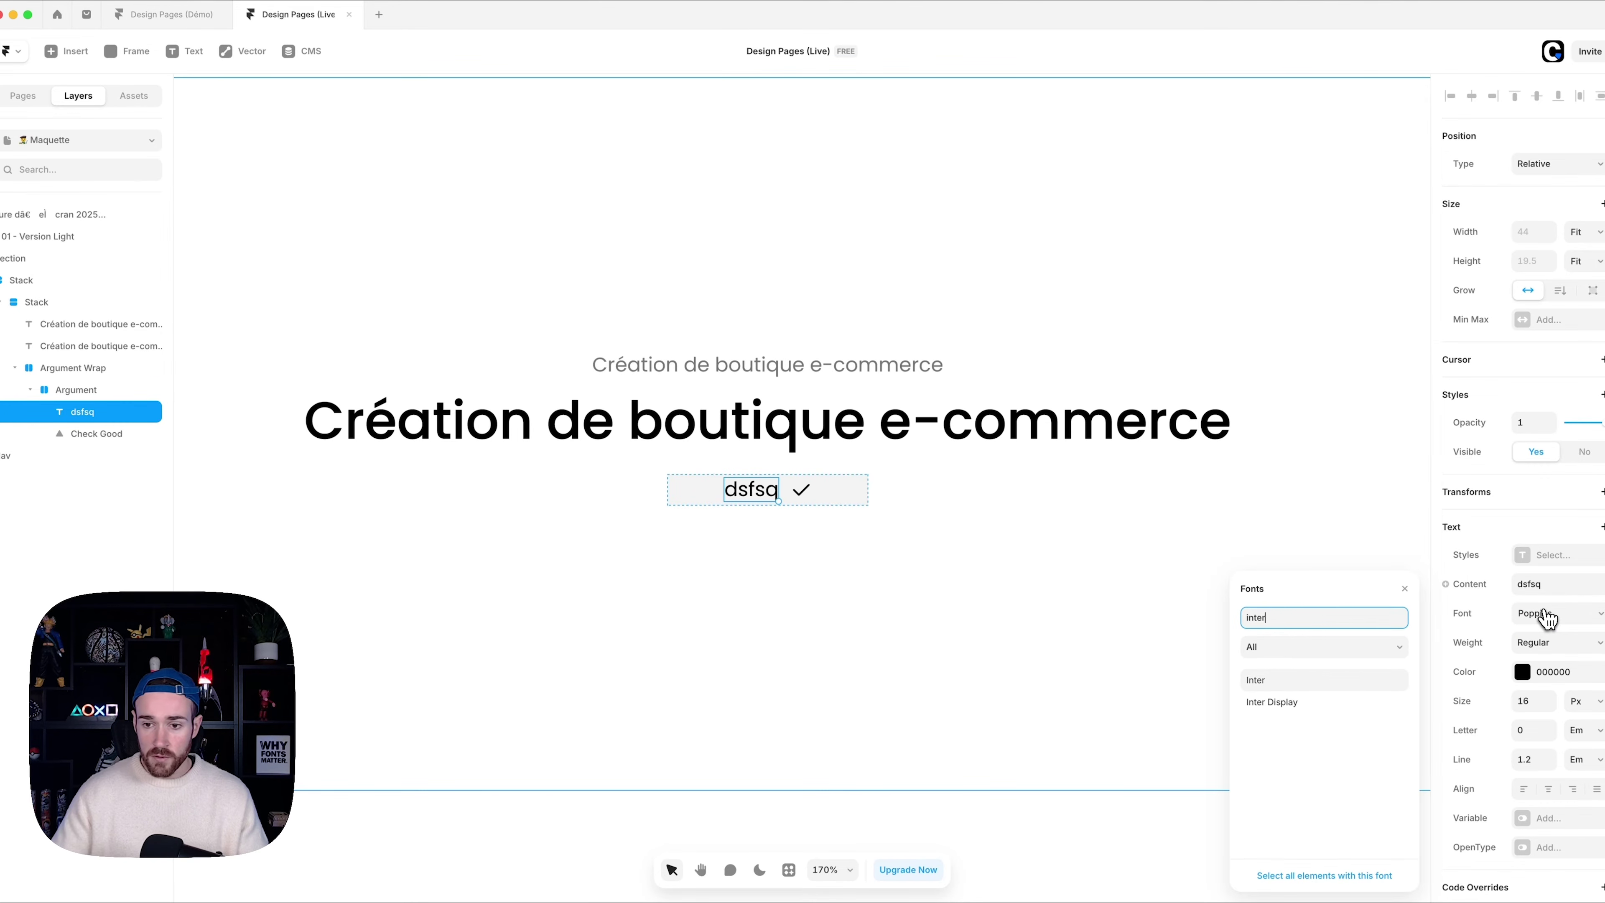
pyautogui.click(1388, 682)
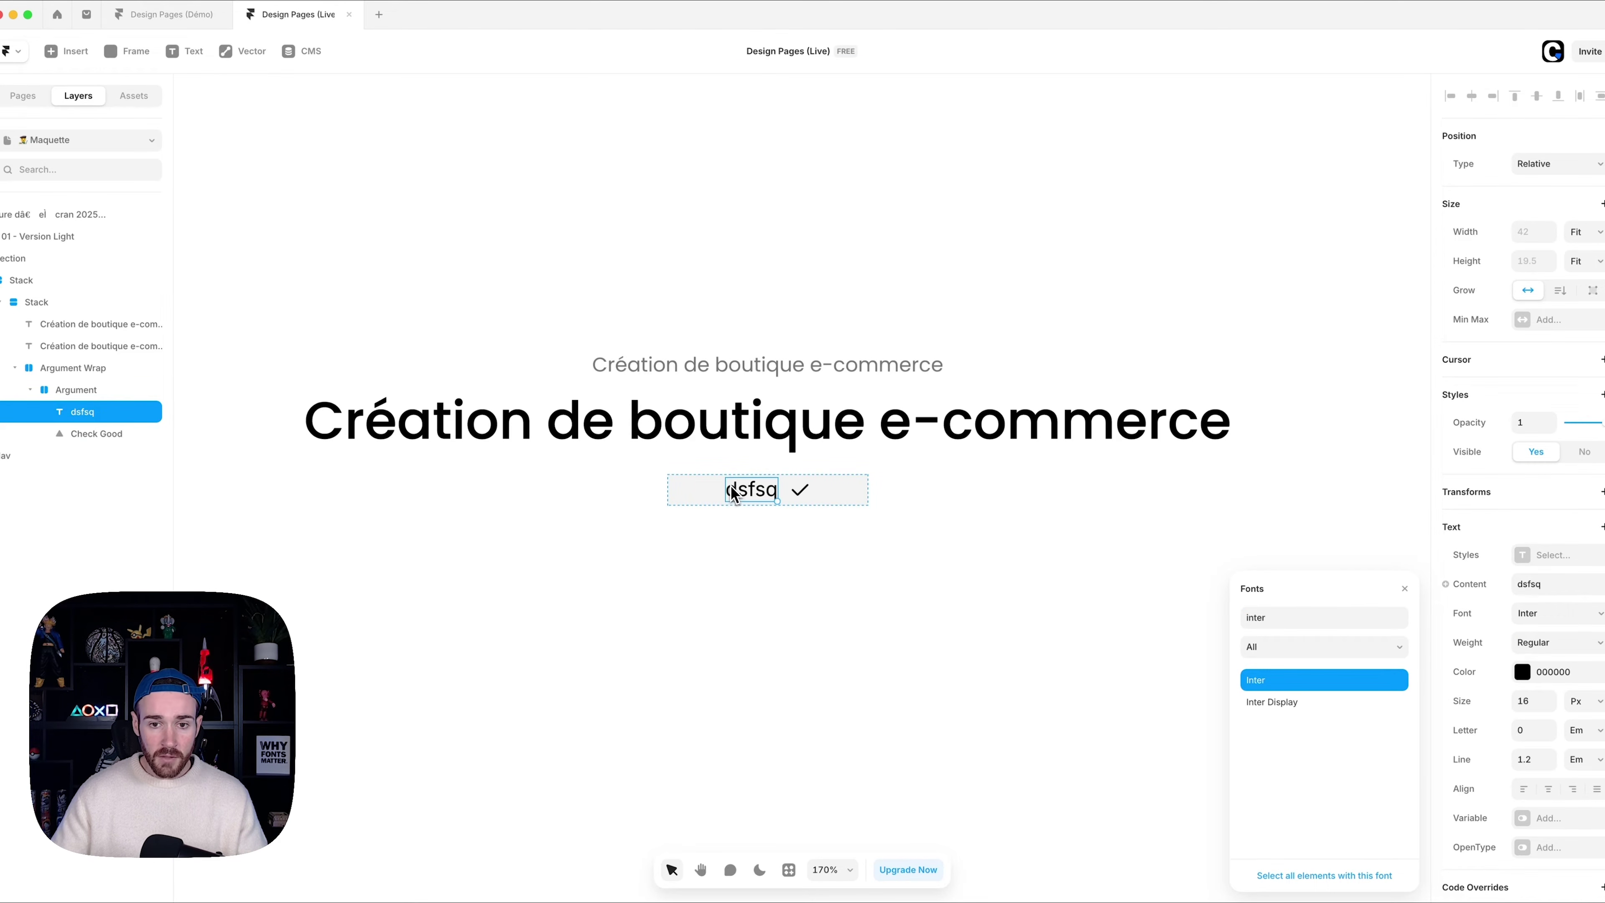
pyautogui.moveTo(734, 495); pyautogui.dragTo(827, 506)
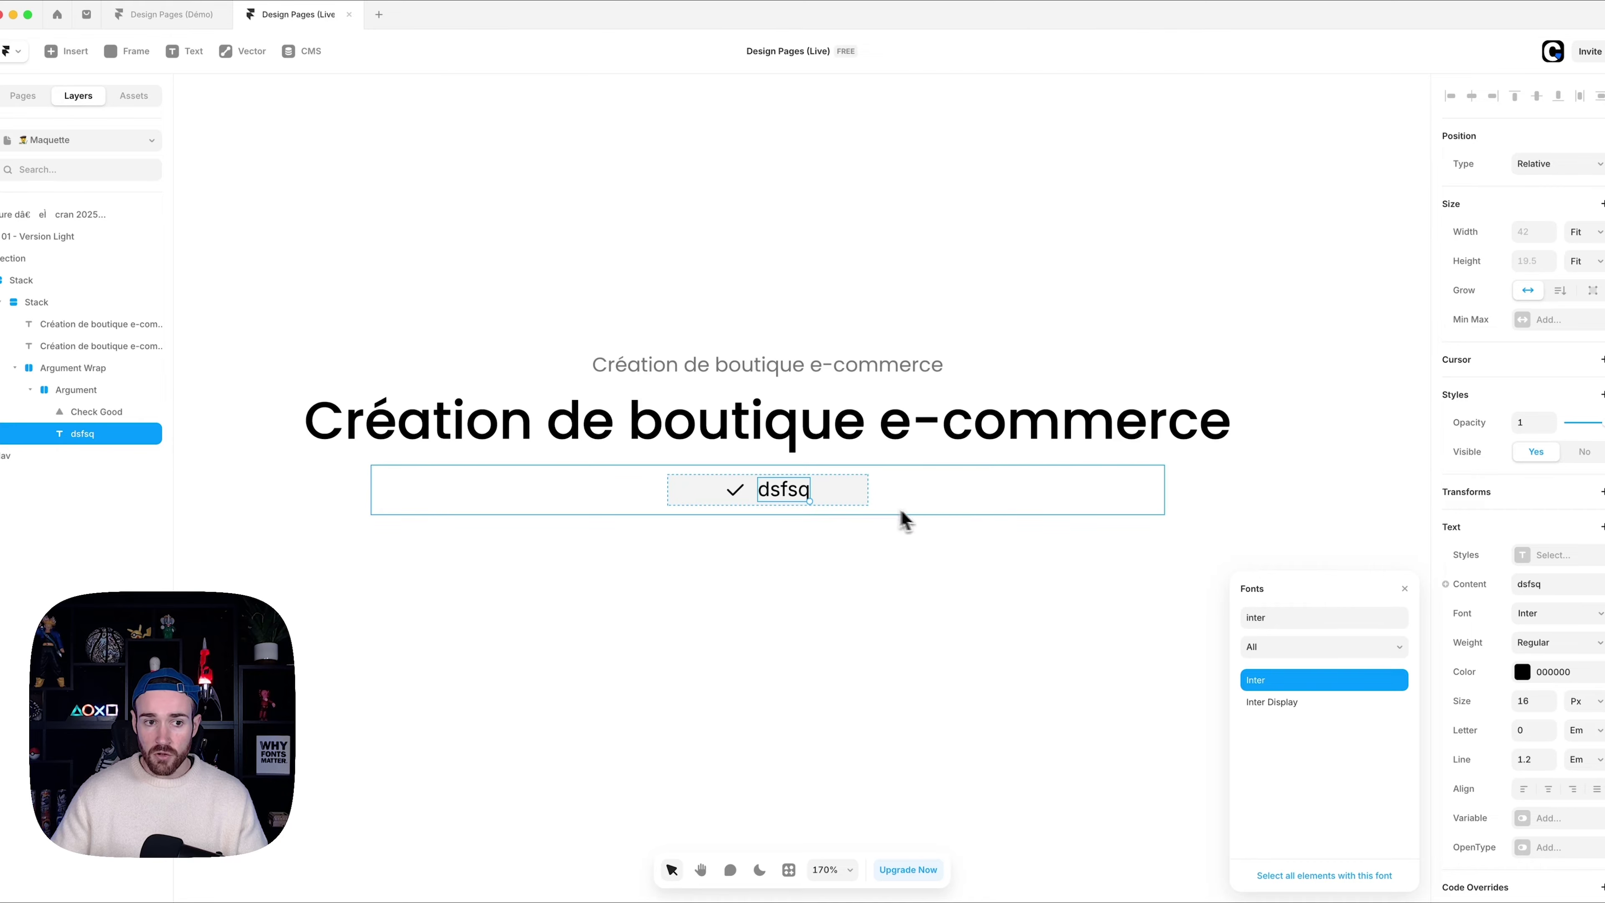
# - Replace the placeholder text beside the checkmark with "Axé CRO", matching the first argument in the reference hero
pyautogui.moveTo(176, 153); pyautogui.dragTo(286, 166)
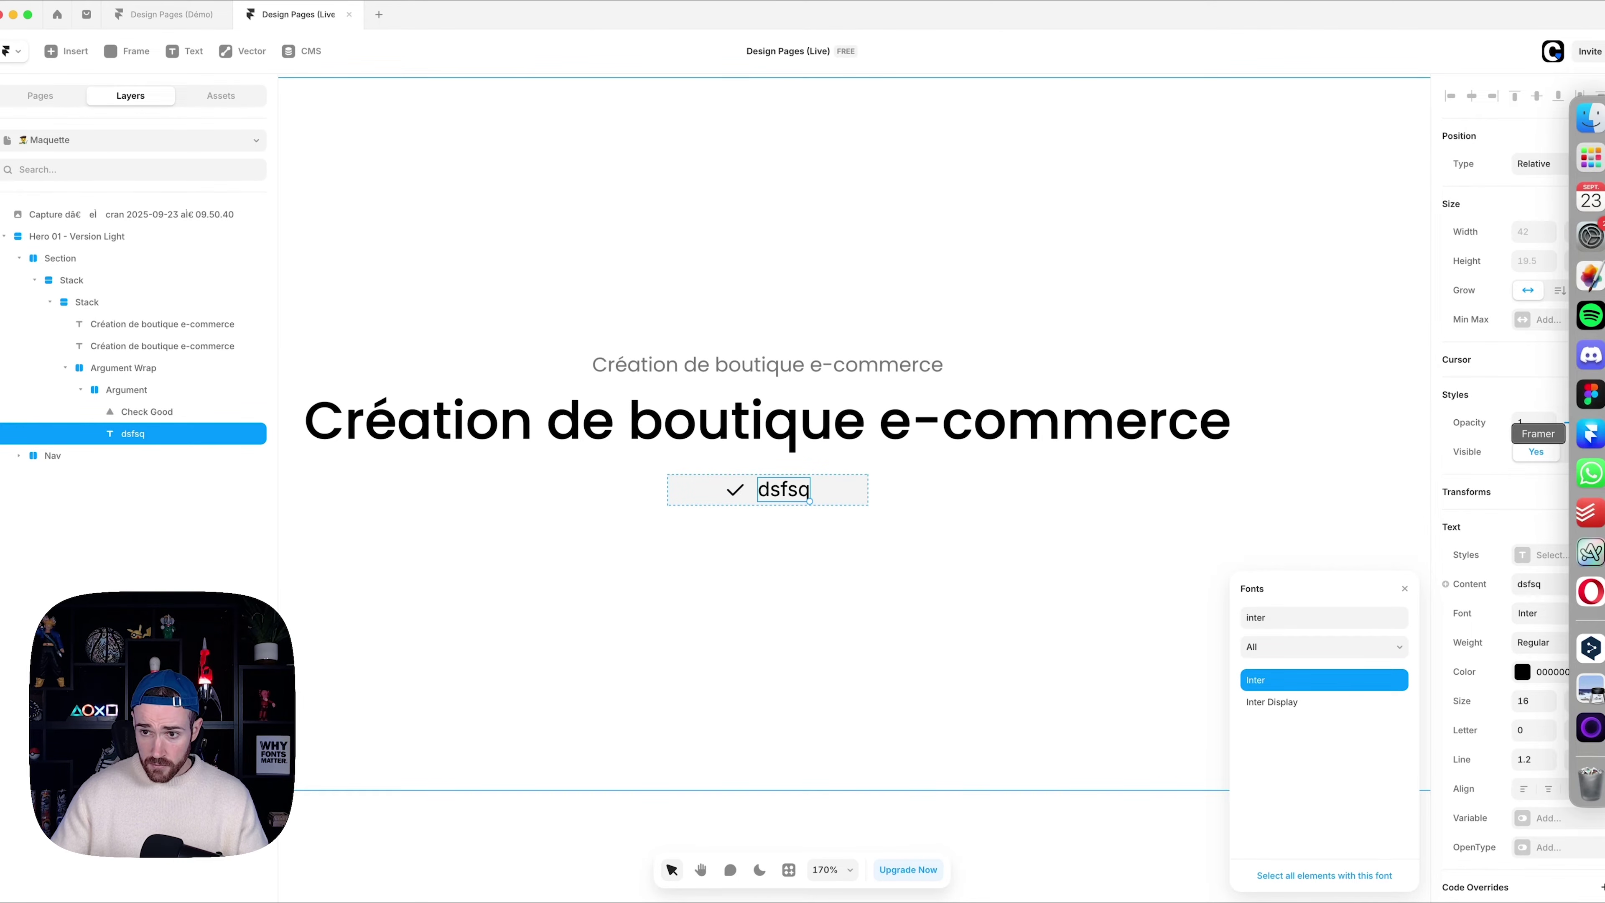
pyautogui.hscroll(3, 1090, 399)
pyautogui.scroll(-5, 1090, 399)
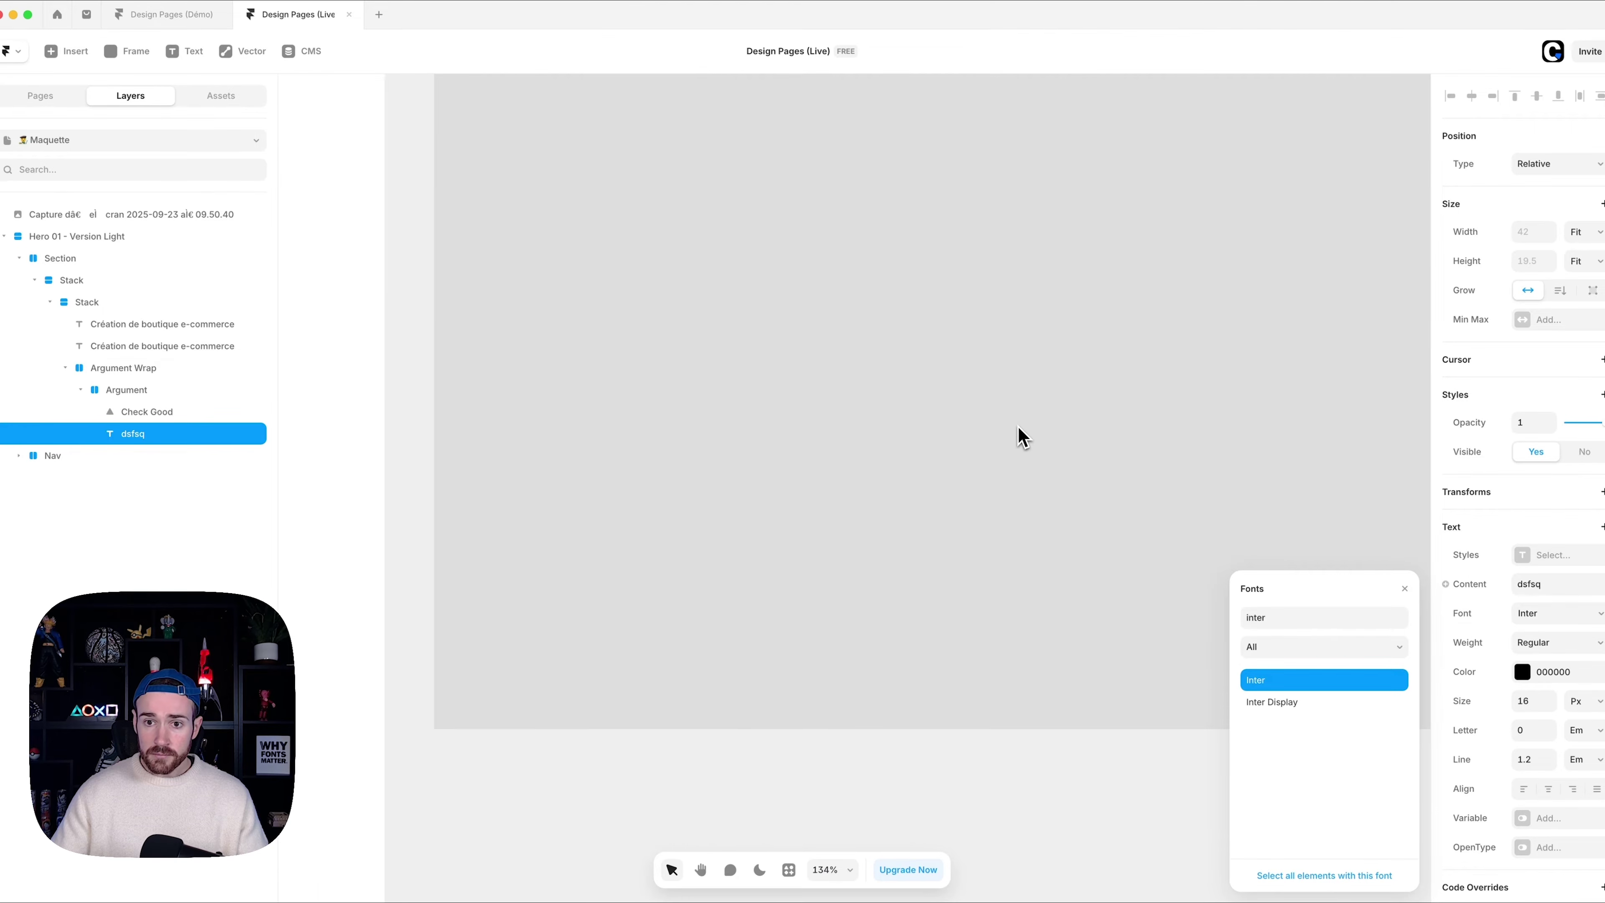
pyautogui.scroll(2, 1019, 316)
pyautogui.hscroll(-5, 821, 442)
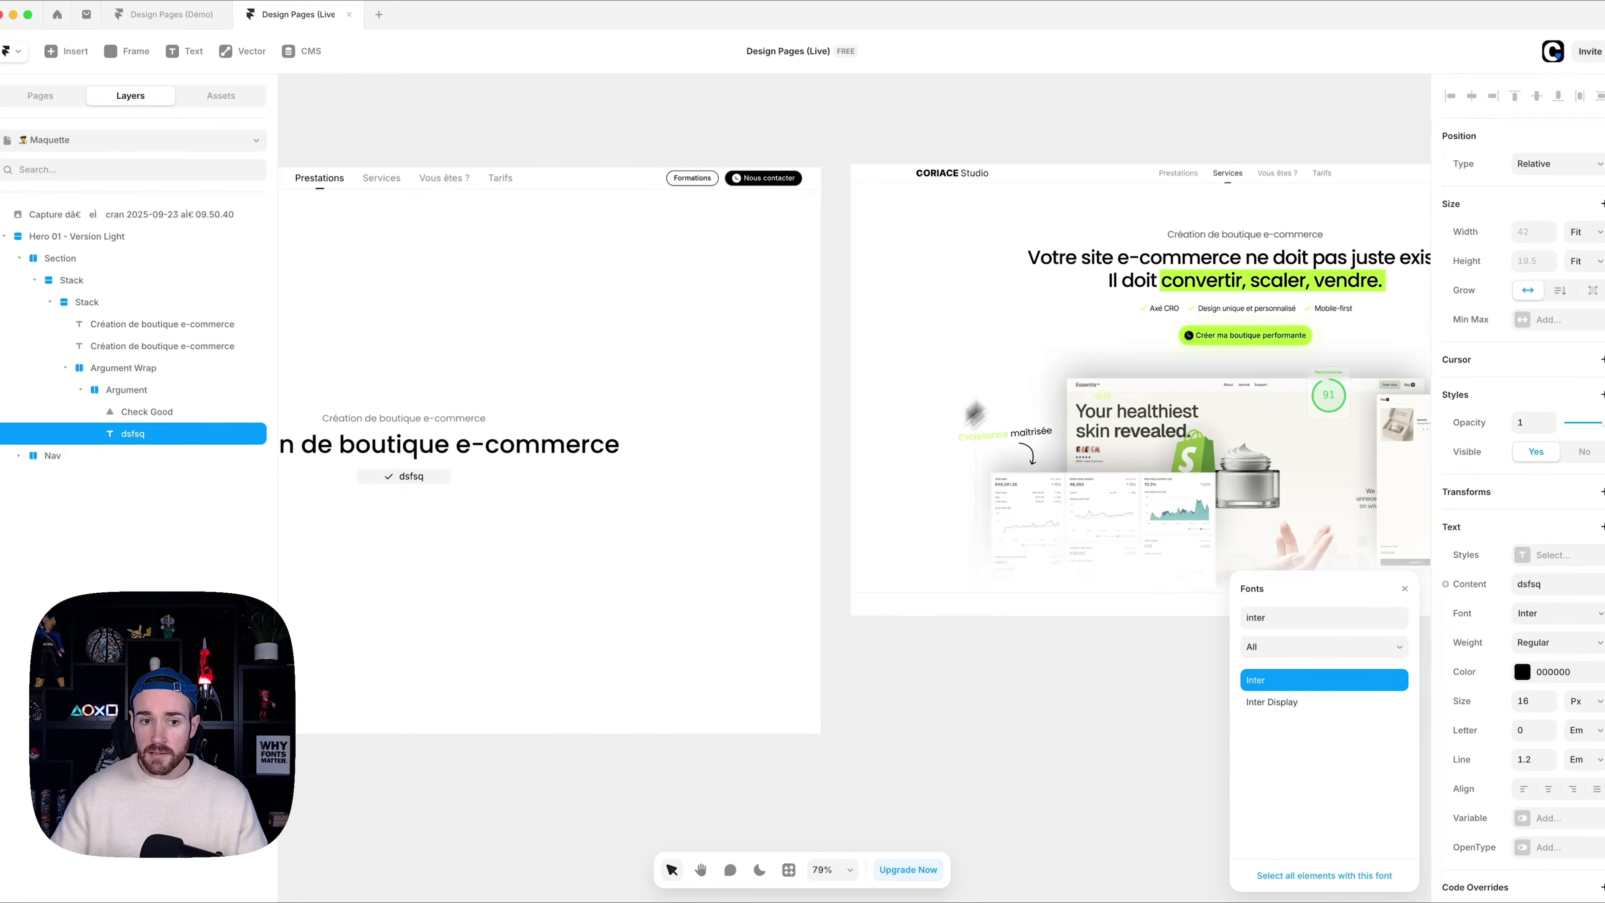
pyautogui.doubleClick(605, 476)
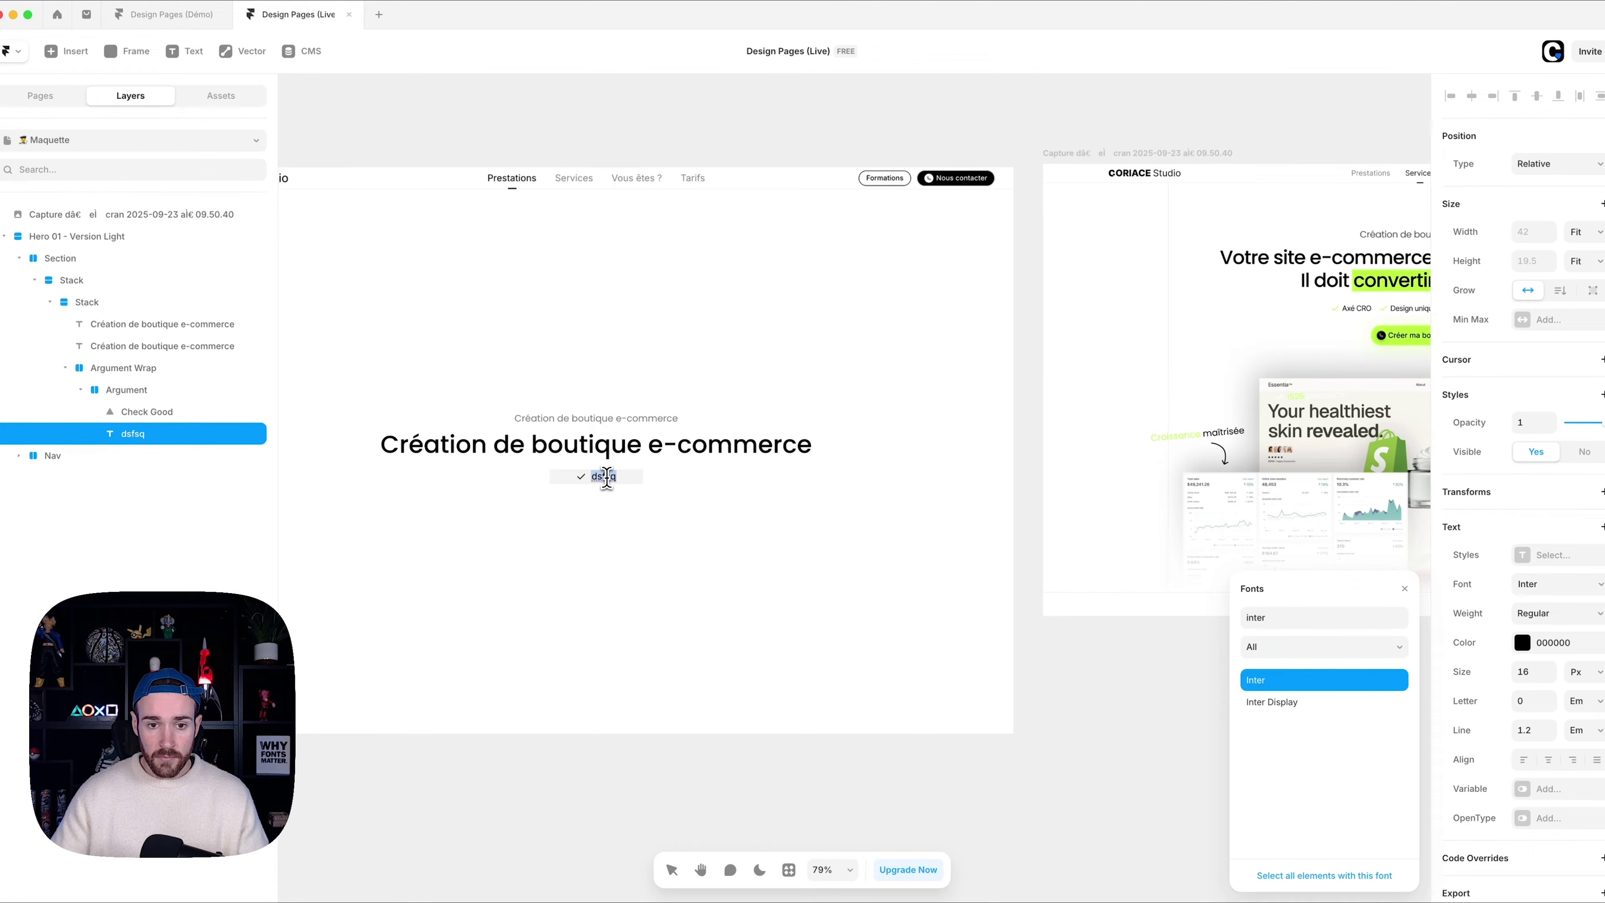
pyautogui.write('Axé CRO')
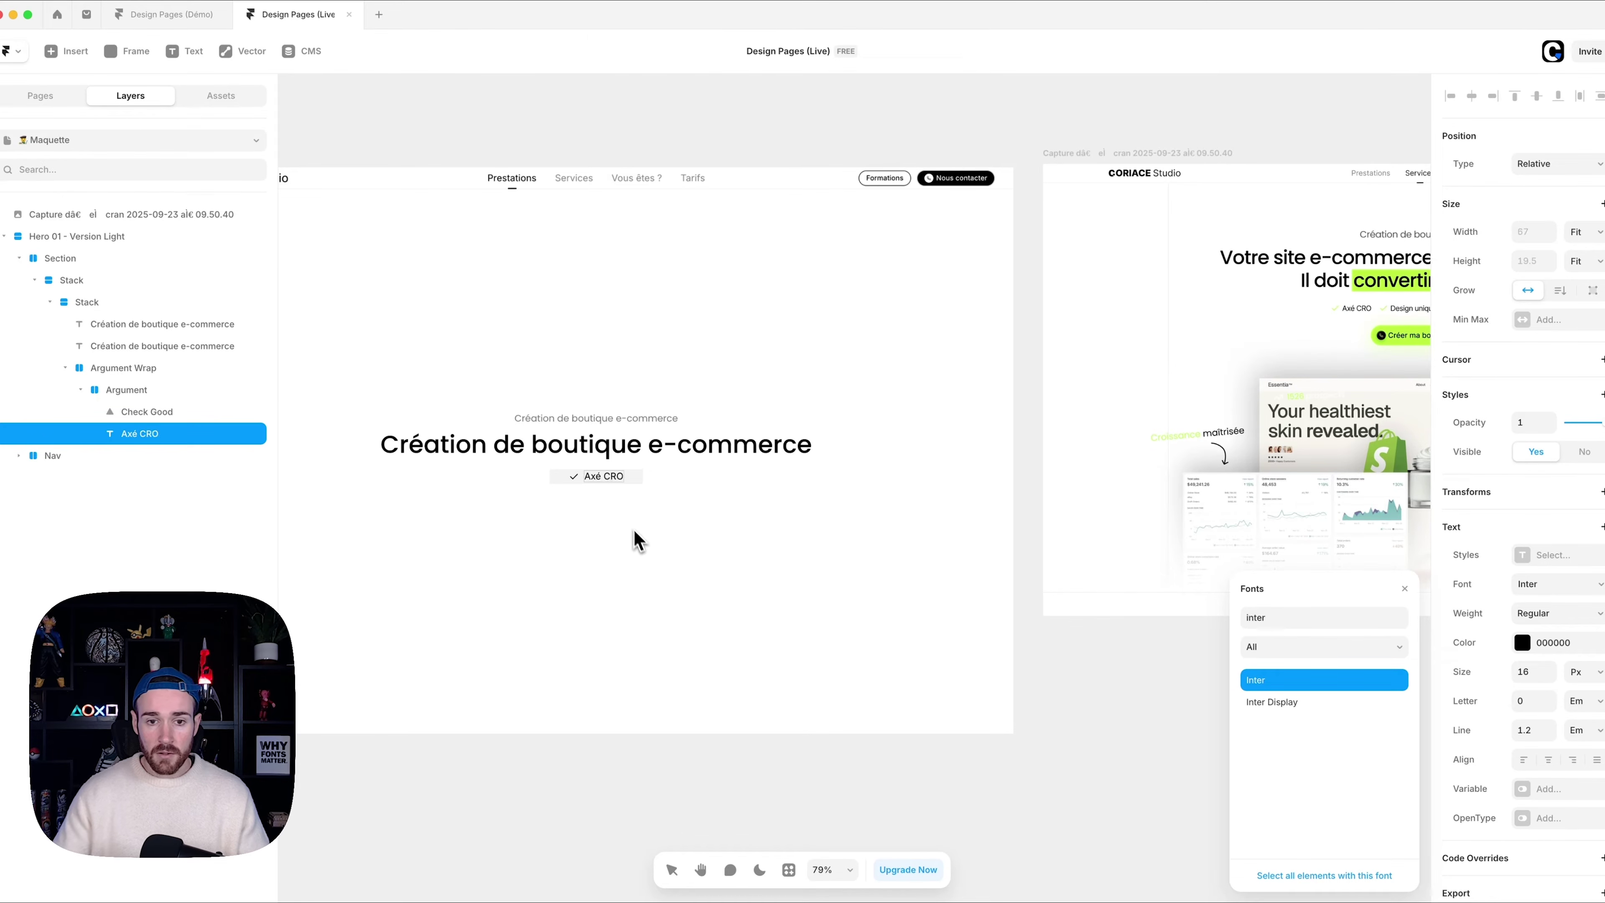
pyautogui.press('Escape')
# - Set the Argument stack's width and height to fit its content and remove its F3F3F3 fill
pyautogui.scroll(1, 634, 541)
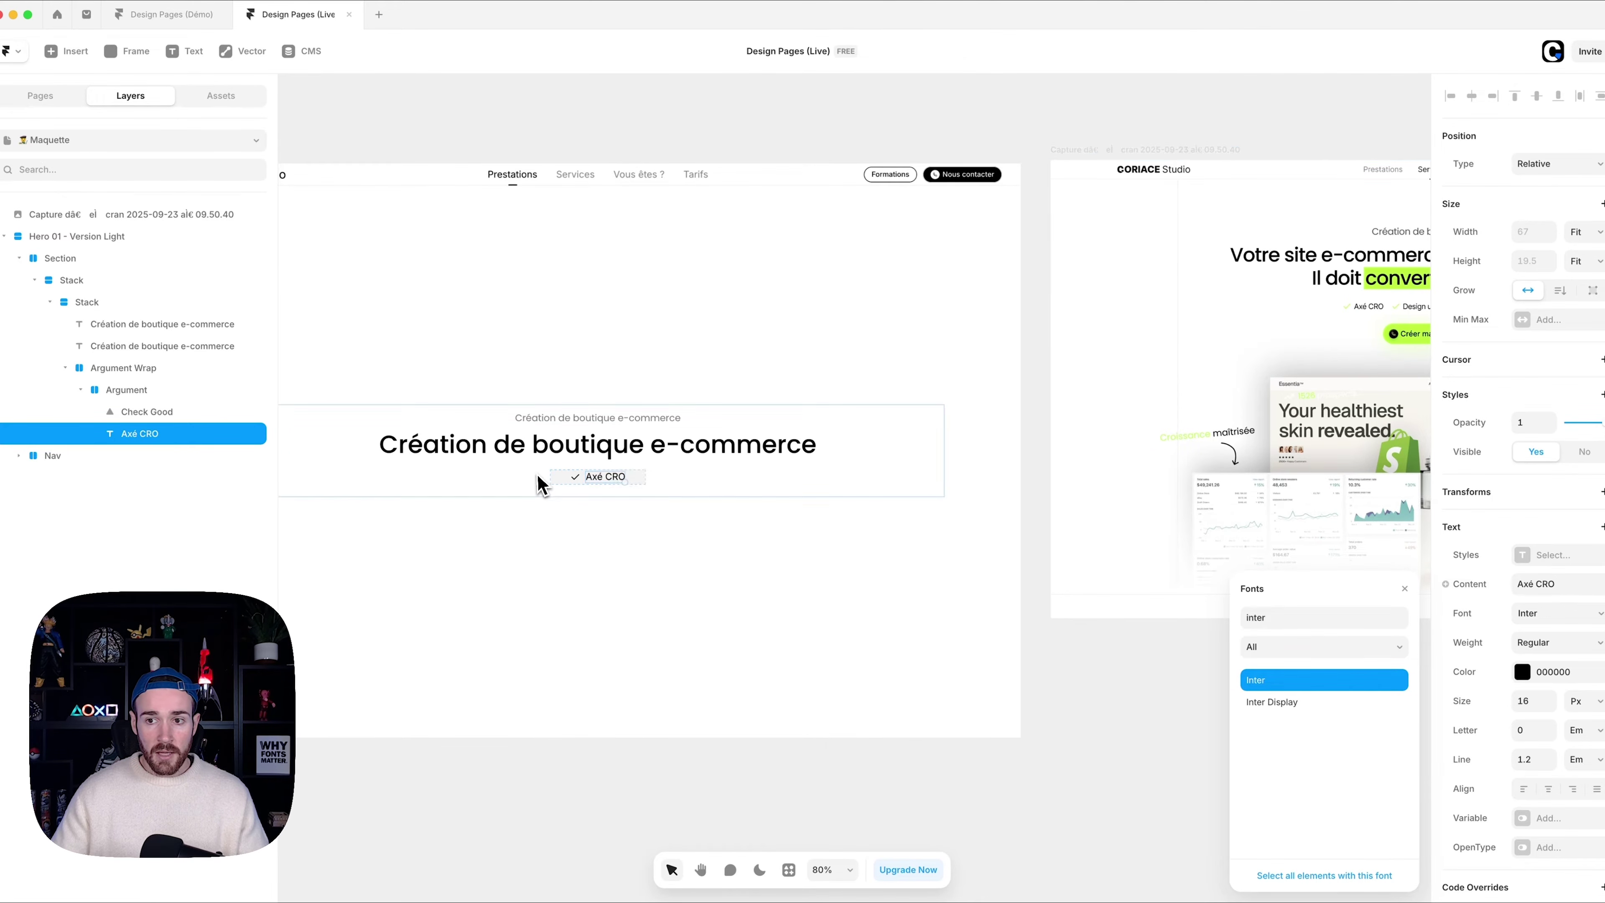
pyautogui.hscroll(-3, 1221, 377)
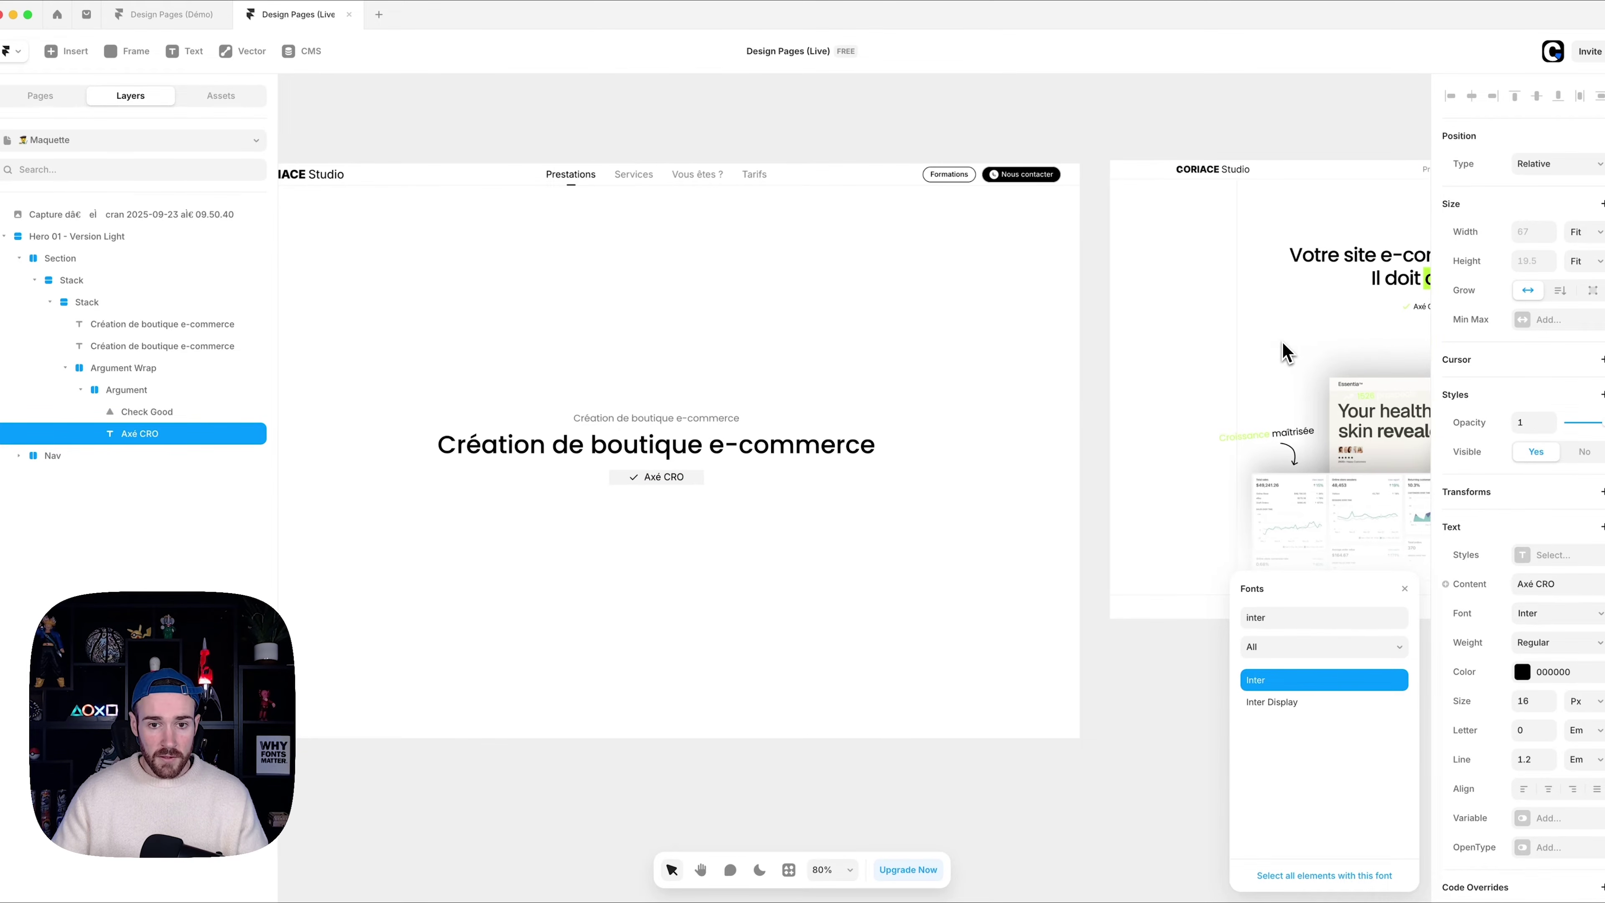
pyautogui.scroll(5, 645, 491)
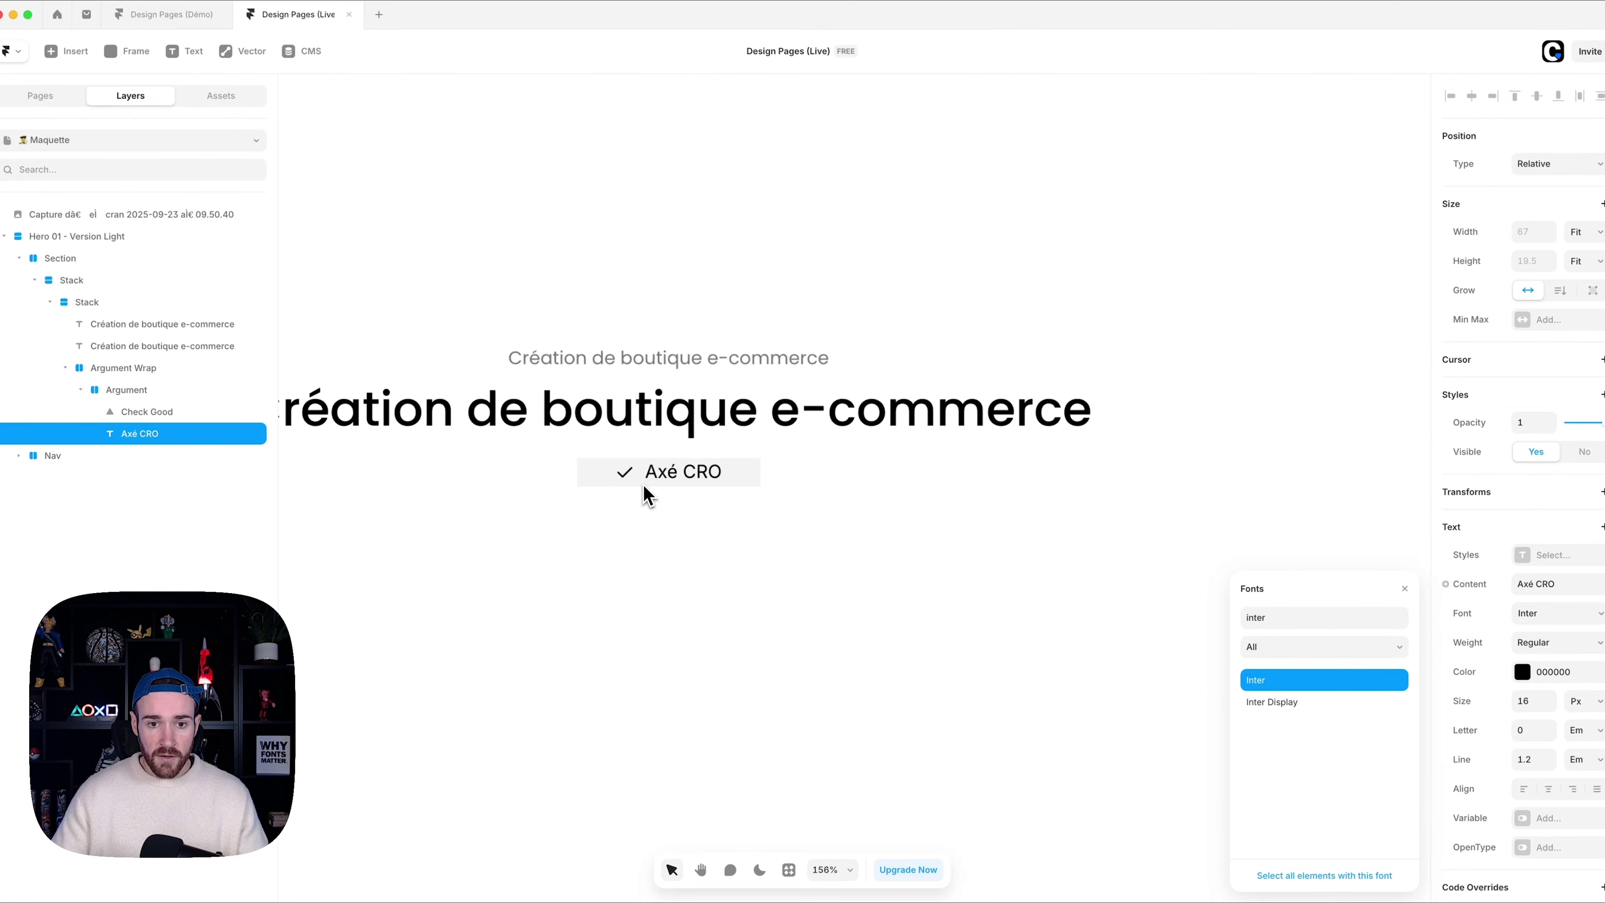
pyautogui.click(596, 474)
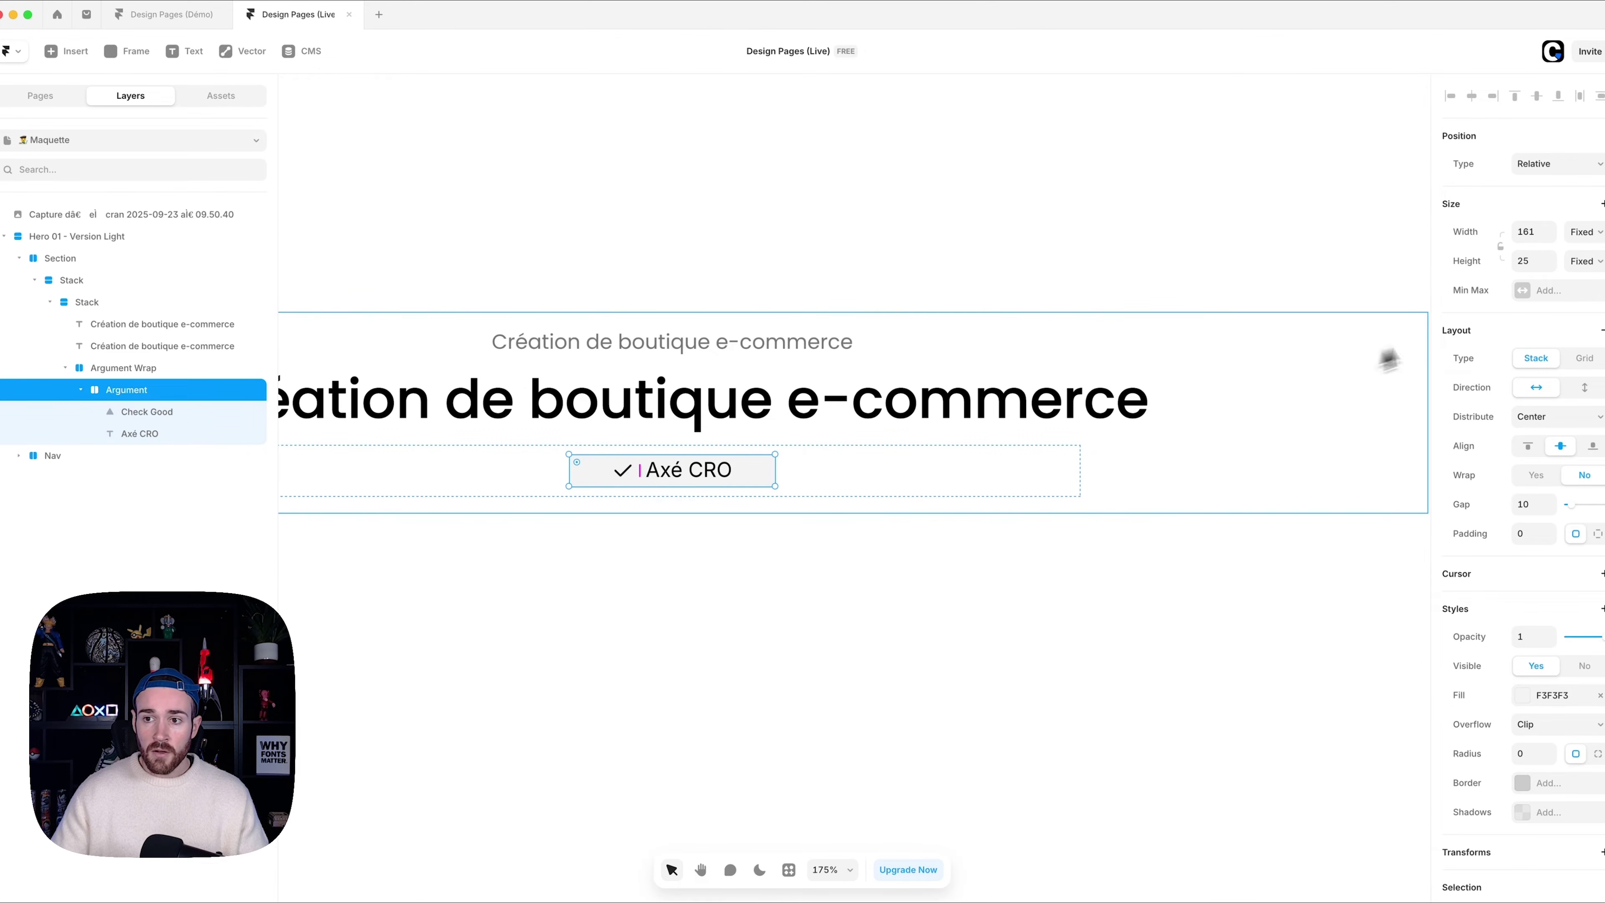
pyautogui.click(1592, 237)
pyautogui.click(1571, 286)
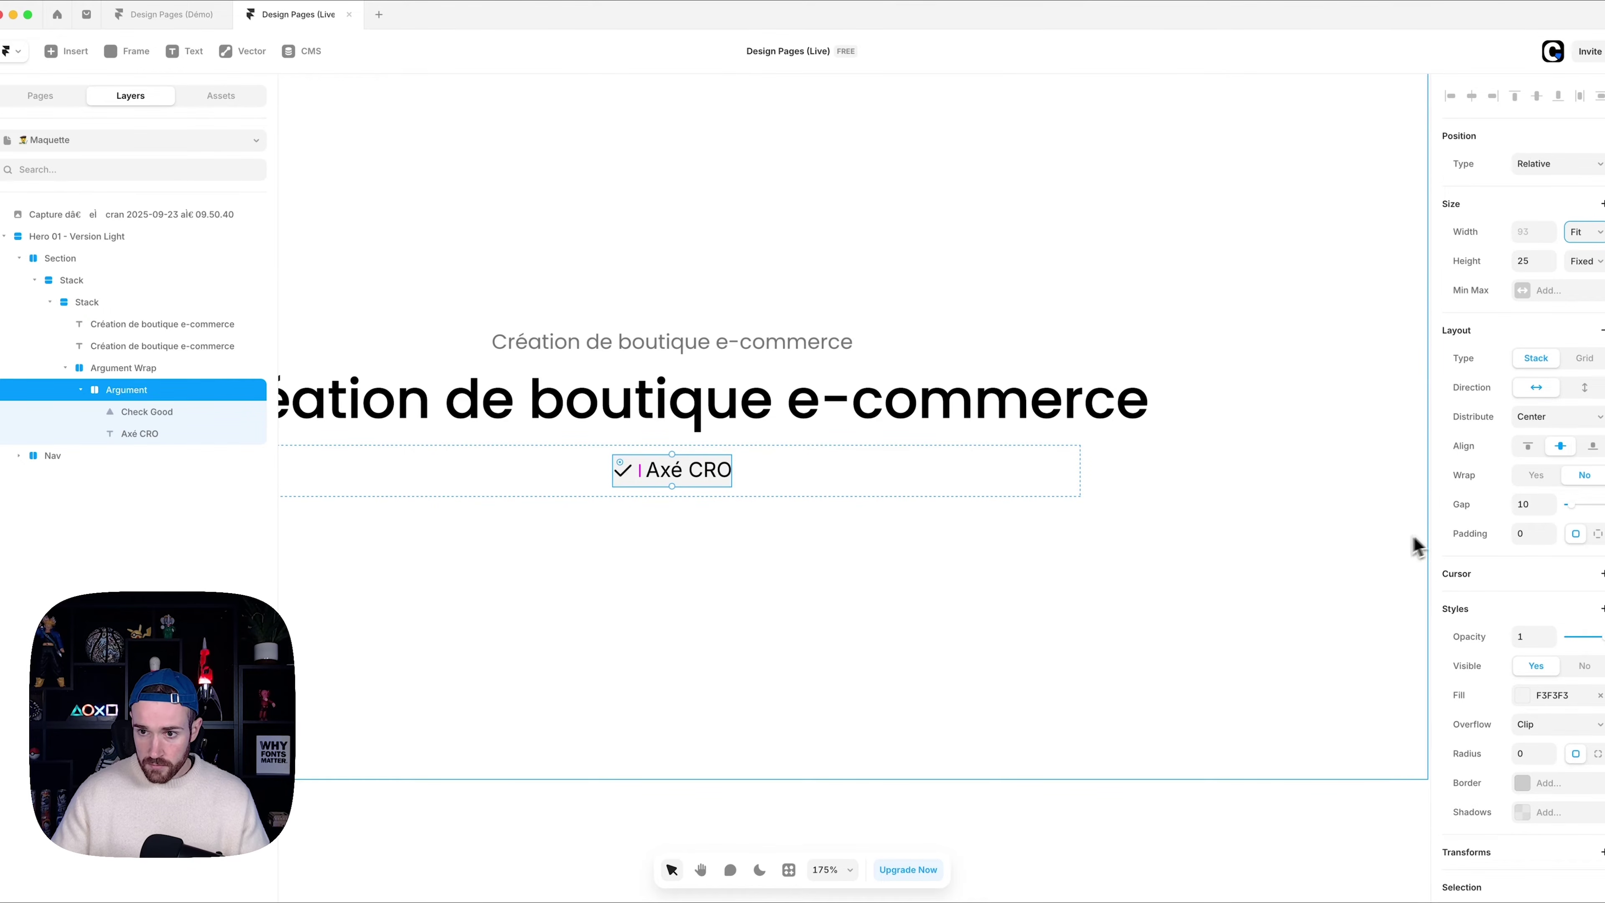
pyautogui.click(1586, 260)
pyautogui.click(1593, 326)
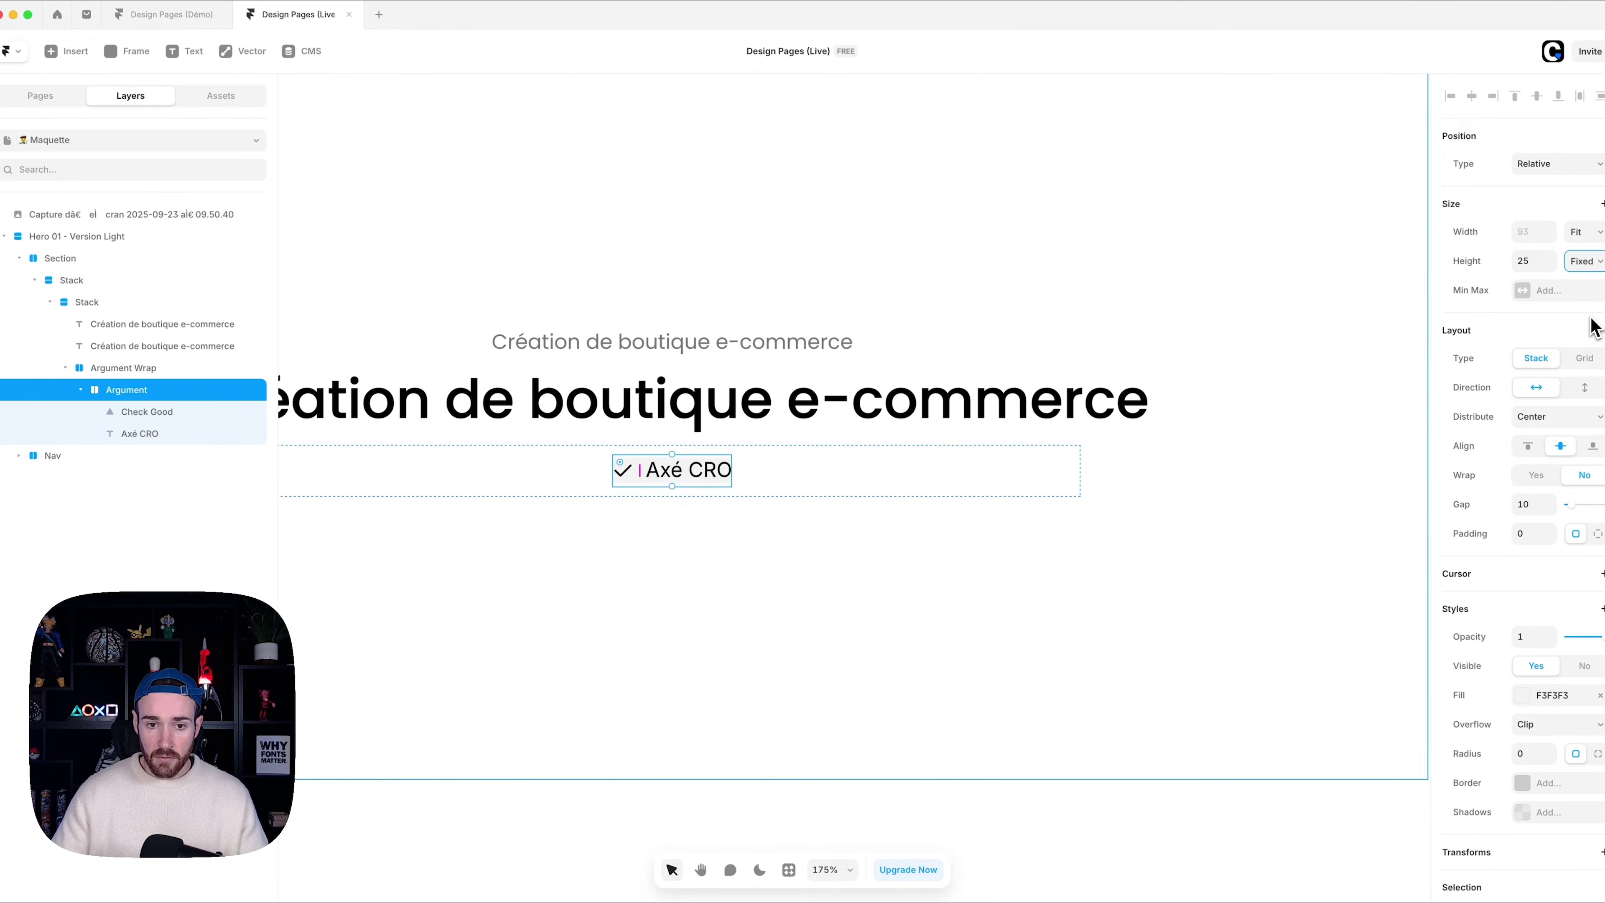
pyautogui.click(1599, 697)
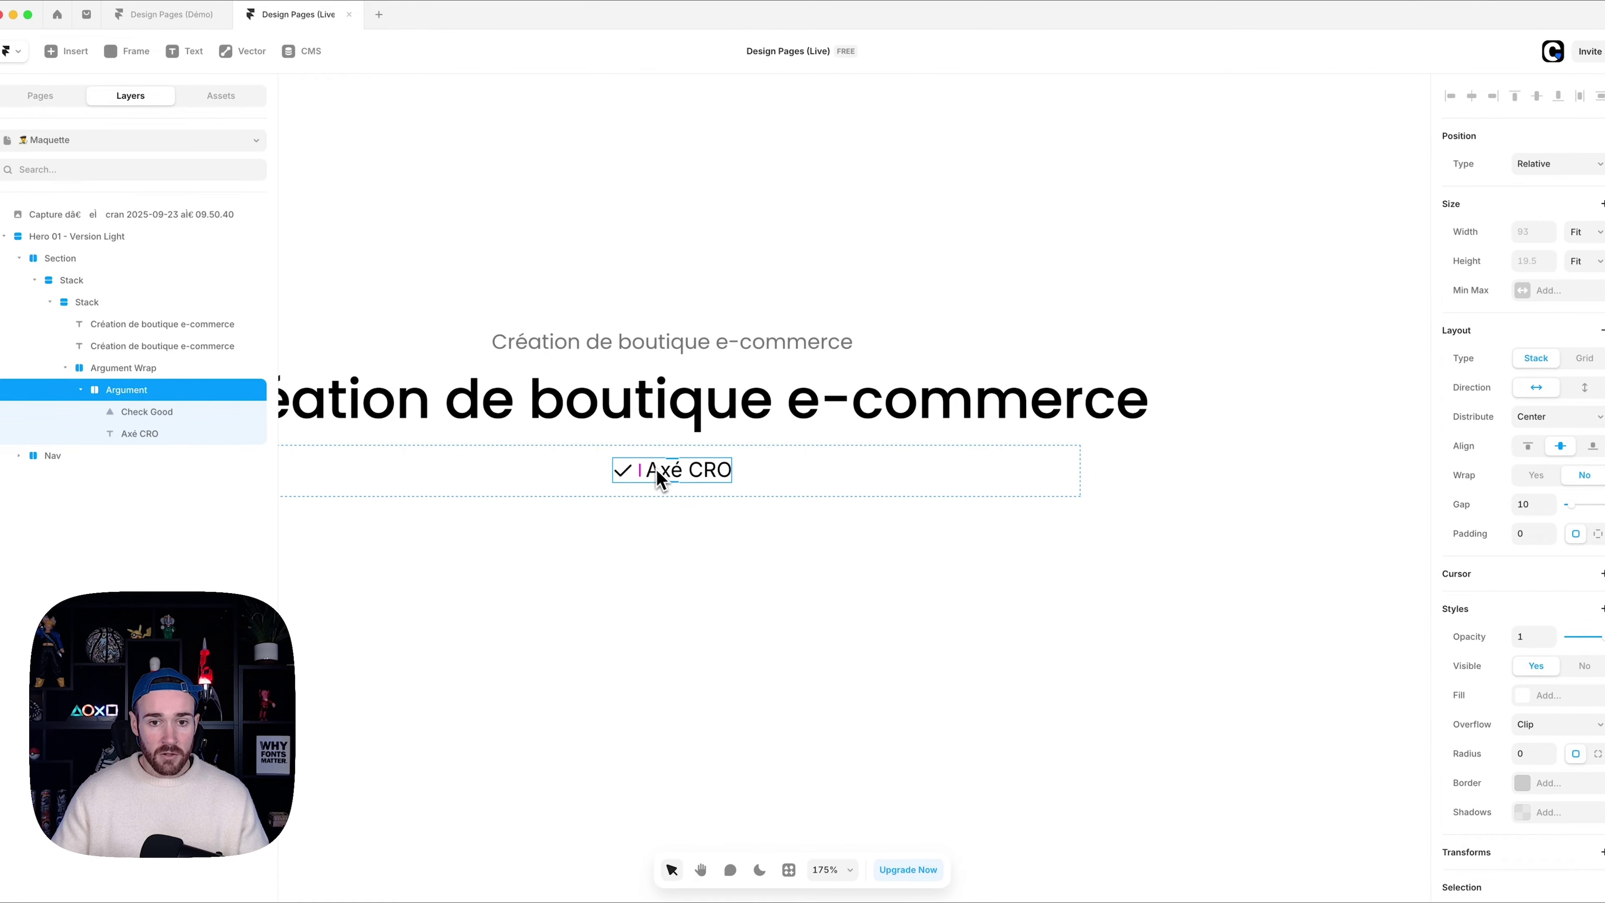
# - Color the checkmark icon with the lime green BBFE39 sampled from the call-to-action button in the reference screenshot
pyautogui.click(633, 483)
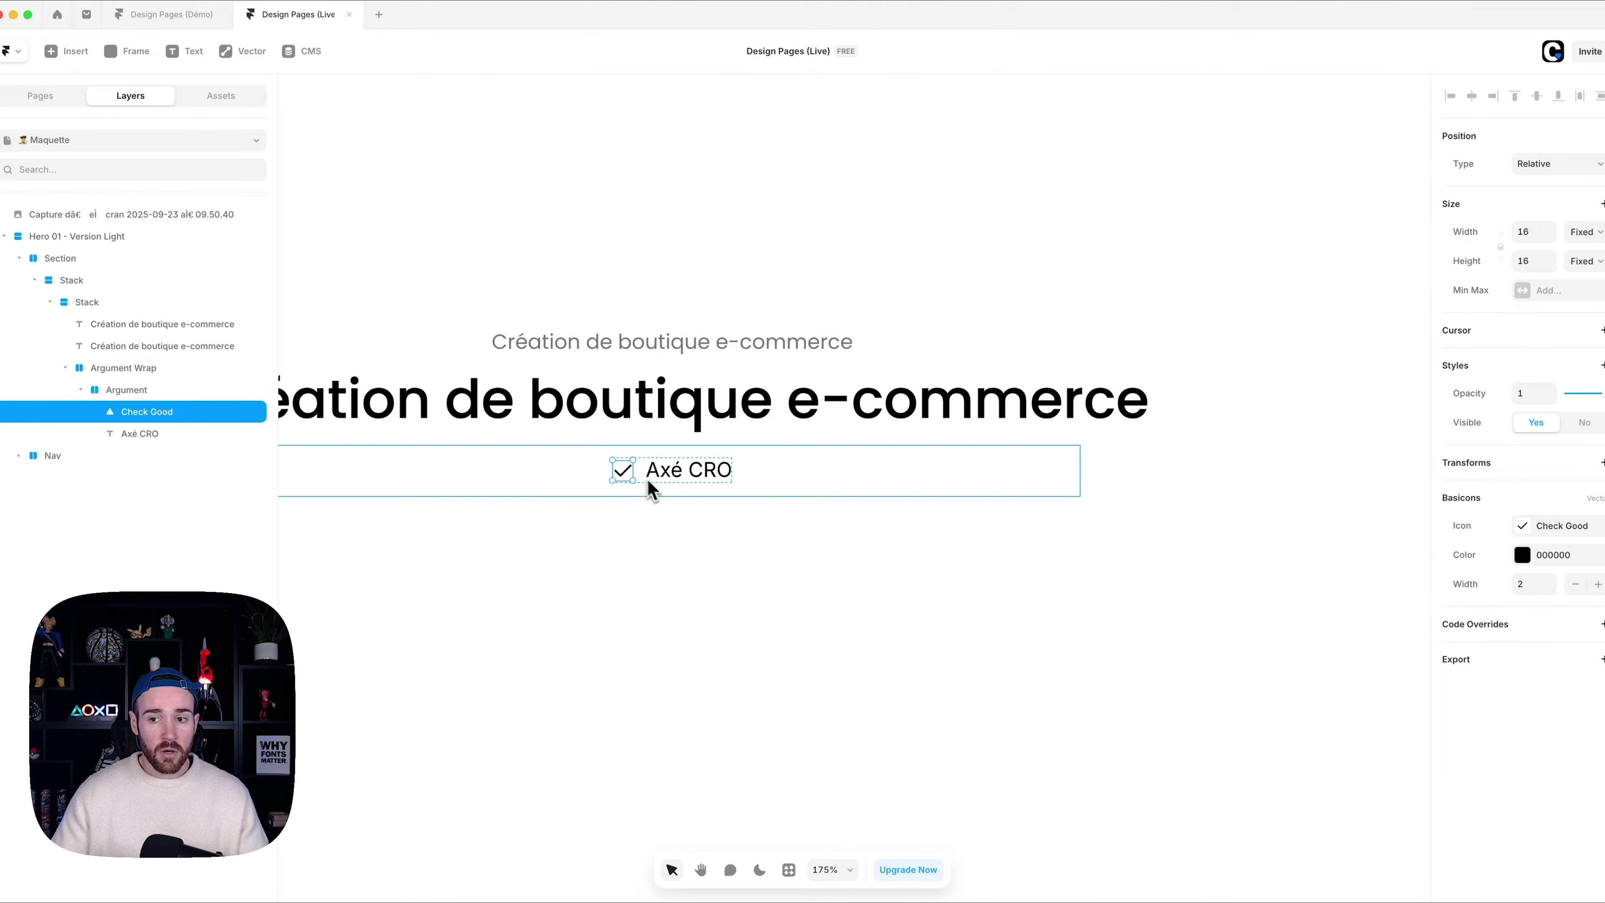
pyautogui.scroll(-5, 648, 484)
pyautogui.hscroll(10, 985, 419)
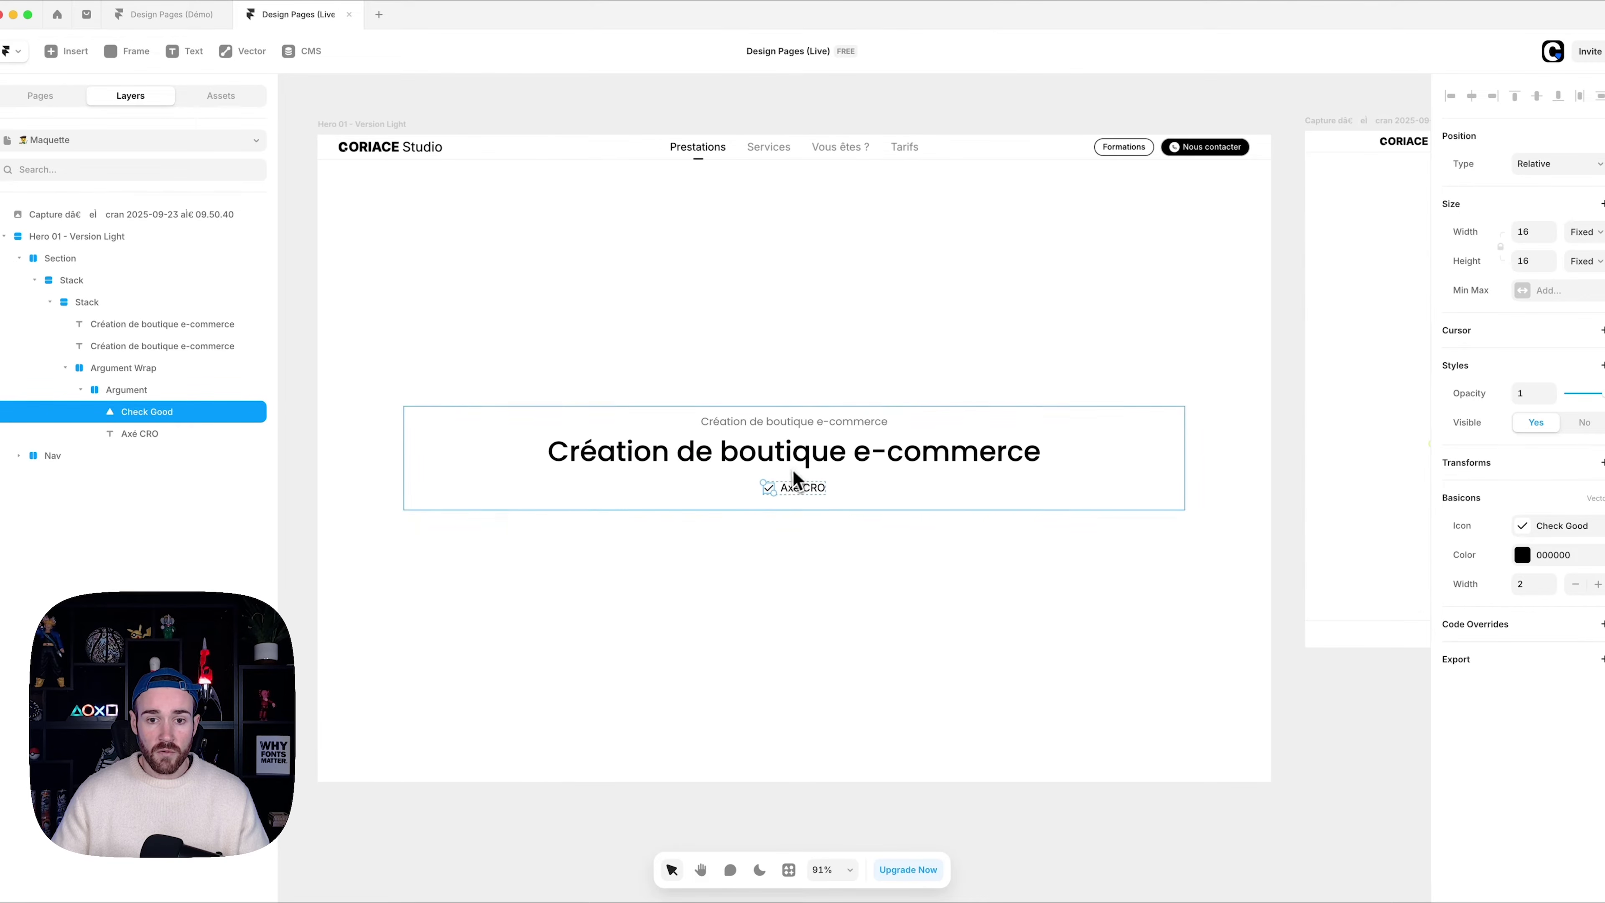
pyautogui.hscroll(10, 772, 490)
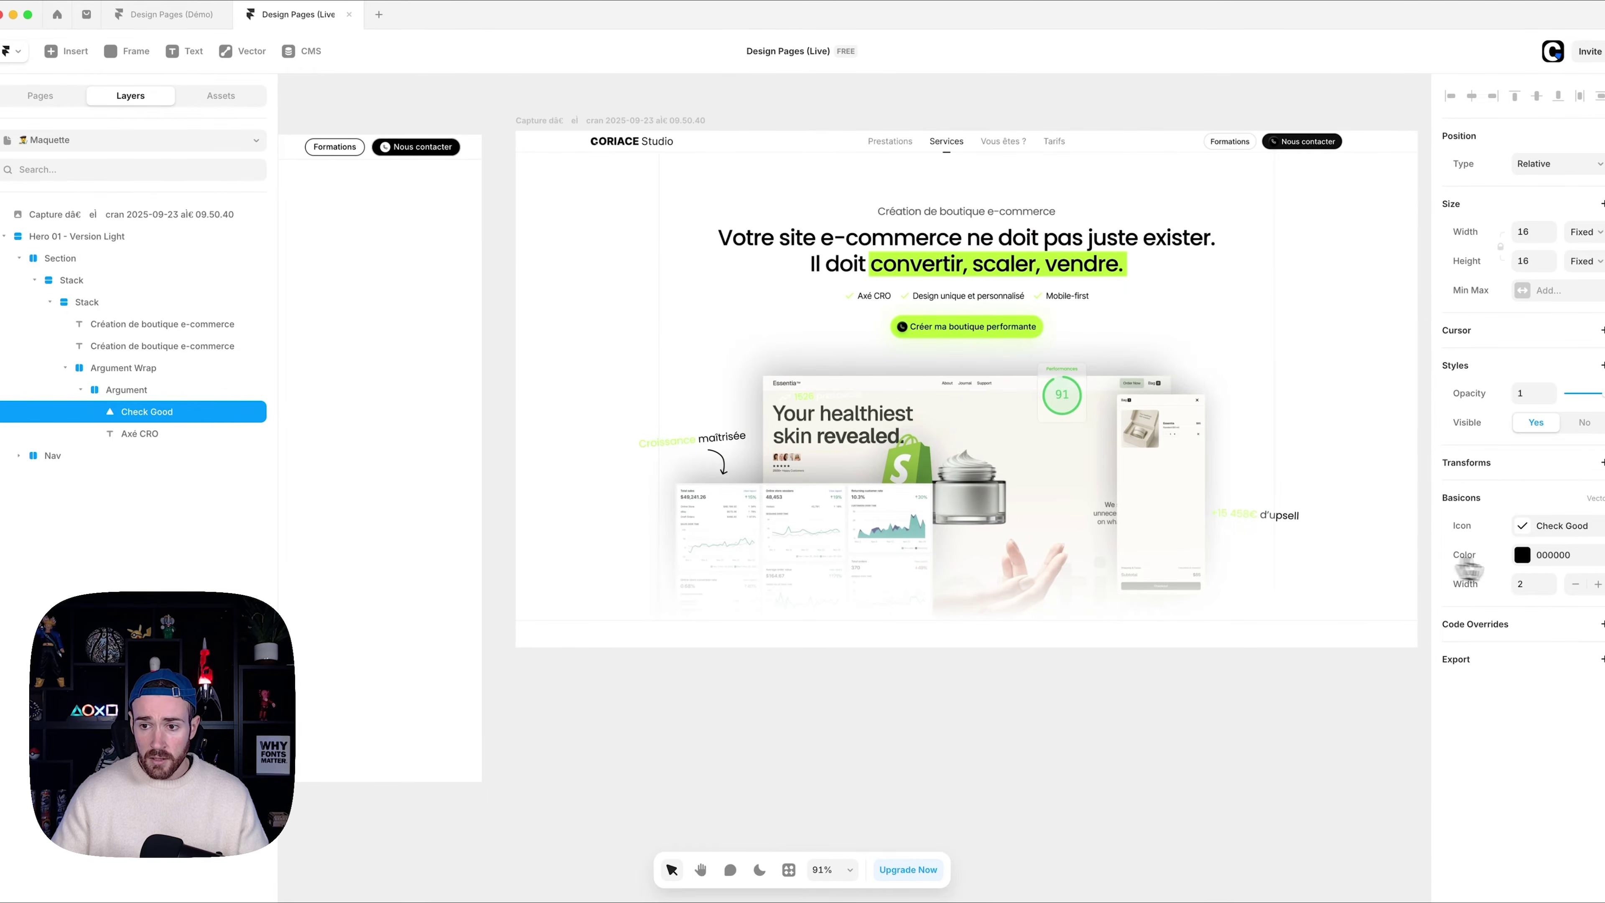
pyautogui.click(1522, 557)
pyautogui.click(1369, 737)
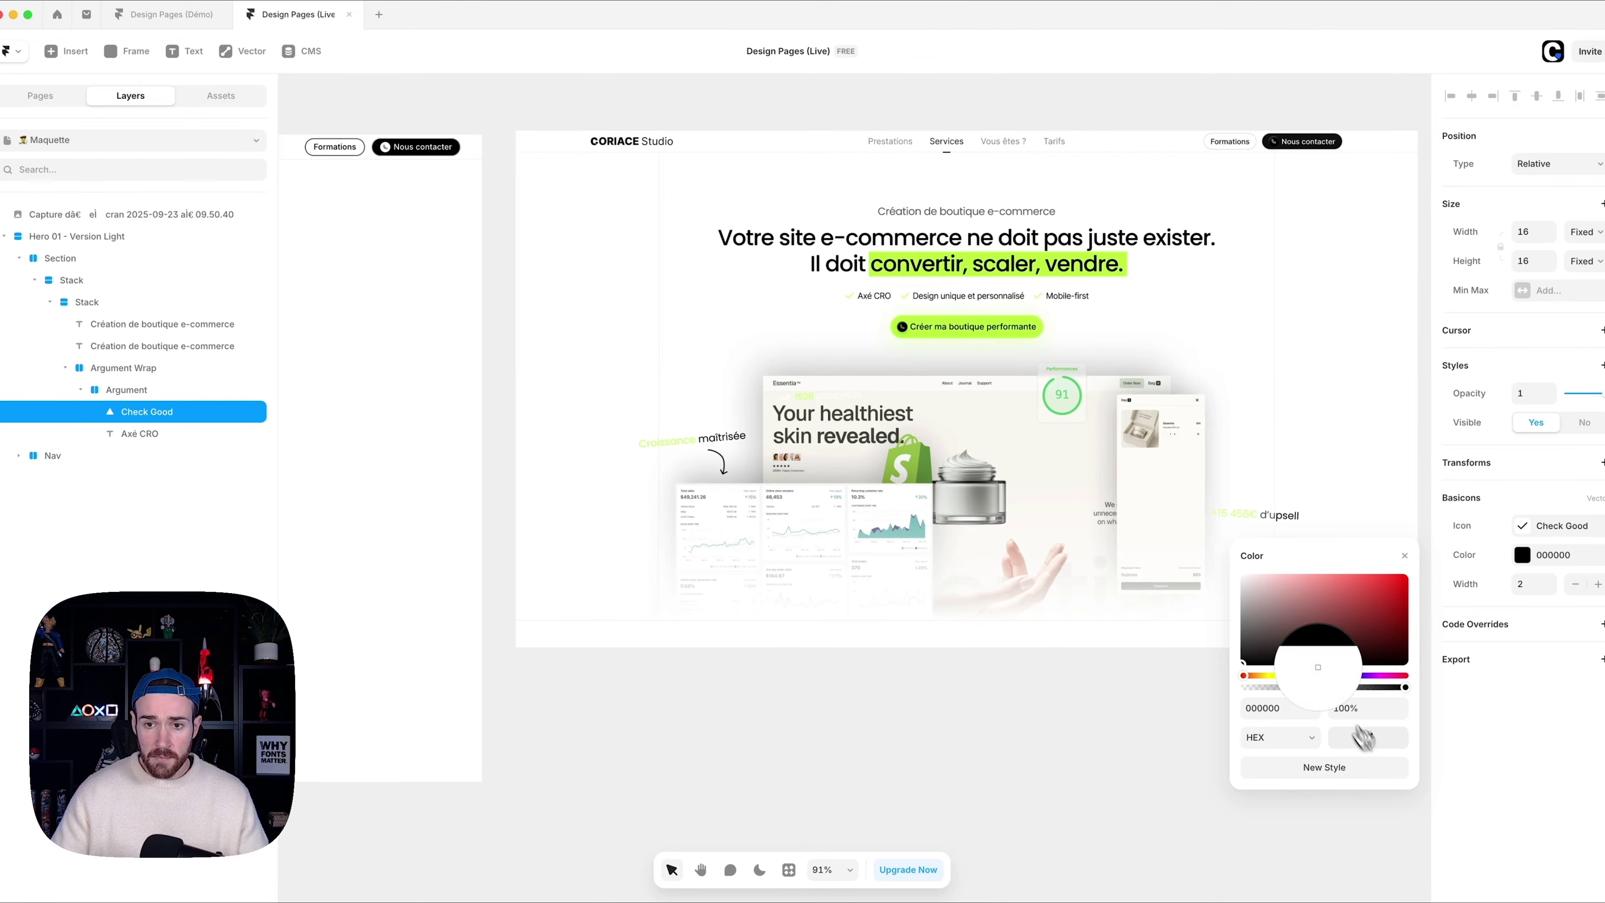
pyautogui.click(1010, 330)
pyautogui.hscroll(-10, 979, 443)
pyautogui.click(906, 555)
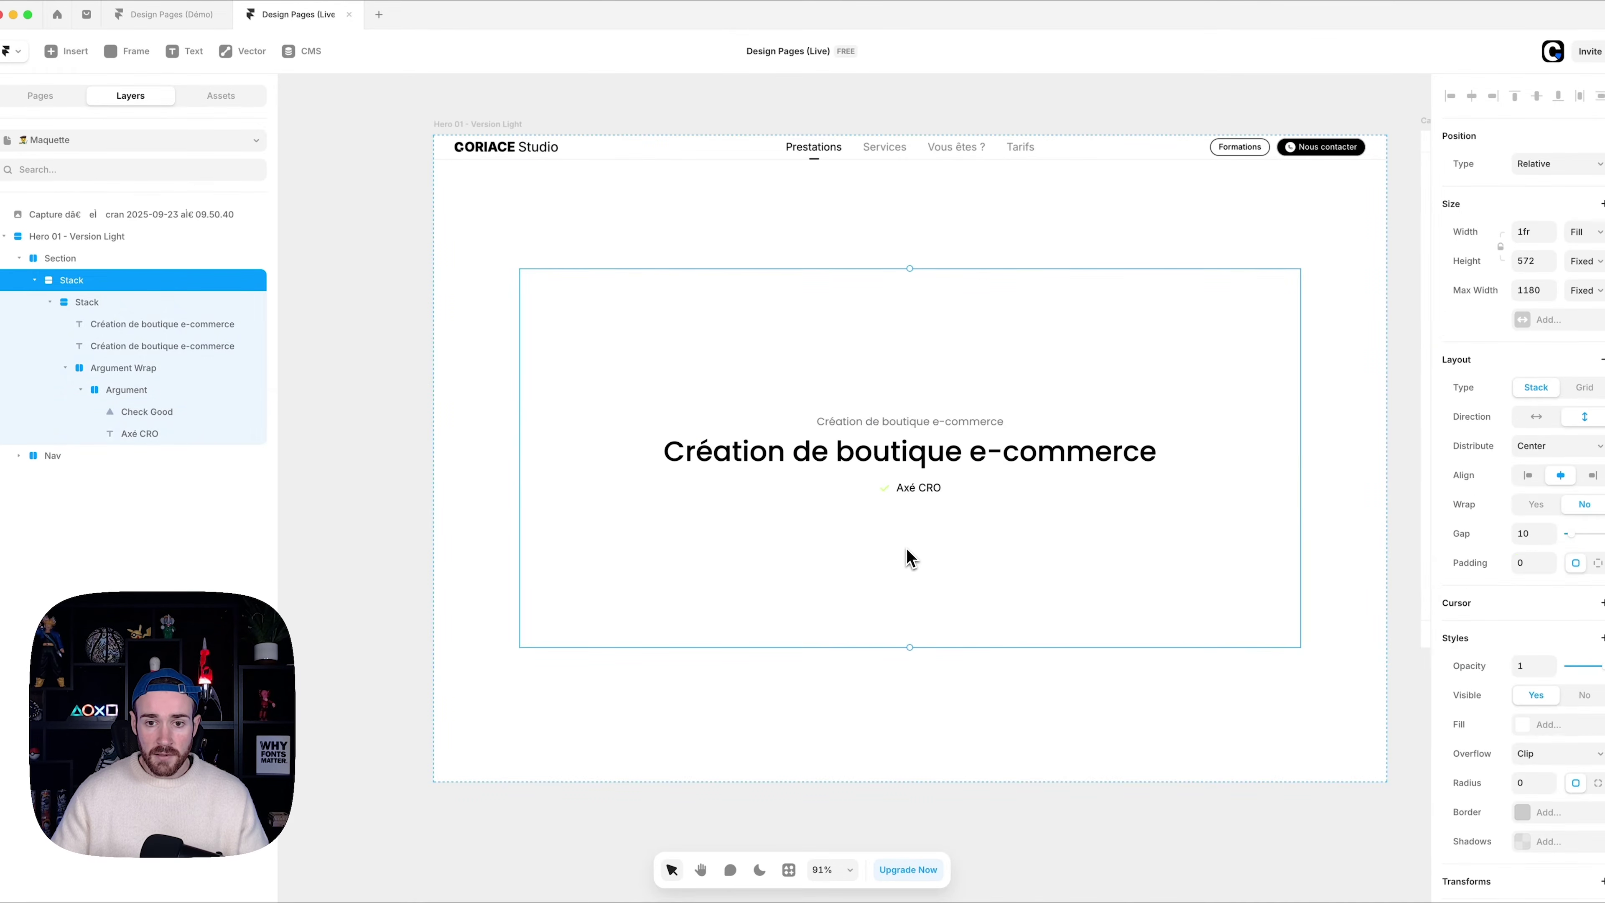
# - Darken the checkmark icon's color to the green 8ABD26
pyautogui.scroll(5, 1036, 512)
pyautogui.scroll(-4, 985, 522)
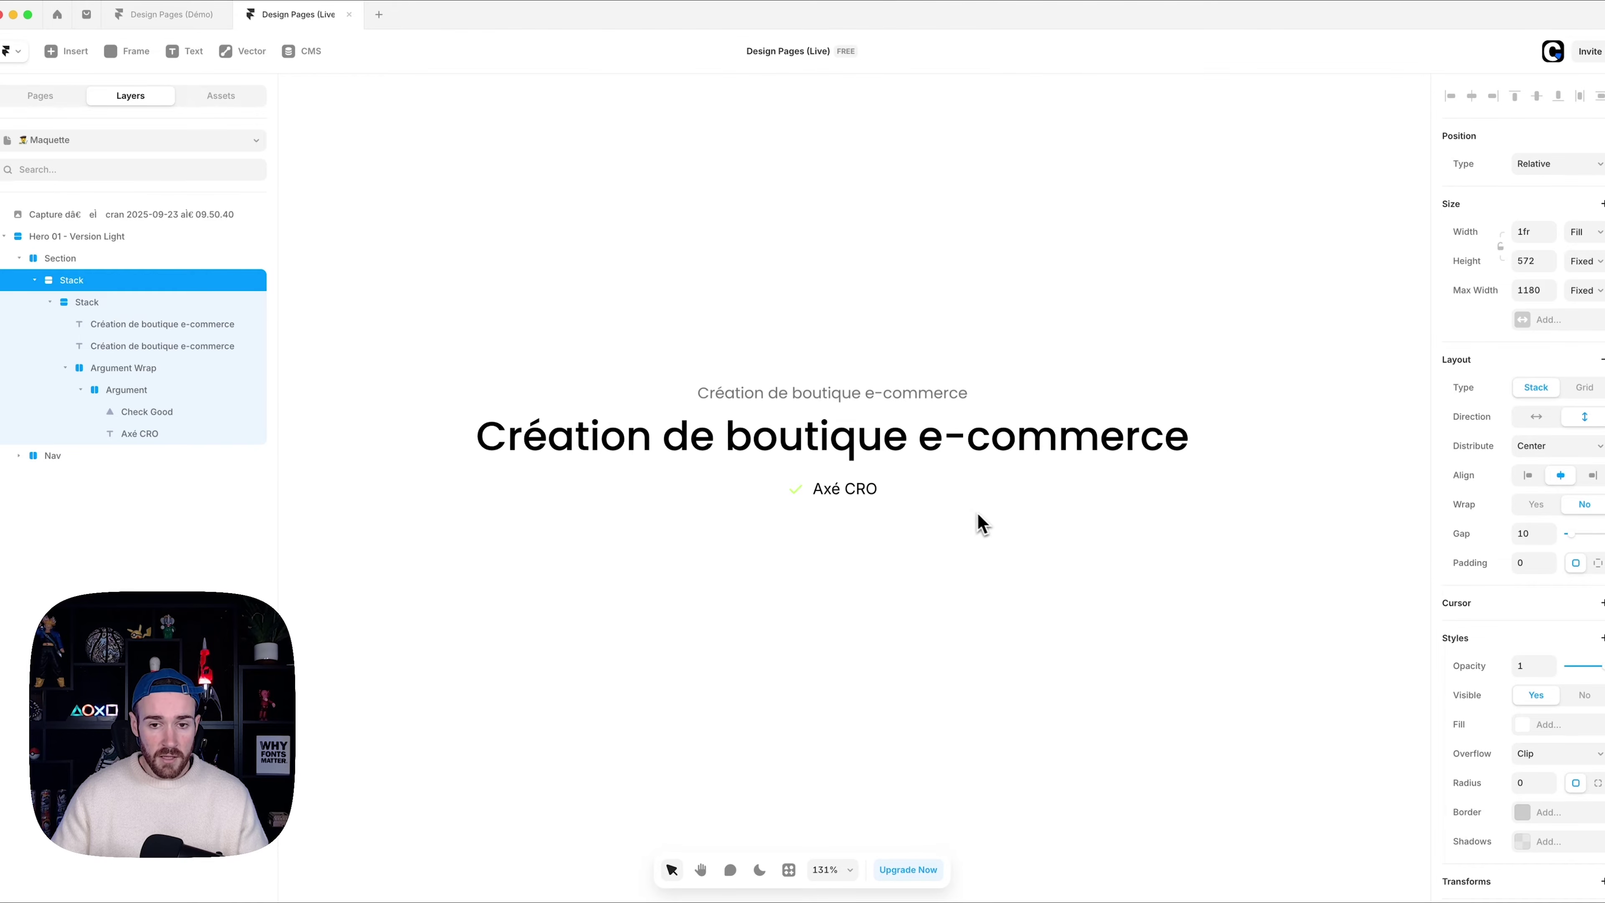
pyautogui.click(798, 492)
pyautogui.click(1523, 557)
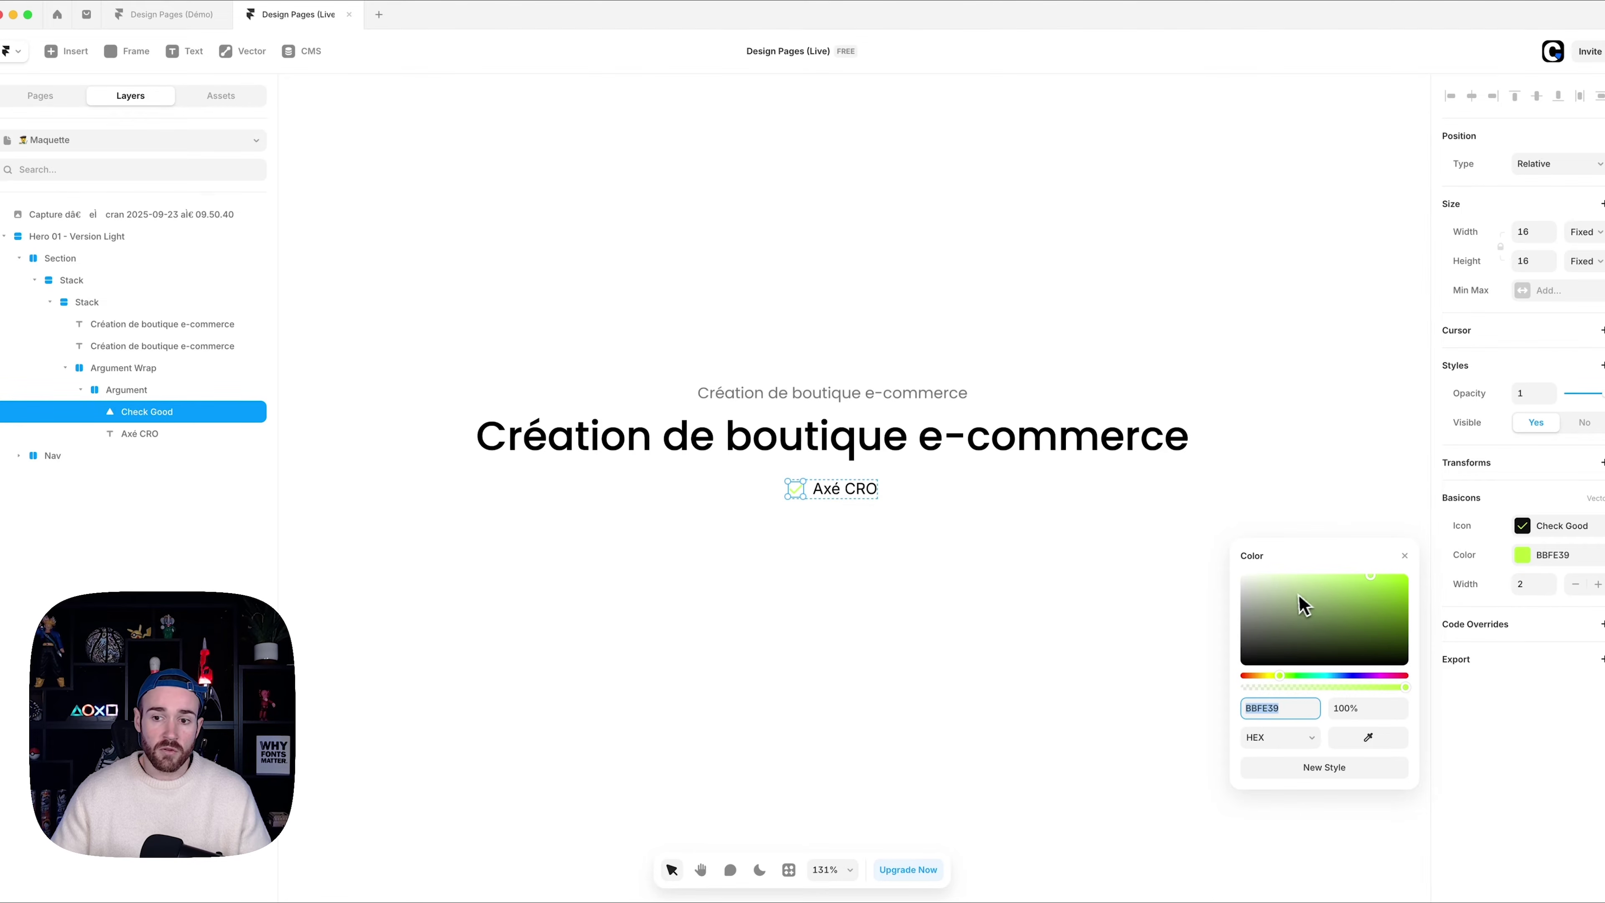
pyautogui.moveTo(1365, 596); pyautogui.dragTo(1375, 601)
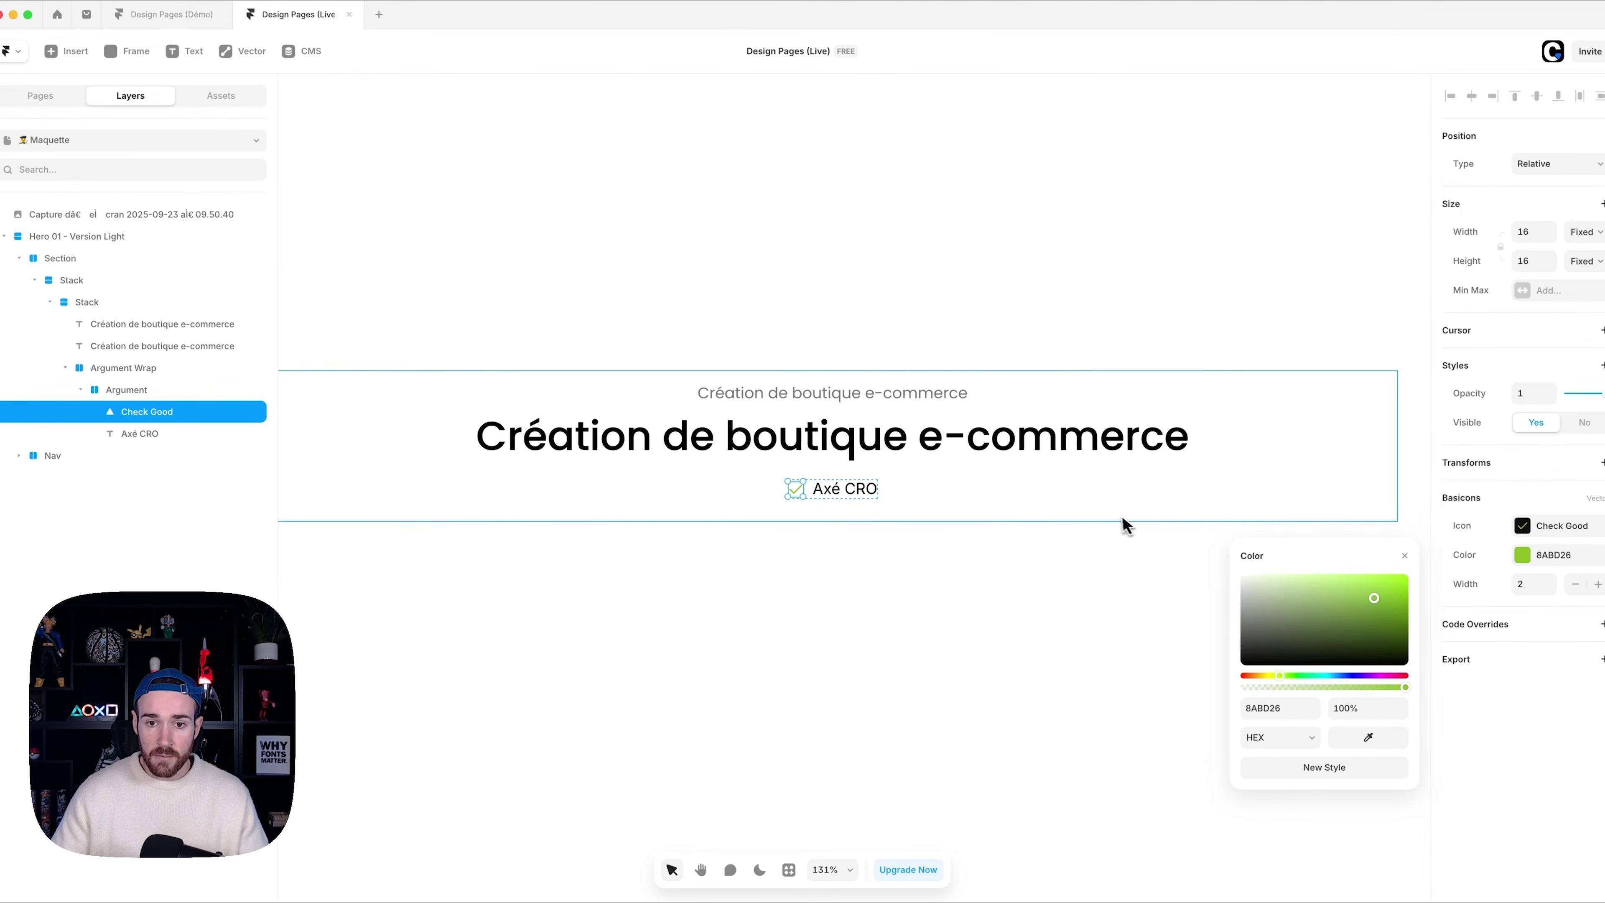
pyautogui.click(1112, 519)
# - Copy the Argument stack and paste two duplicates of it inside Argument Wrap
pyautogui.click(815, 494)
pyautogui.press('Escape')
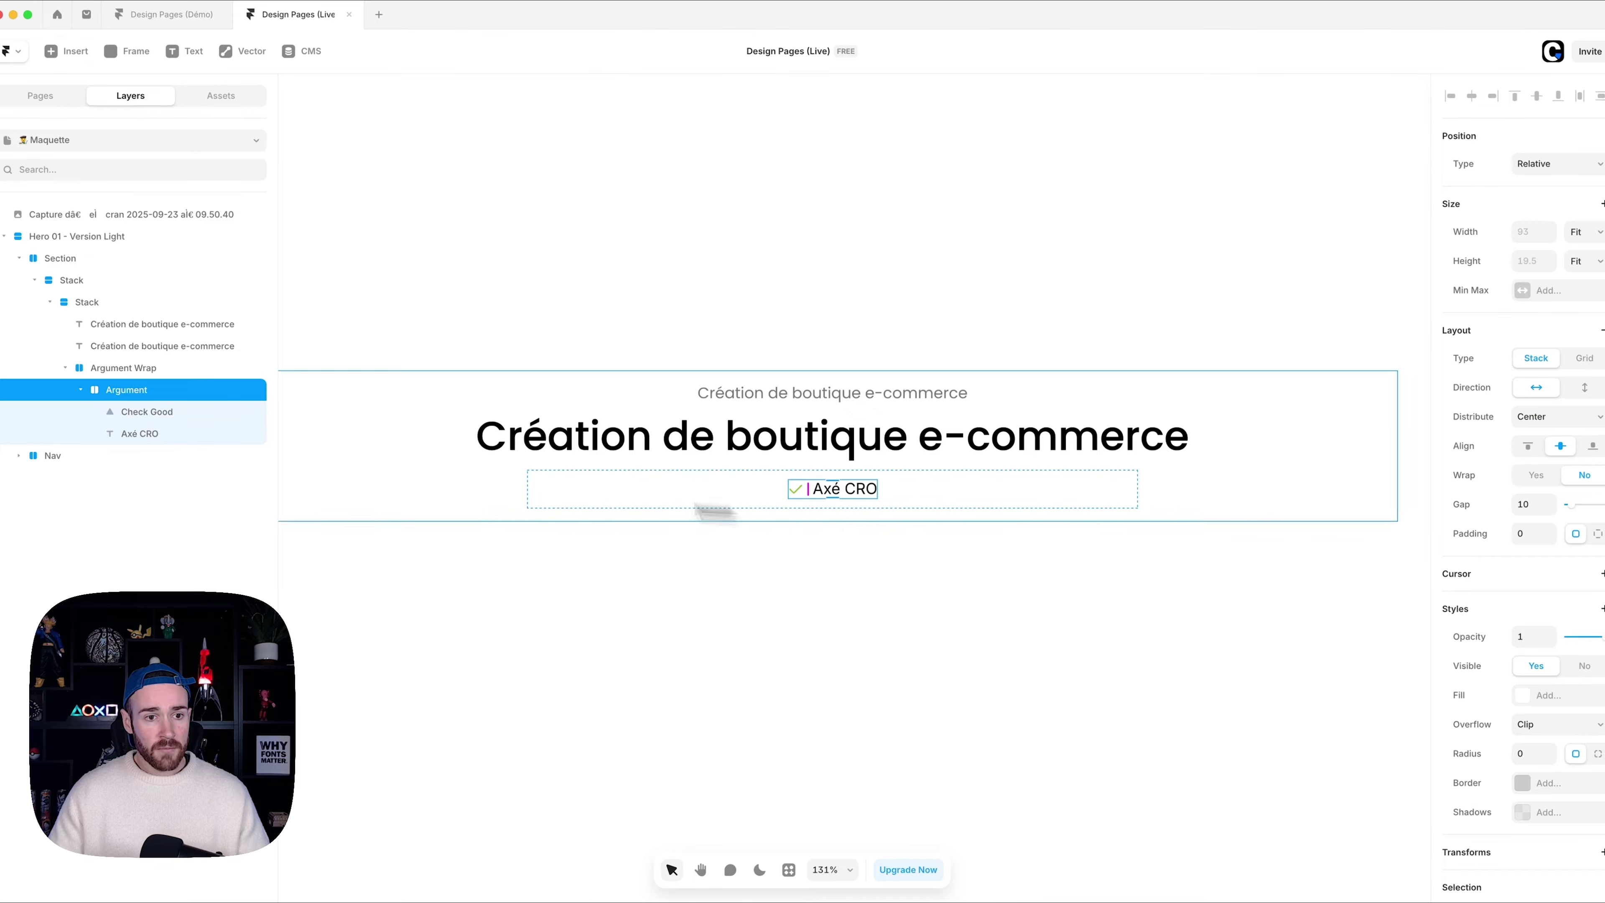
pyautogui.click(81, 389)
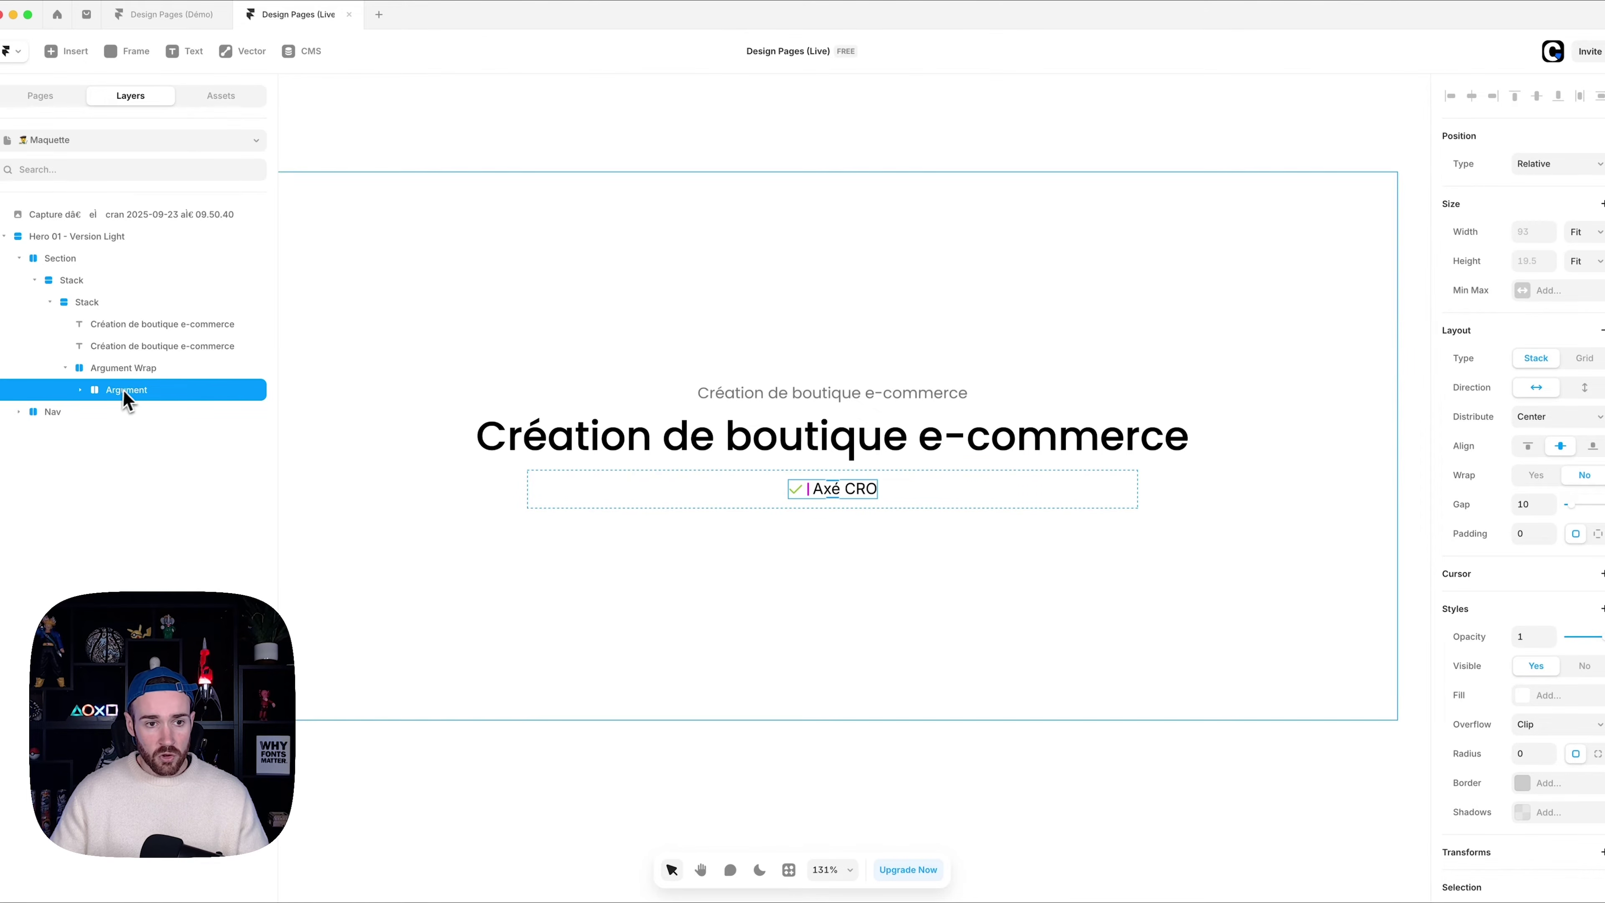
pyautogui.click(137, 372)
pyautogui.press('super+v')
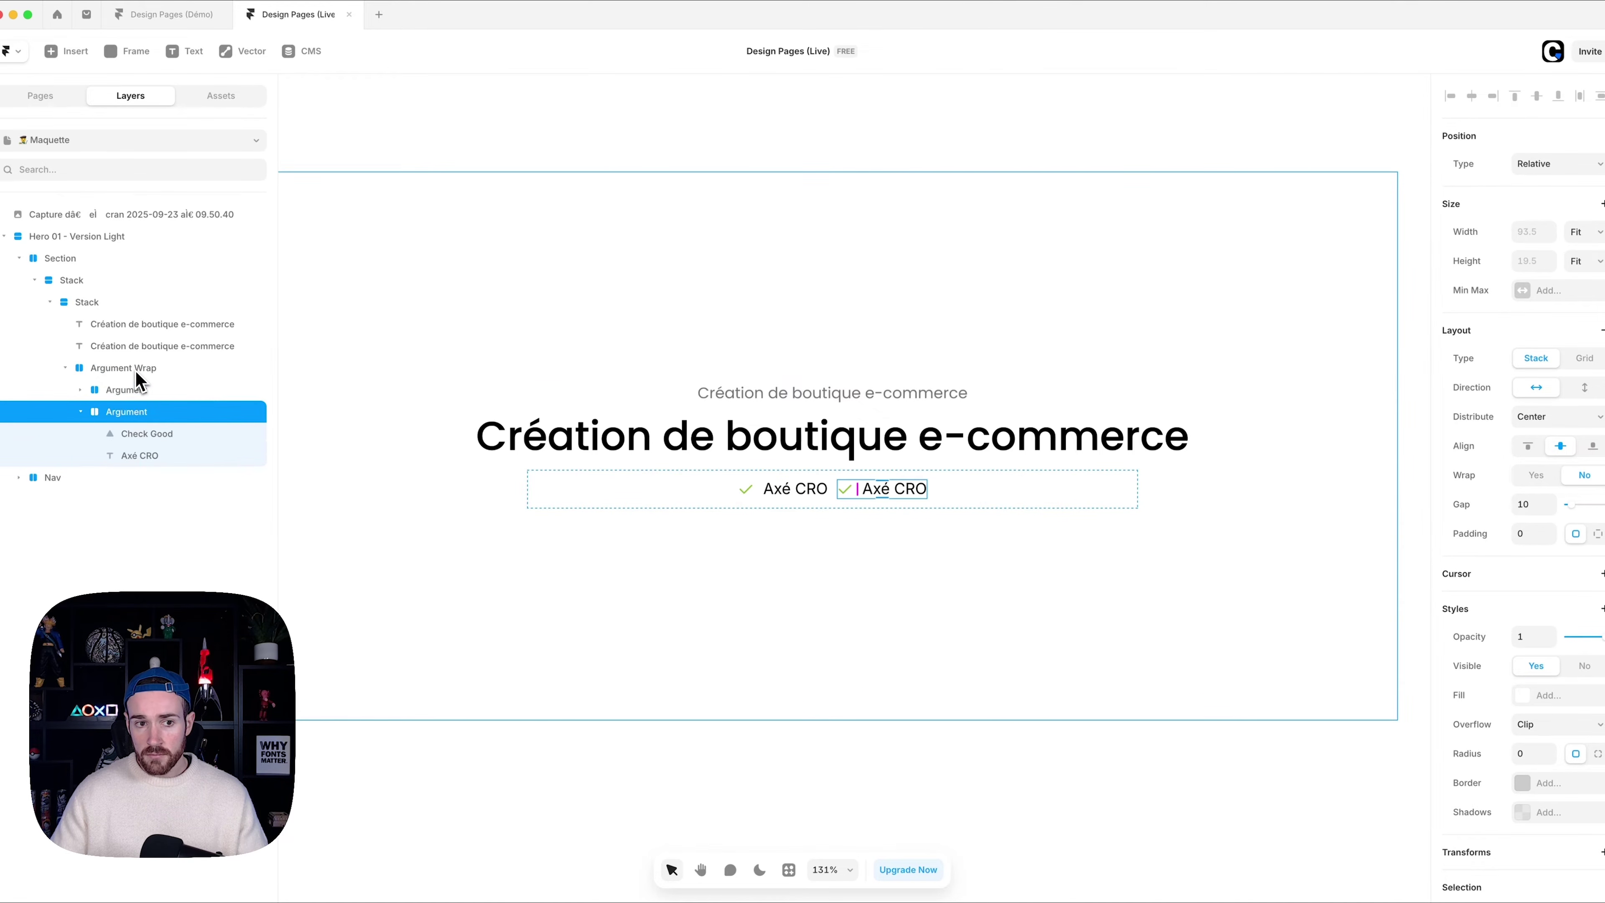
pyautogui.press('super+v')
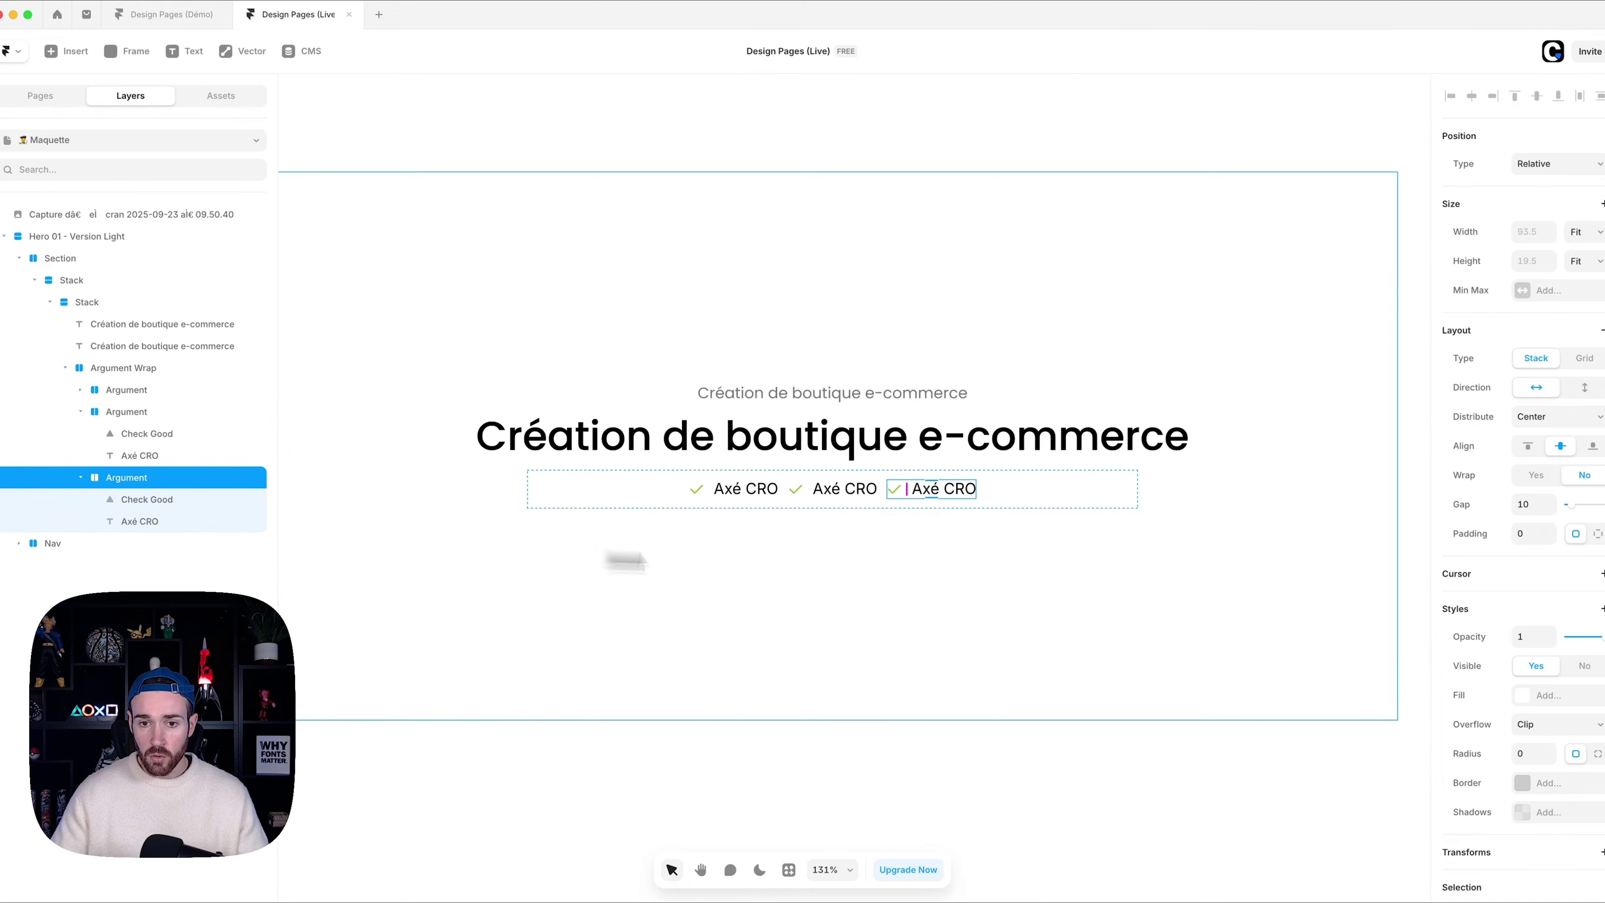
# - Set the gap between the arguments in Argument Wrap to 32
pyautogui.click(1036, 496)
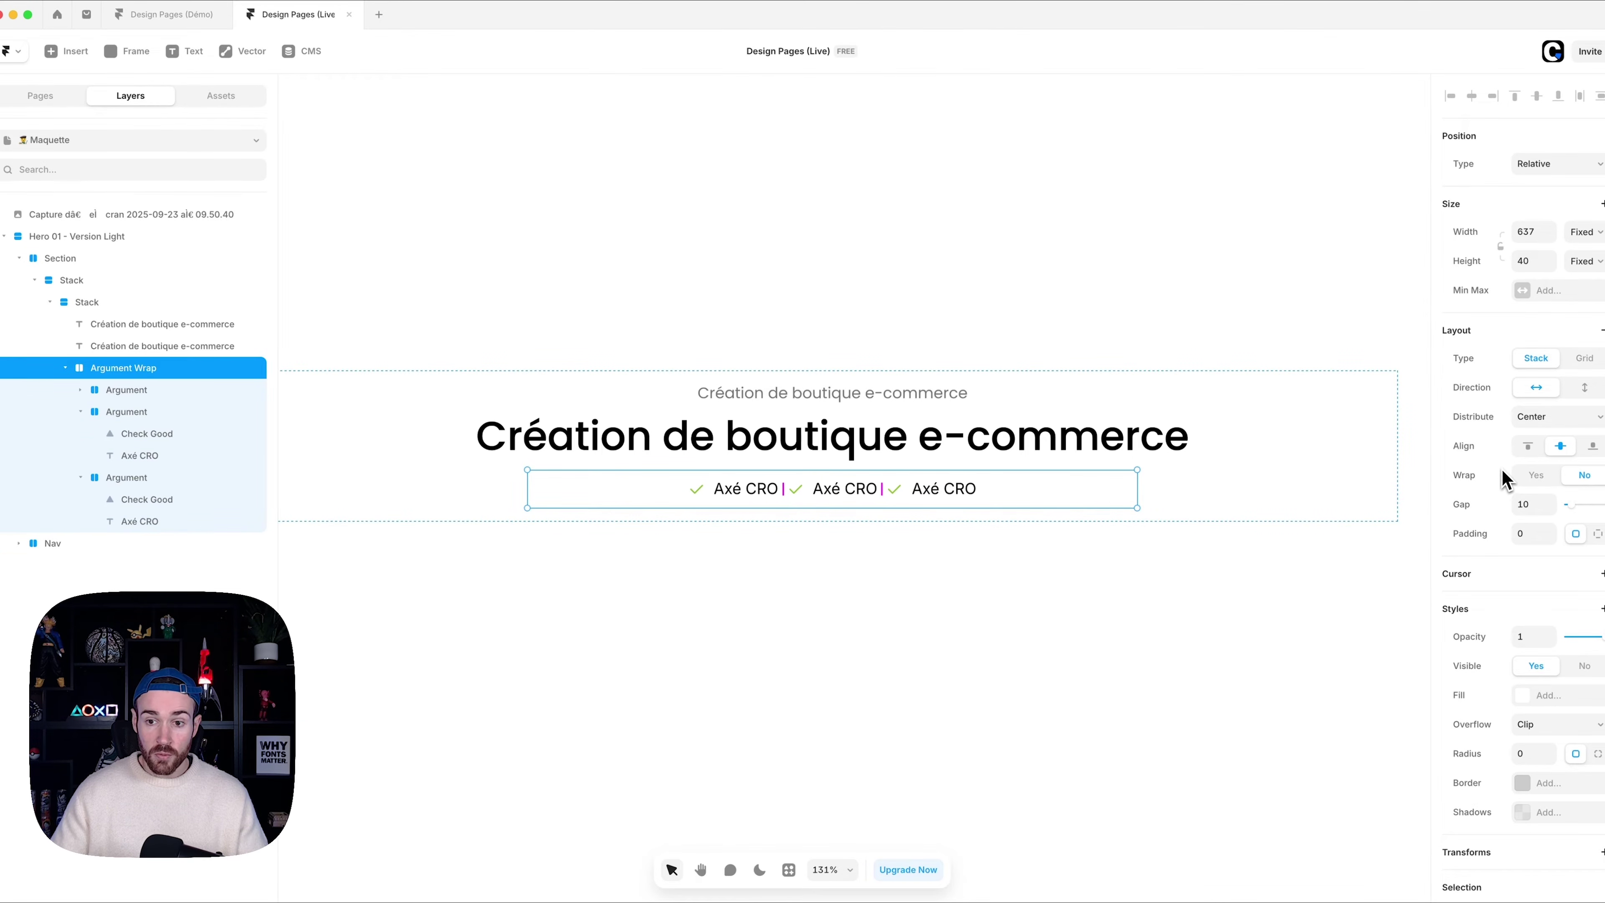
pyautogui.click(1535, 513)
pyautogui.write('32')
pyautogui.press('Return')
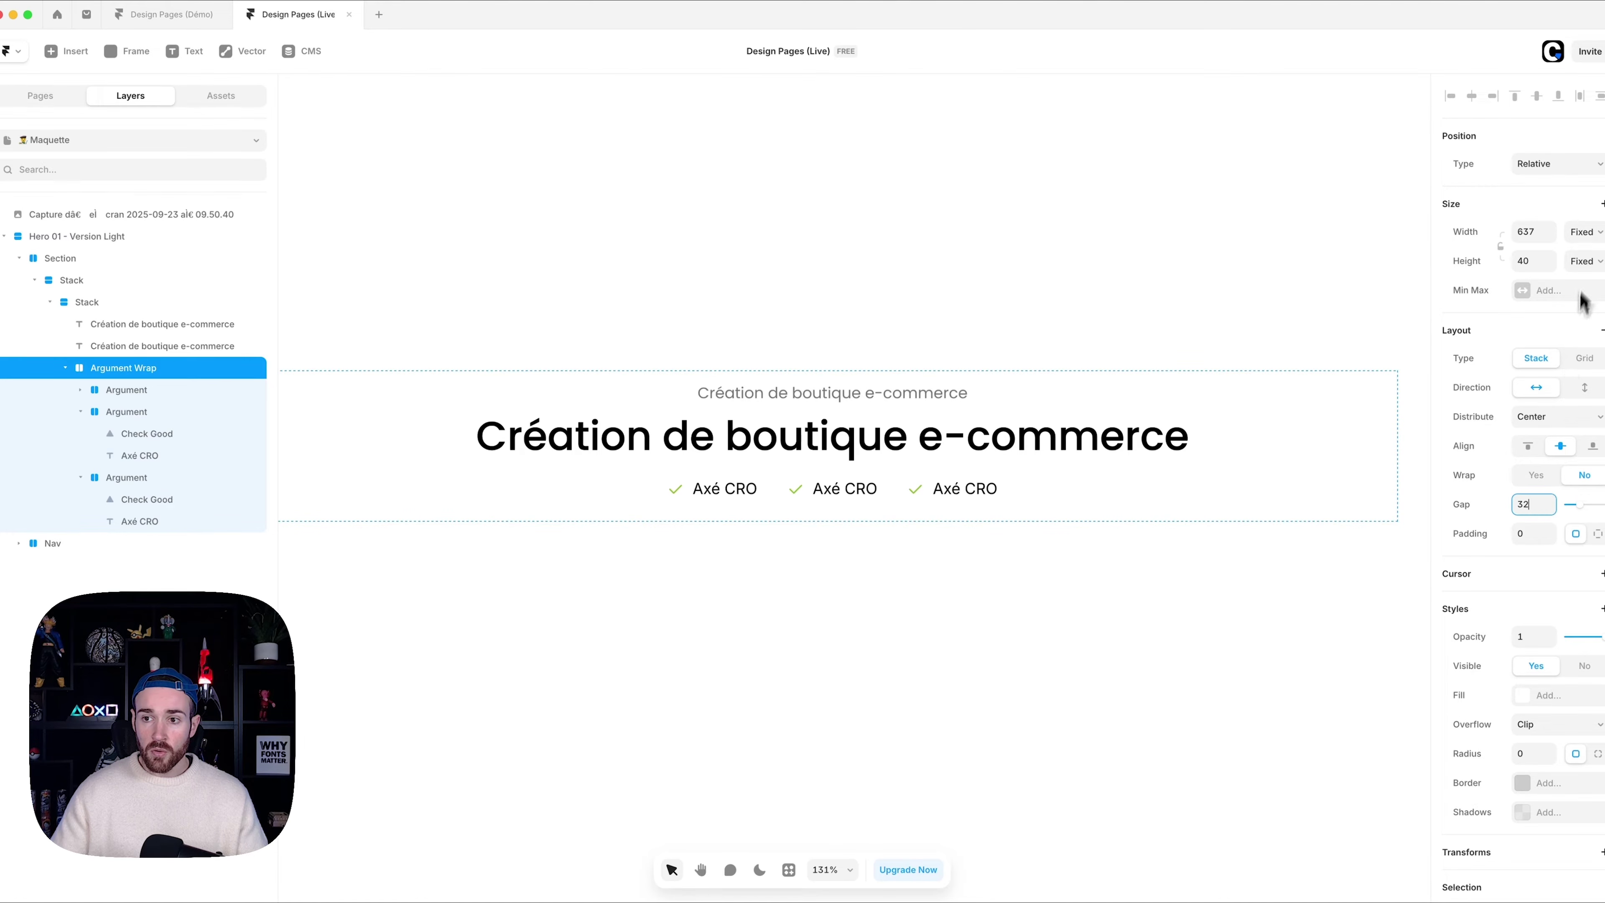
# - Set Argument Wrap's height to fit its content and its width to Fill (1fr)
pyautogui.click(1585, 260)
pyautogui.click(1587, 313)
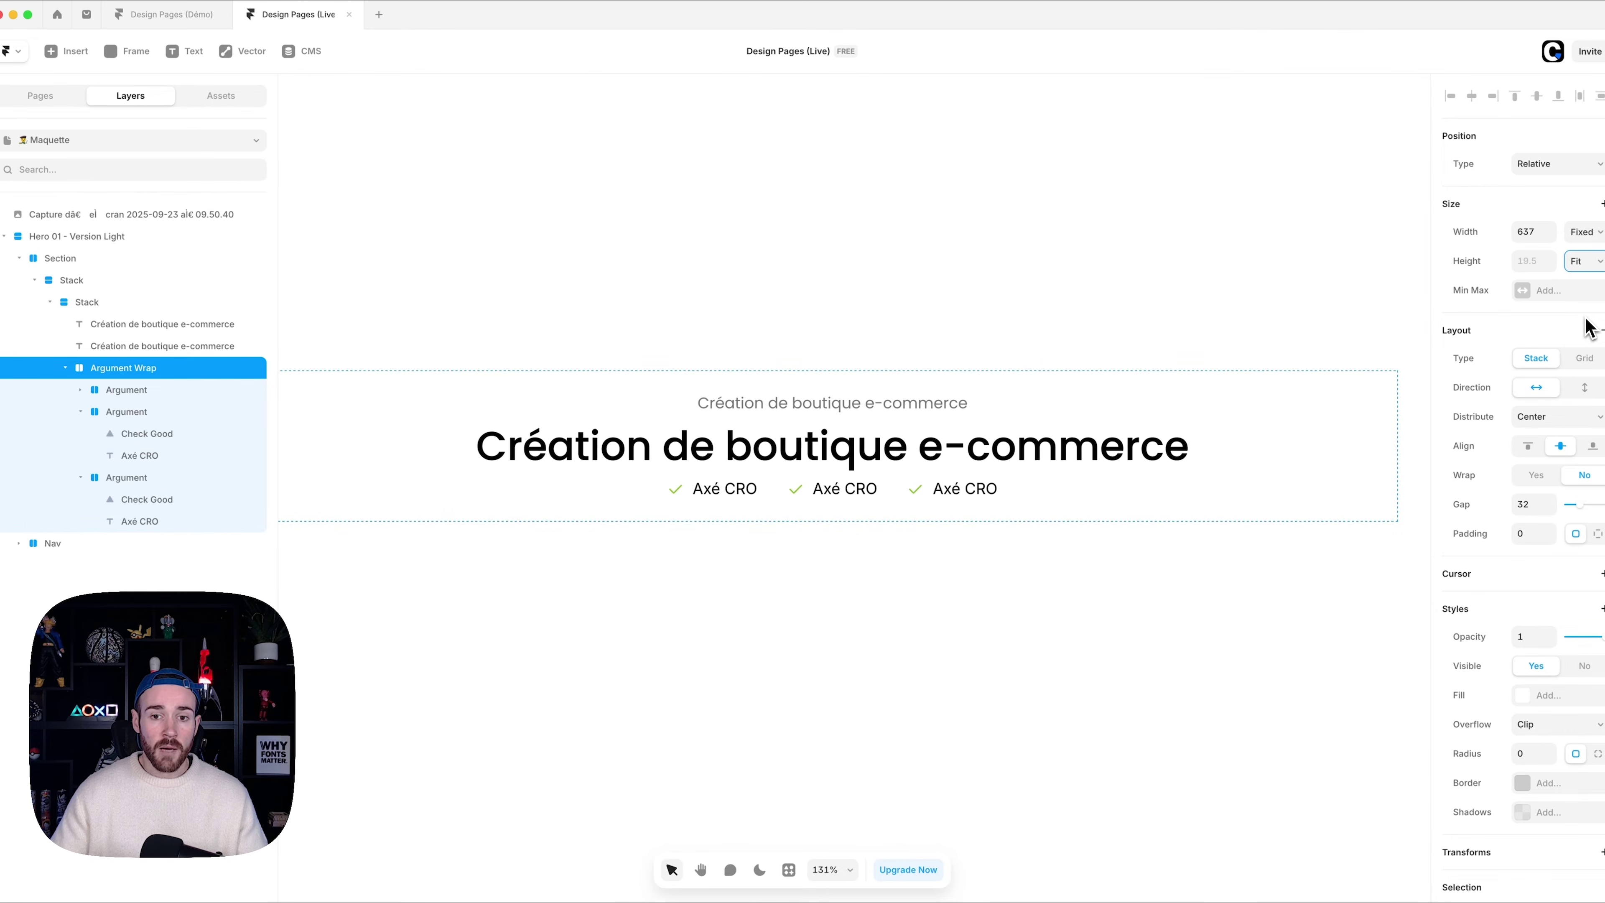
pyautogui.click(1588, 238)
pyautogui.click(1584, 262)
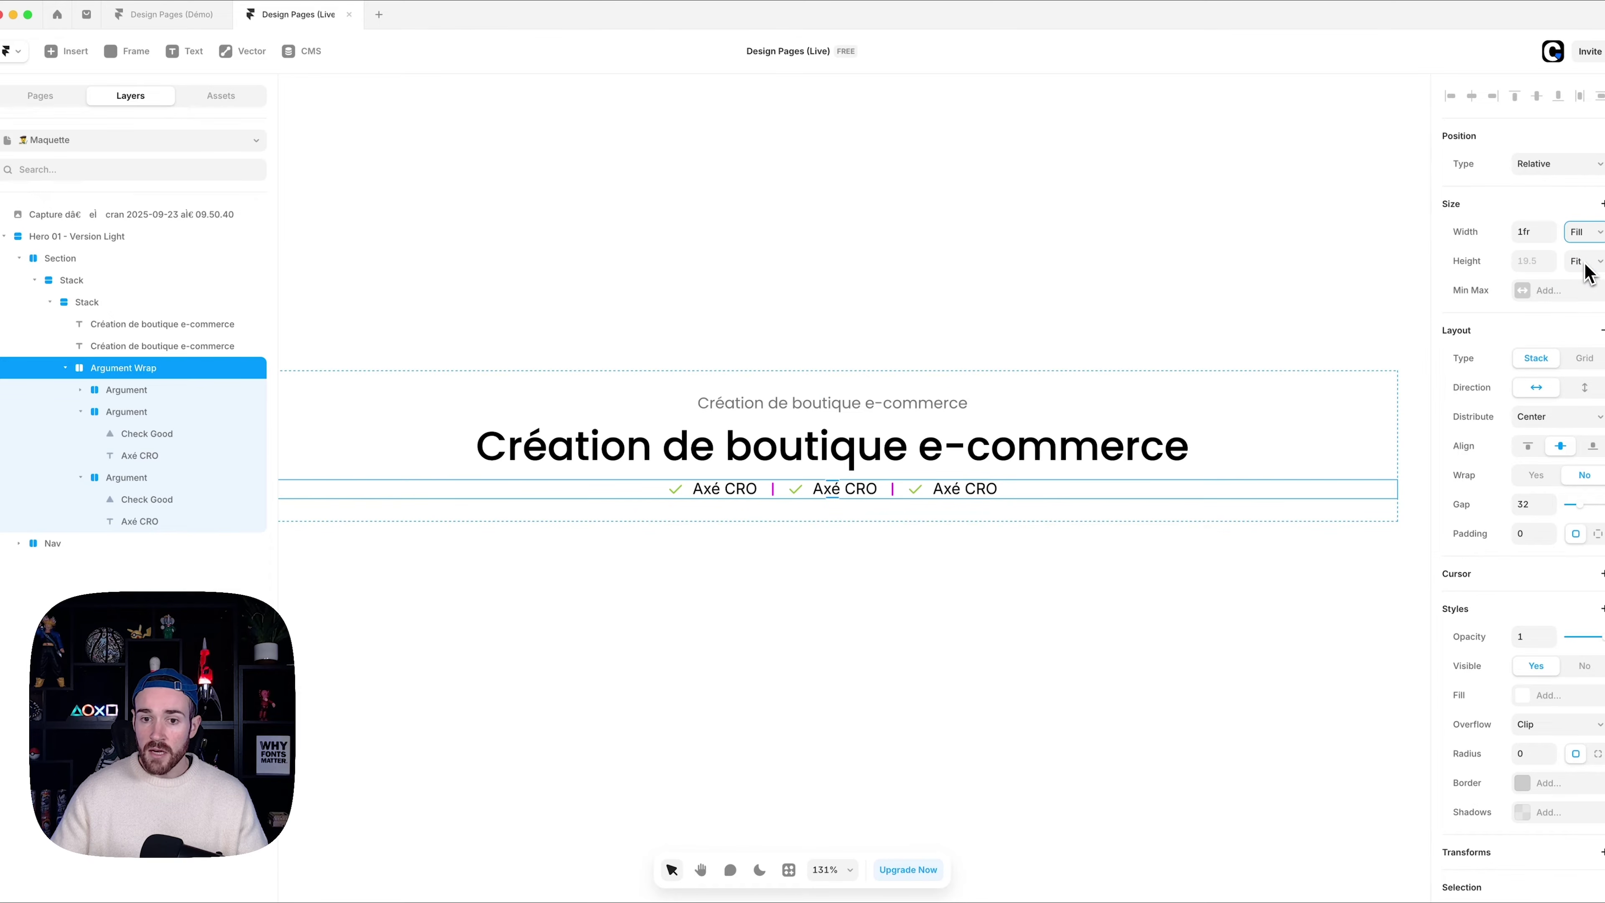
pyautogui.click(1581, 241)
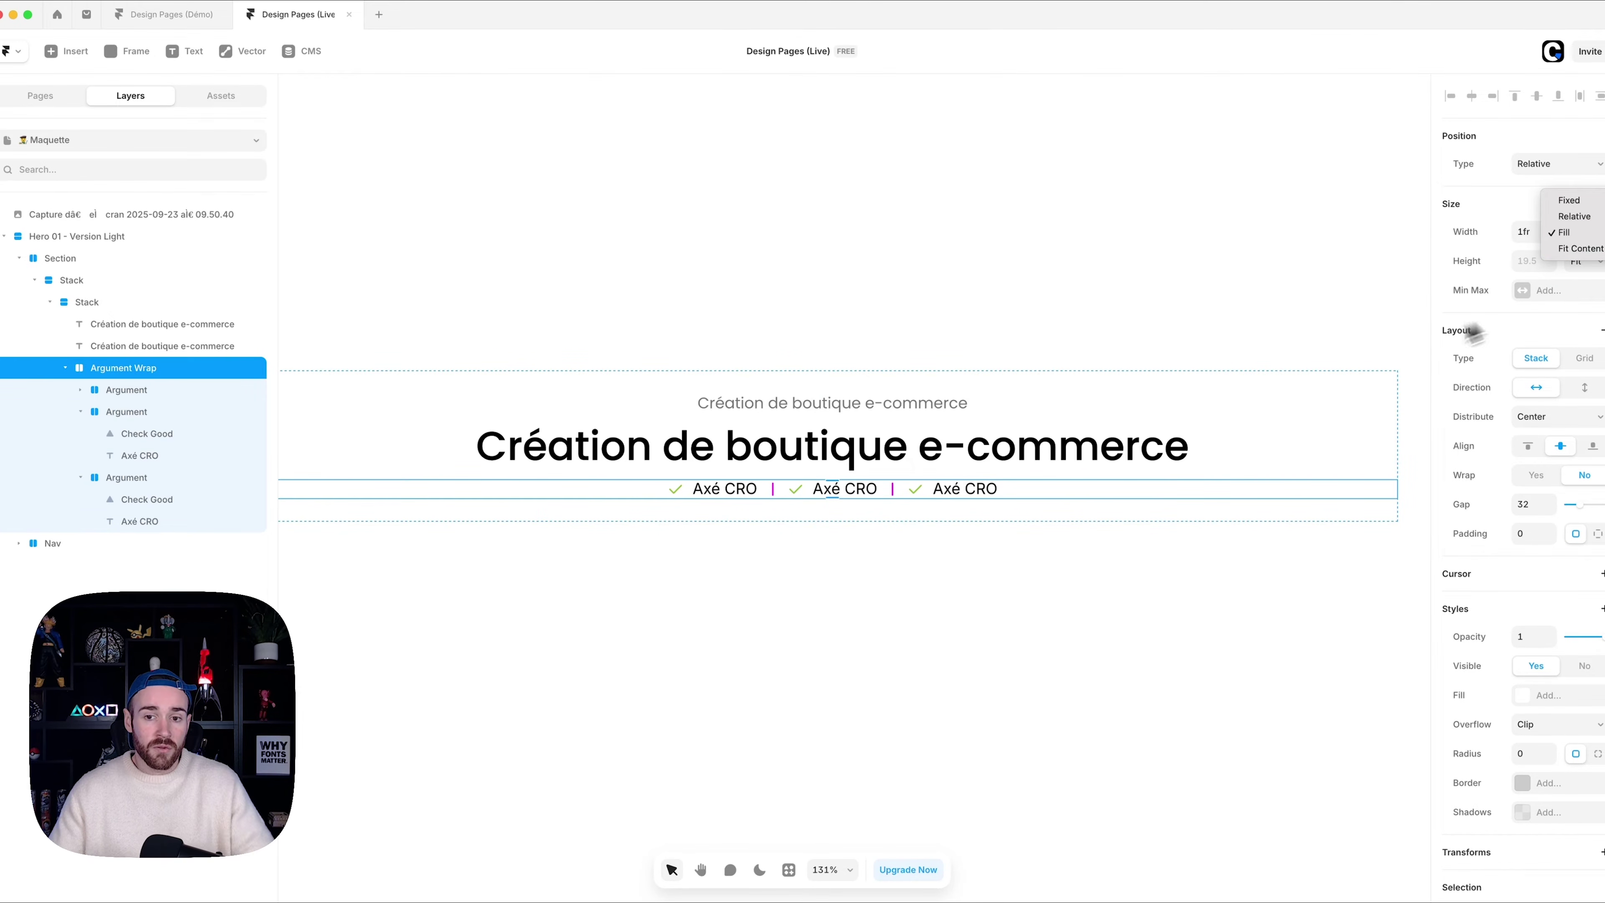
# - Replace the text of the second argument under the heading with "Design unique et personnalisé"
pyautogui.click(1175, 548)
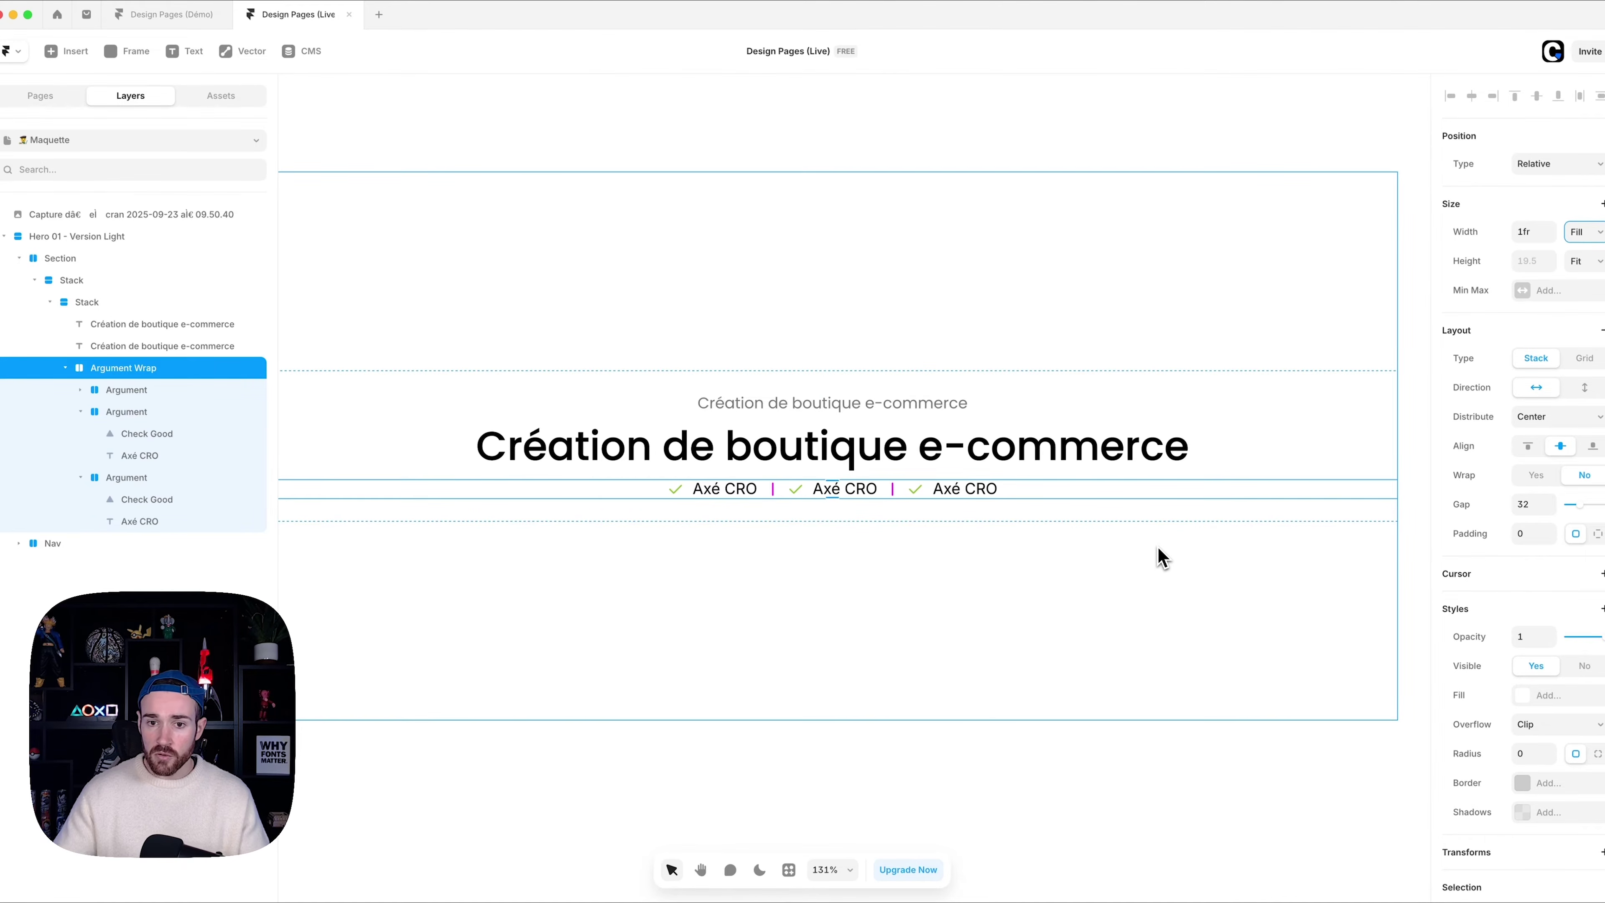
pyautogui.scroll(1, 949, 505)
pyautogui.hscroll(5, 1003, 498)
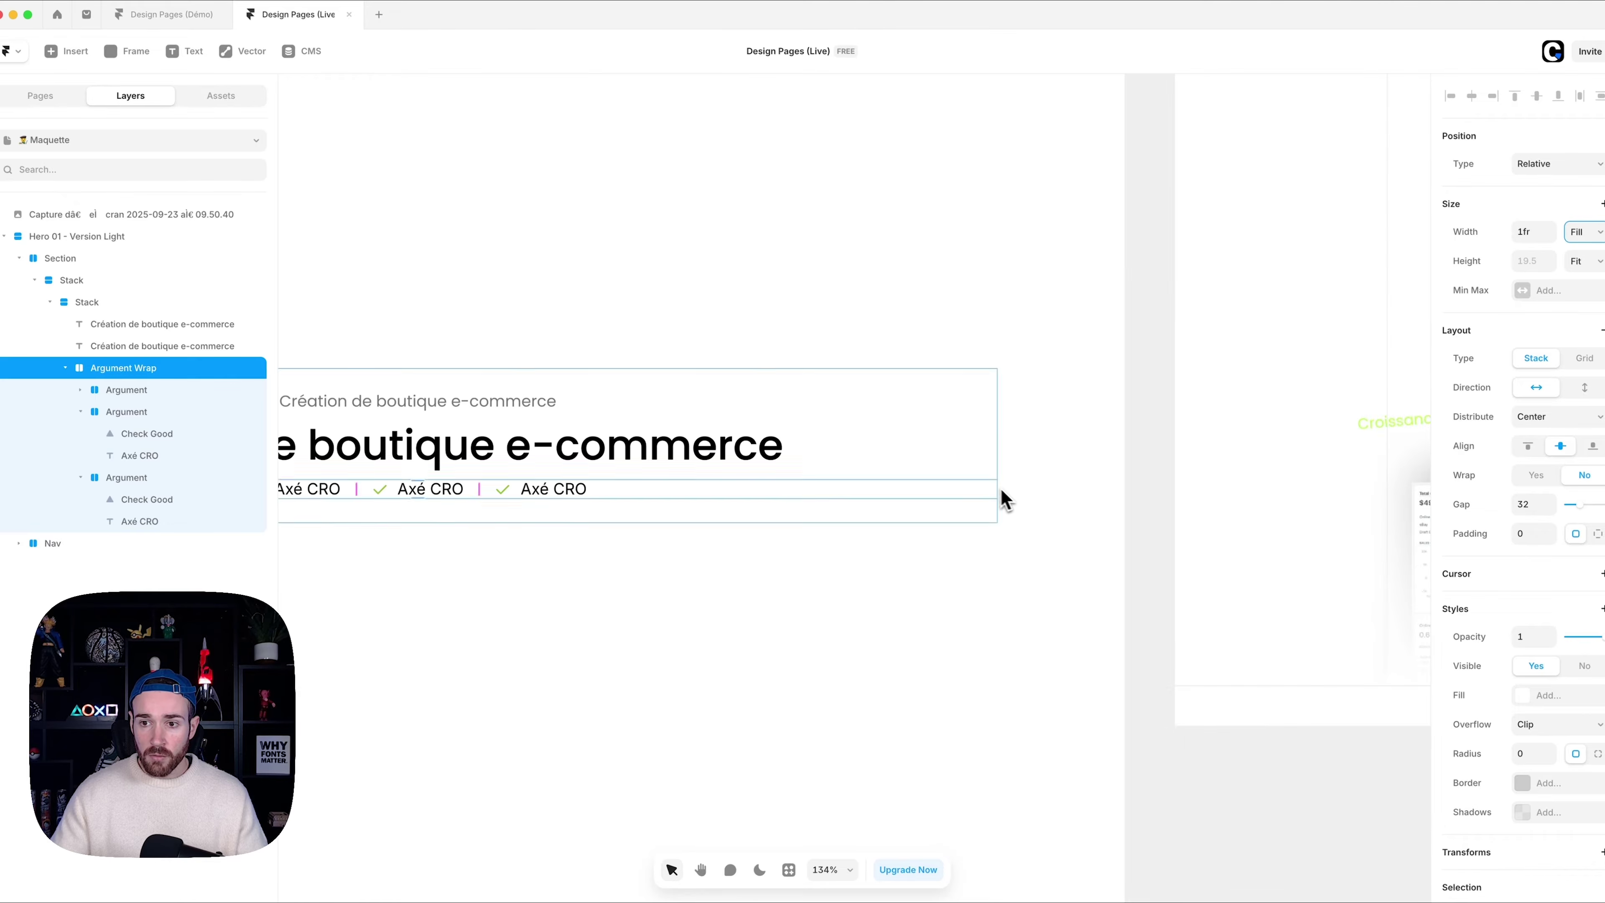
pyautogui.scroll(-3, 1001, 488)
pyautogui.hscroll(5, 1075, 384)
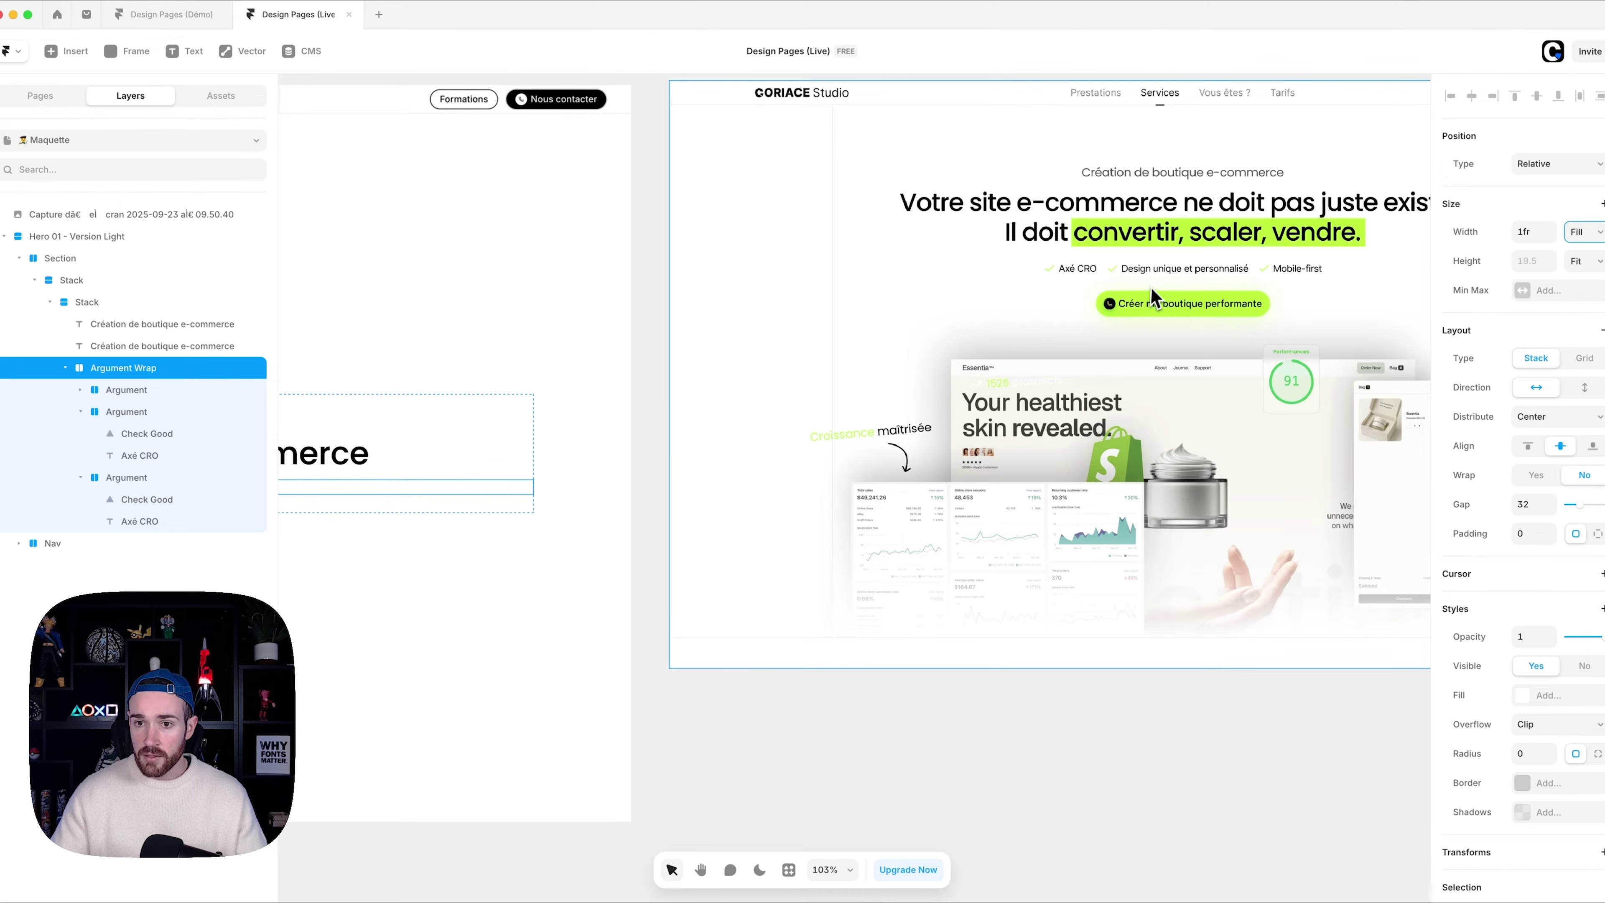
pyautogui.hscroll(-8, 1155, 289)
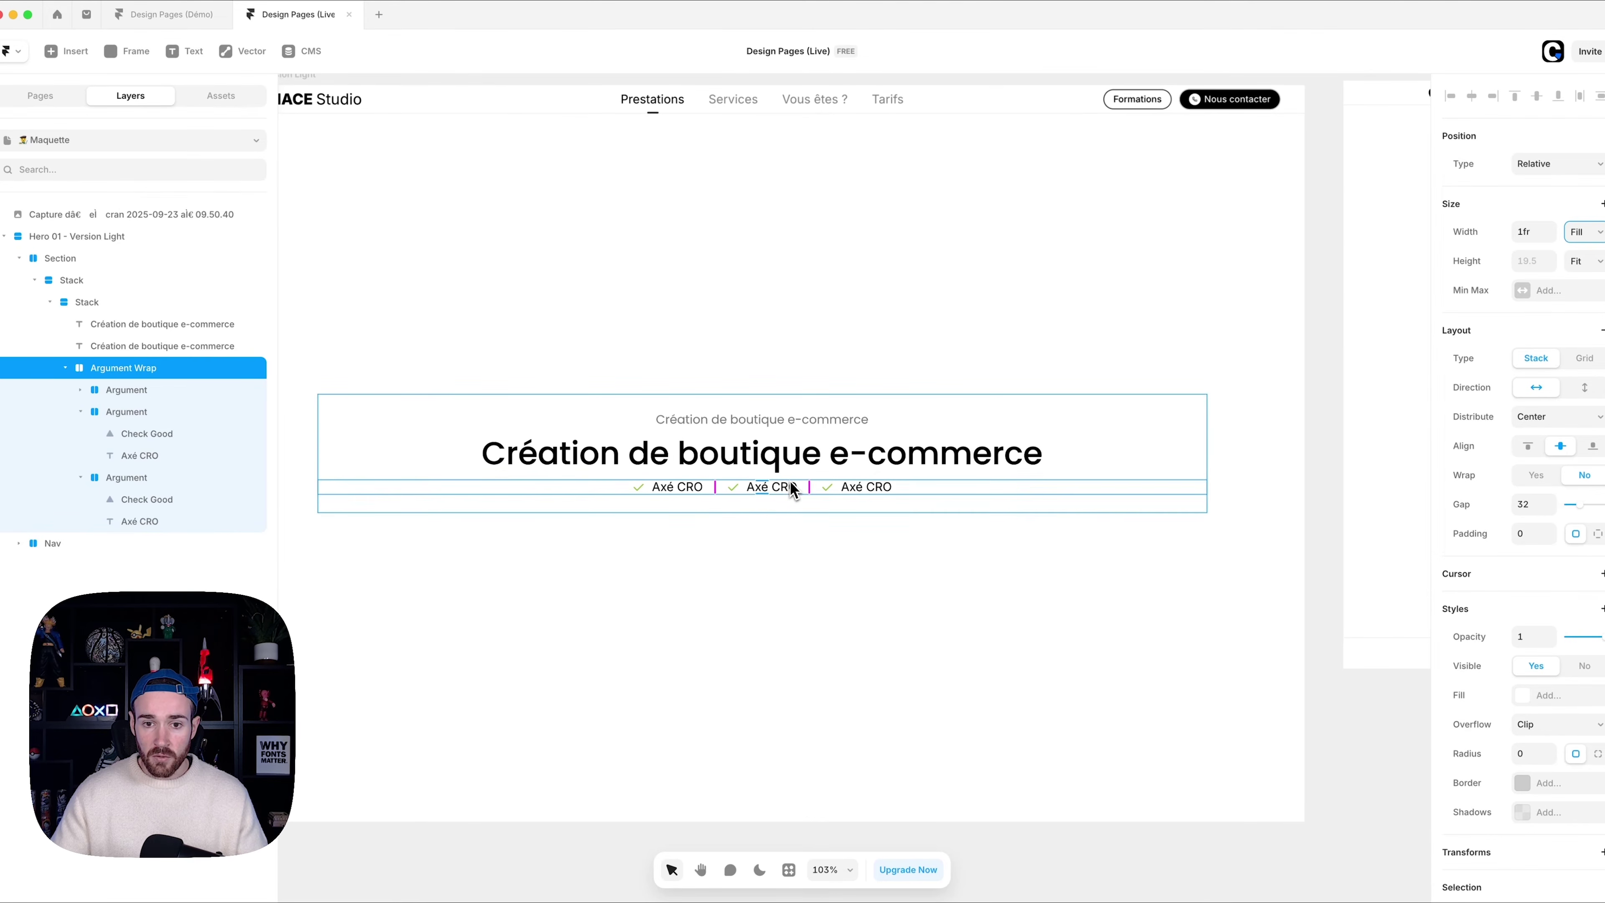
pyautogui.click(790, 488)
pyautogui.doubleClick(787, 488)
pyautogui.write('Design')
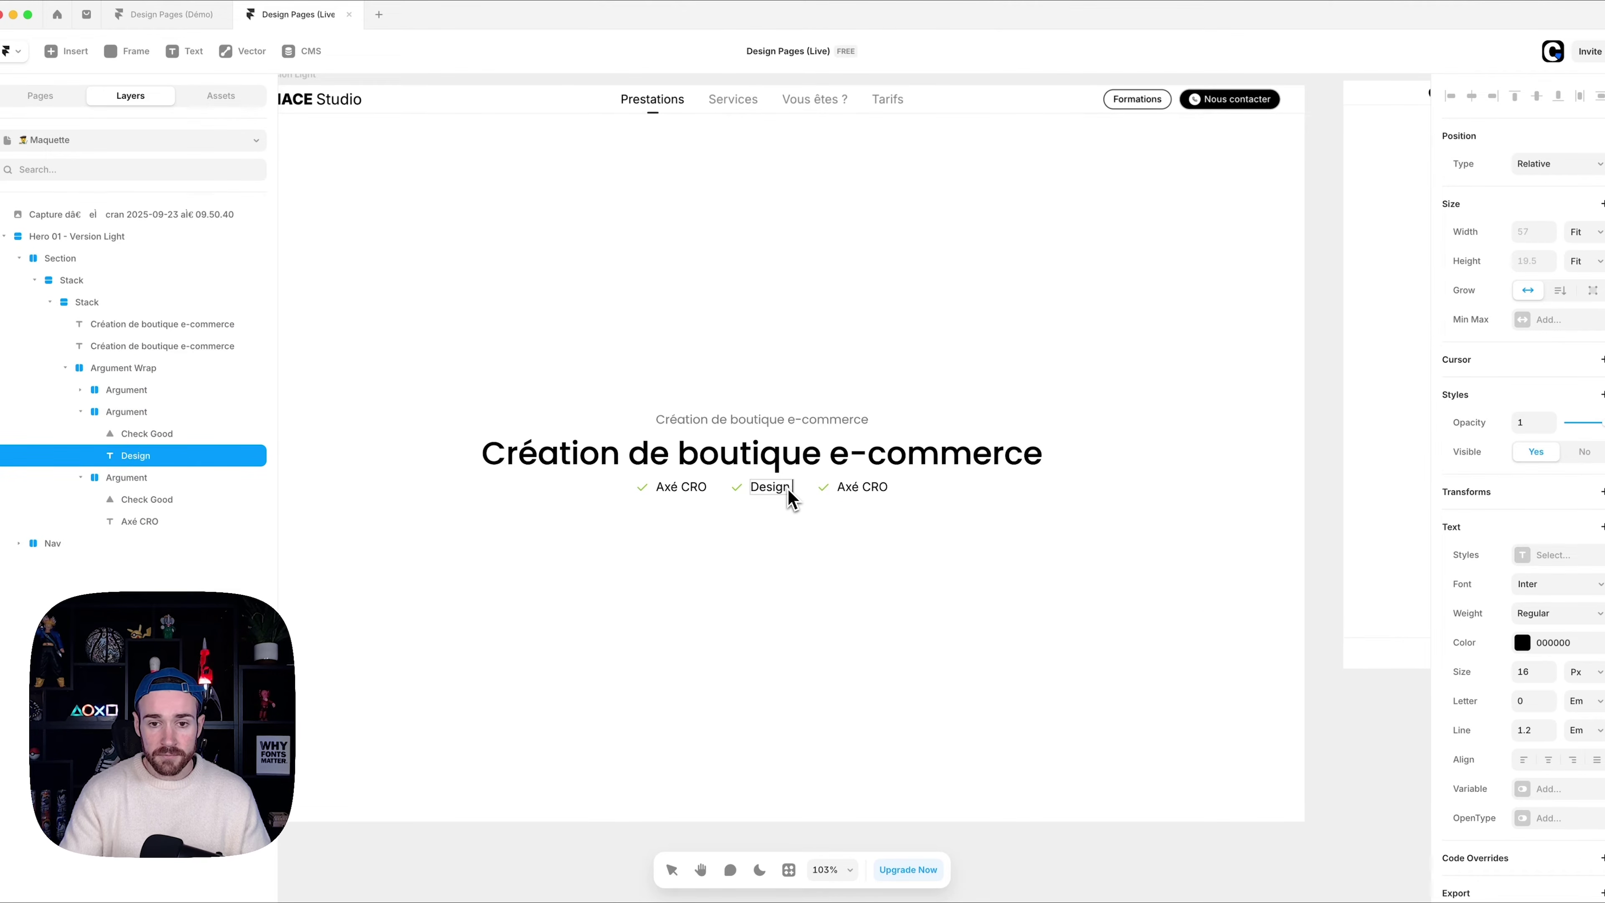
pyautogui.write(' unique et perso')
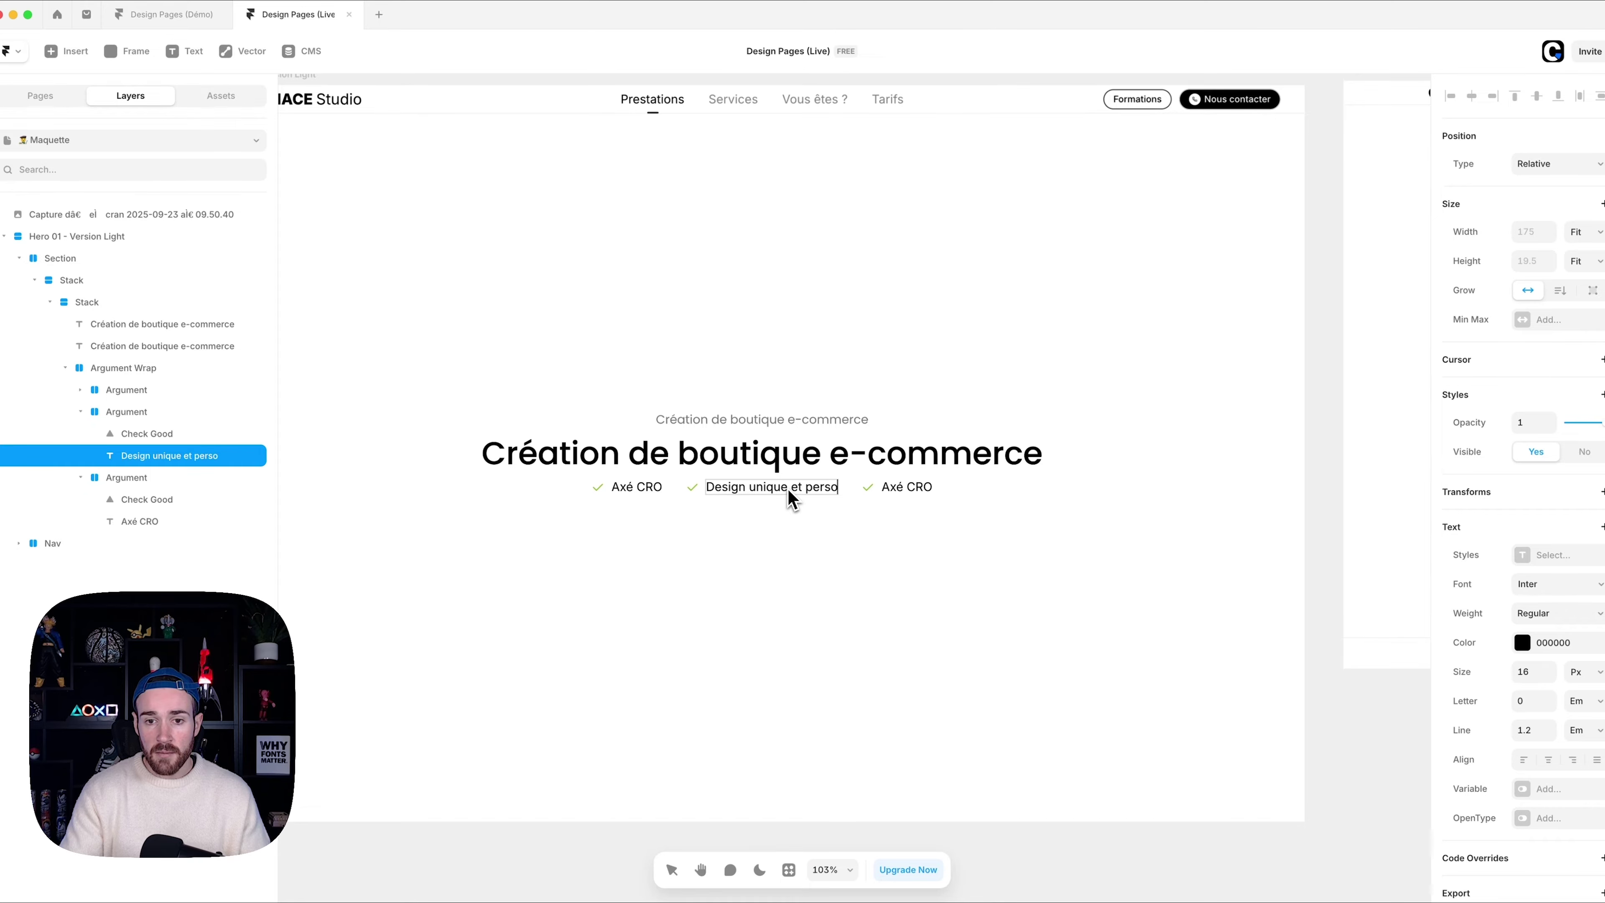
pyautogui.write('nnalisé')
# - Replace the text of the third argument with "Mobile-first"
pyautogui.hscroll(6, 1040, 392)
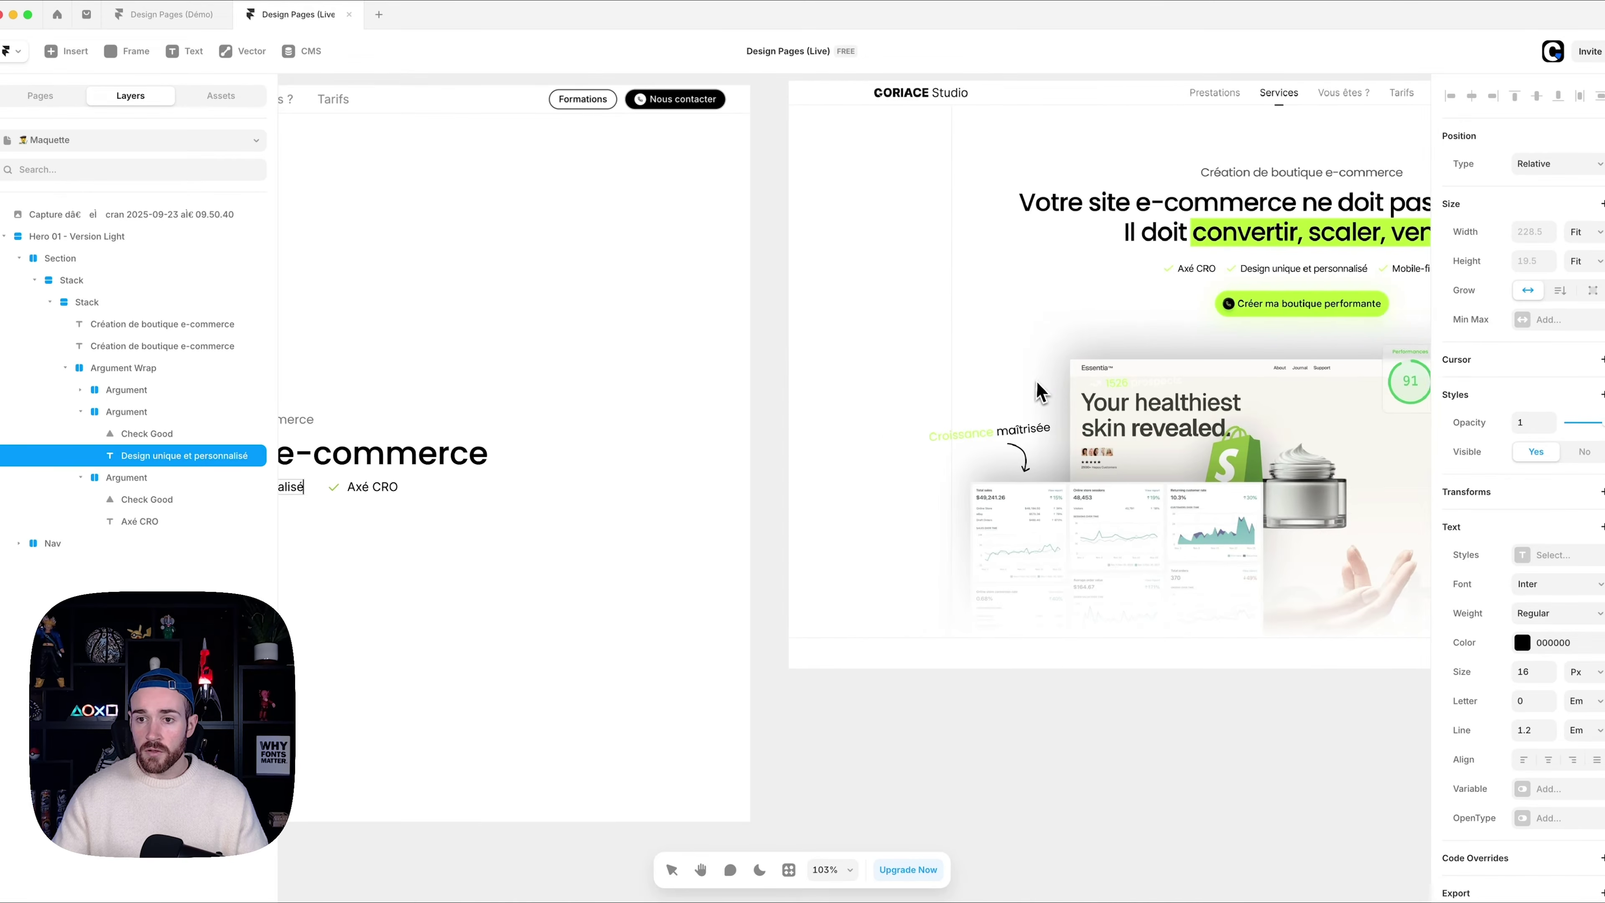
pyautogui.hscroll(-8, 1023, 383)
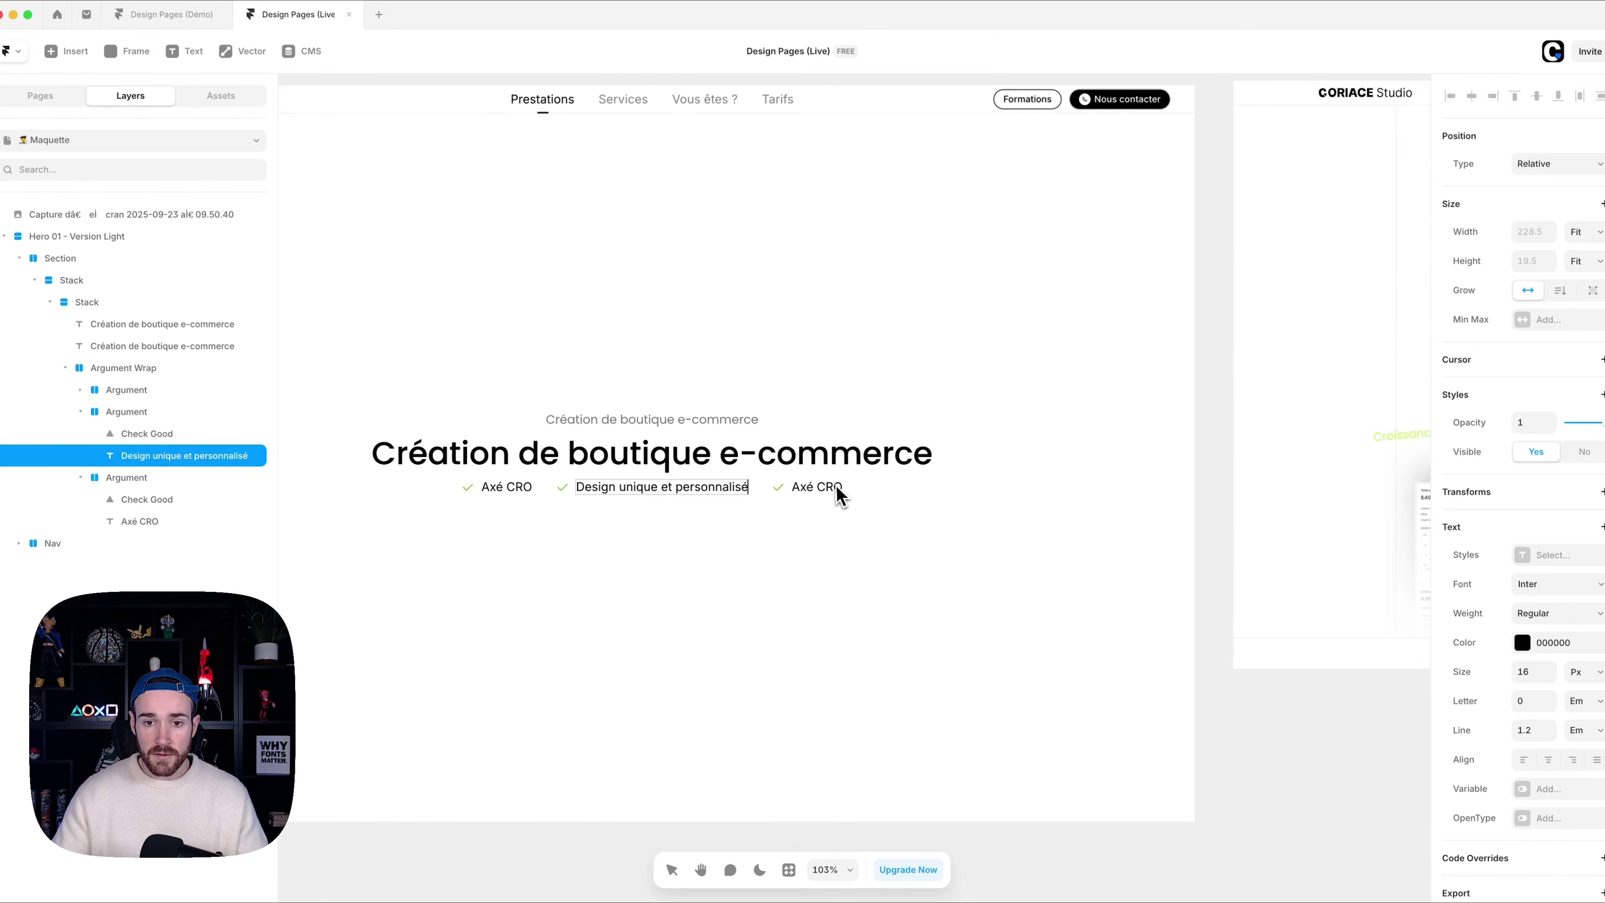
pyautogui.click(836, 487)
pyautogui.doubleClick(834, 488)
pyautogui.write('Mo')
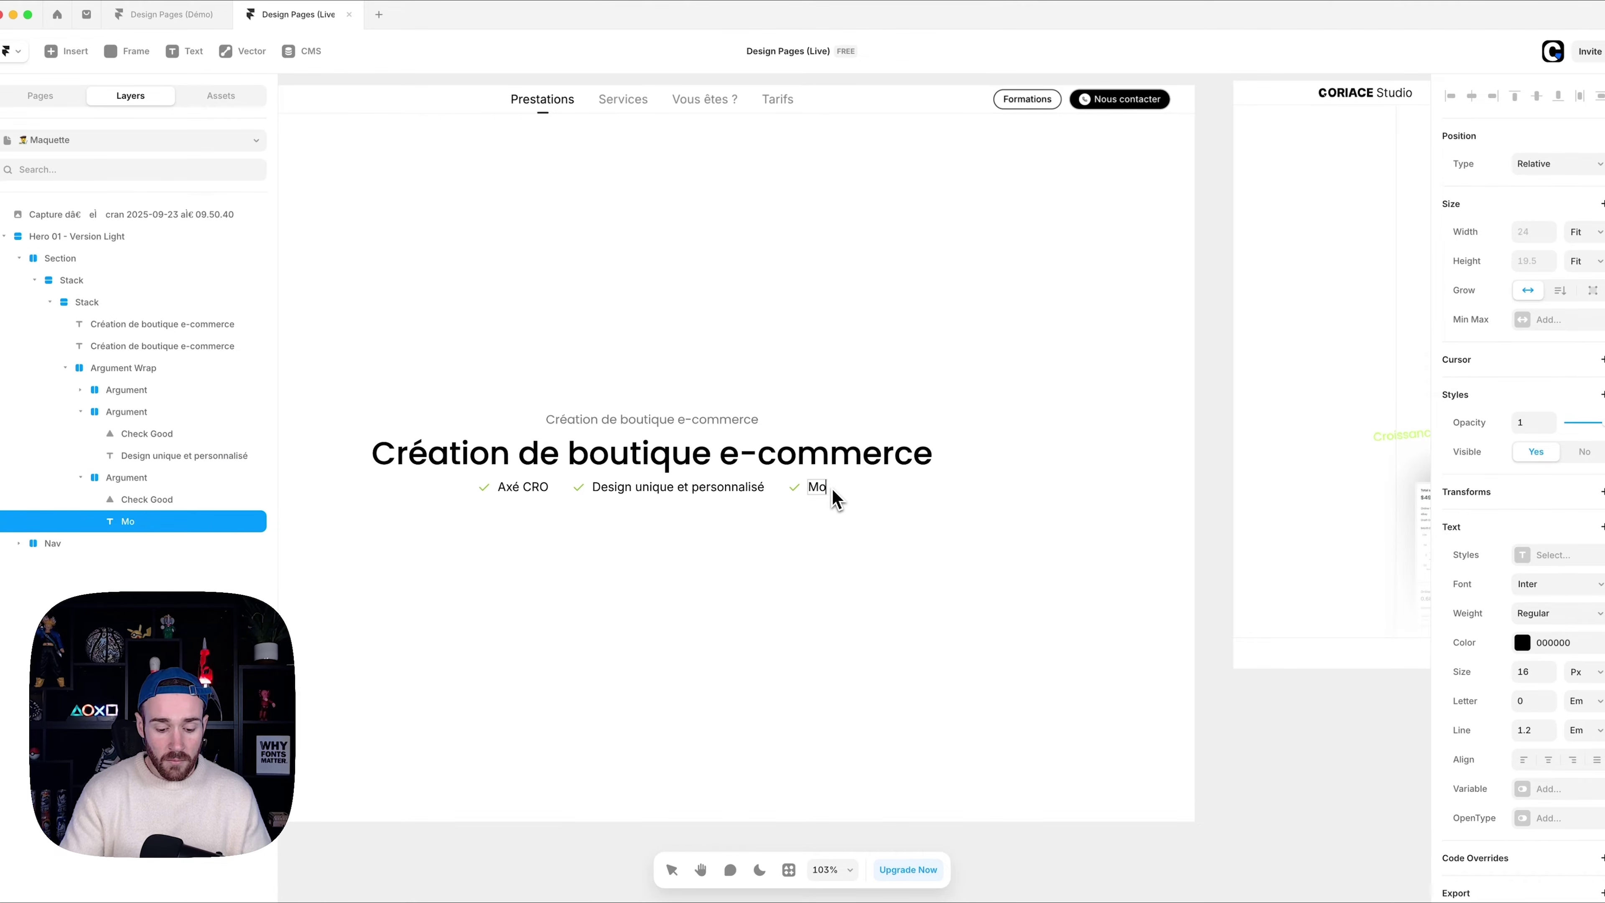
pyautogui.write('bile-first')
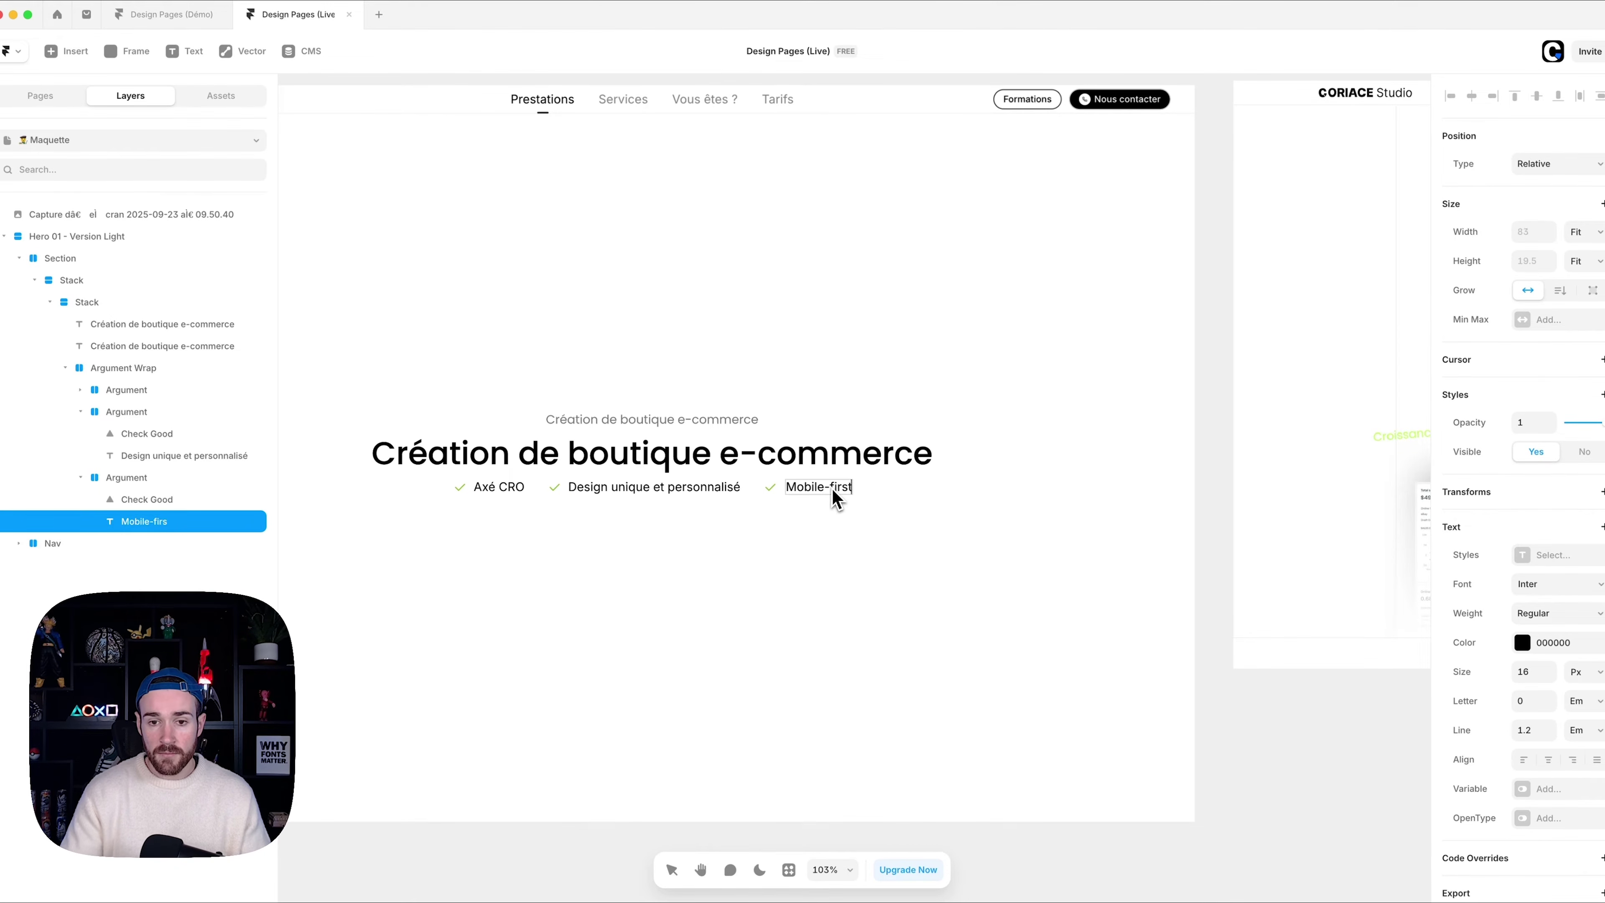
pyautogui.press('Escape')
pyautogui.hscroll(-4, 885, 566)
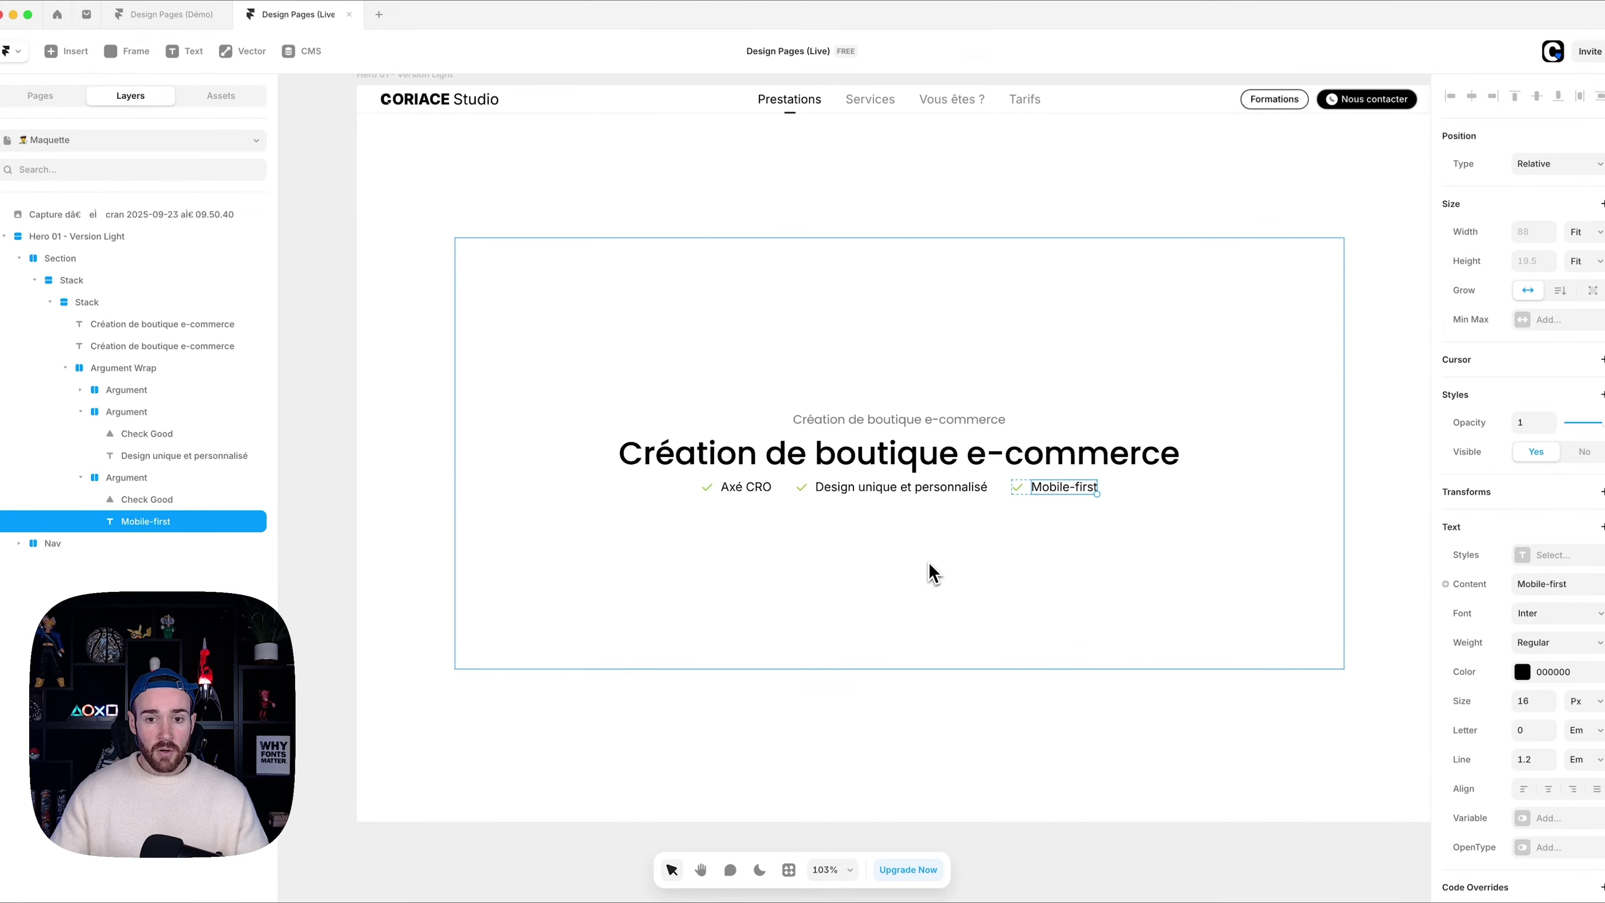
# - Set the line height of the large "Création de boutique e-commerce" heading to 1
pyautogui.hscroll(10, 924, 430)
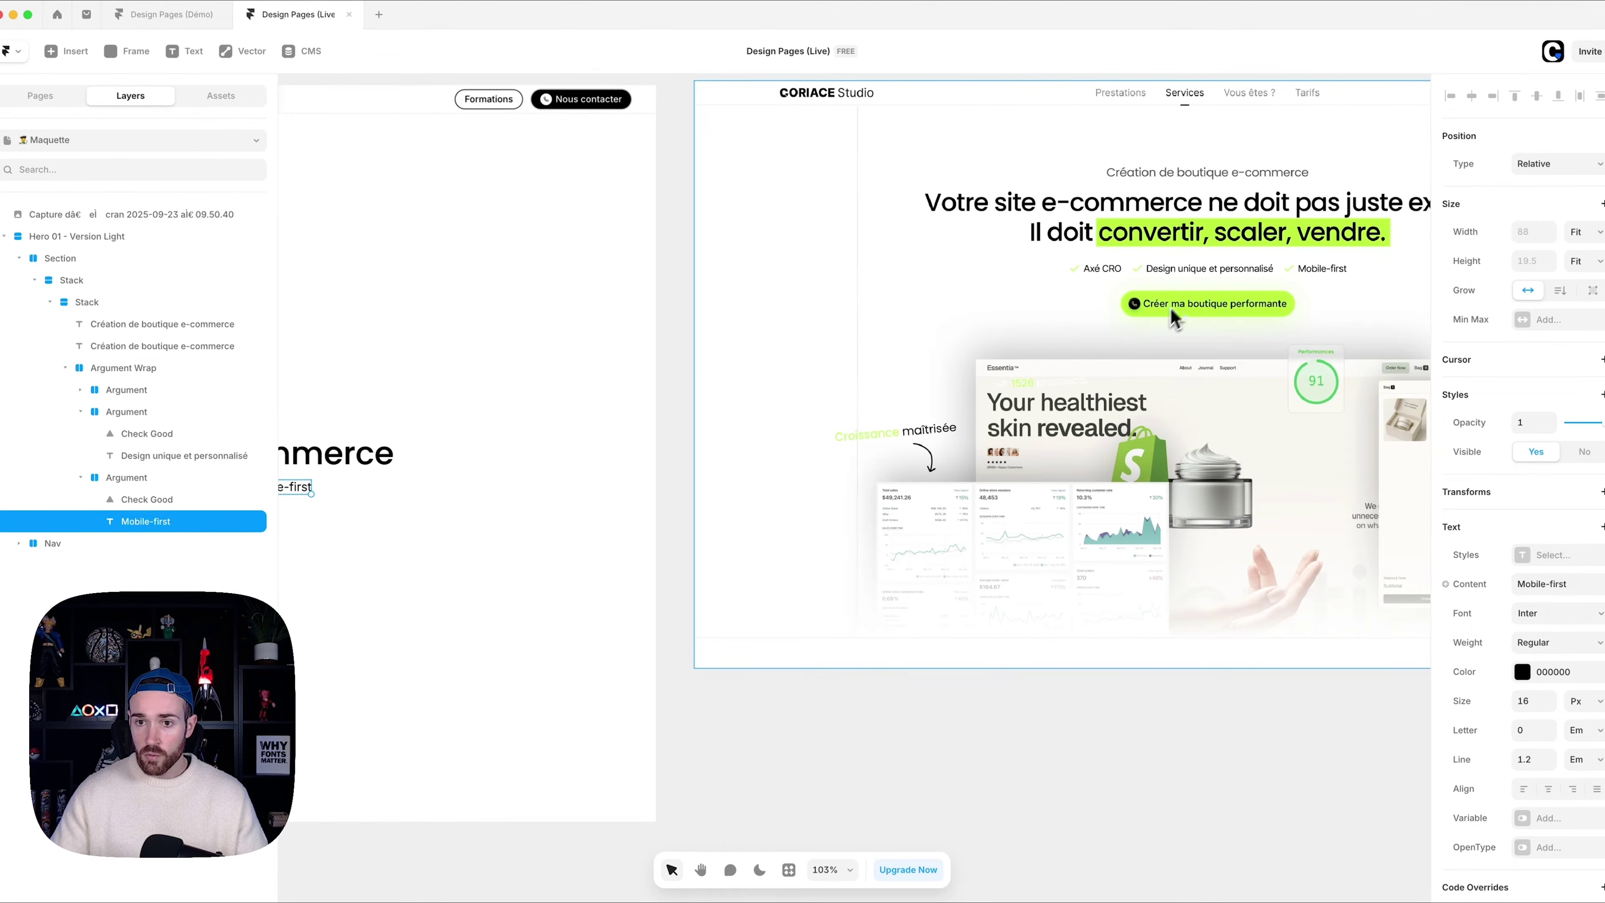
pyautogui.hscroll(-10, 1173, 320)
pyautogui.click(774, 457)
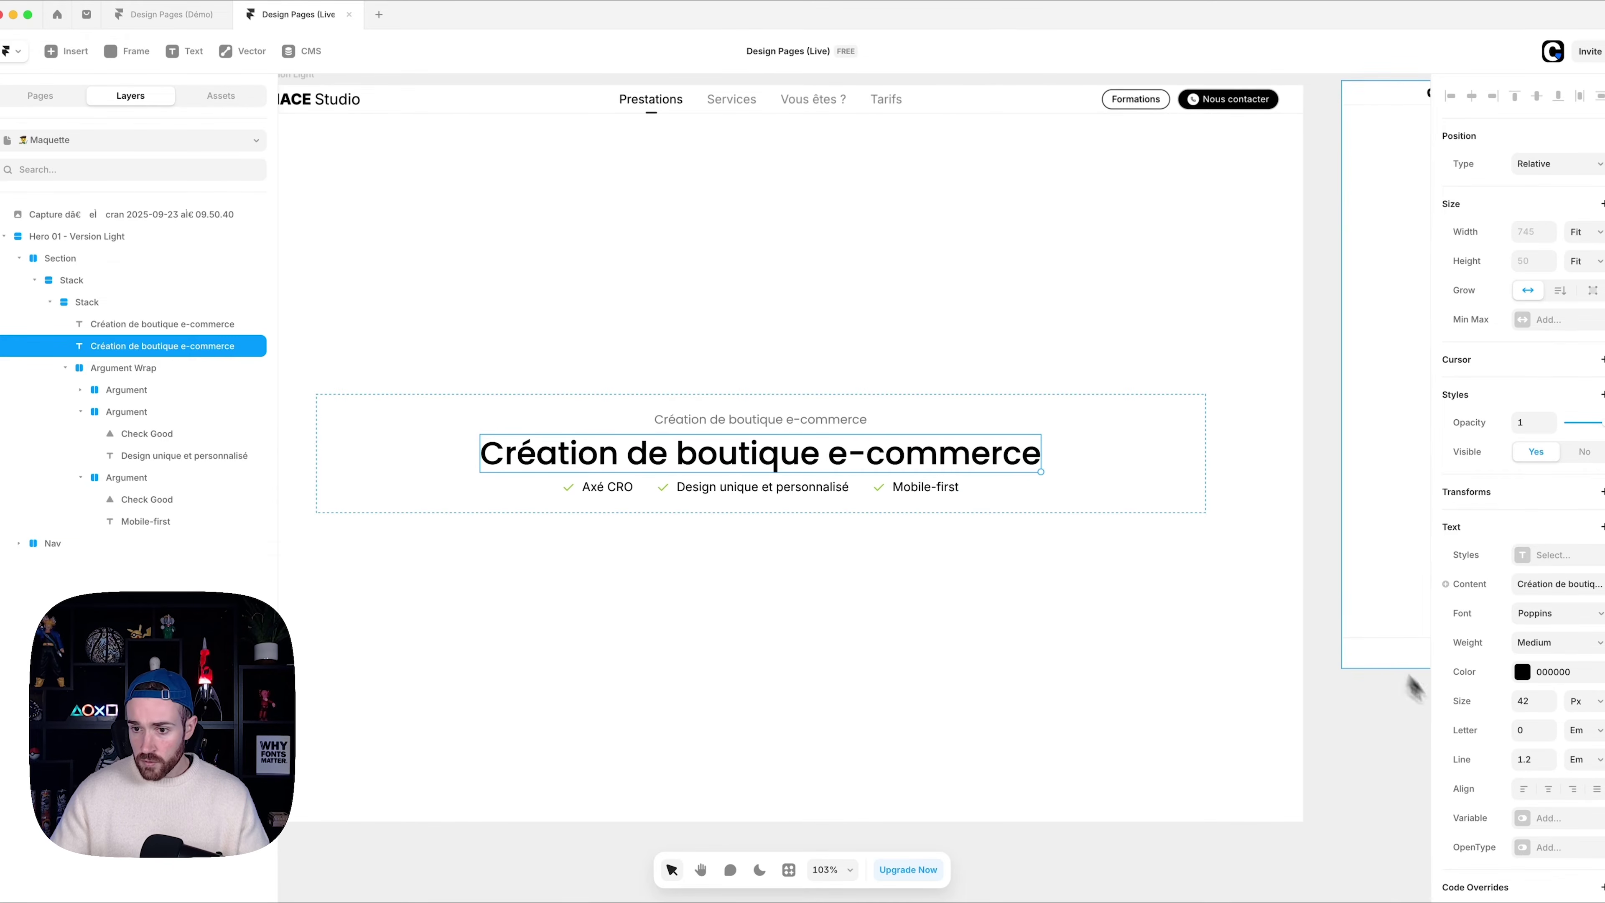
pyautogui.press('Return')
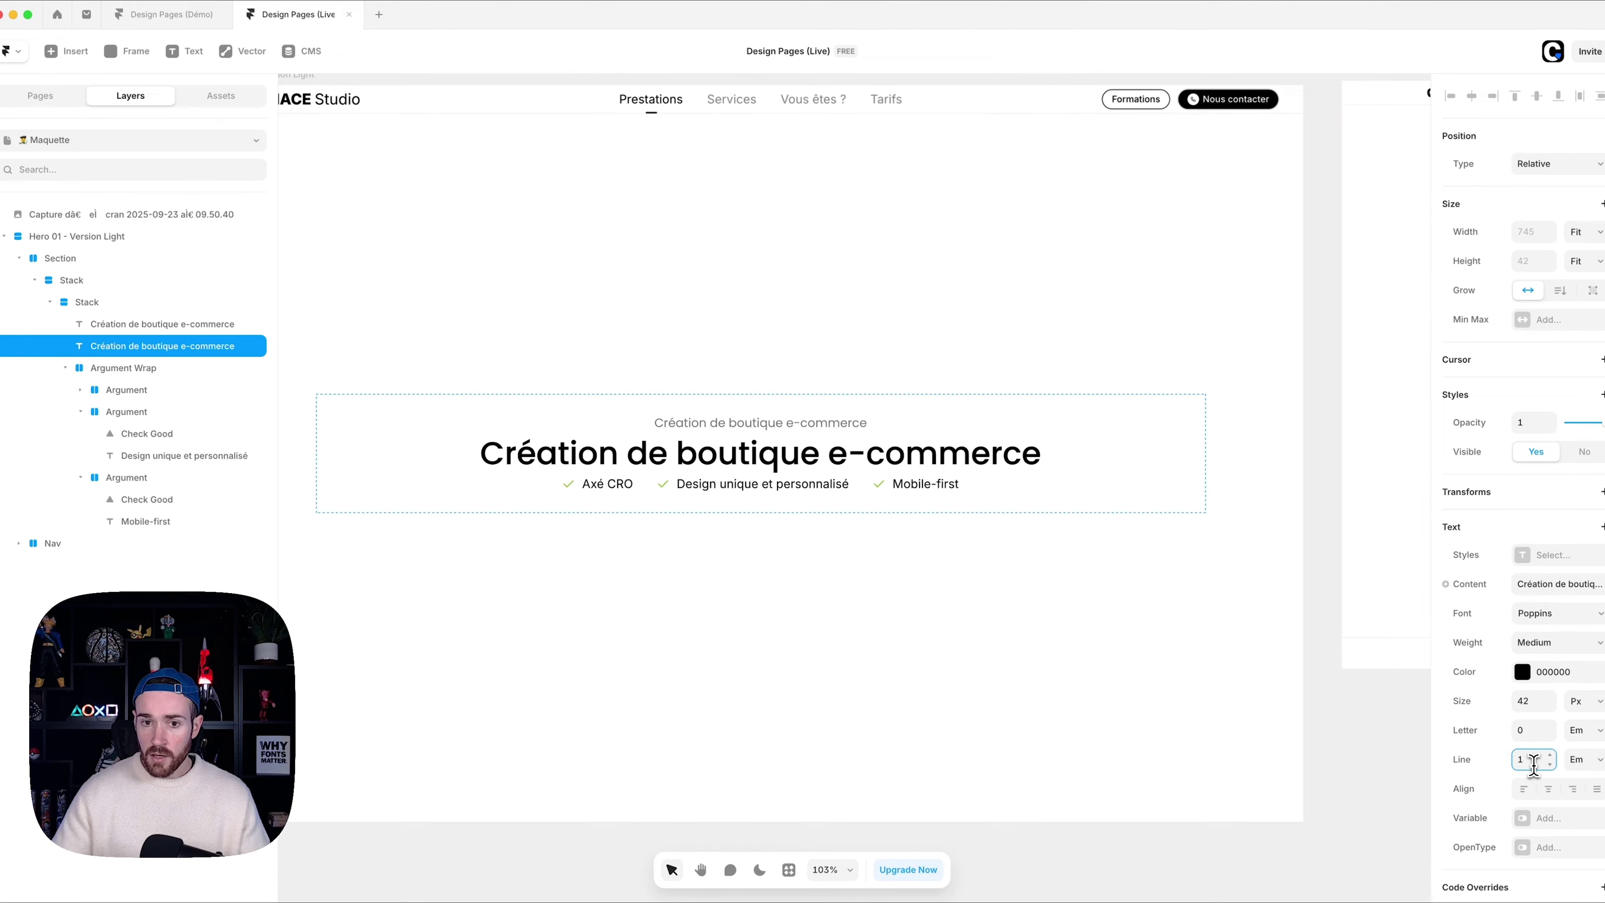
# - Rename the inner stack holding the texts and arguments as Content Wrap and set its gap to 16
pyautogui.click(1063, 444)
pyautogui.click(1038, 424)
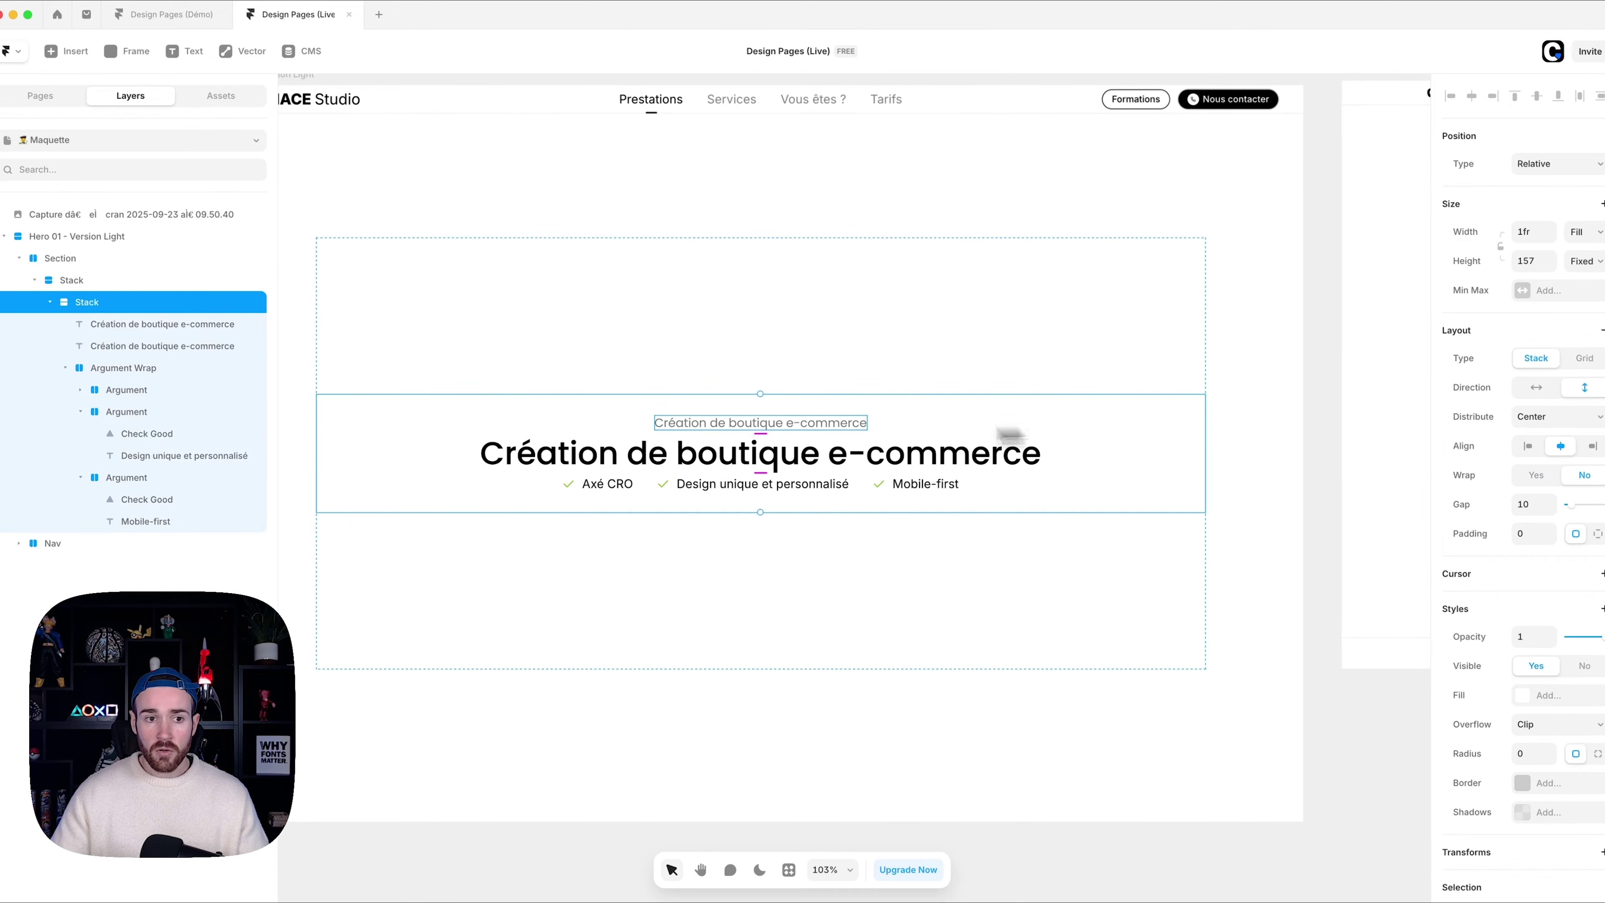
pyautogui.click(50, 303)
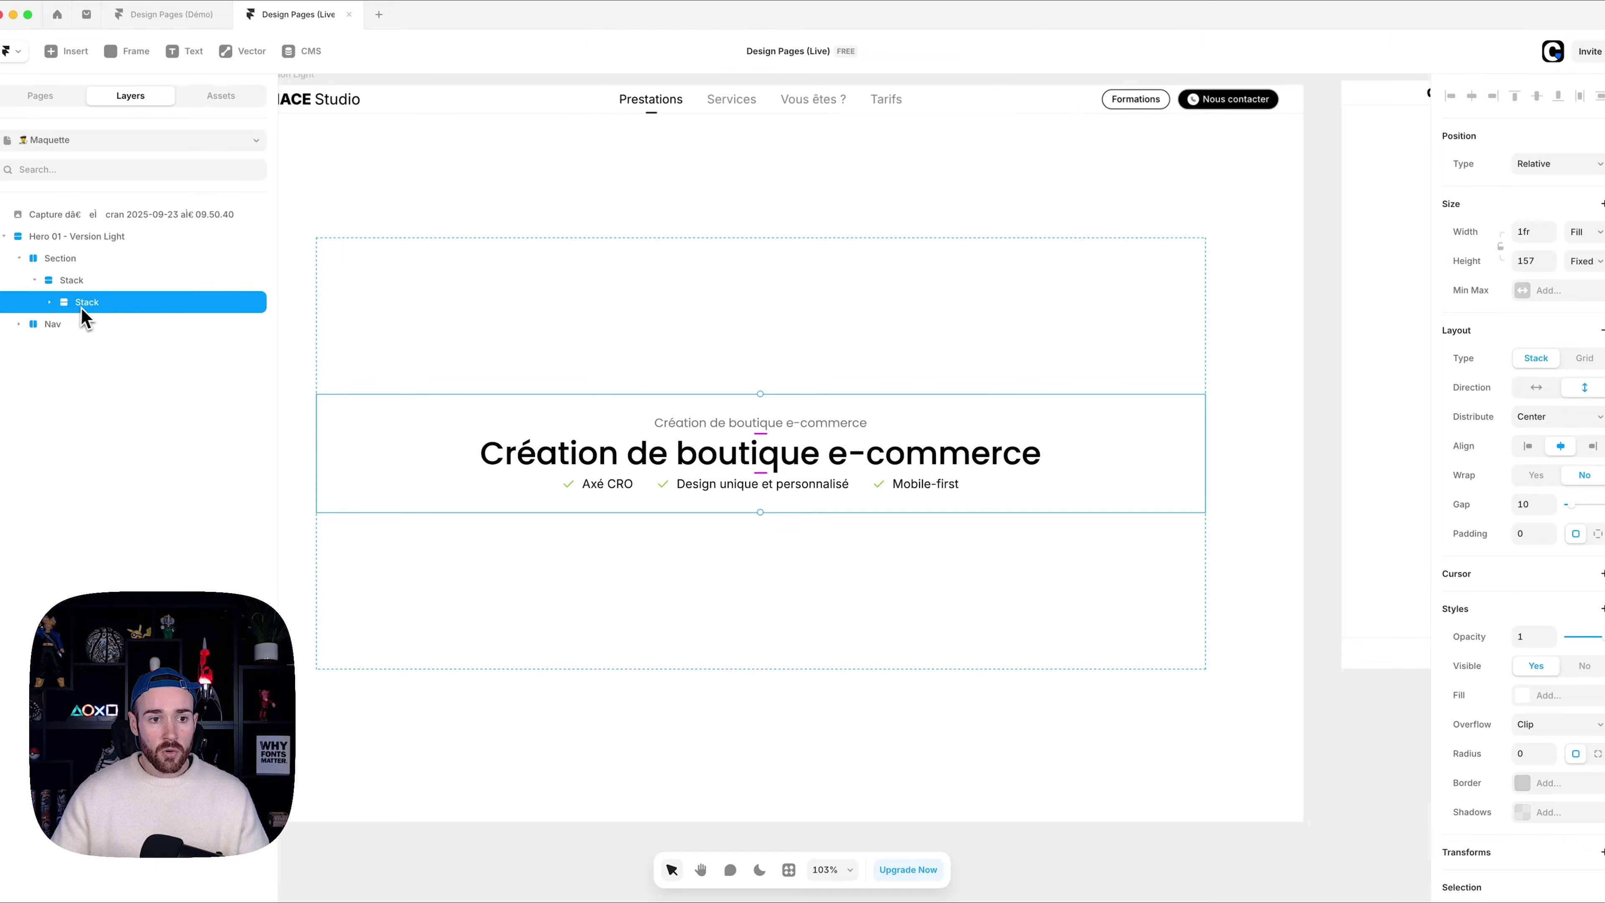
pyautogui.click(51, 303)
pyautogui.click(64, 368)
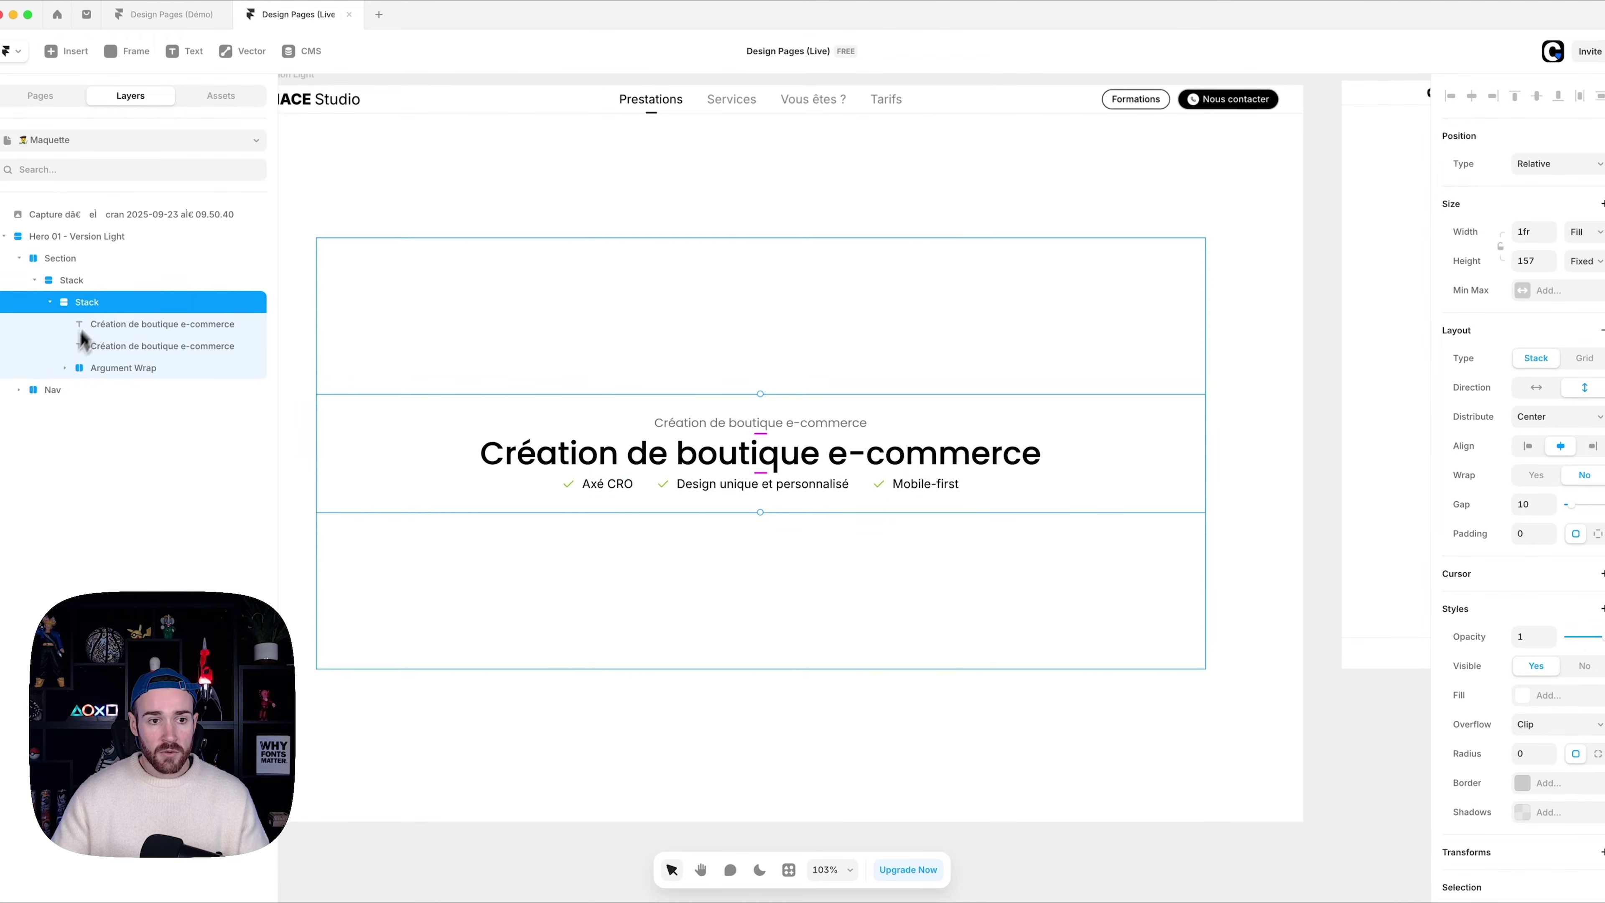
pyautogui.doubleClick(97, 303)
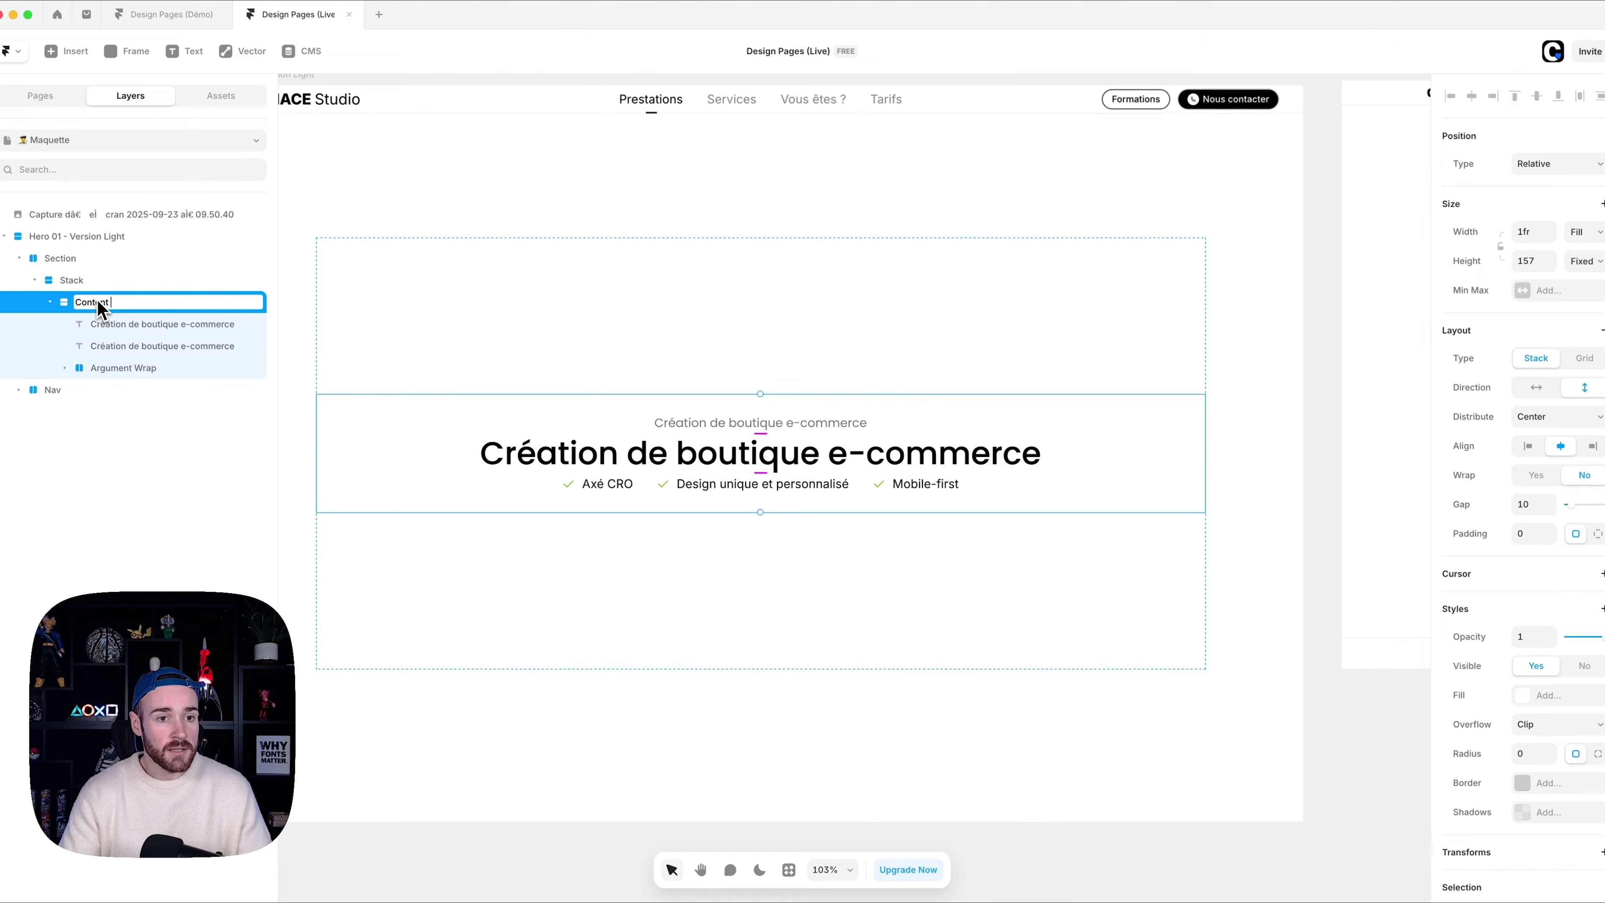
pyautogui.press('Escape')
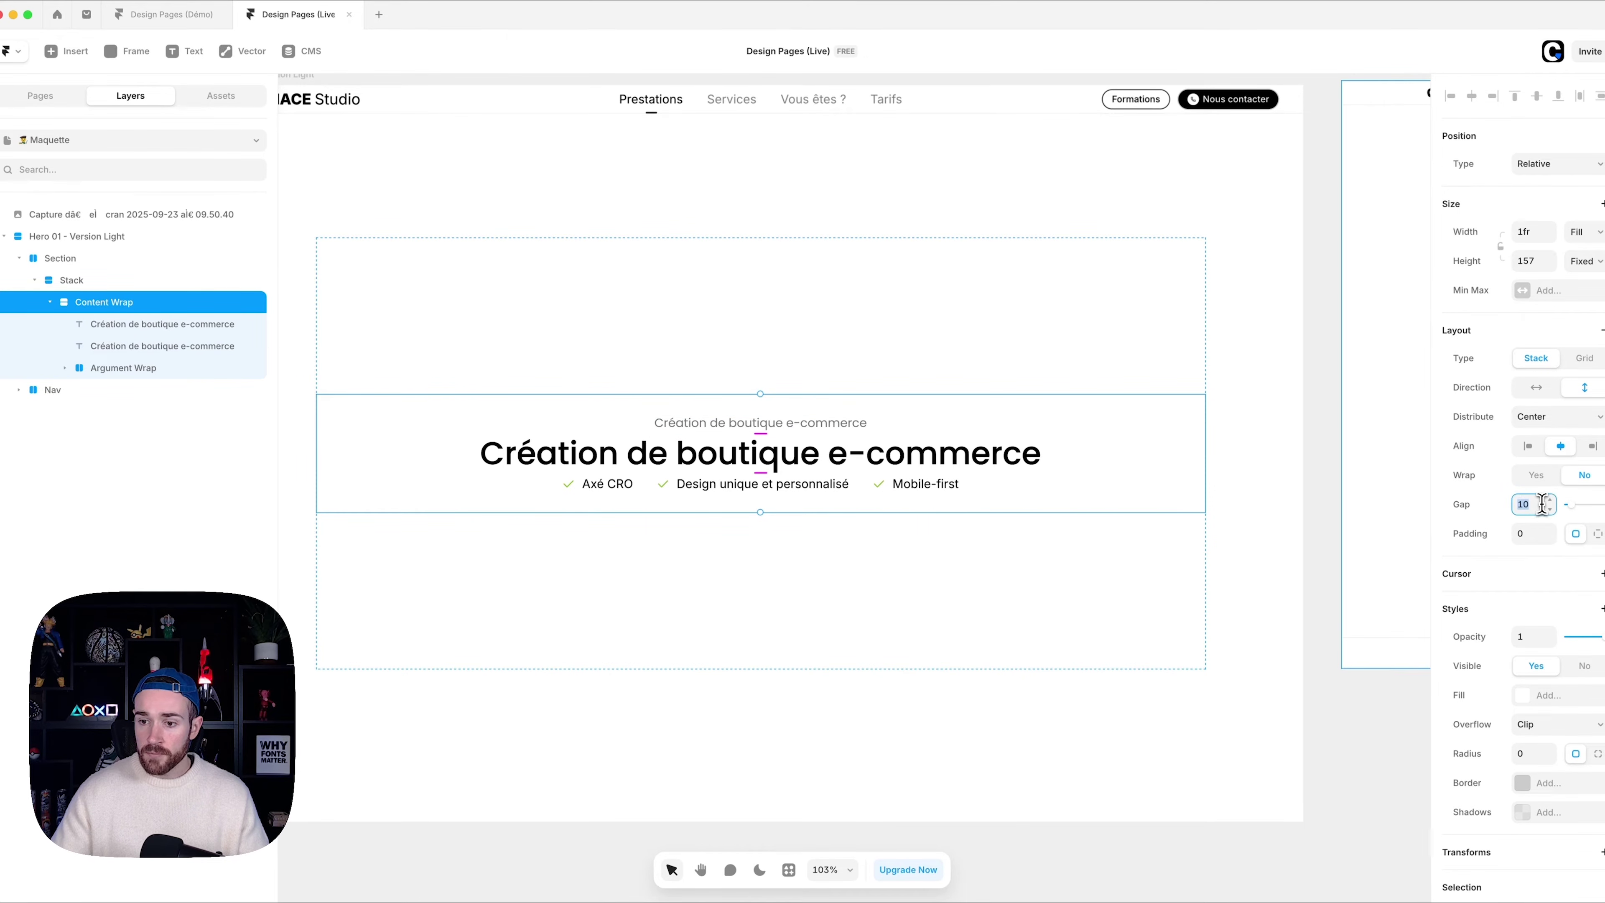
pyautogui.press('Return')
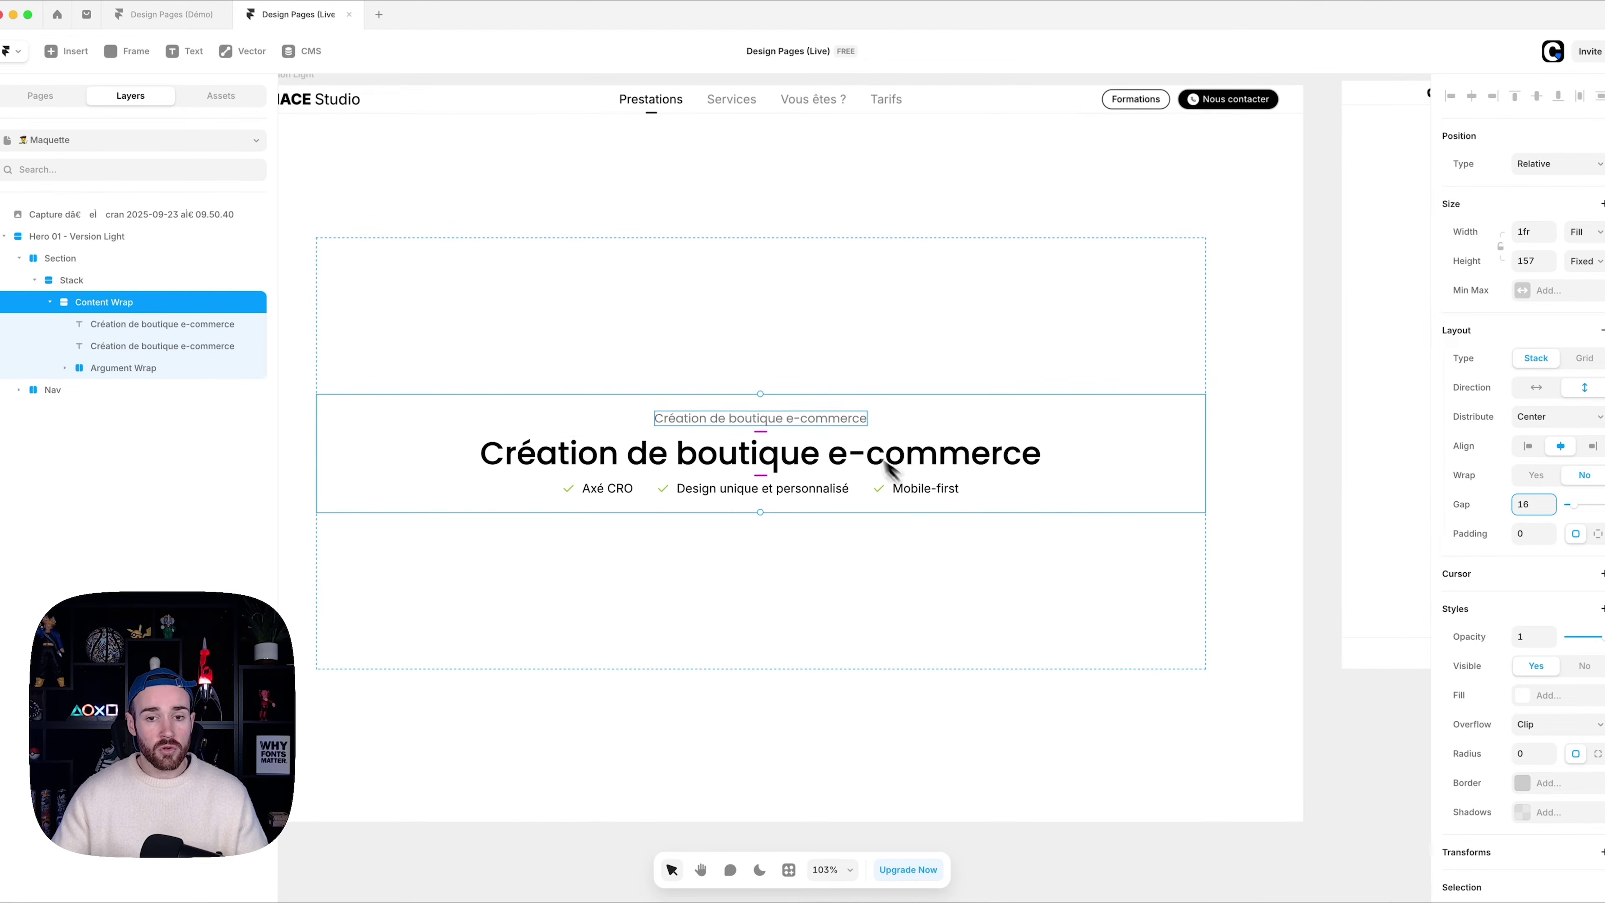
# - Draw a frame about 206 by 37 inside Content Wrap, below the row of arguments
pyautogui.scroll(-2, 1042, 477)
pyautogui.click(1042, 433)
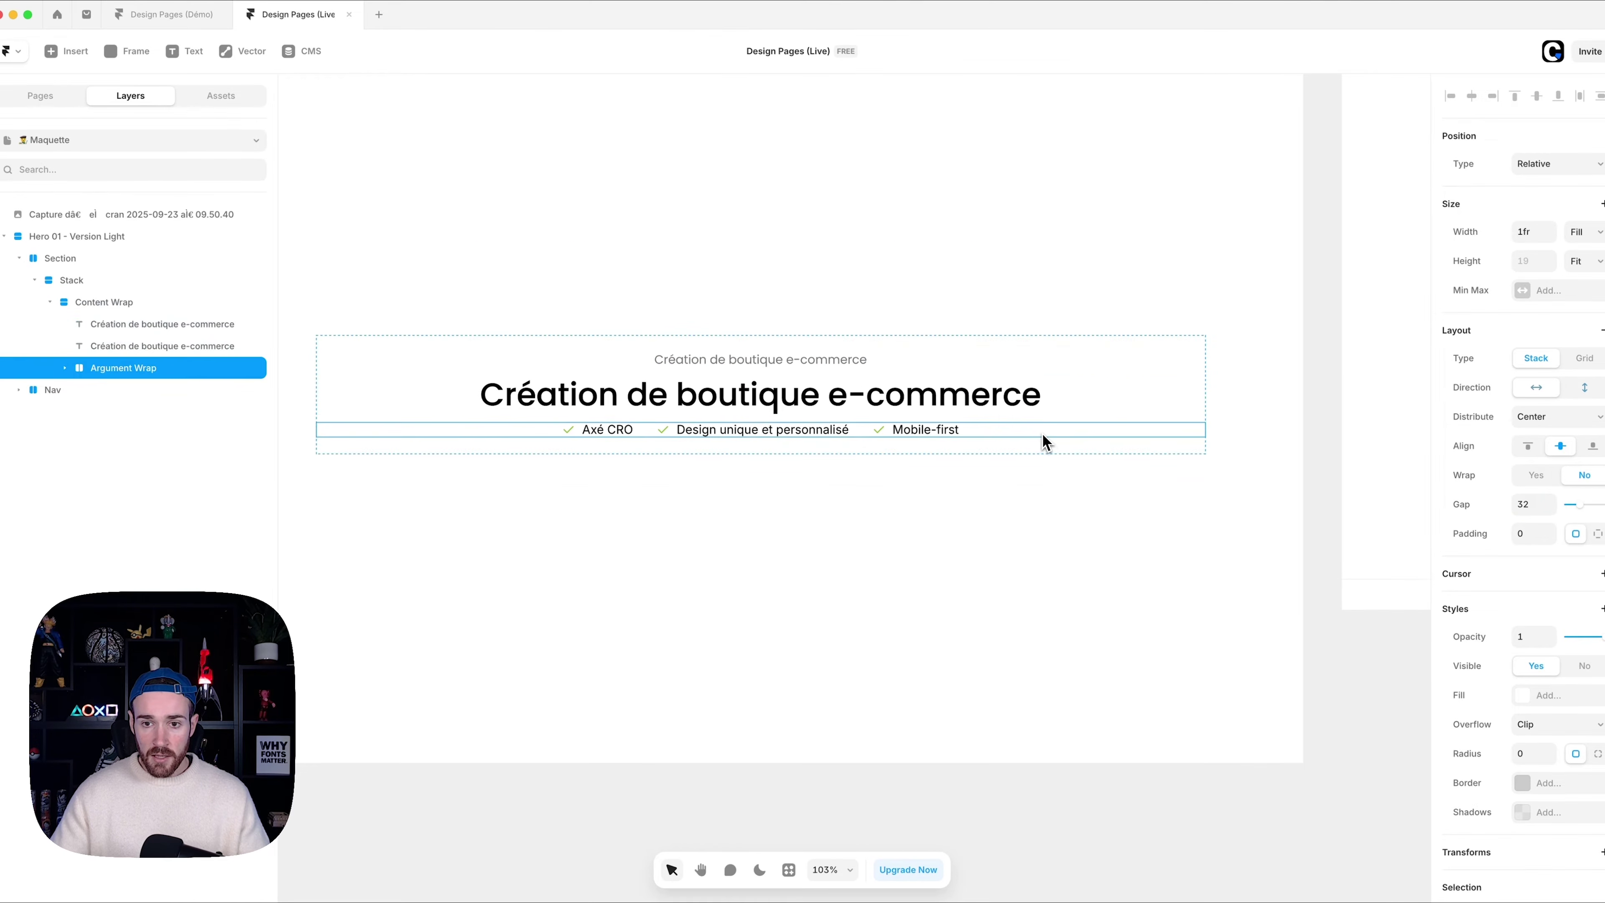
pyautogui.click(1050, 444)
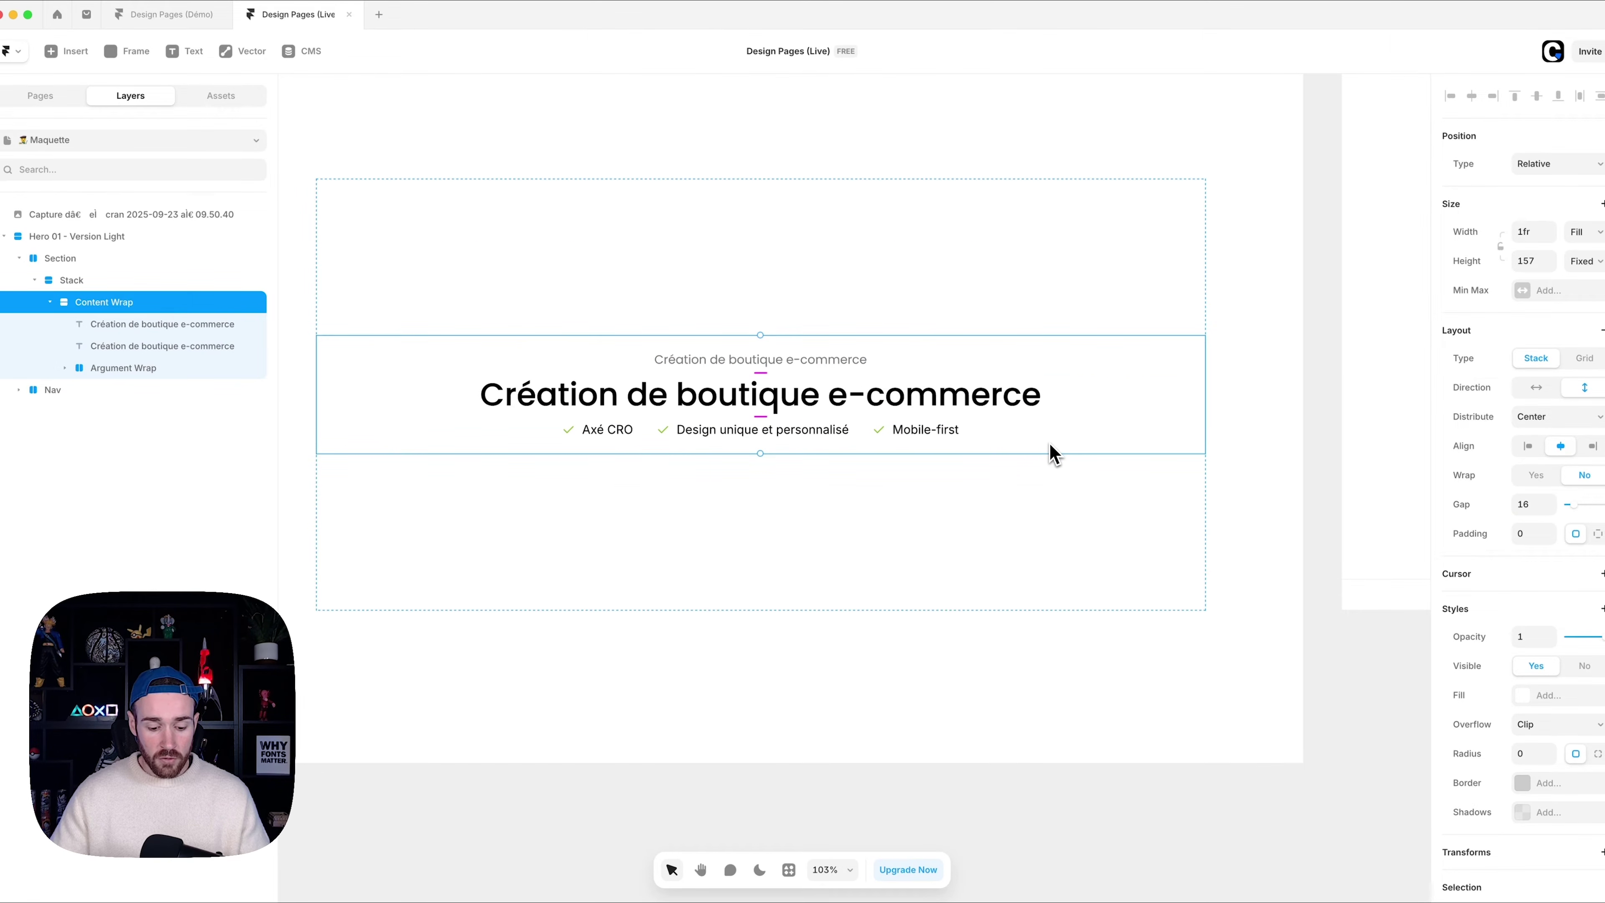
pyautogui.press('f')
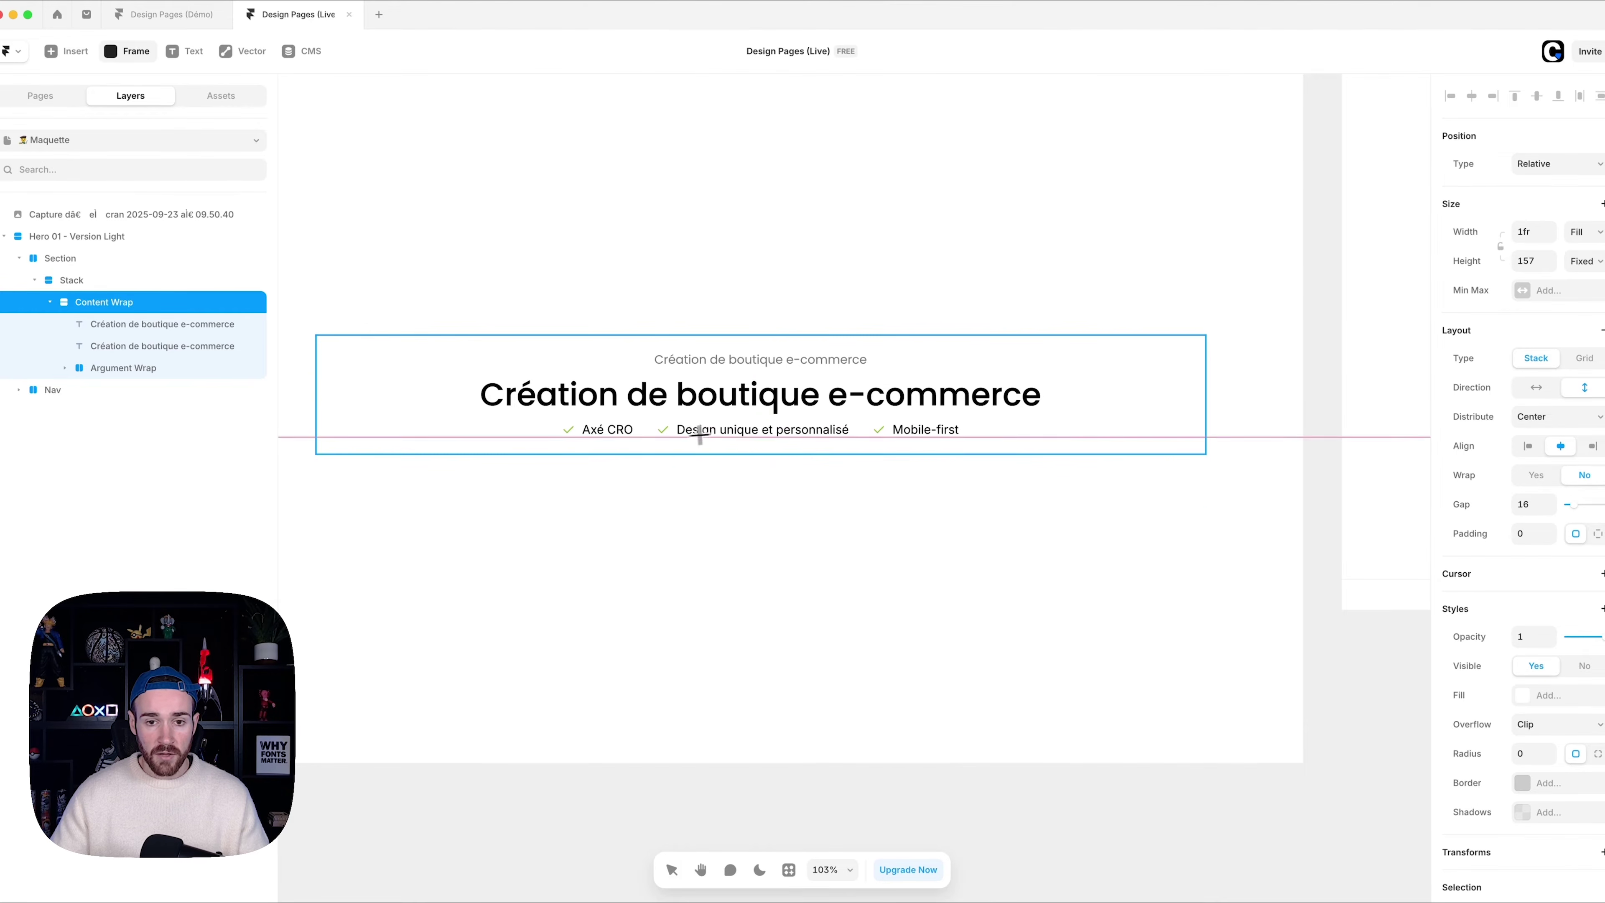
pyautogui.moveTo(694, 444)
pyautogui.mouseDown()
pyautogui.moveTo(788, 441)
pyautogui.moveTo(846, 489)
pyautogui.moveTo(863, 469)
pyautogui.mouseUp()
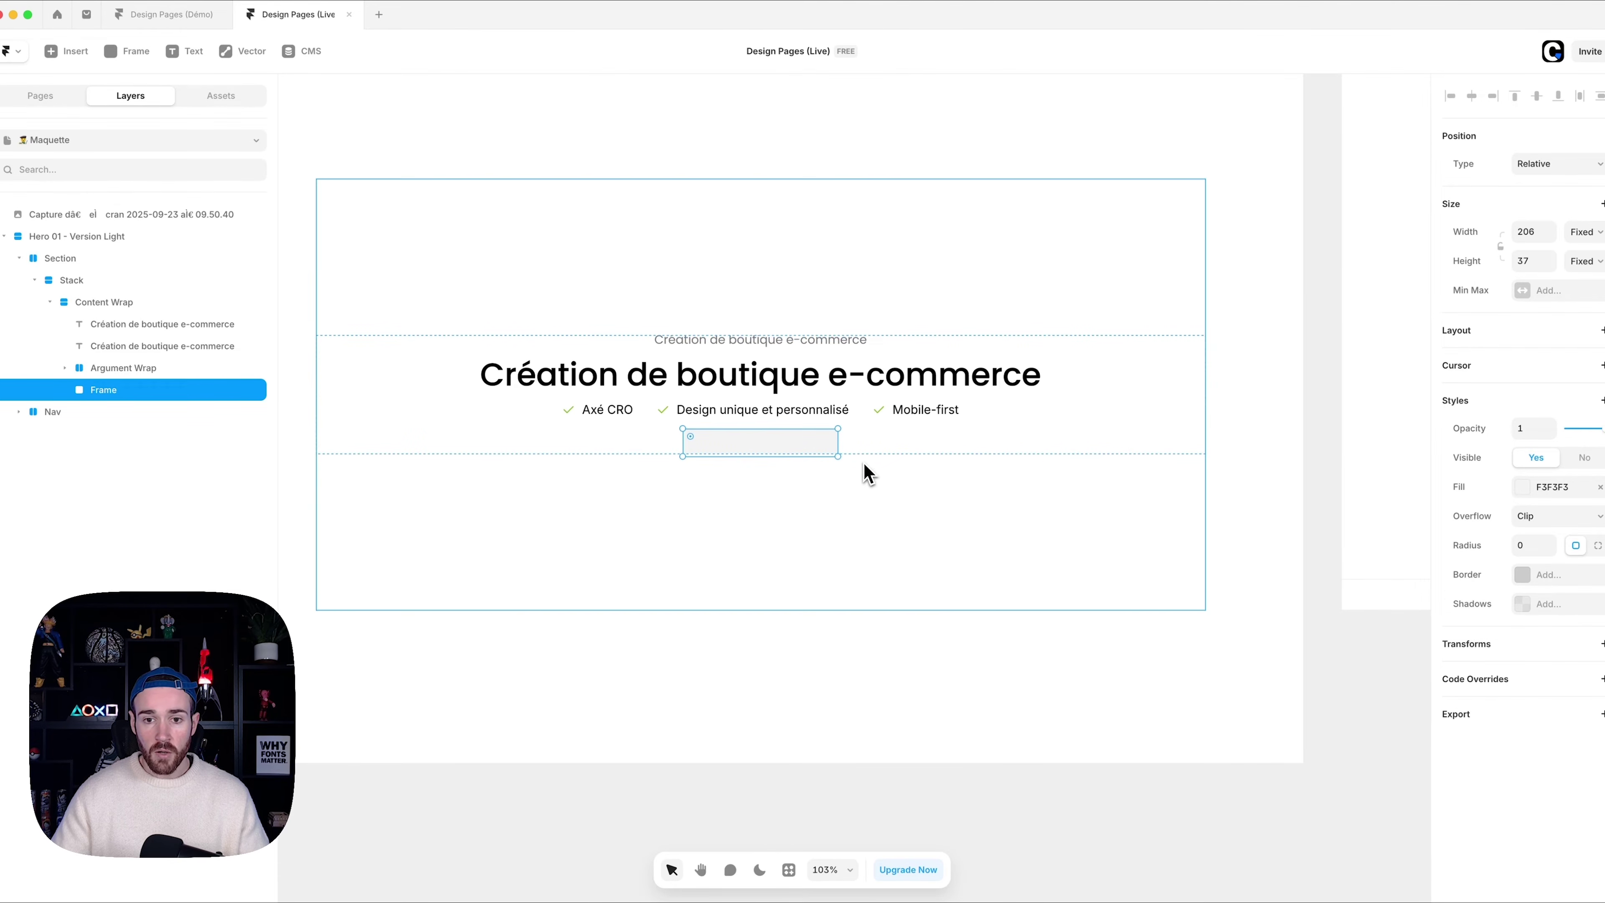
# - Set Content Wrap's height to Fit Content
pyautogui.click(1100, 372)
pyautogui.click(1575, 262)
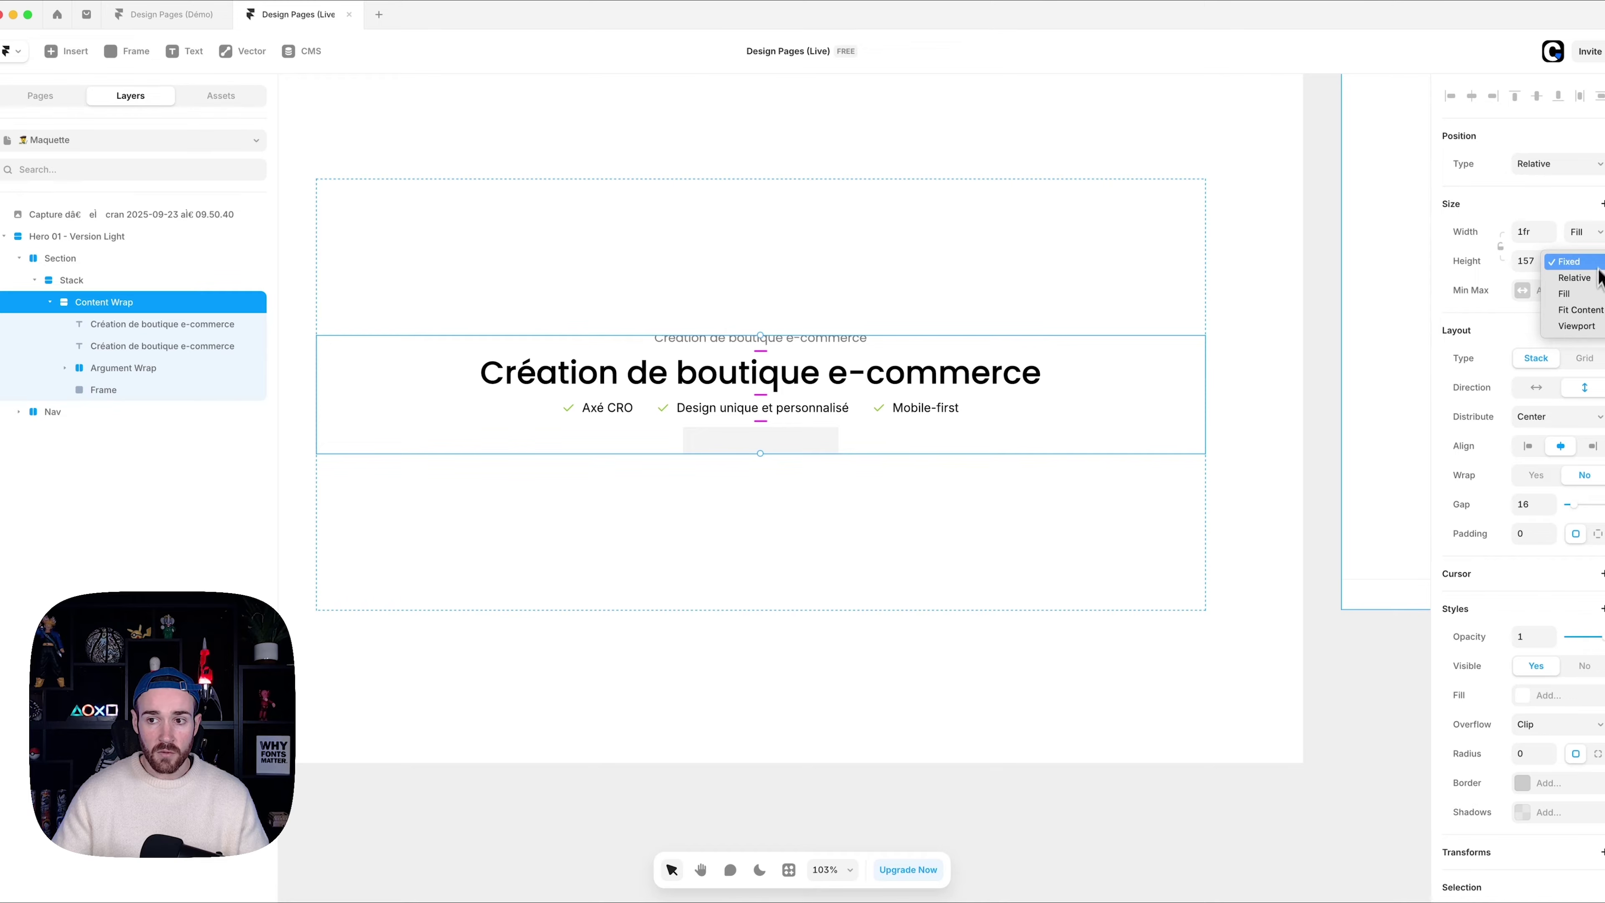
pyautogui.click(1582, 309)
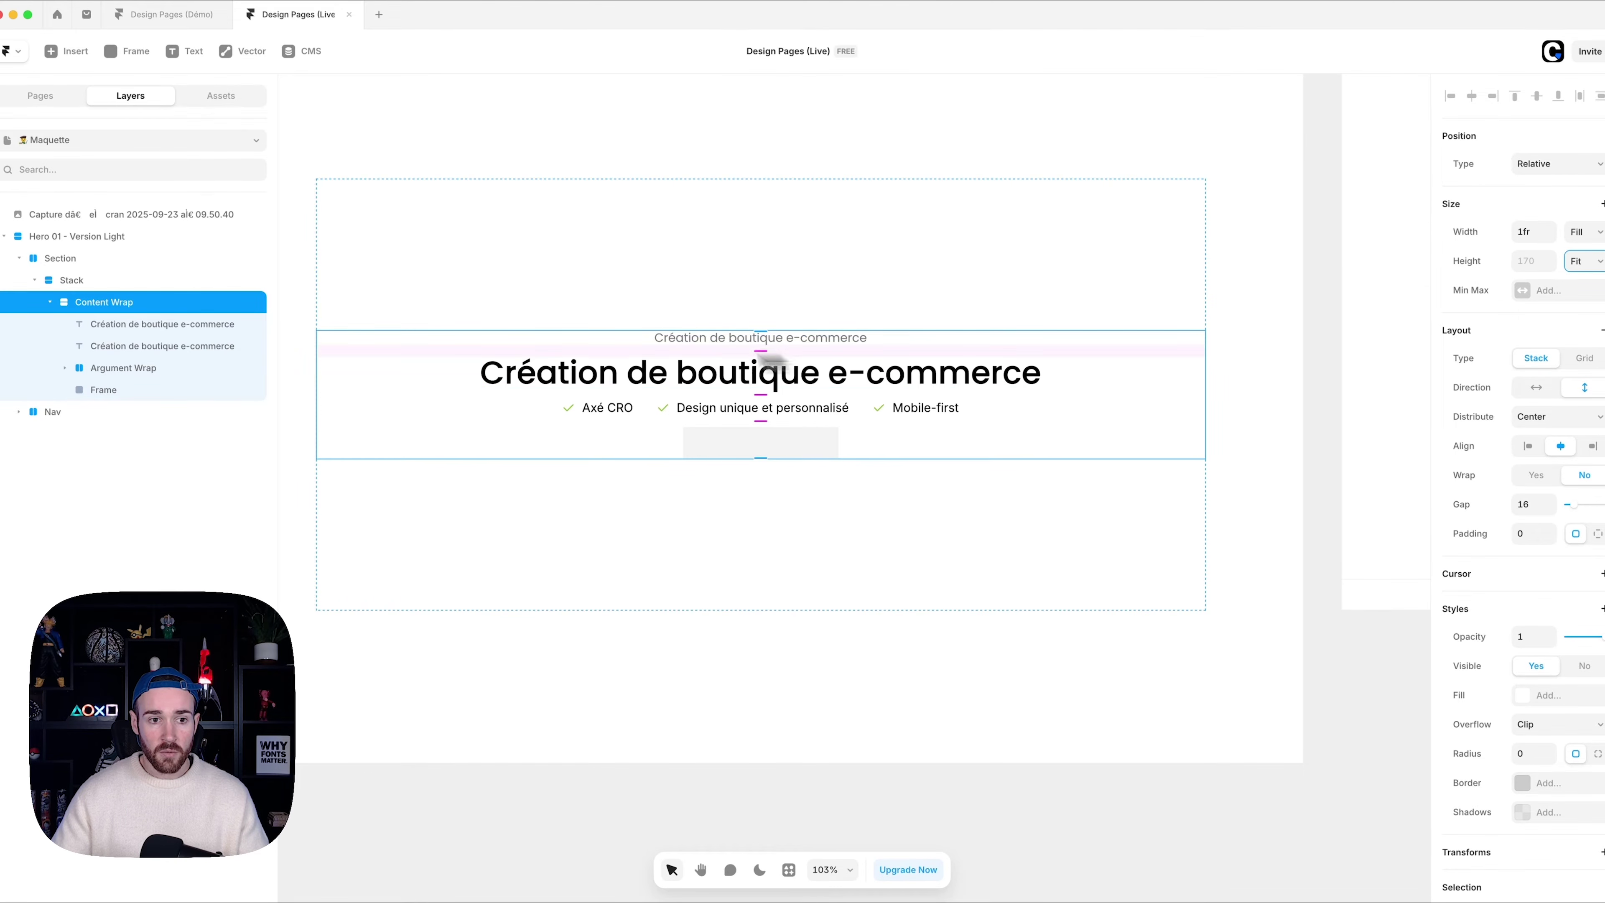
# - Rename the new frame as Button and give it a stack layout
pyautogui.click(126, 393)
pyautogui.doubleClick(125, 393)
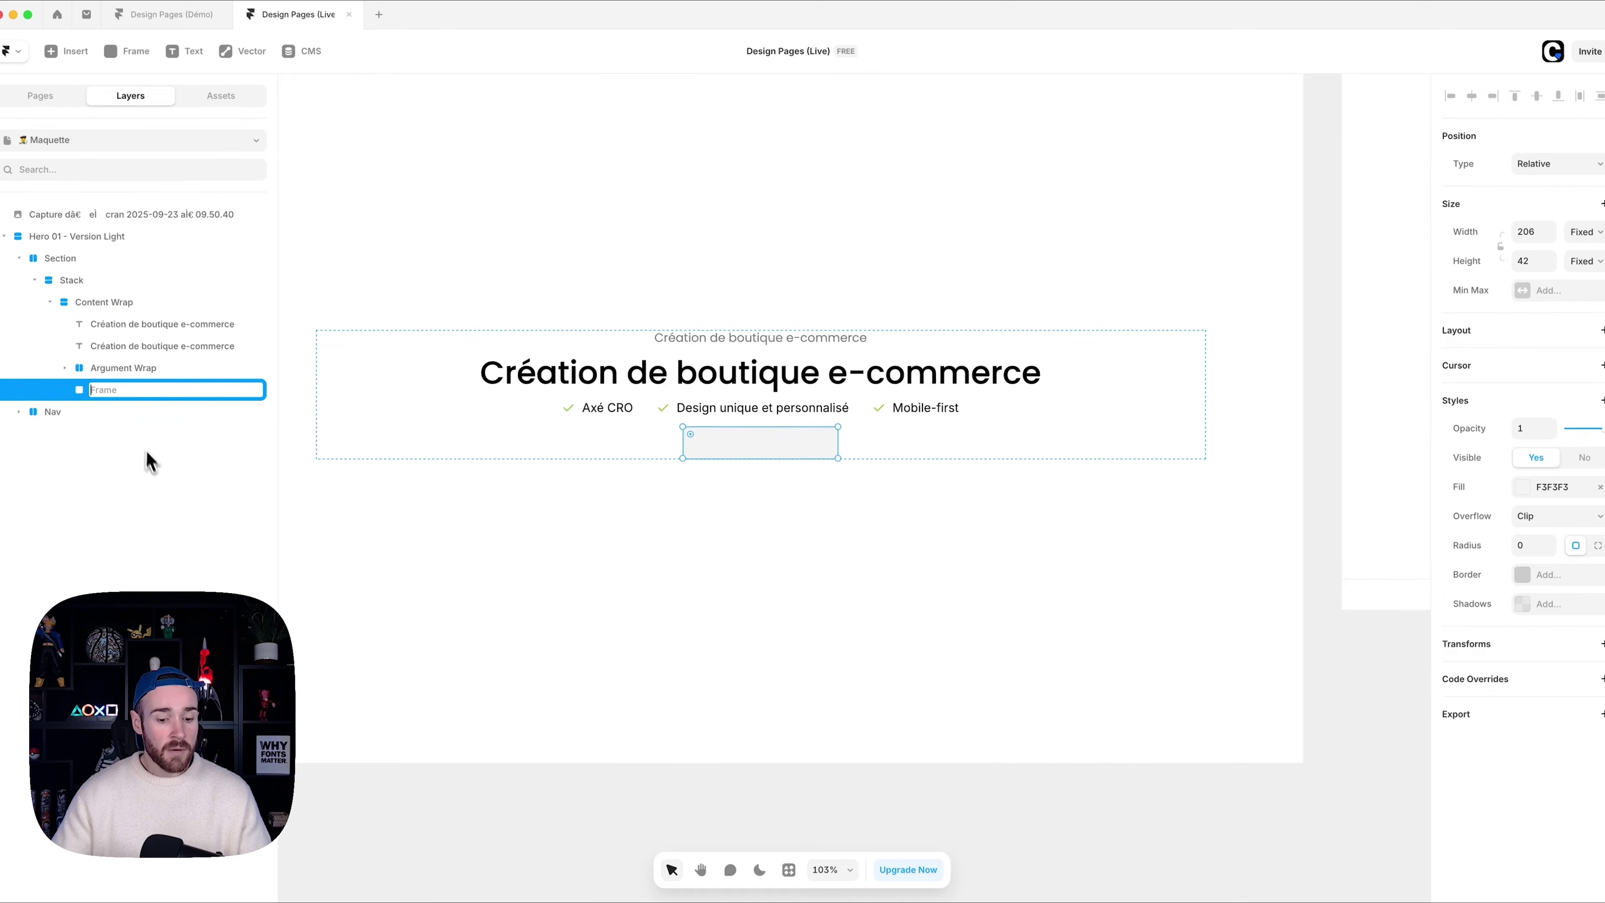
pyautogui.write('Button')
pyautogui.press('Return')
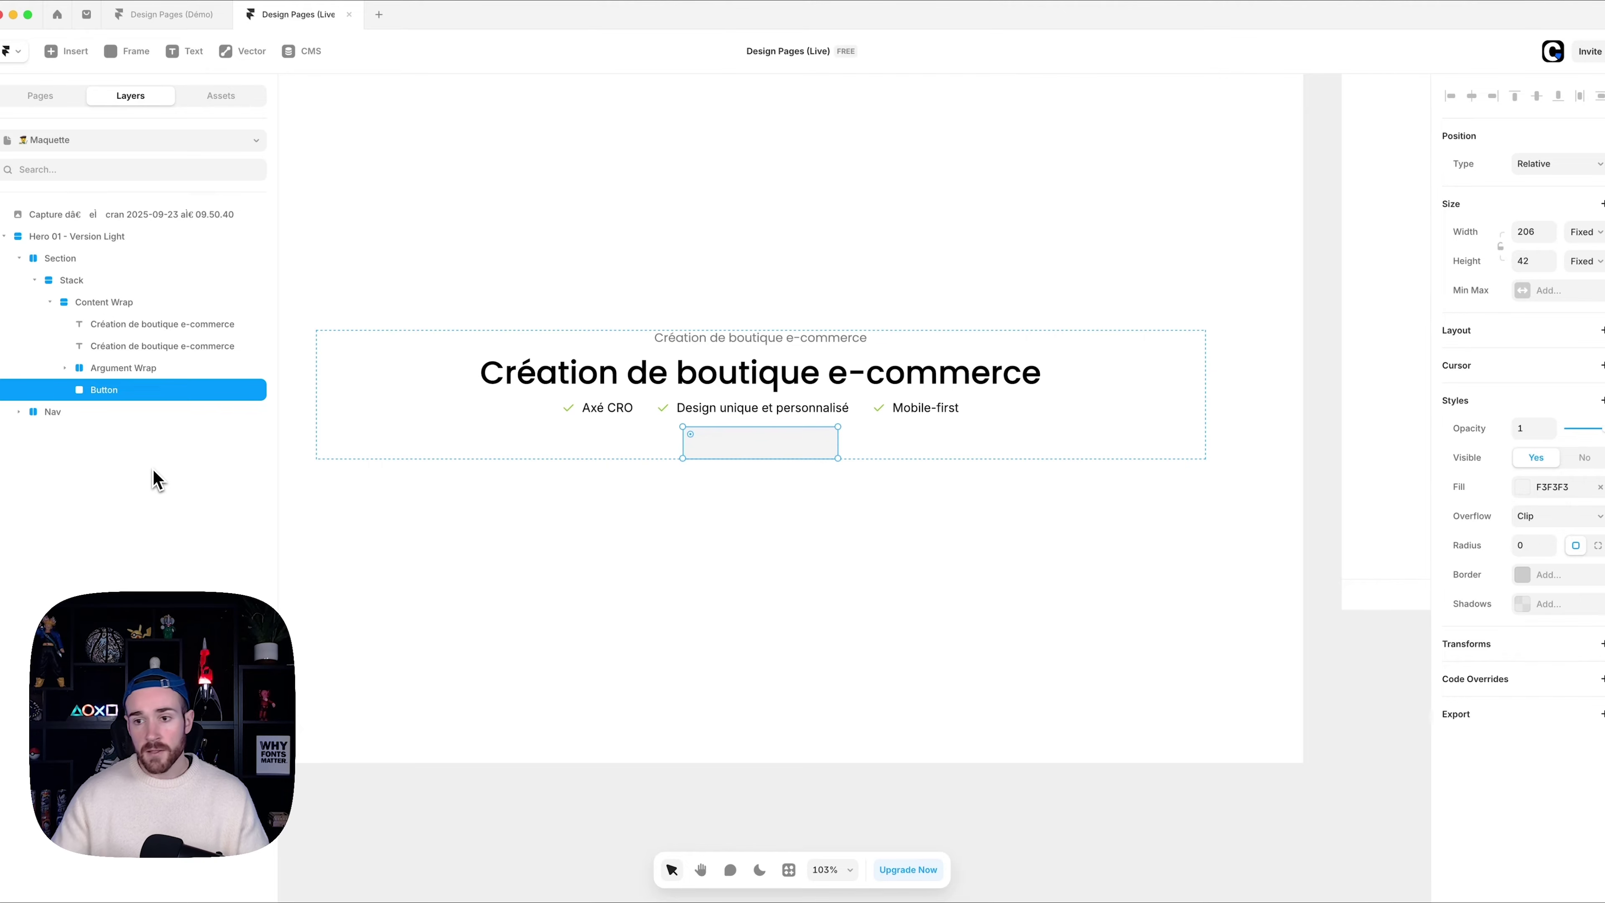
pyautogui.click(1469, 337)
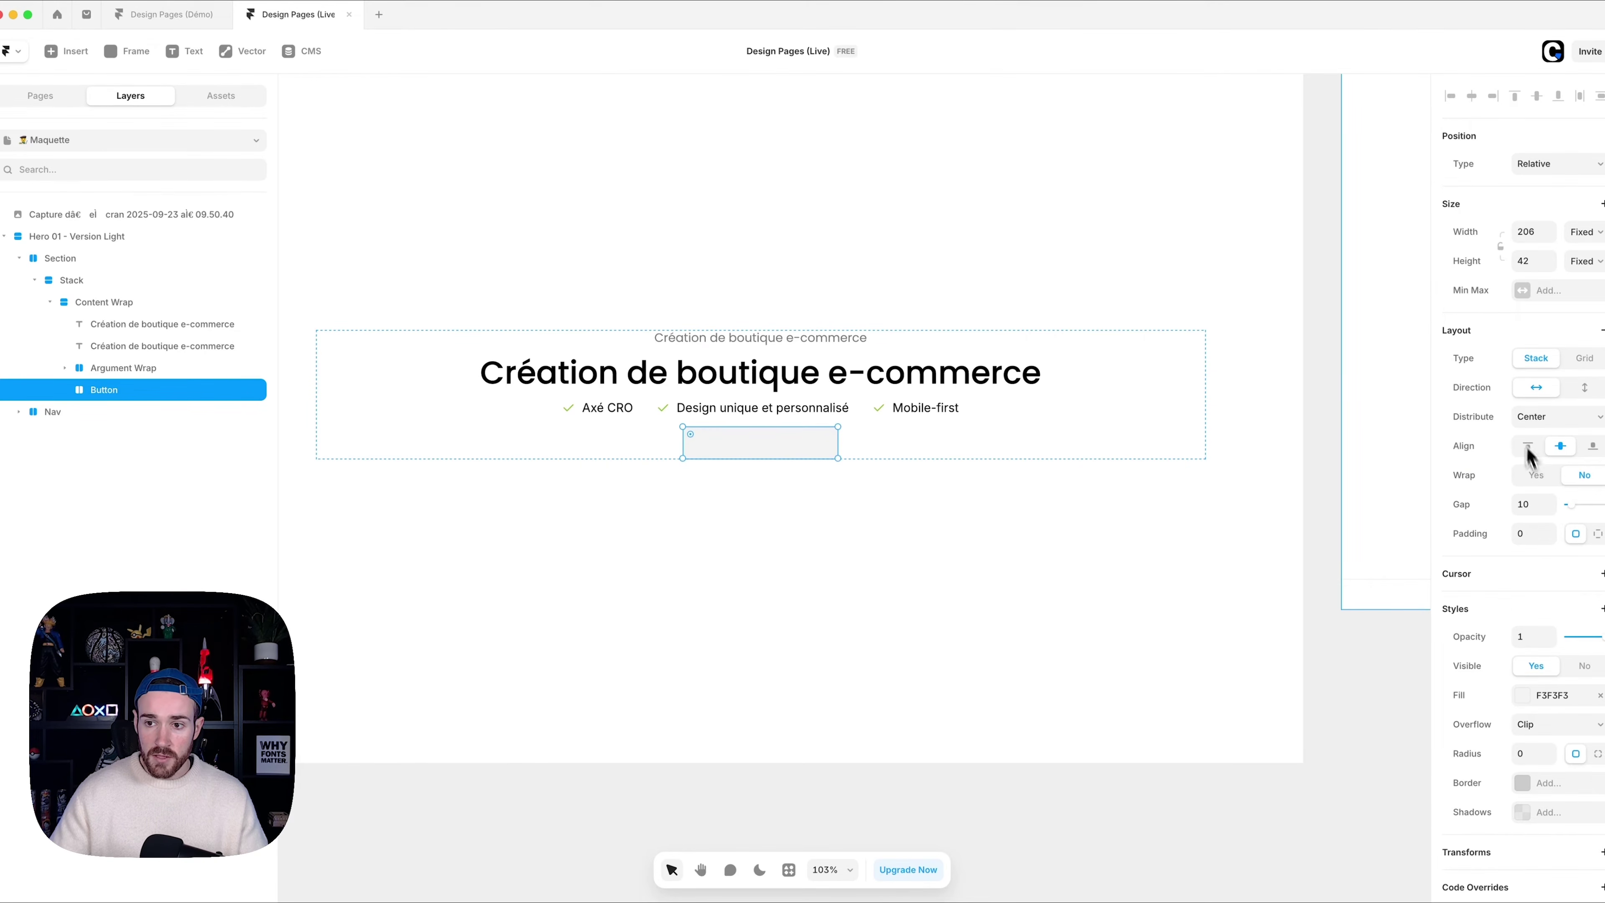
# - Add the text "Créer ma boutique performante" inside the Button stack
pyautogui.press('t')
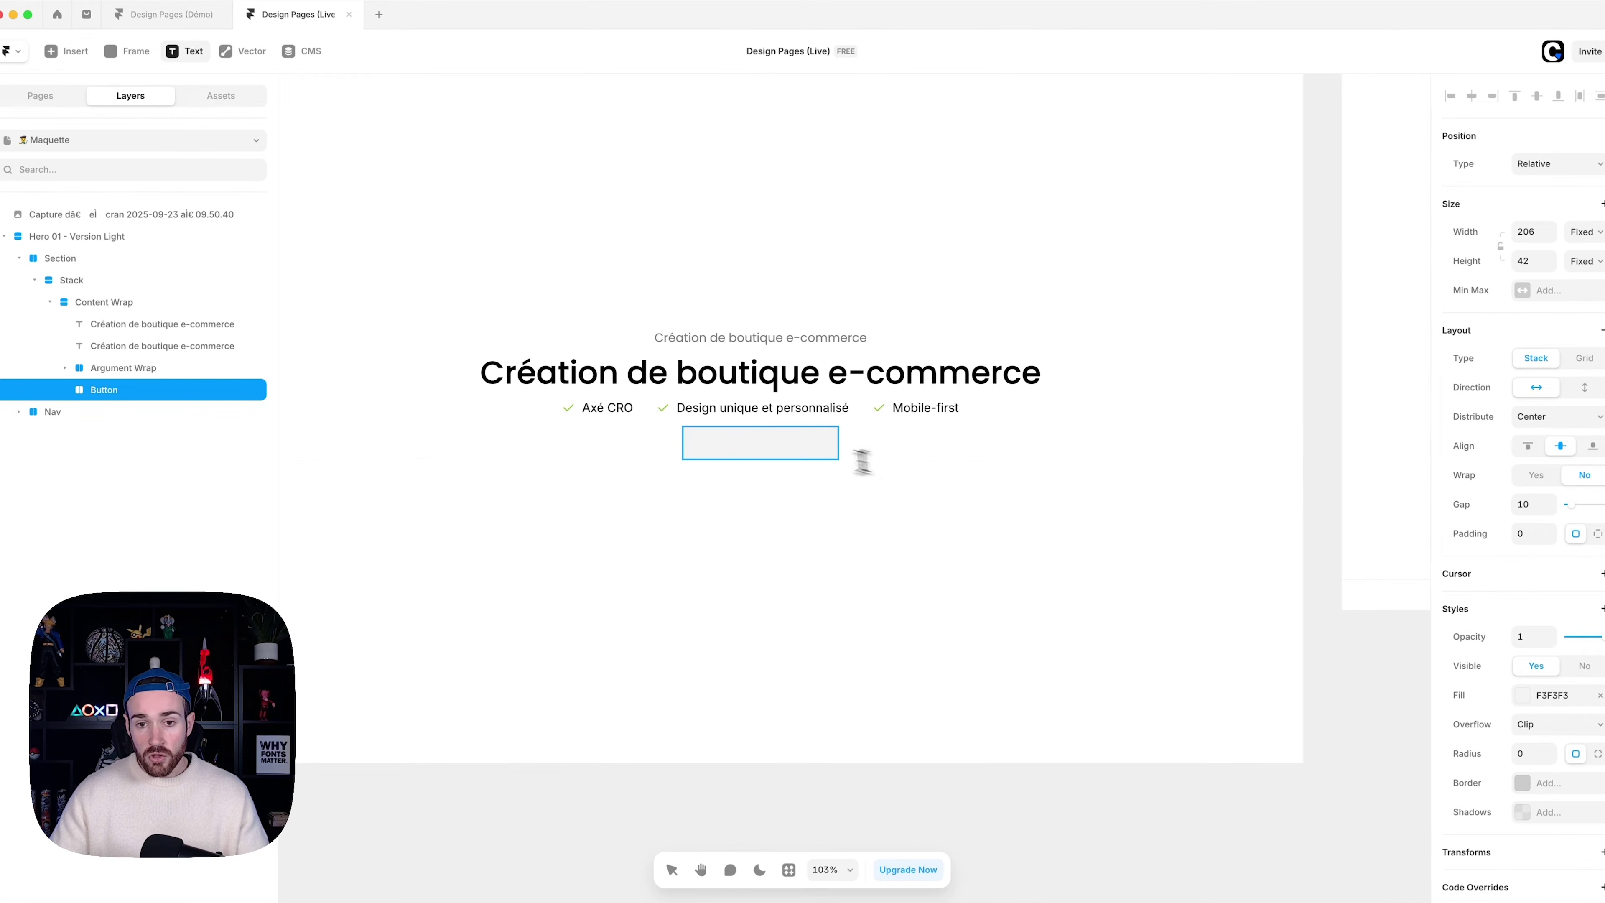
pyautogui.click(782, 443)
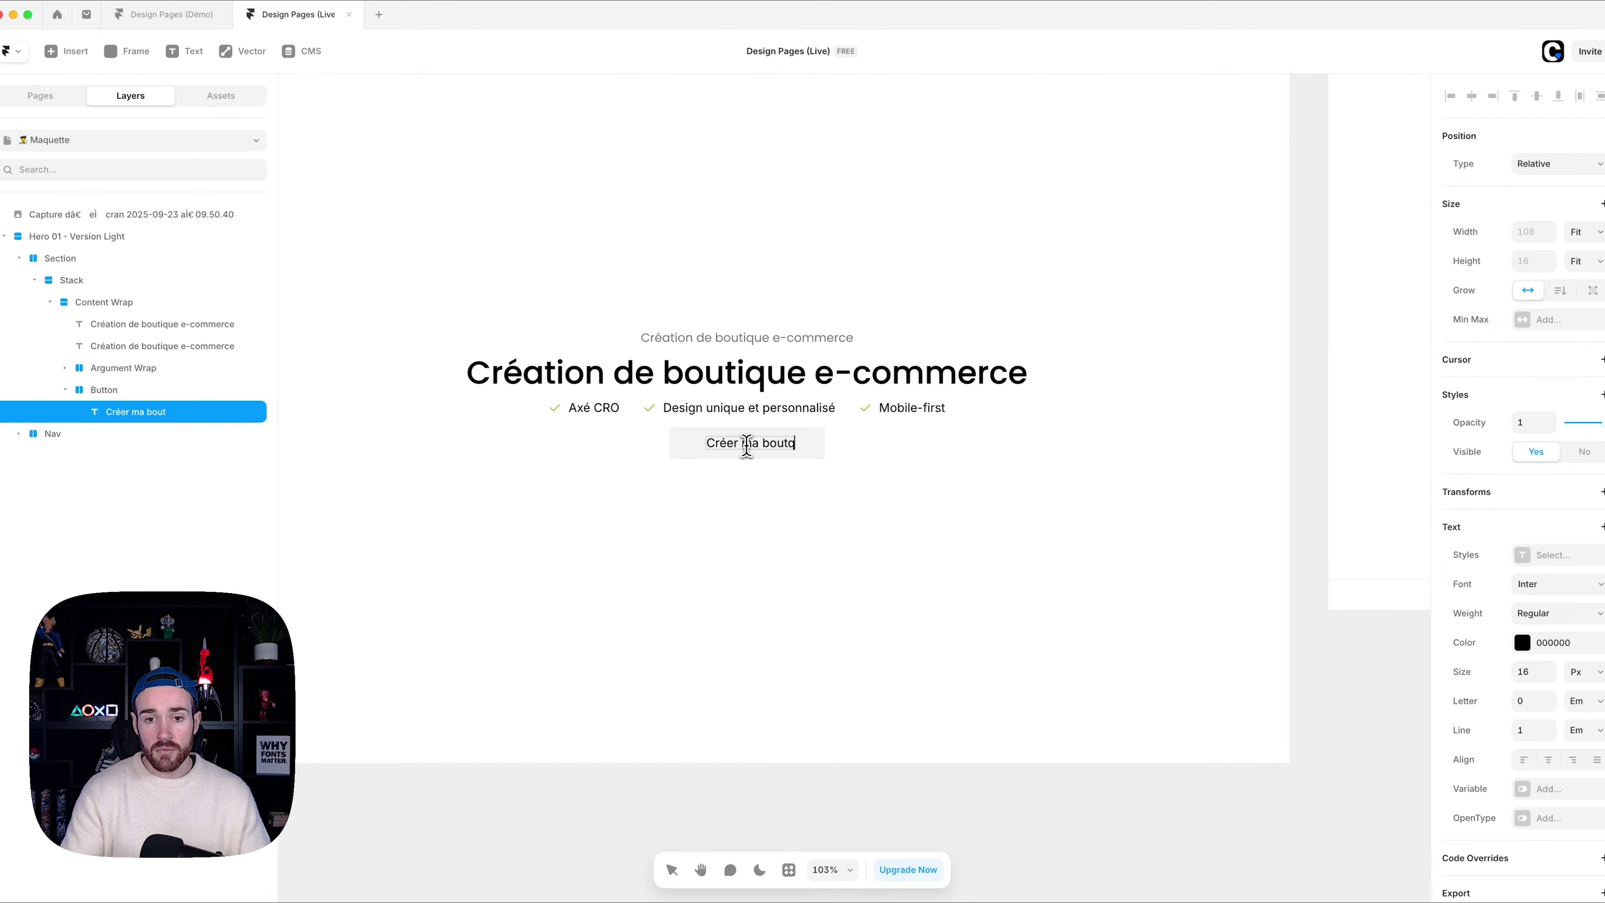
pyautogui.write('Créer ma boutique performa')
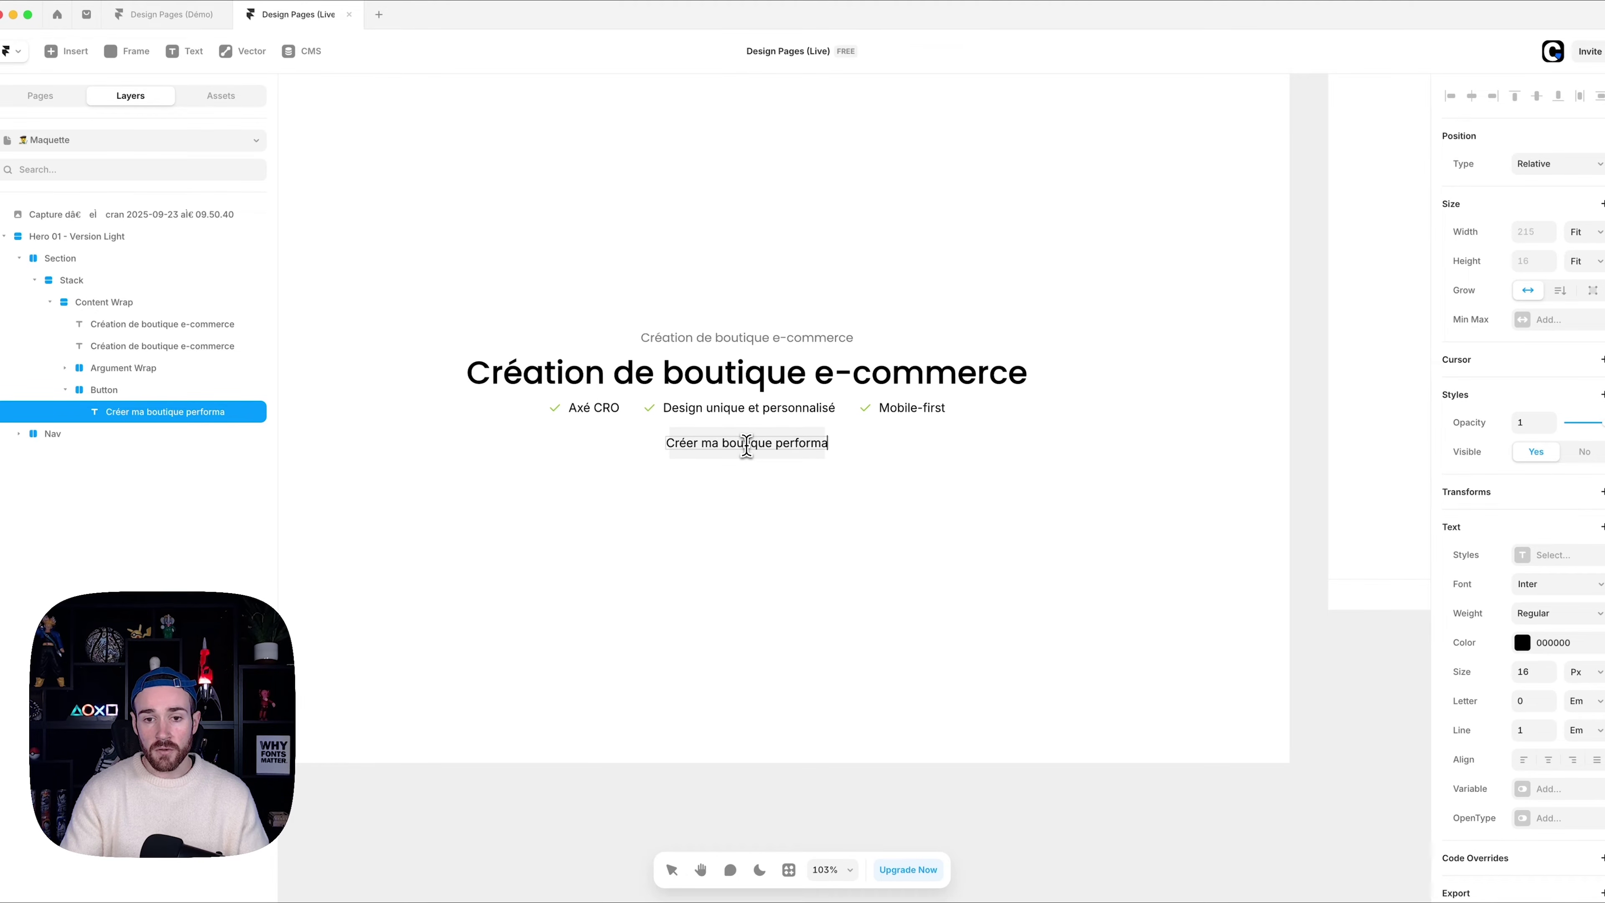
pyautogui.write('nte')
pyautogui.press('Escape')
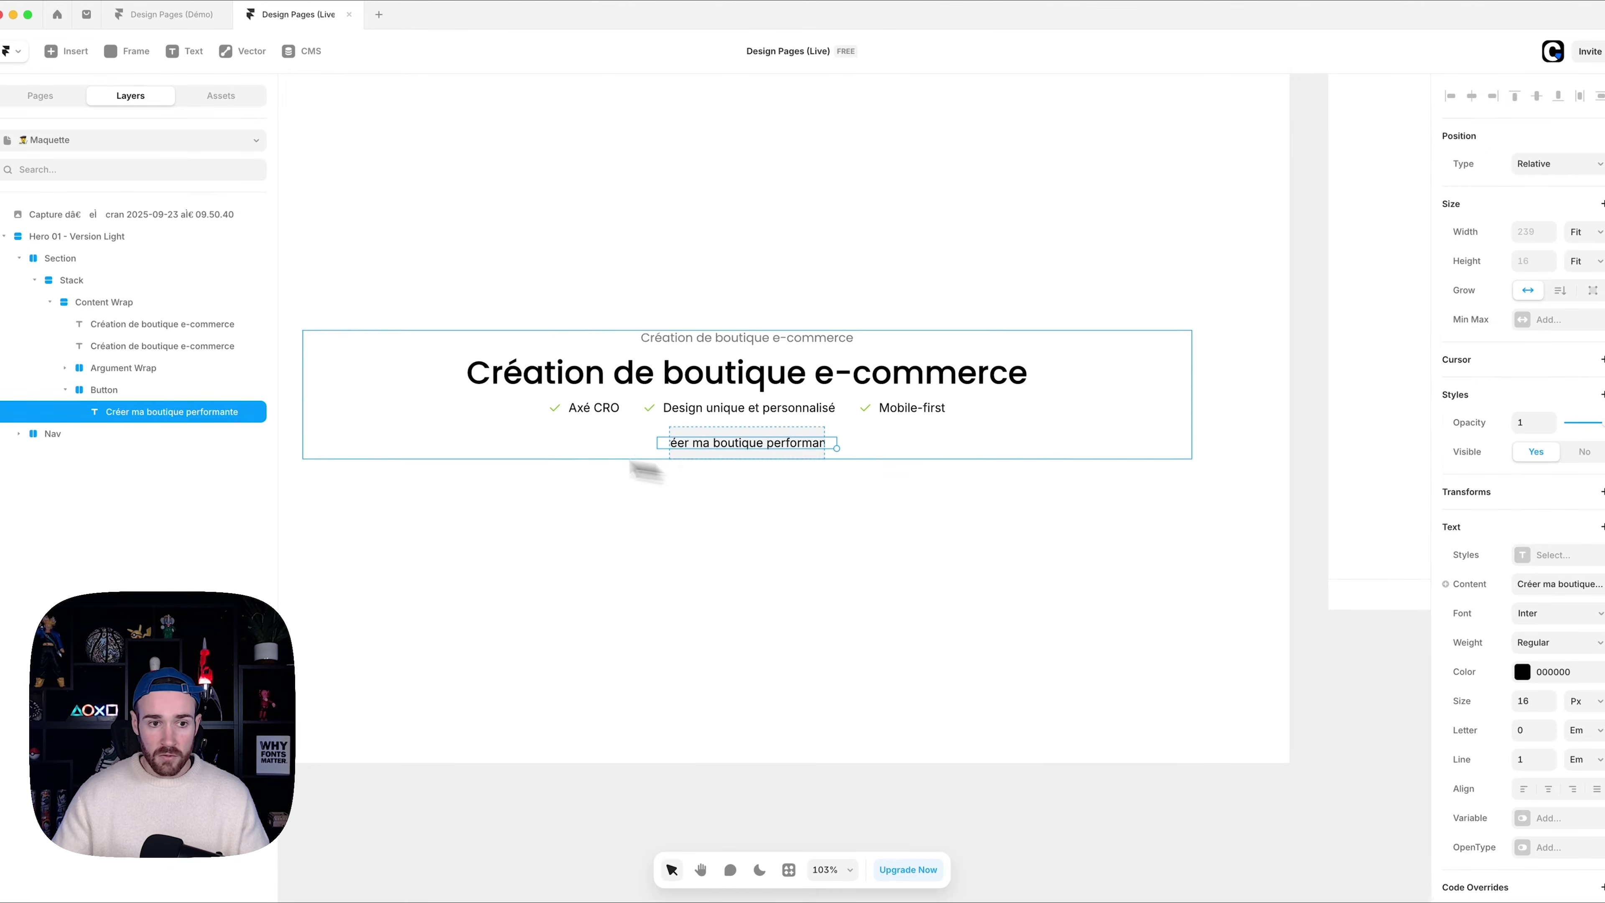
# - Set both the width and the height of the Button stack to Fit Content
pyautogui.click(157, 394)
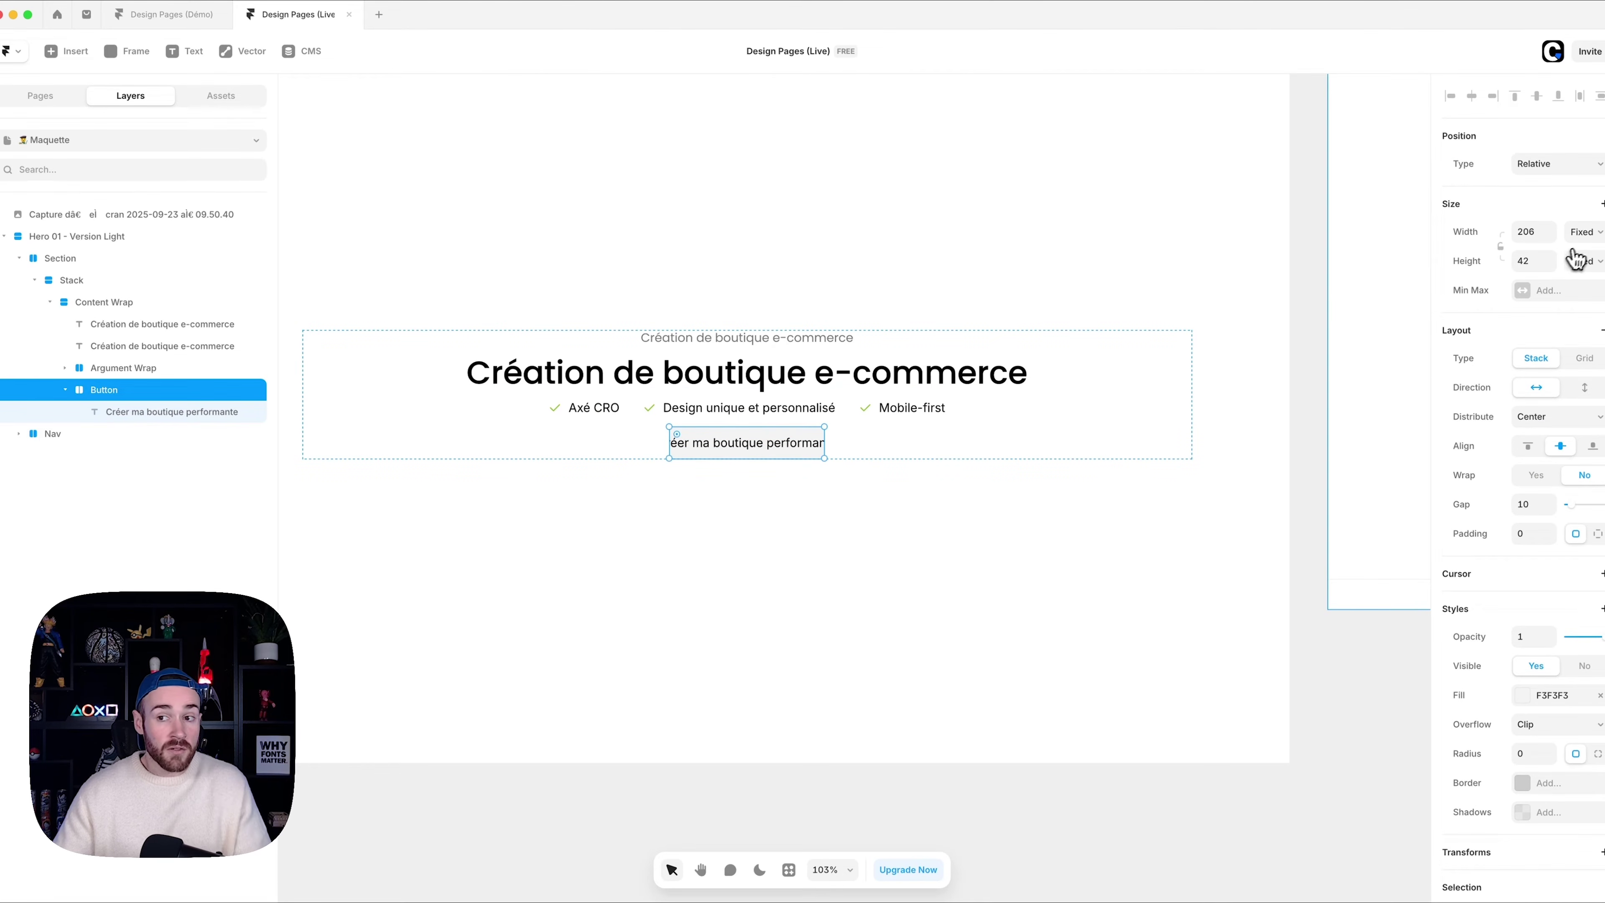
pyautogui.click(1587, 235)
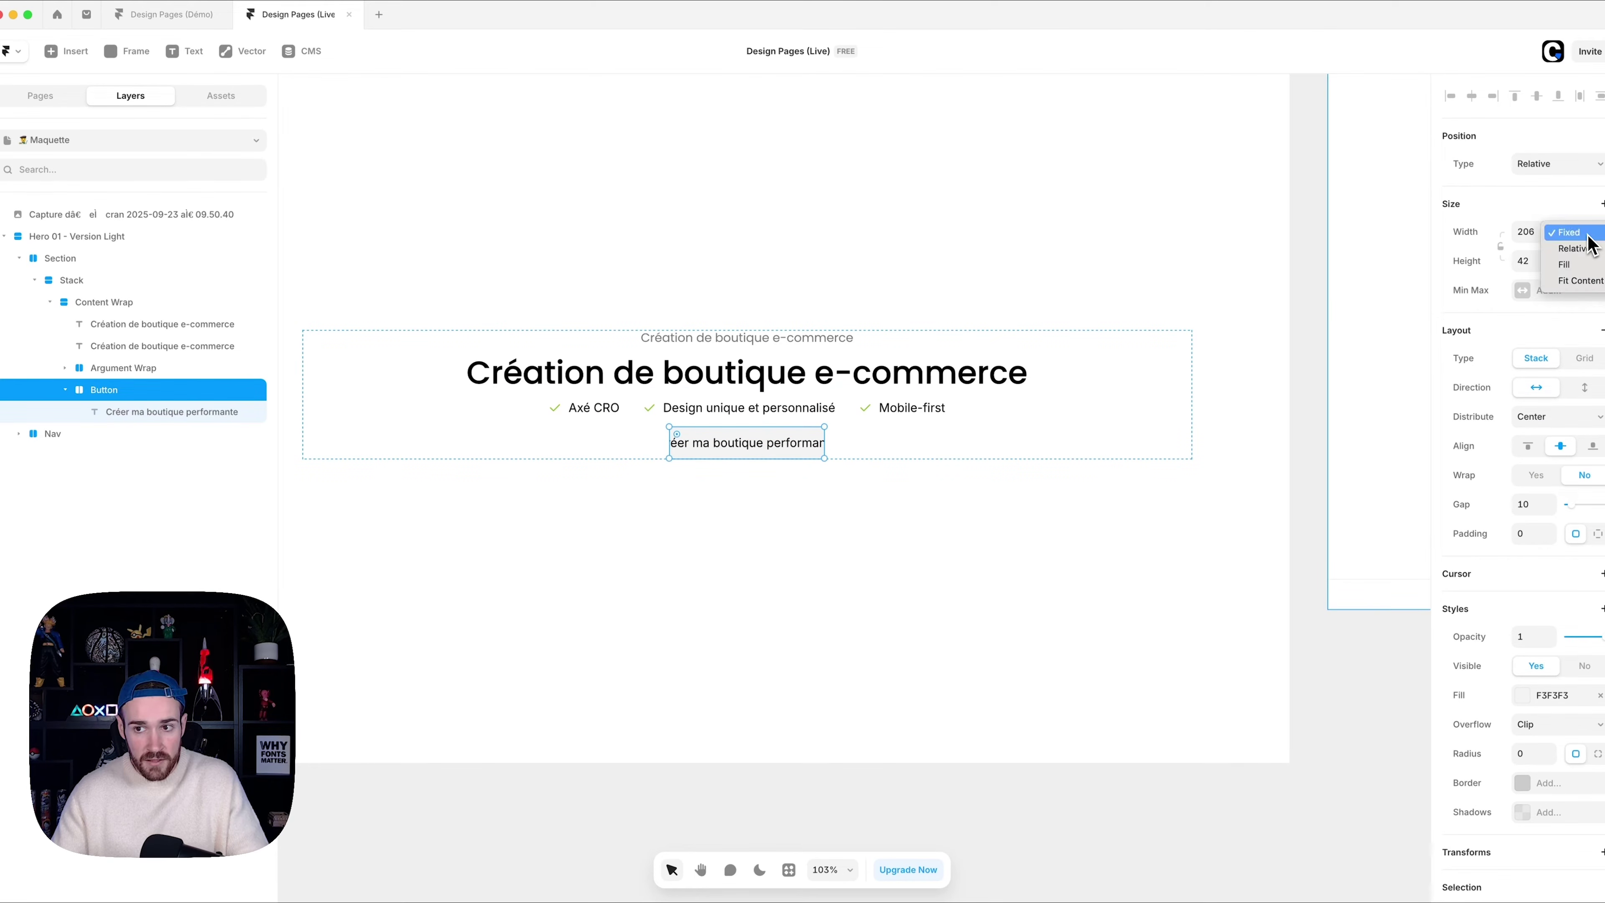
pyautogui.click(1575, 281)
pyautogui.click(1585, 260)
pyautogui.click(1576, 309)
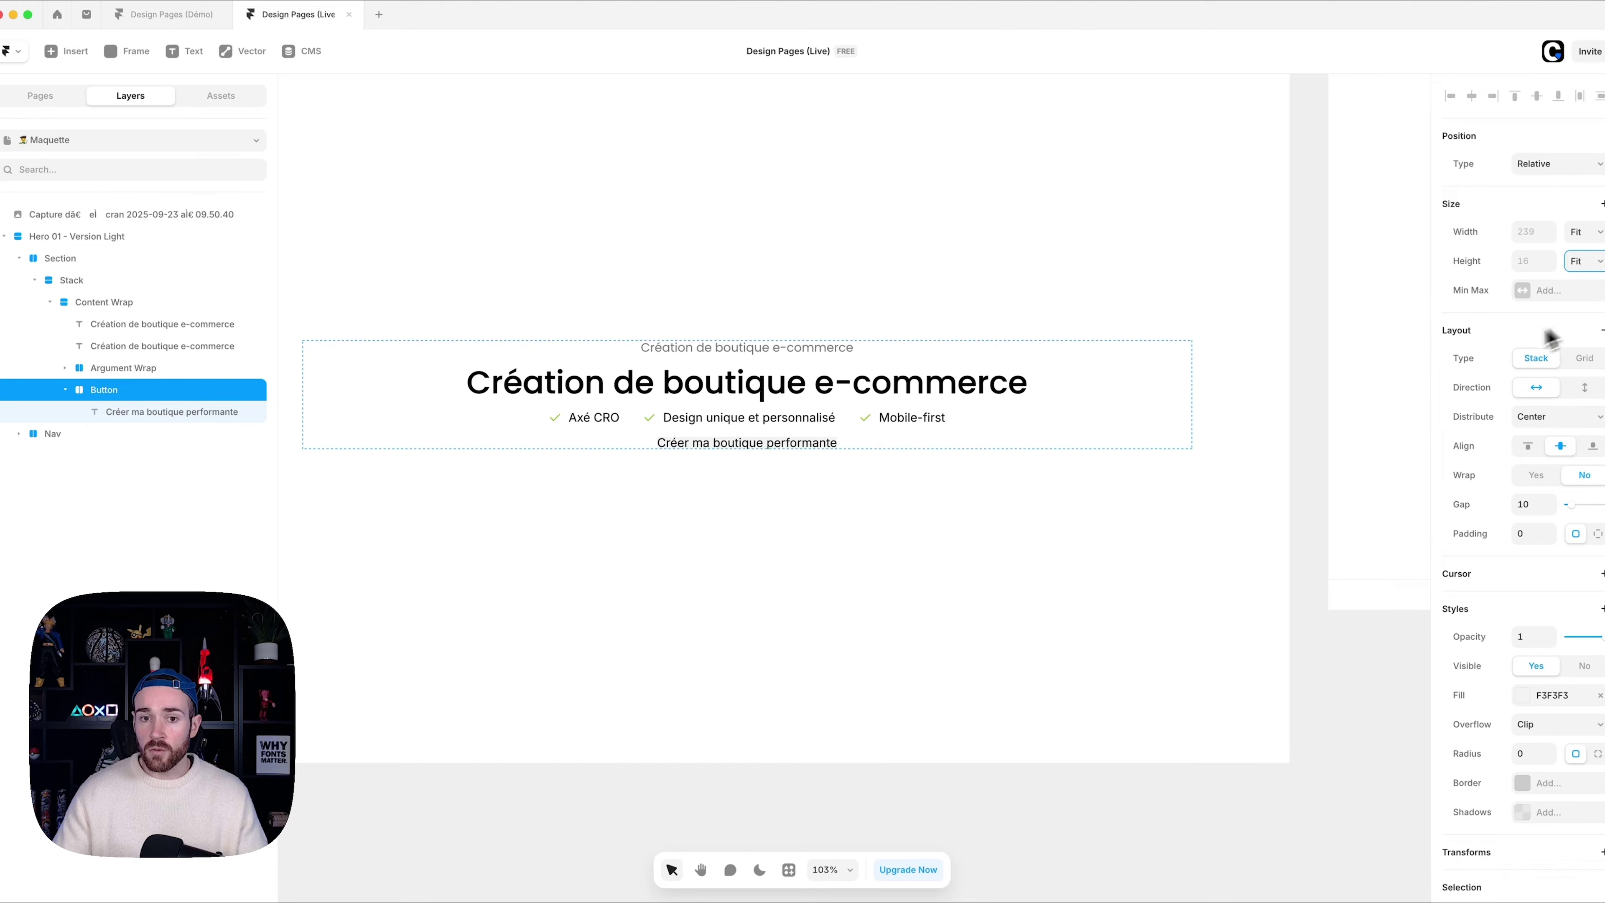
# - Give the Button stack individual paddings of 12 at the top and bottom and 32 on the right and left
pyautogui.click(1597, 534)
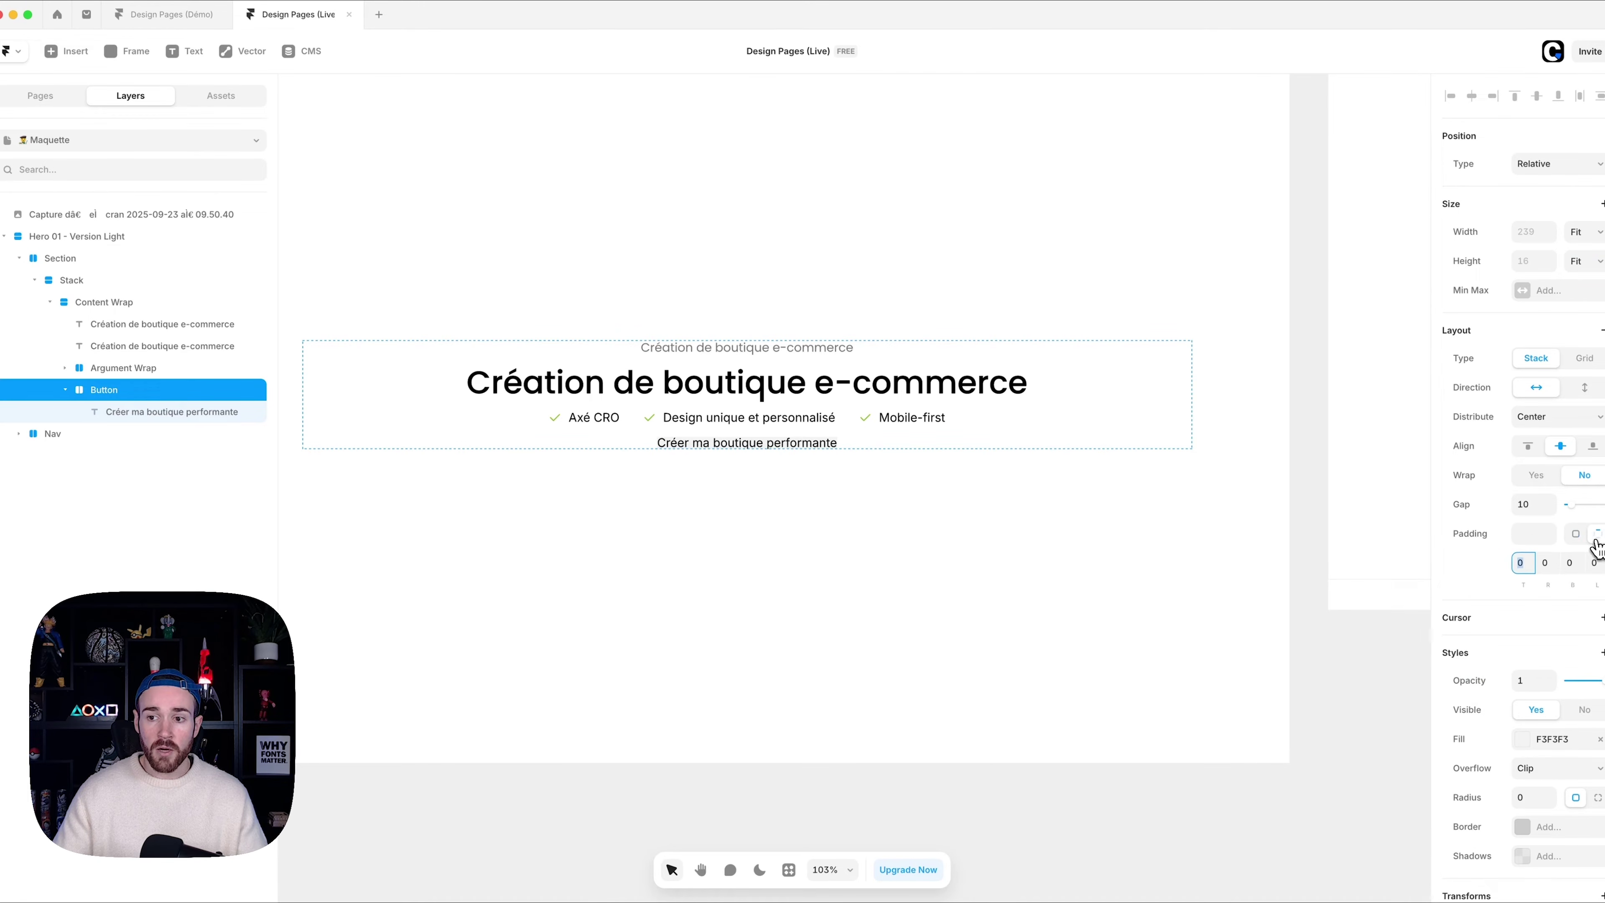
pyautogui.press('Return')
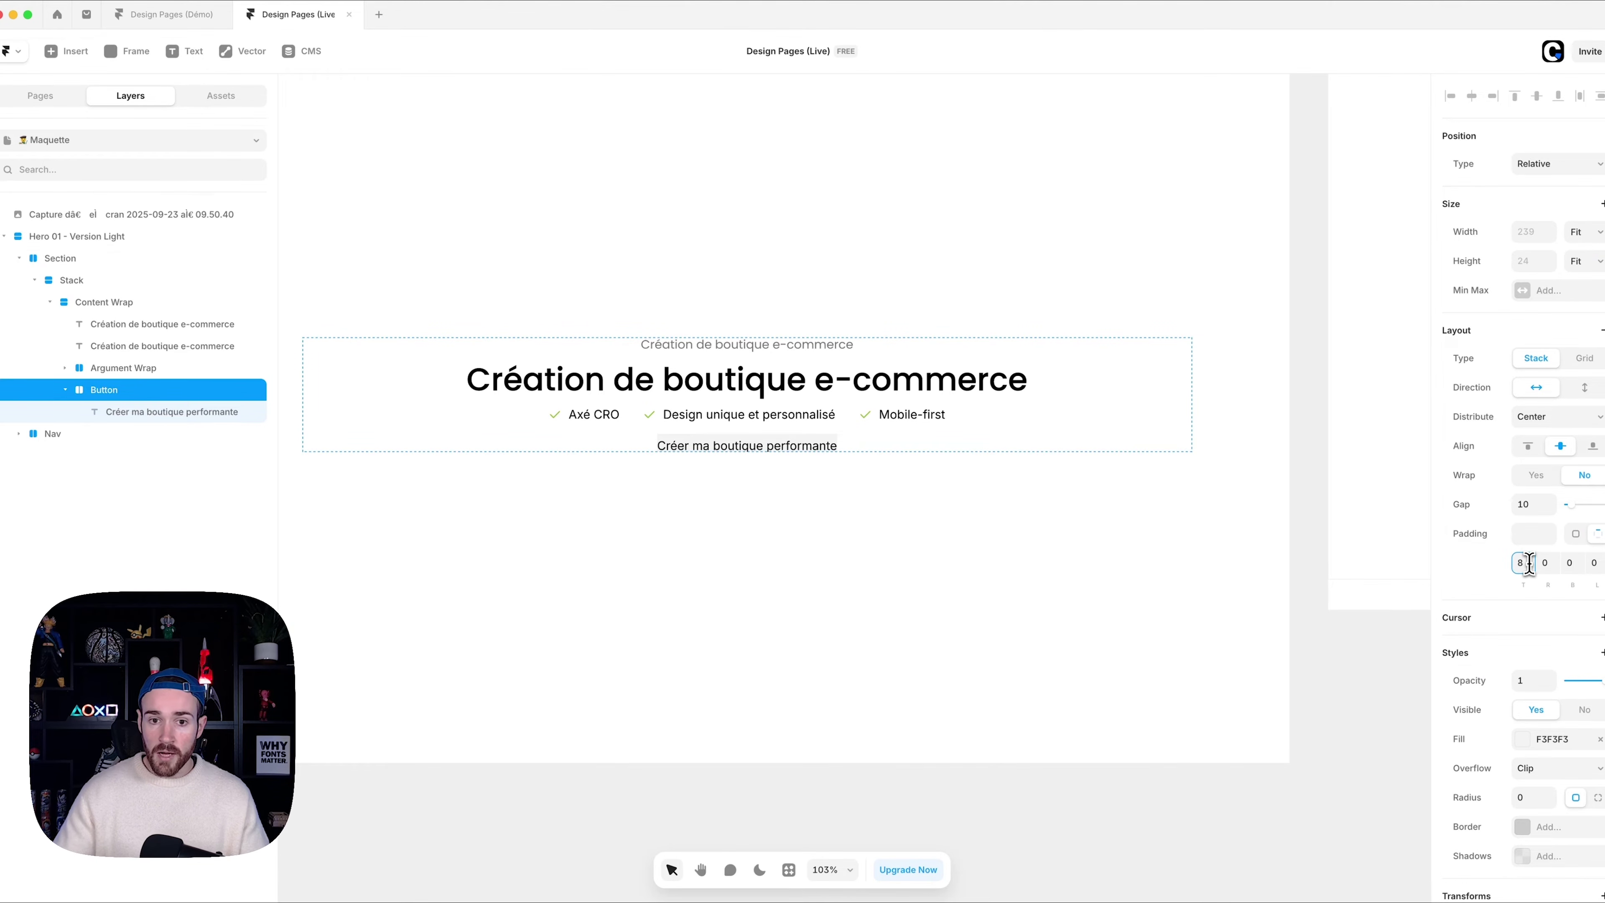
pyautogui.write('10')
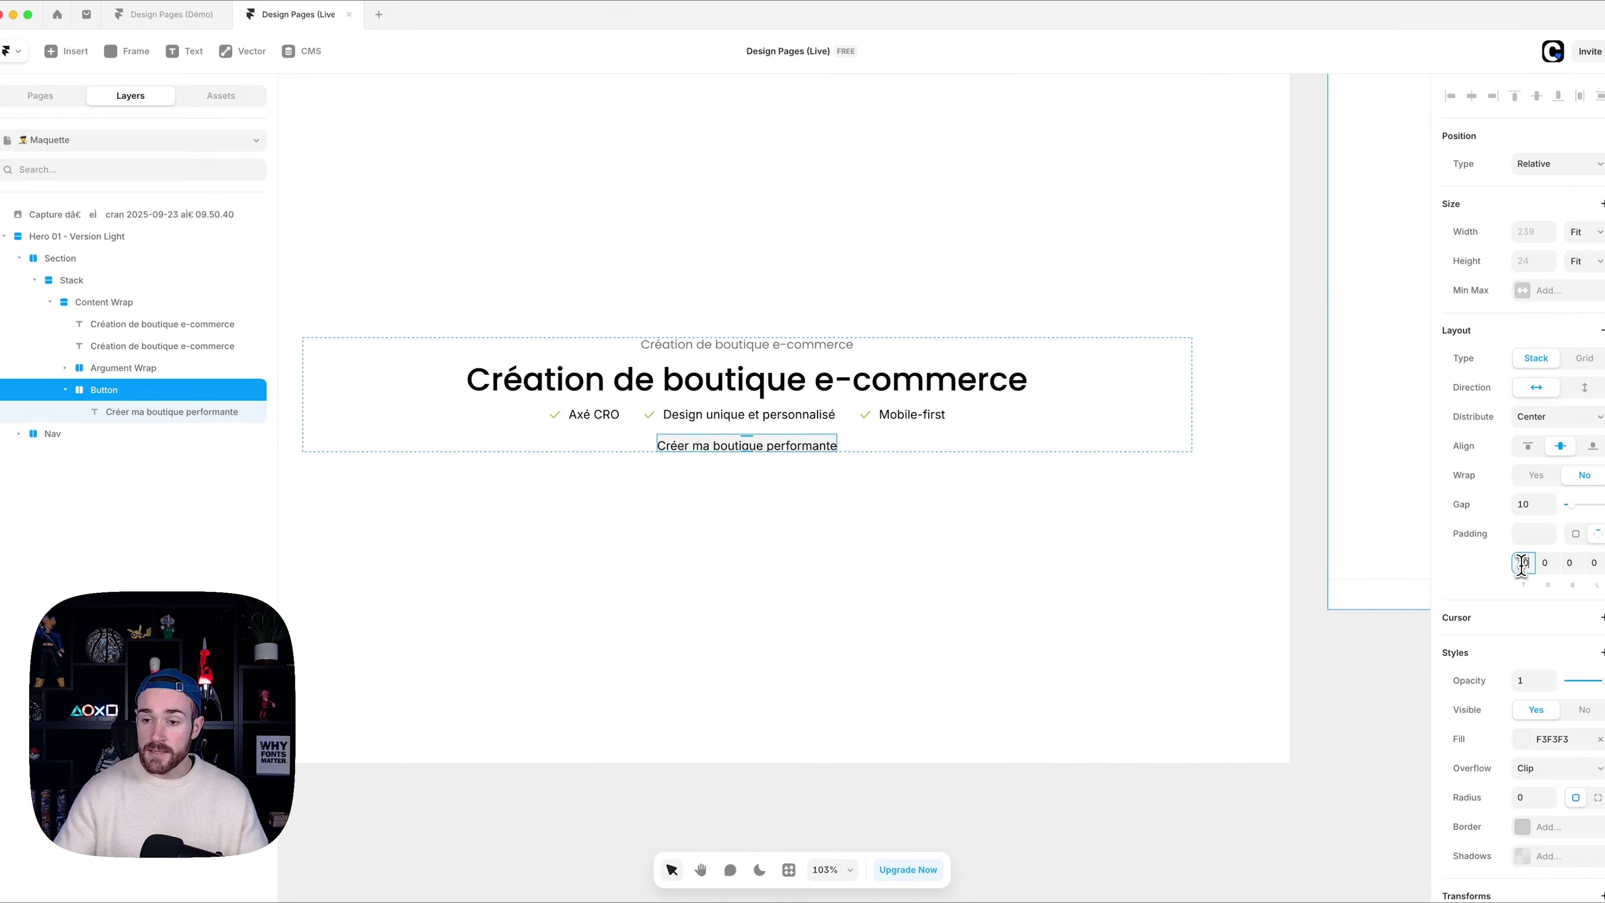
pyautogui.press('Return')
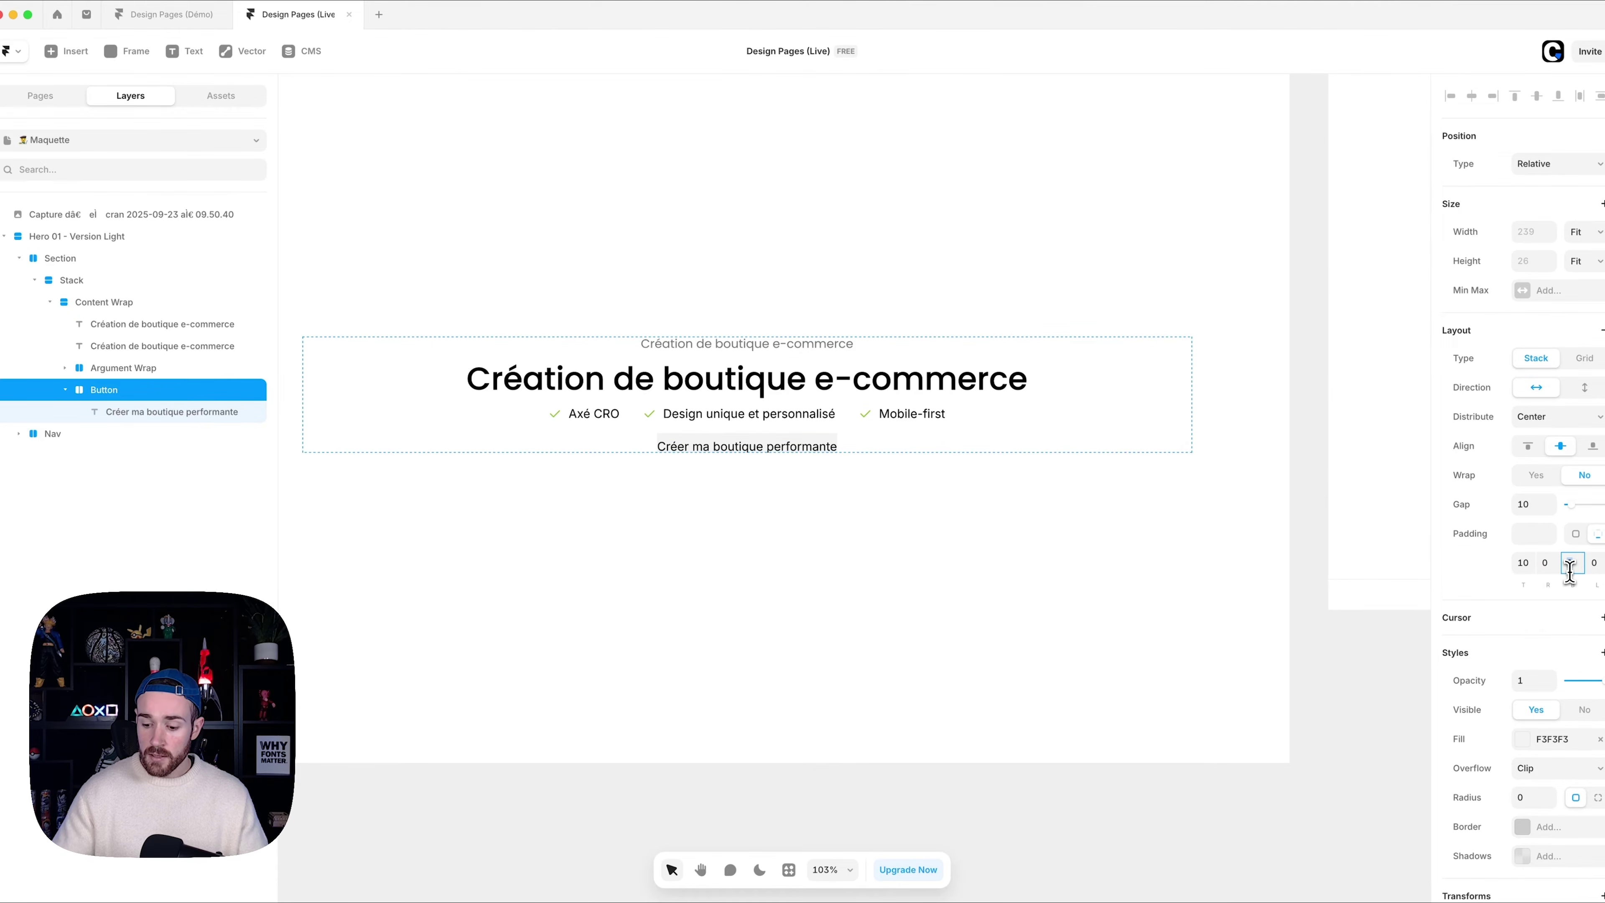
pyautogui.press('Return')
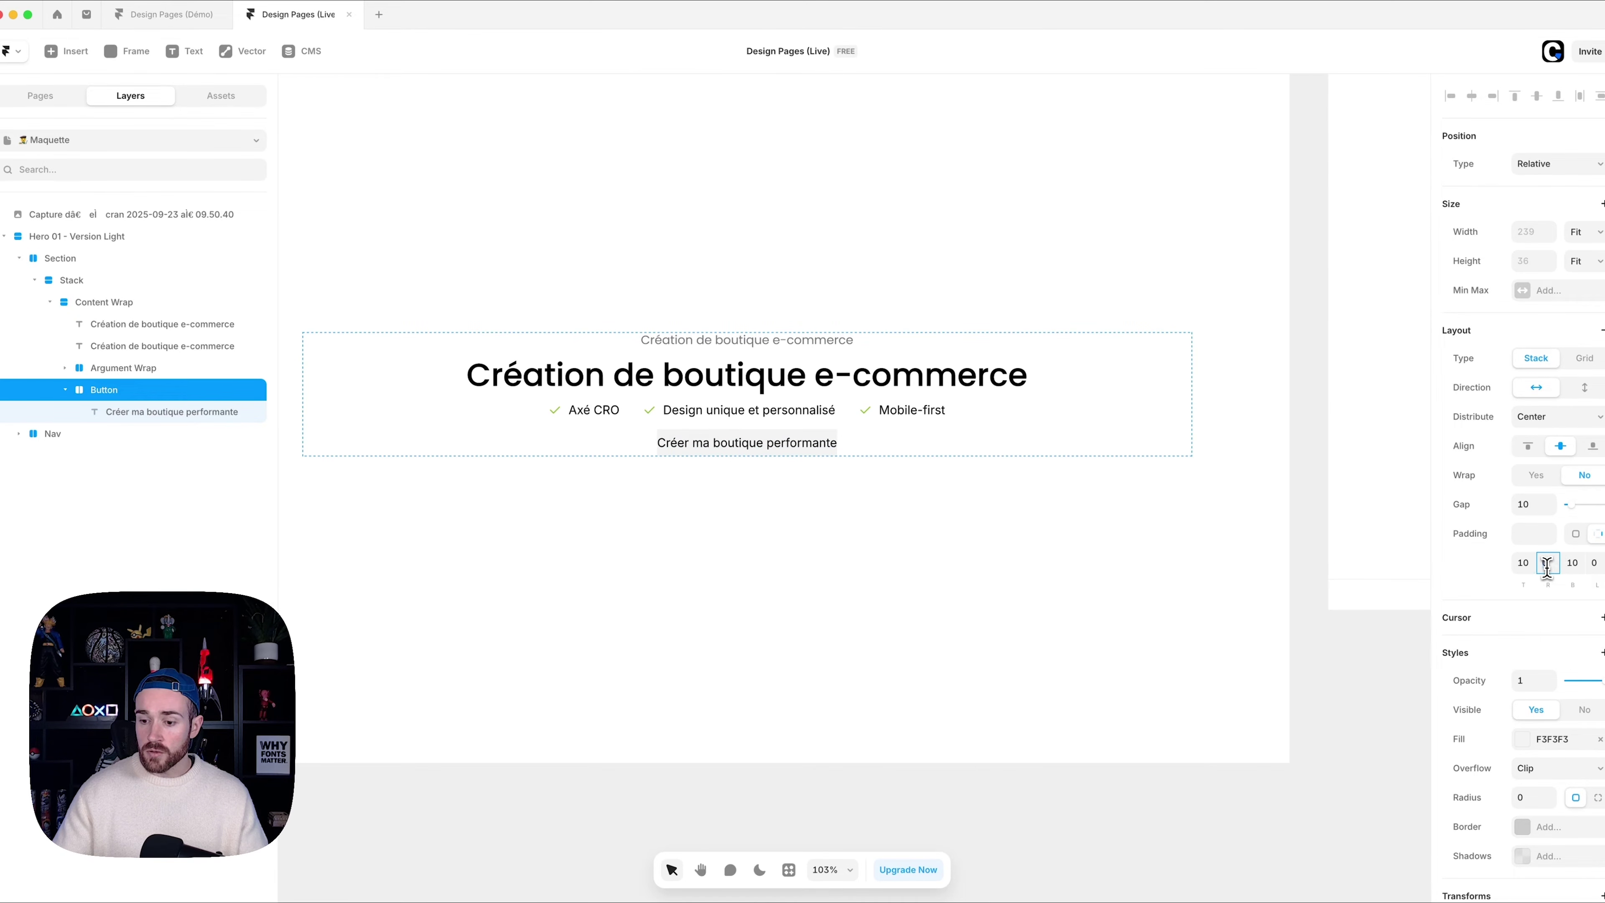
pyautogui.press('Return')
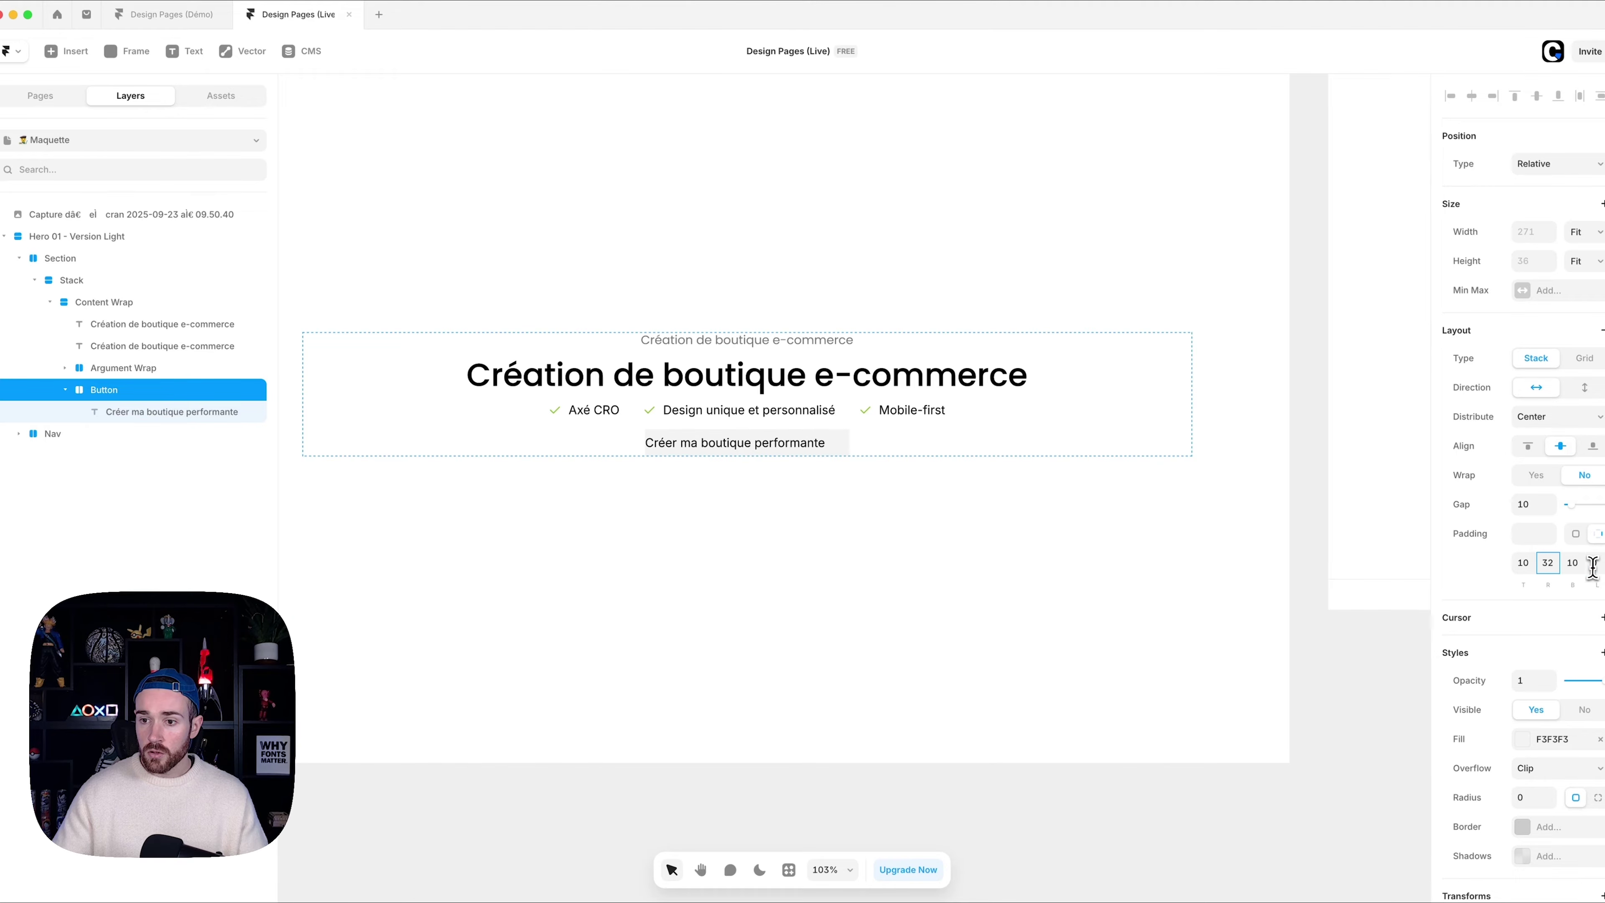
pyautogui.press('Return')
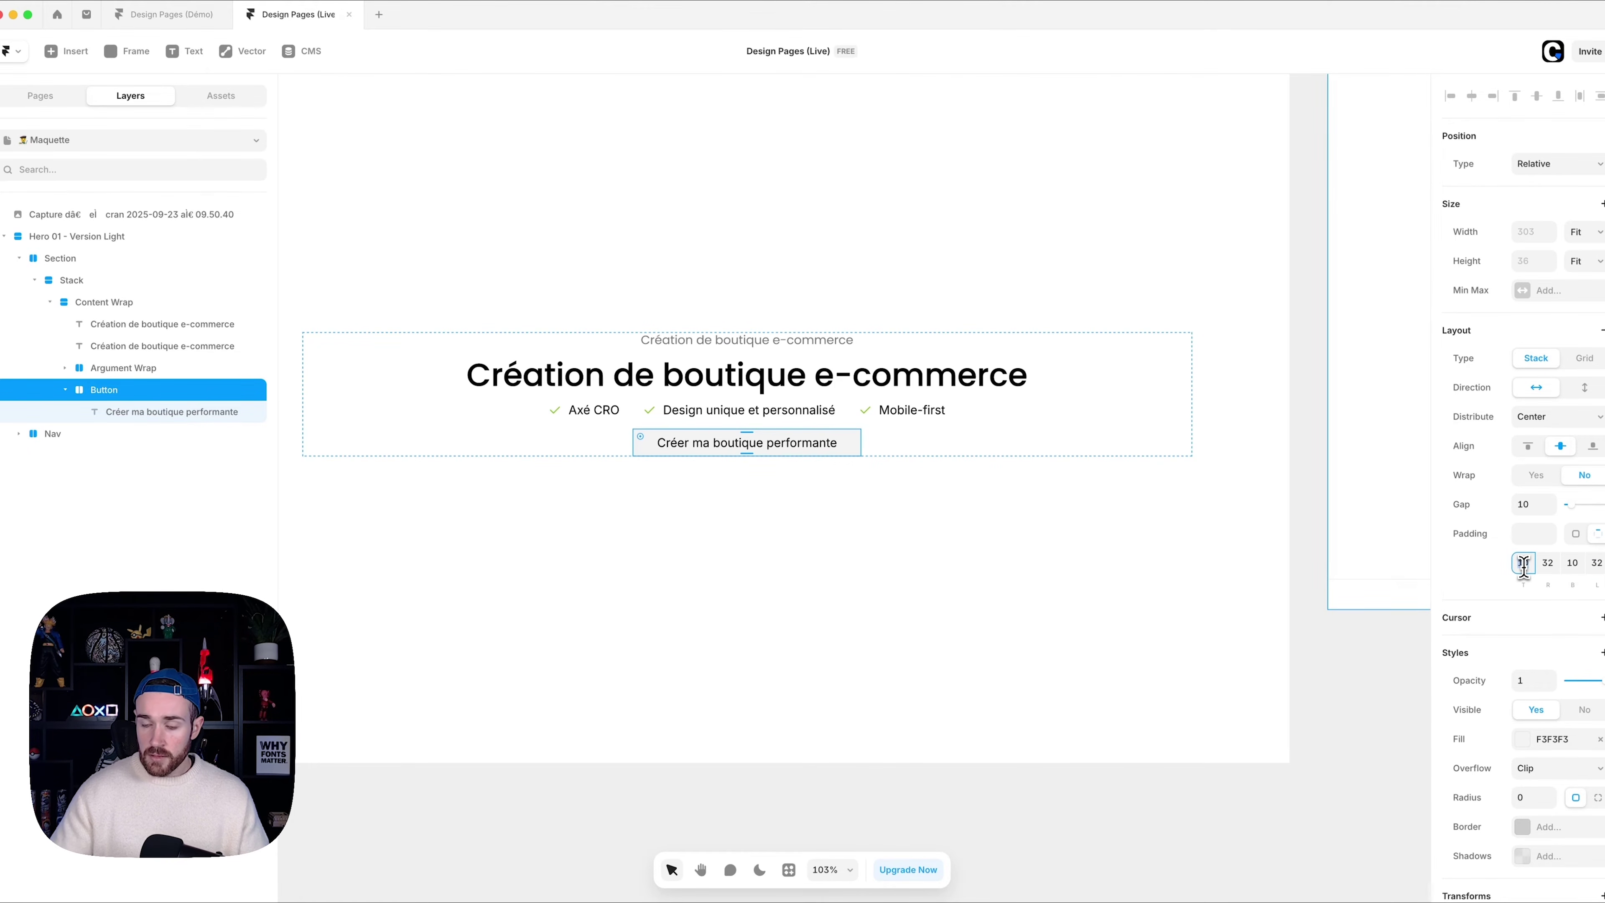
pyautogui.press('Return')
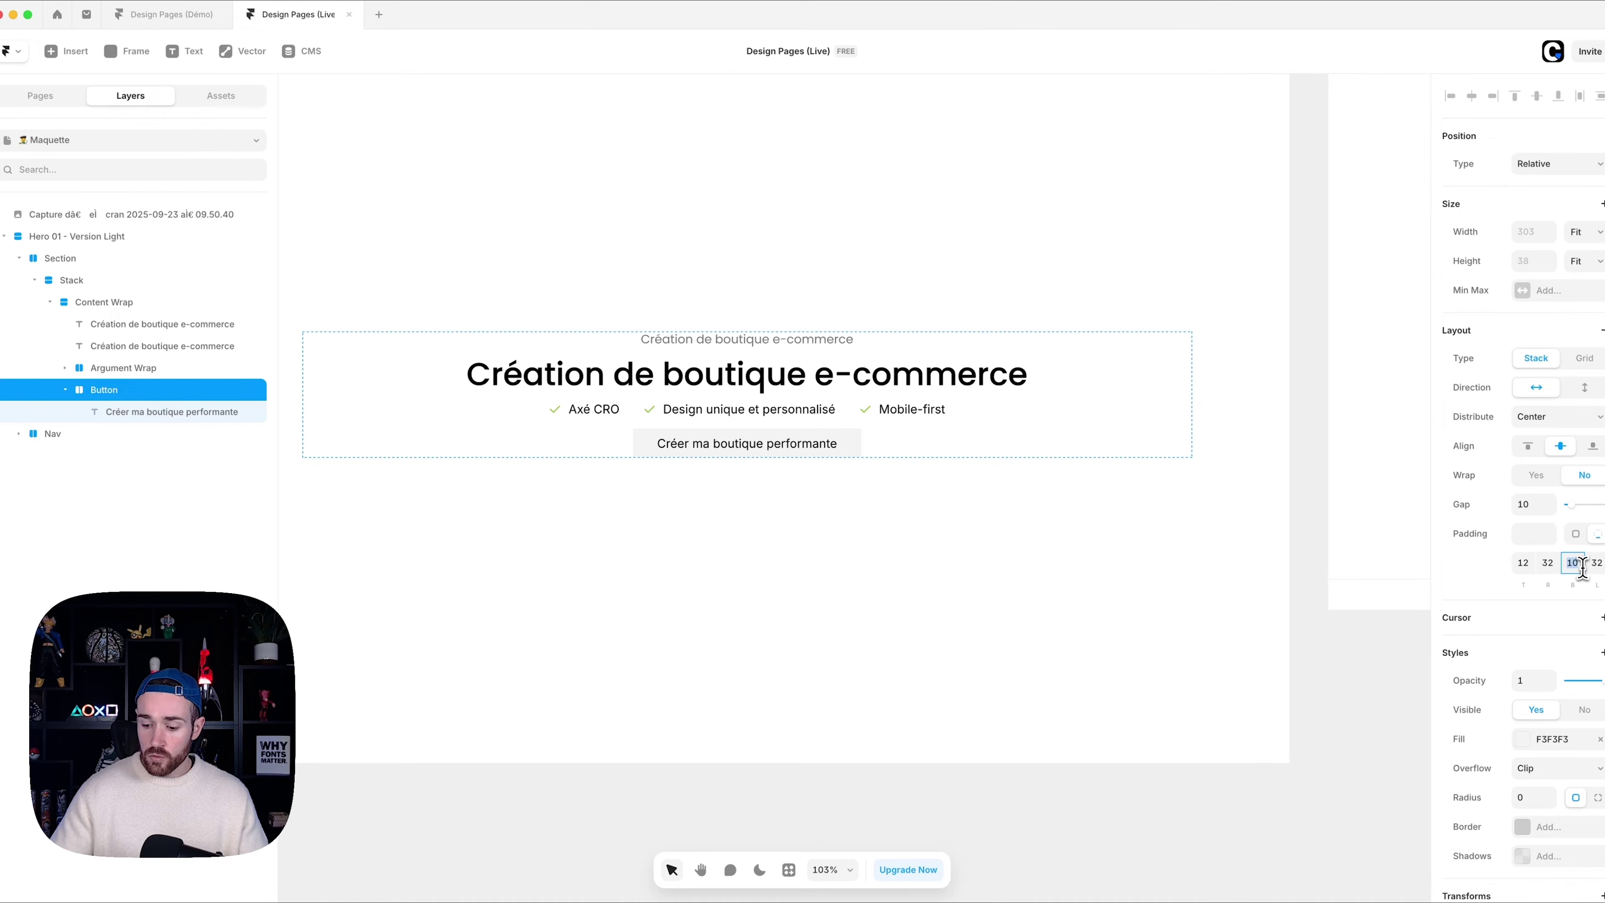
pyautogui.write('12')
pyautogui.press('Return')
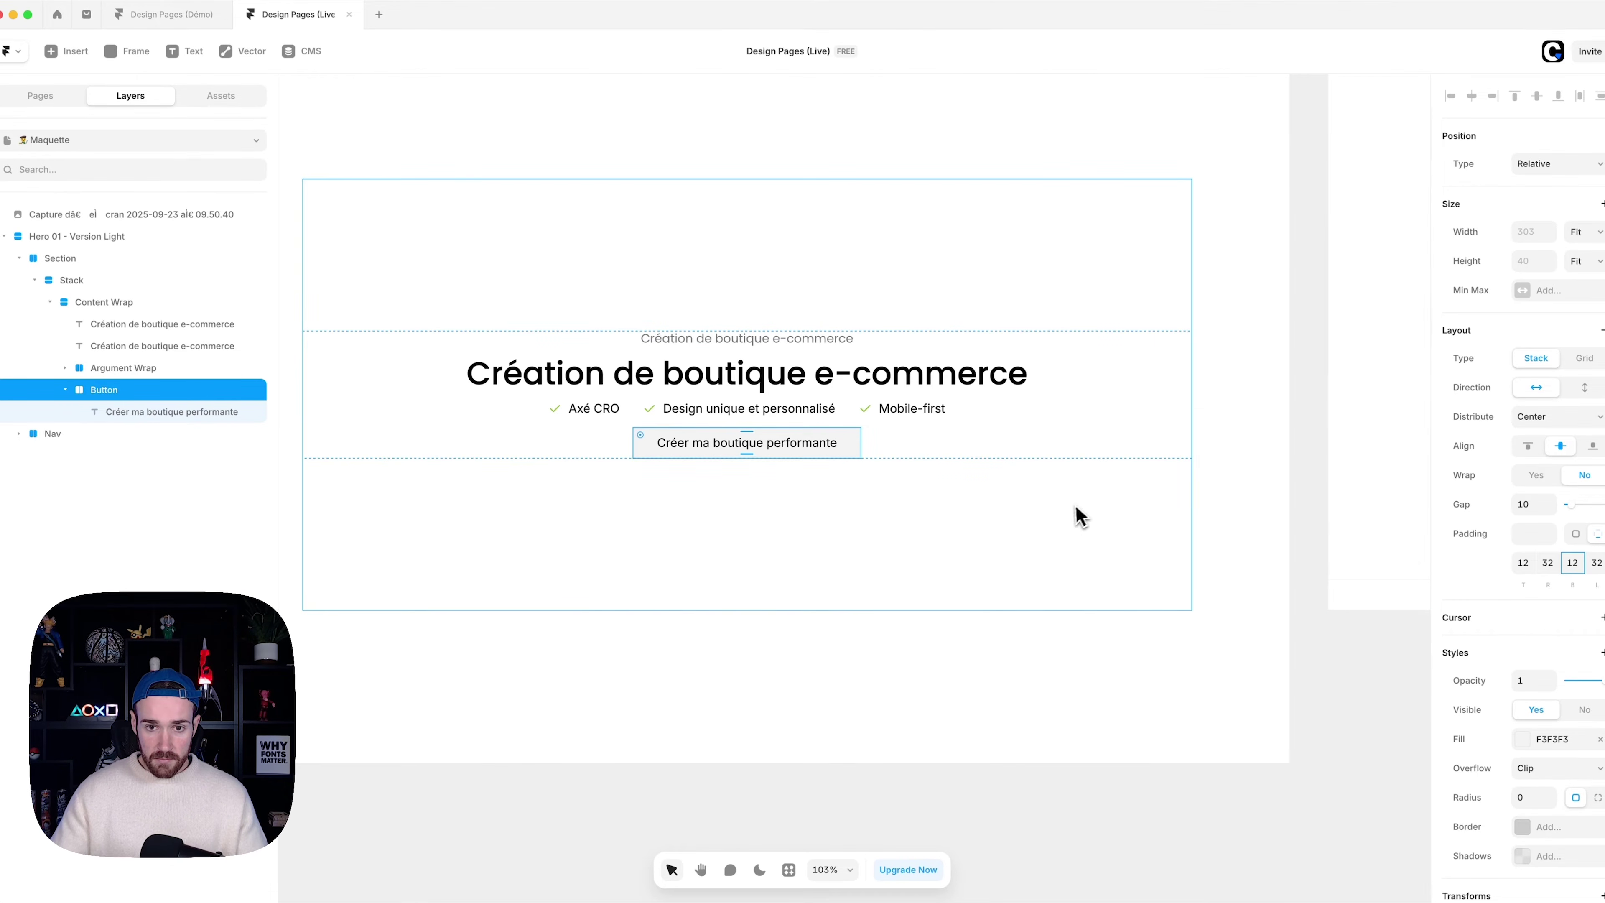
# - Fill the Button with the lime green BBFD3D sampled from the call-to-action button in the reference screenshot
pyautogui.hscroll(8, 1067, 518)
pyautogui.scroll(-3, 967, 451)
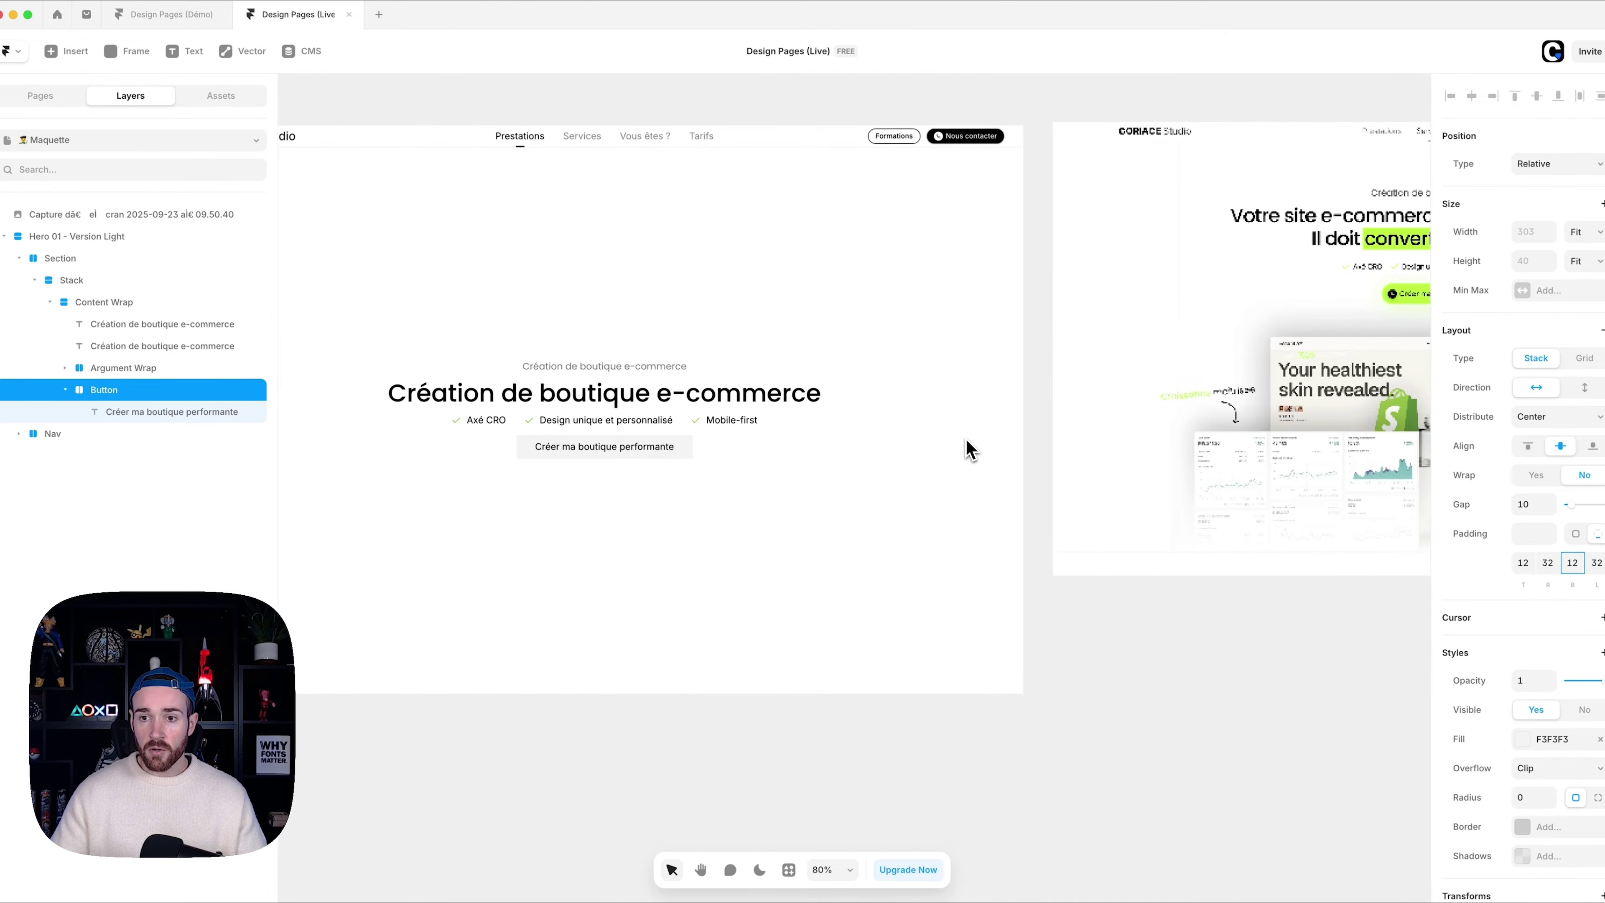
pyautogui.hscroll(5, 970, 450)
pyautogui.click(1535, 746)
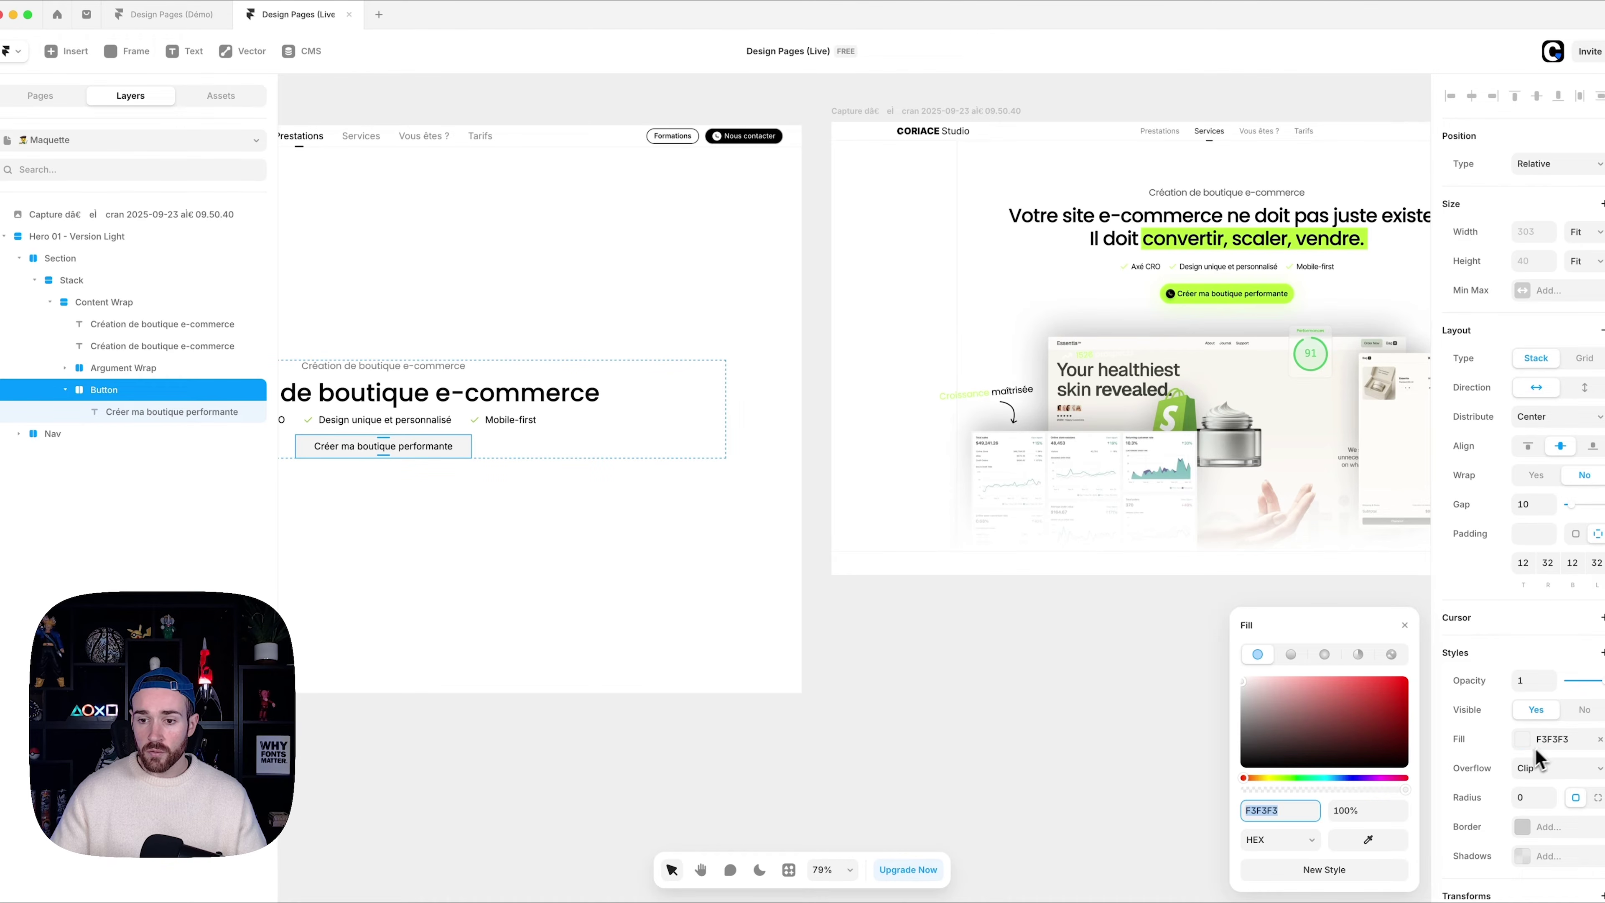
pyautogui.click(1368, 839)
pyautogui.click(1273, 293)
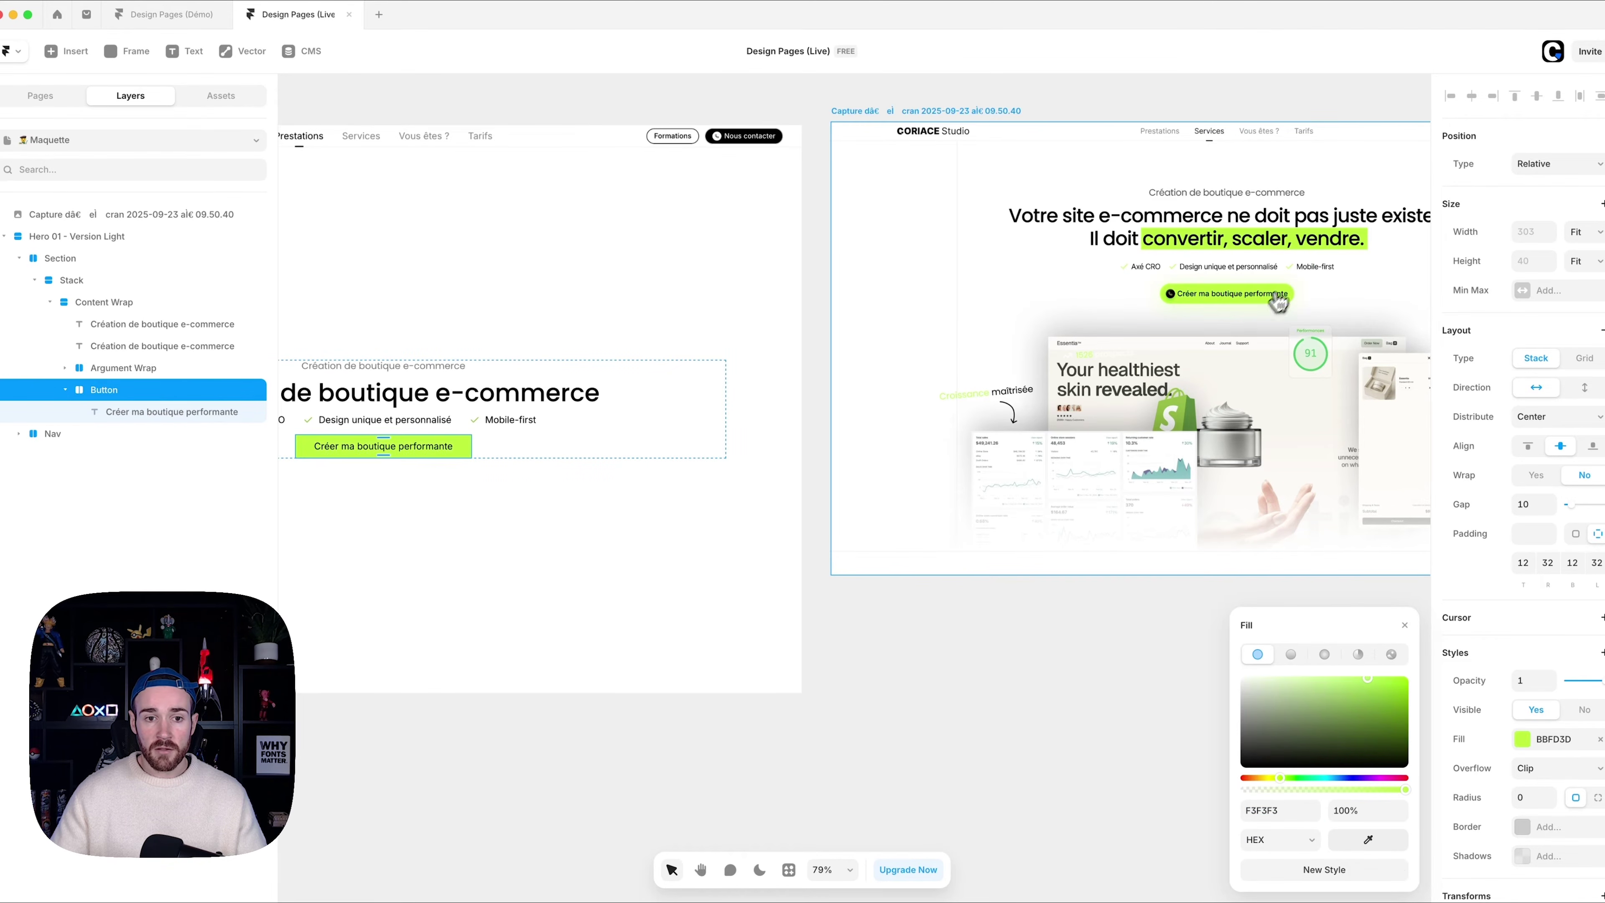
# - Round the Button's corners with a radius of 99
pyautogui.hscroll(-5, 745, 471)
pyautogui.scroll(-3, 1492, 680)
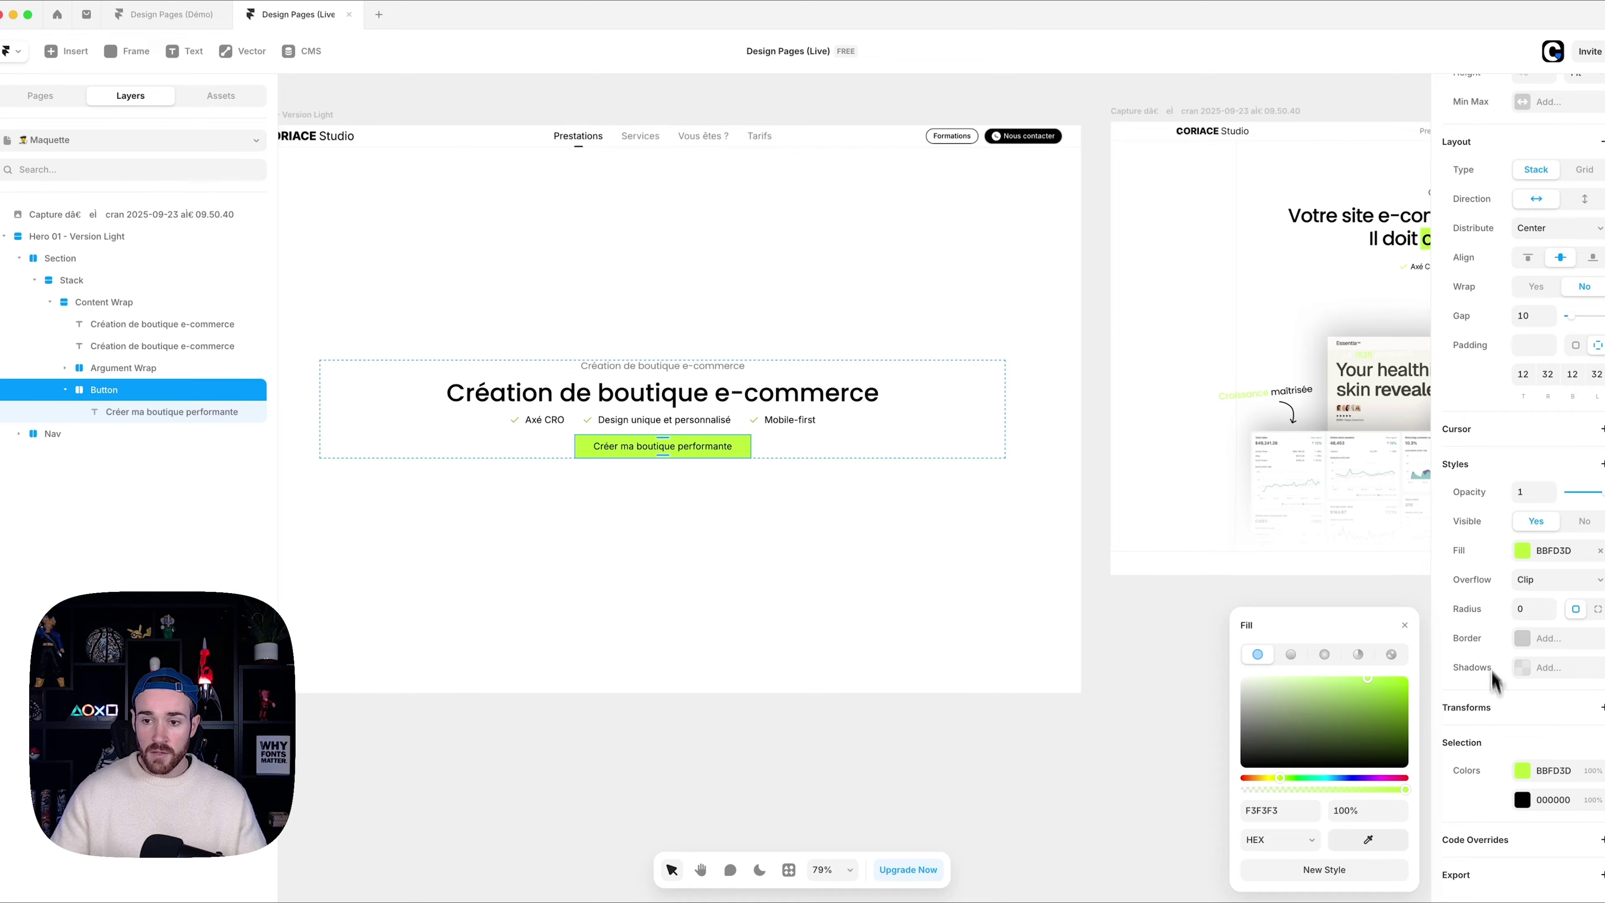
pyautogui.click(1522, 610)
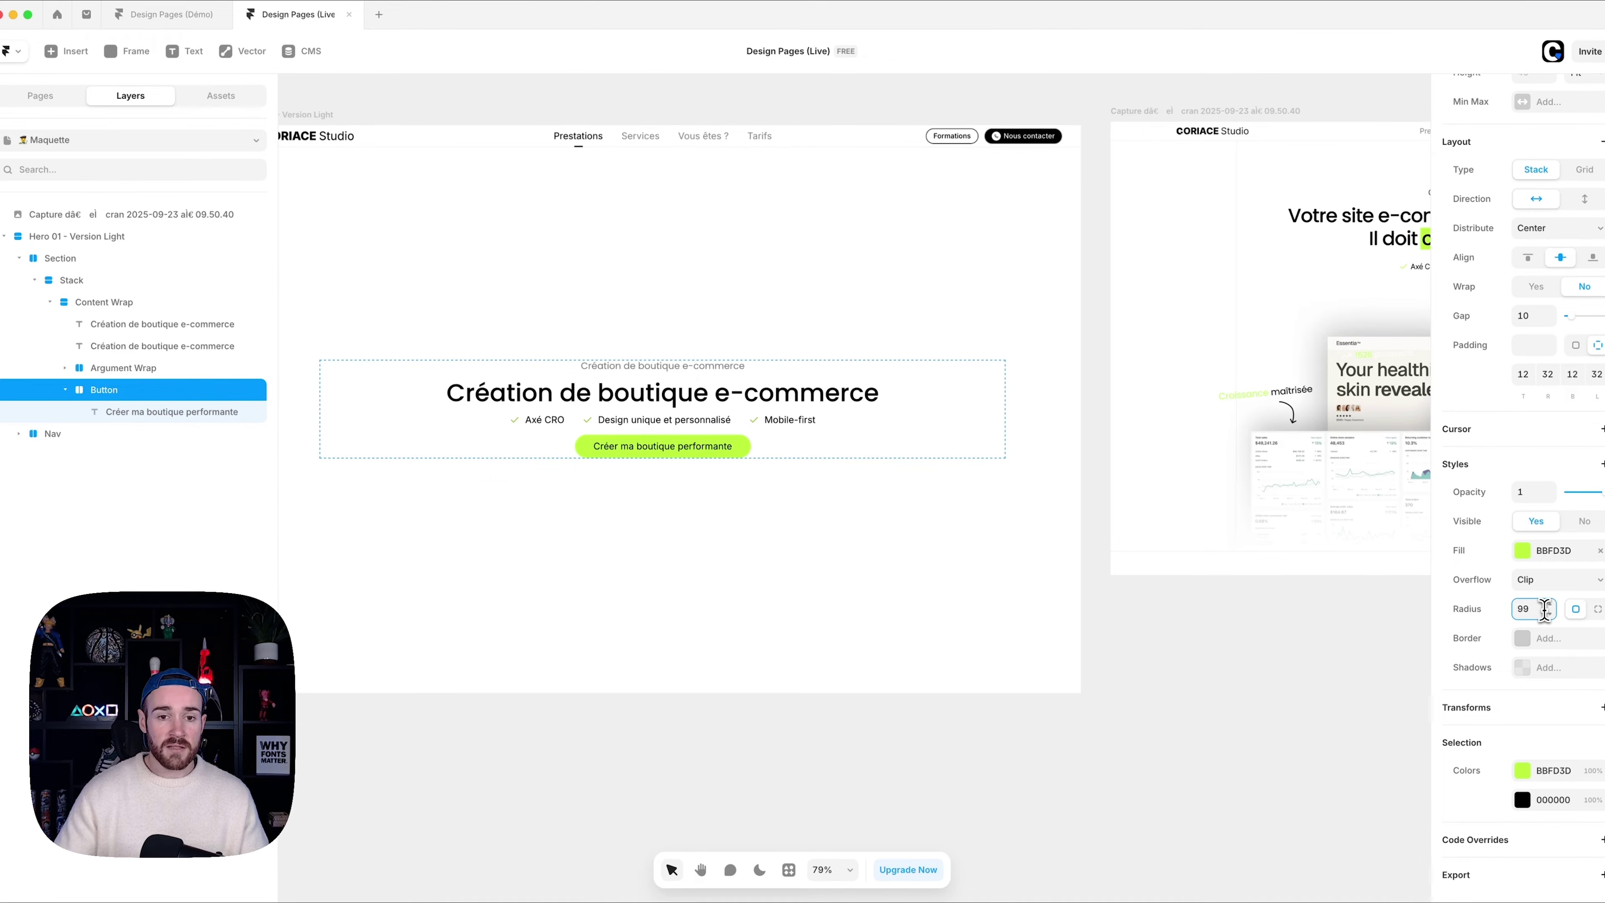
pyautogui.press('Return')
# - Draw a small frame about 24 by 22 inside the Button, in front of its text
pyautogui.hscroll(8, 1196, 496)
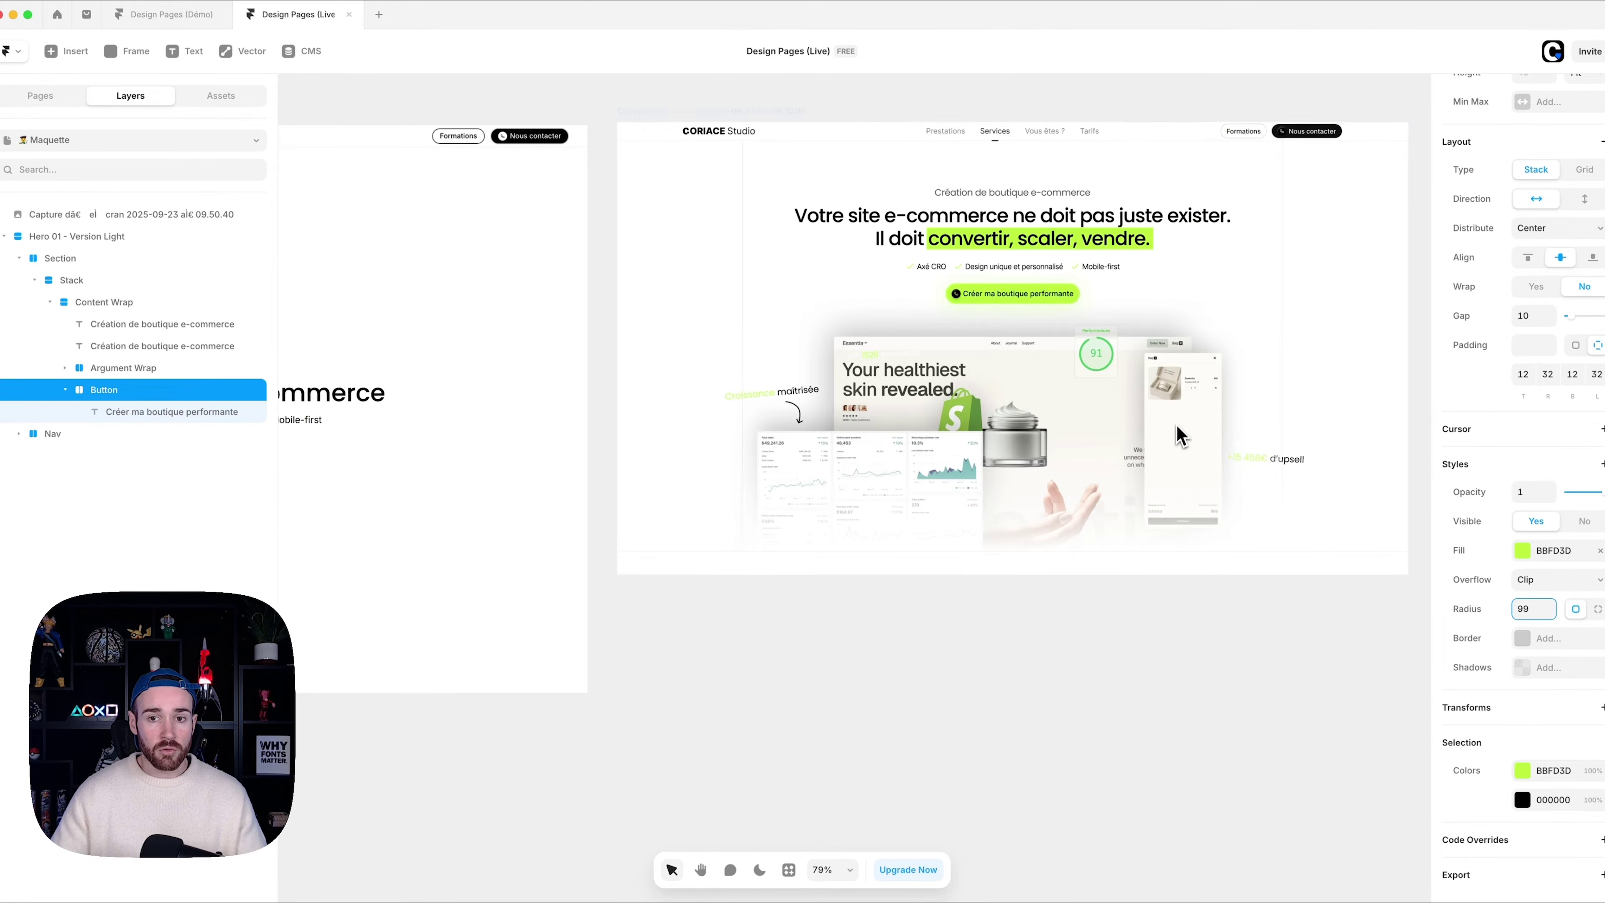
pyautogui.hscroll(-8, 1176, 430)
pyautogui.scroll(-3, 829, 443)
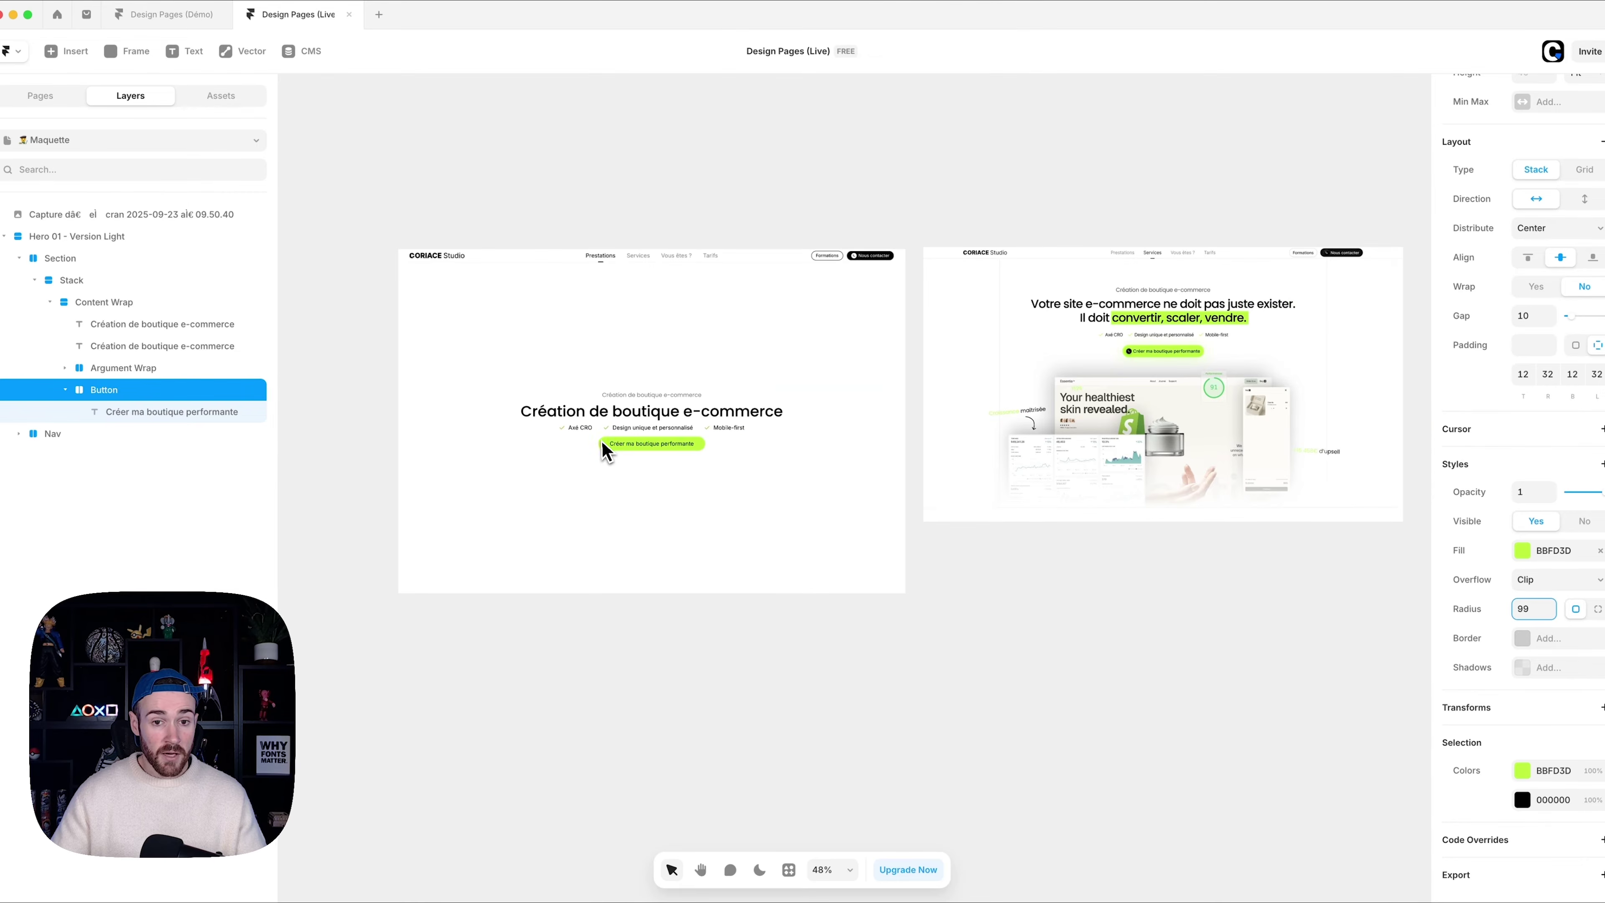
pyautogui.scroll(10, 591, 455)
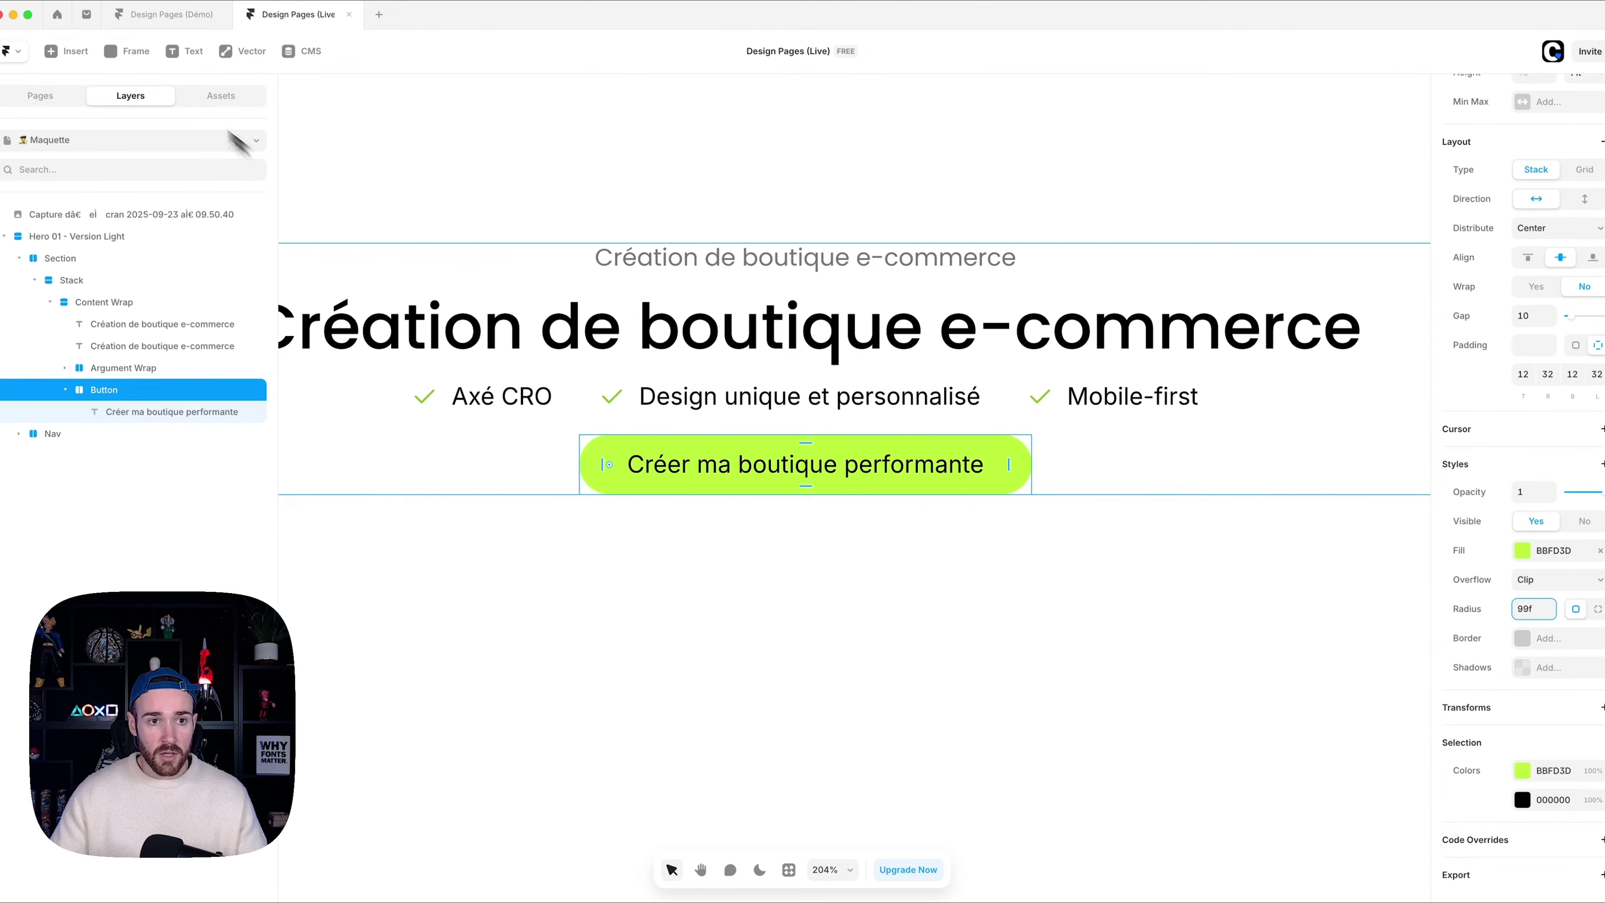
pyautogui.click(147, 56)
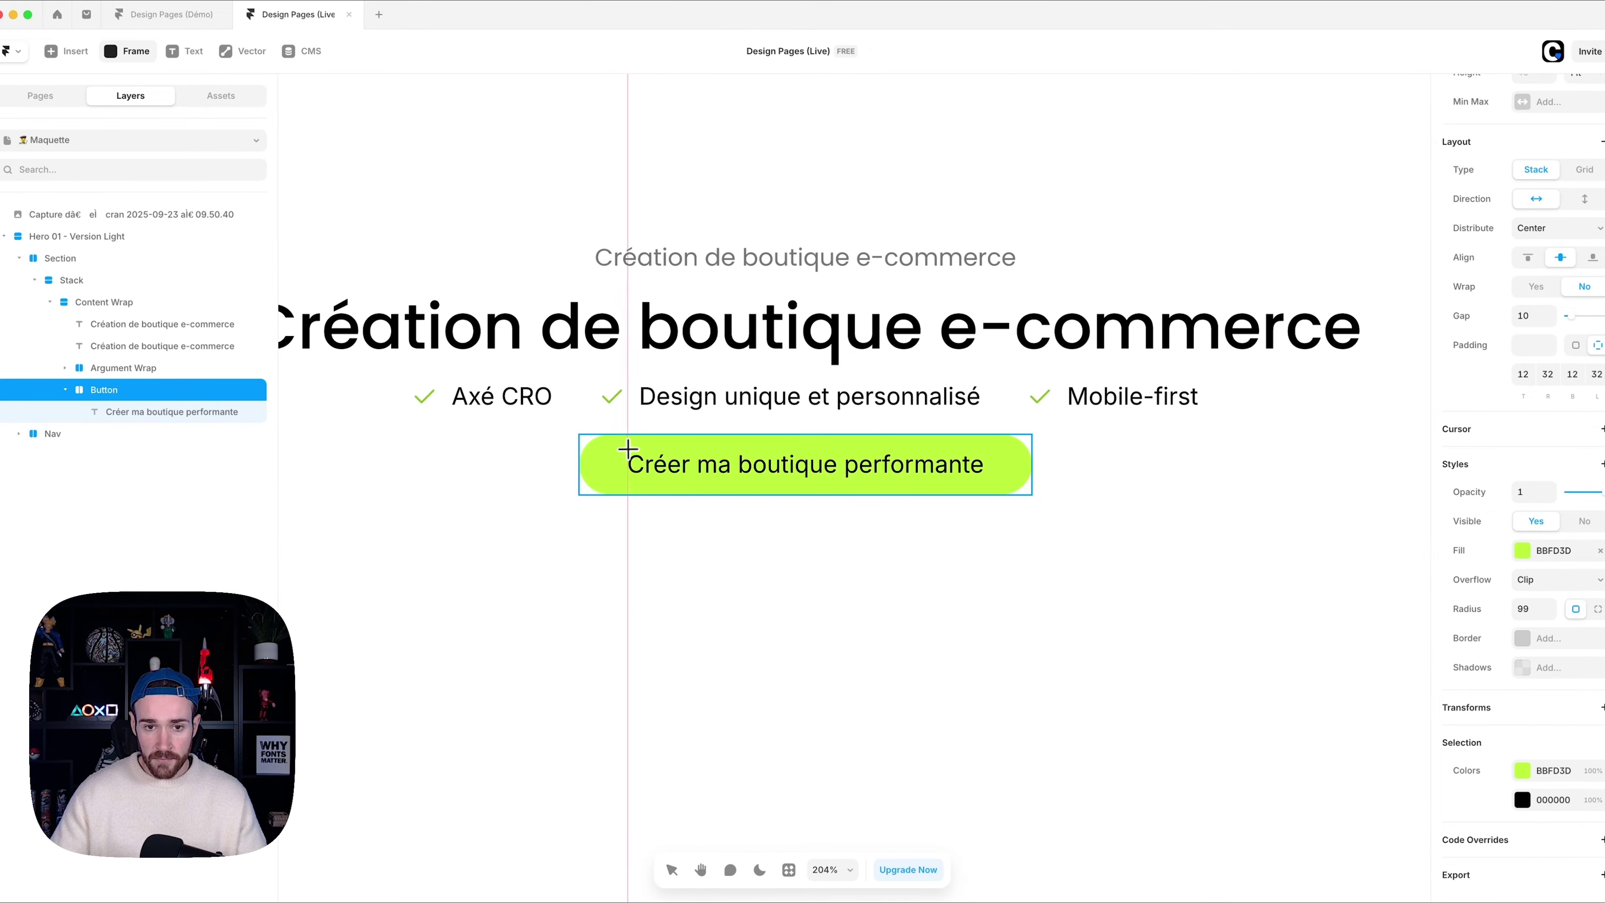
pyautogui.moveTo(627, 456); pyautogui.dragTo(643, 485)
# - Rename the small frame inside the Button as Icon and give it a stack layout
pyautogui.doubleClick(179, 412)
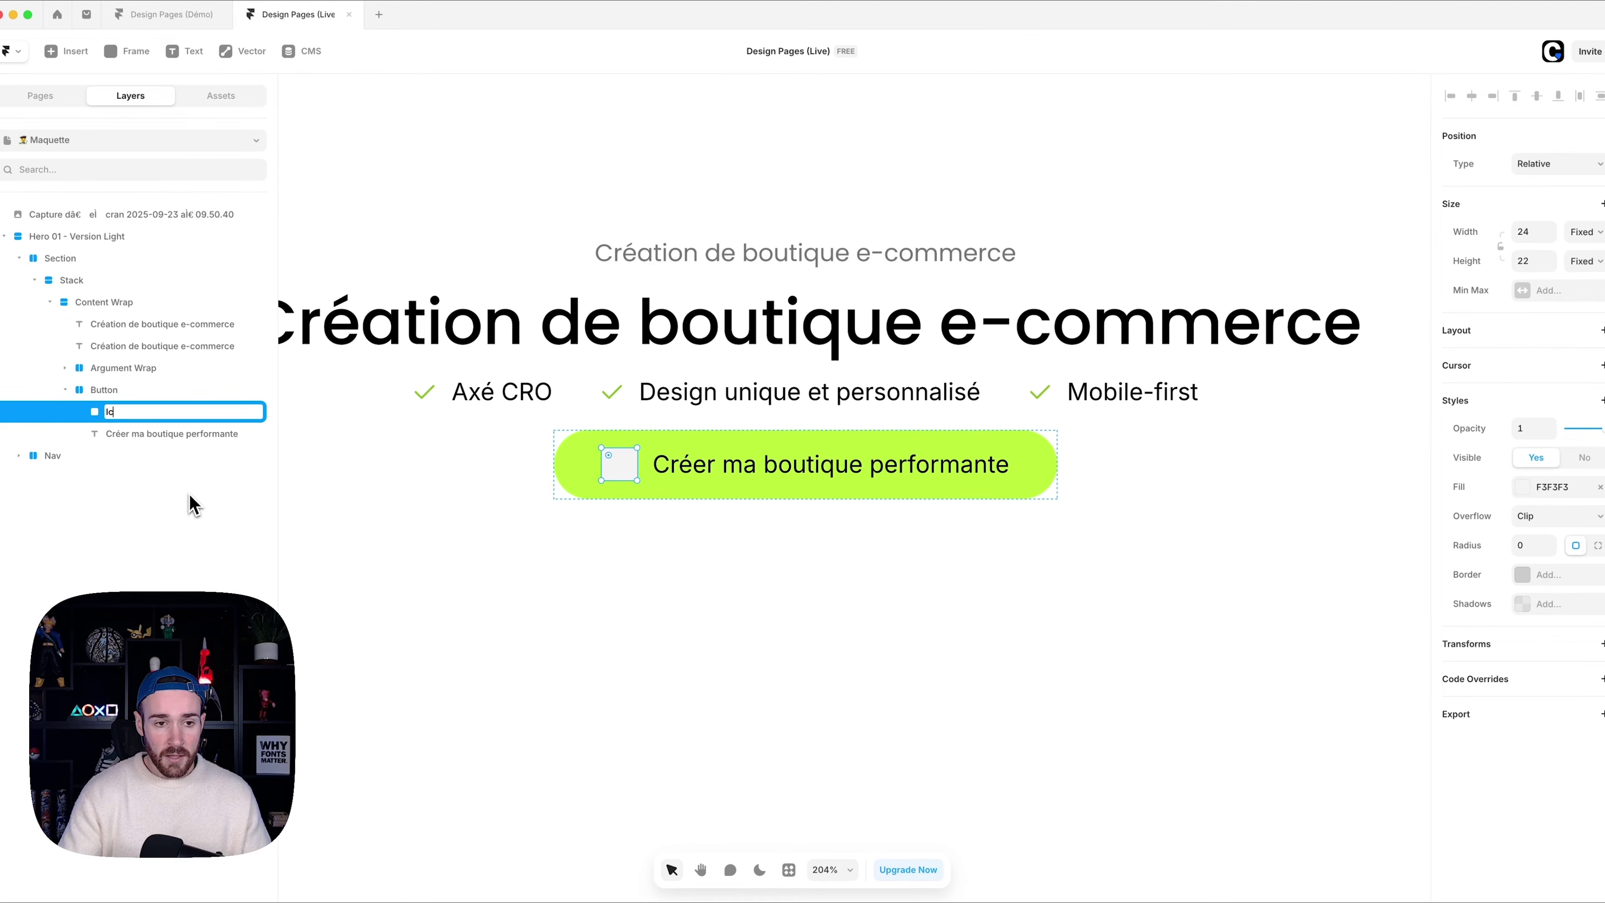
pyautogui.write('Icon')
pyautogui.press('Return')
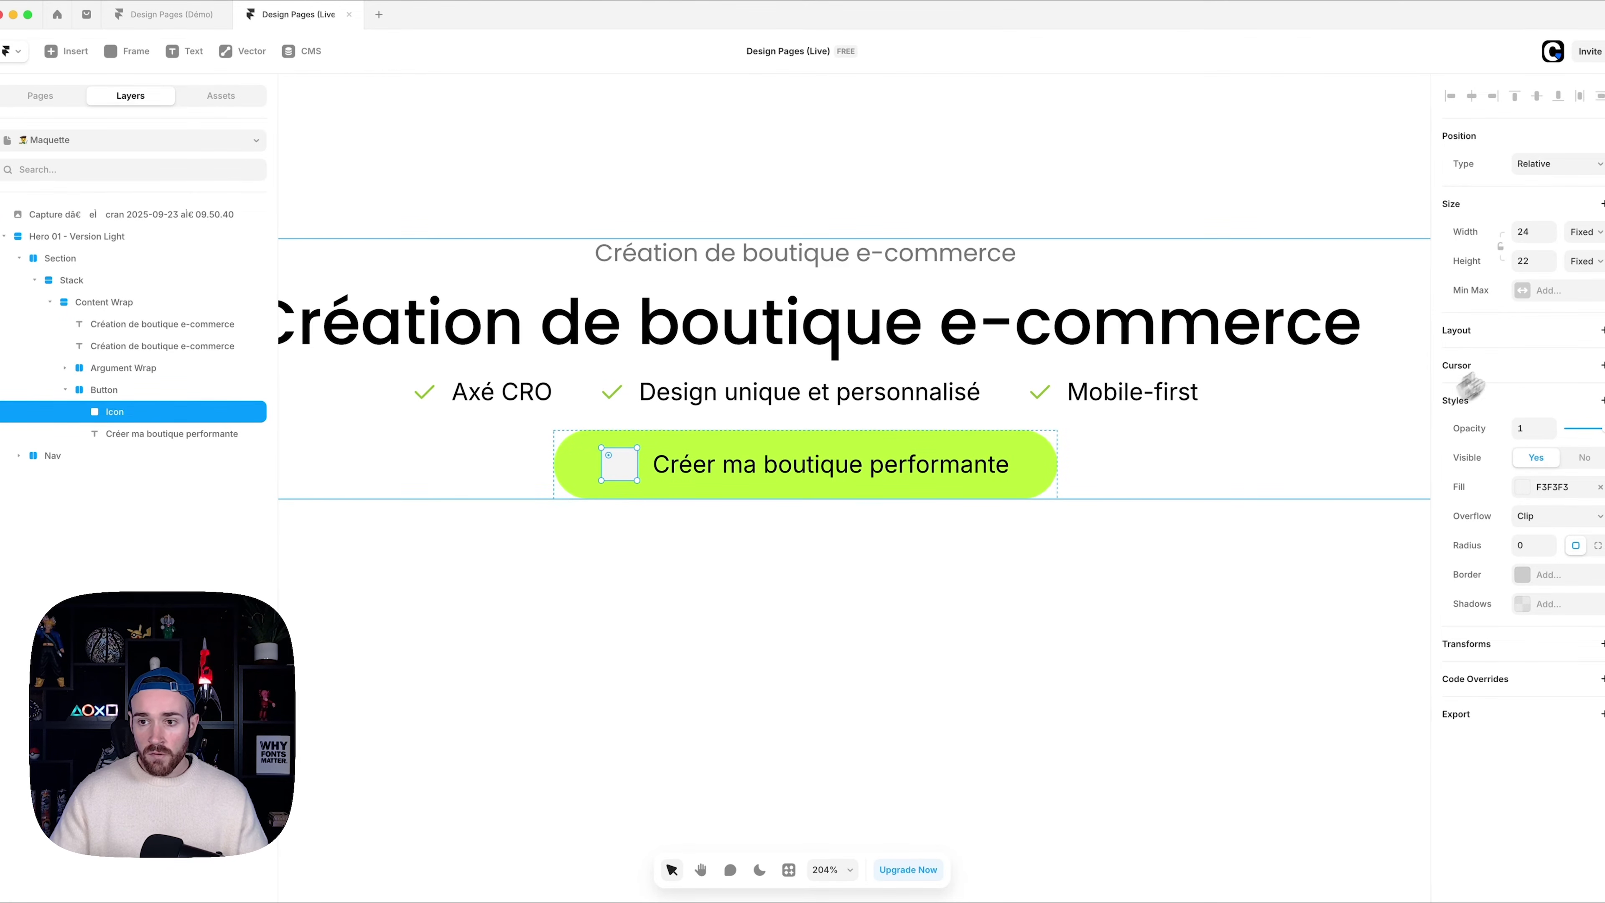
pyautogui.click(1528, 334)
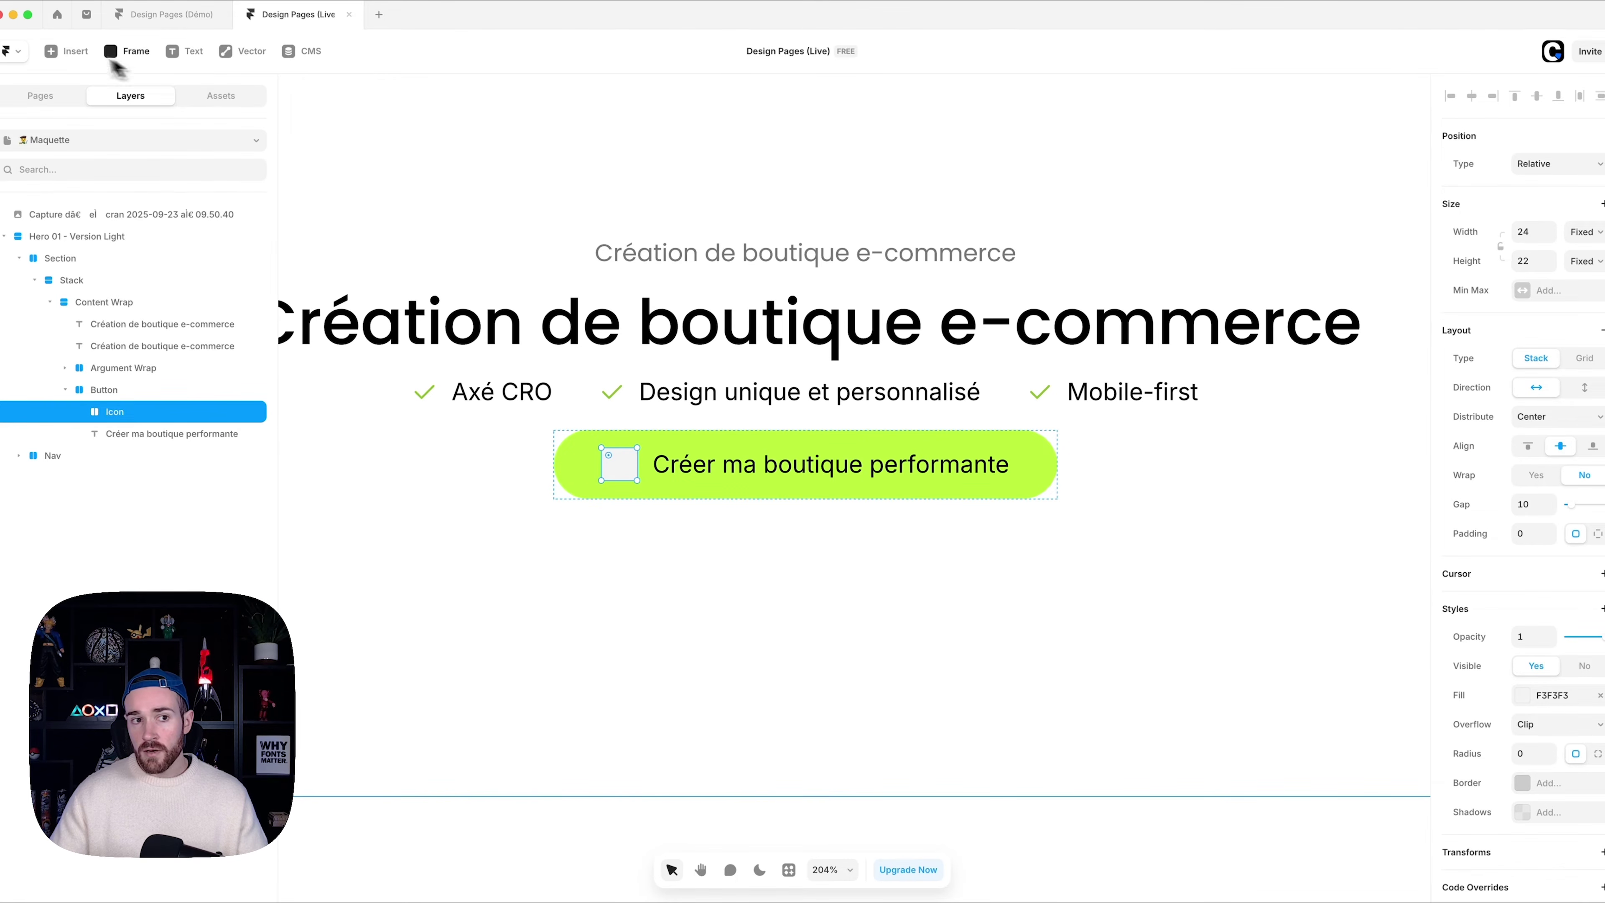
# - Insert a Basicons icon into the Icon stack
pyautogui.click(68, 51)
pyautogui.moveTo(71, 471)
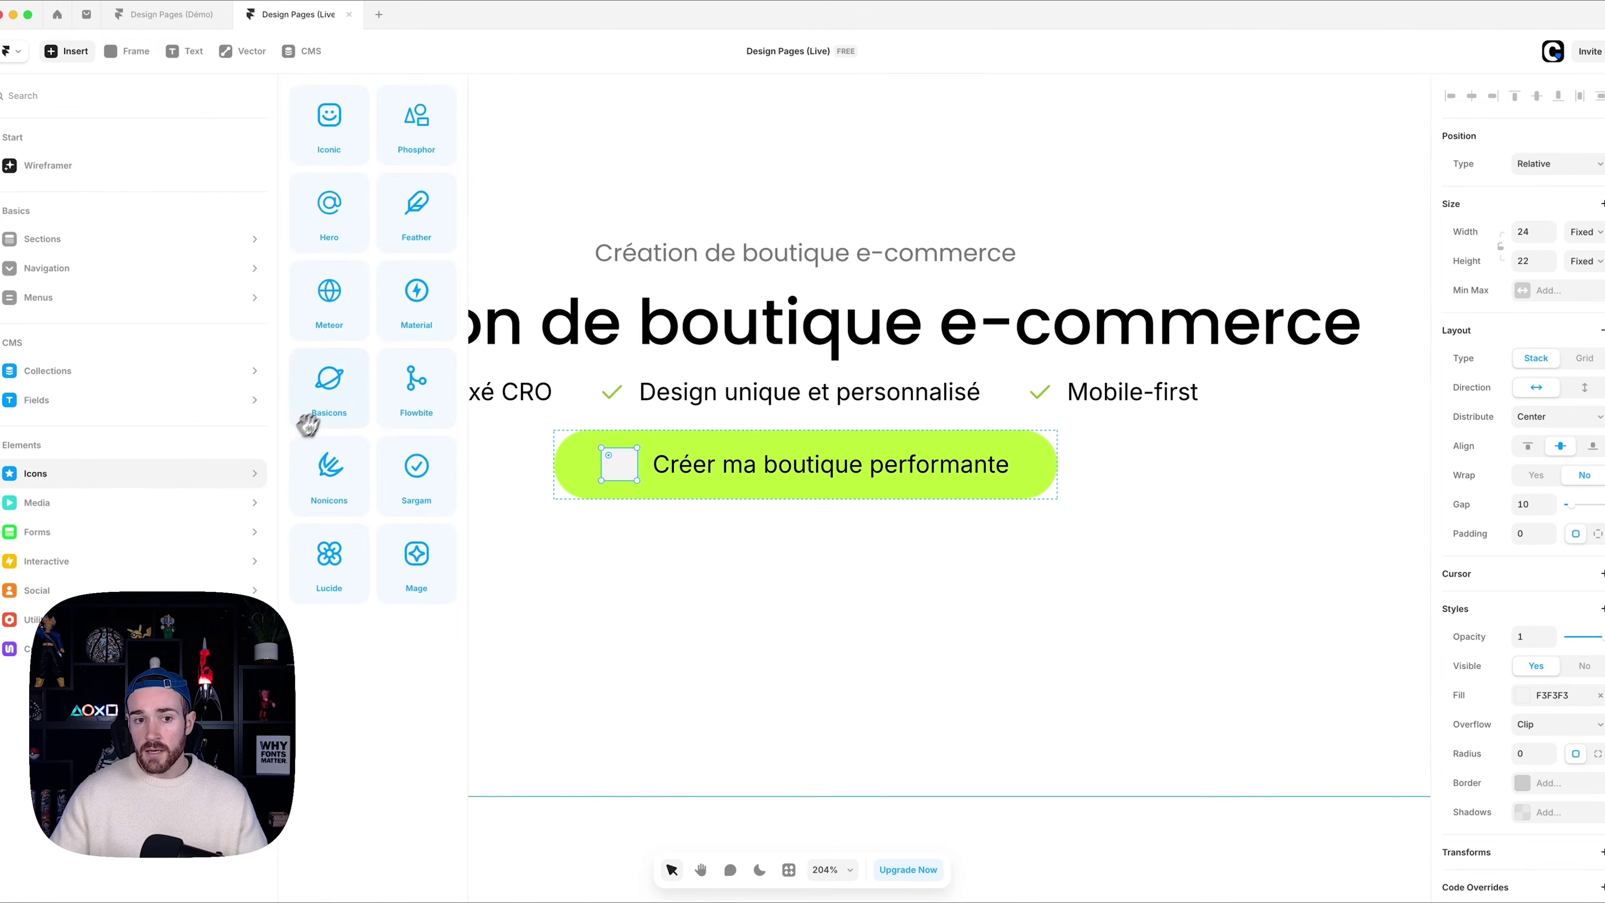
pyautogui.moveTo(329, 394); pyautogui.dragTo(621, 461)
# - Search Basicons for "phone", change the planet icon to Phone Call and shrink it to about 15 by 15
pyautogui.click(1555, 526)
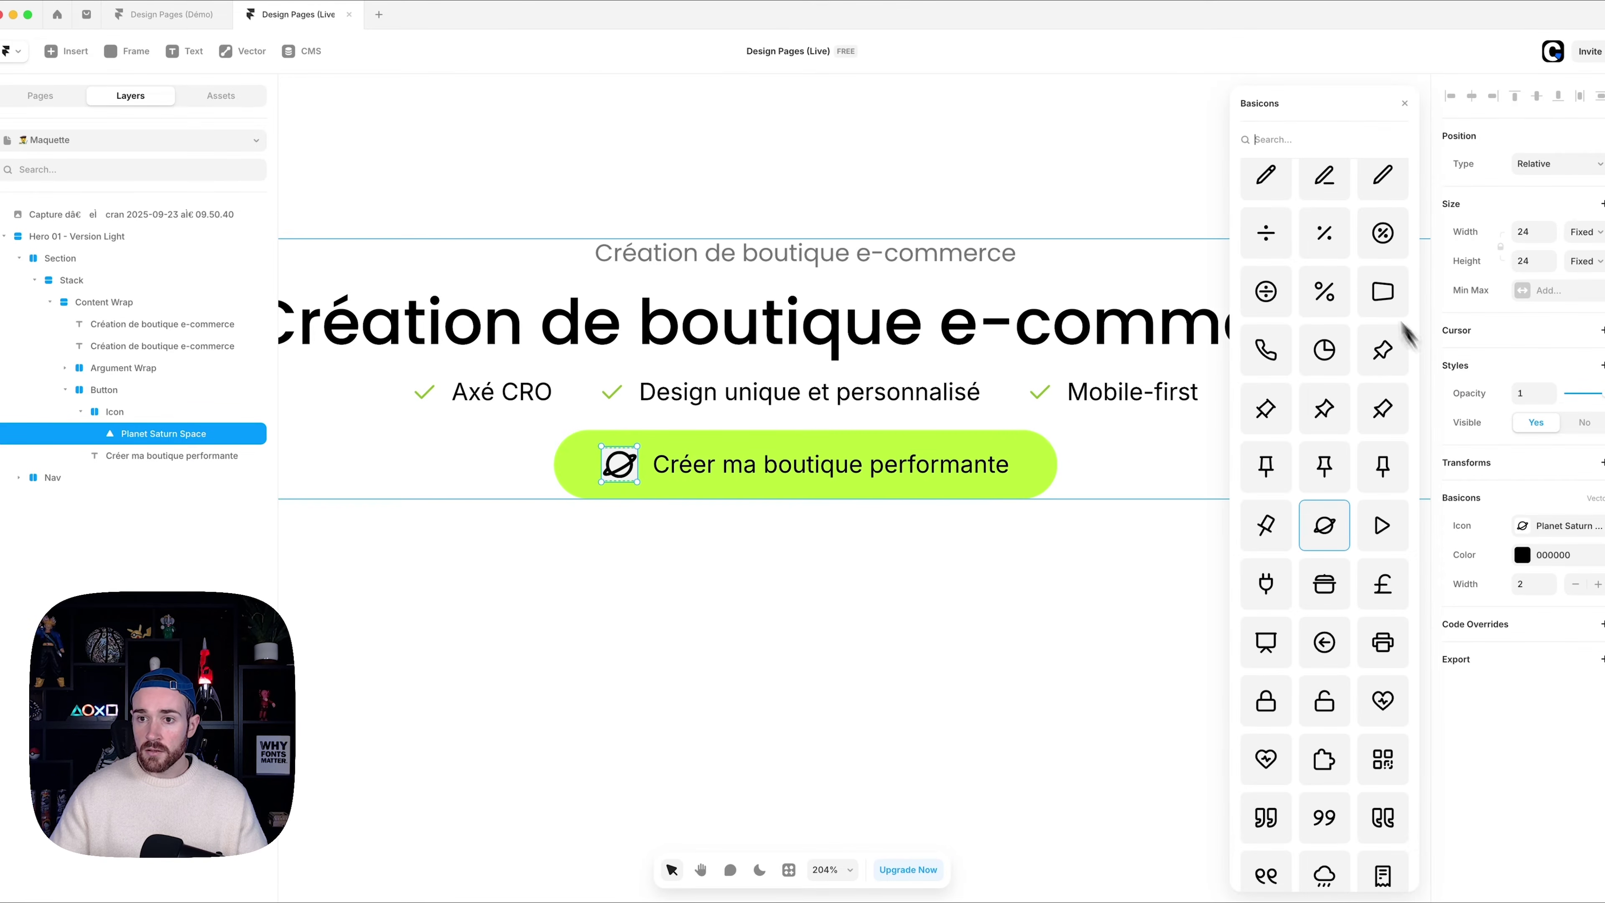
pyautogui.write('mobi')
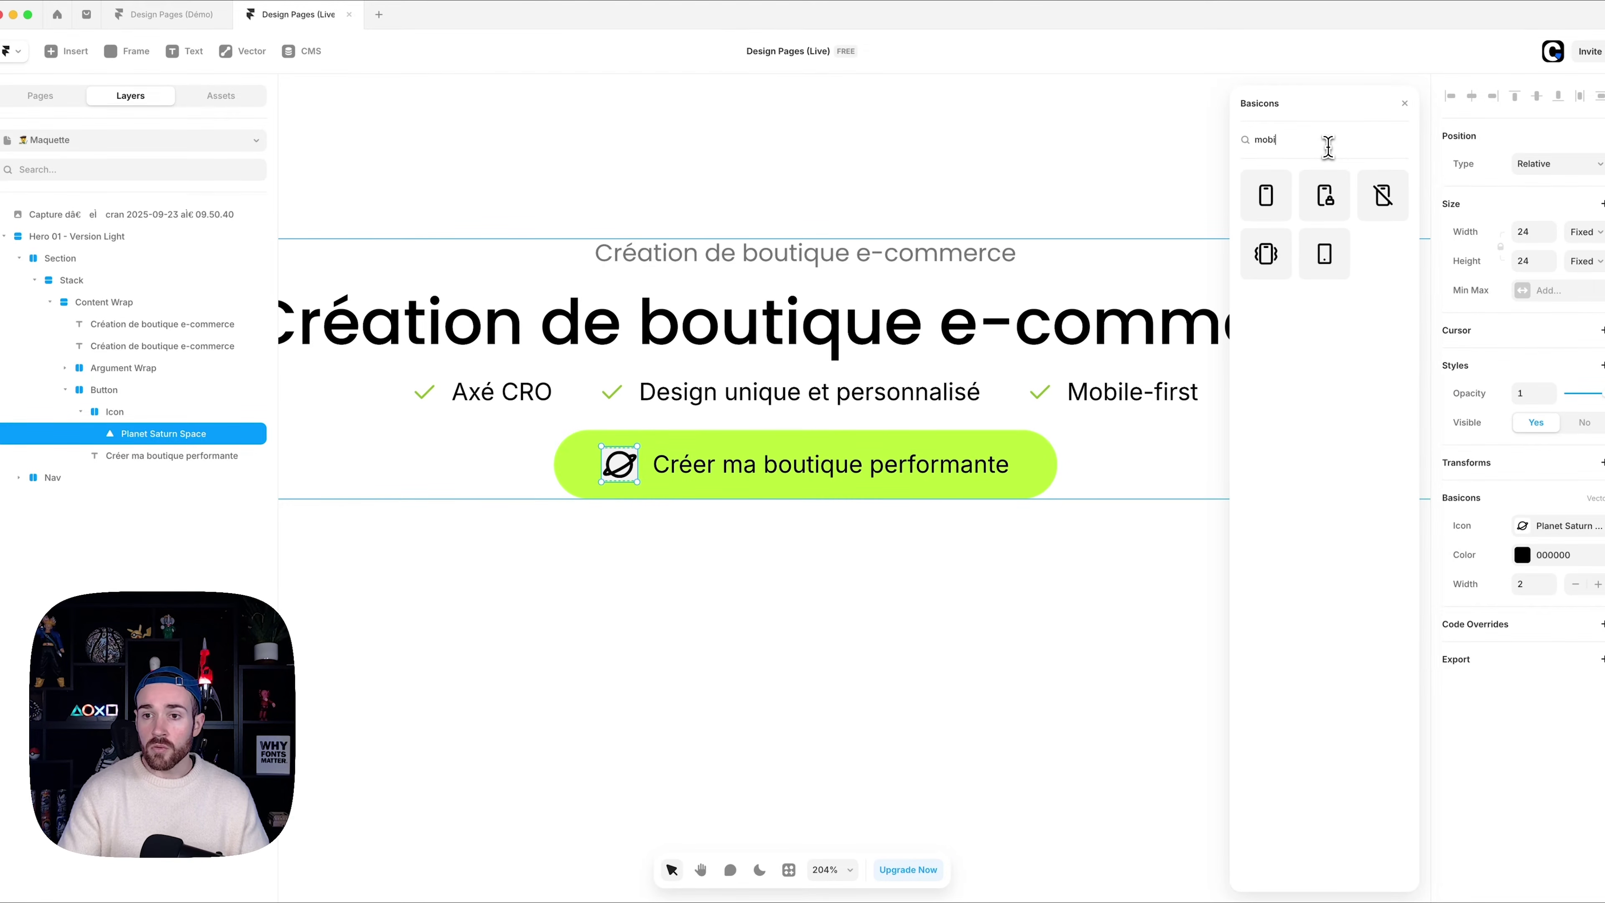
pyautogui.press('BackSpace')
pyautogui.press('BackSpace')
pyautogui.press('BackSpace')
pyautogui.press('BackSpace')
pyautogui.write('phone')
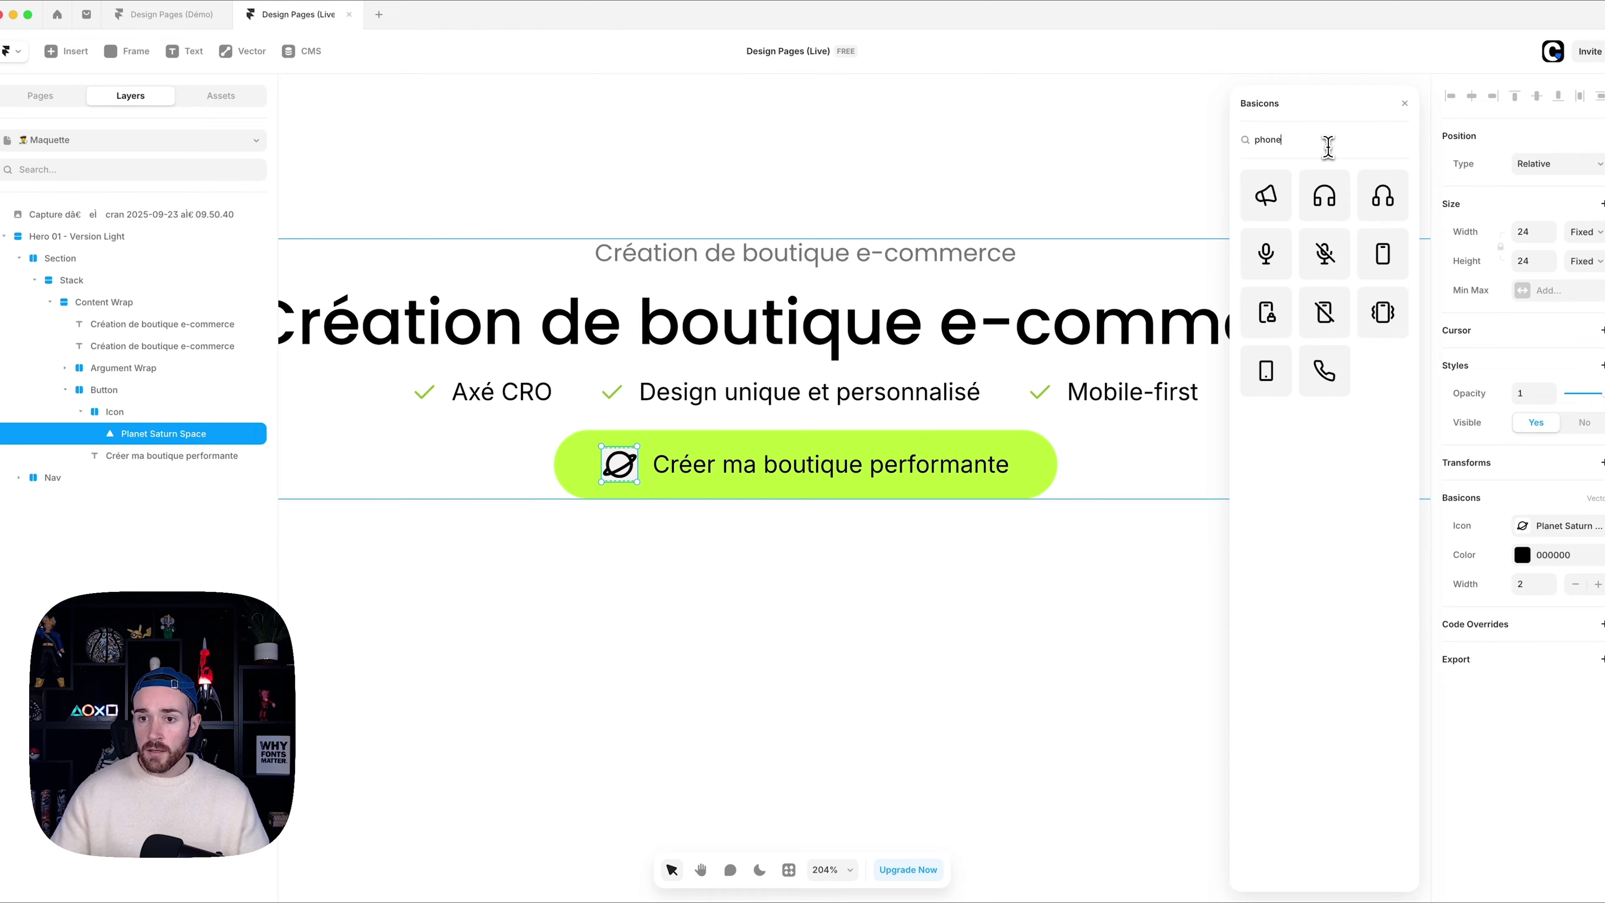
pyautogui.click(1324, 370)
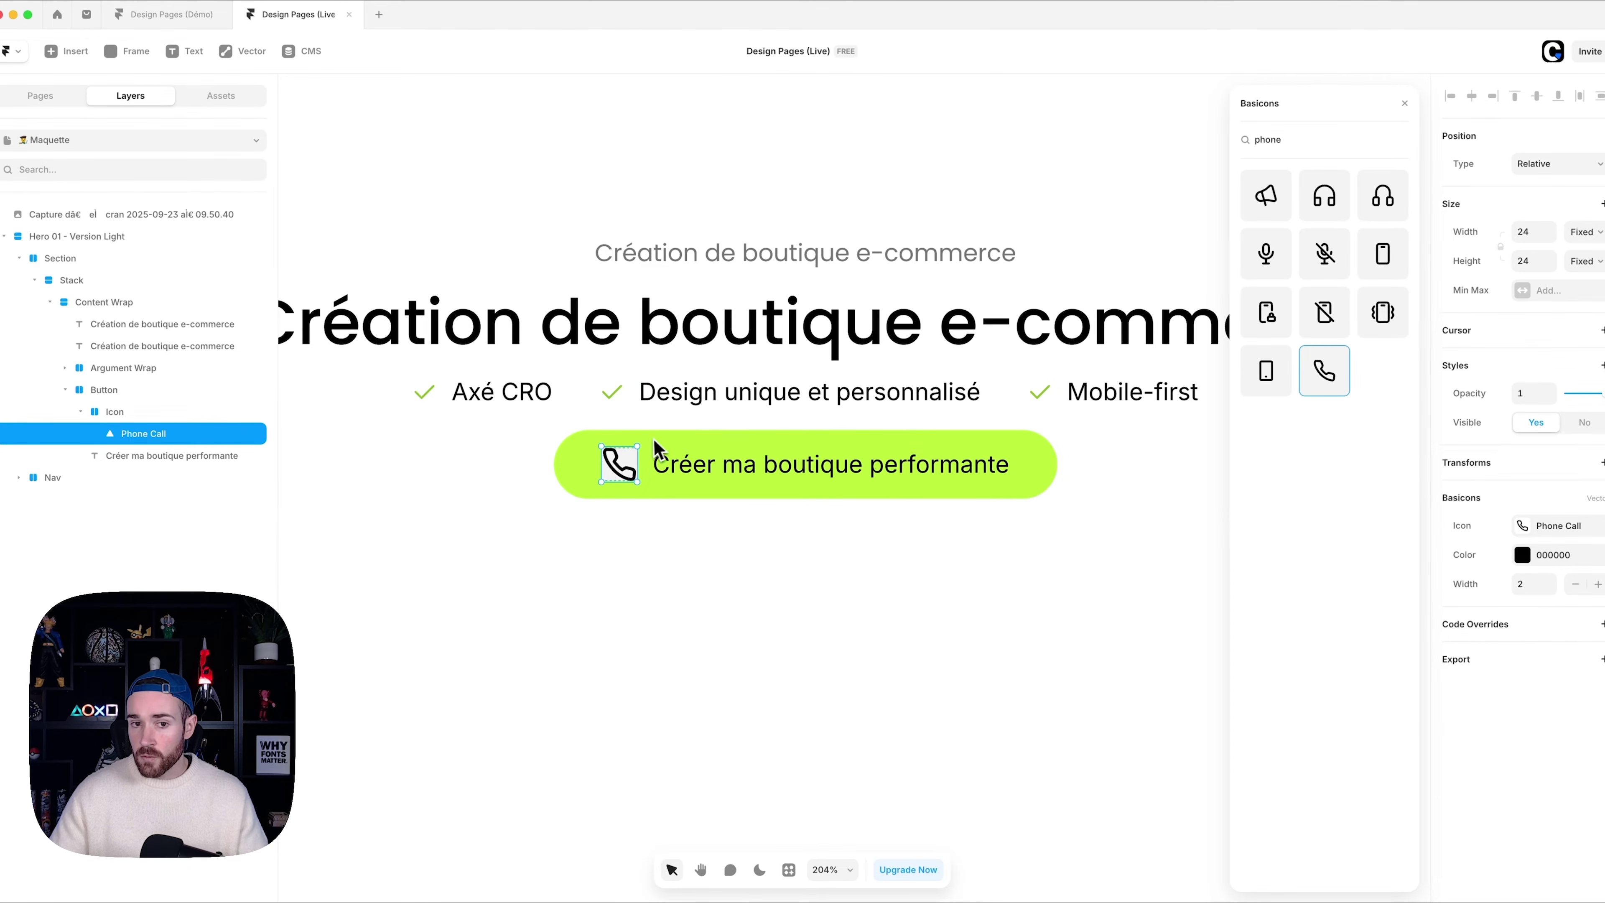
pyautogui.moveTo(637, 446); pyautogui.dragTo(628, 456)
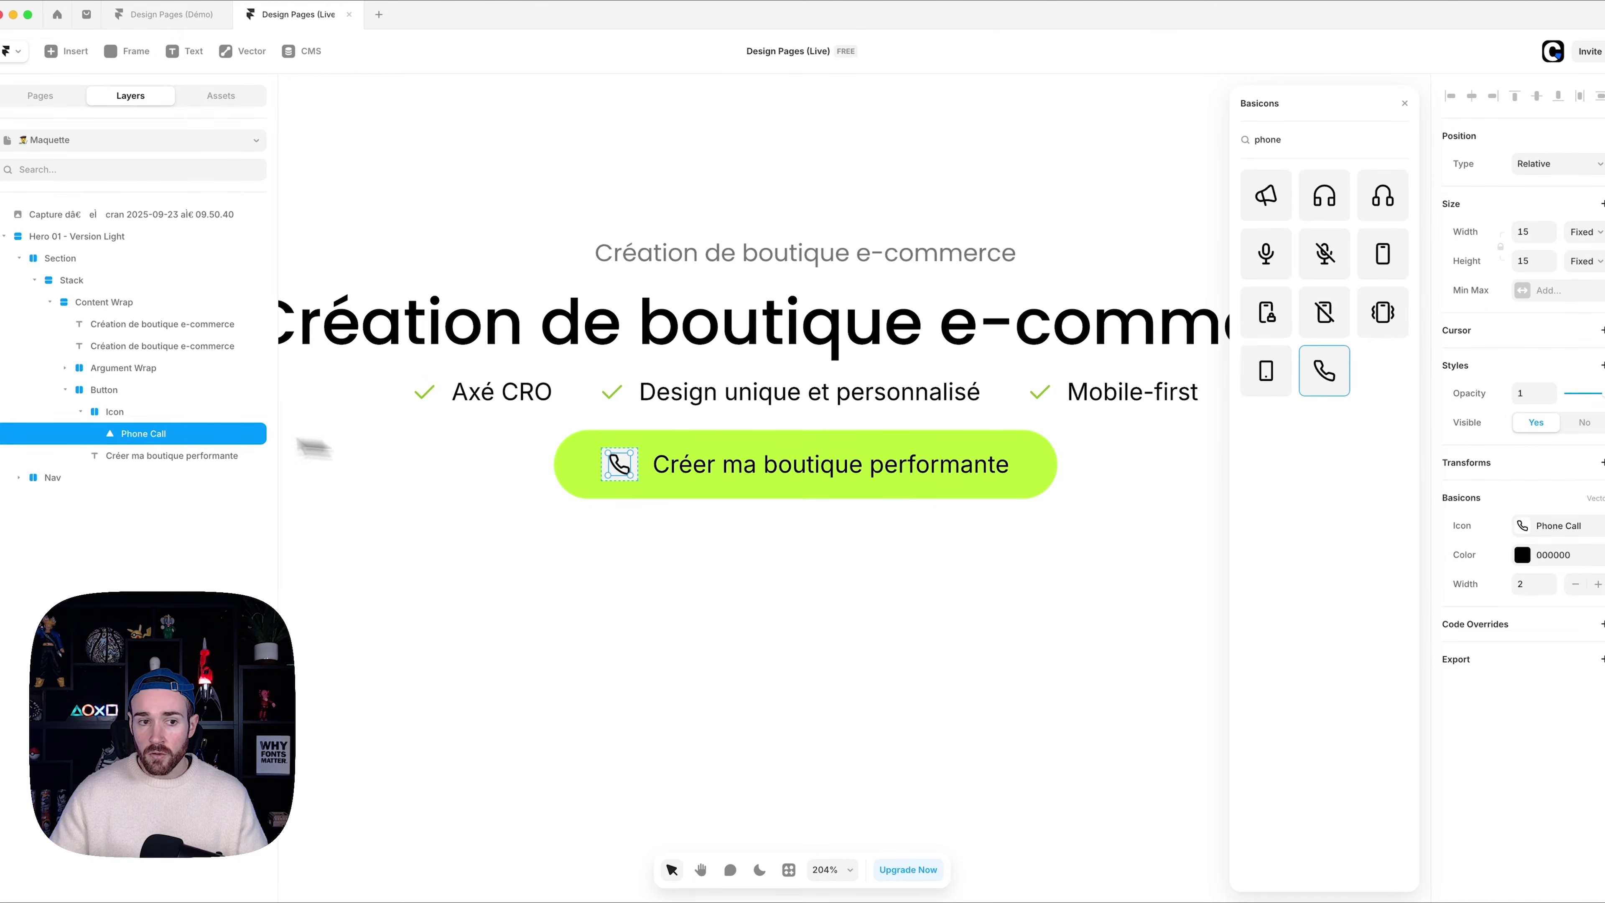
# - Set the Icon stack's height to 24 and lock its aspect ratio
pyautogui.click(111, 414)
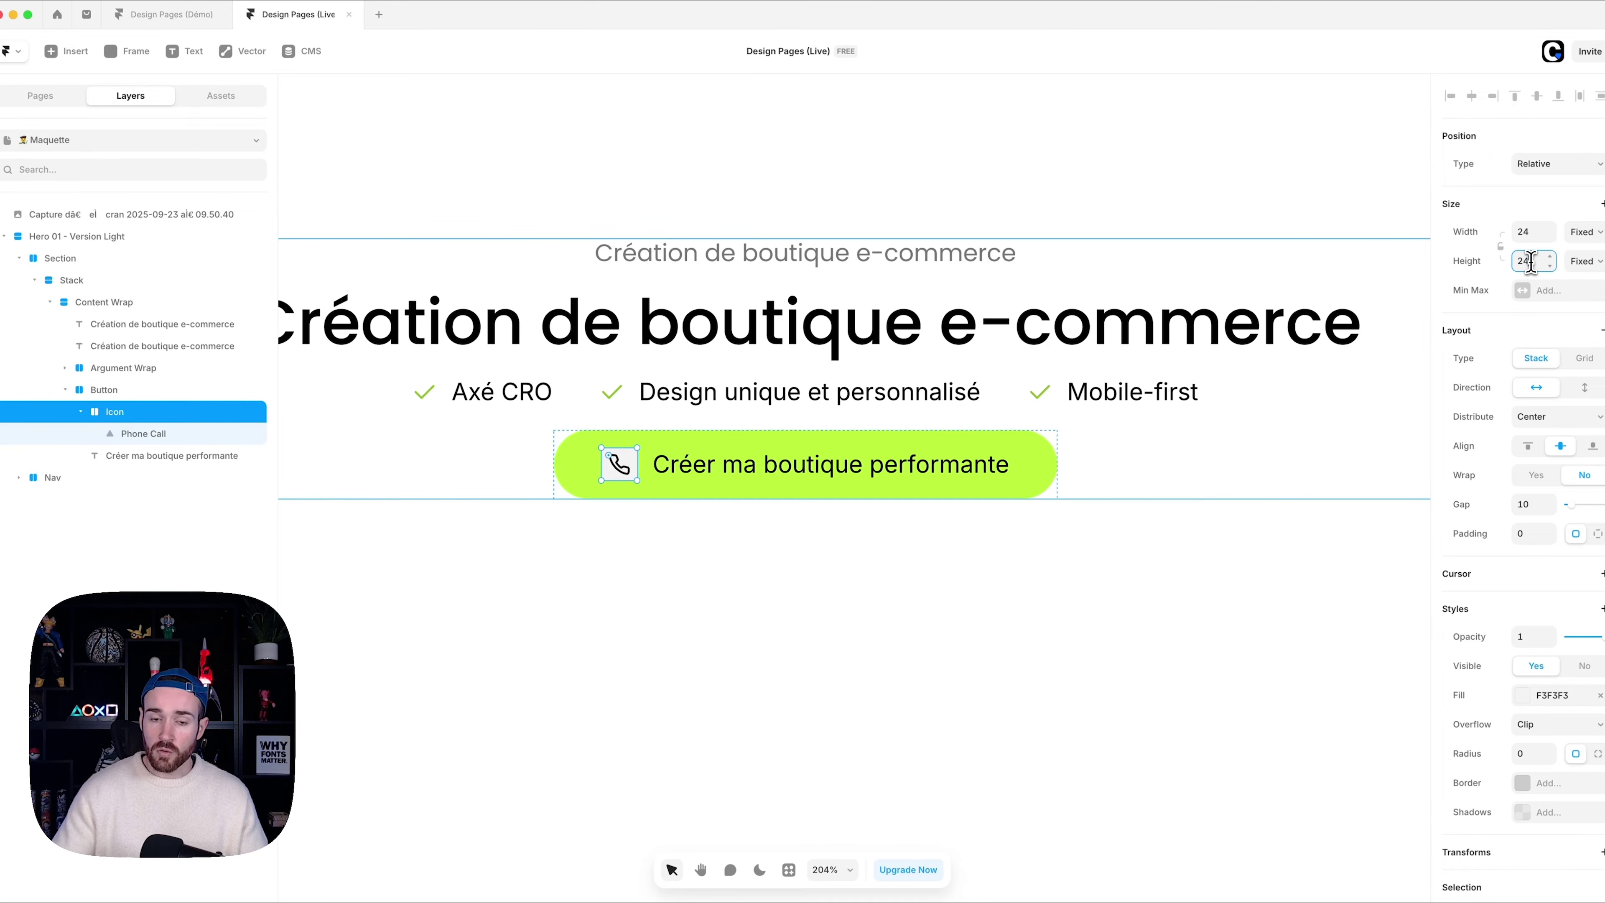
pyautogui.press('Return')
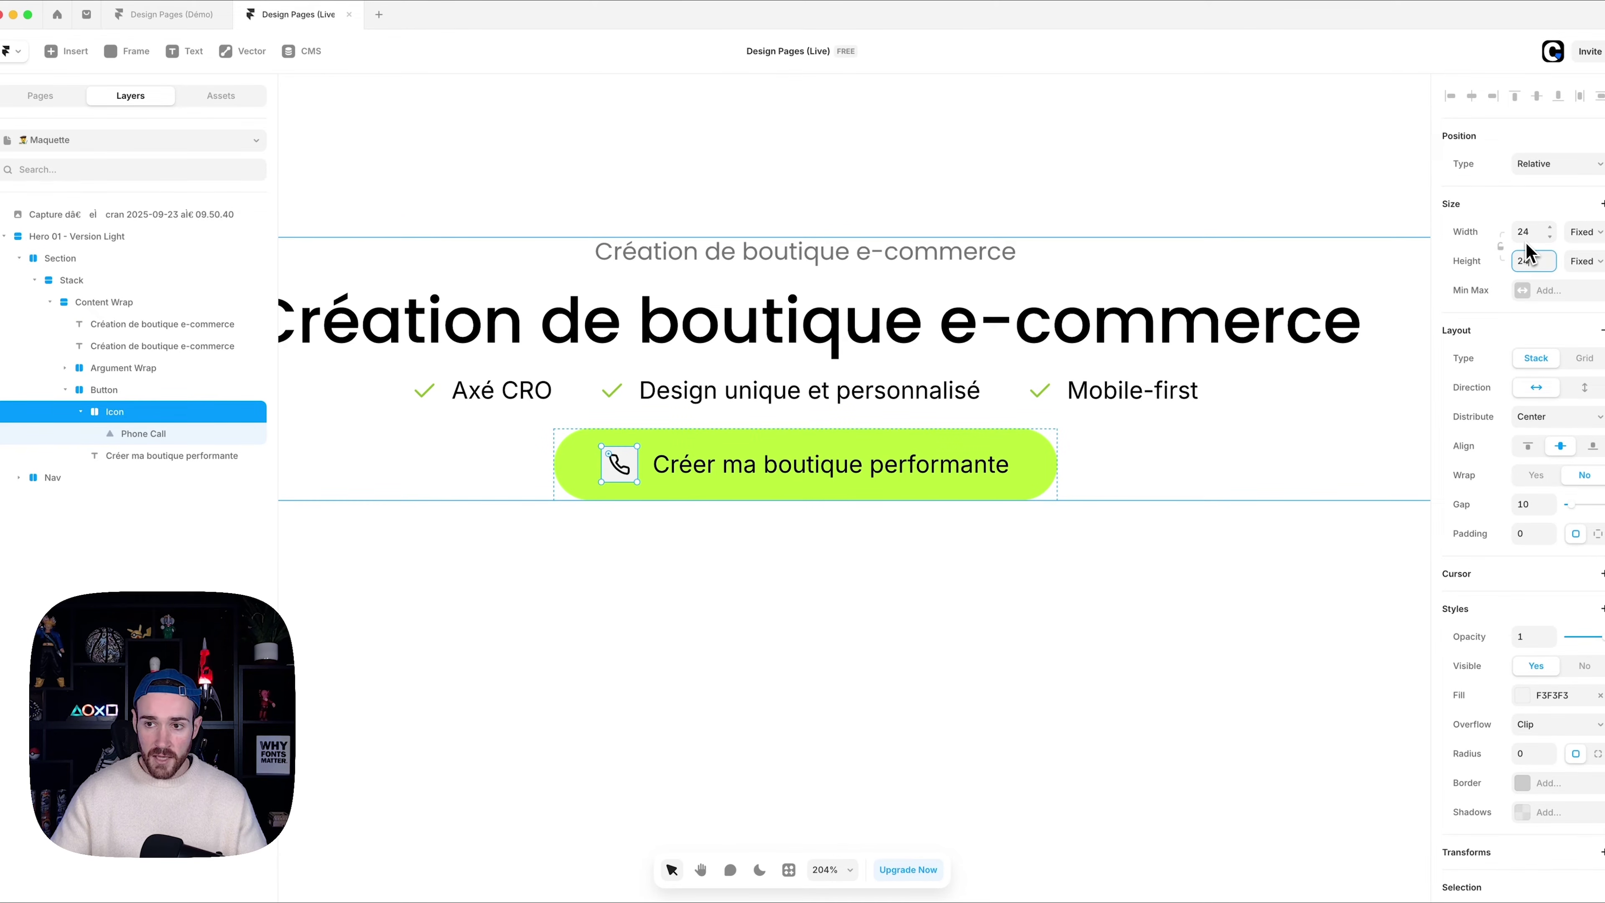
pyautogui.click(1501, 247)
# - Make the Icon stack round with a corner radius of 50
pyautogui.scroll(-3, 1542, 588)
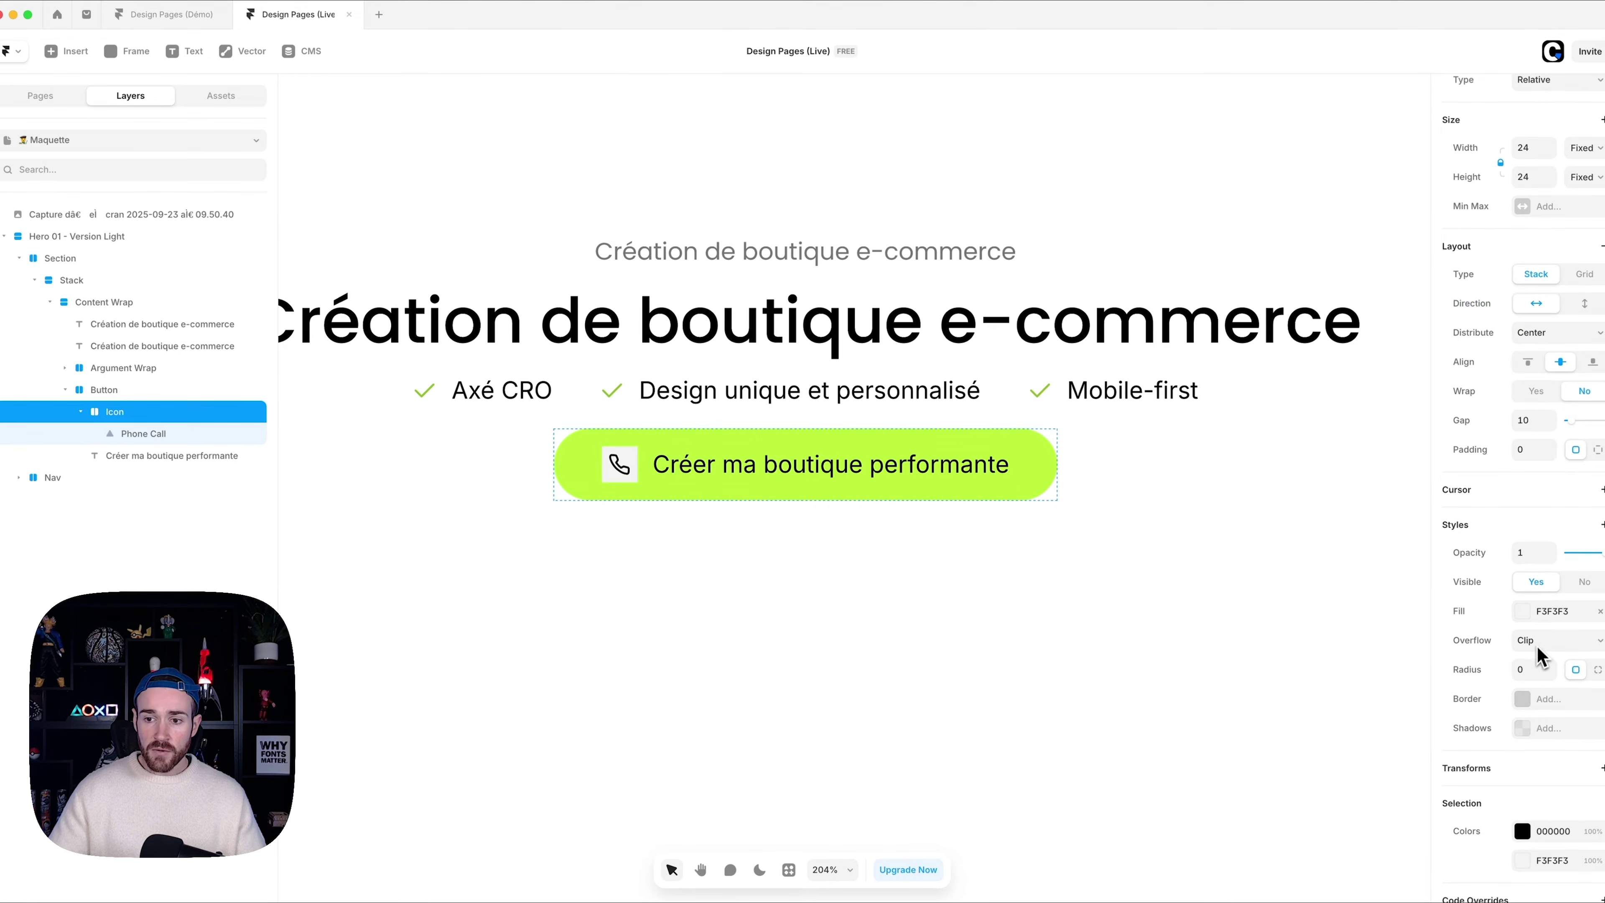
pyautogui.click(1527, 675)
pyautogui.write('40')
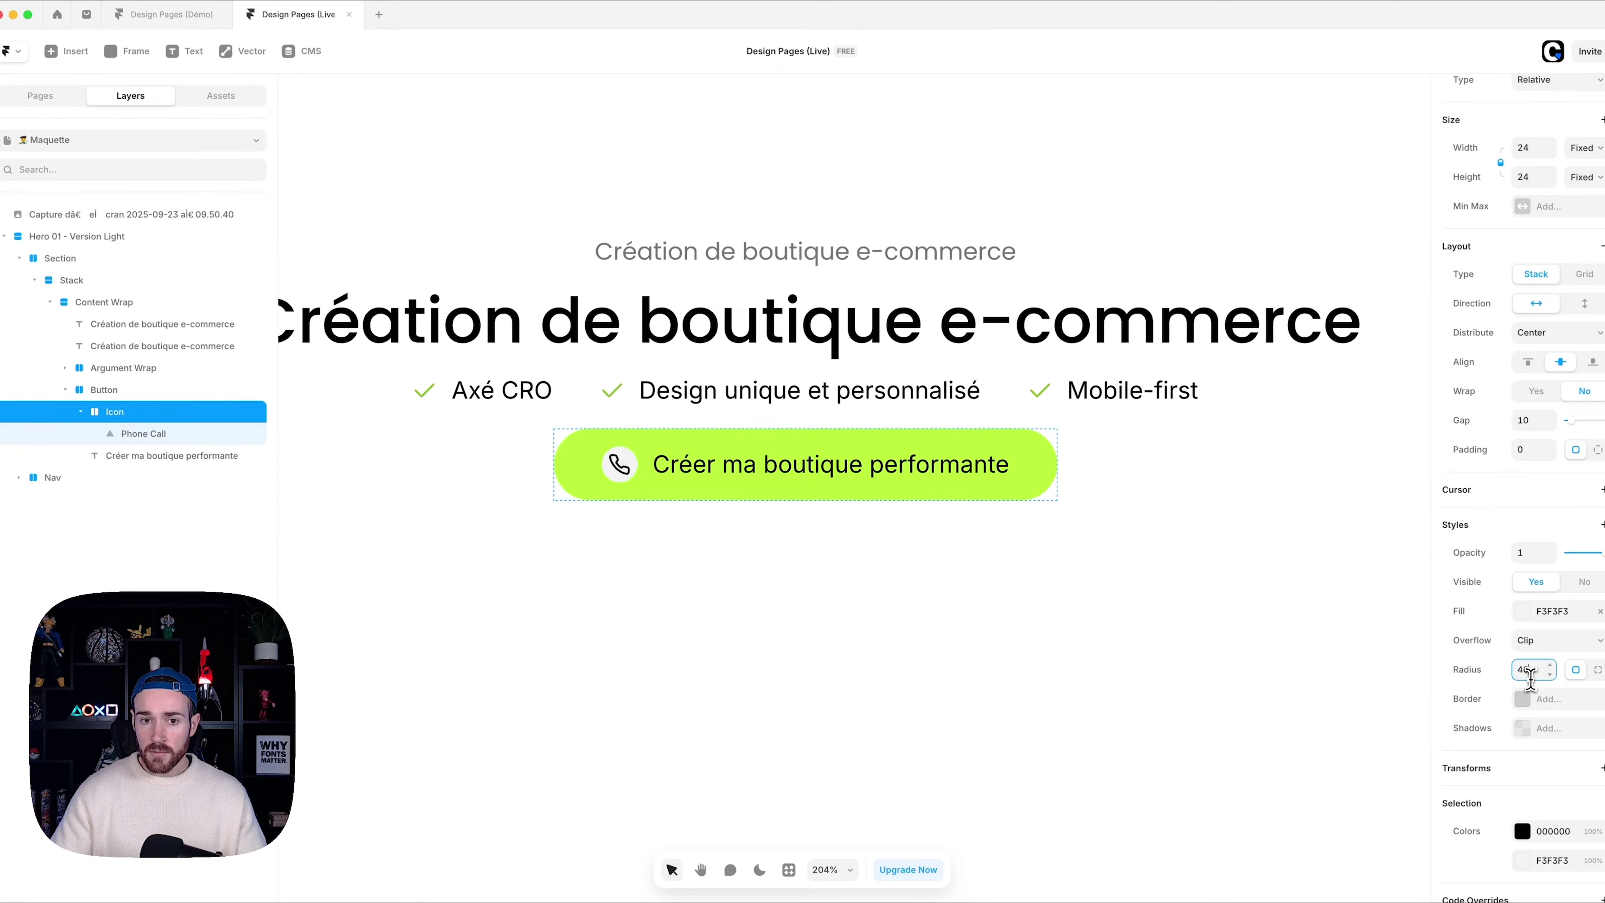
pyautogui.scroll(-2, 1529, 683)
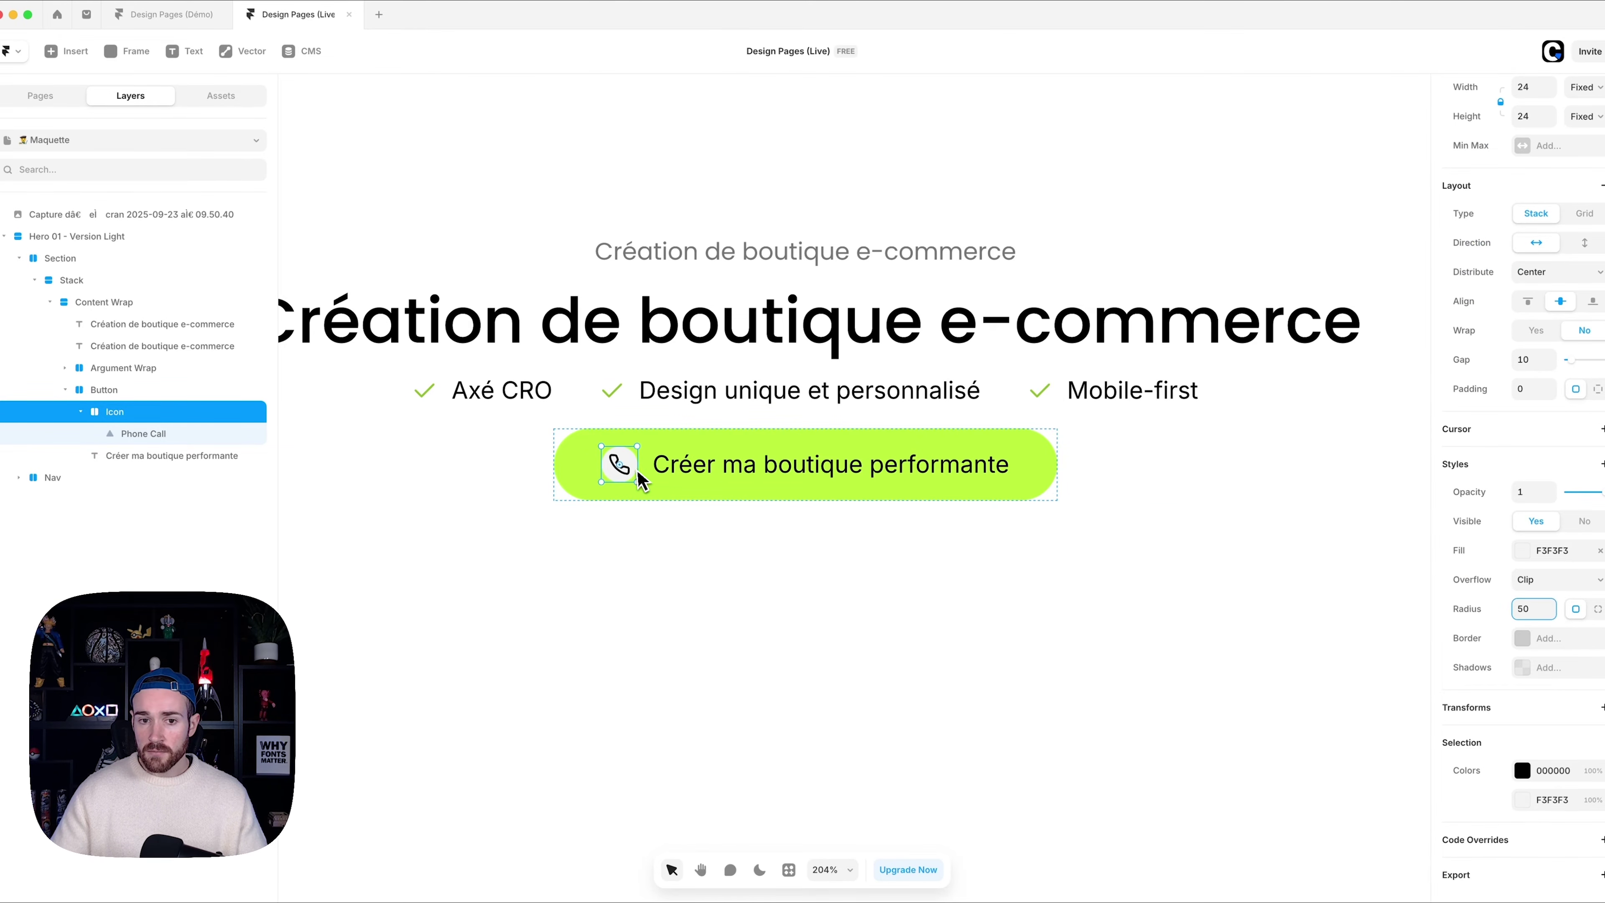
# - Set the phone icon's colour to white (FFFFFF) and the round Icon stack's fill to black
pyautogui.click(1520, 770)
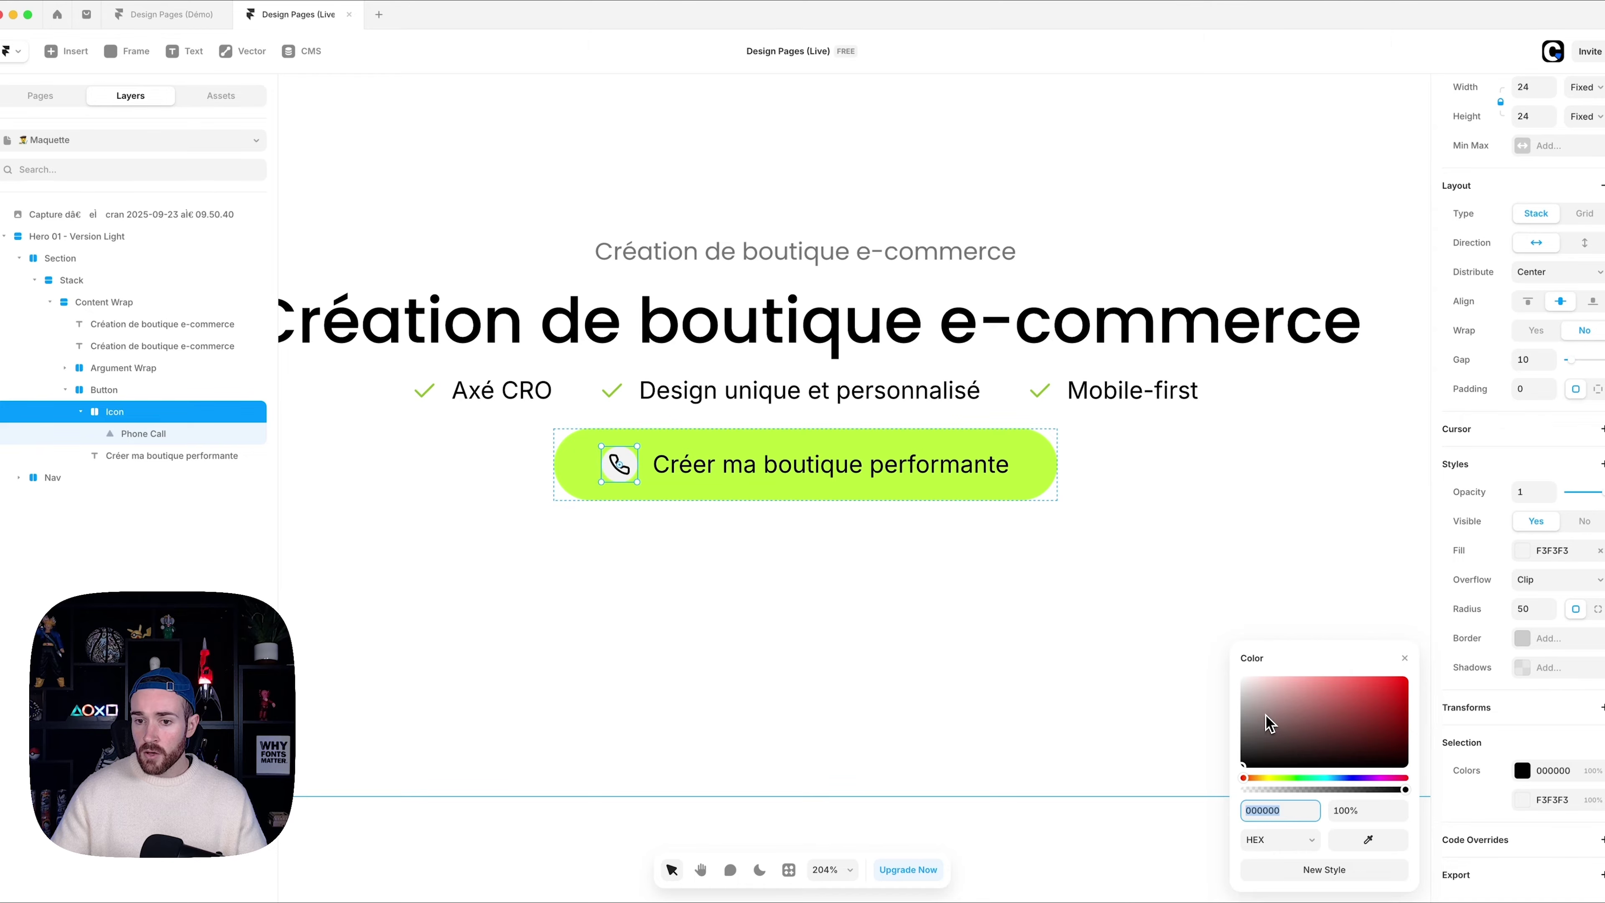
pyautogui.moveTo(1268, 723); pyautogui.dragTo(1194, 616)
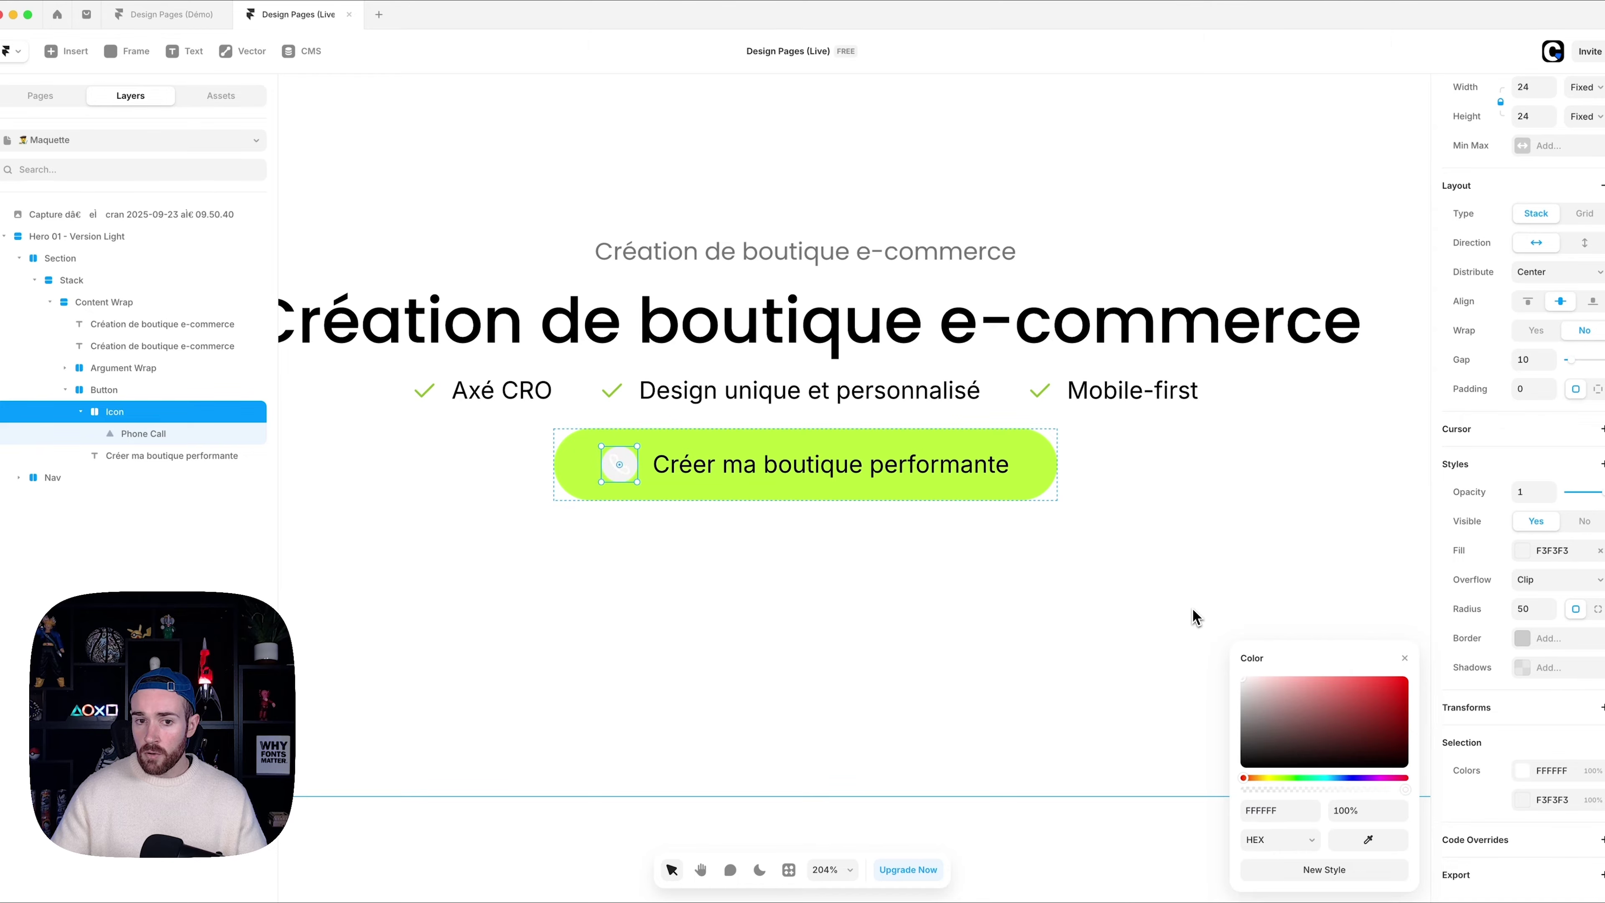
pyautogui.click(1527, 802)
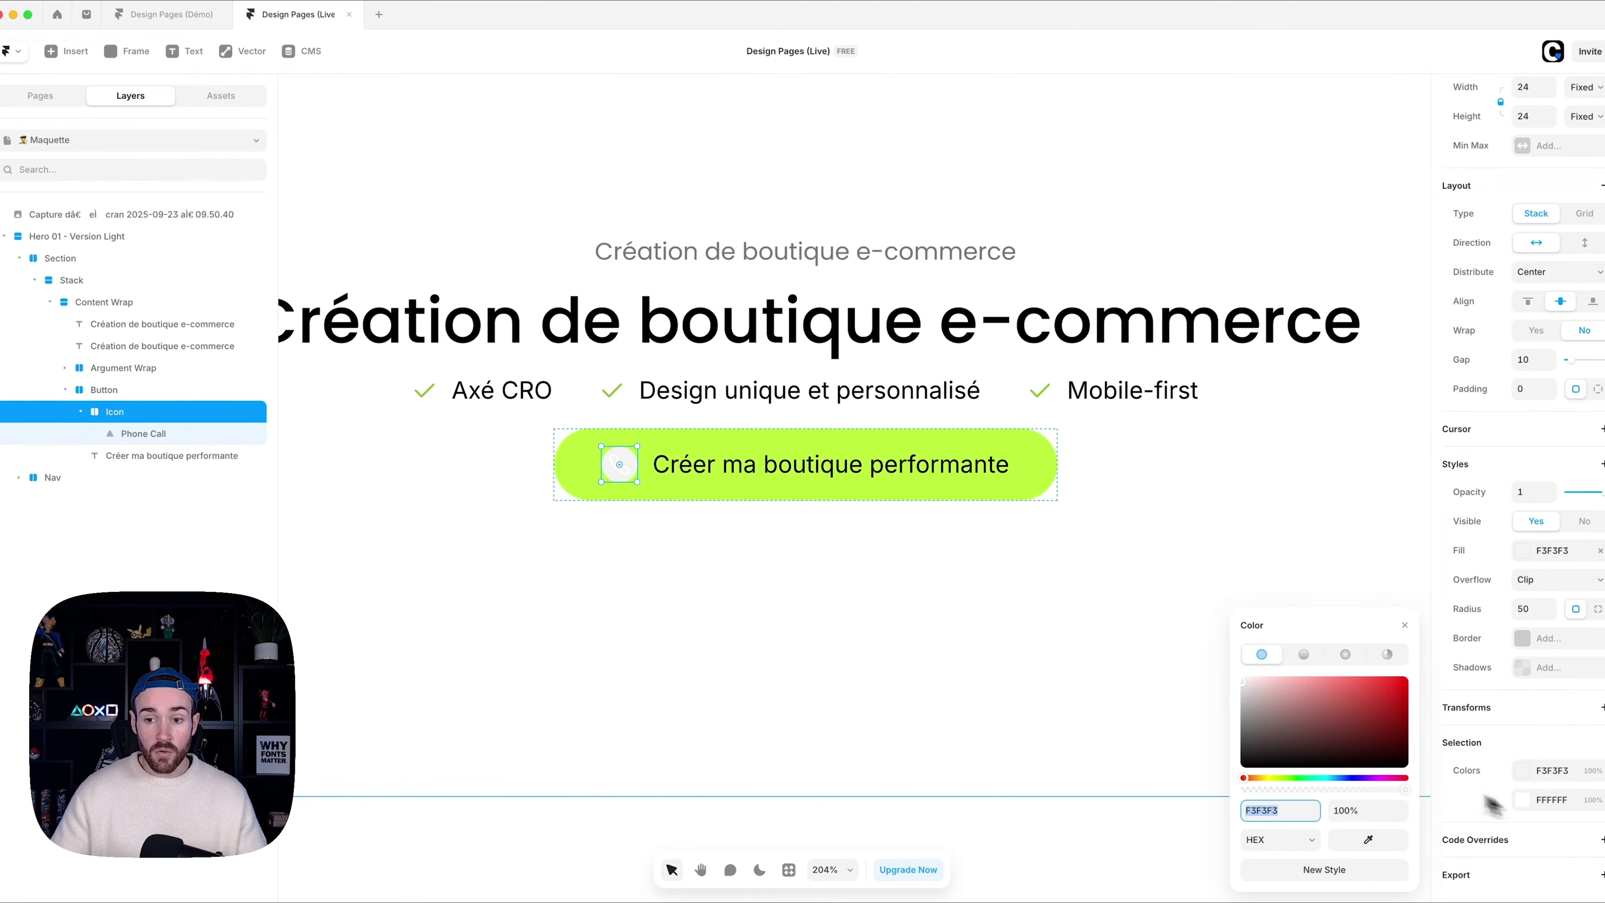
pyautogui.click(964, 629)
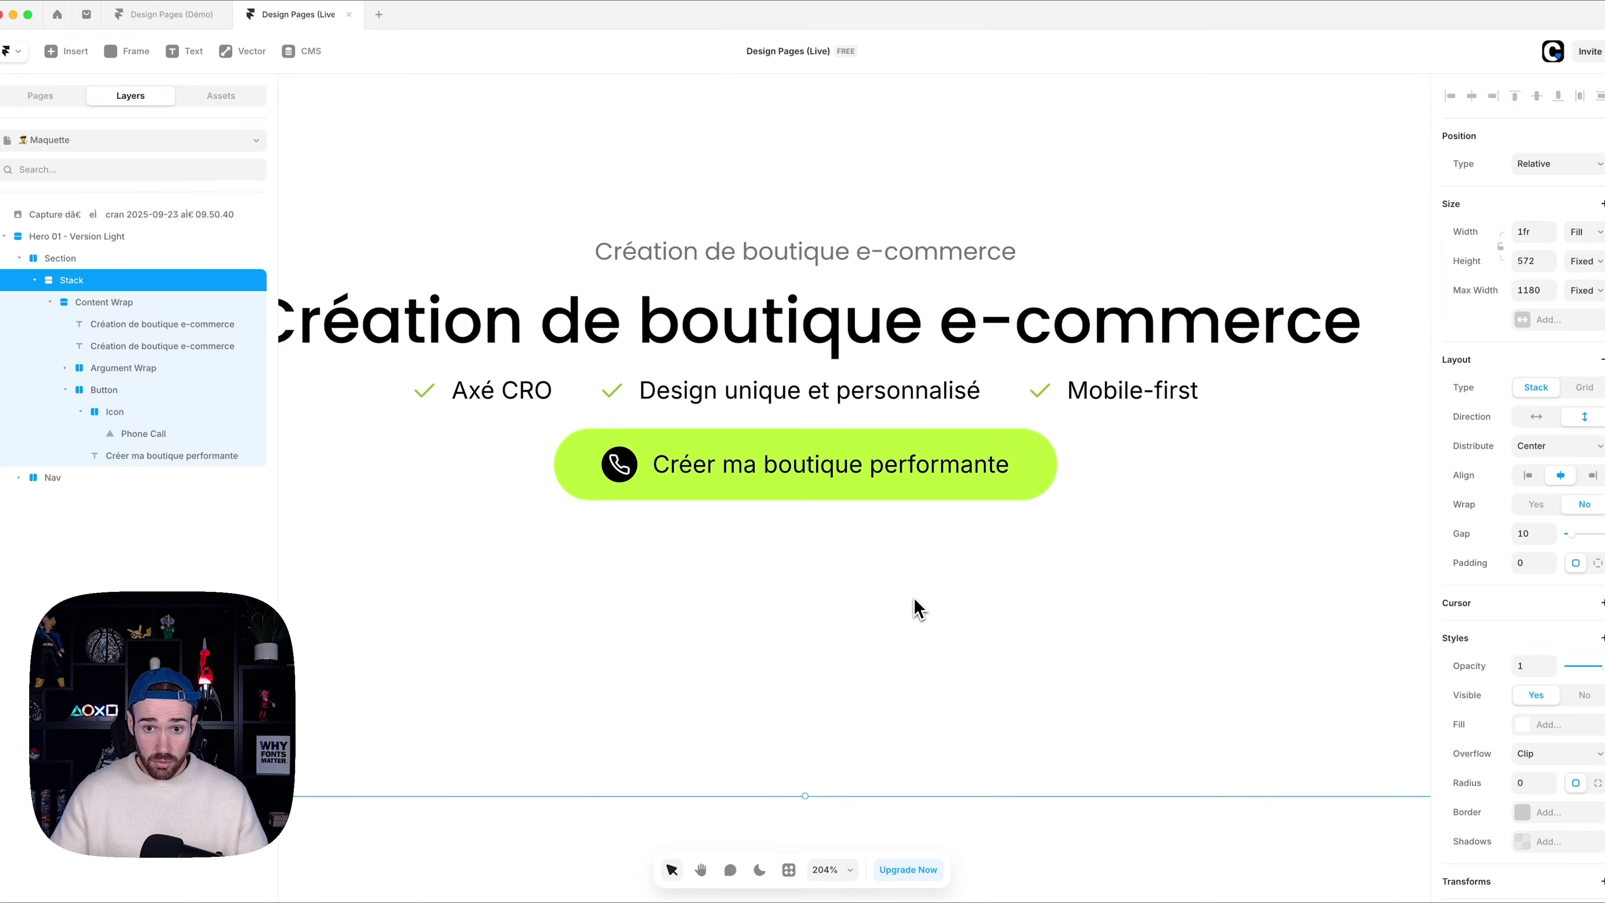
# - Compare the hero with the reference screenshot and rename the Stack layer inside Section as Container
pyautogui.scroll(-10, 916, 608)
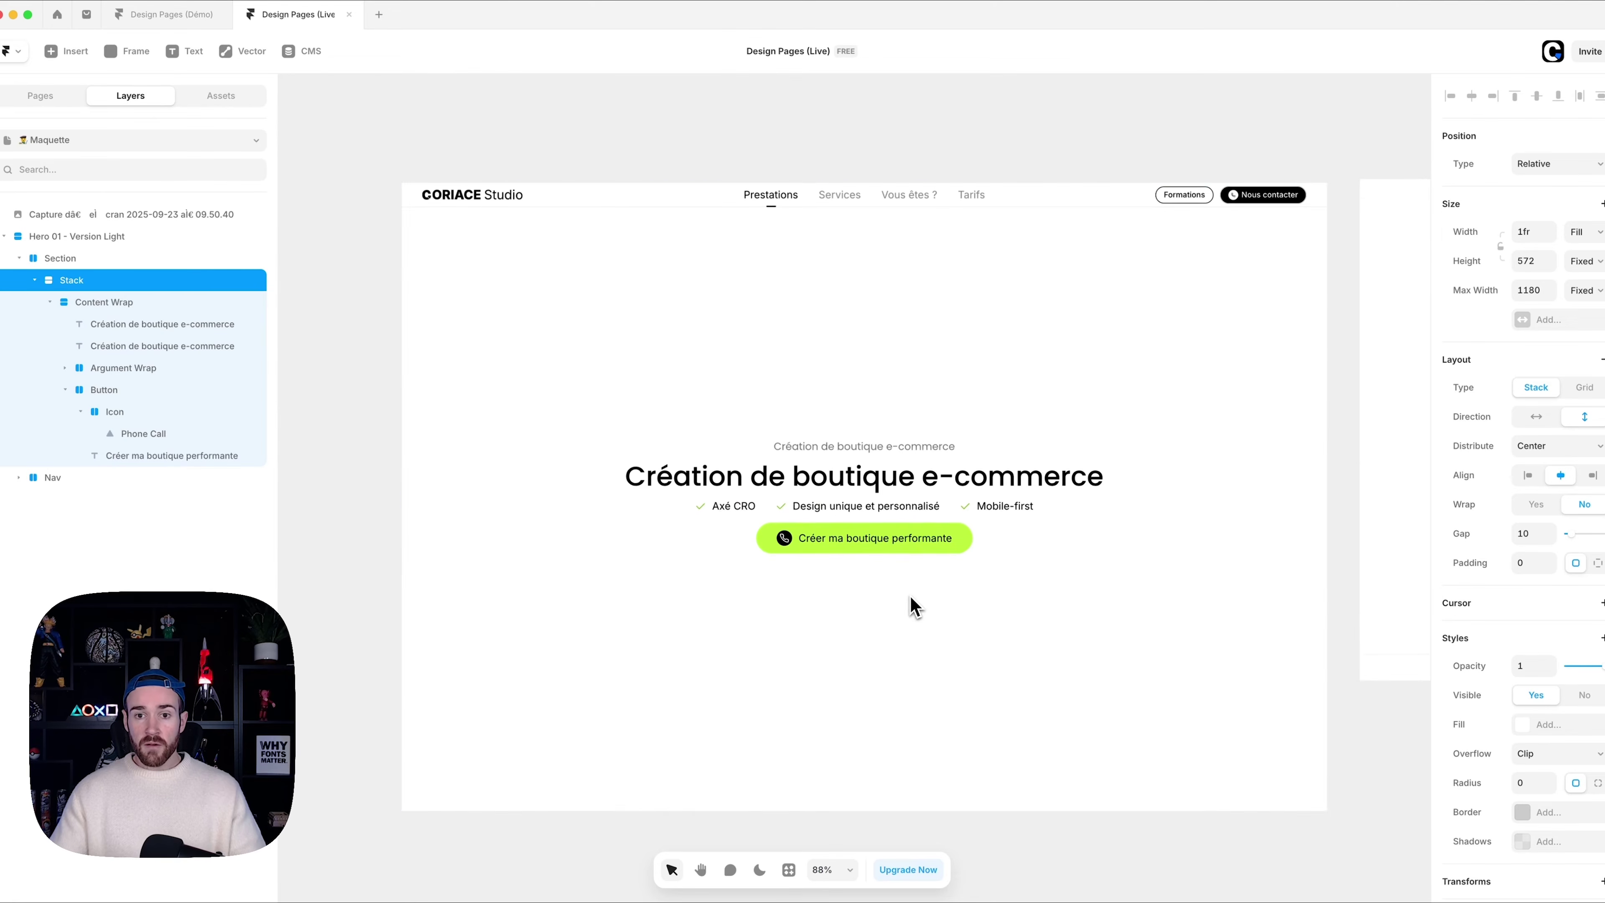
pyautogui.scroll(-4, 887, 599)
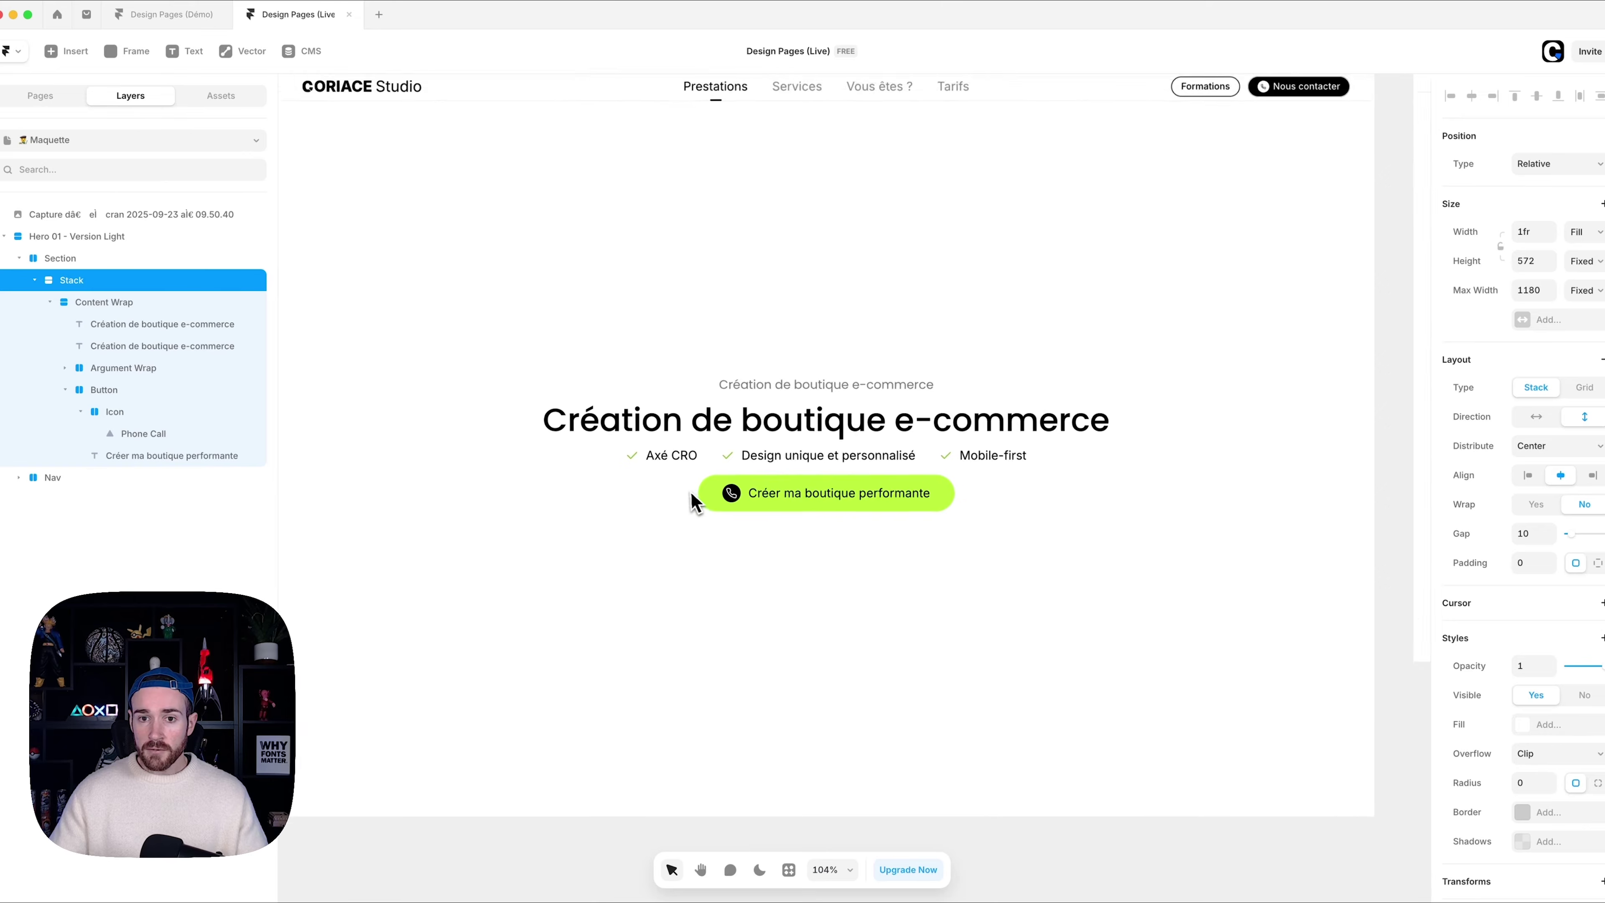
pyautogui.hscroll(7, 822, 454)
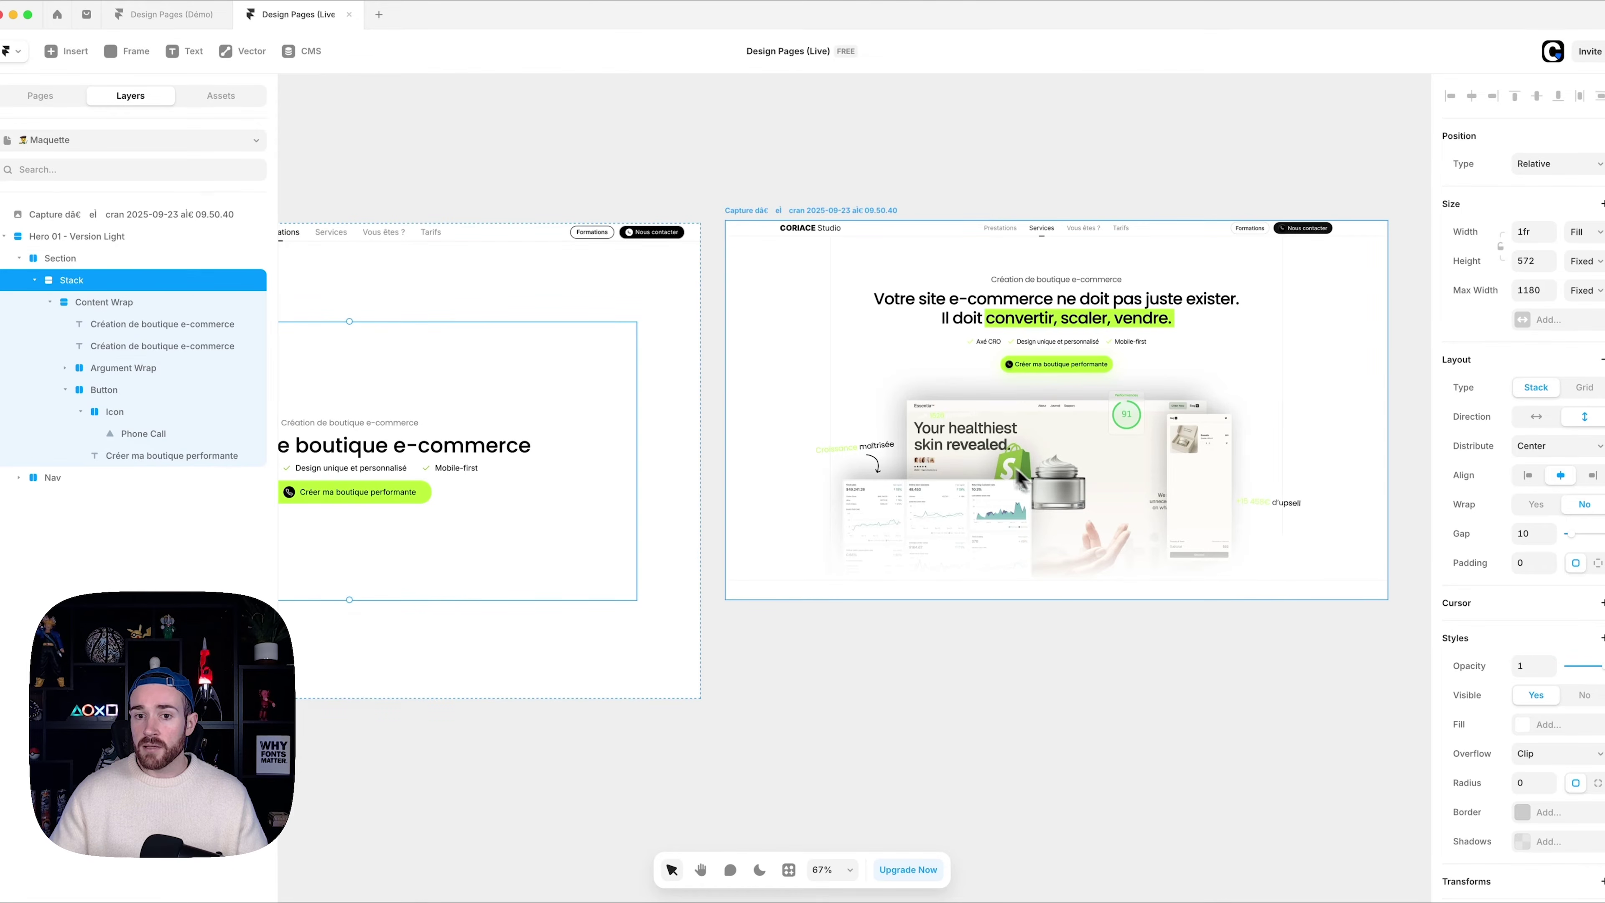
pyautogui.hscroll(-6, 1018, 474)
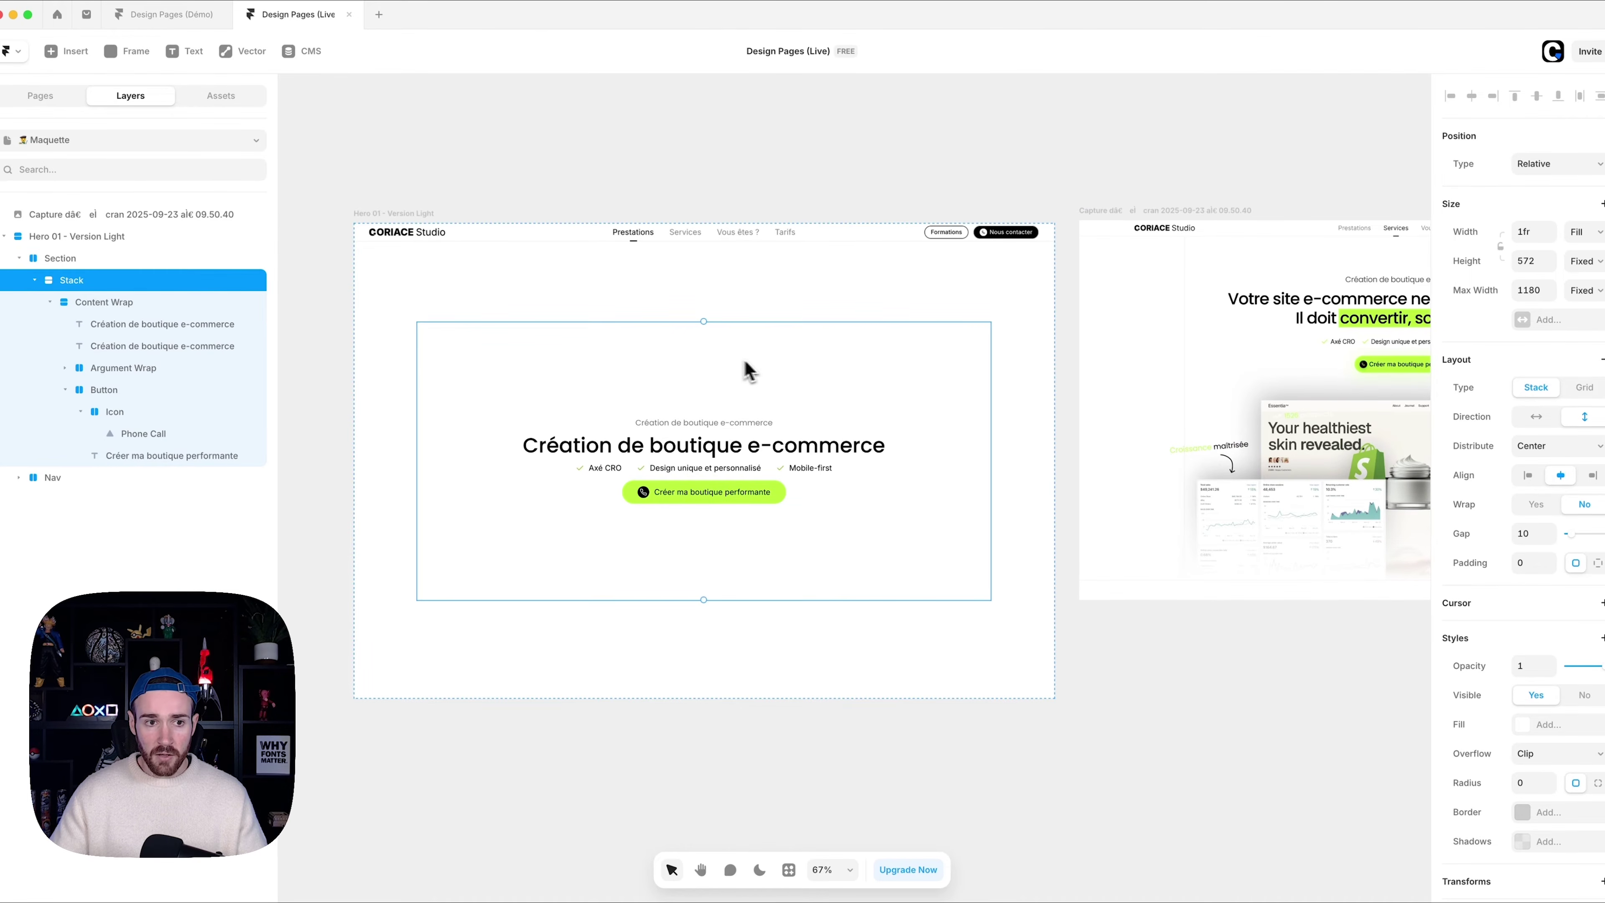
pyautogui.doubleClick(73, 280)
pyautogui.write('Containe')
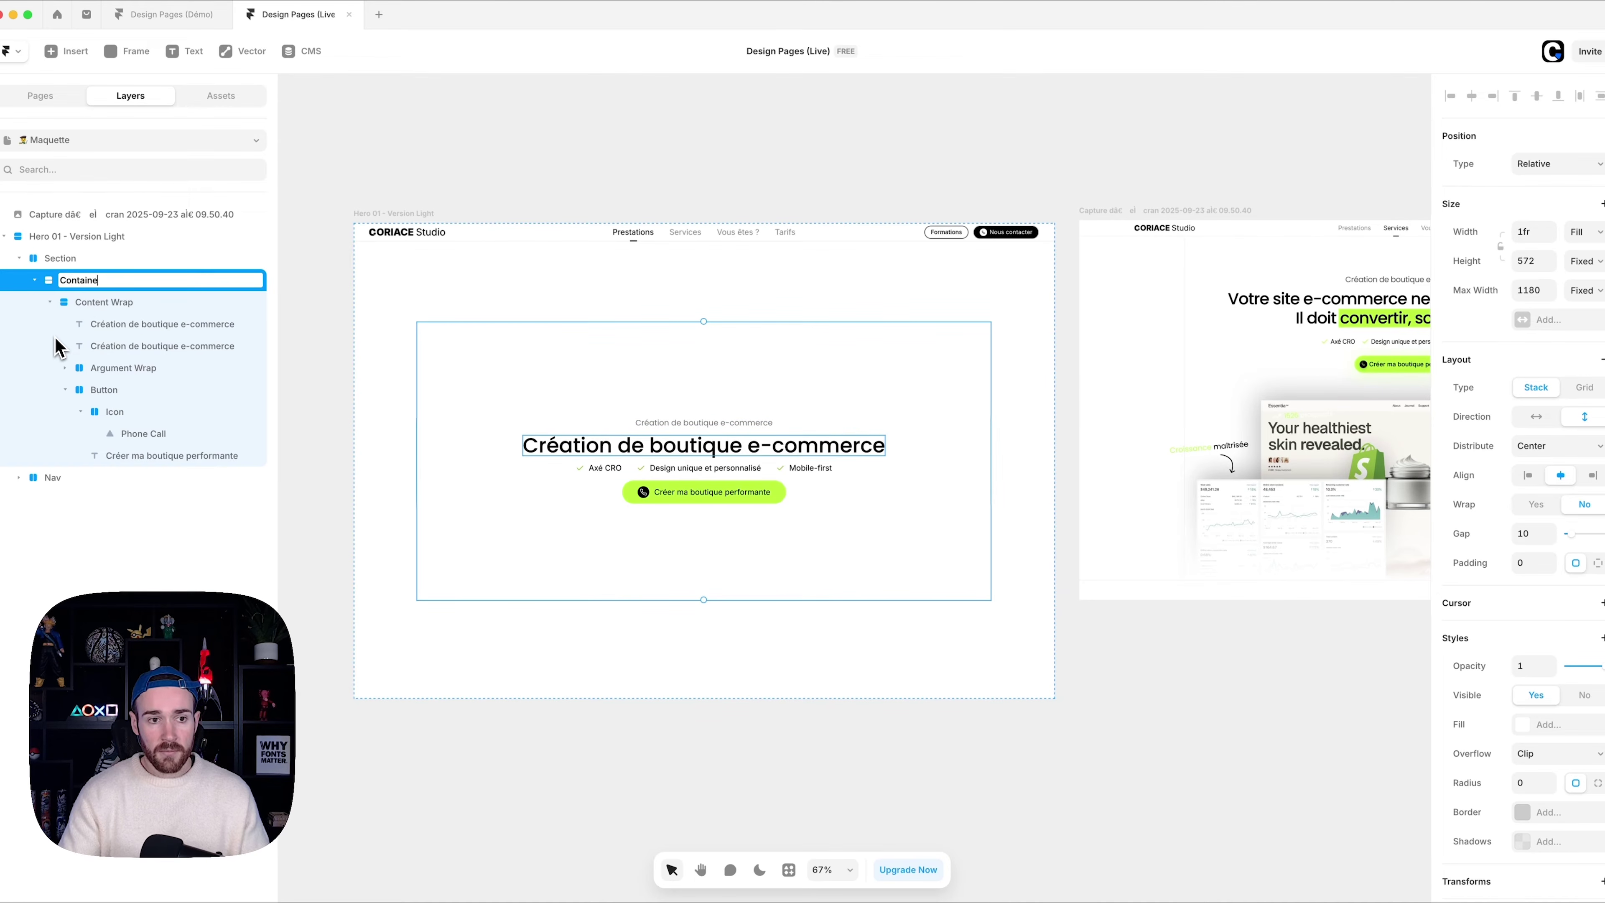
pyautogui.write('r')
pyautogui.press('Return')
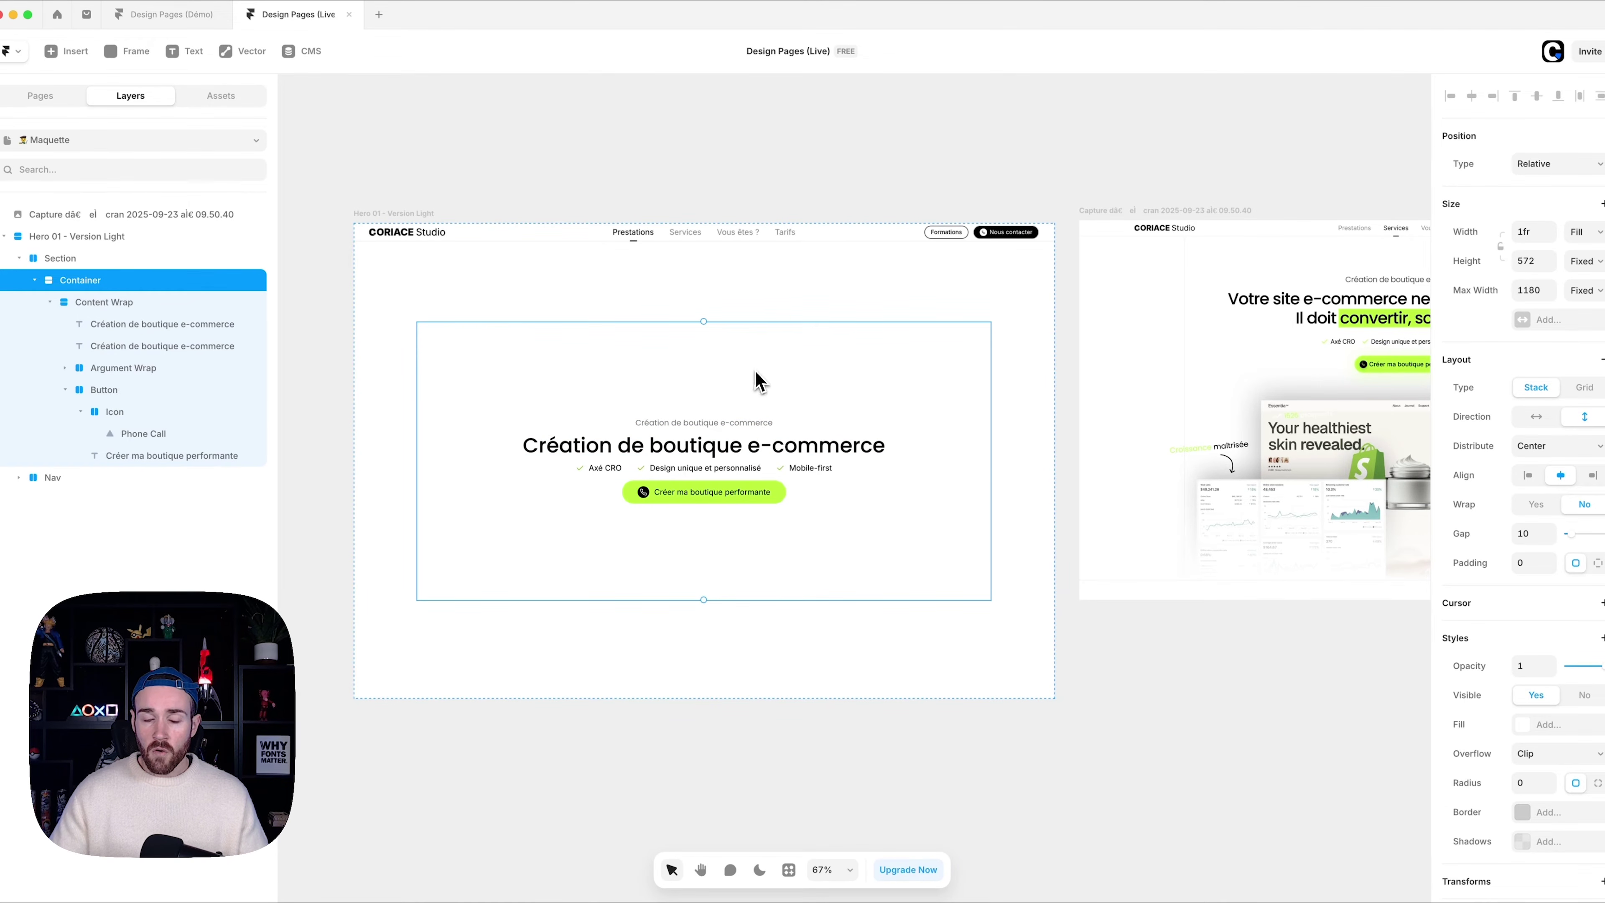
# - Draw a frame of about 577 by 99 inside the Container and place it after Content Wrap
pyautogui.press('f')
pyautogui.moveTo(559, 527); pyautogui.dragTo(842, 577)
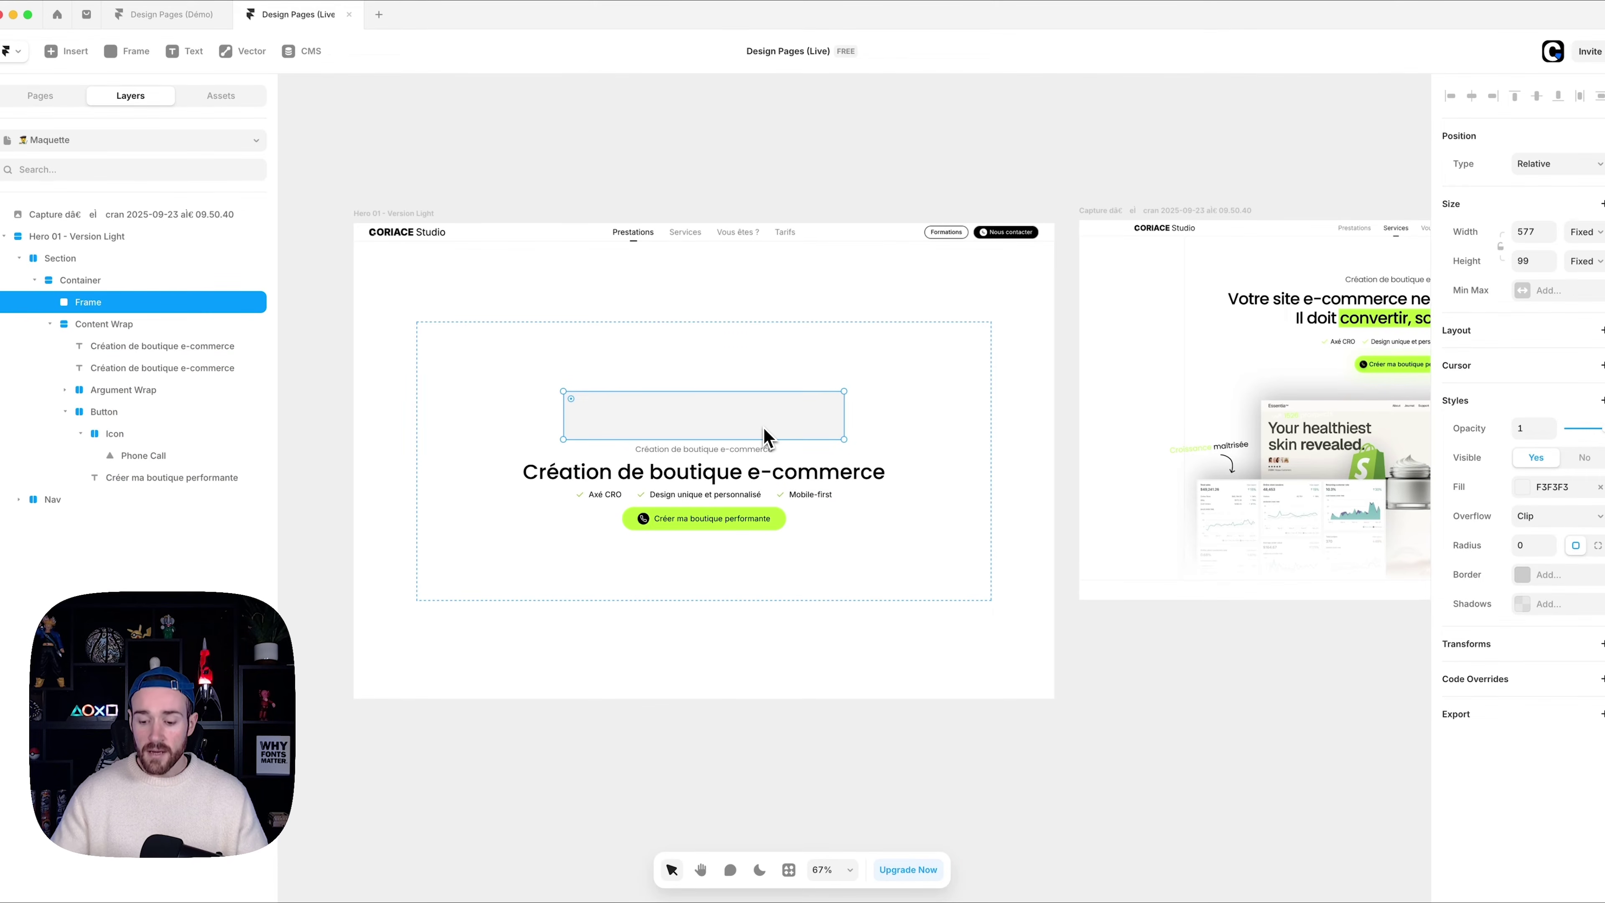
pyautogui.press('super+bracketleft')
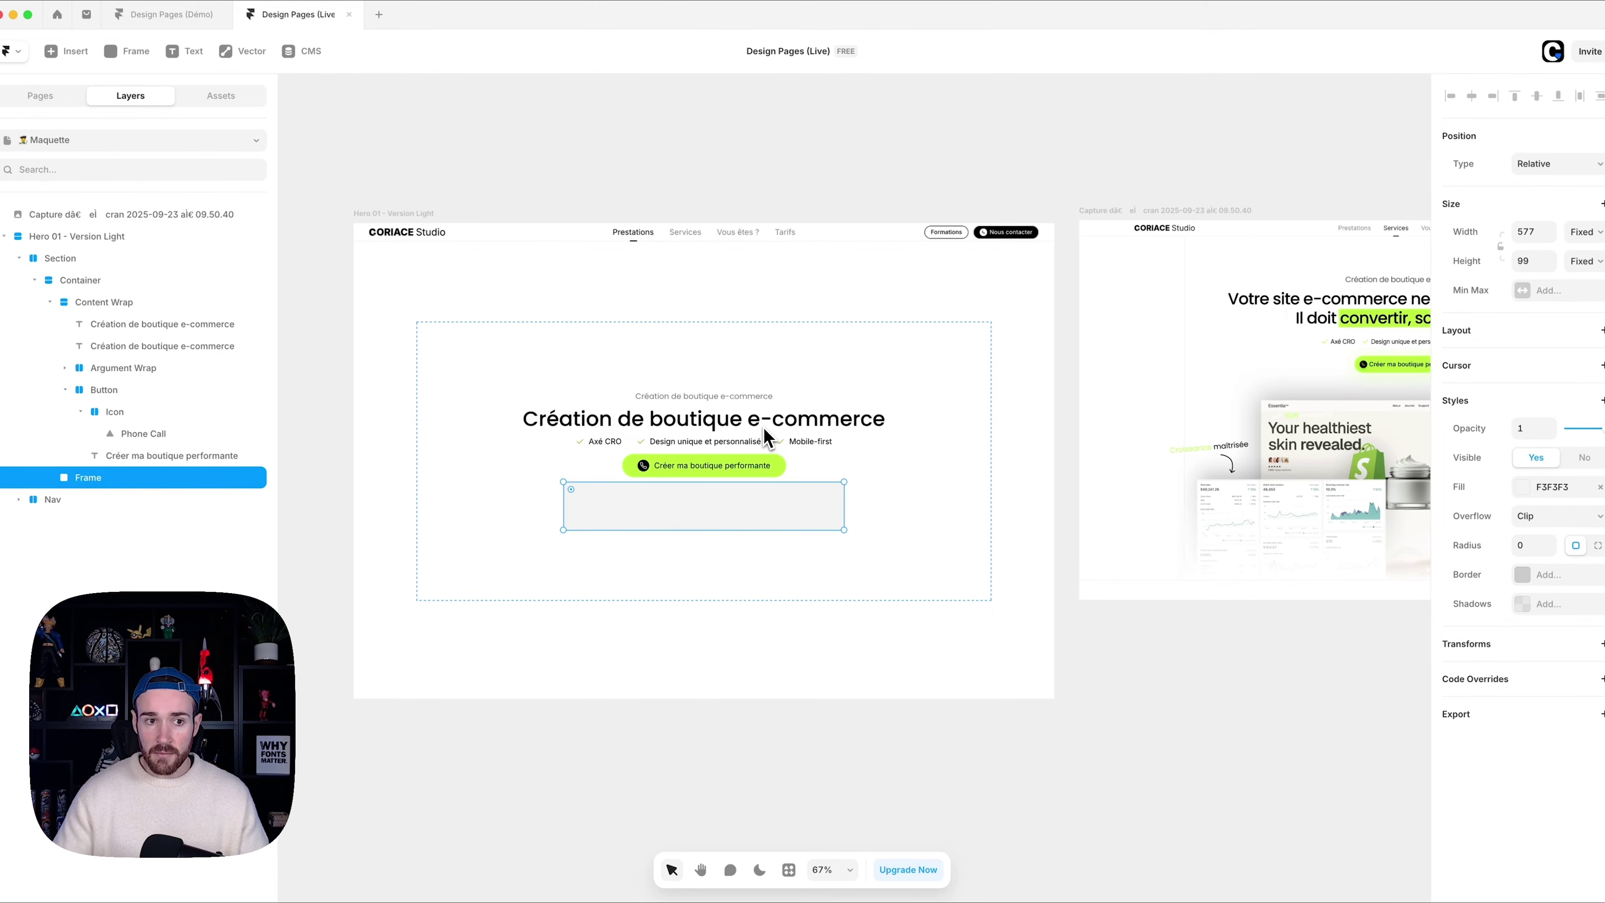
# - Collapse the Content Wrap layer and rename the new frame as Ressource Wrap
pyautogui.click(50, 304)
pyautogui.doubleClick(110, 323)
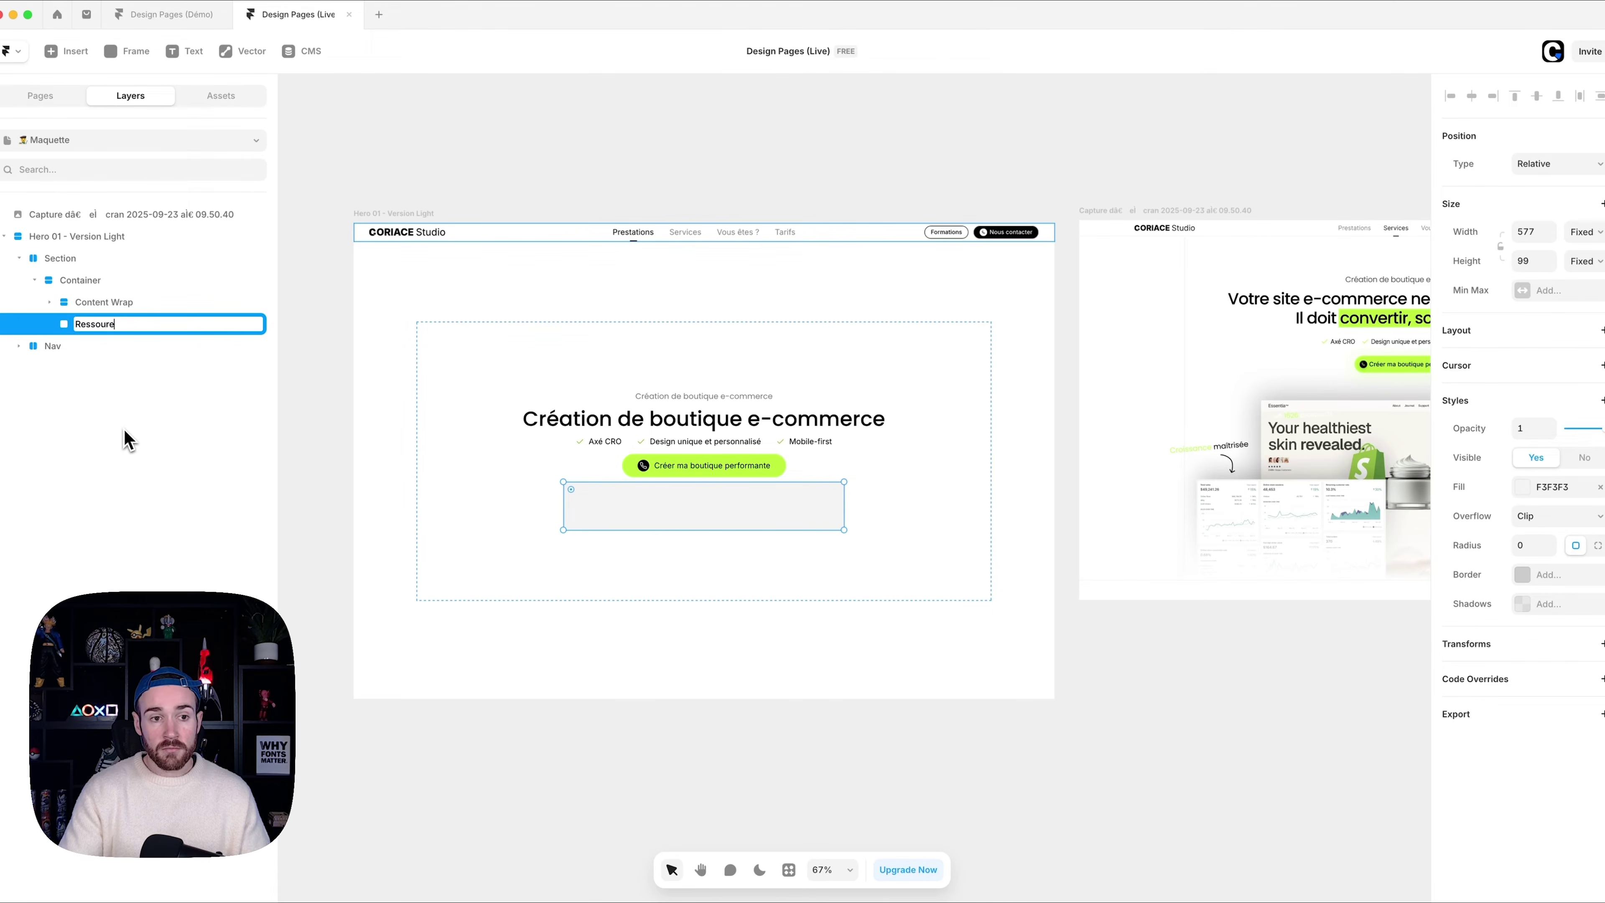
pyautogui.press('Return')
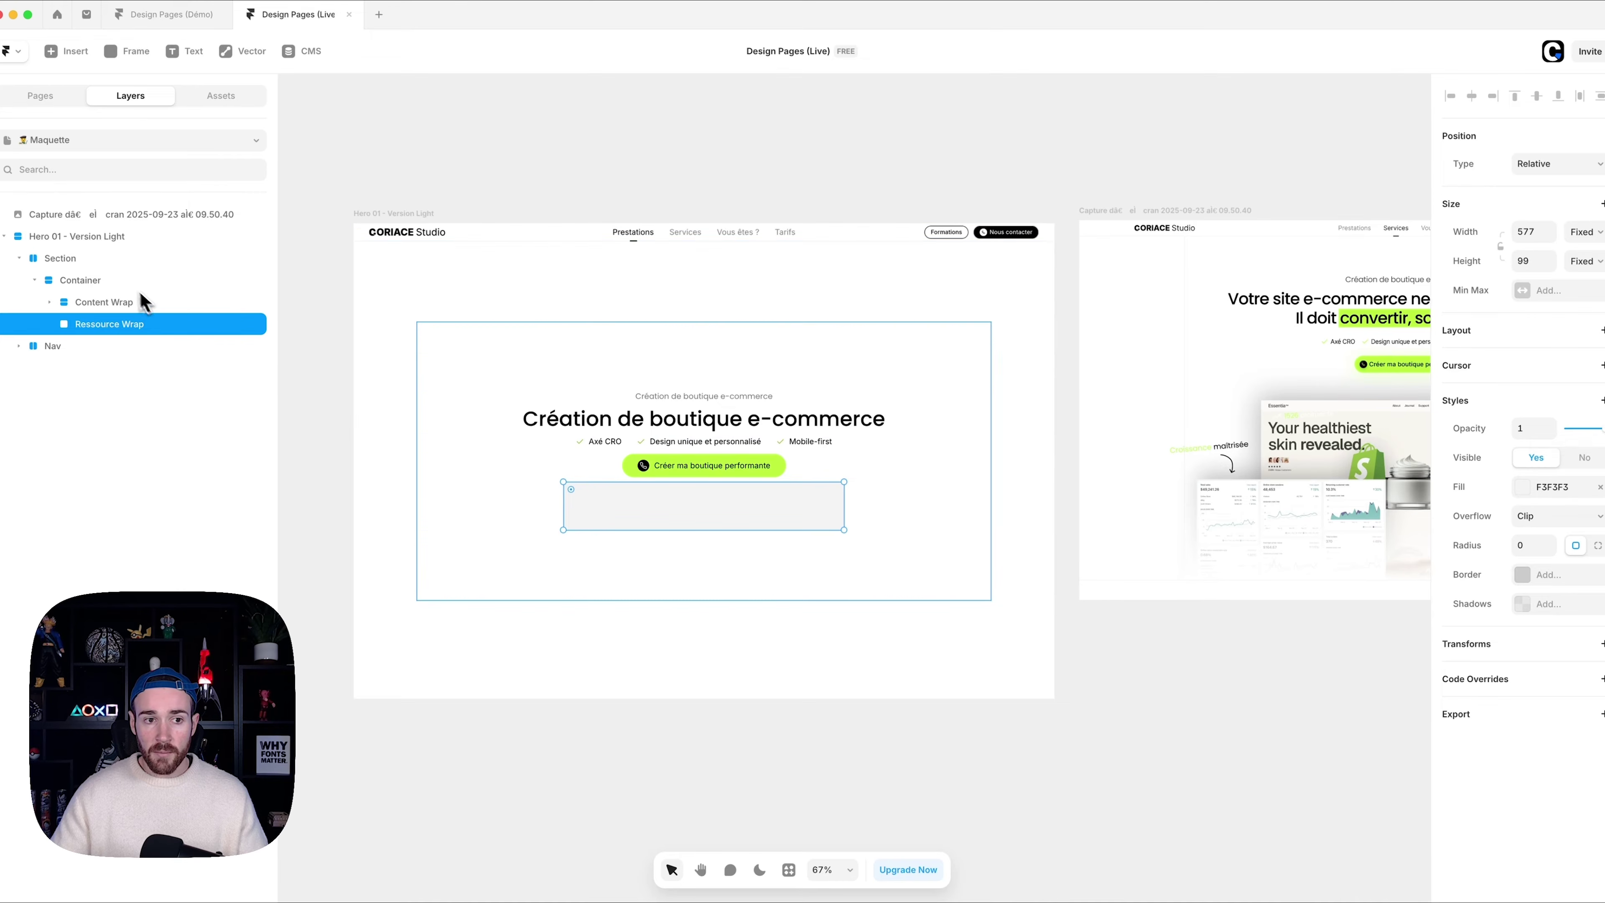
# - Increase the Container stack's gap to 85
pyautogui.click(101, 286)
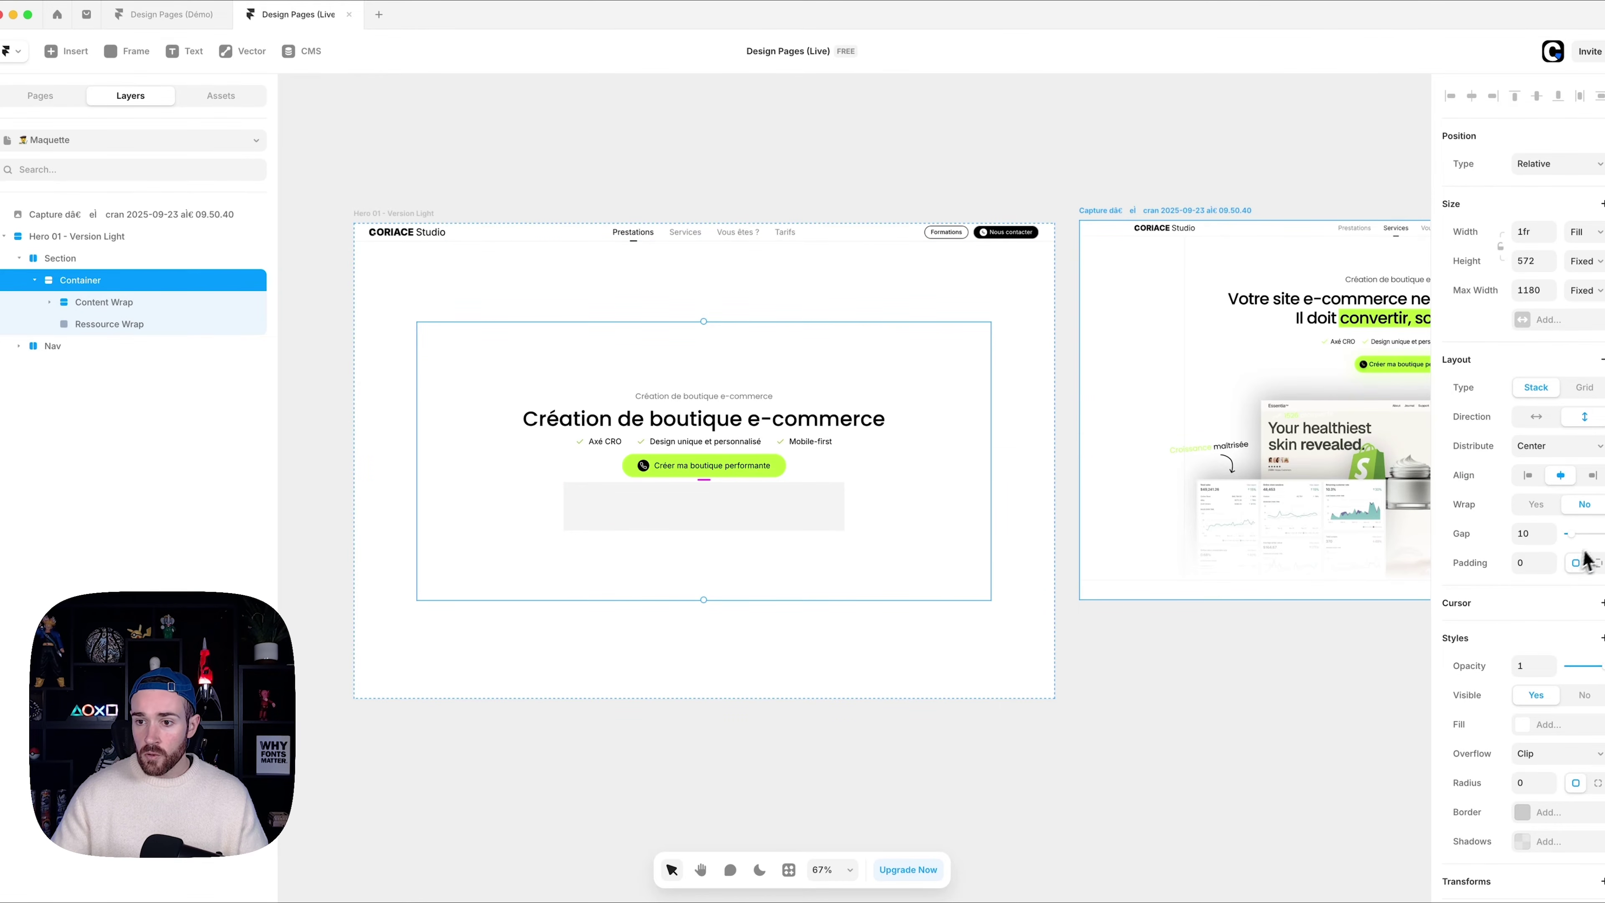
pyautogui.moveTo(1576, 541); pyautogui.dragTo(1599, 541)
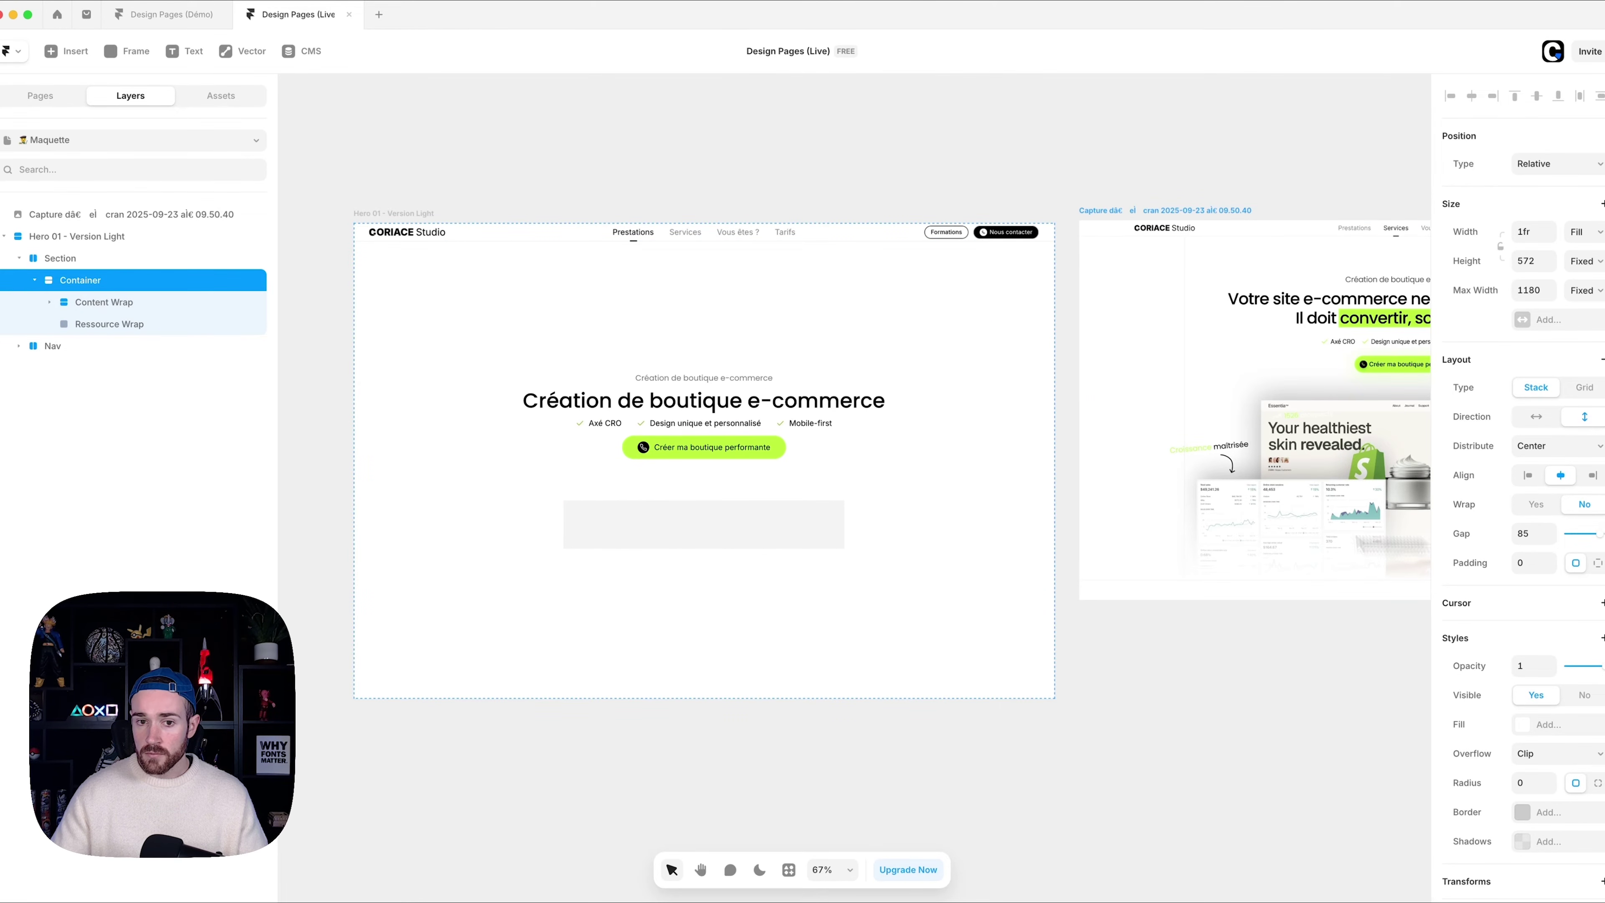
# - Set the Ressource Wrap's width to Fill and extend its height to about 264
pyautogui.click(739, 534)
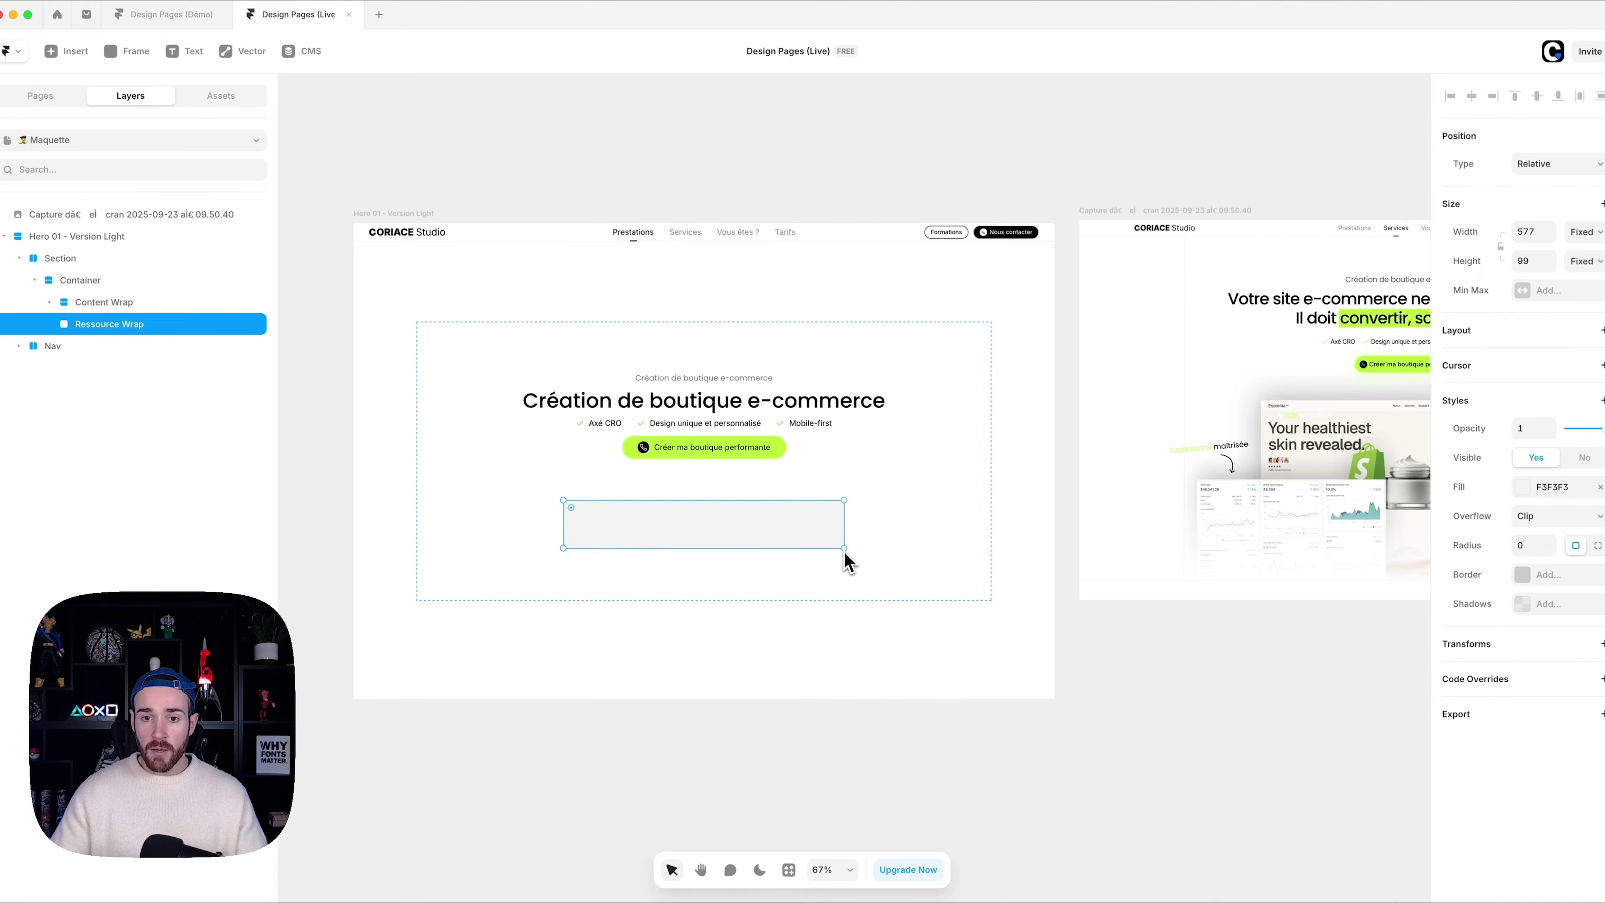
pyautogui.click(1584, 232)
pyautogui.click(1564, 261)
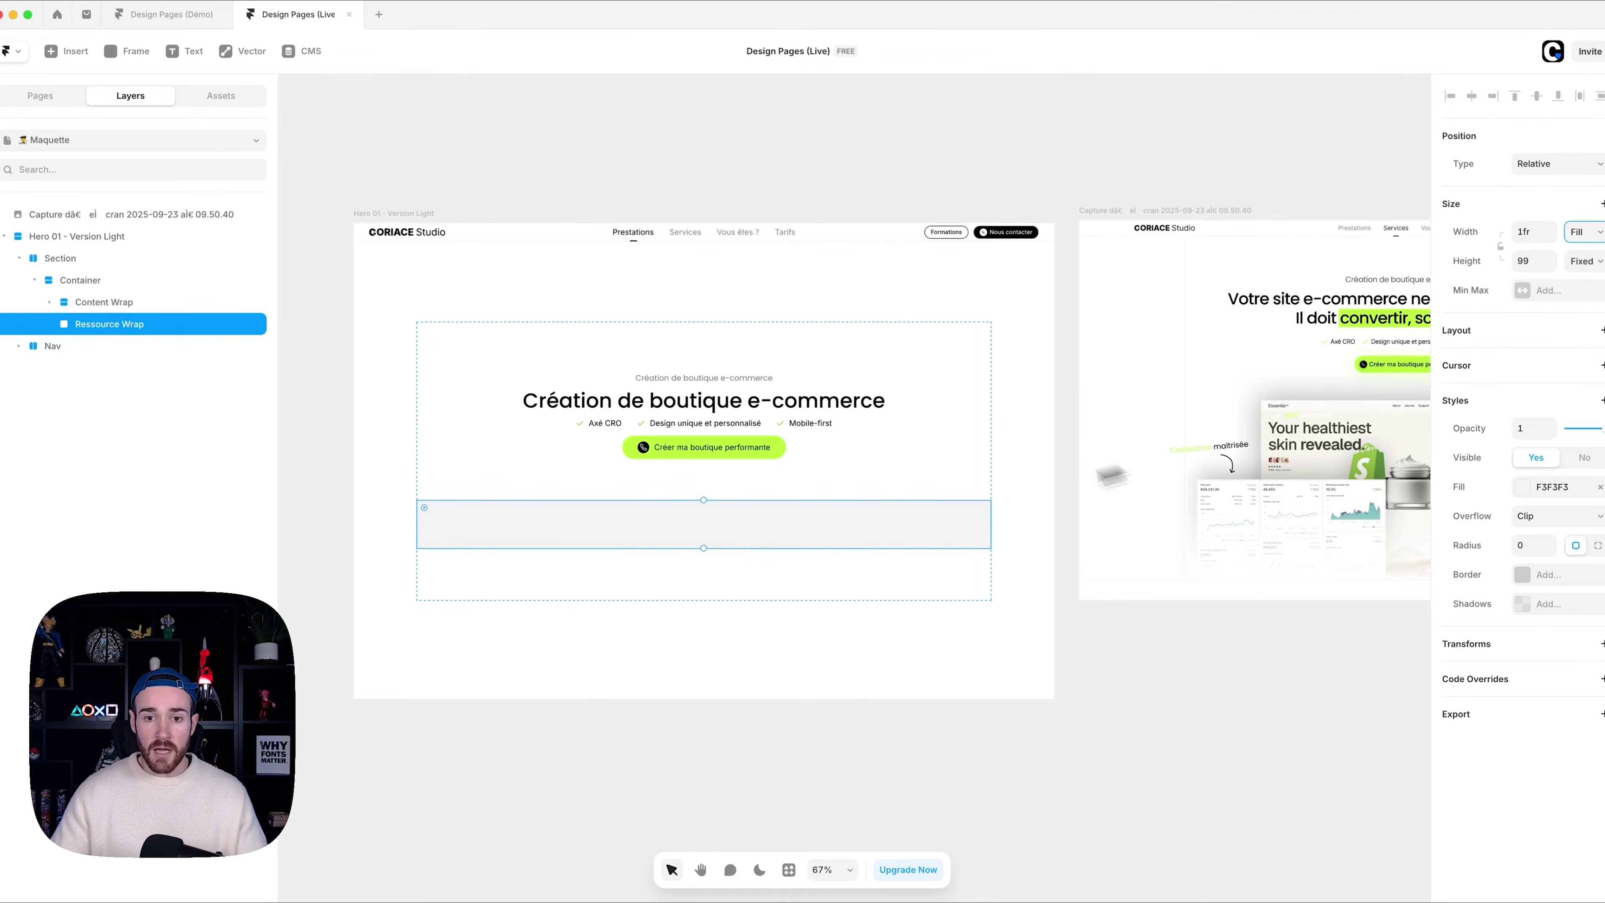
pyautogui.moveTo(817, 547); pyautogui.dragTo(819, 630)
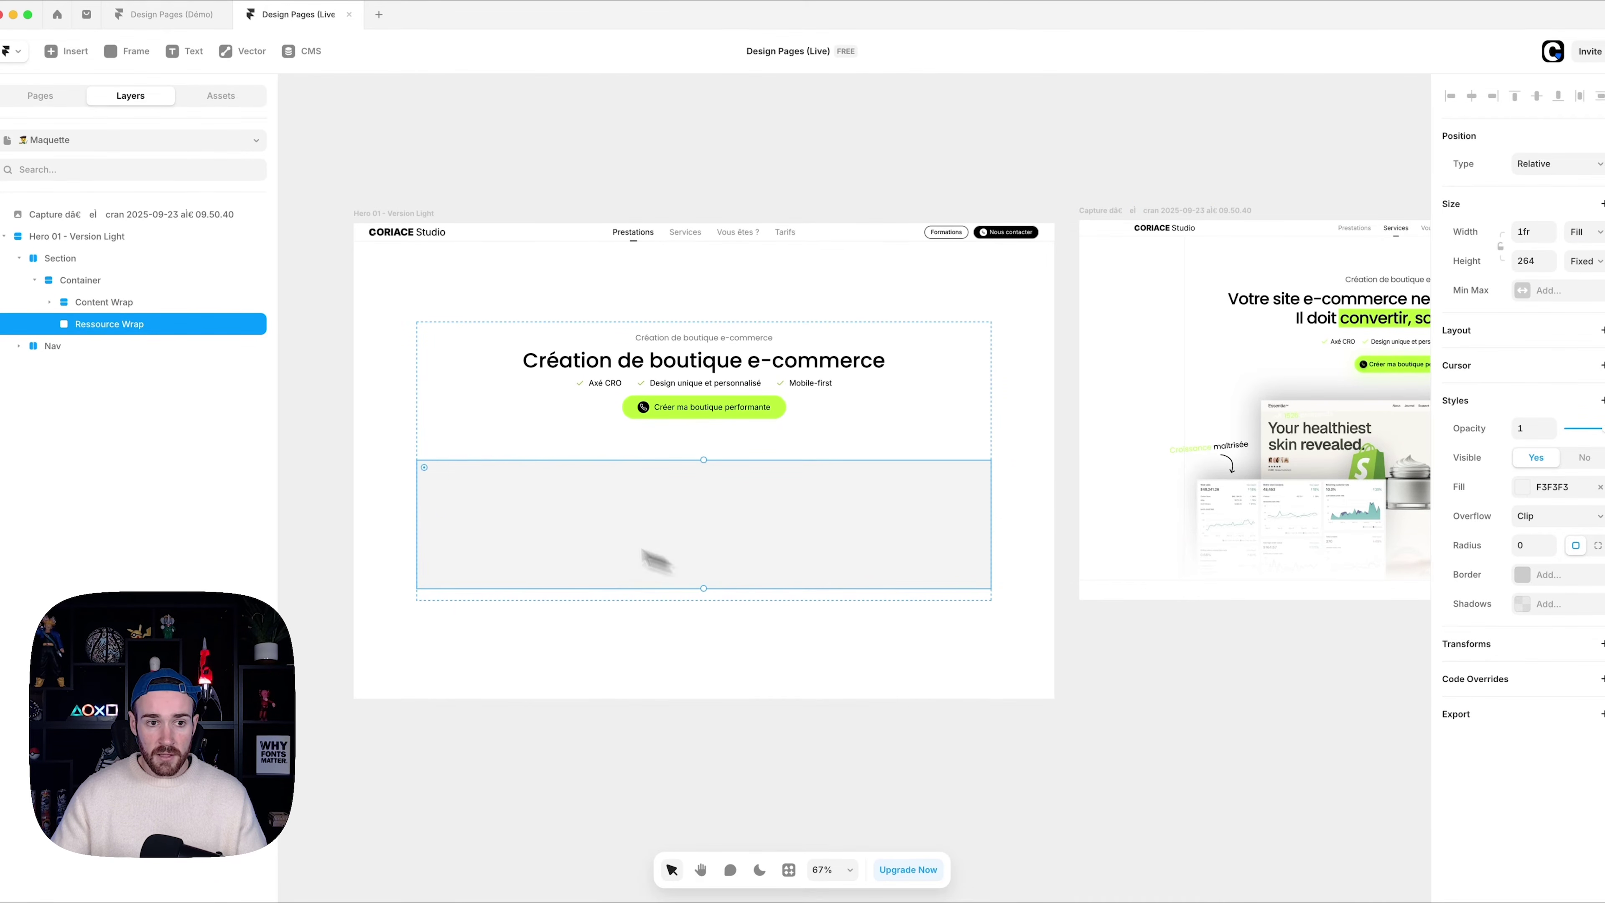
# - Set the Container's height to Fit Content
pyautogui.click(104, 281)
pyautogui.click(1593, 274)
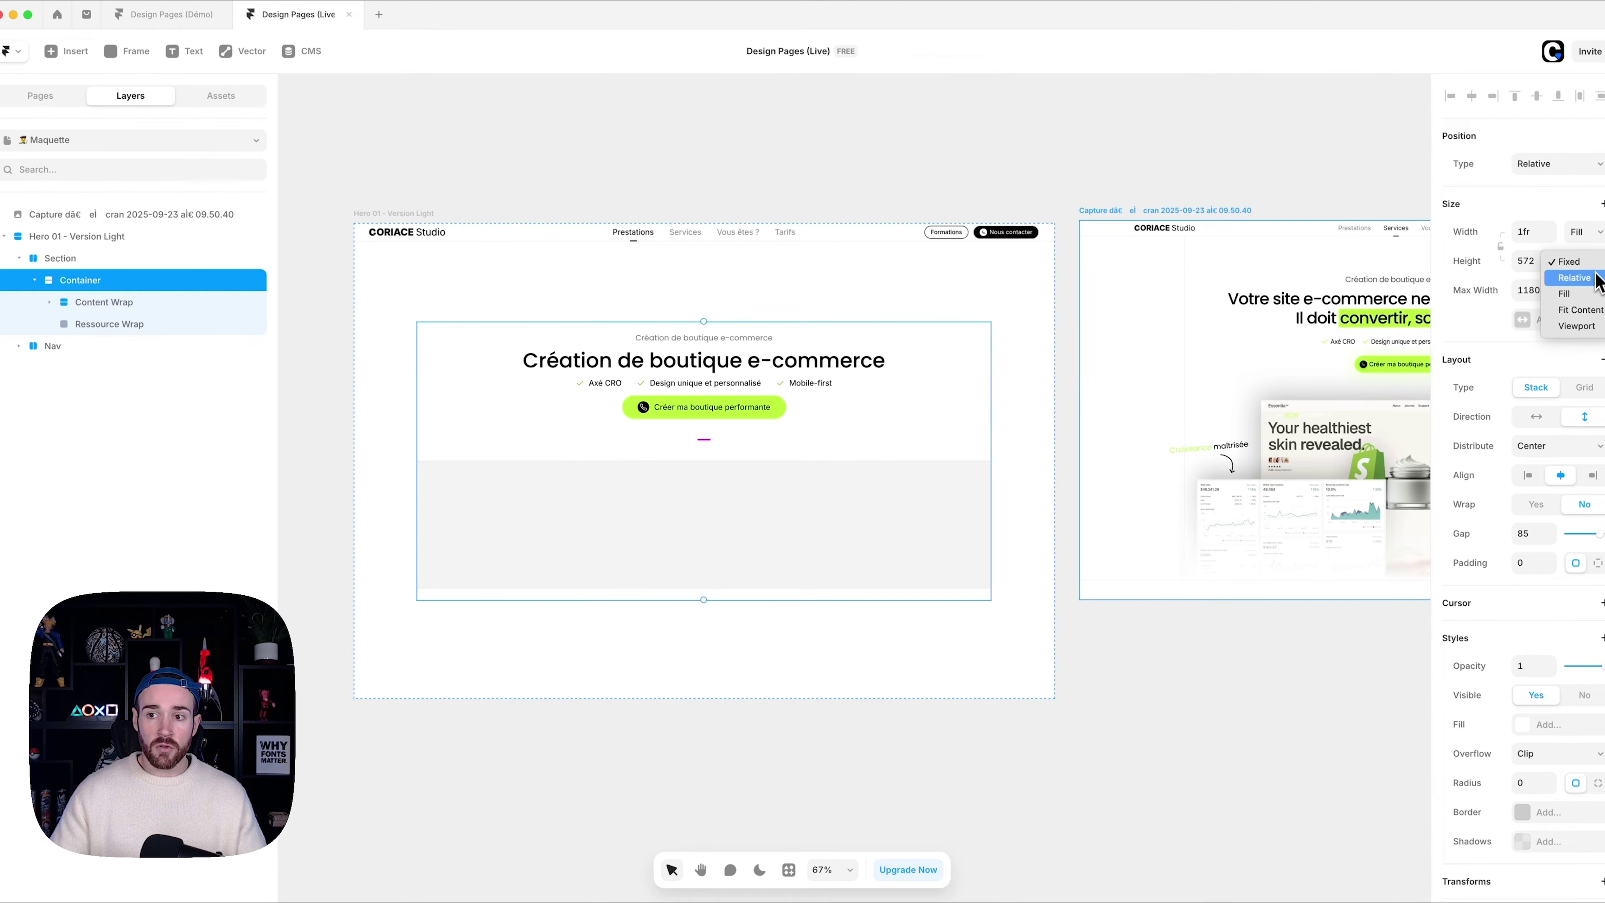
pyautogui.click(1580, 306)
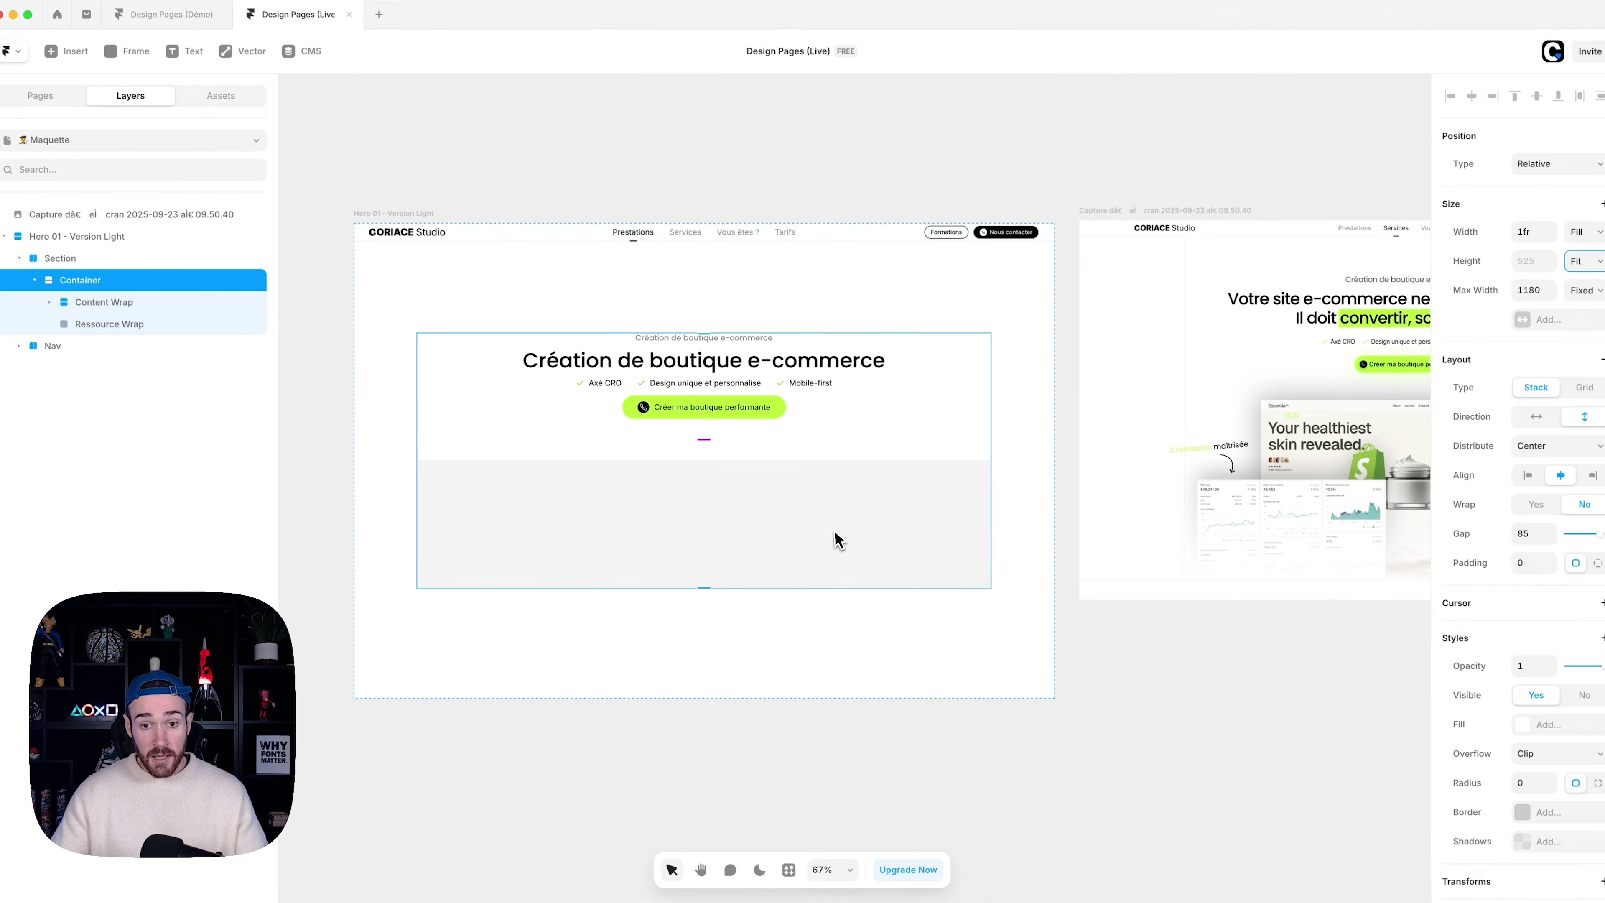
# - Import all four images from the HERO folder in Finder onto the Moodboard page
pyautogui.click(834, 540)
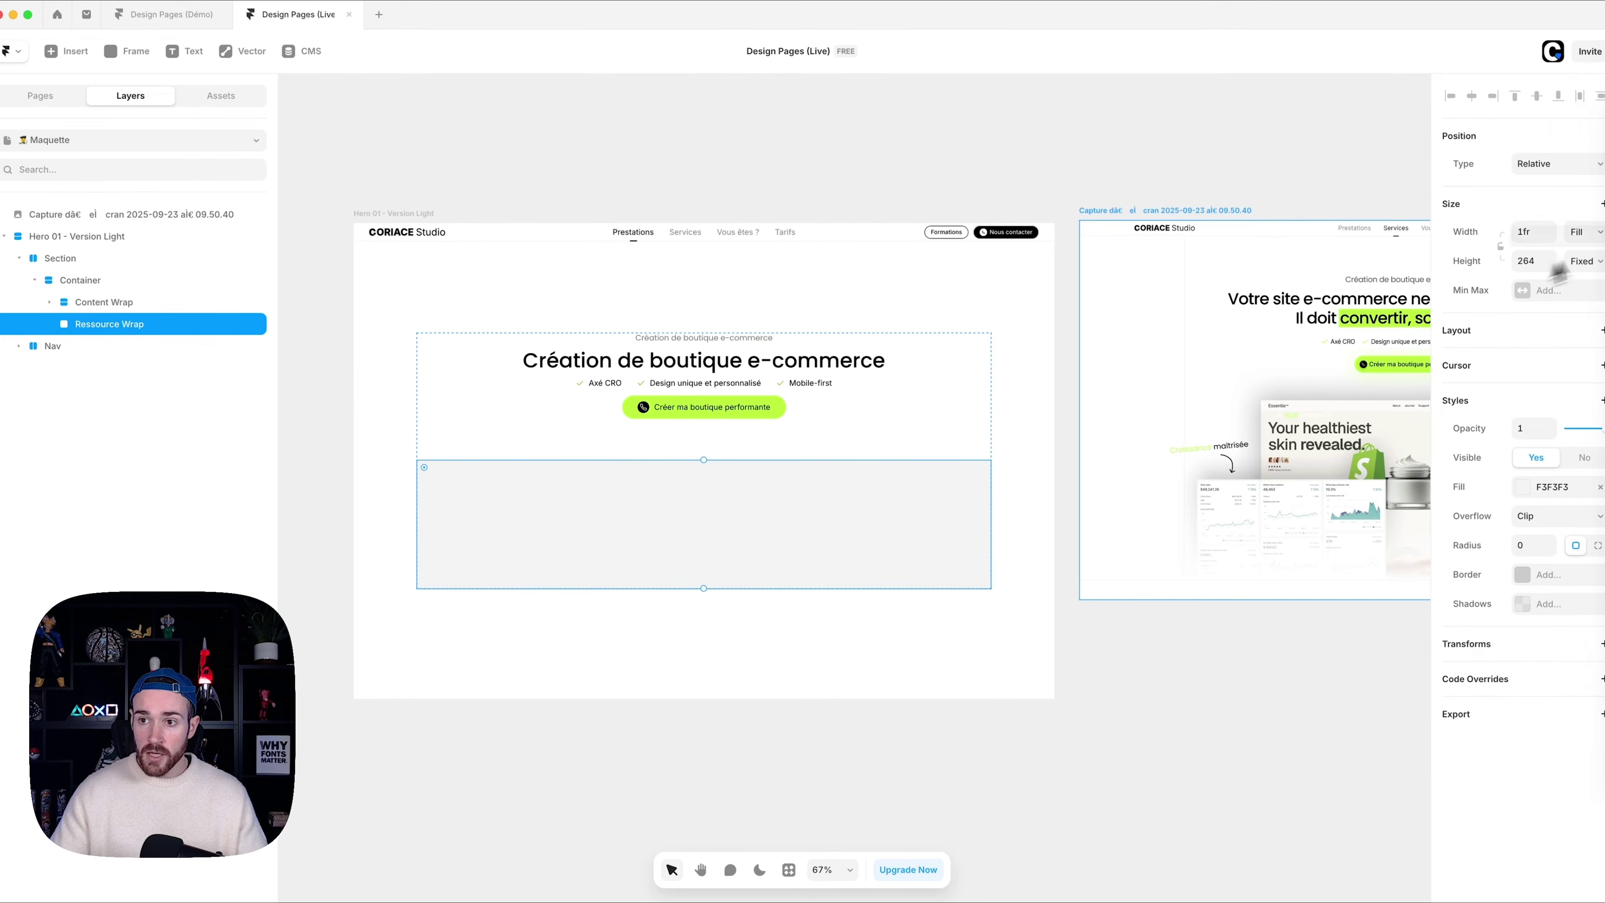
pyautogui.click(61, 104)
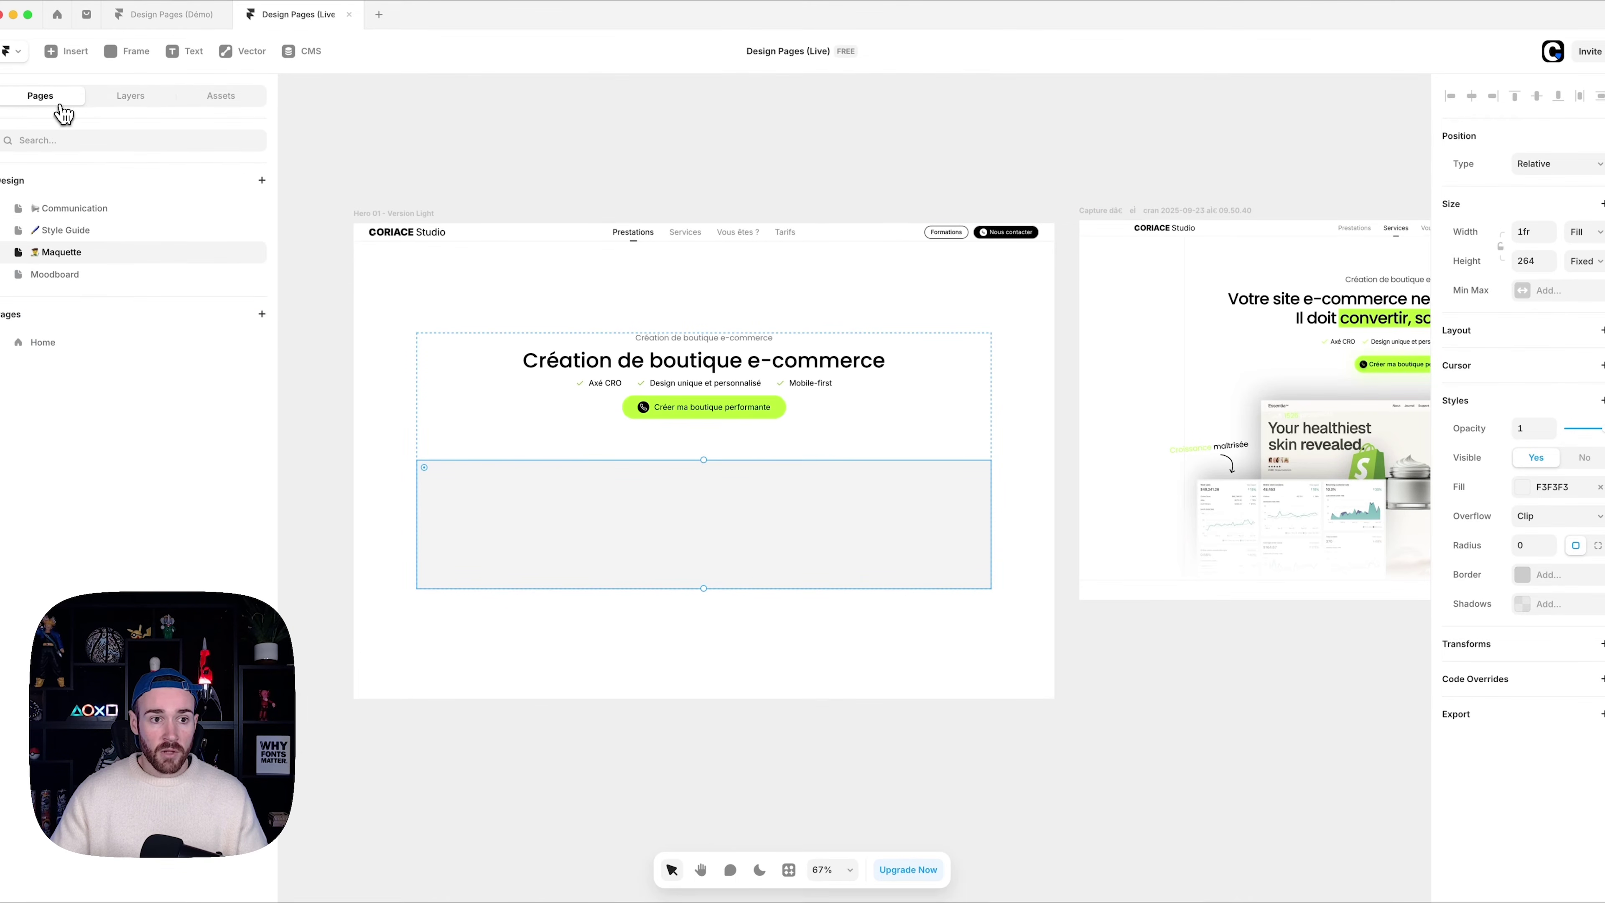
pyautogui.click(53, 276)
pyautogui.moveTo(1598, 265)
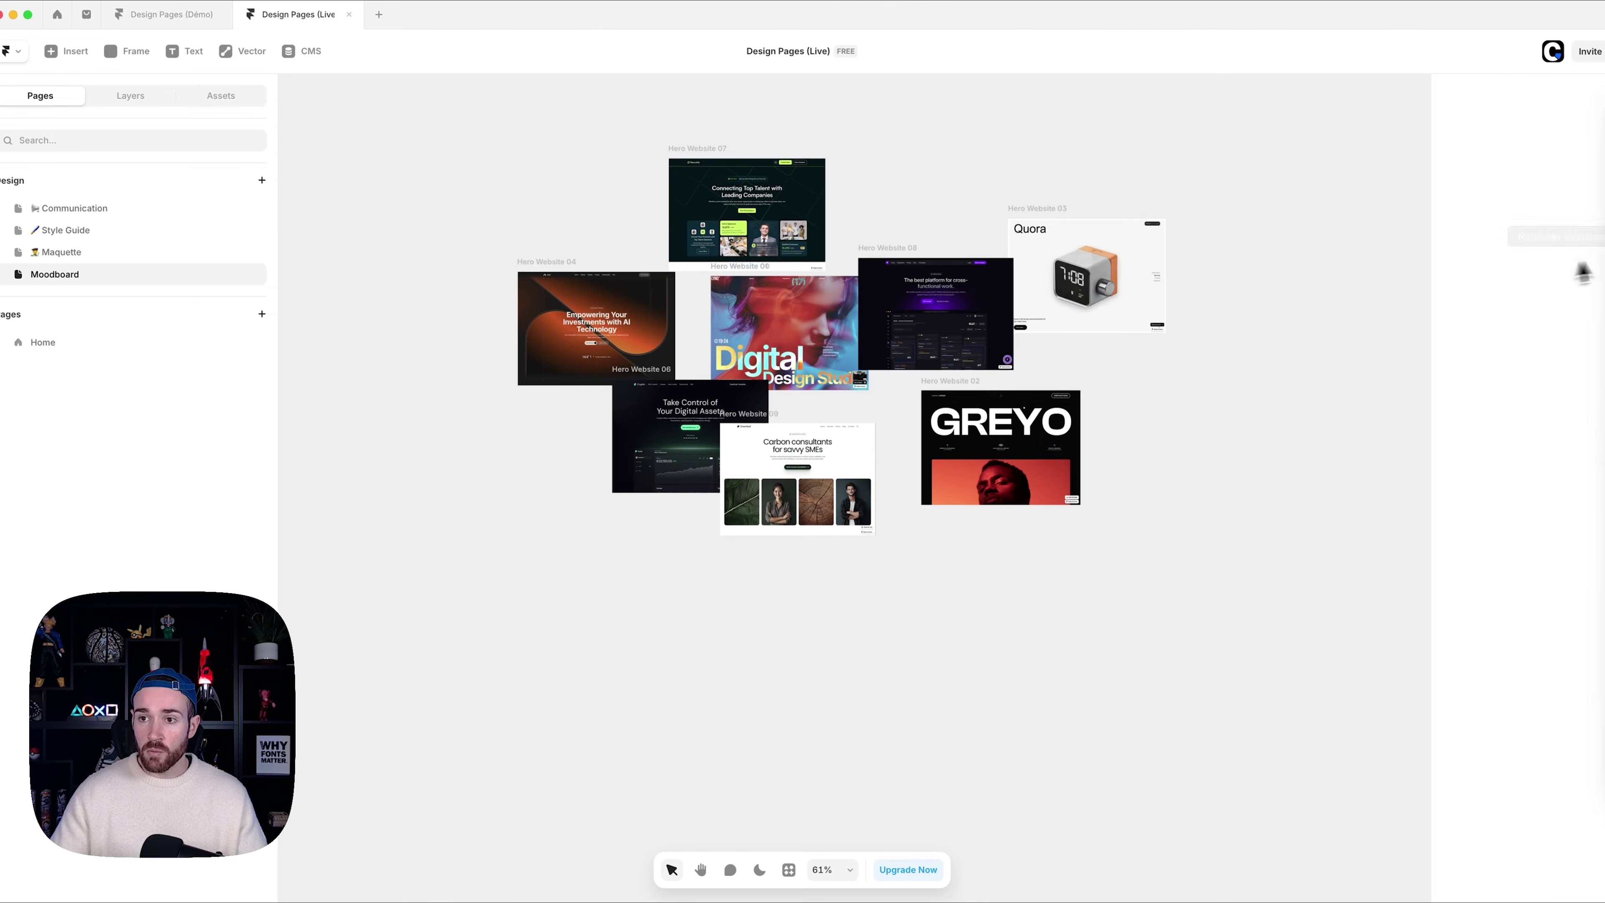
pyautogui.click(1599, 136)
pyautogui.doubleClick(958, 114)
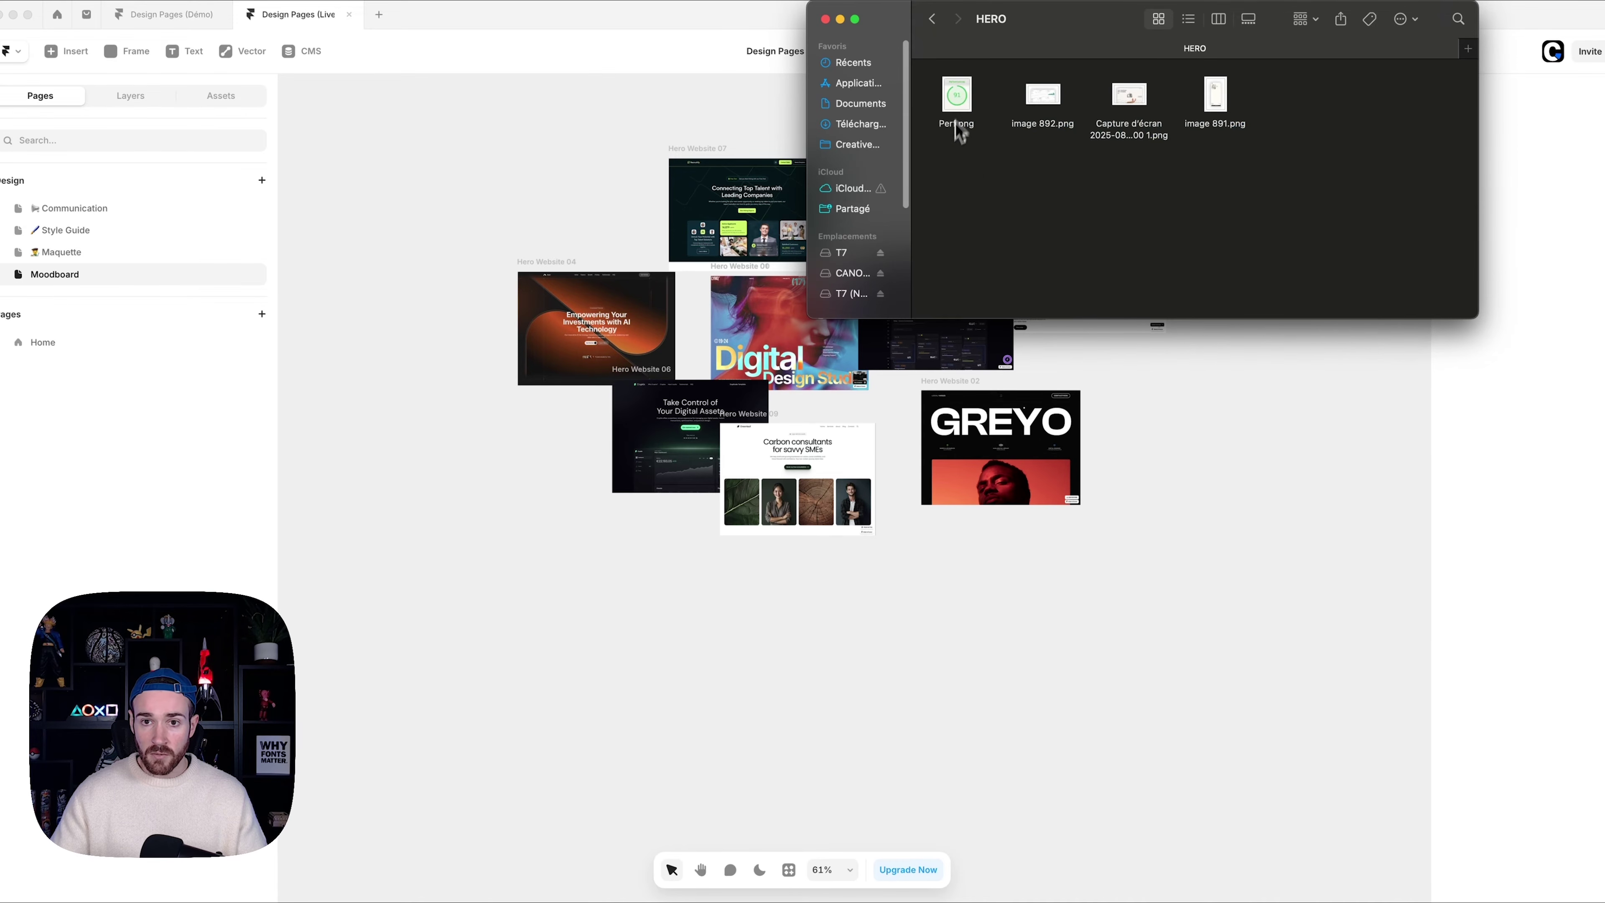
pyautogui.moveTo(956, 101); pyautogui.dragTo(1056, 742)
pyautogui.press('super+a')
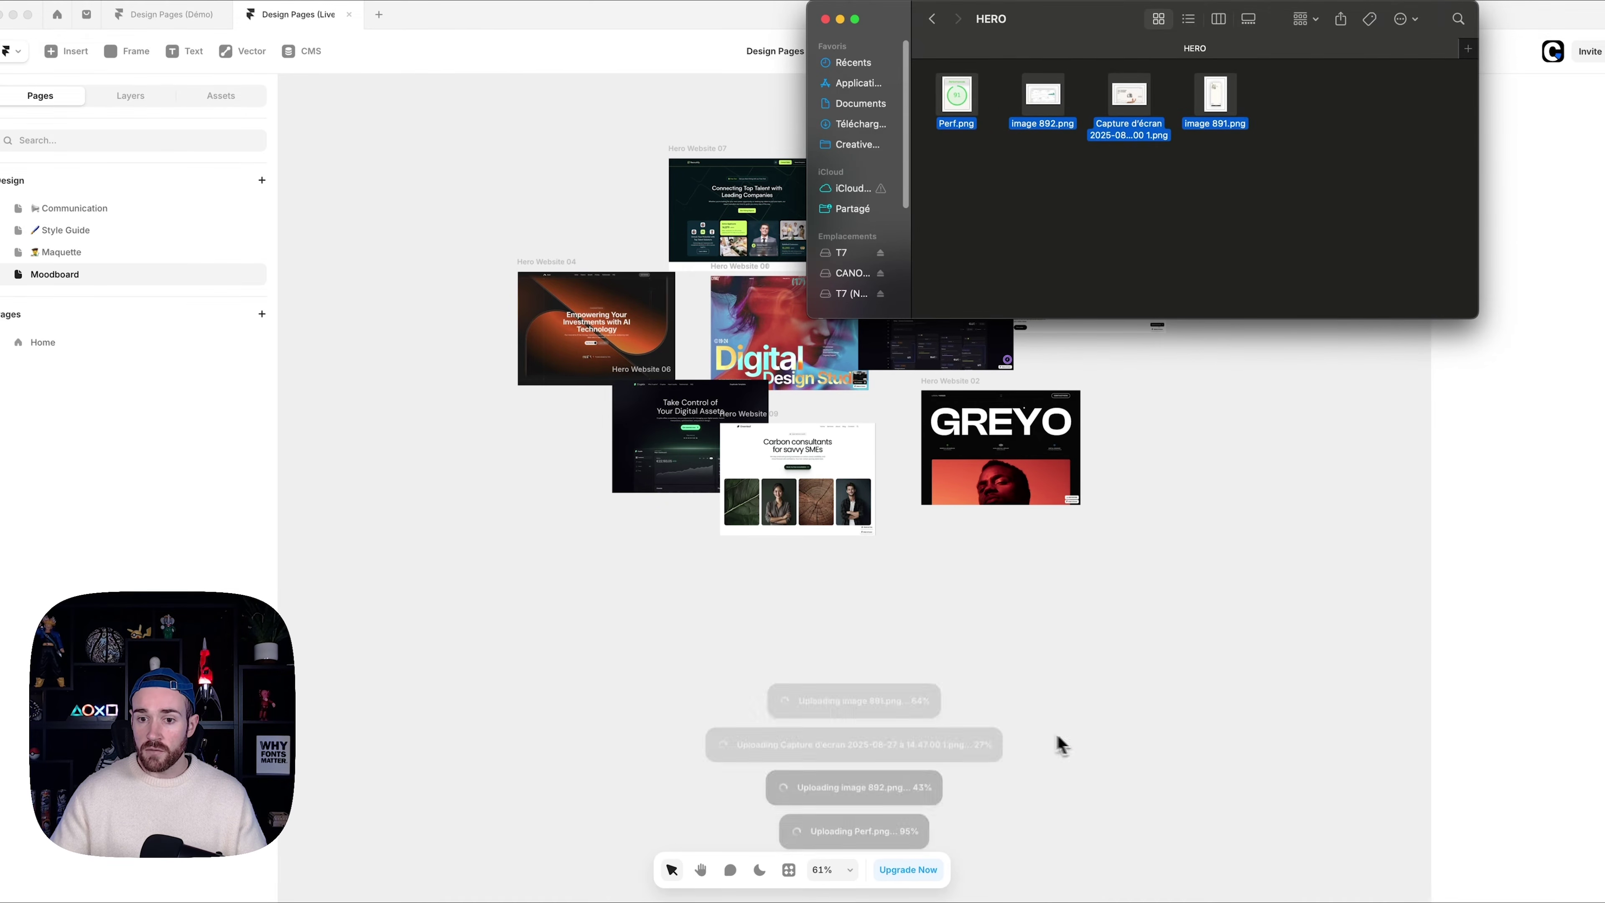
pyautogui.click(1266, 634)
pyautogui.scroll(-5, 925, 600)
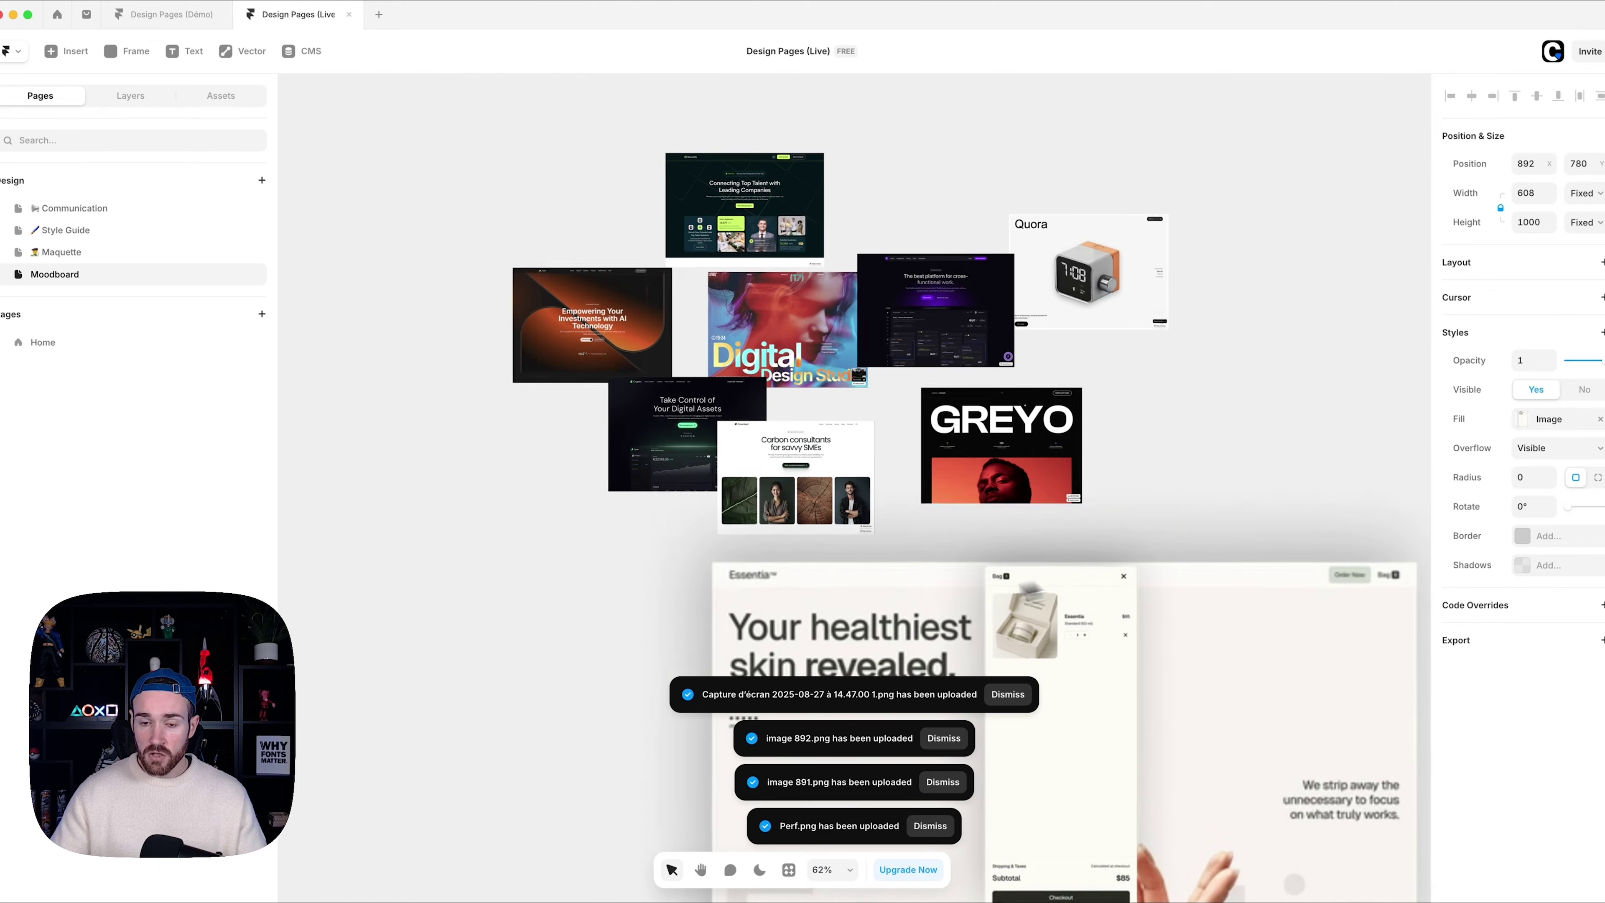
# - Spread the imported images apart on the Moodboard, separating image 891 and the Essentia website capture from image 892
pyautogui.scroll(-7, 925, 600)
pyautogui.moveTo(988, 453); pyautogui.dragTo(712, 471)
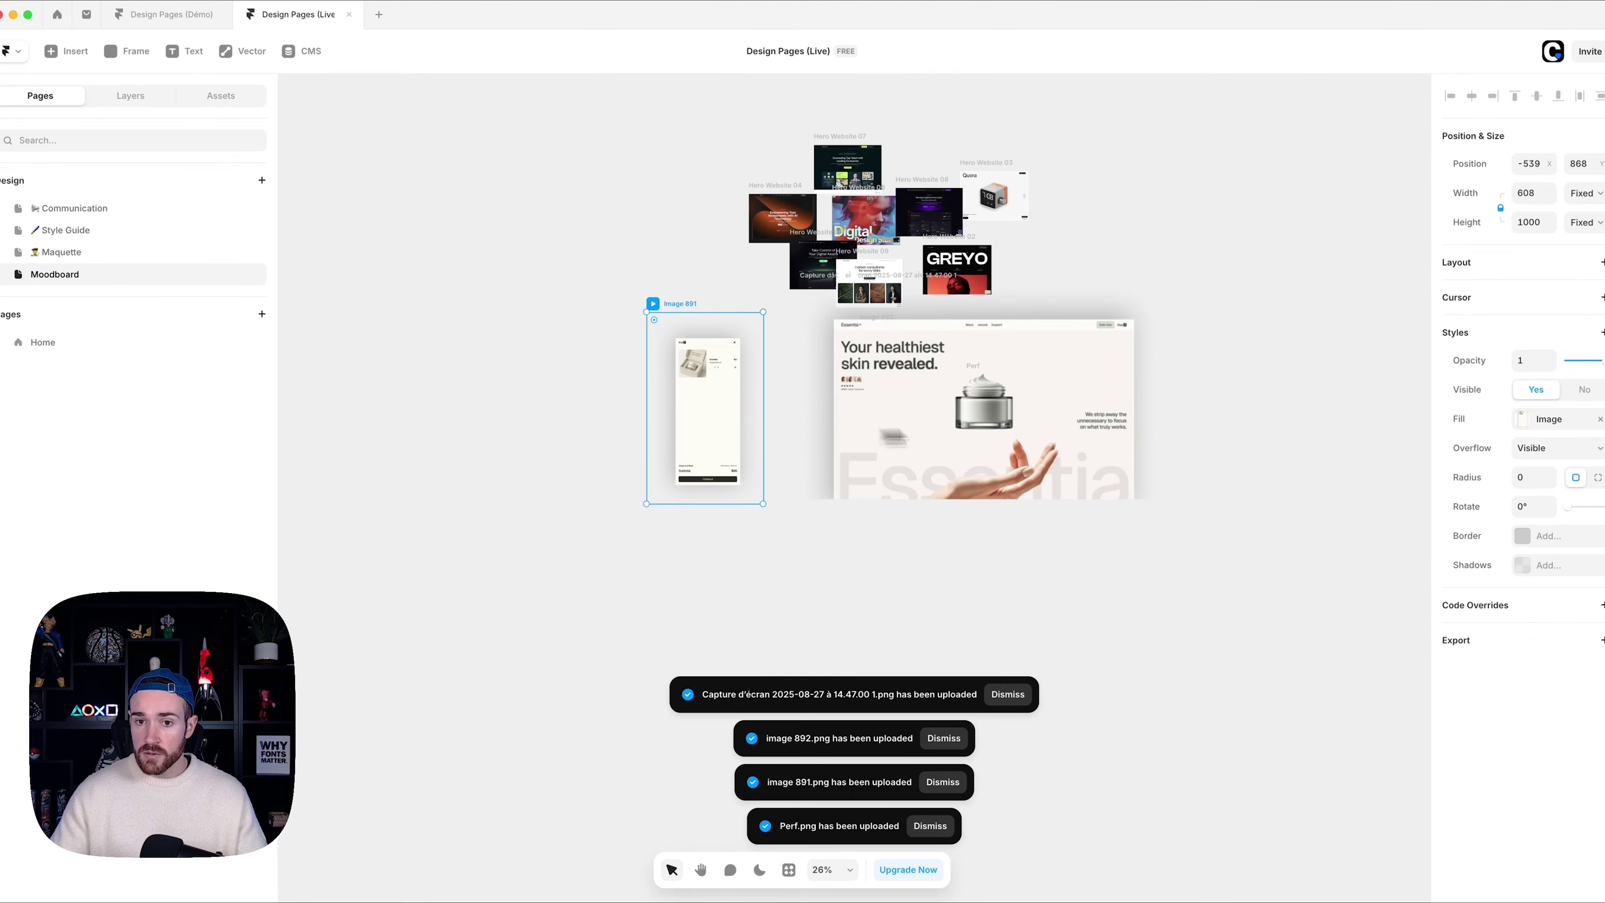
pyautogui.moveTo(1042, 470); pyautogui.dragTo(919, 471)
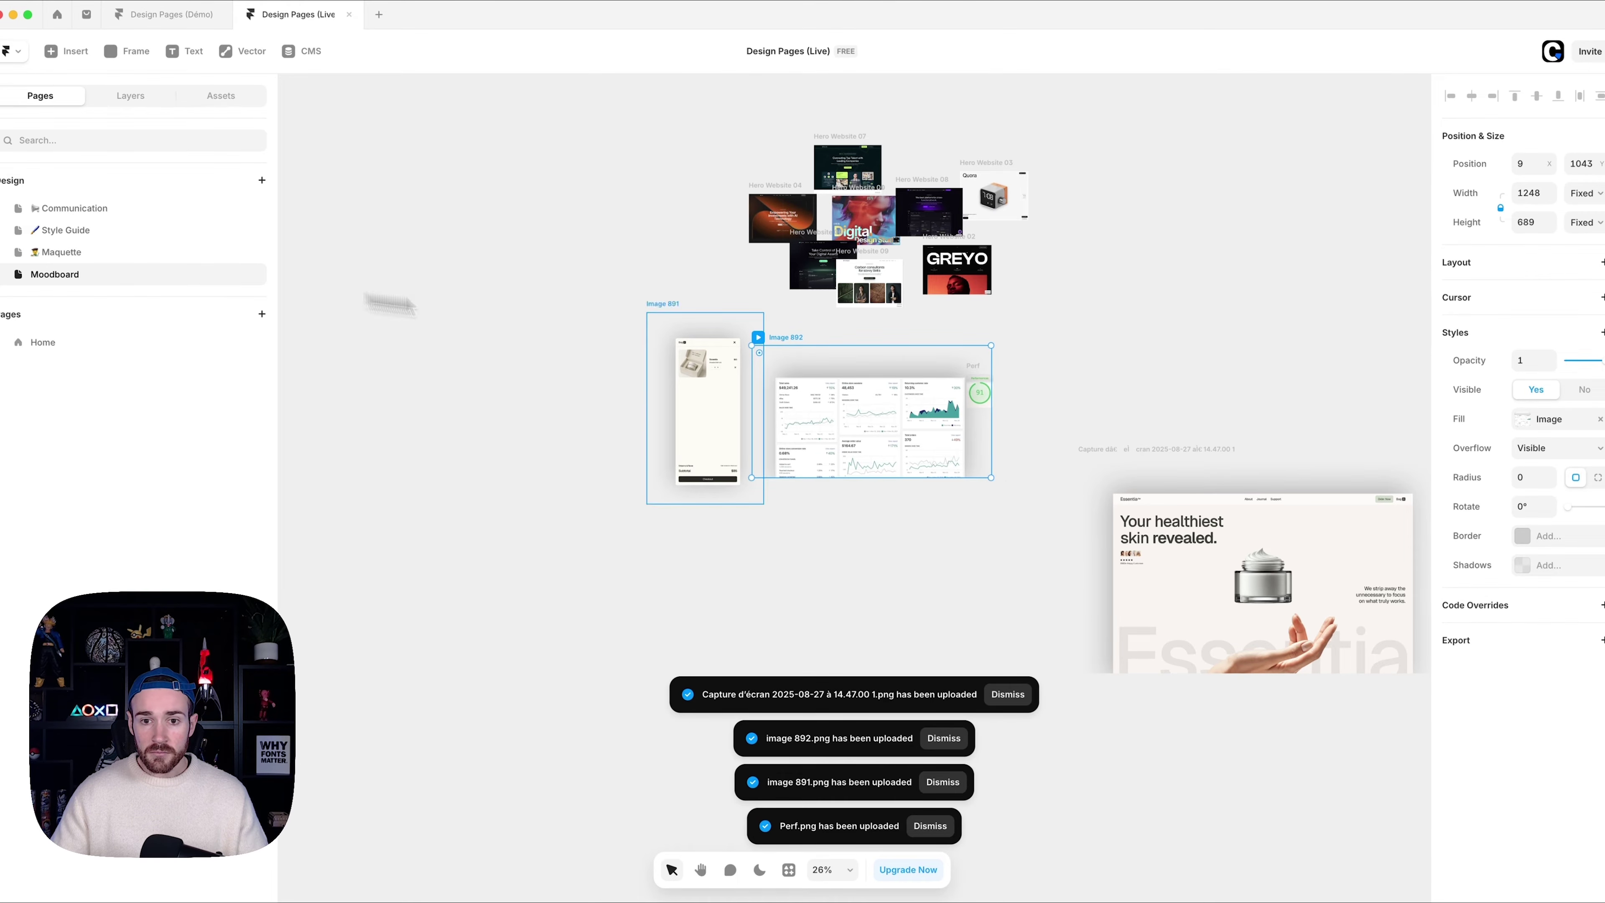
# - Copy the Essentia website capture from the Moodboard and paste it into the Ressource Wrap on the Maquette page
pyautogui.click(1218, 571)
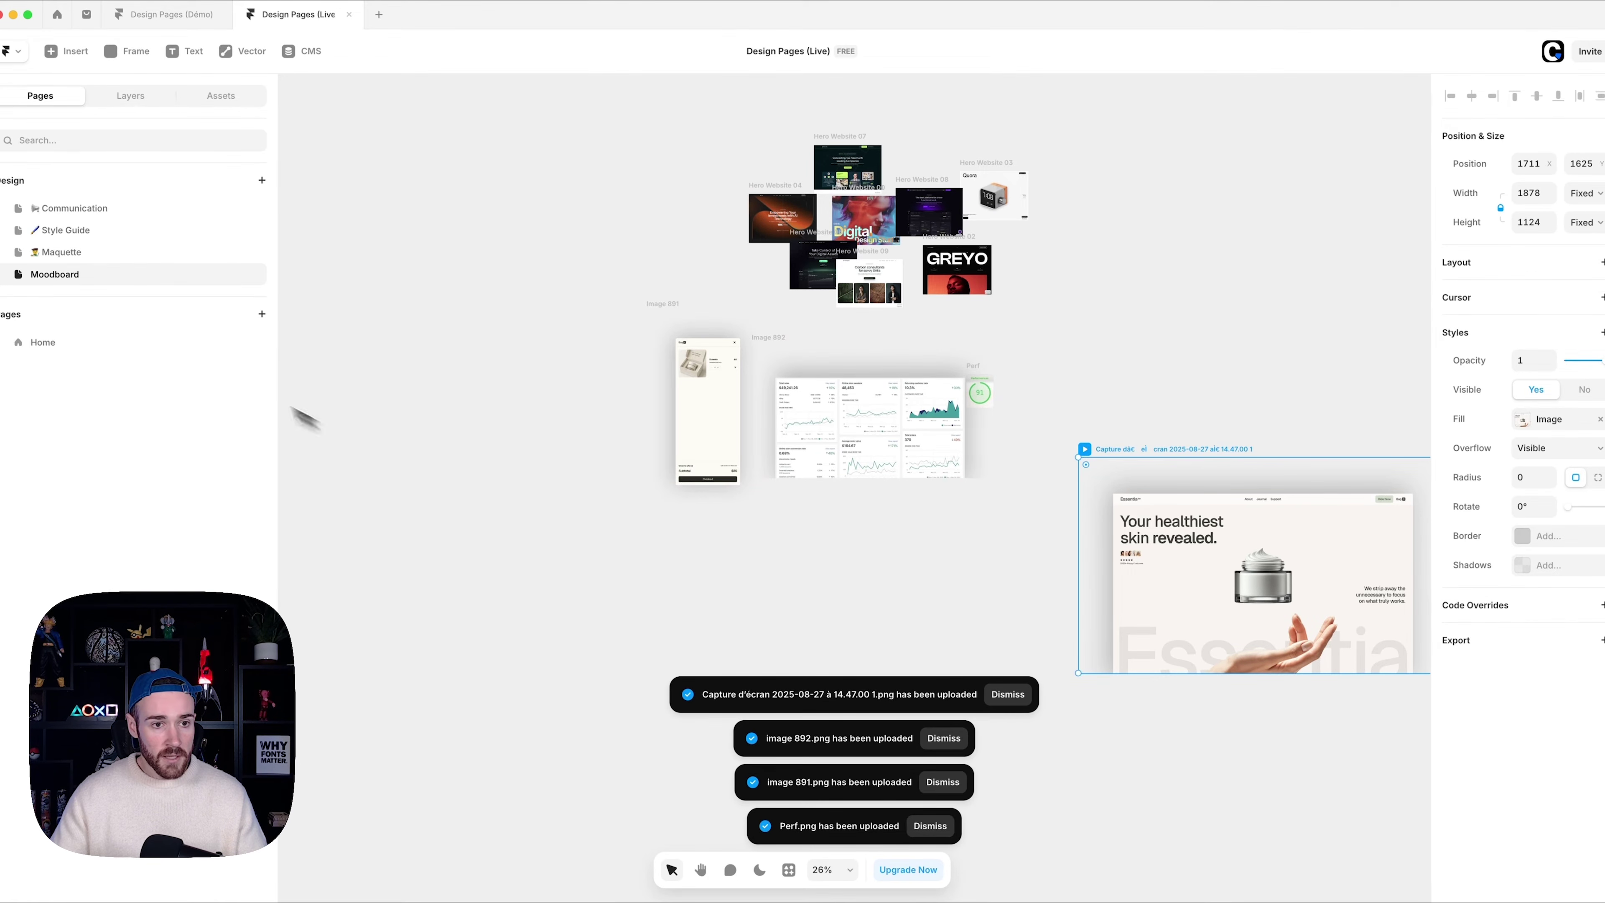
pyautogui.click(92, 253)
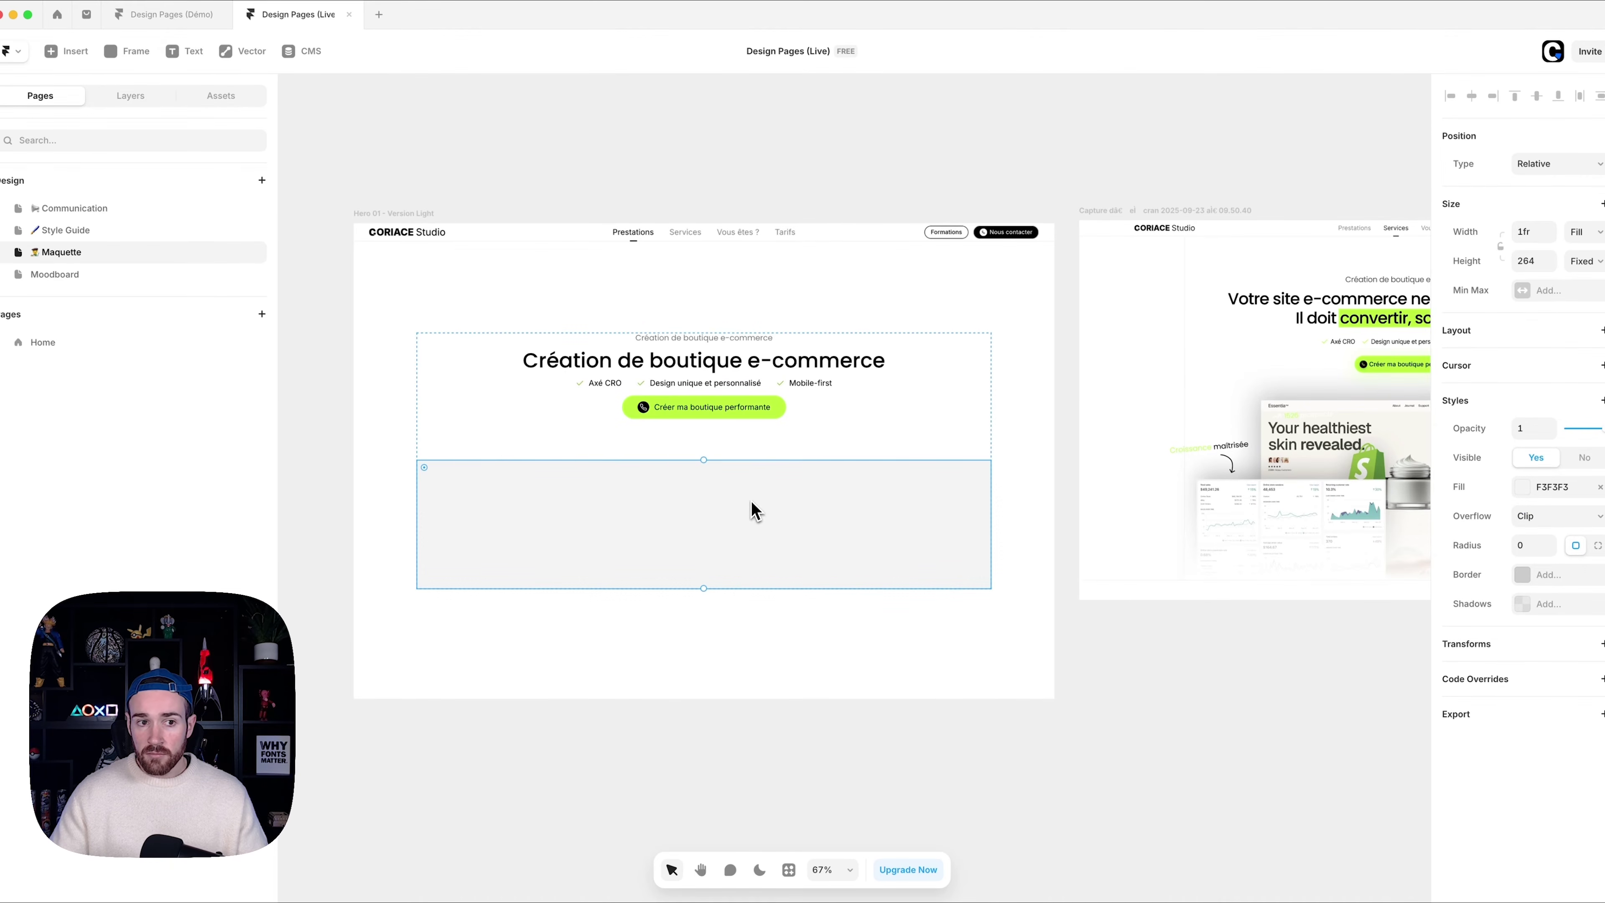
pyautogui.click(150, 101)
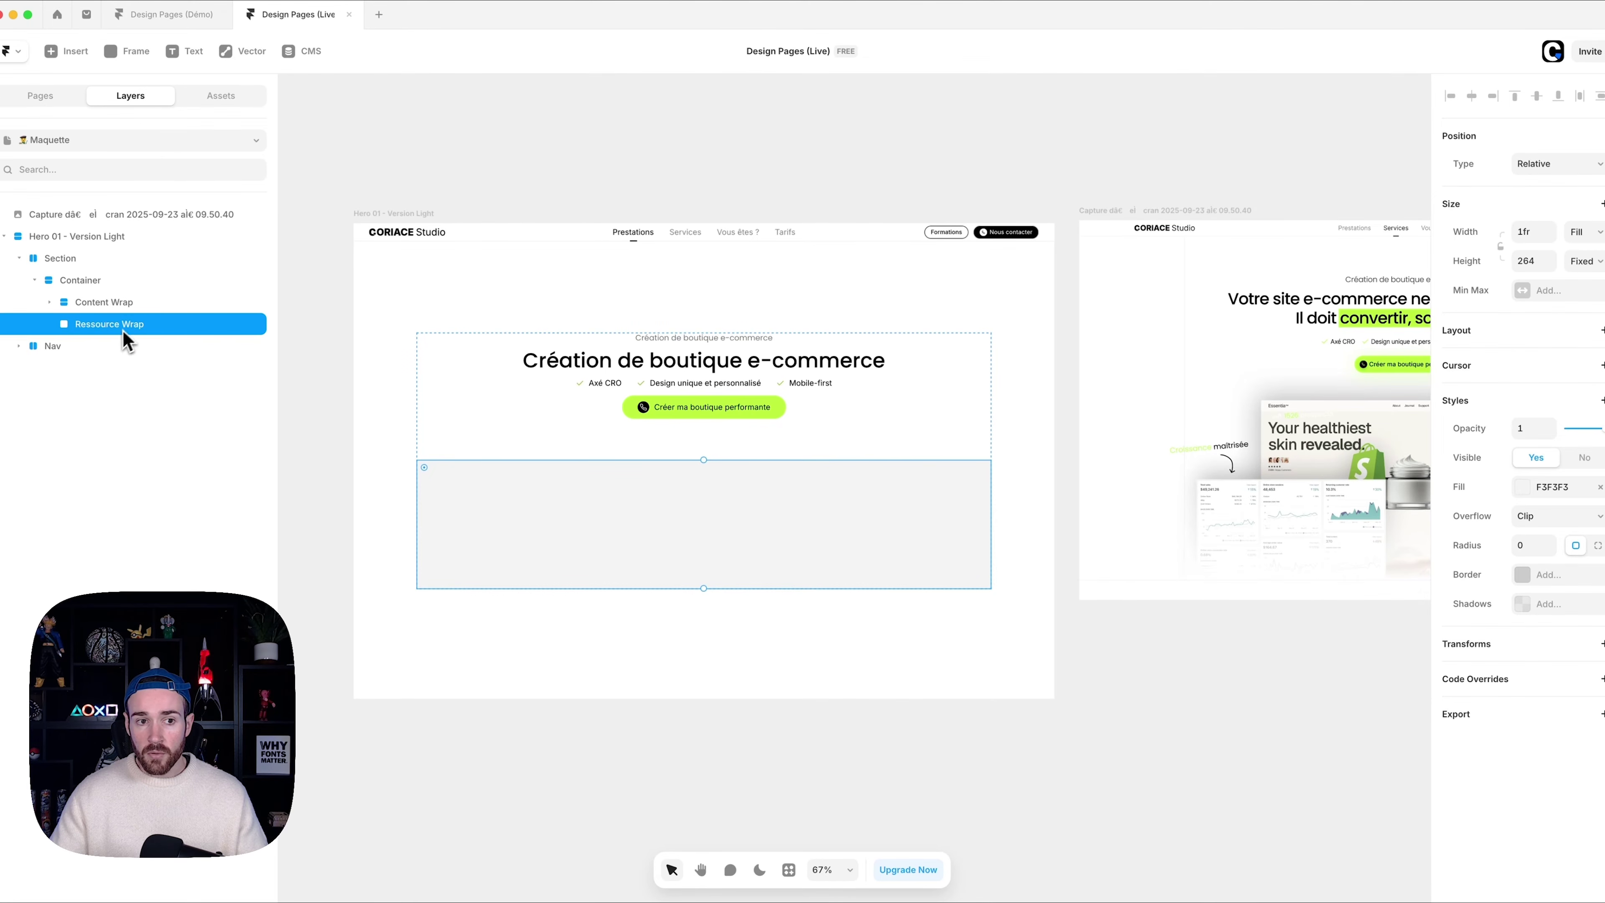
pyautogui.press('super+v')
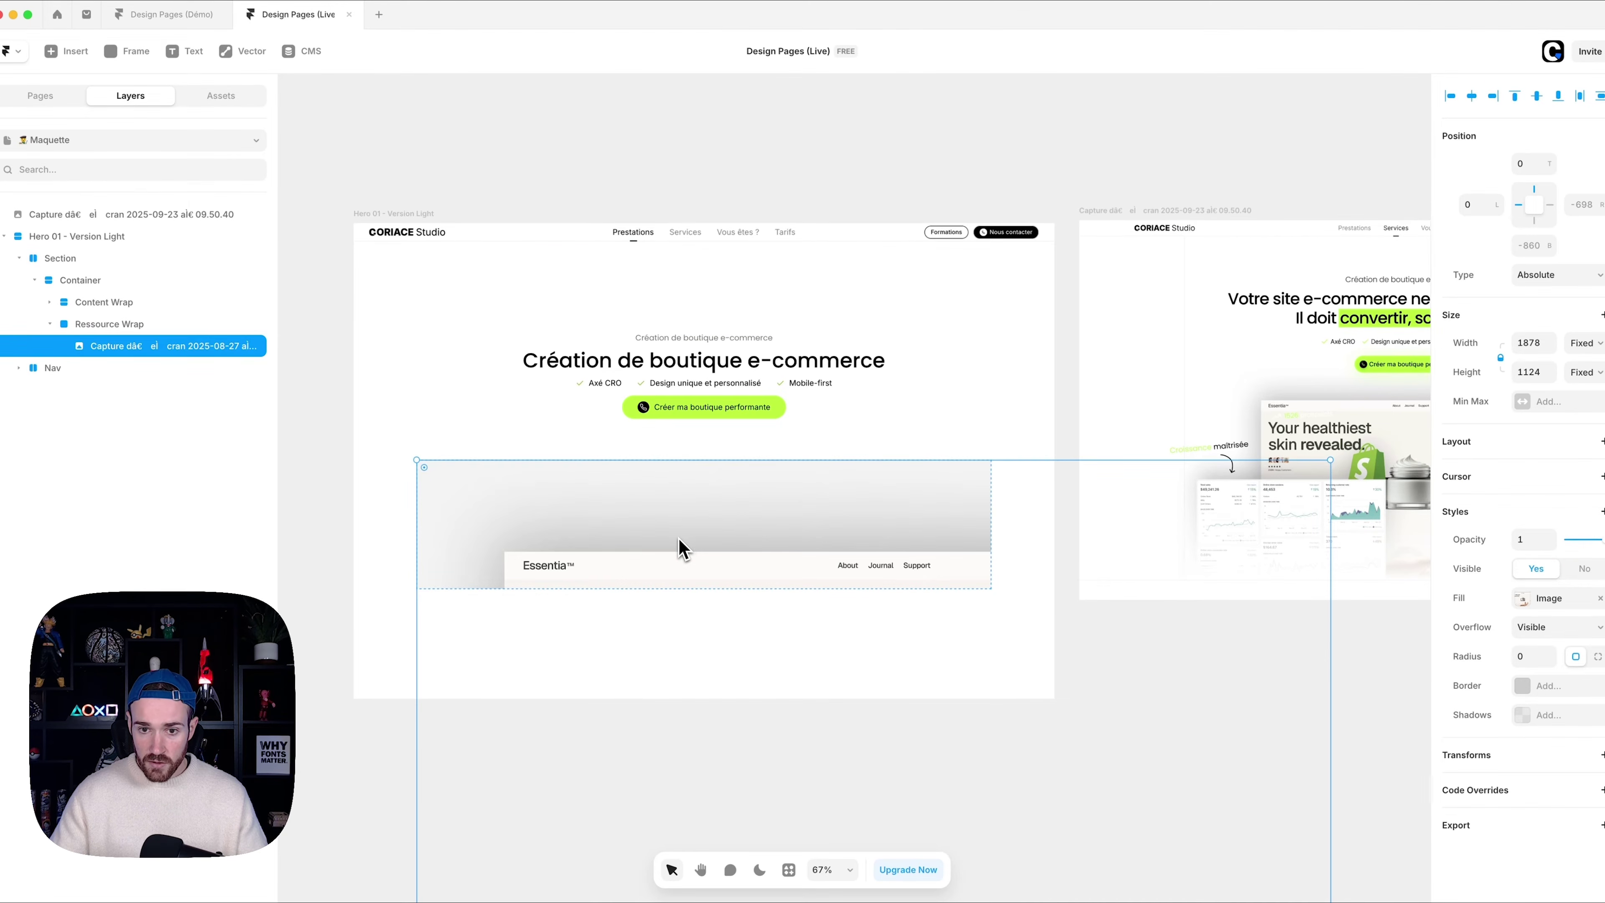
# - Shrink the pasted Essentia capture to about 1088 by 651 and move it up by 100 px within the Ressource Wrap
pyautogui.moveTo(1318, 686); pyautogui.dragTo(944, 588)
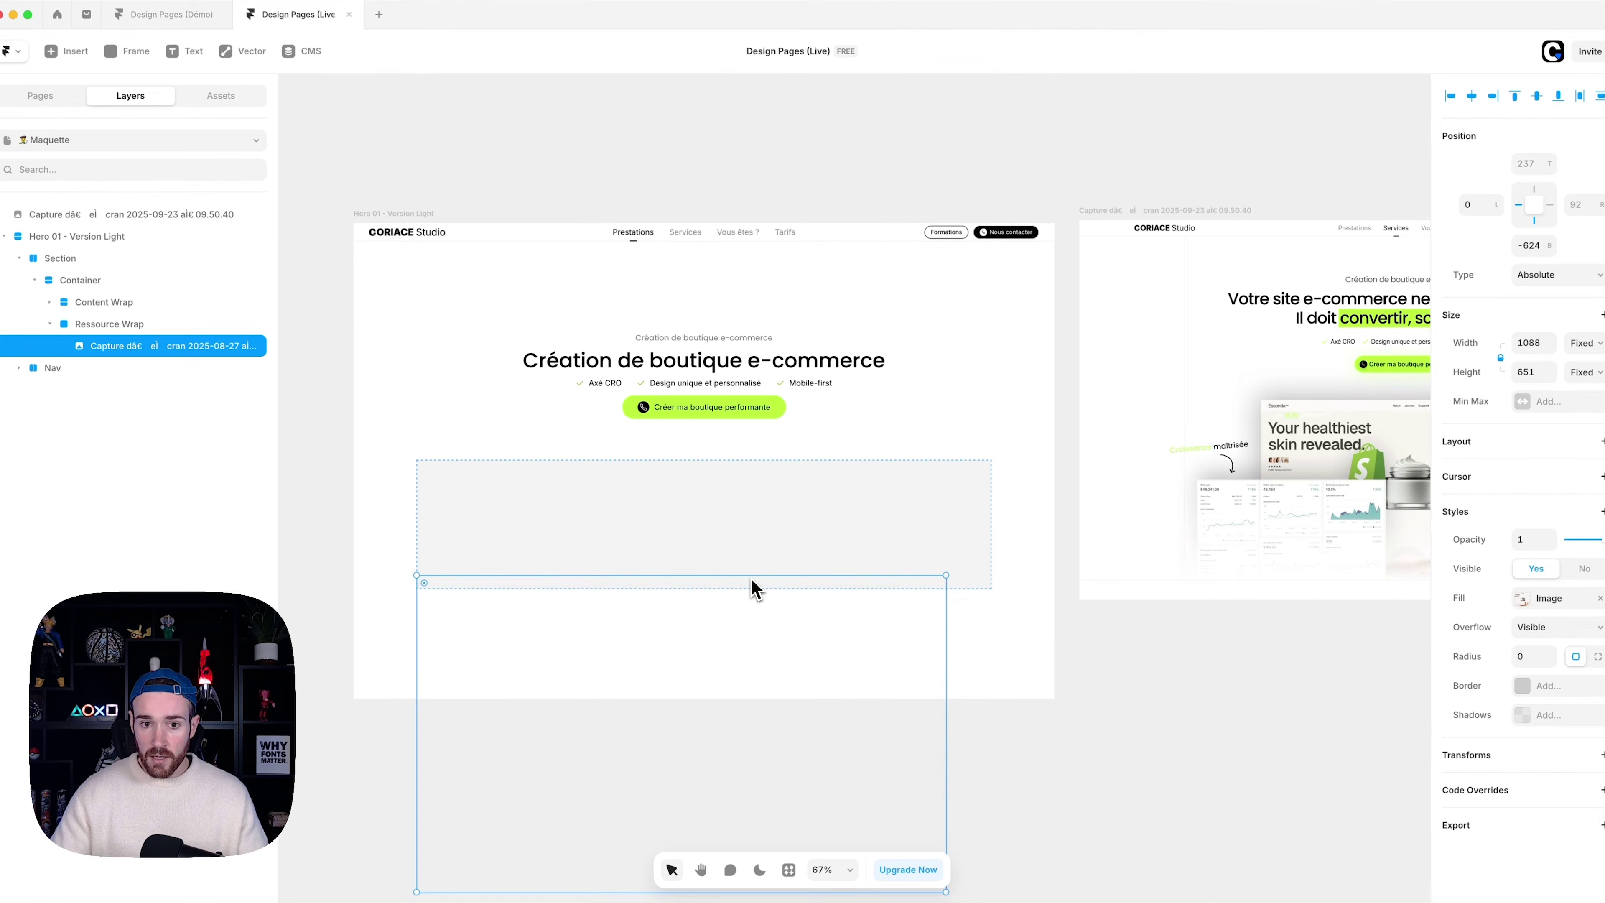
pyautogui.hotkey('shift', 'Up')
pyautogui.hotkey('shift', 'Up')
pyautogui.hotkey('shift', 'Up')
pyautogui.hotkey('shift', 'Up')
pyautogui.hotkey('shift', 'Up')
pyautogui.hotkey('shift', 'Up')
pyautogui.hotkey('shift', 'Up')
pyautogui.hotkey('shift', 'Up')
pyautogui.hotkey('shift', 'Up')
pyautogui.hotkey('shift', 'Up')
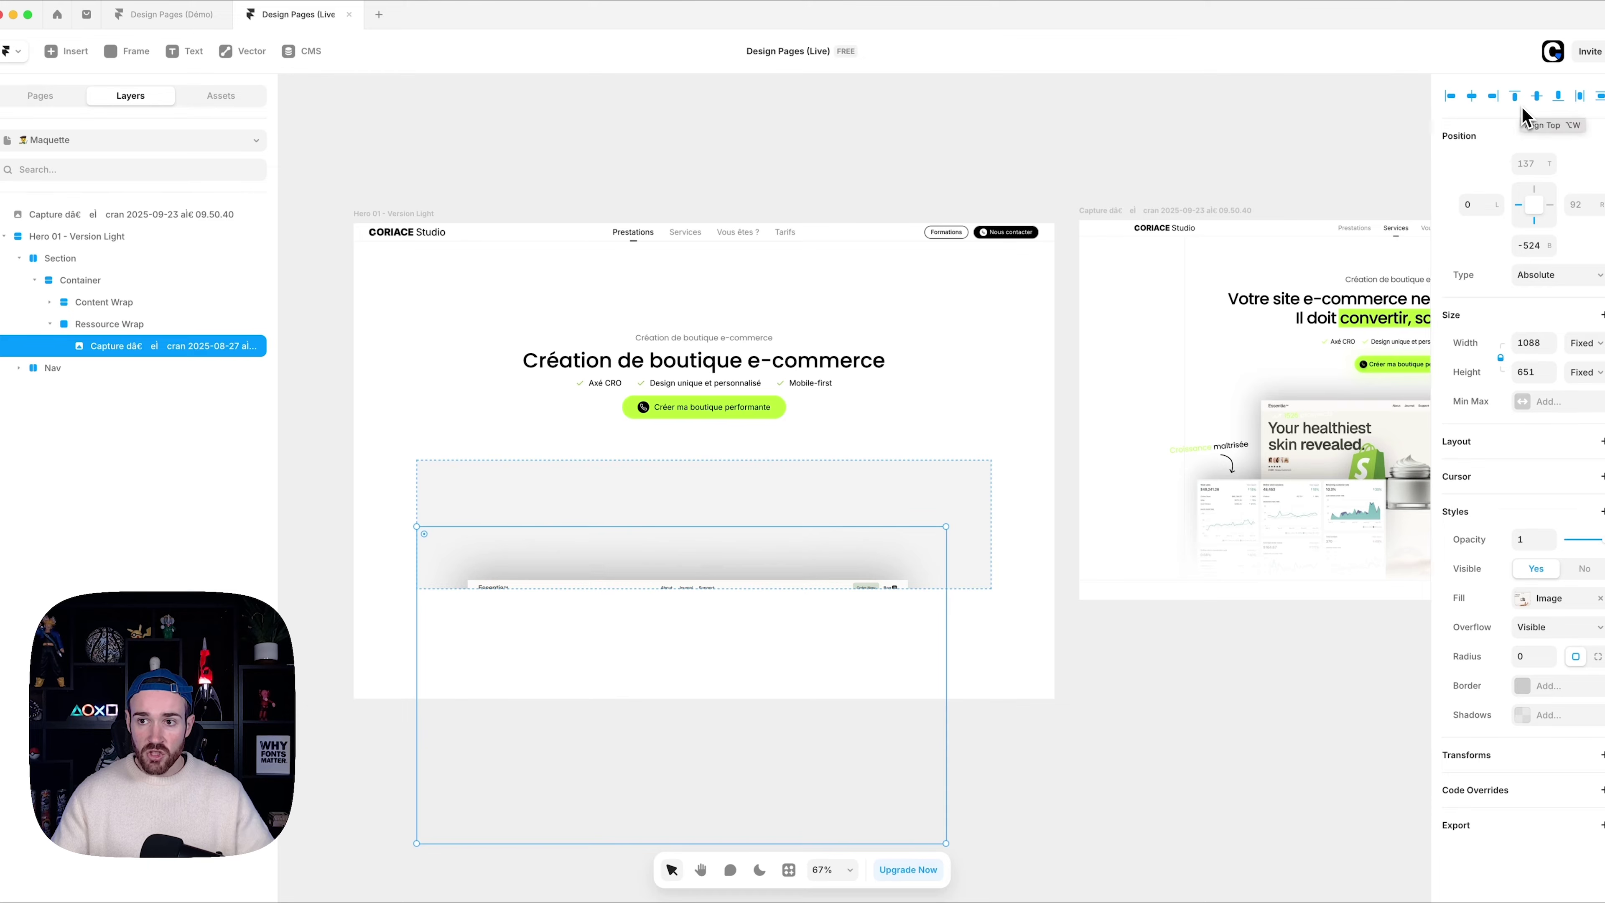
# - Center the Essentia capture in the Ressource Wrap vertically and horizontally, and shrink it proportionally to about 517 px high
pyautogui.click(1537, 99)
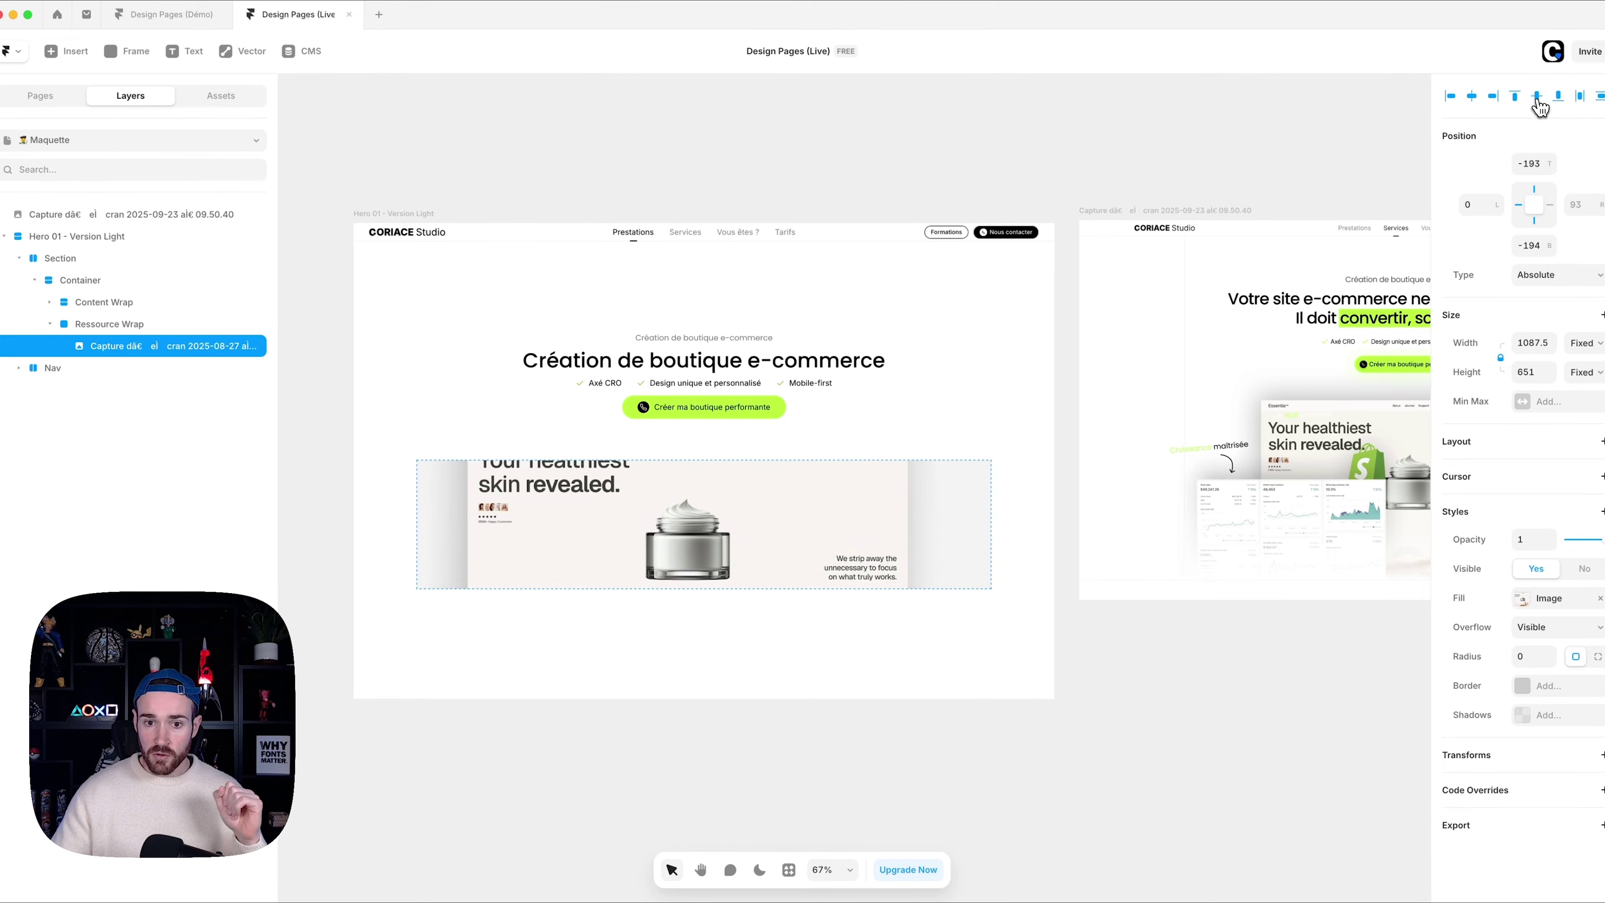
pyautogui.click(1472, 98)
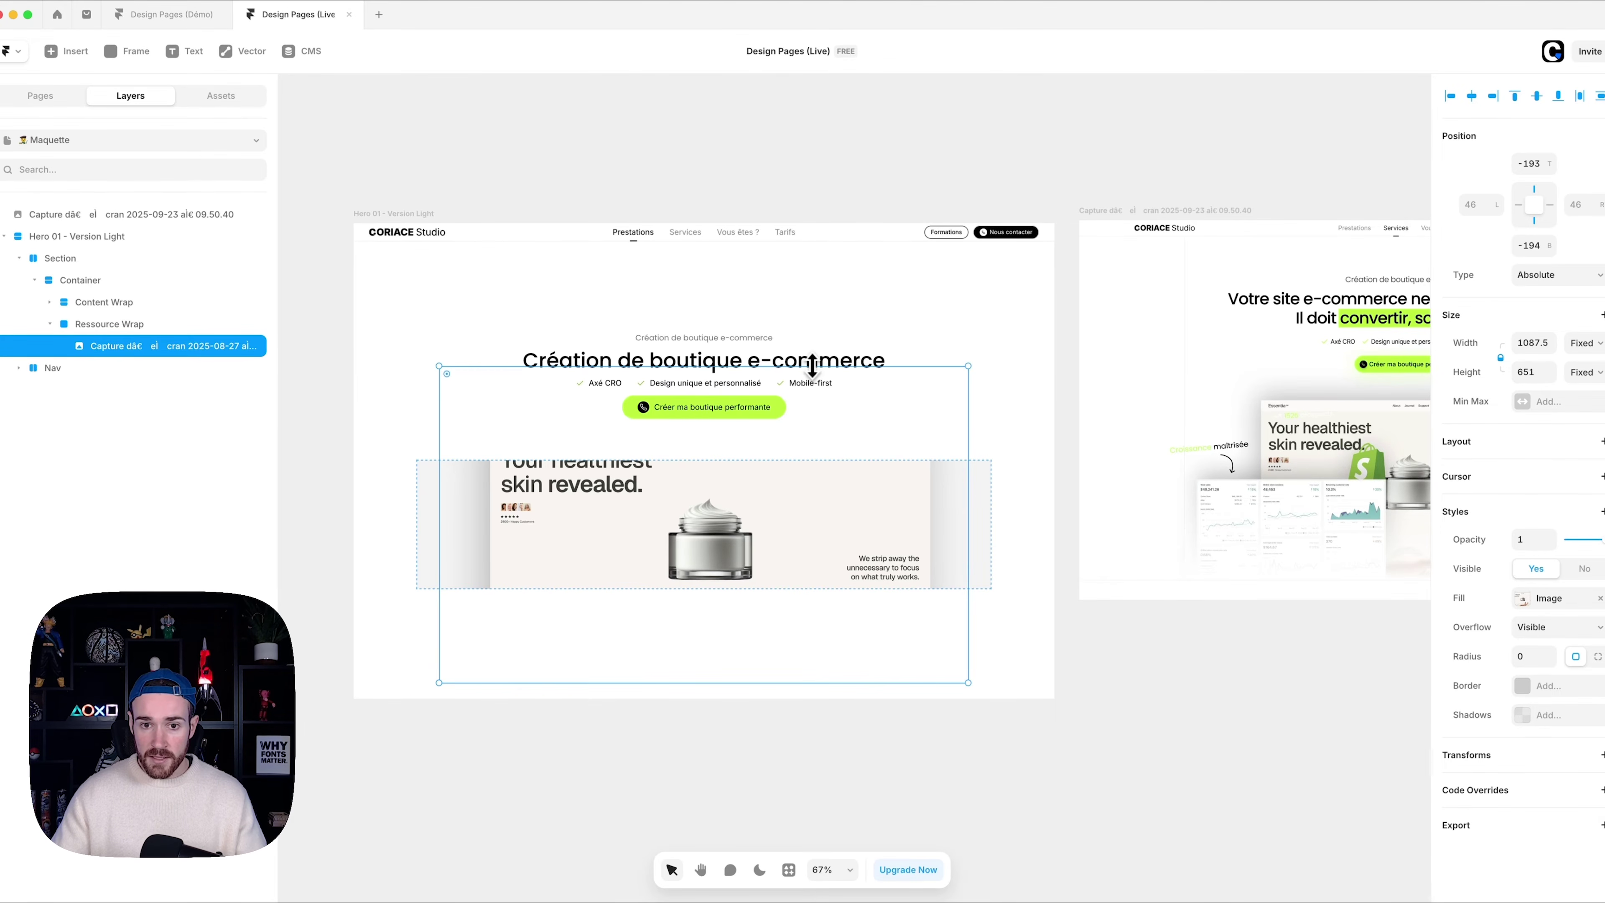
pyautogui.moveTo(813, 365); pyautogui.dragTo(798, 426)
# - Set the Ressource Wrap's height to Fit Content and remove its F3F3F3 fill
pyautogui.click(950, 511)
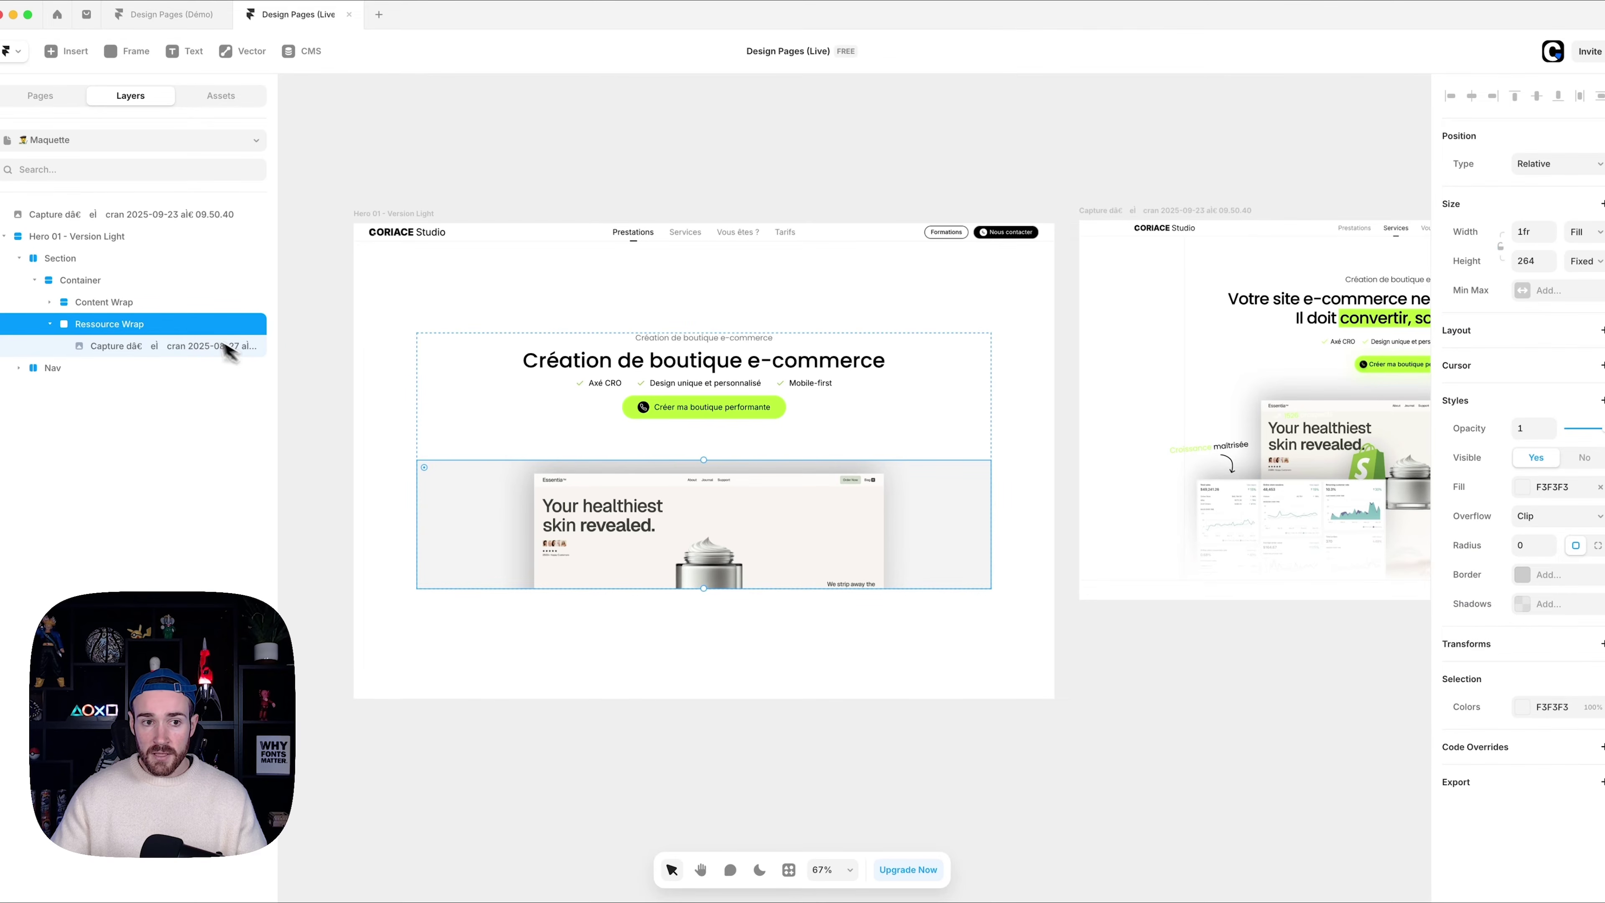
pyautogui.click(1584, 261)
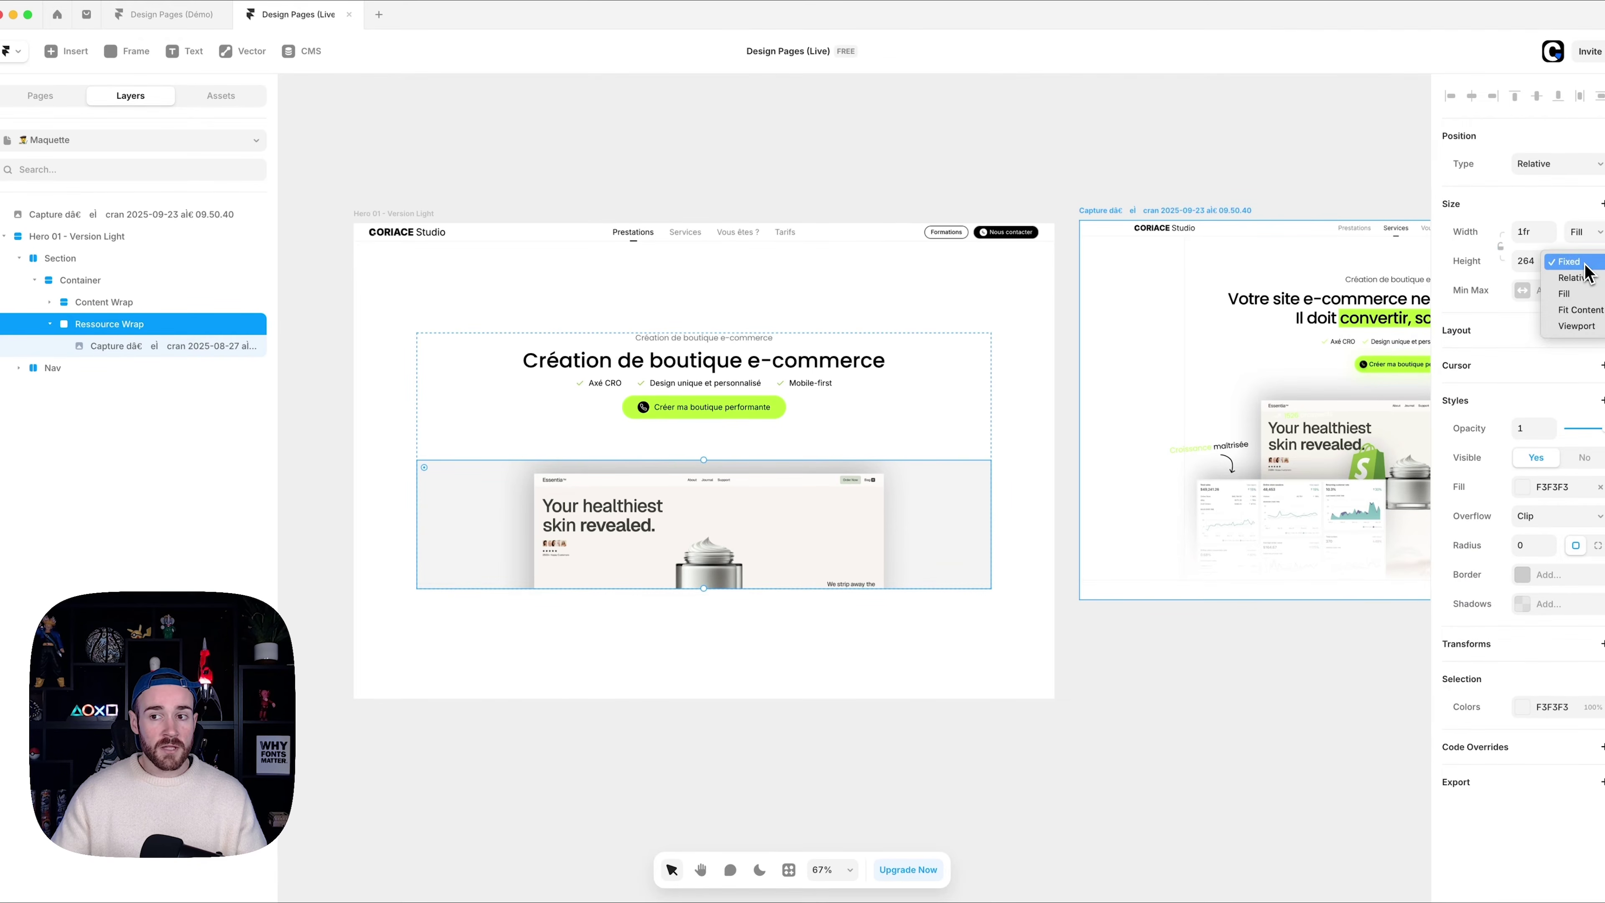
pyautogui.click(1584, 310)
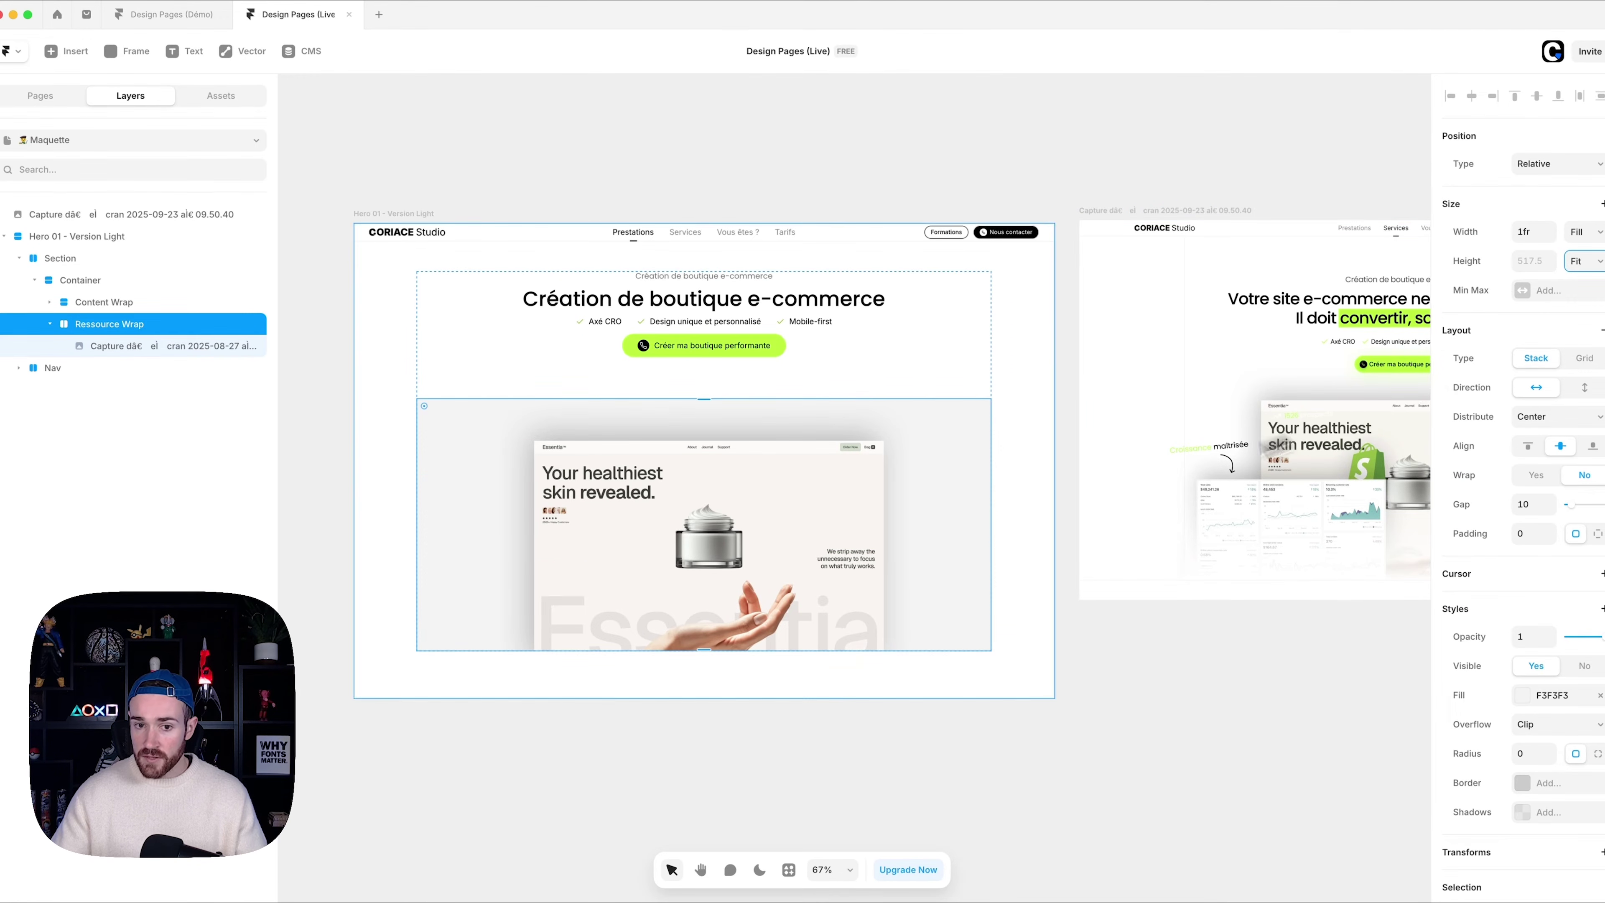
pyautogui.click(938, 385)
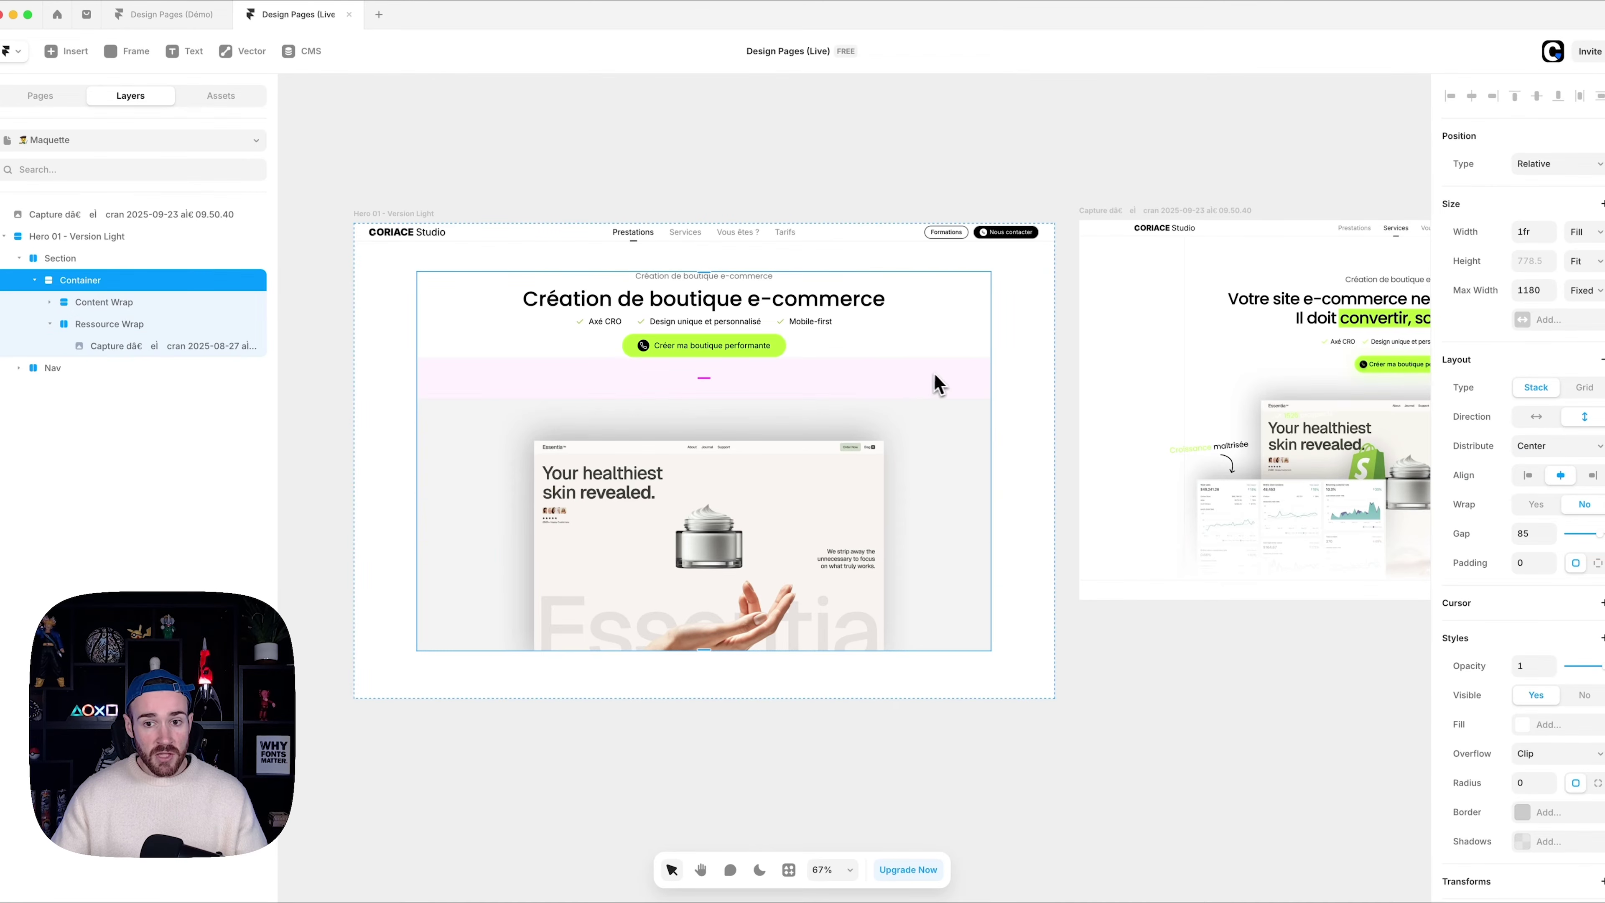
pyautogui.click(967, 453)
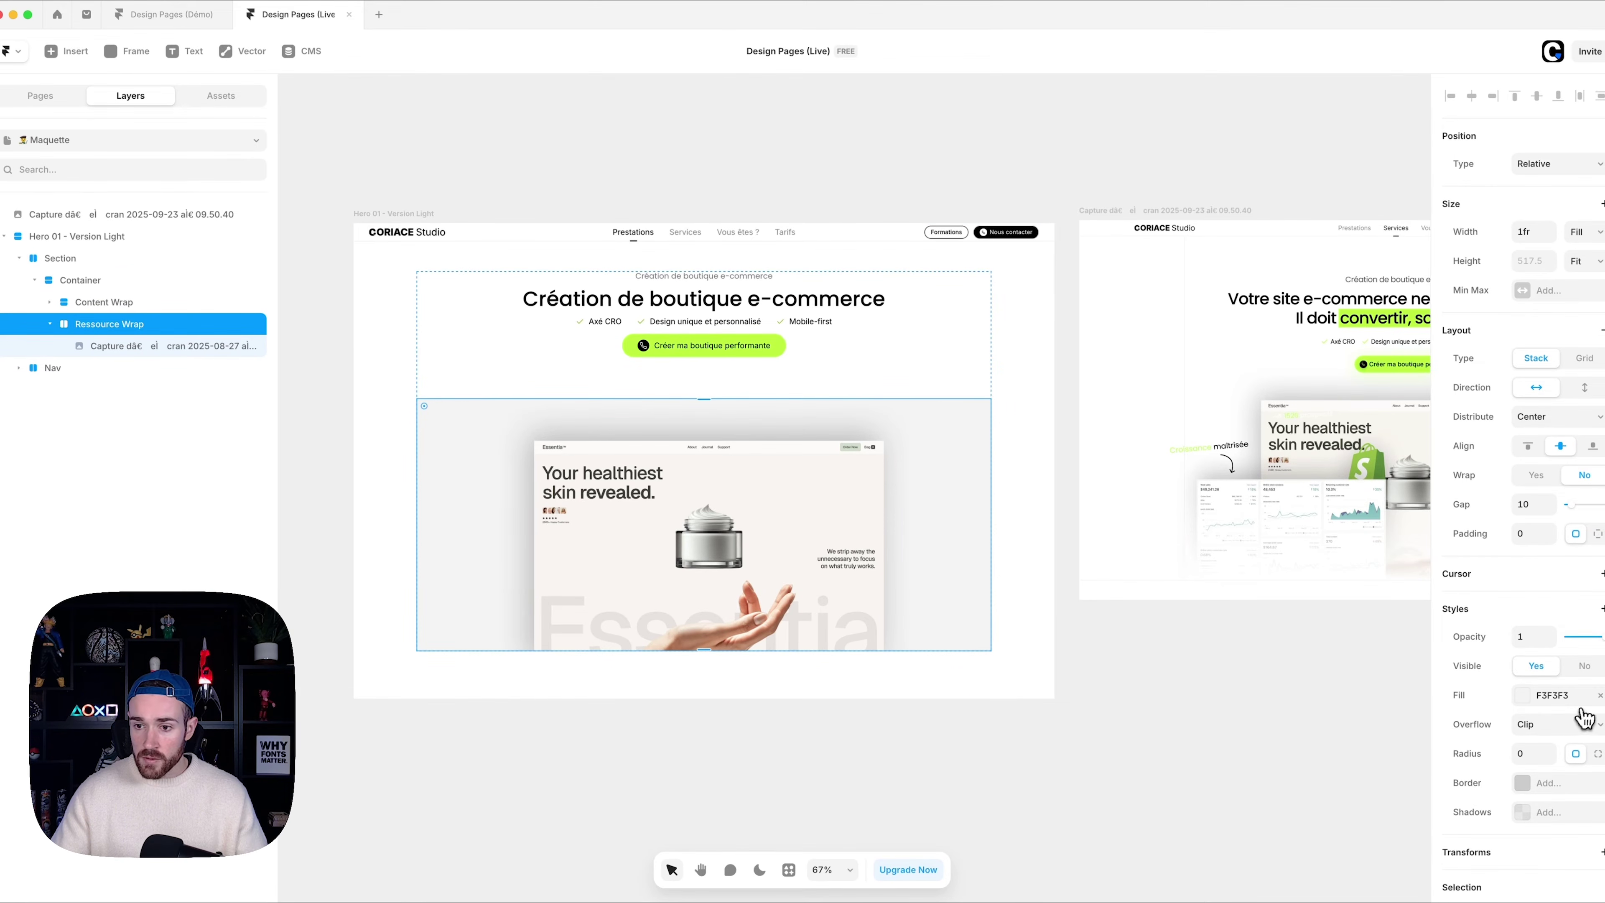
pyautogui.click(1599, 695)
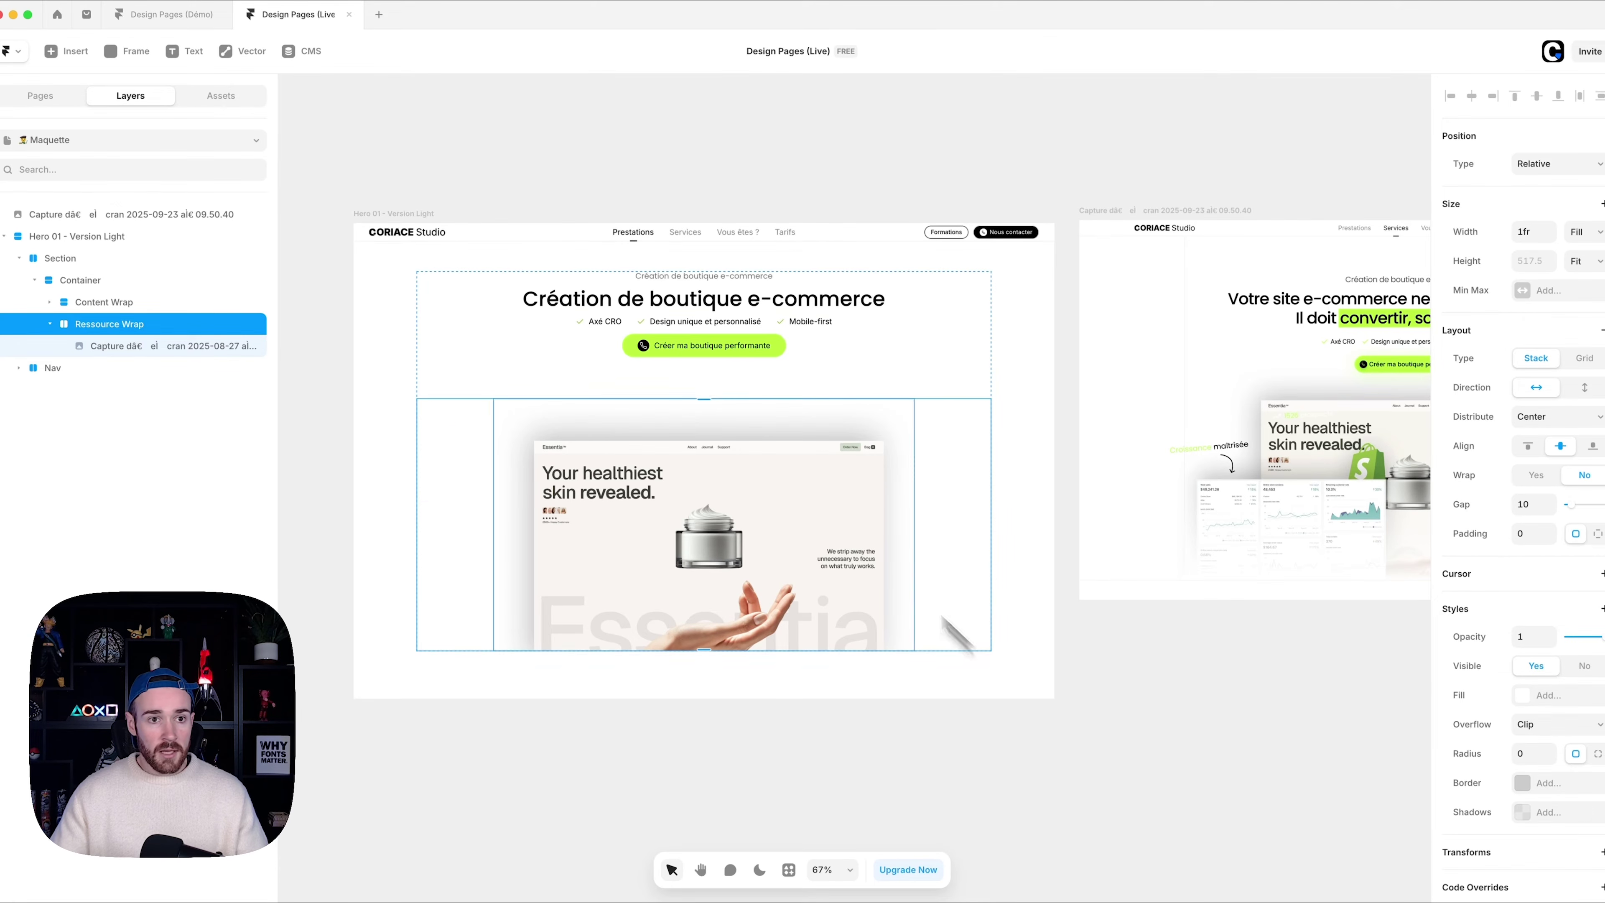
# - Copy image 892 from the Moodboard and paste it into the Ressource Wrap on the Maquette page
pyautogui.click(39, 96)
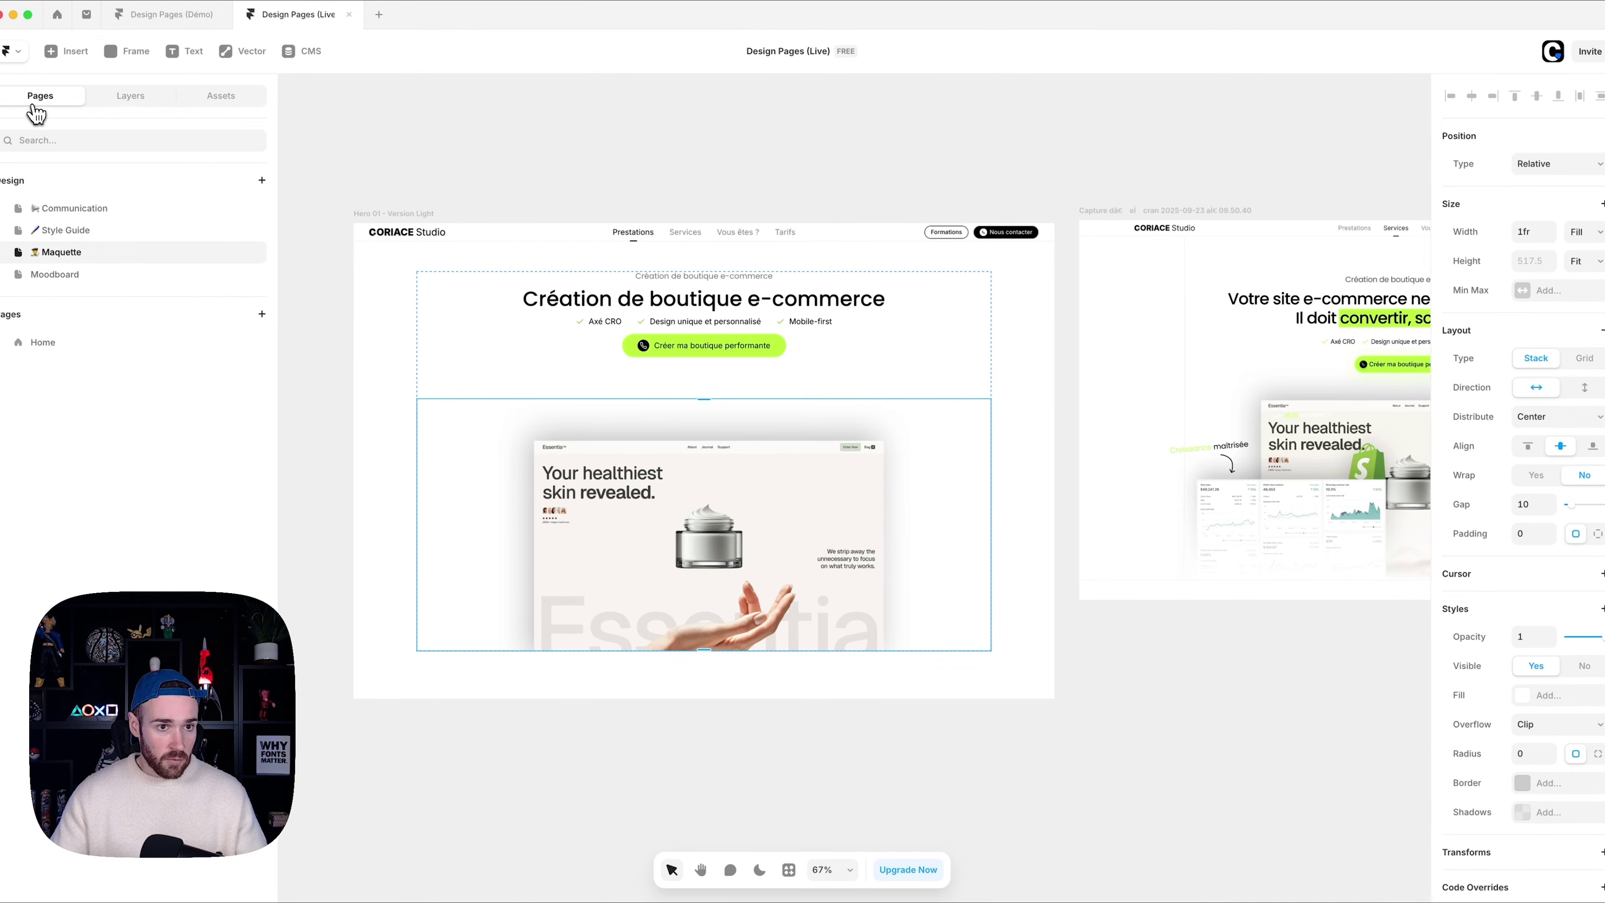
pyautogui.click(73, 278)
pyautogui.click(854, 457)
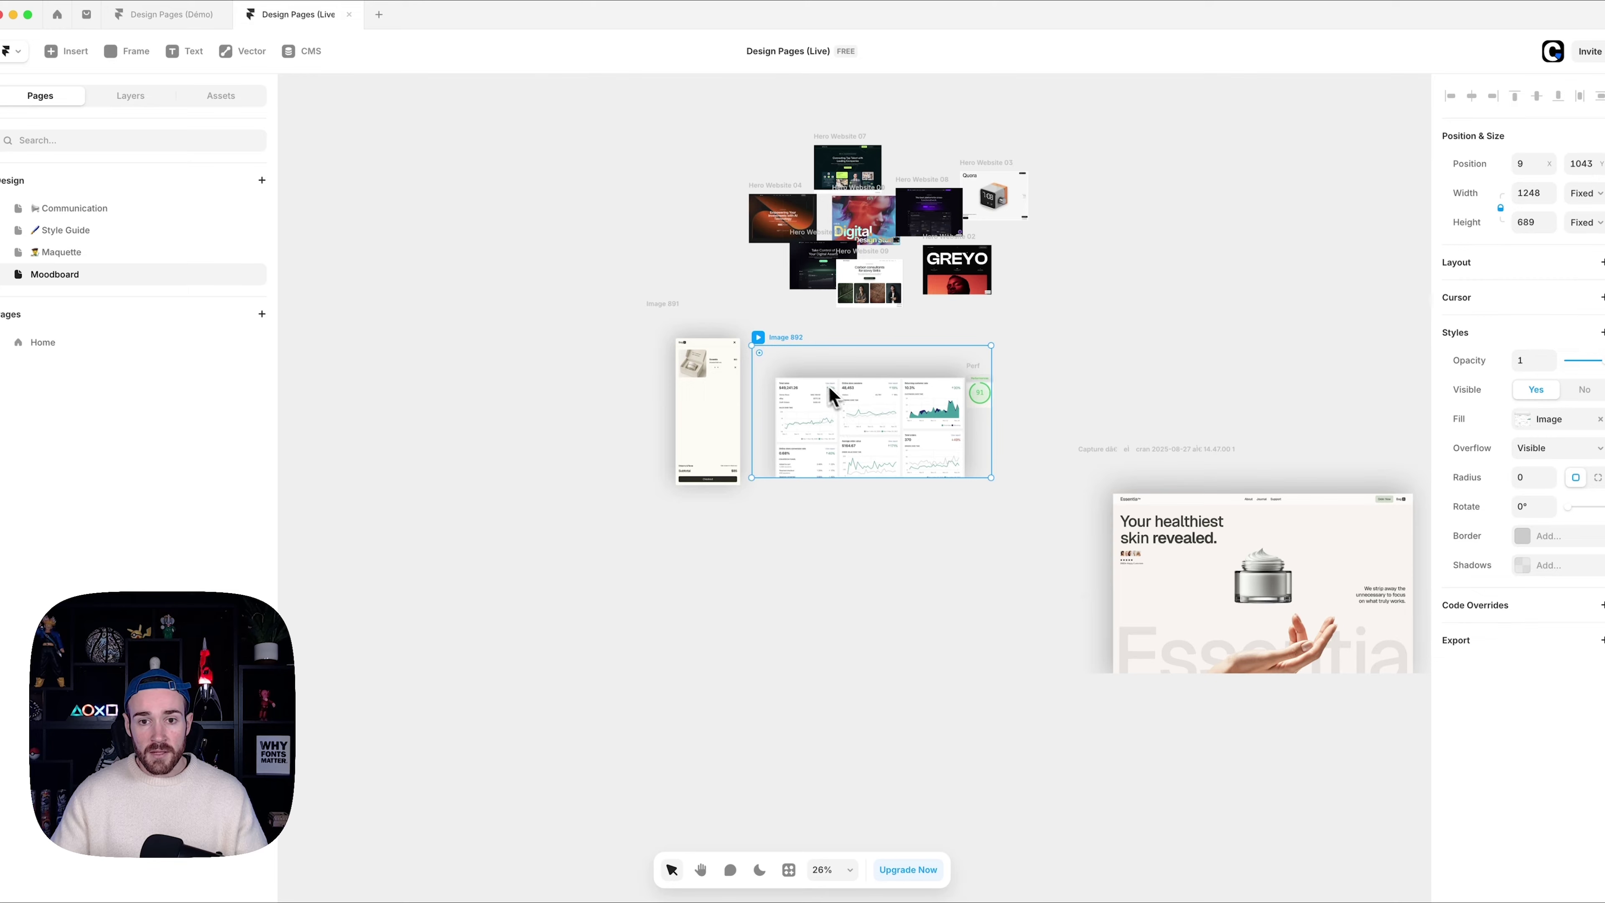
pyautogui.click(131, 99)
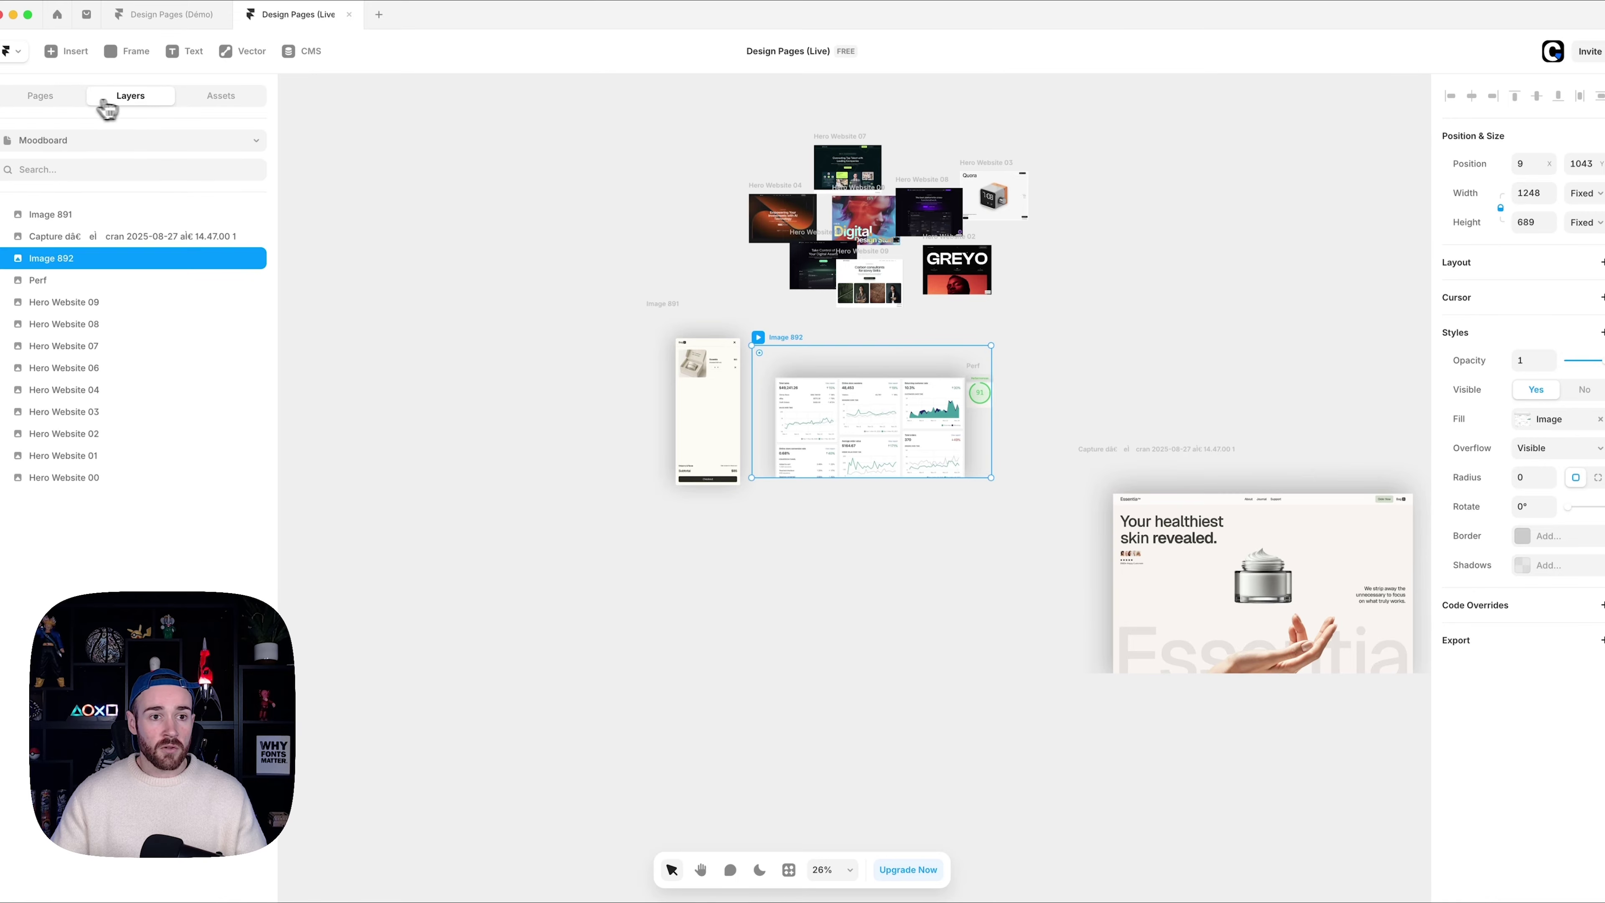
pyautogui.click(83, 99)
pyautogui.click(60, 252)
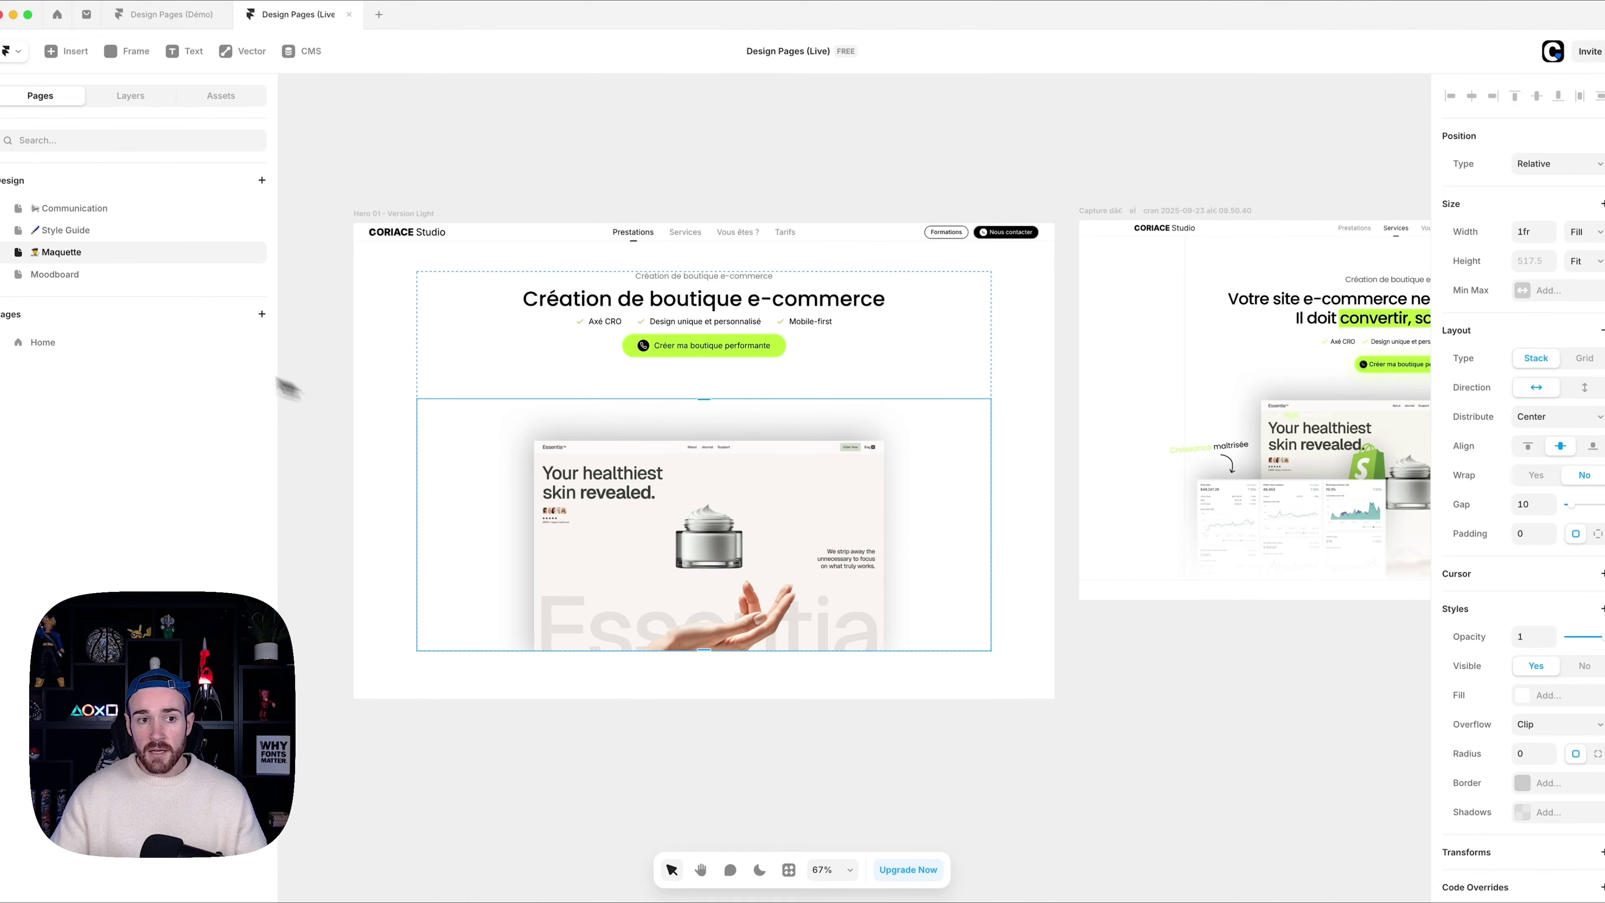
pyautogui.click(130, 95)
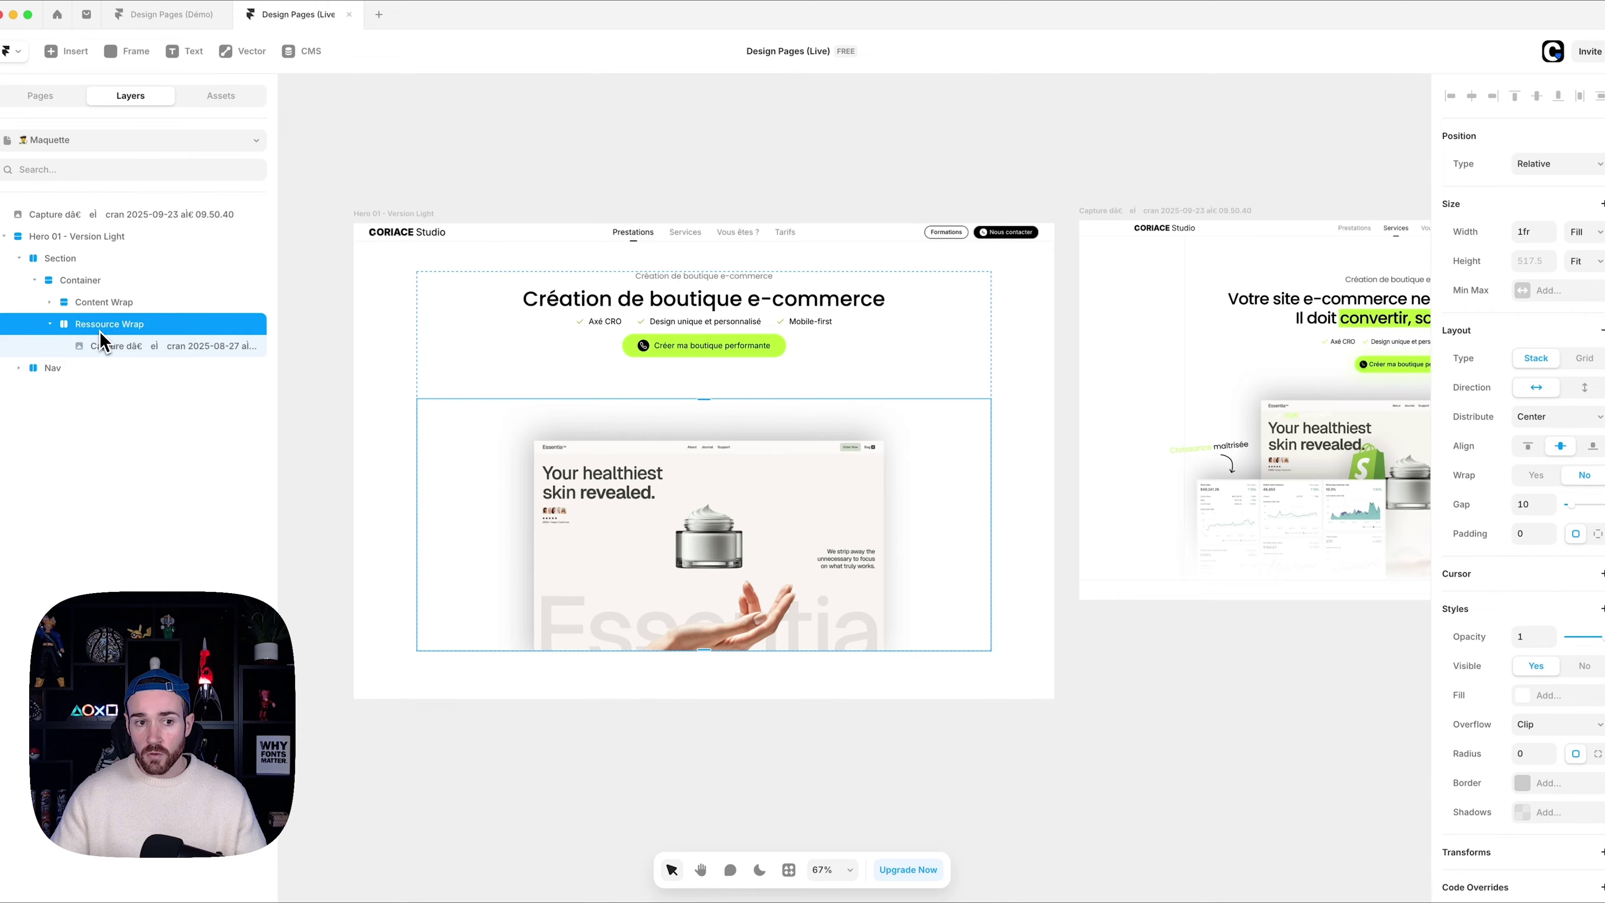
pyautogui.press('super+v')
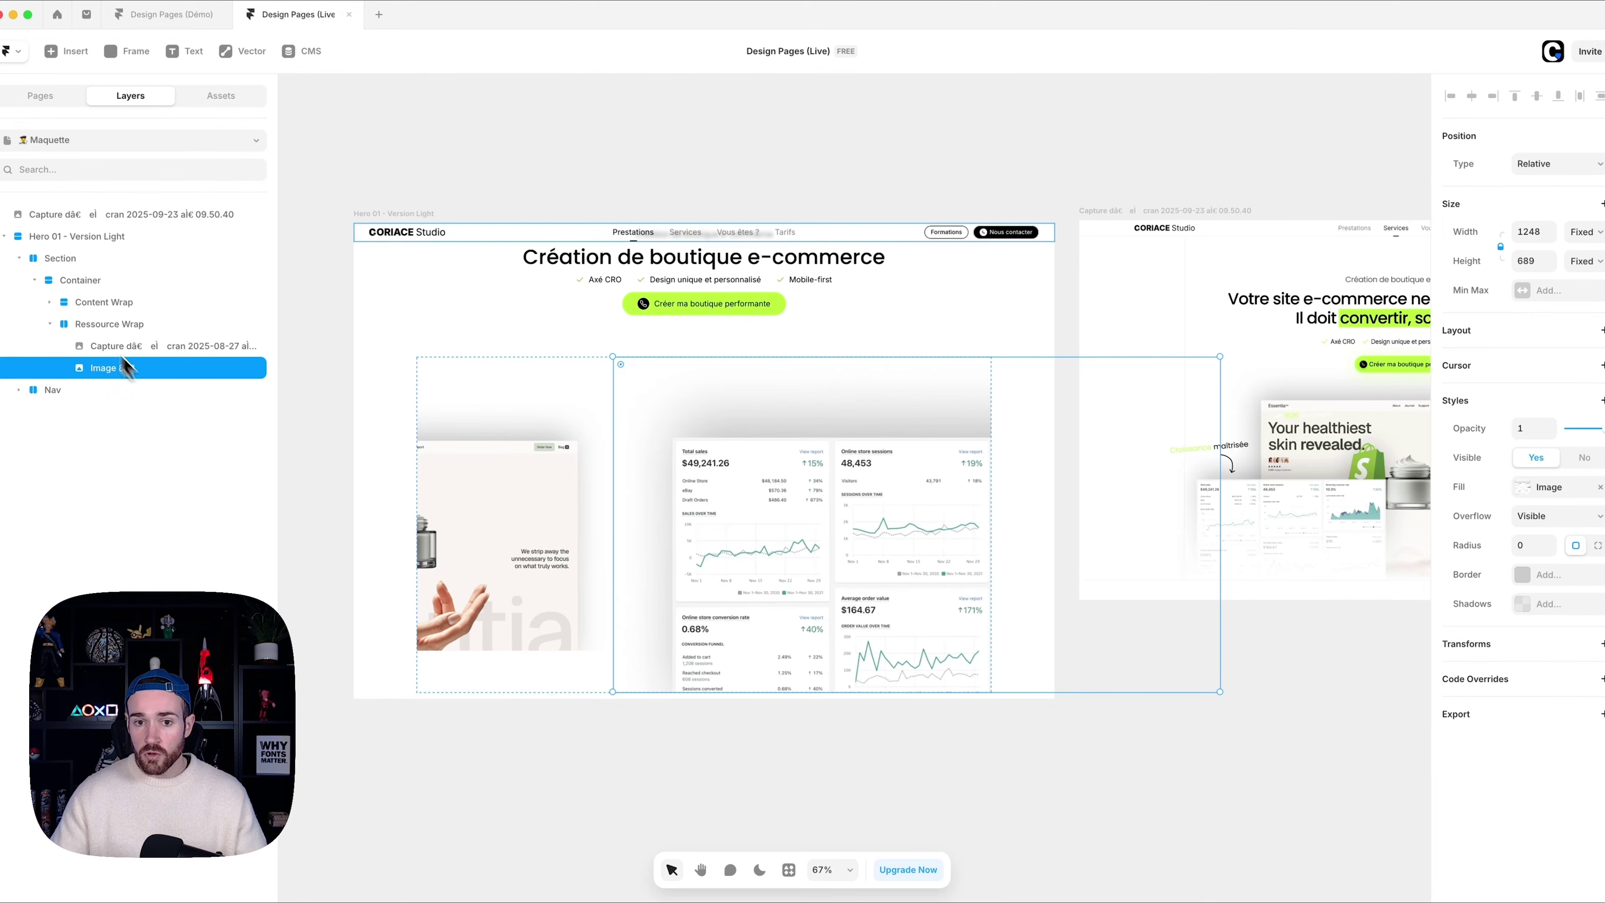
# - Make image 892 absolutely positioned and scale it to about 668 by 369 over the lower-left part of the Essentia capture
pyautogui.click(1569, 170)
pyautogui.click(1549, 151)
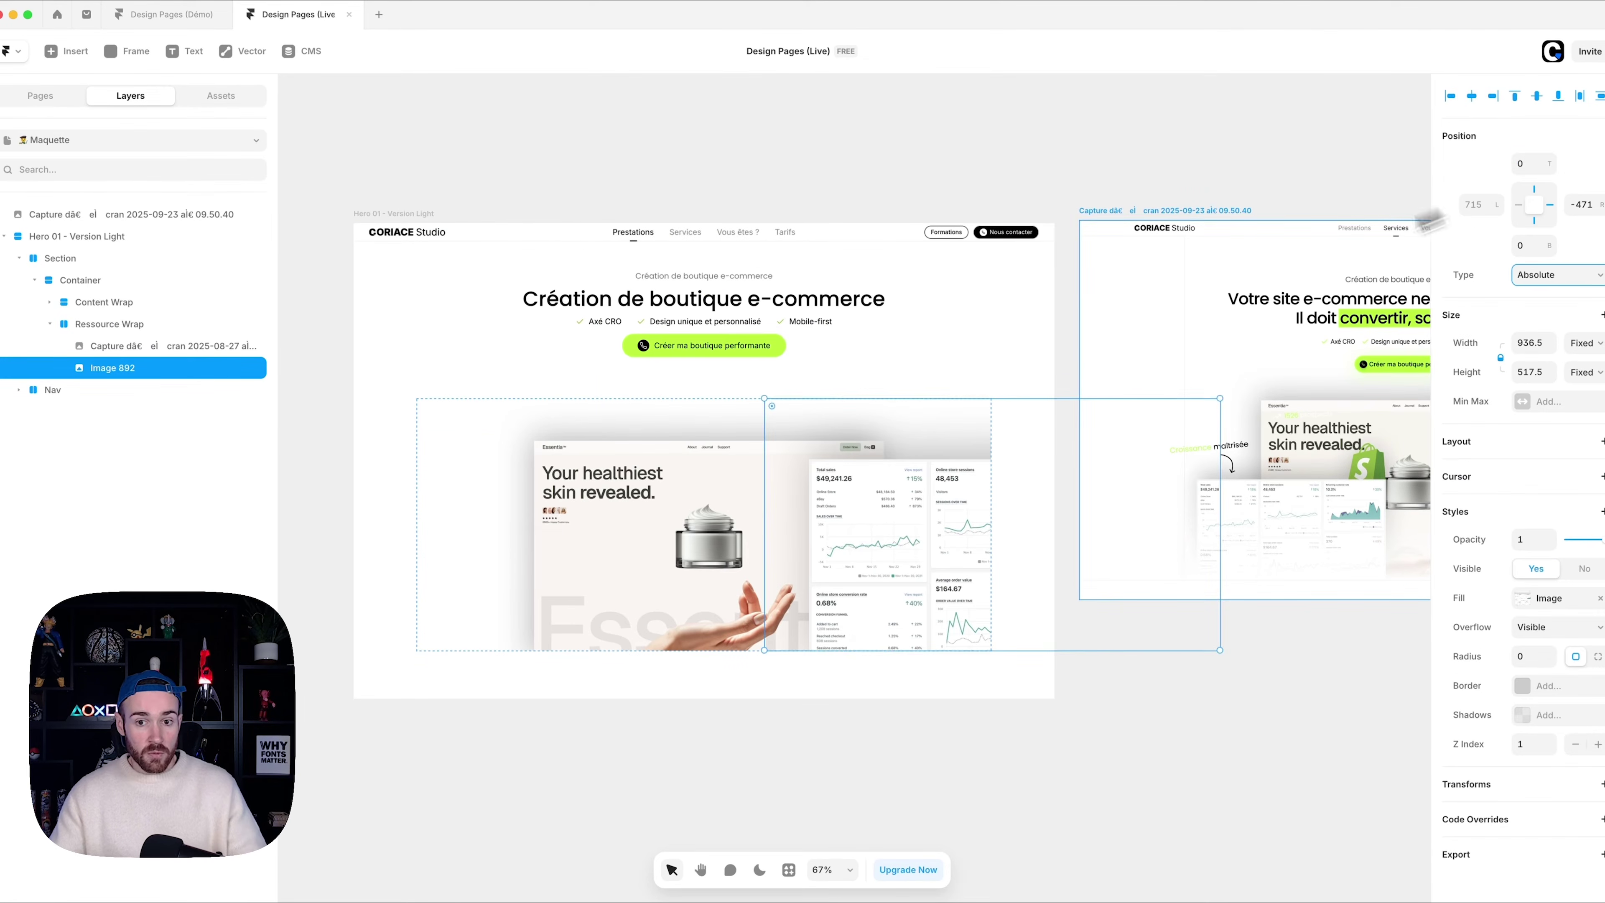
pyautogui.moveTo(1205, 402); pyautogui.dragTo(1045, 495)
pyautogui.click(1451, 97)
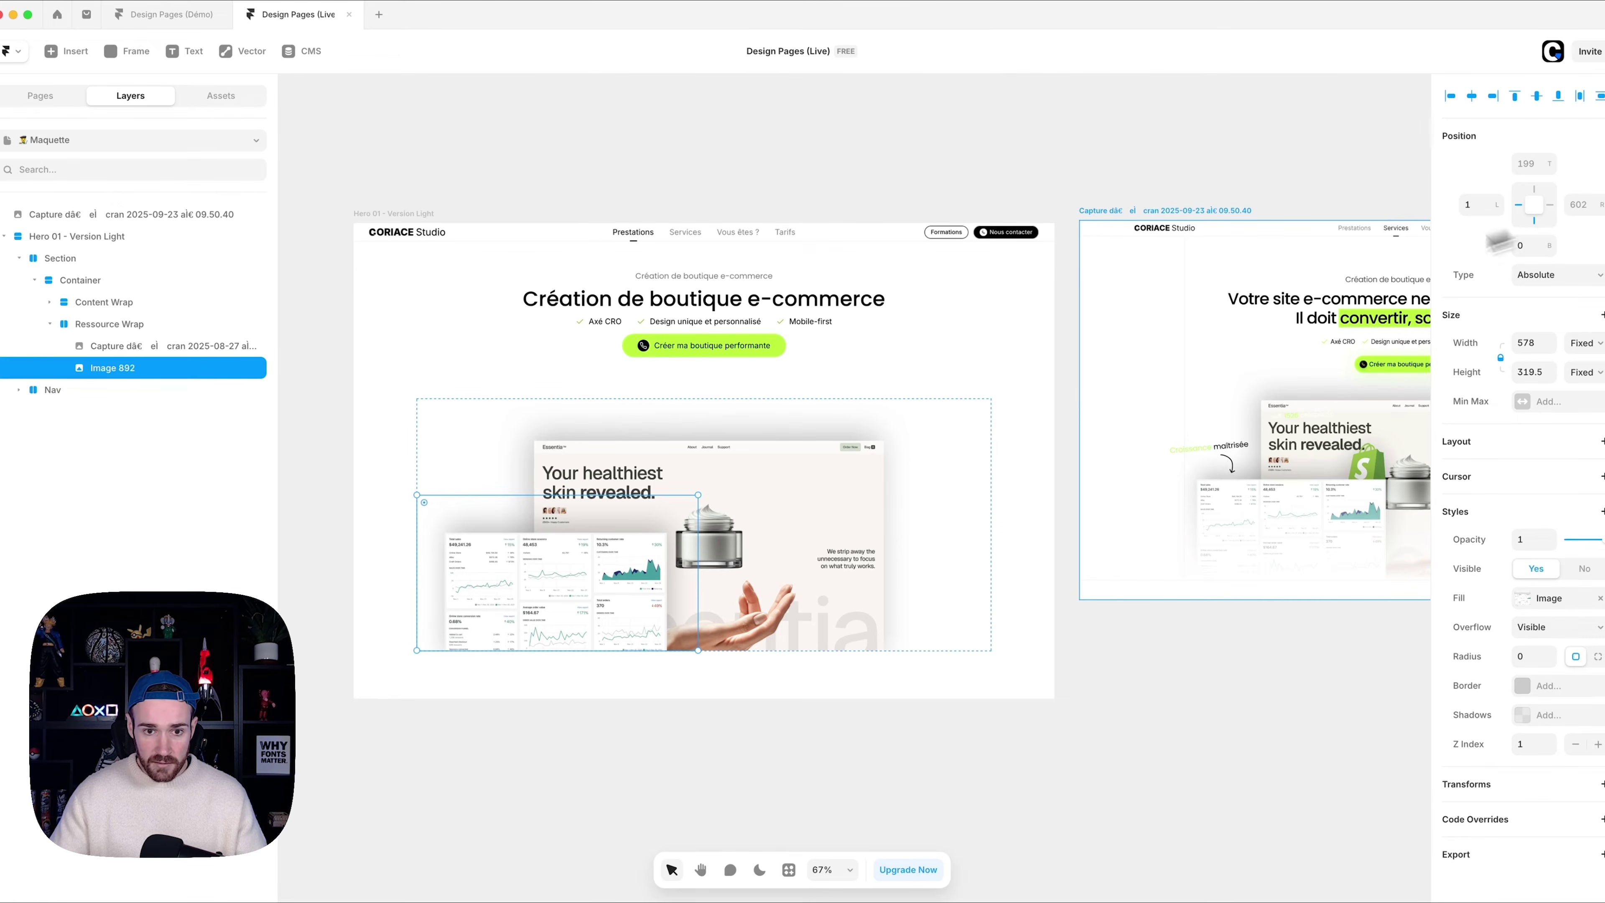
pyautogui.moveTo(630, 495); pyautogui.dragTo(622, 471)
pyautogui.moveTo(536, 541); pyautogui.dragTo(560, 566)
# - Set the overflow of both the Ressource Wrap and the Container to Visible
pyautogui.click(473, 425)
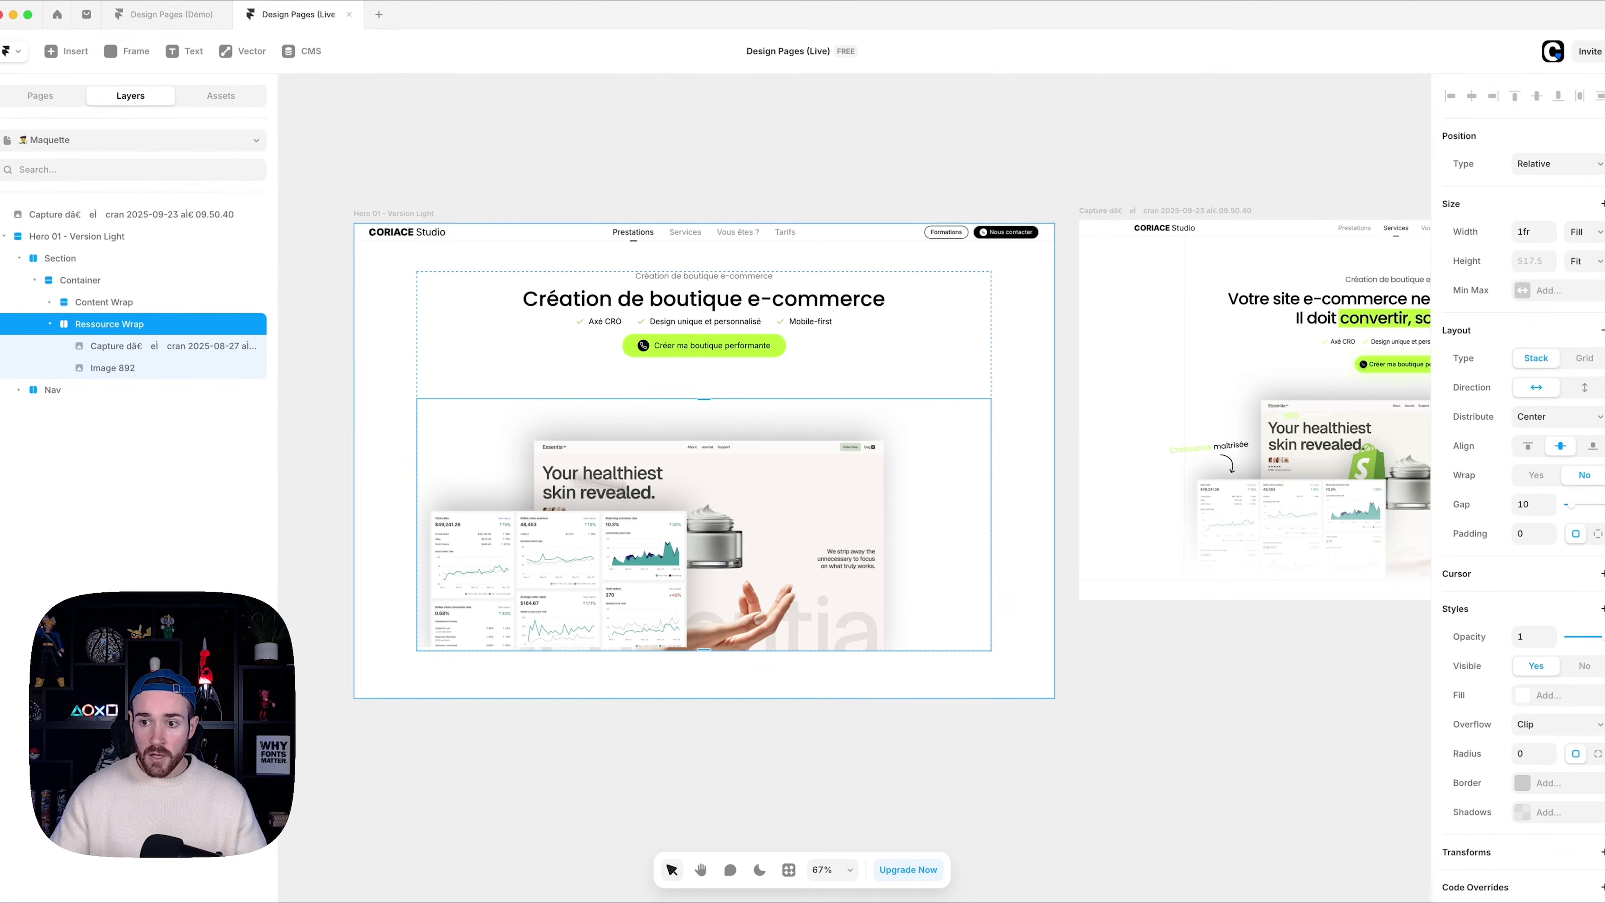
pyautogui.scroll(-1, 1510, 629)
pyautogui.click(1524, 682)
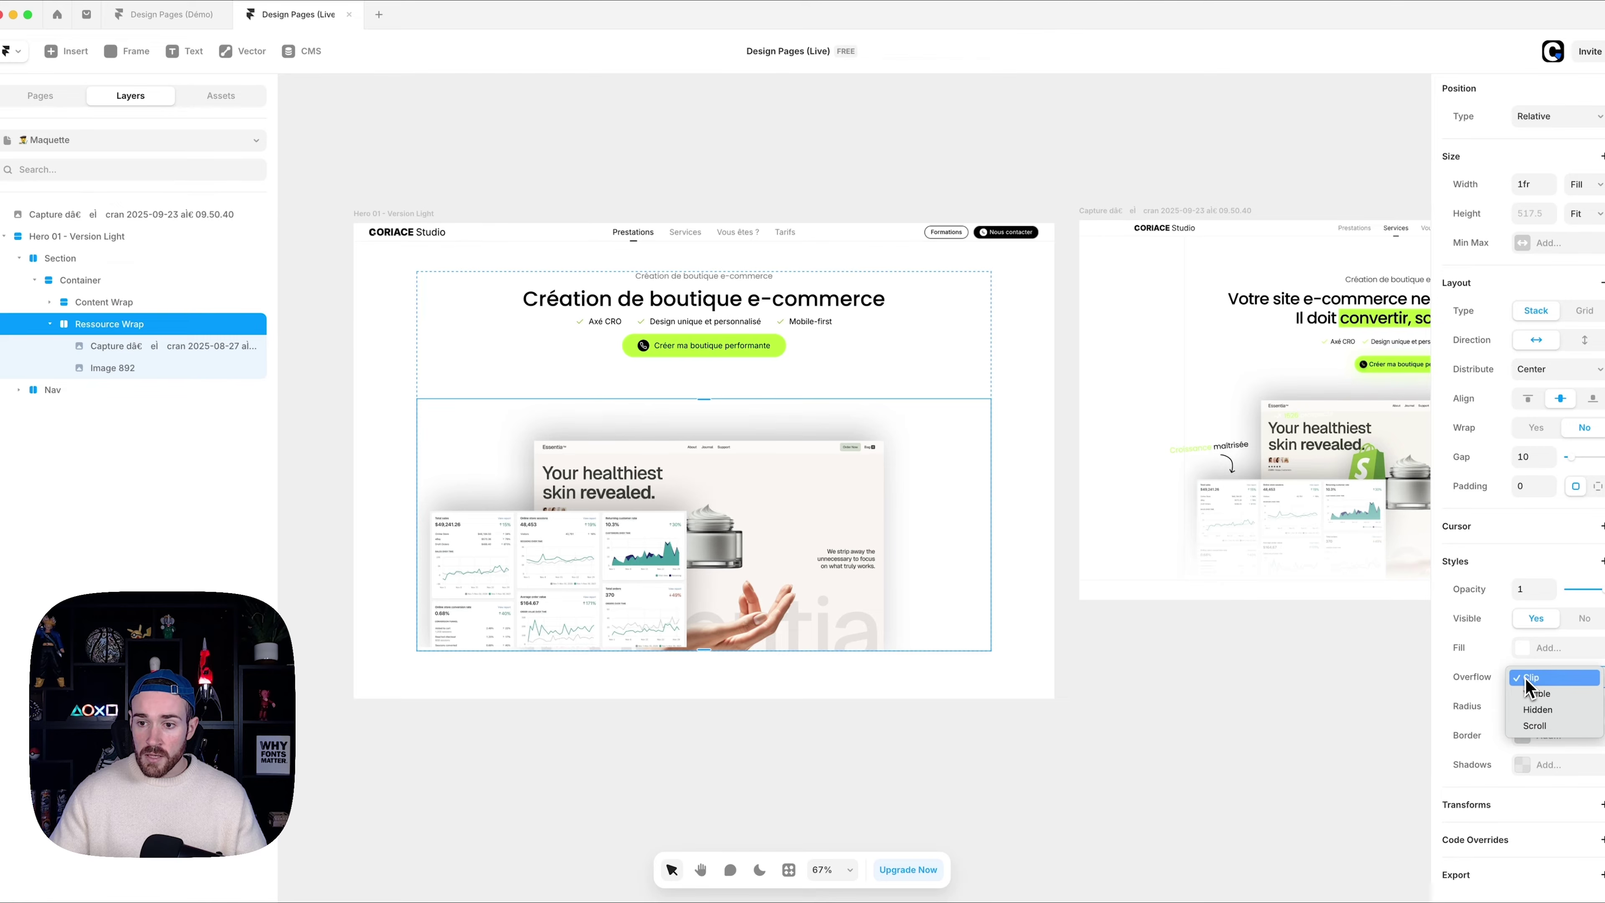
pyautogui.click(1532, 698)
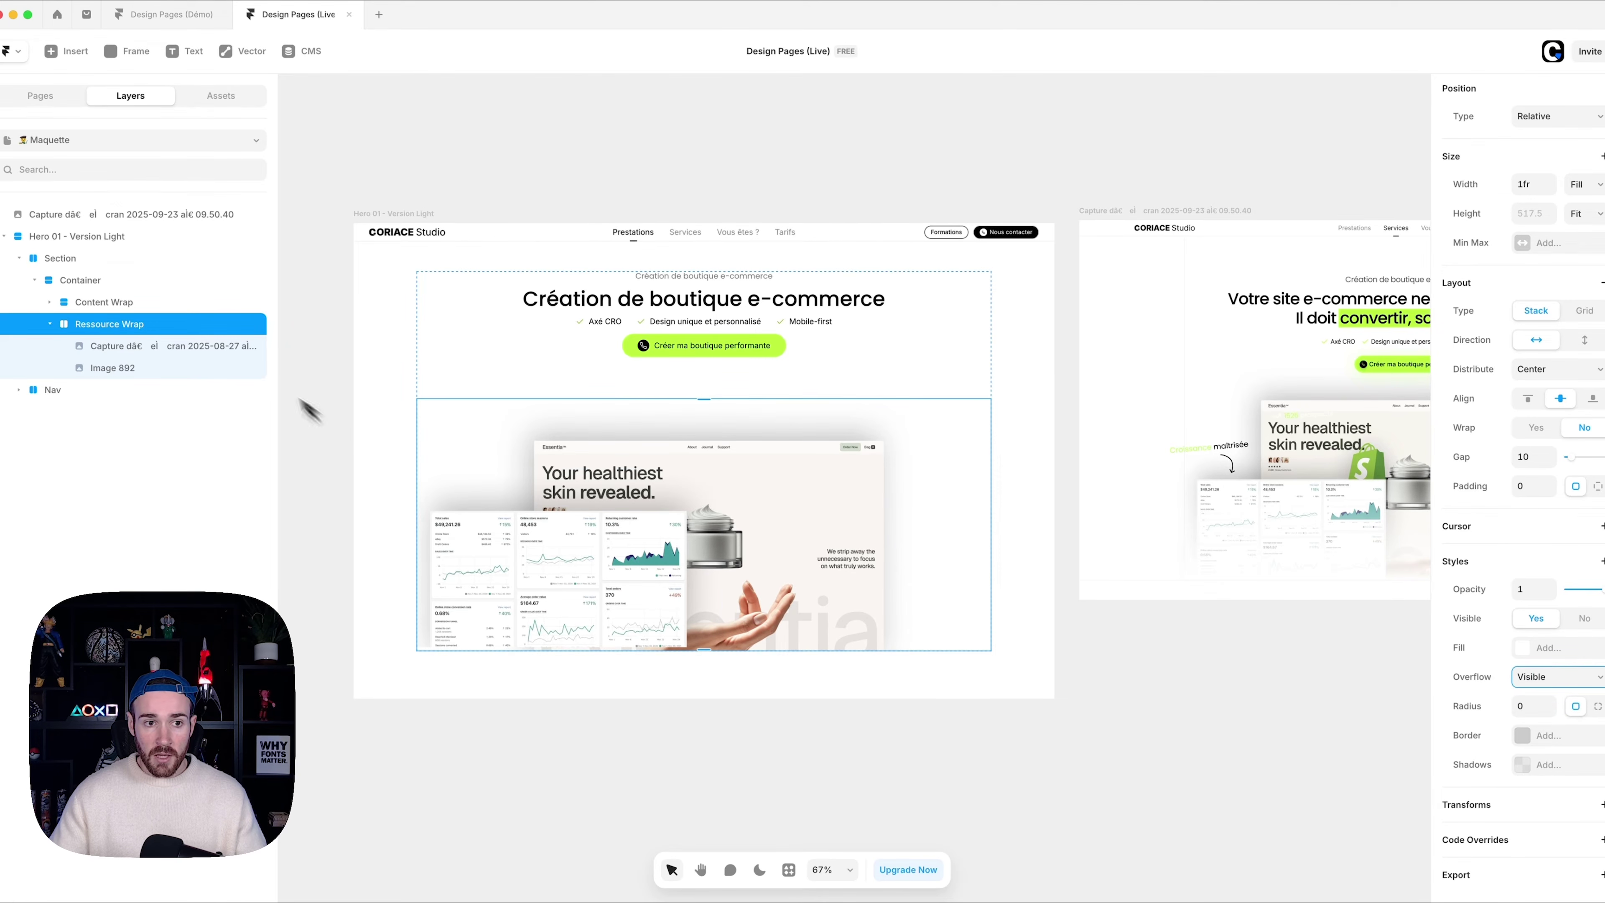
pyautogui.click(149, 303)
pyautogui.click(142, 283)
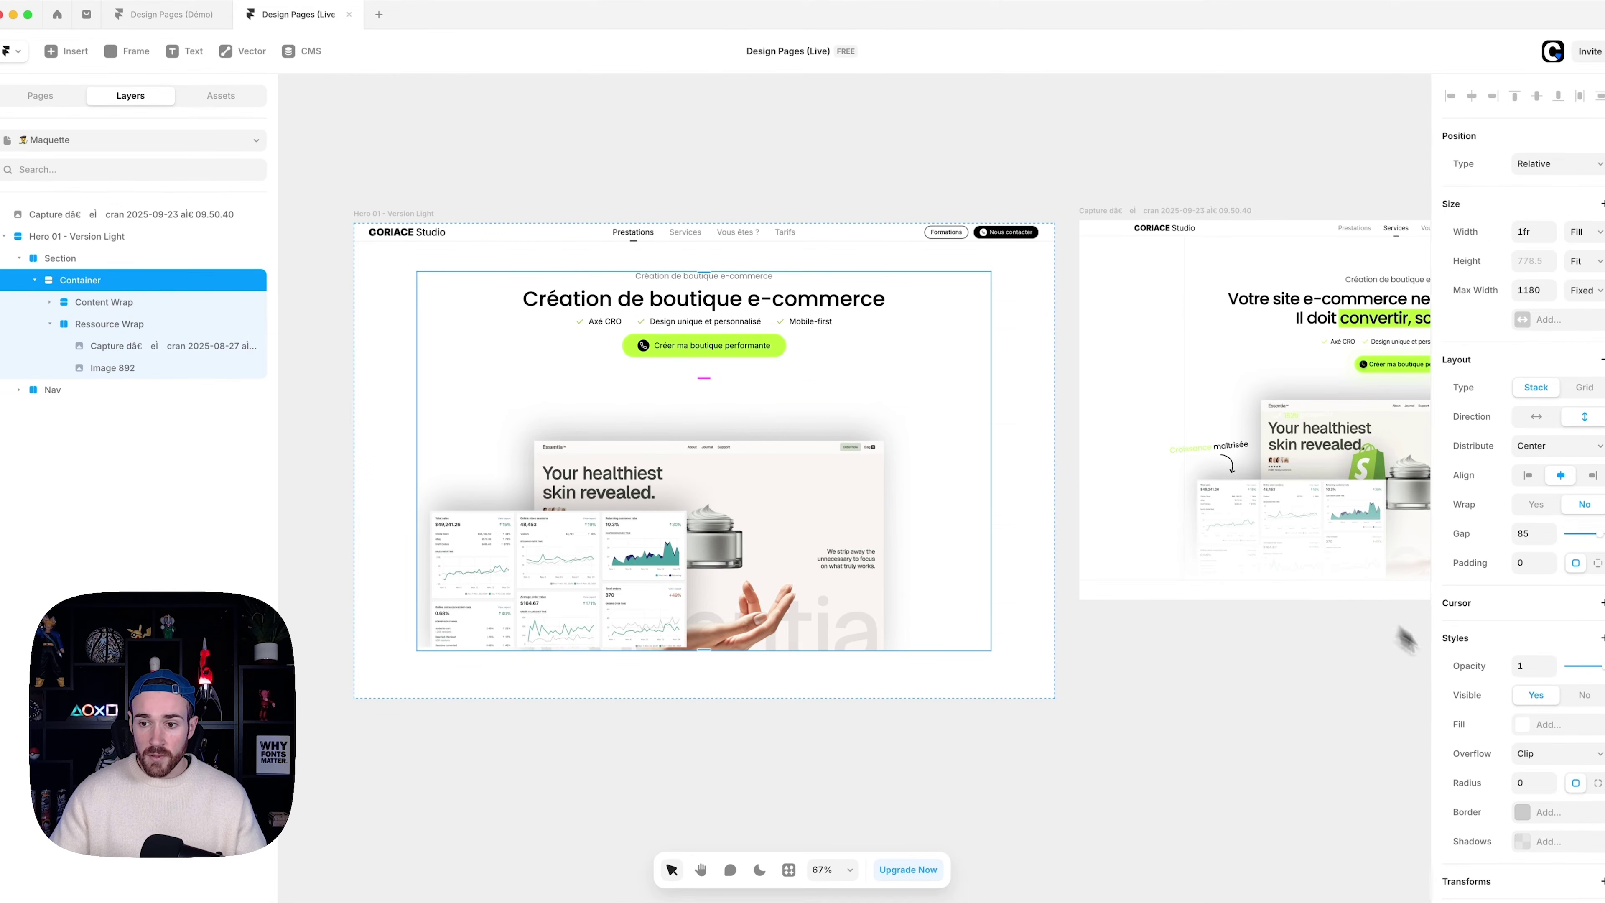
pyautogui.scroll(-1, 1447, 727)
pyautogui.click(1535, 733)
pyautogui.click(1536, 751)
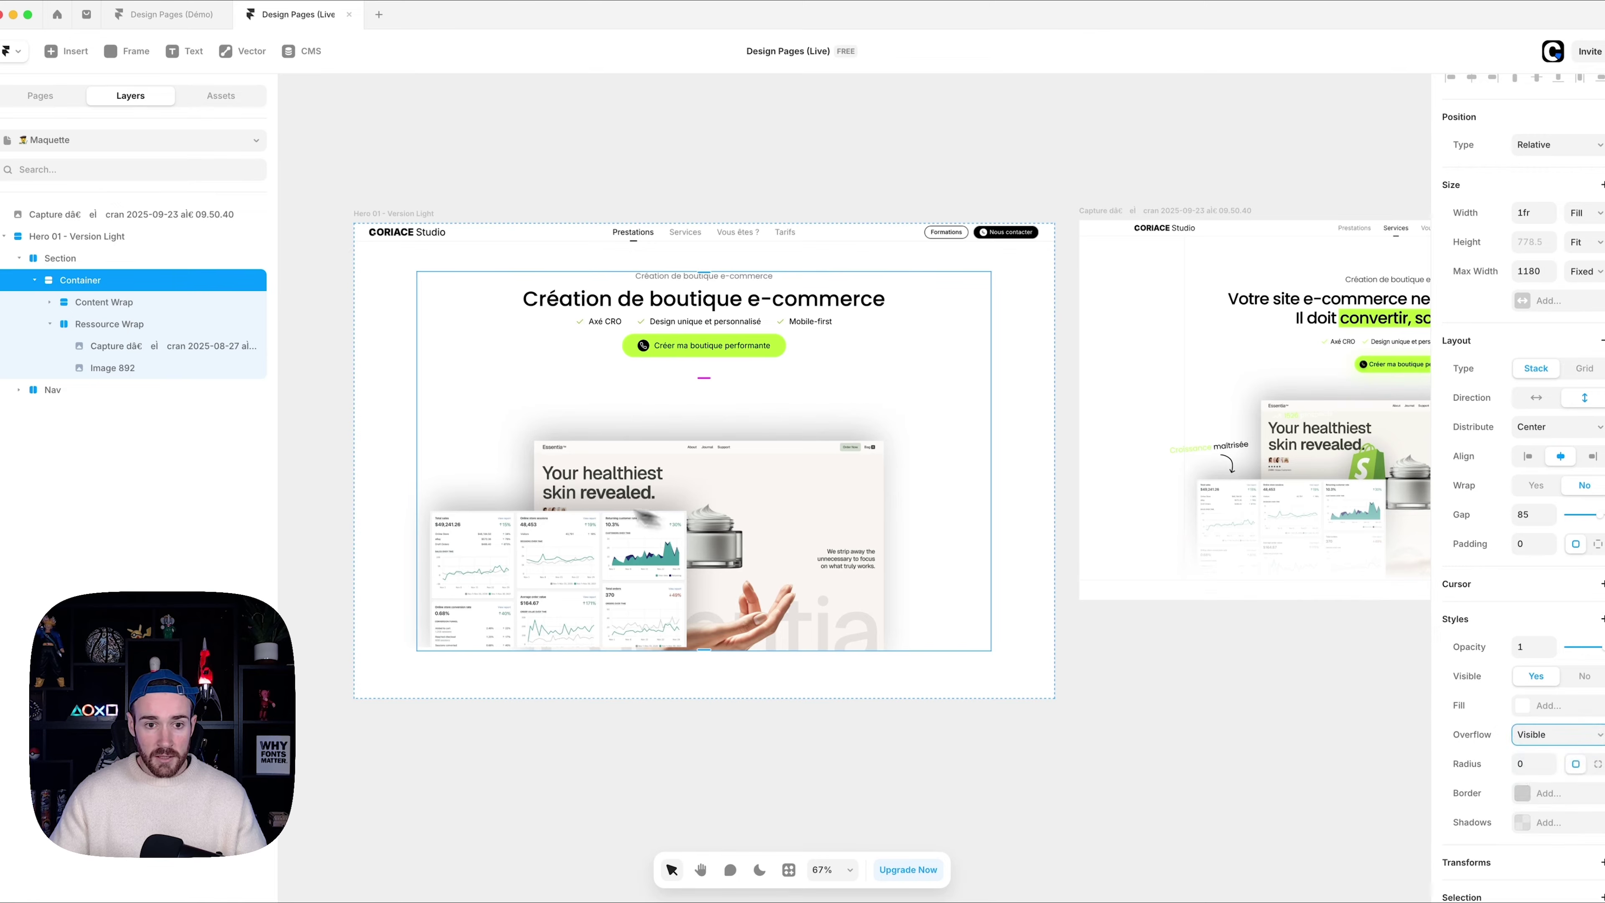
pyautogui.click(126, 259)
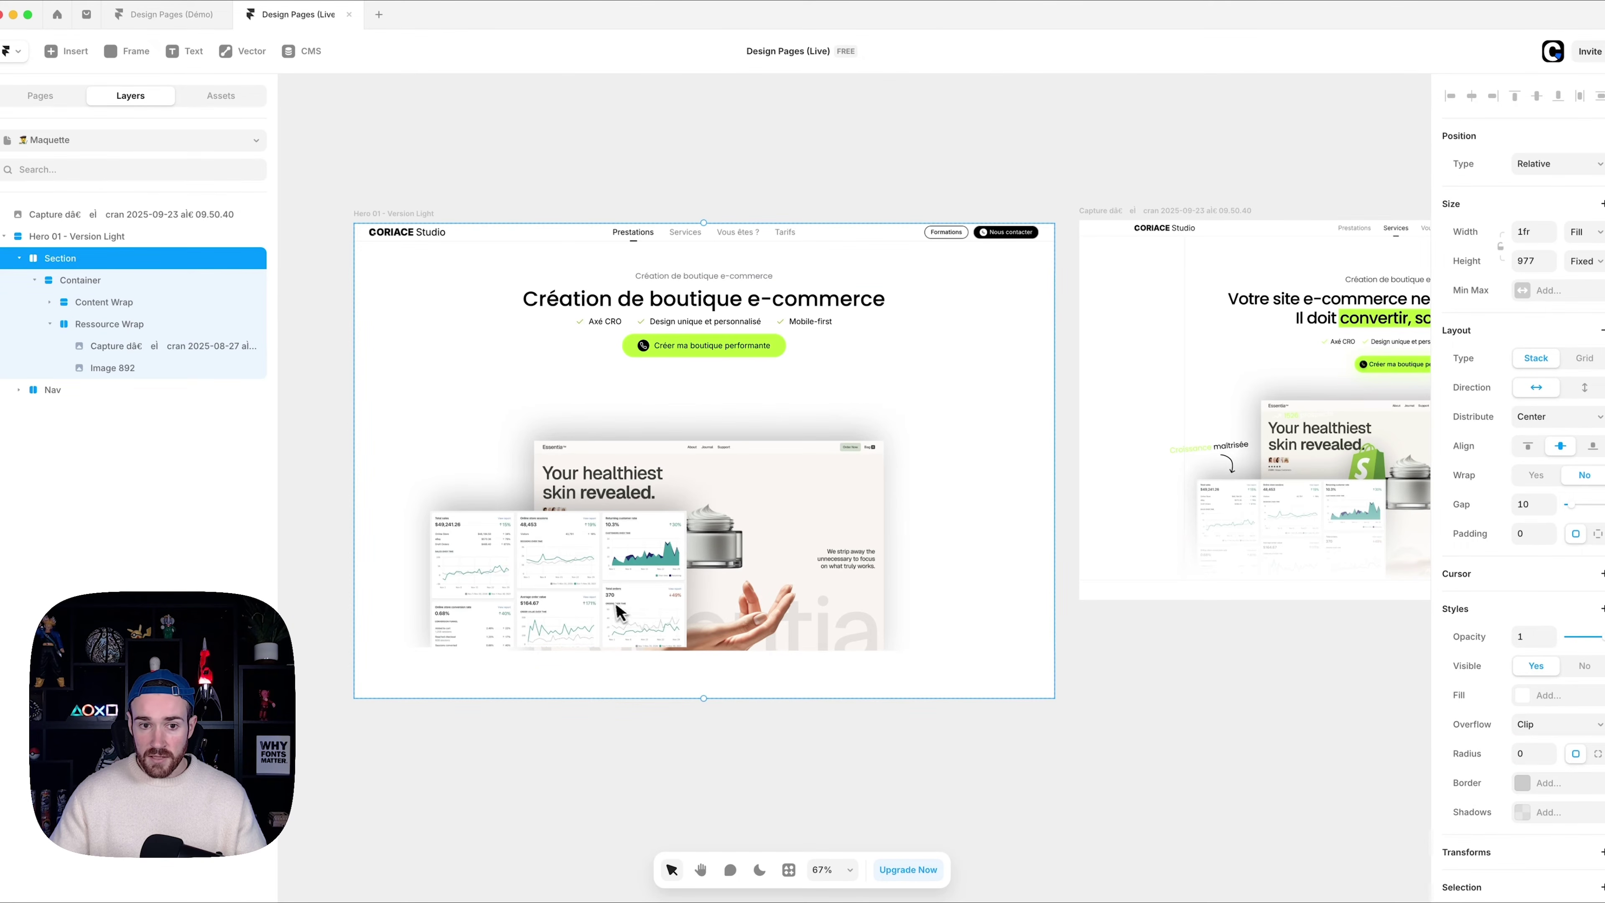
# - Move image 892 to a left offset of about -41 and a bottom offset of about -7 in the Ressource Wrap
pyautogui.click(579, 561)
pyautogui.click(558, 553)
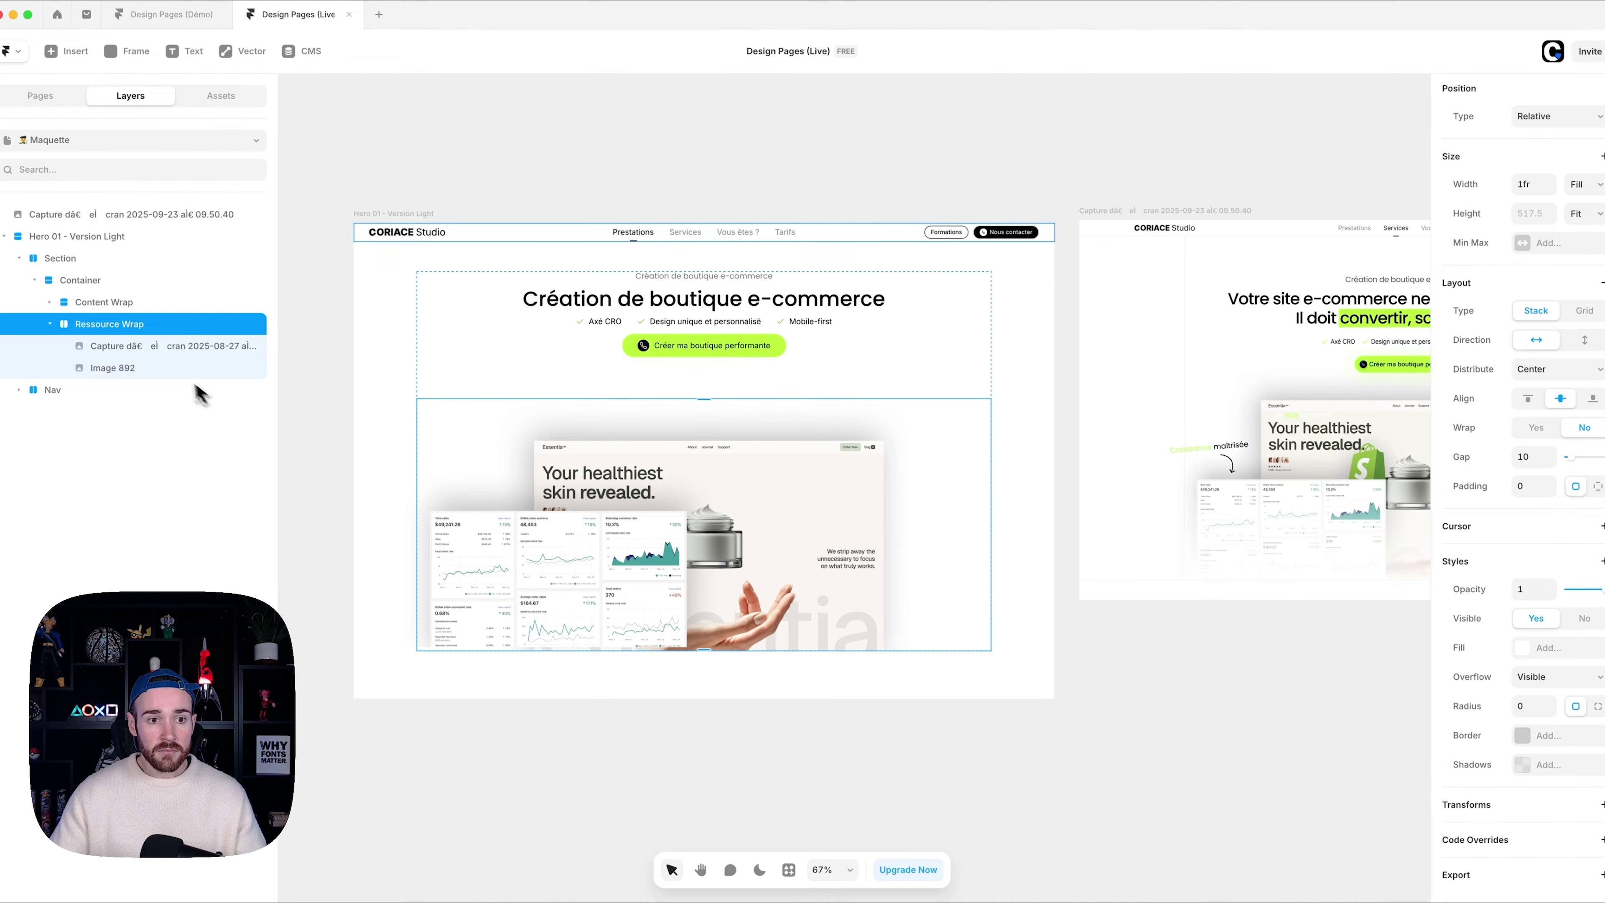
pyautogui.click(199, 368)
pyautogui.moveTo(565, 555); pyautogui.dragTo(616, 607)
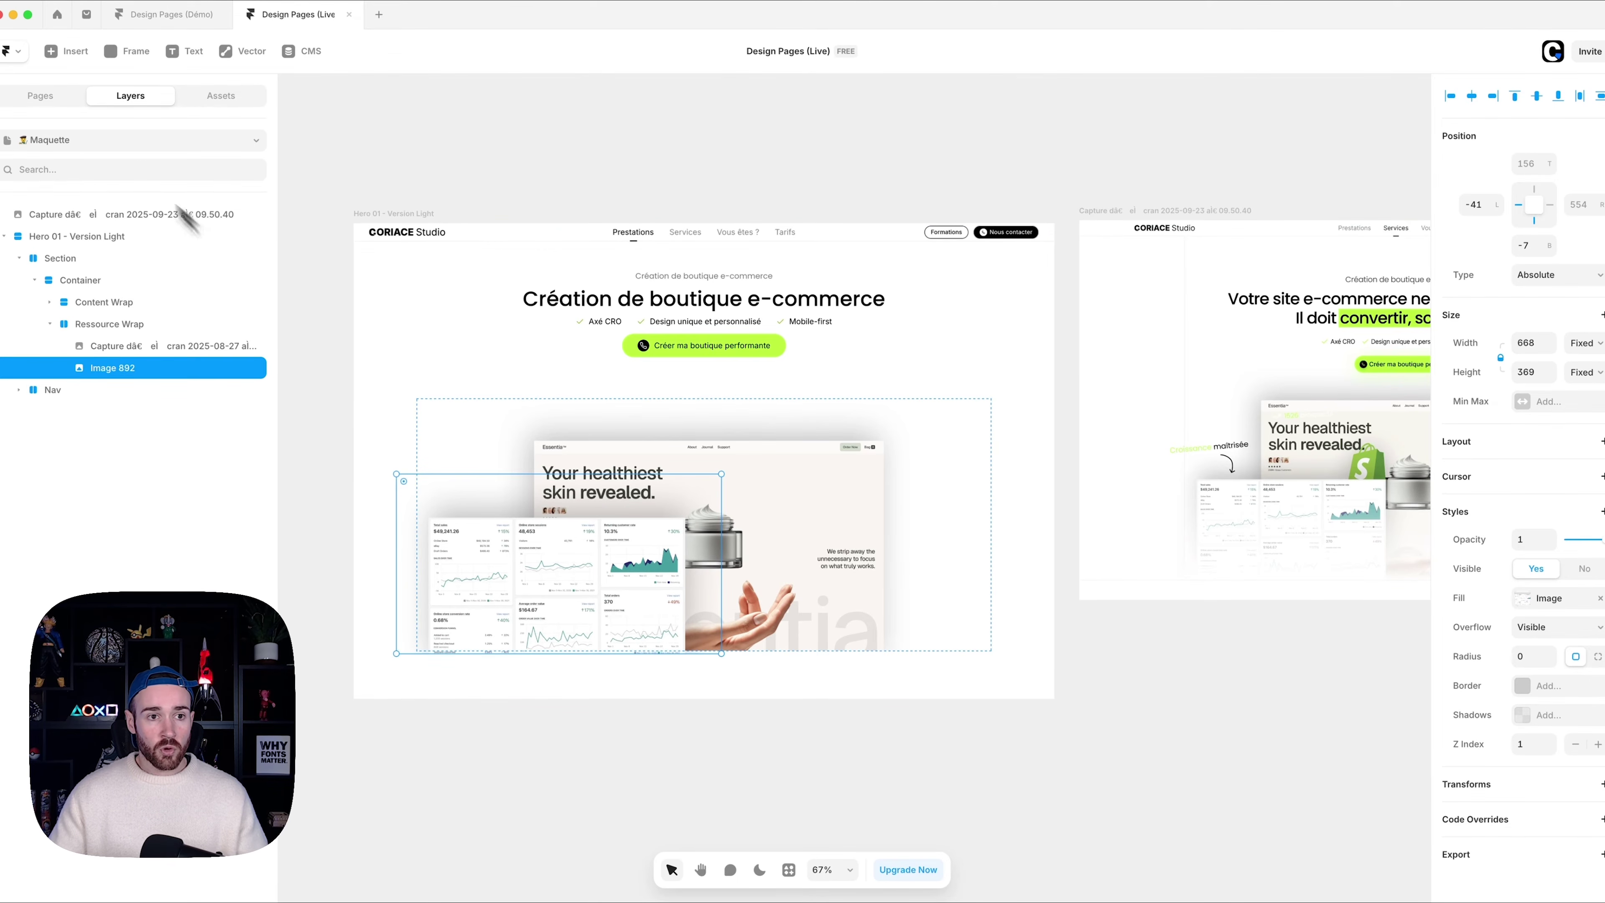
# - Copy image 891 from the Moodboard and paste it into the Ressource Wrap on the Maquette page
pyautogui.click(67, 96)
pyautogui.click(95, 276)
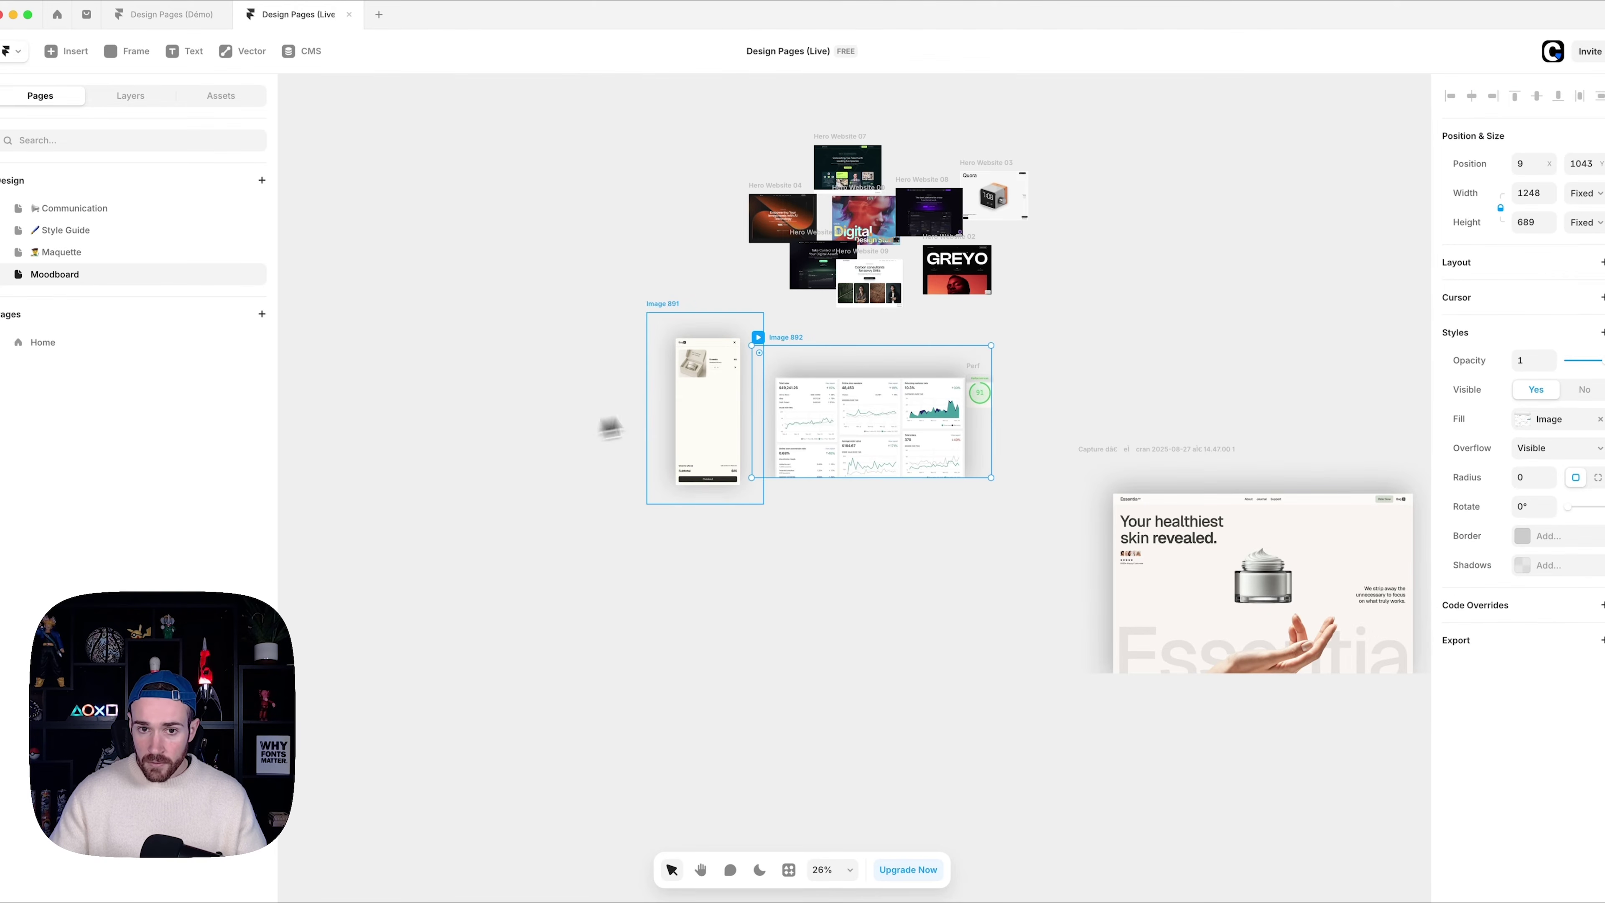
pyautogui.click(700, 407)
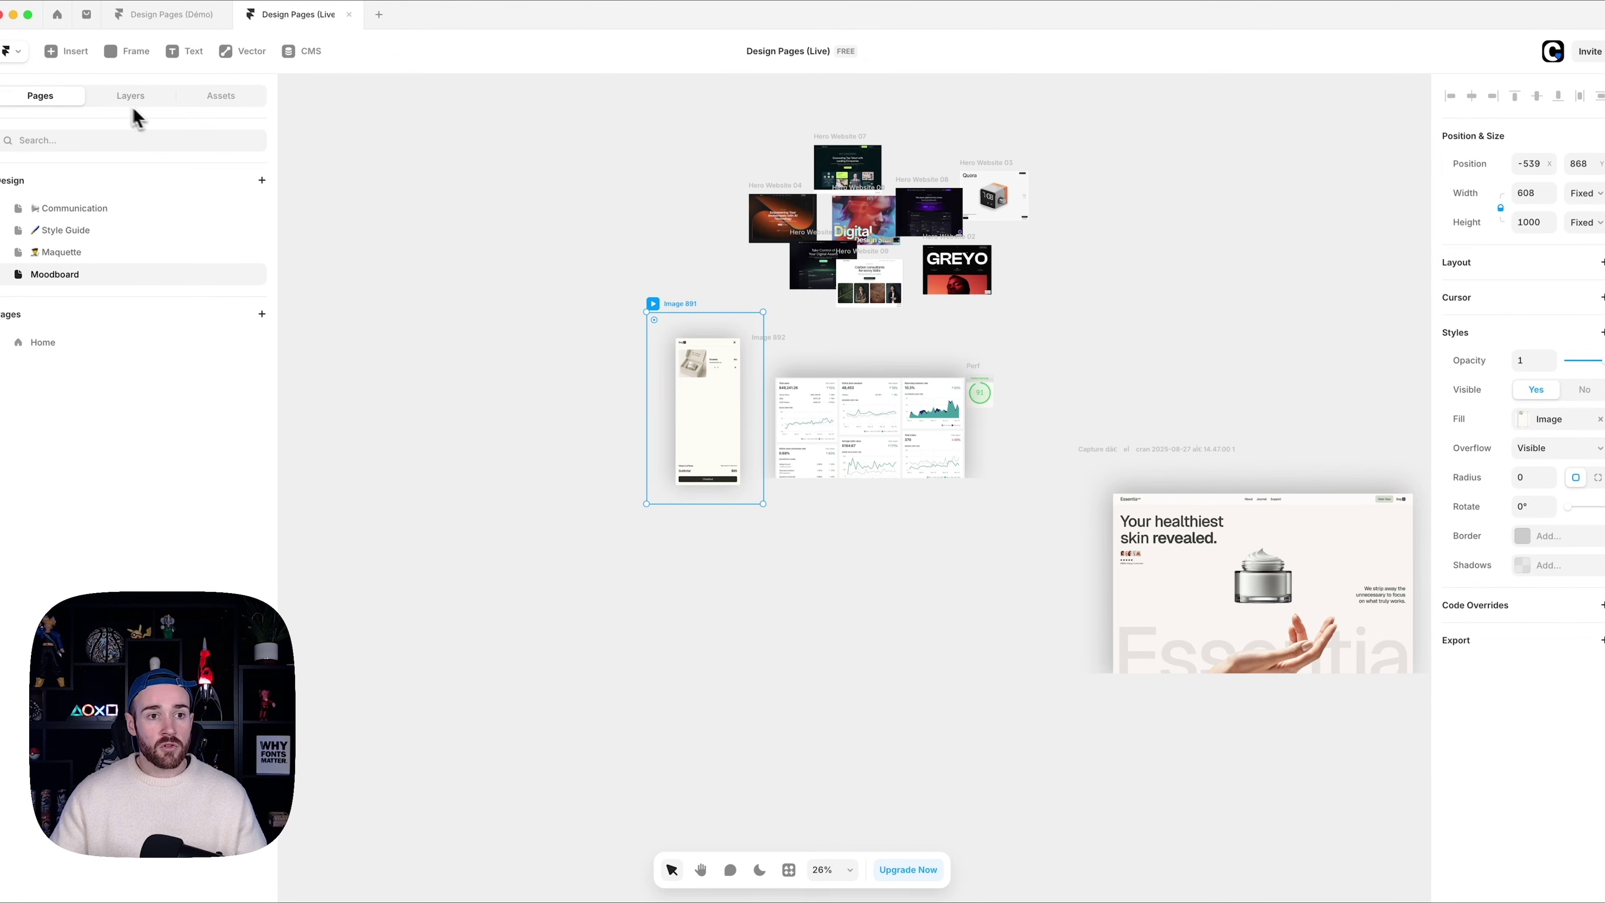
pyautogui.click(63, 251)
pyautogui.click(130, 96)
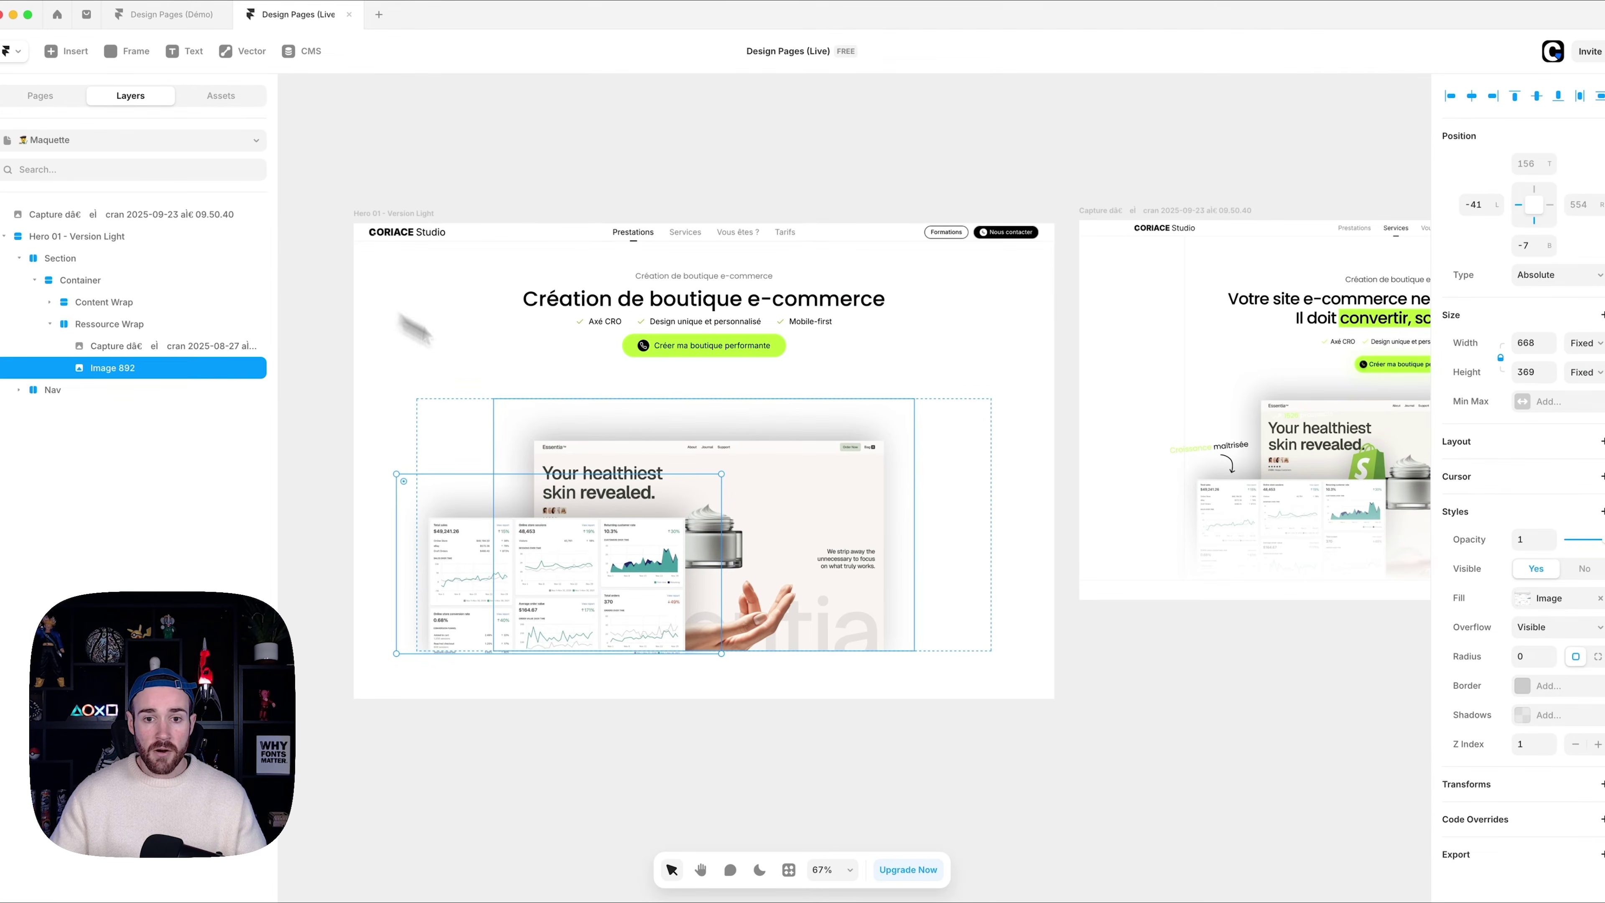
pyautogui.click(126, 325)
pyautogui.press('cmd+v')
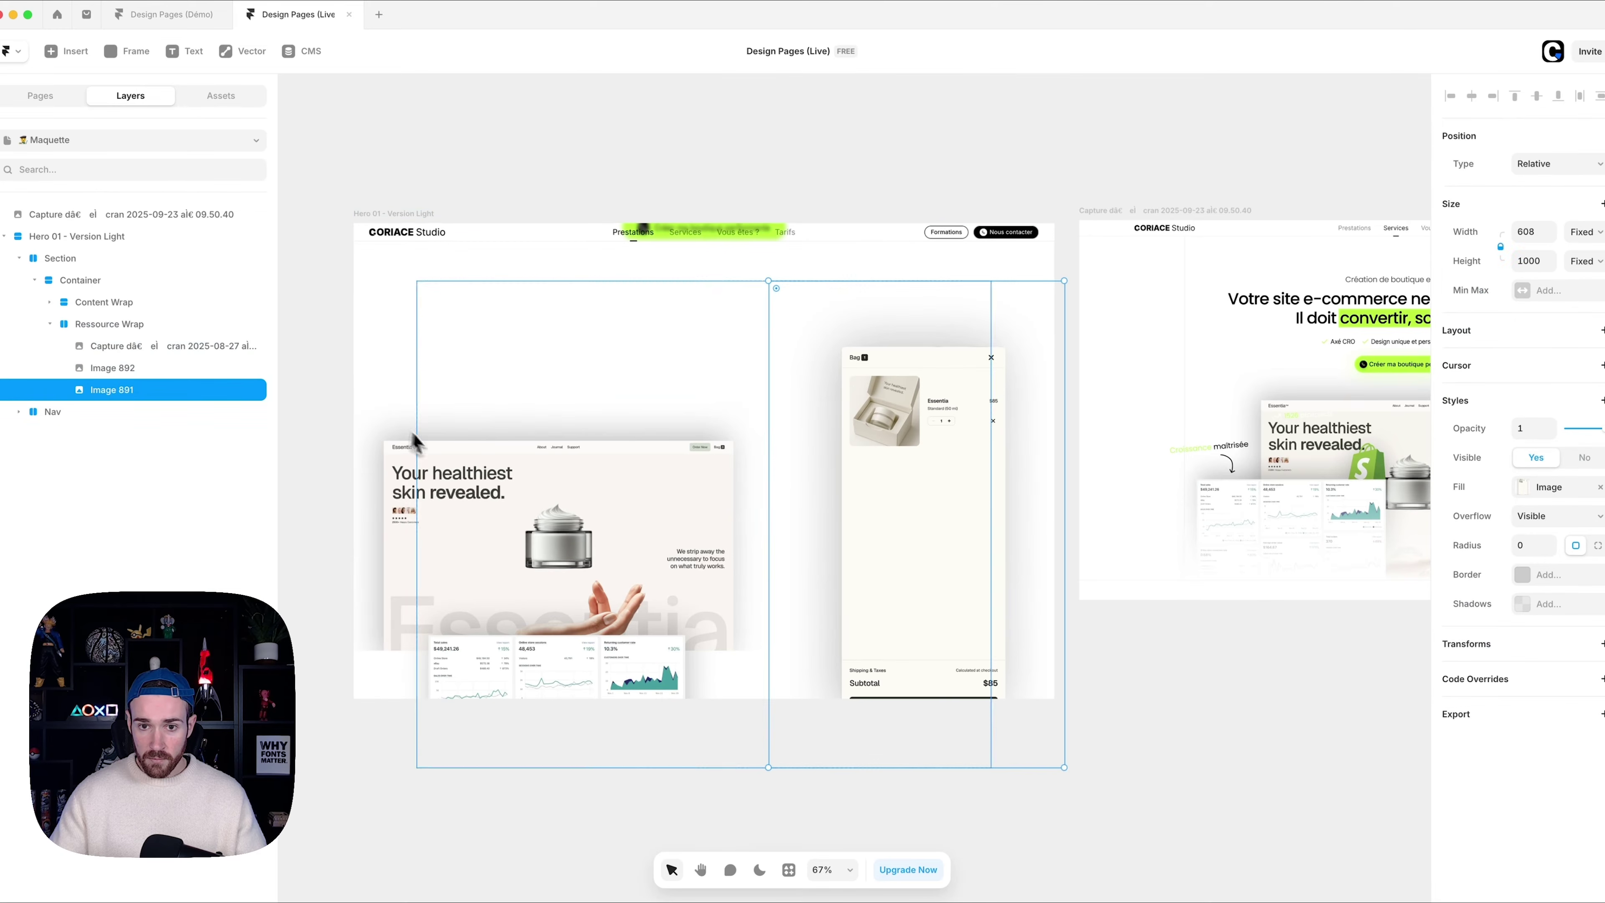
# - Make image 891 absolutely positioned, shrink it to about 238 by 391, and place it over the Essentia capture's right side
pyautogui.click(1551, 164)
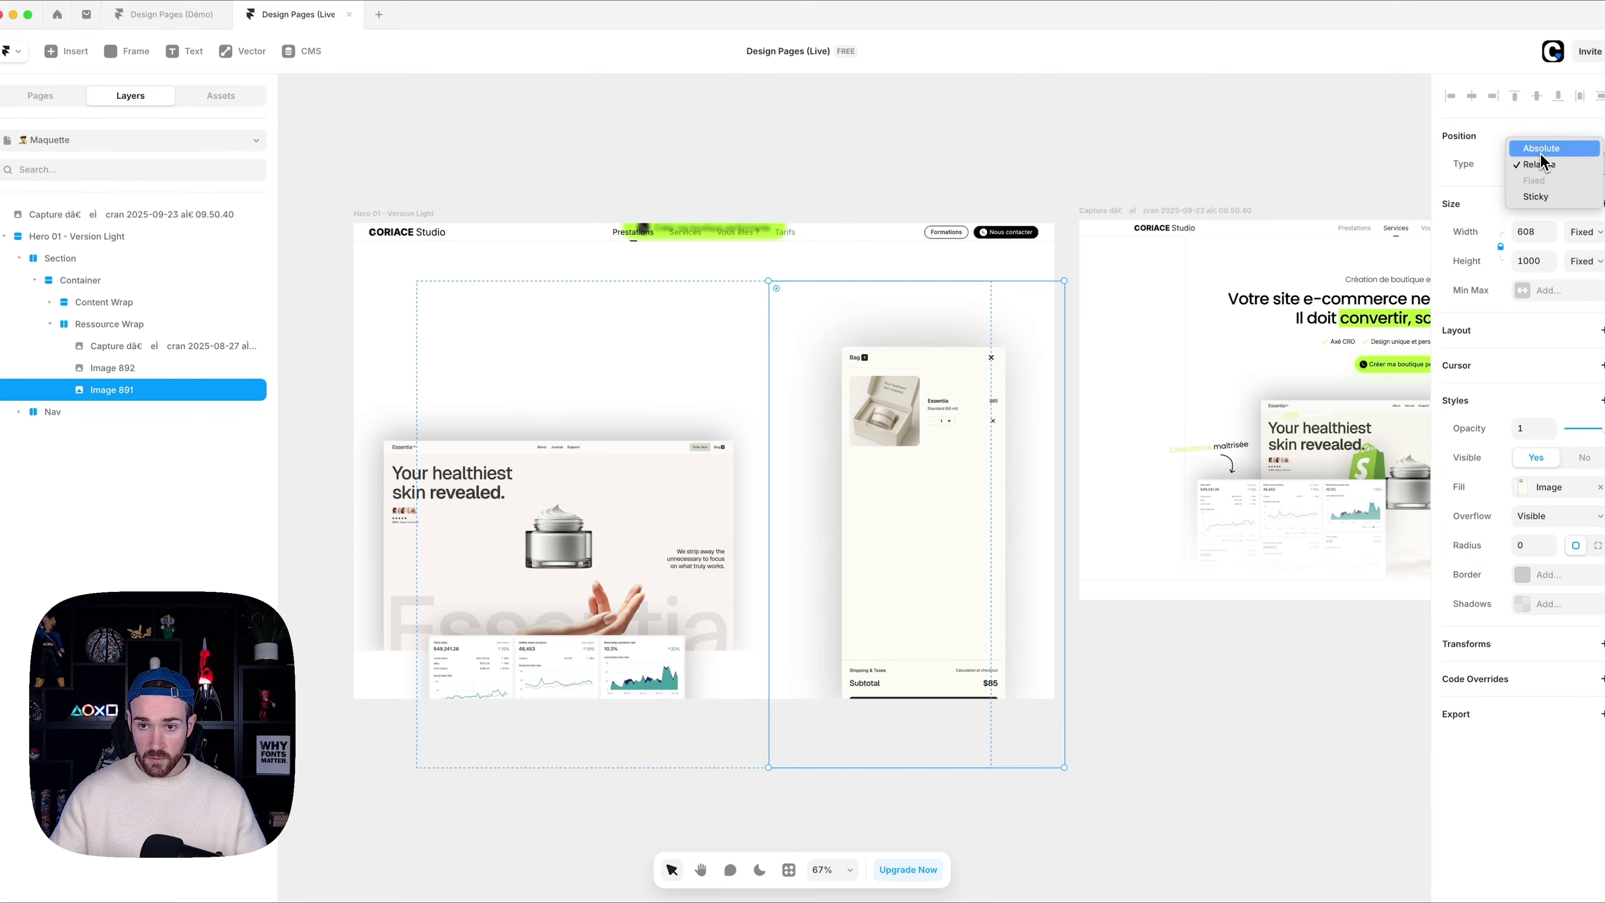
pyautogui.click(1541, 178)
pyautogui.moveTo(1064, 398); pyautogui.dragTo(1026, 460)
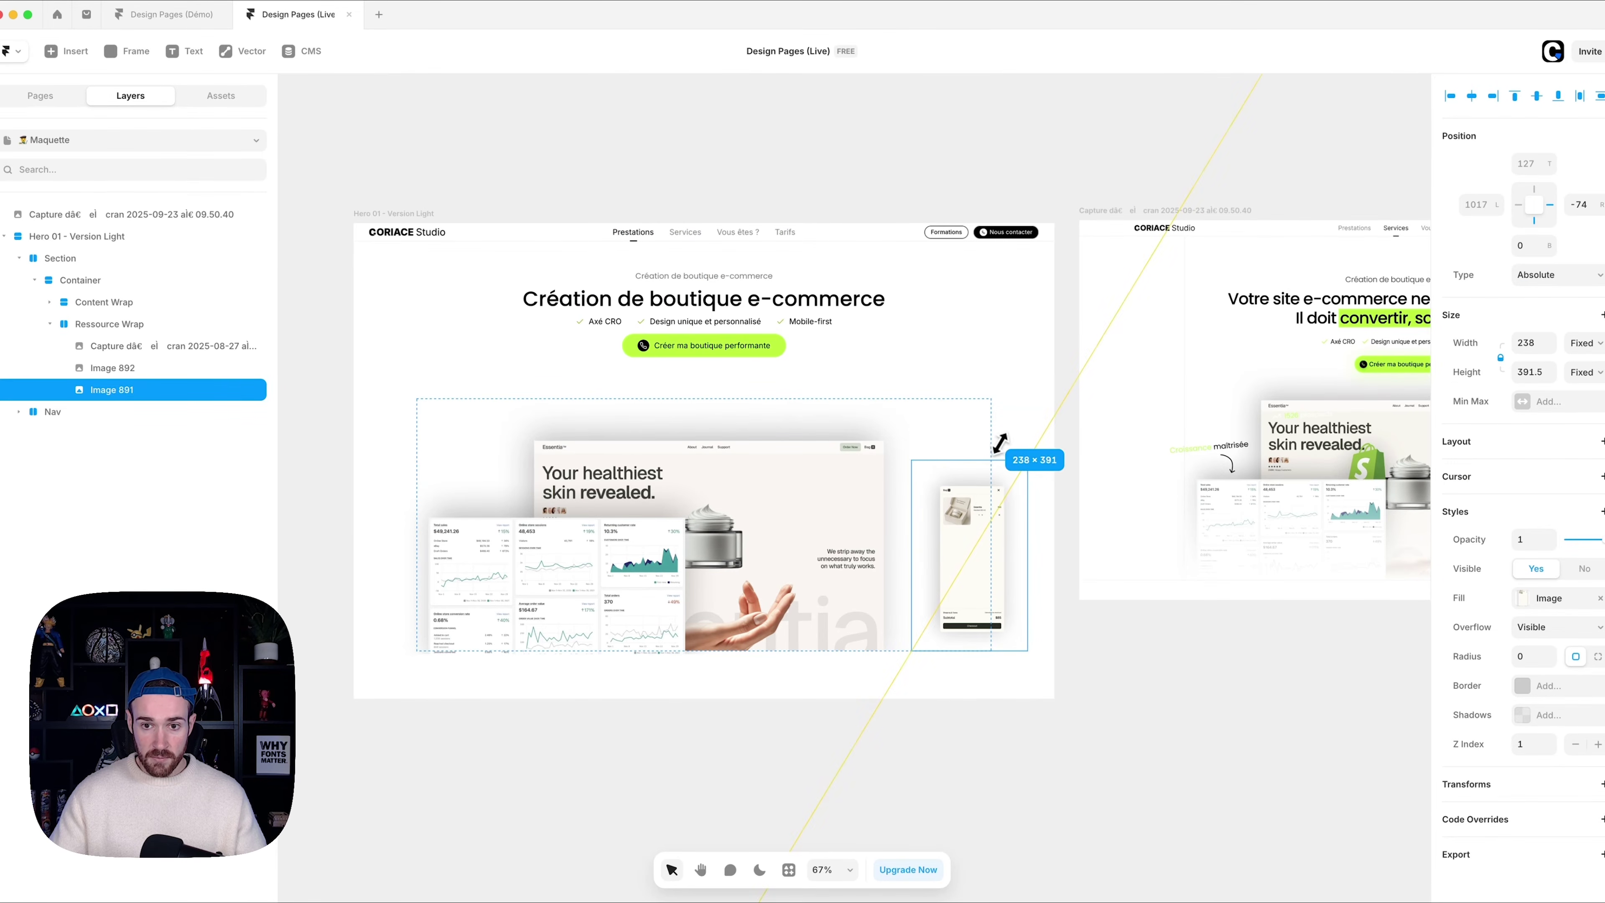
pyautogui.moveTo(962, 506); pyautogui.dragTo(871, 505)
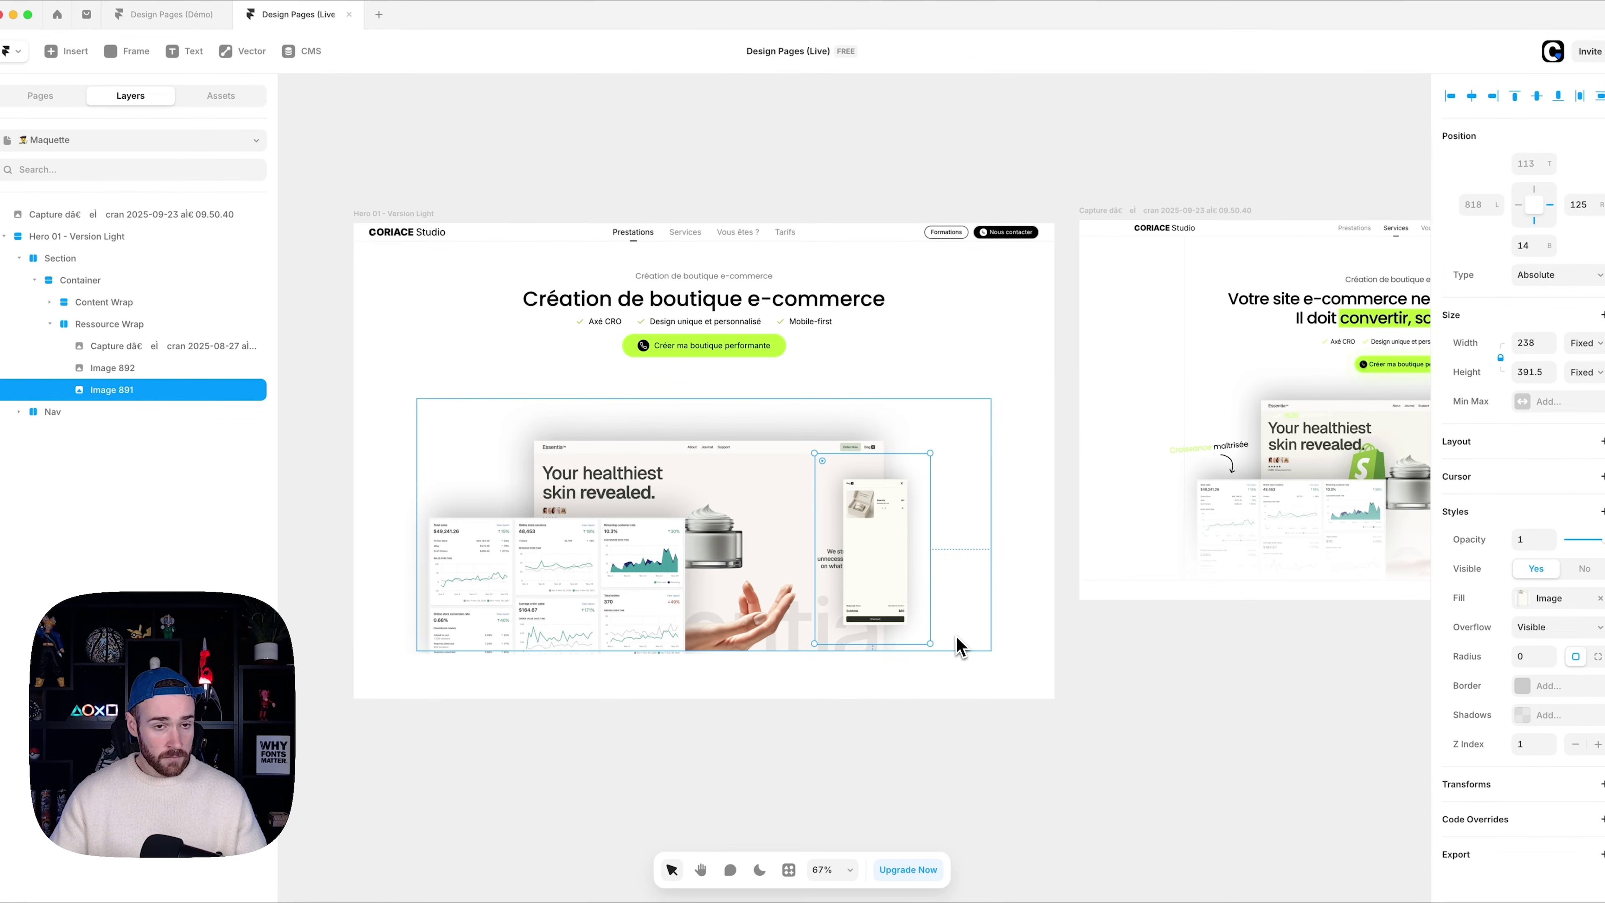
# - Copy the Perf image from the Moodboard and paste it into the Ressource Wrap on the Maquette page
pyautogui.click(38, 98)
pyautogui.click(106, 277)
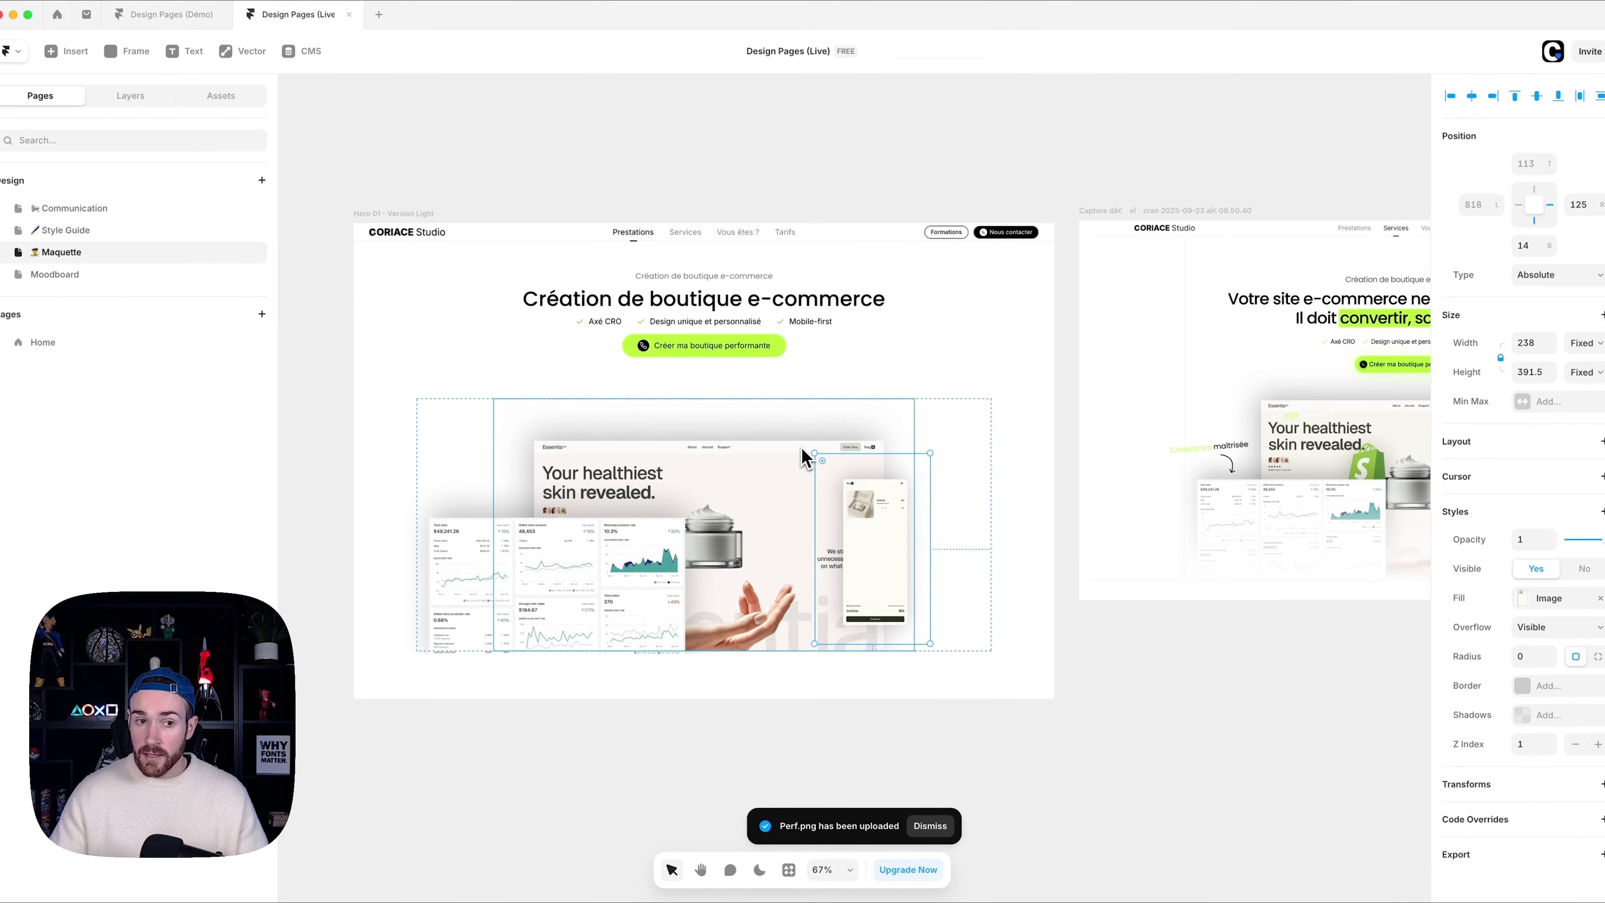
pyautogui.click(65, 278)
pyautogui.moveTo(1068, 373); pyautogui.dragTo(1072, 364)
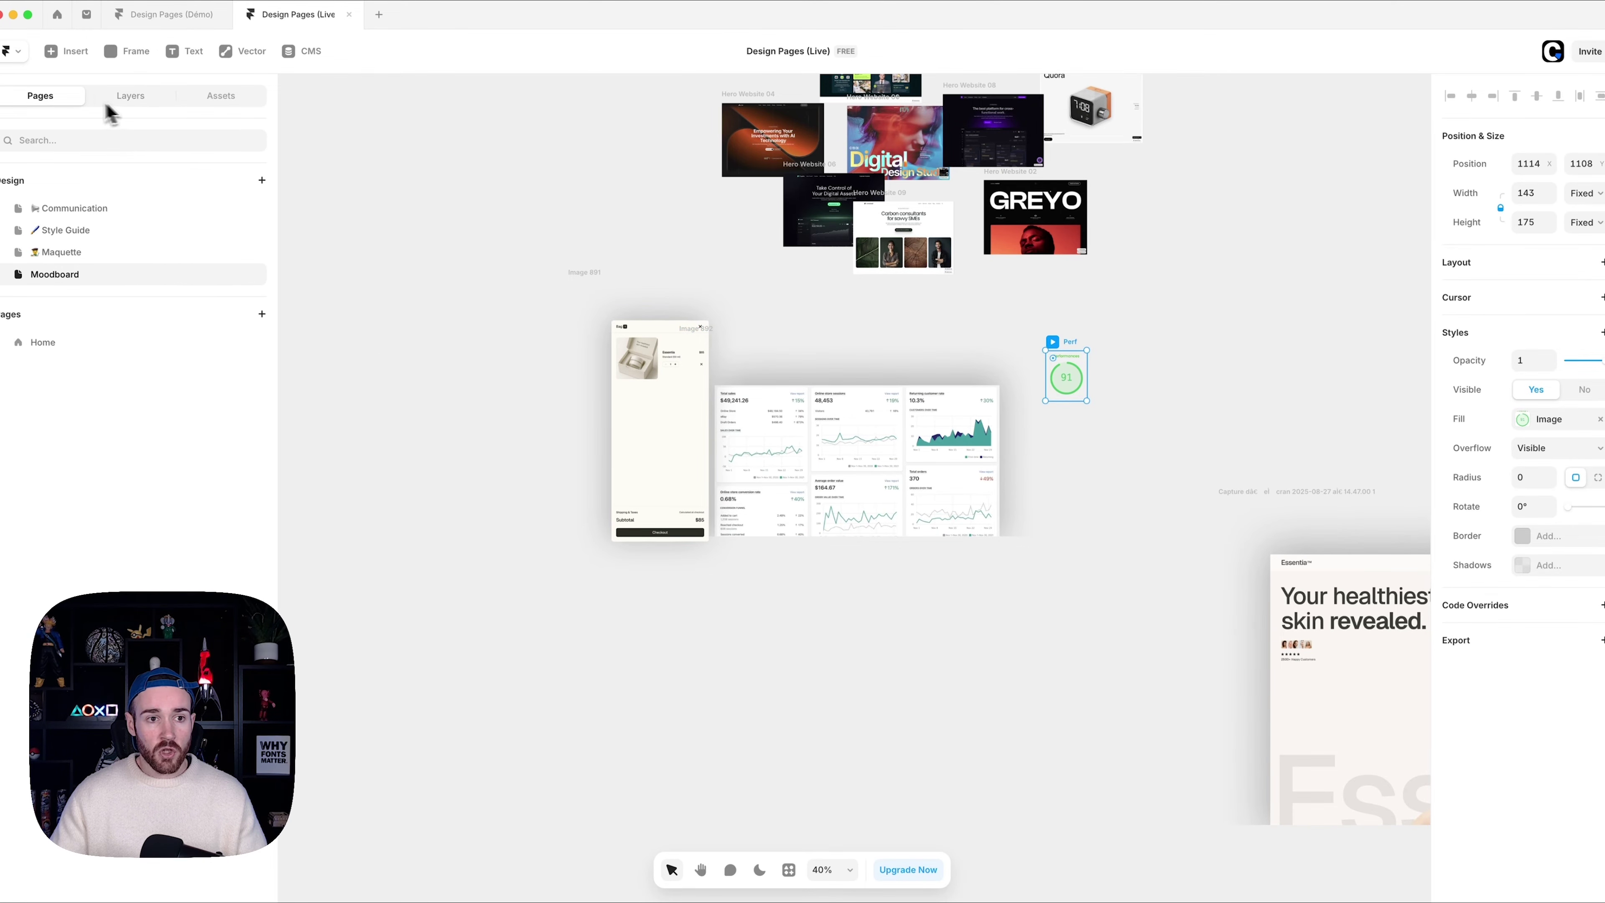
pyautogui.click(61, 253)
pyautogui.click(121, 101)
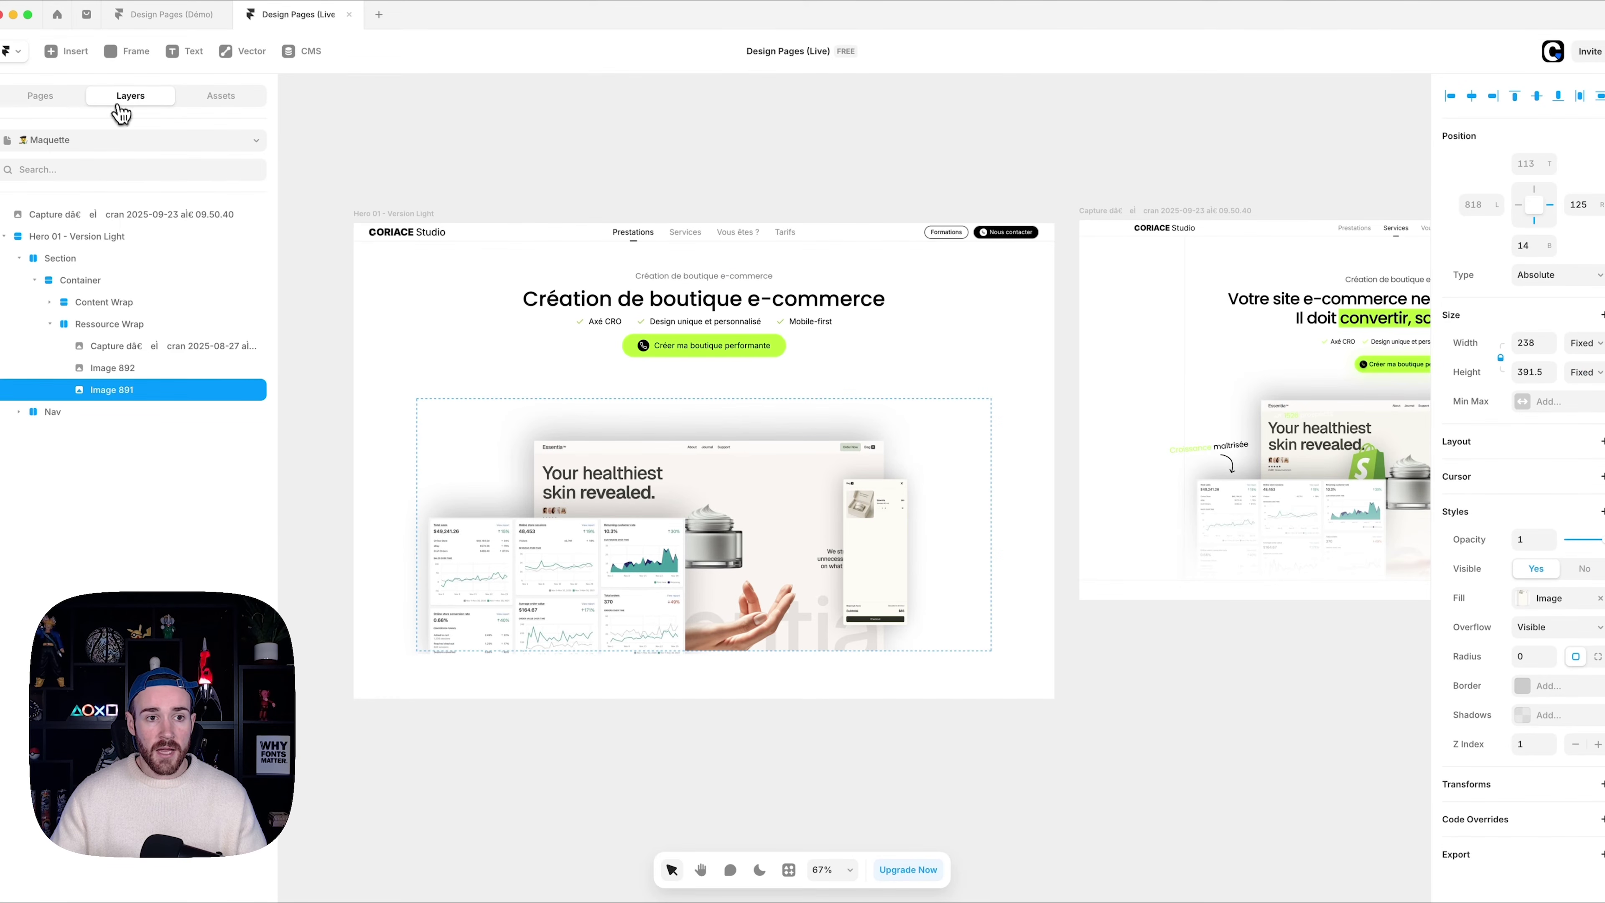
pyautogui.click(110, 325)
pyautogui.hotkey('ctrl', 'v')
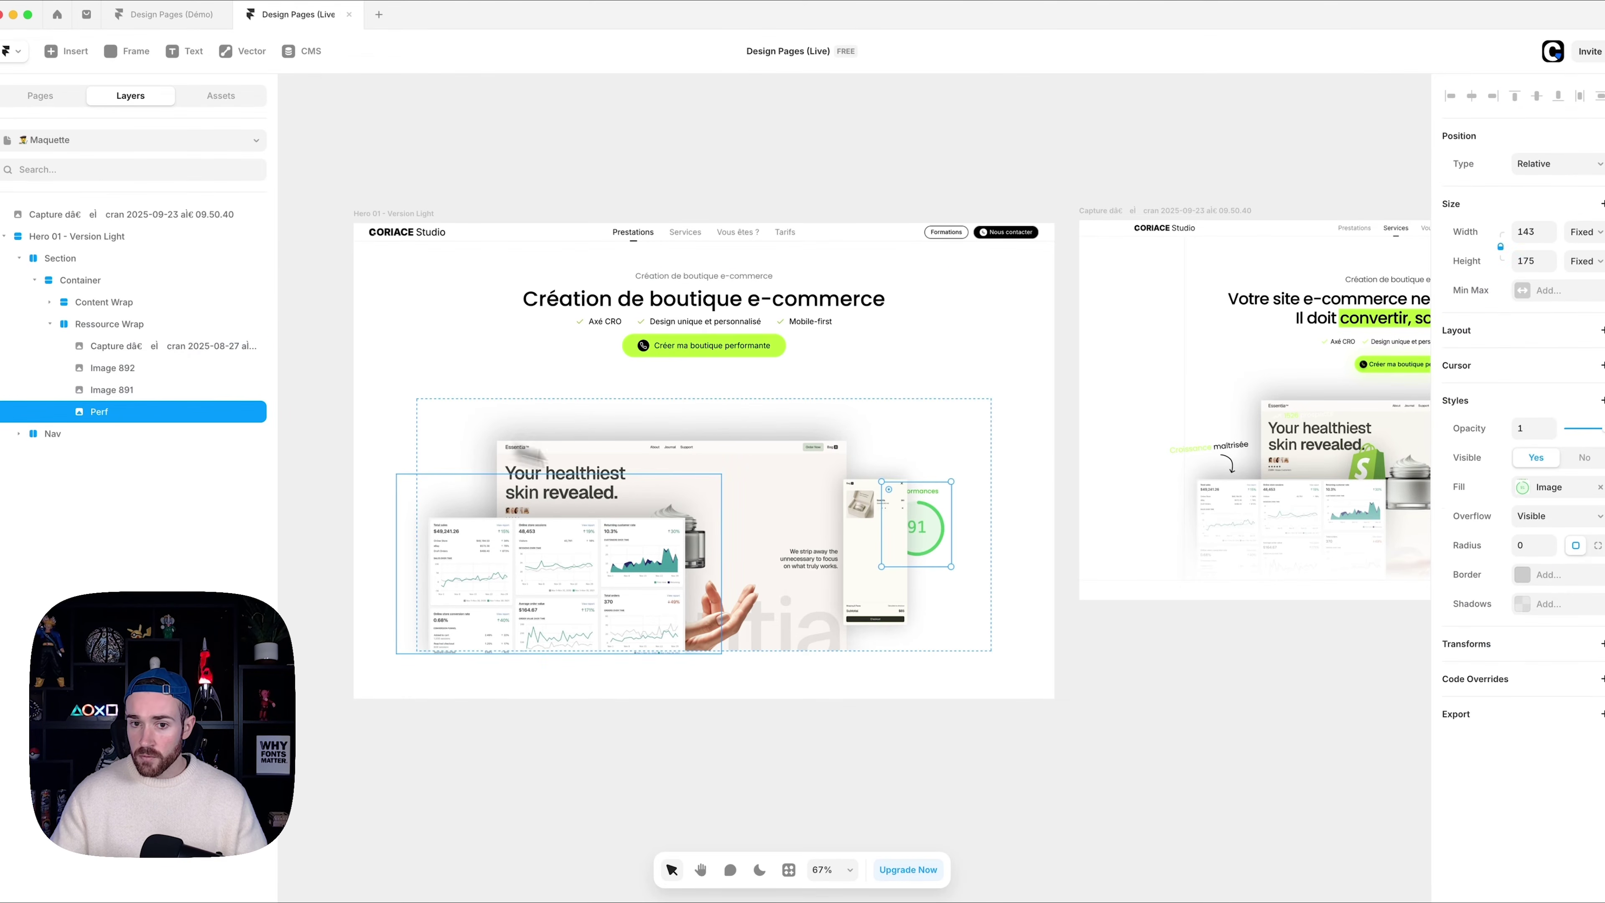
# - Make the Perf image absolutely positioned and place it over the upper right edge of the Essentia capture
pyautogui.click(1545, 163)
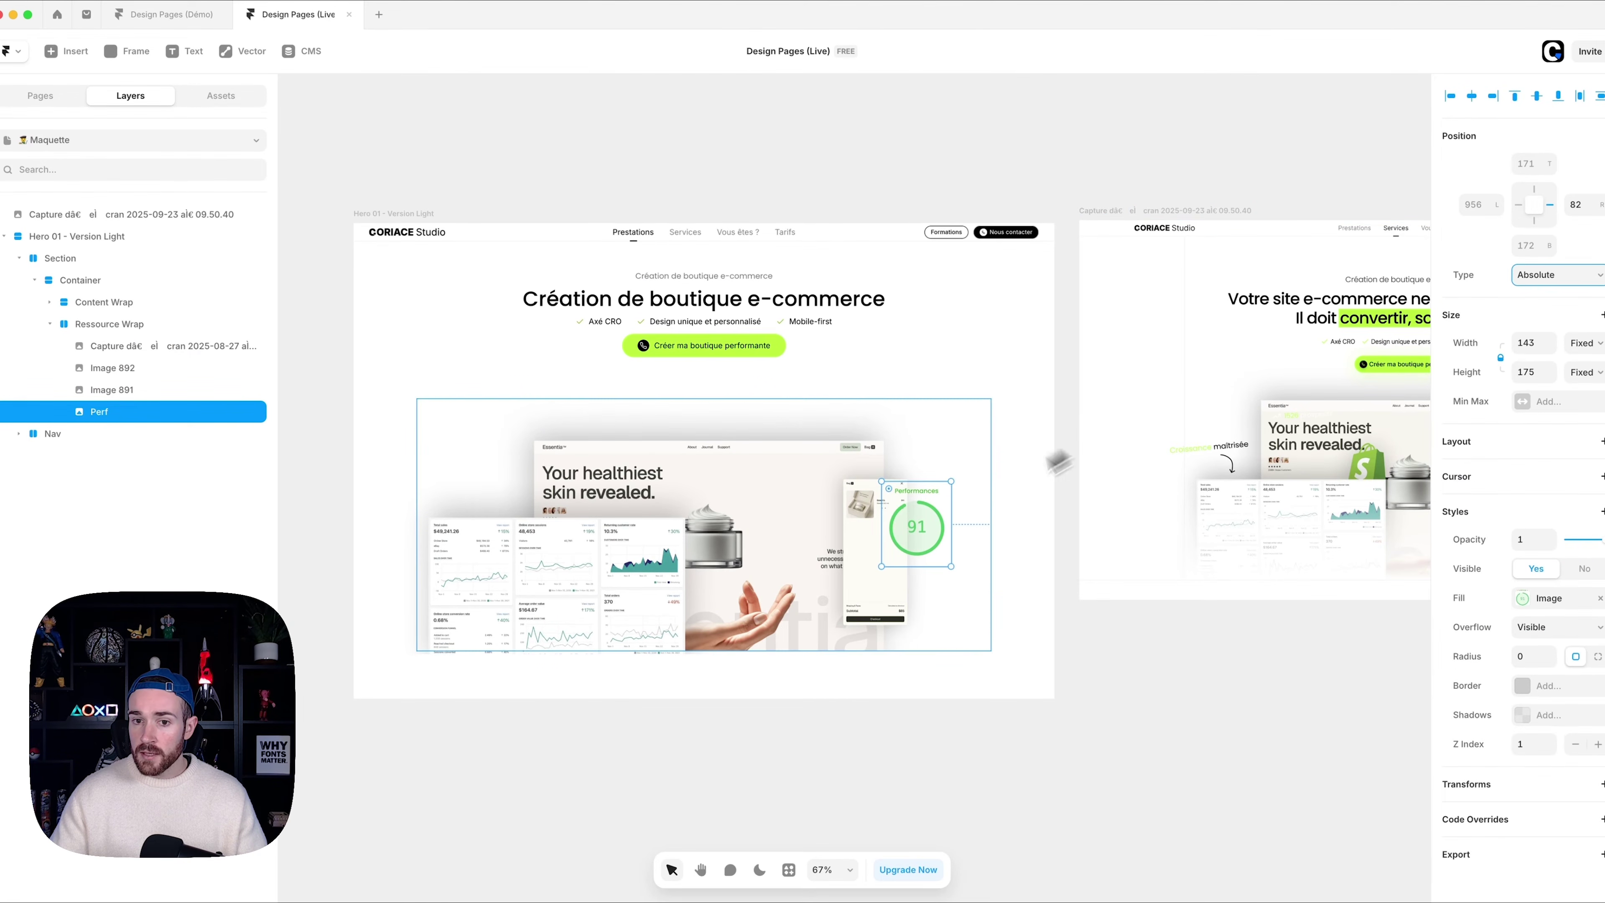
pyautogui.moveTo(924, 538); pyautogui.dragTo(794, 460)
# - Reduce the Container's gap between the hero's text content and the image composition
pyautogui.click(745, 381)
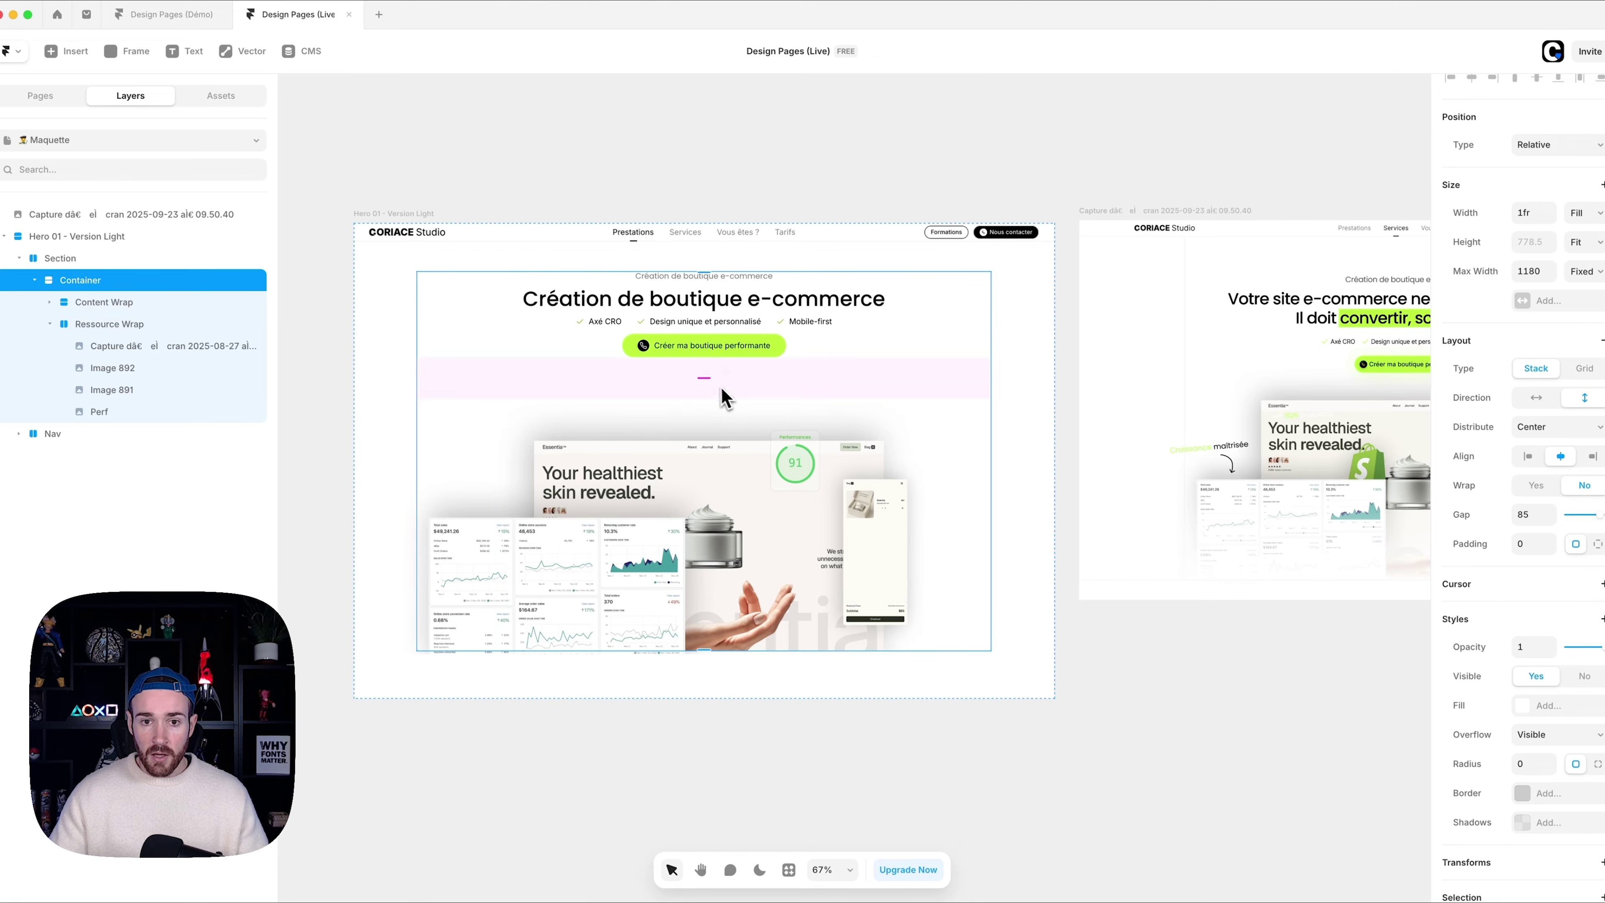
pyautogui.moveTo(713, 376); pyautogui.dragTo(714, 341)
pyautogui.click(870, 172)
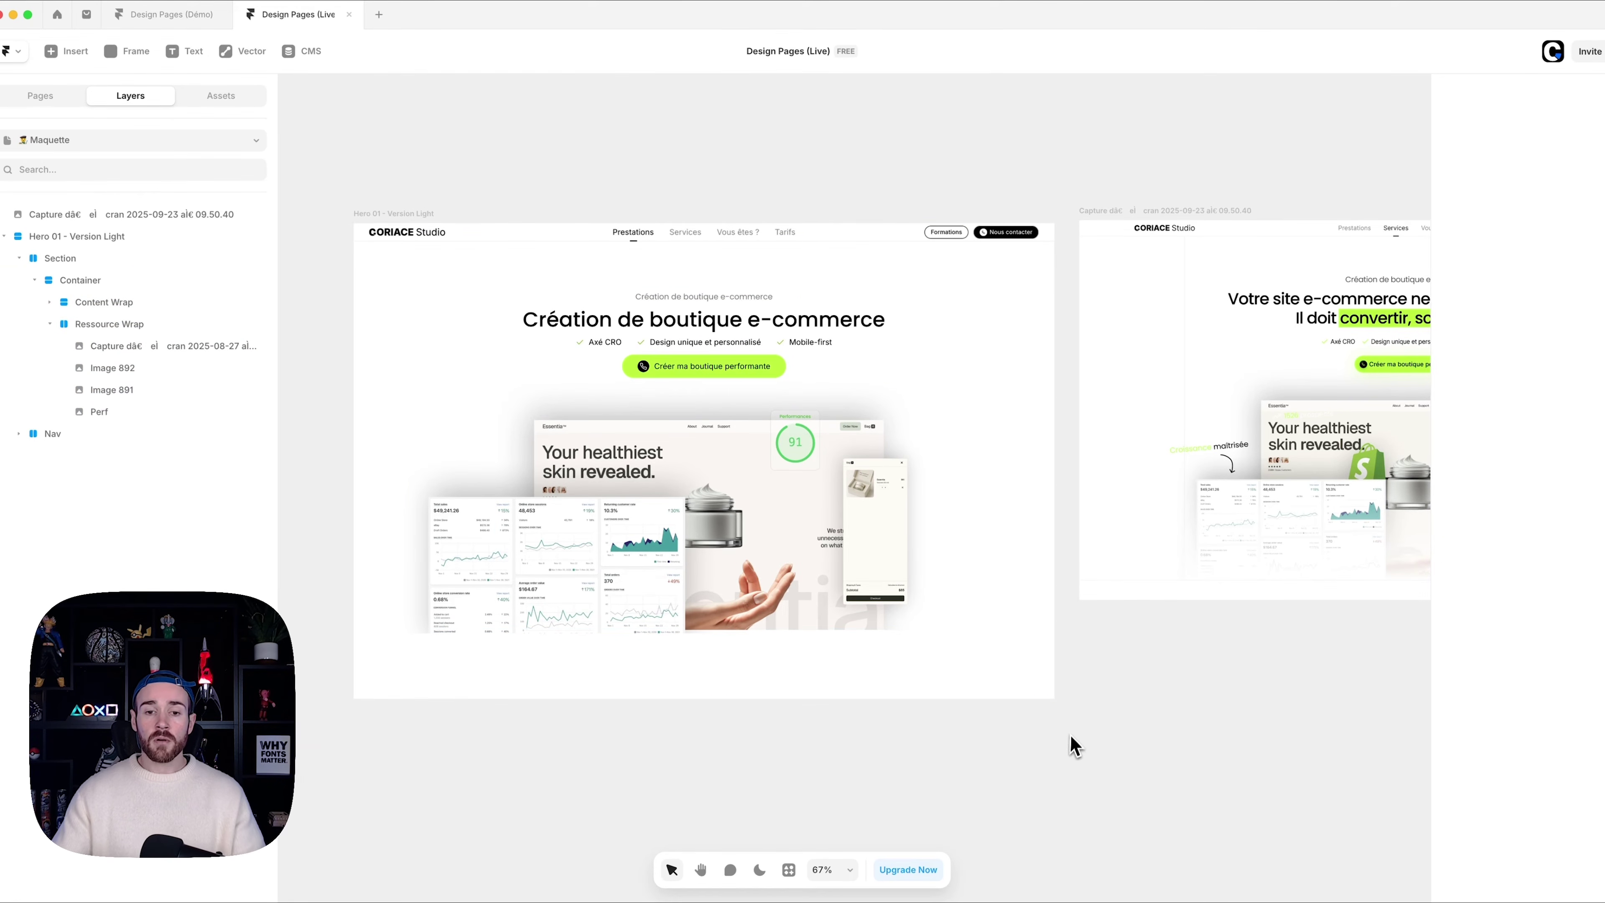
# - Try setting the width of the Hero 01 - Version Light frame to fit its content
pyautogui.hscroll(1, 1068, 749)
pyautogui.hscroll(3, 1066, 751)
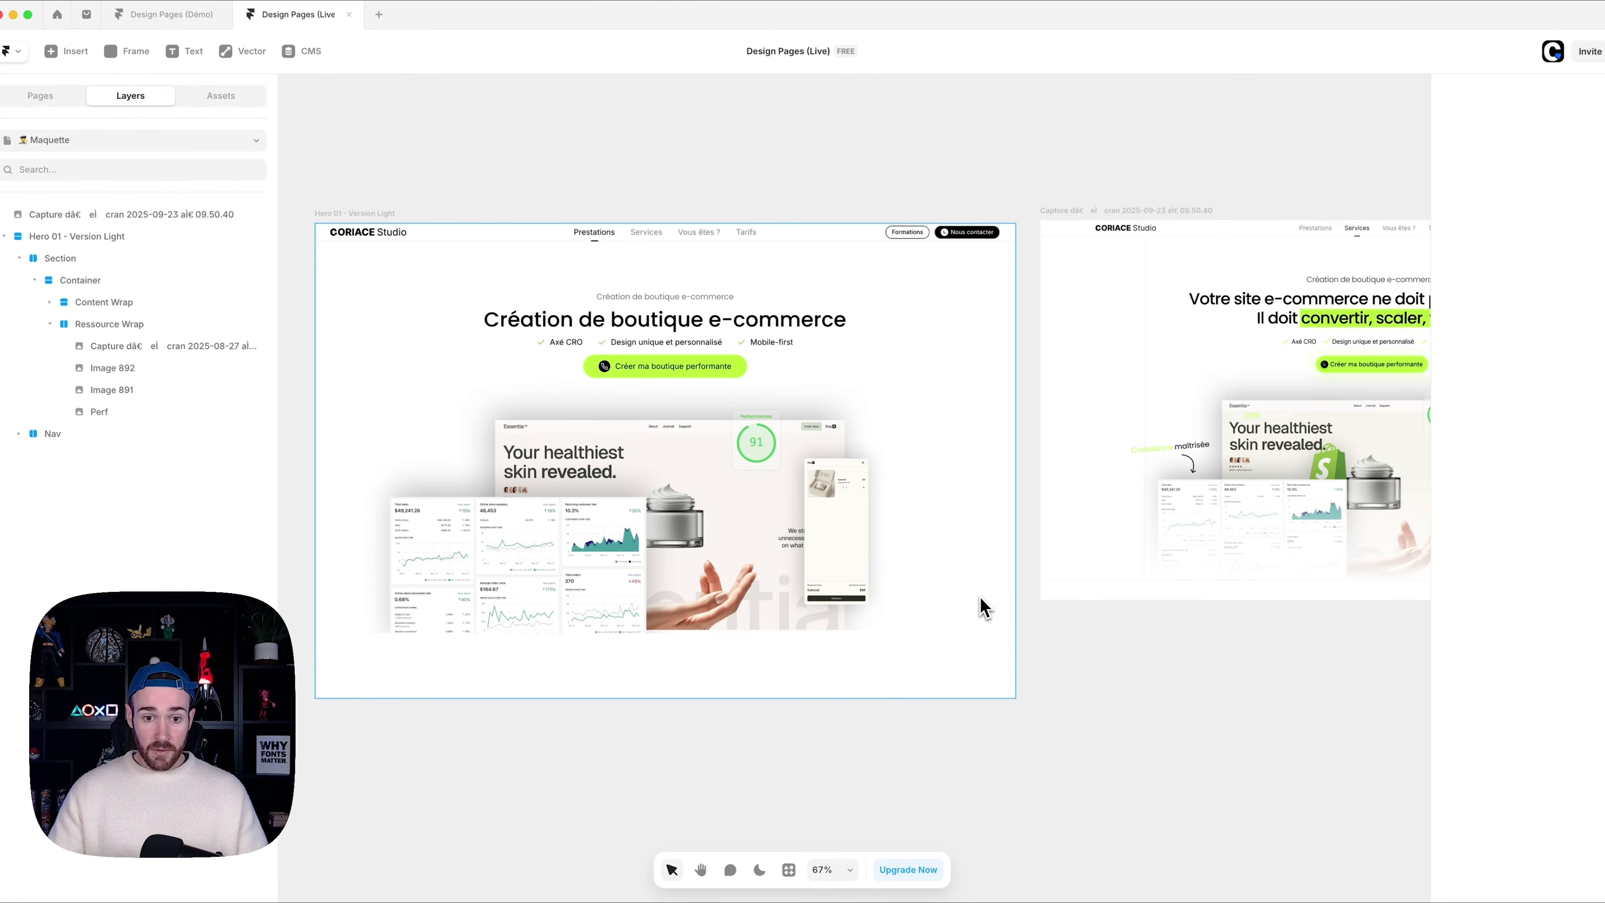
pyautogui.click(374, 219)
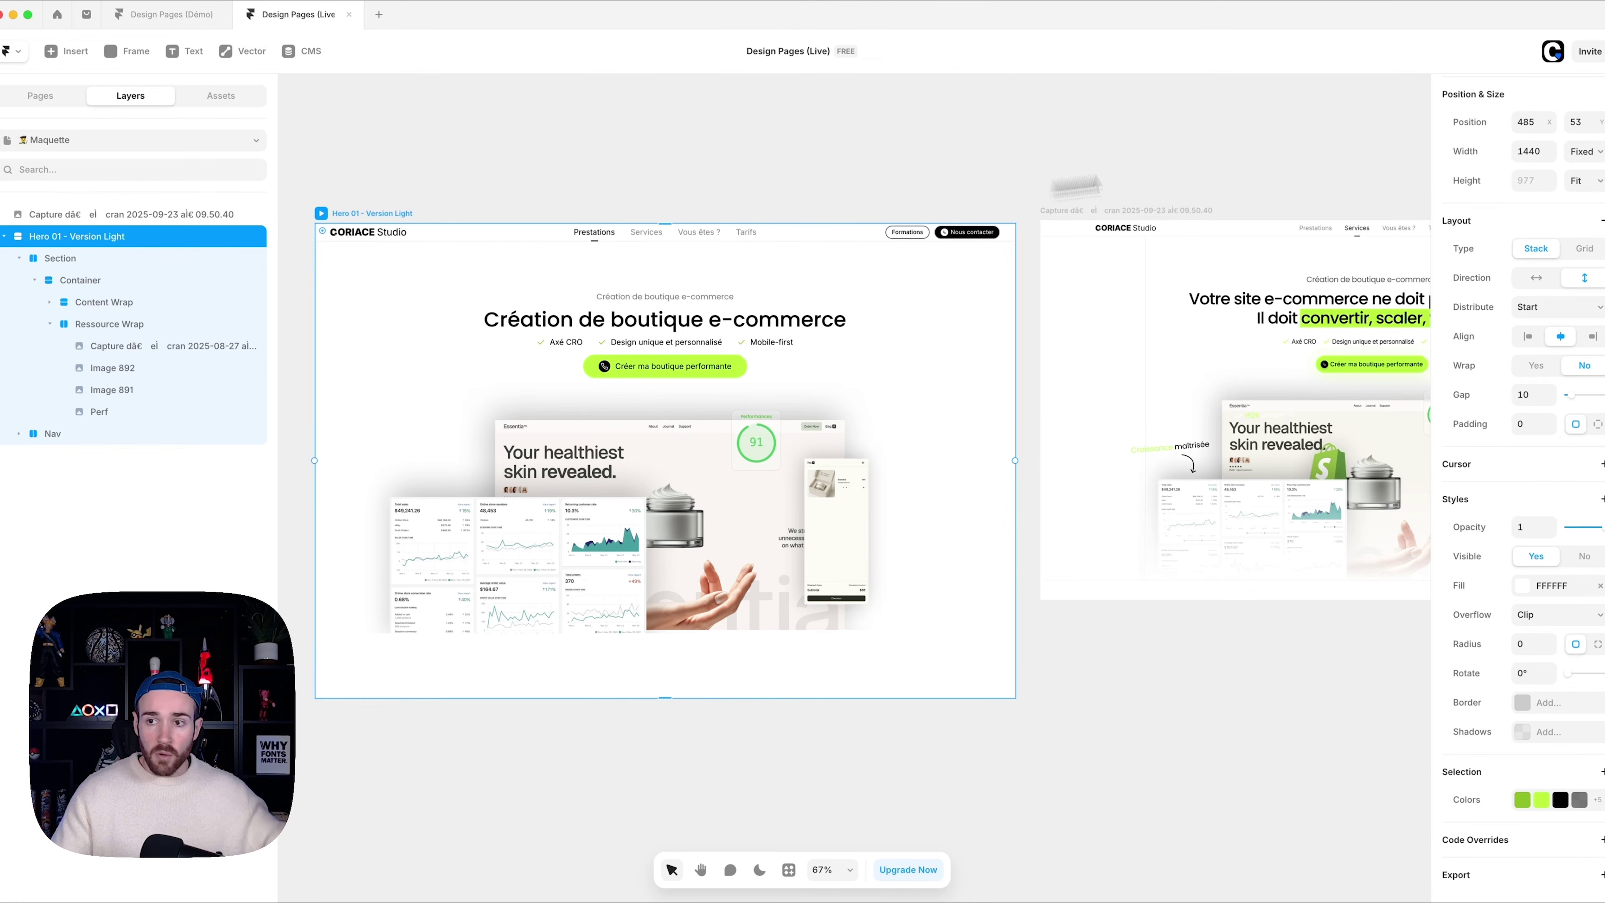
pyautogui.click(1585, 151)
pyautogui.click(1579, 200)
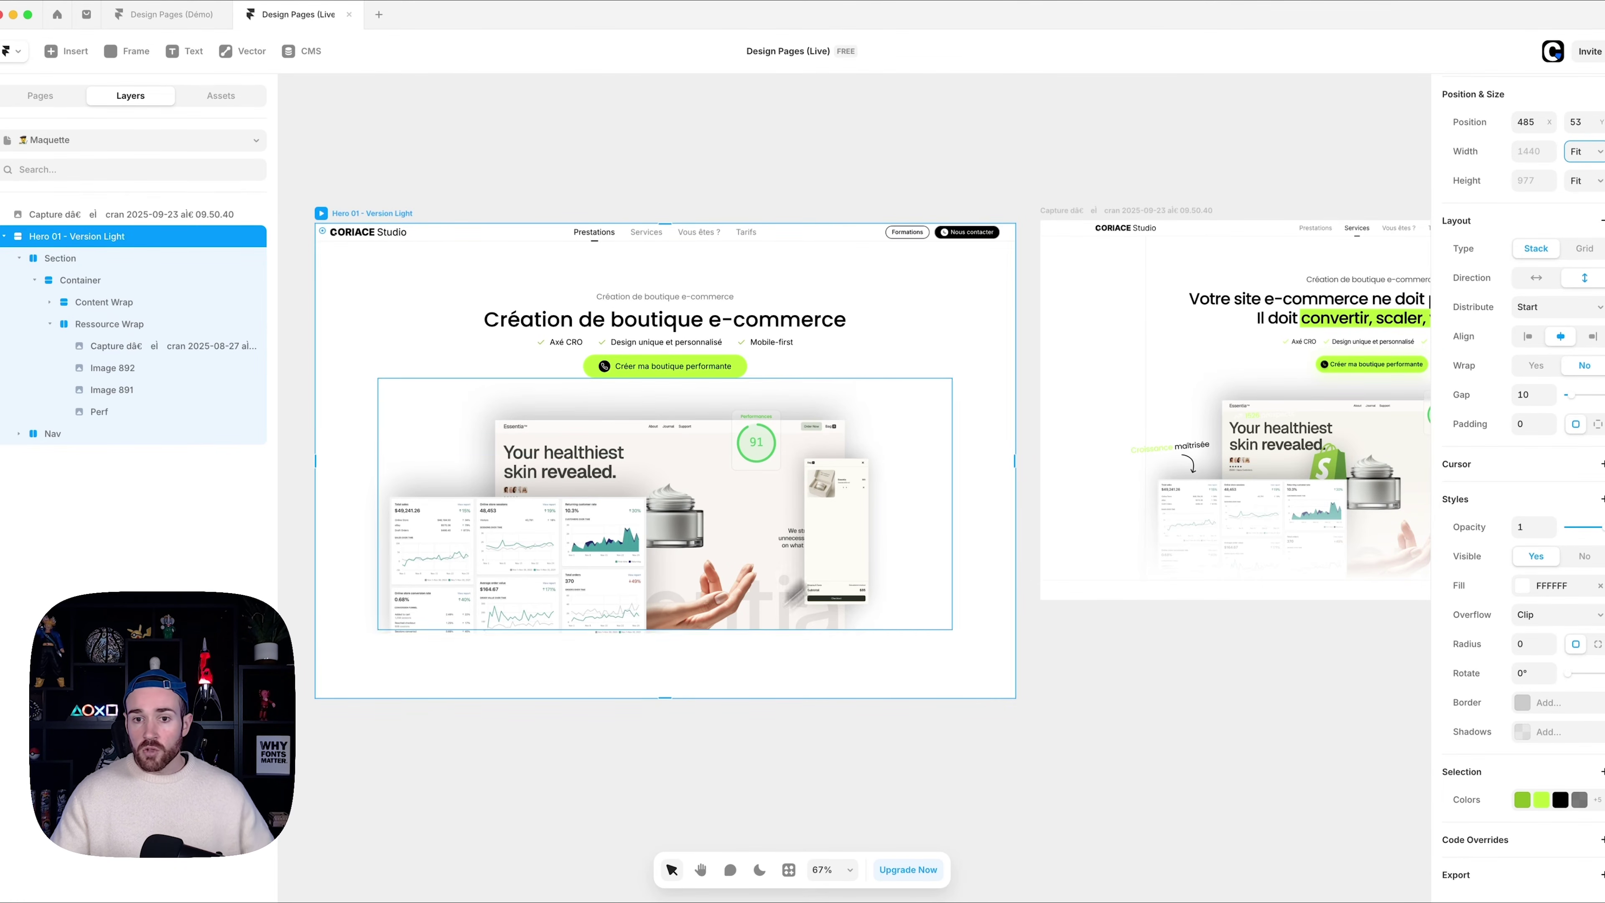
pyautogui.hscroll(5, 1171, 348)
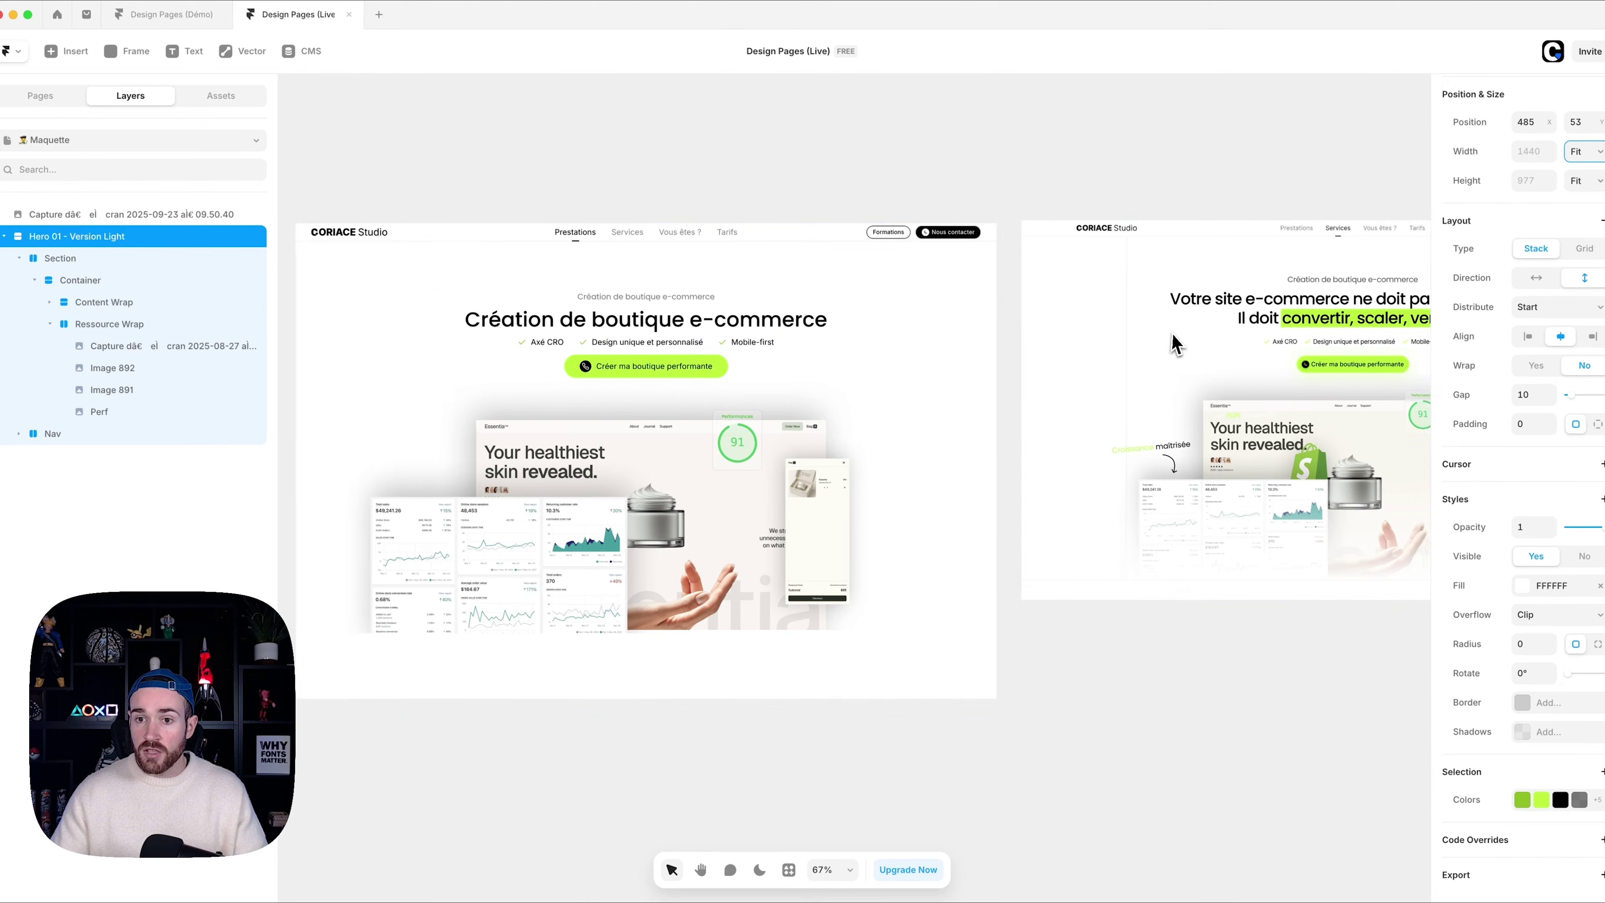
pyautogui.hscroll(-6, 1129, 364)
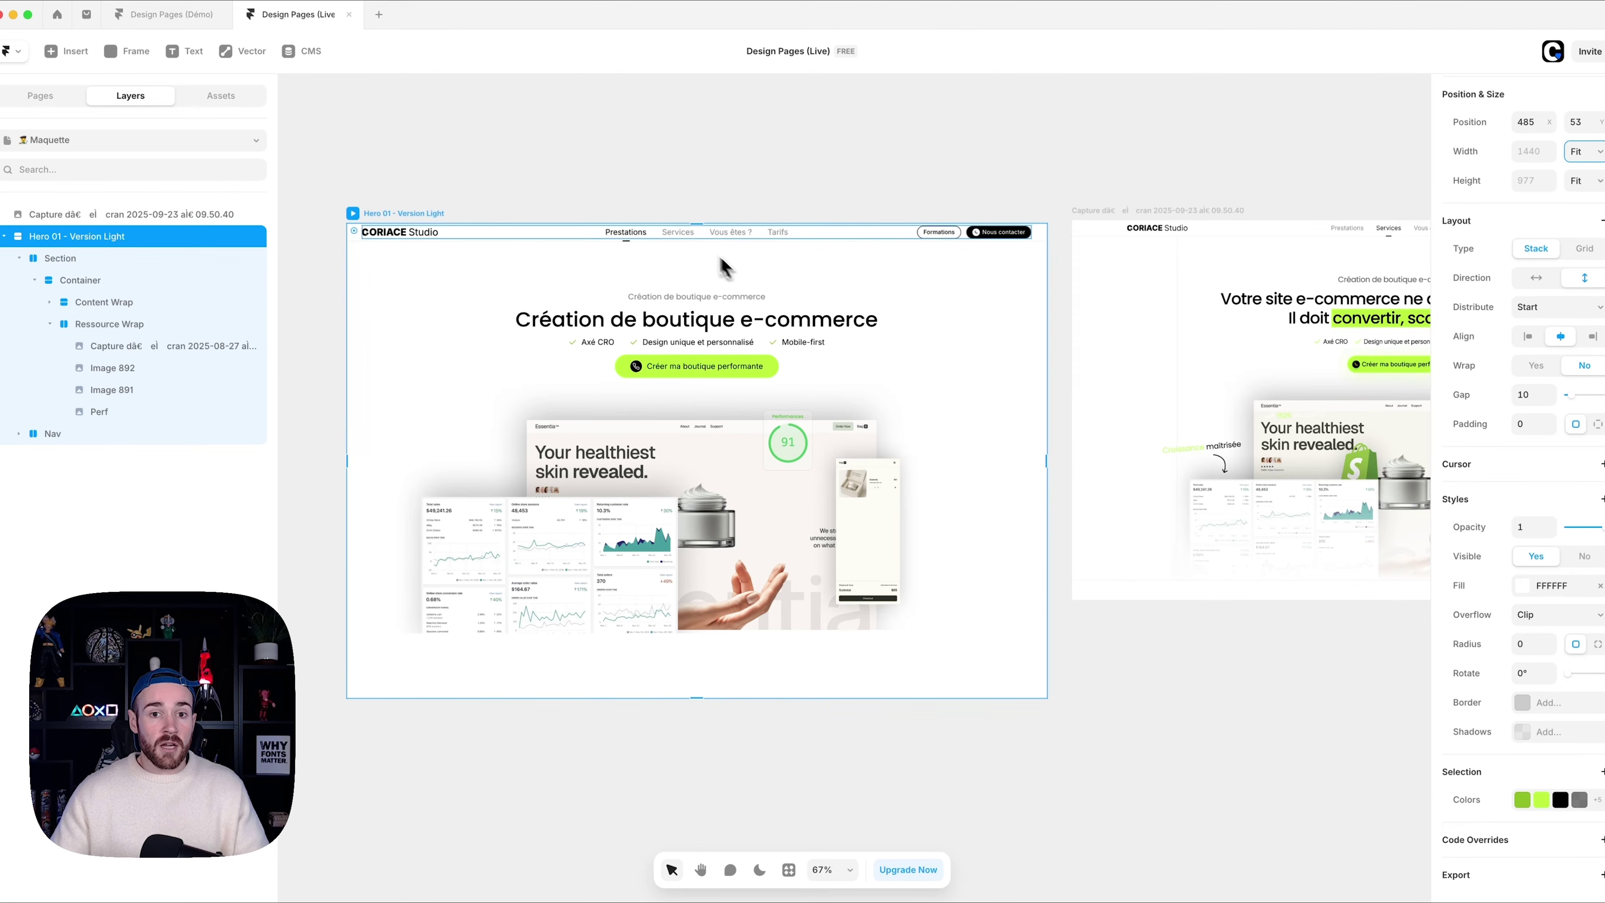
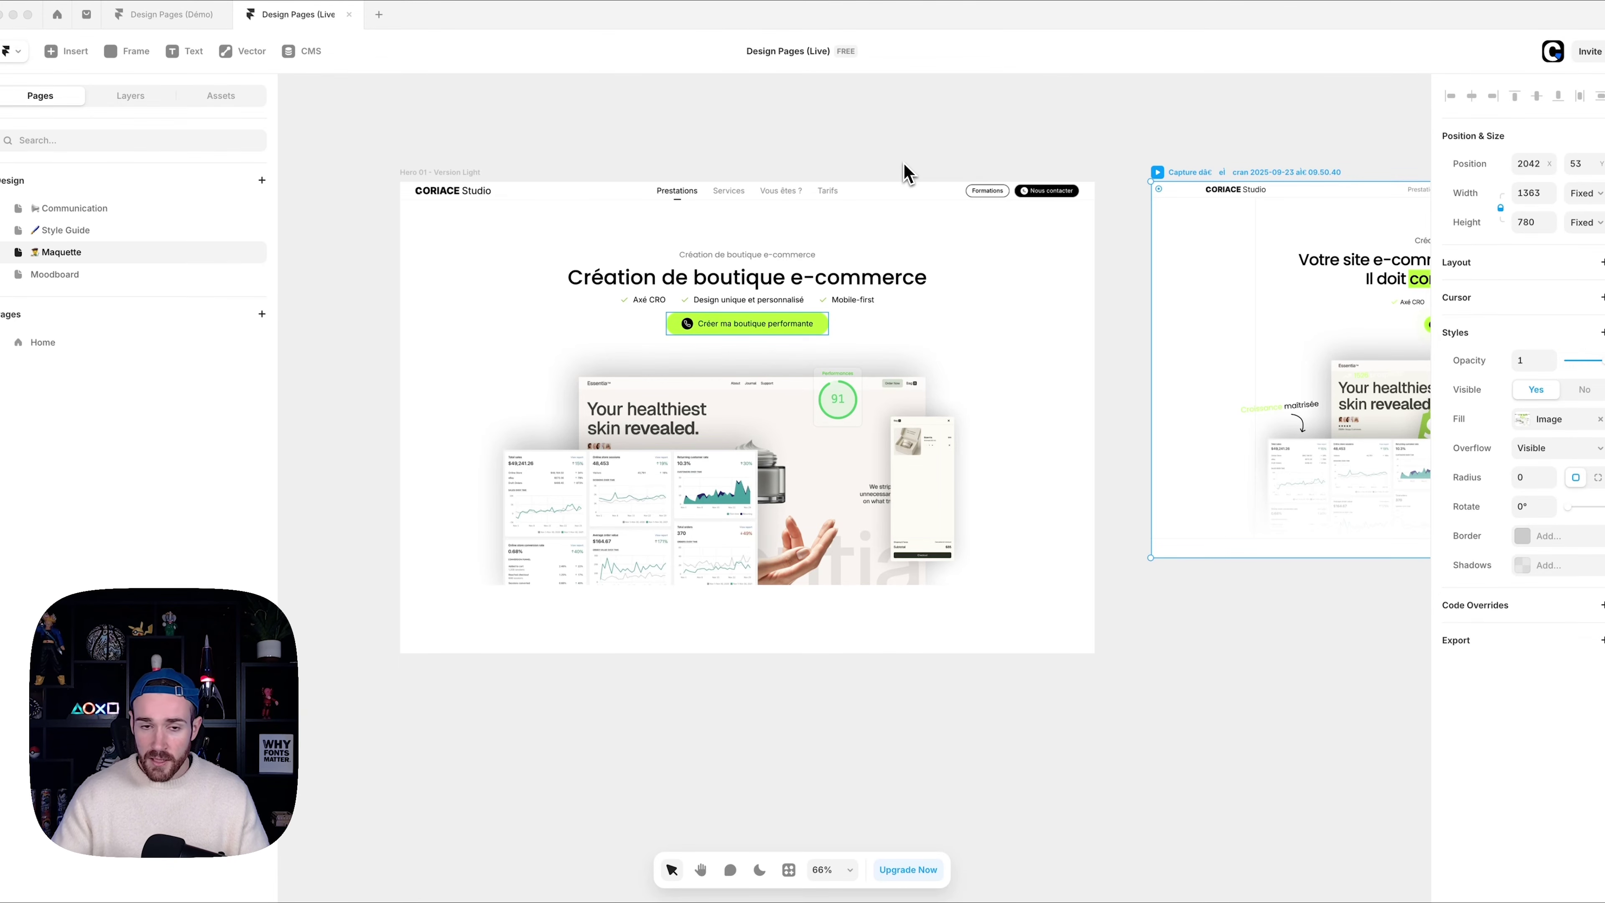
# - Create a web page from the Hero 01 - Version Light frame
pyautogui.click(435, 174)
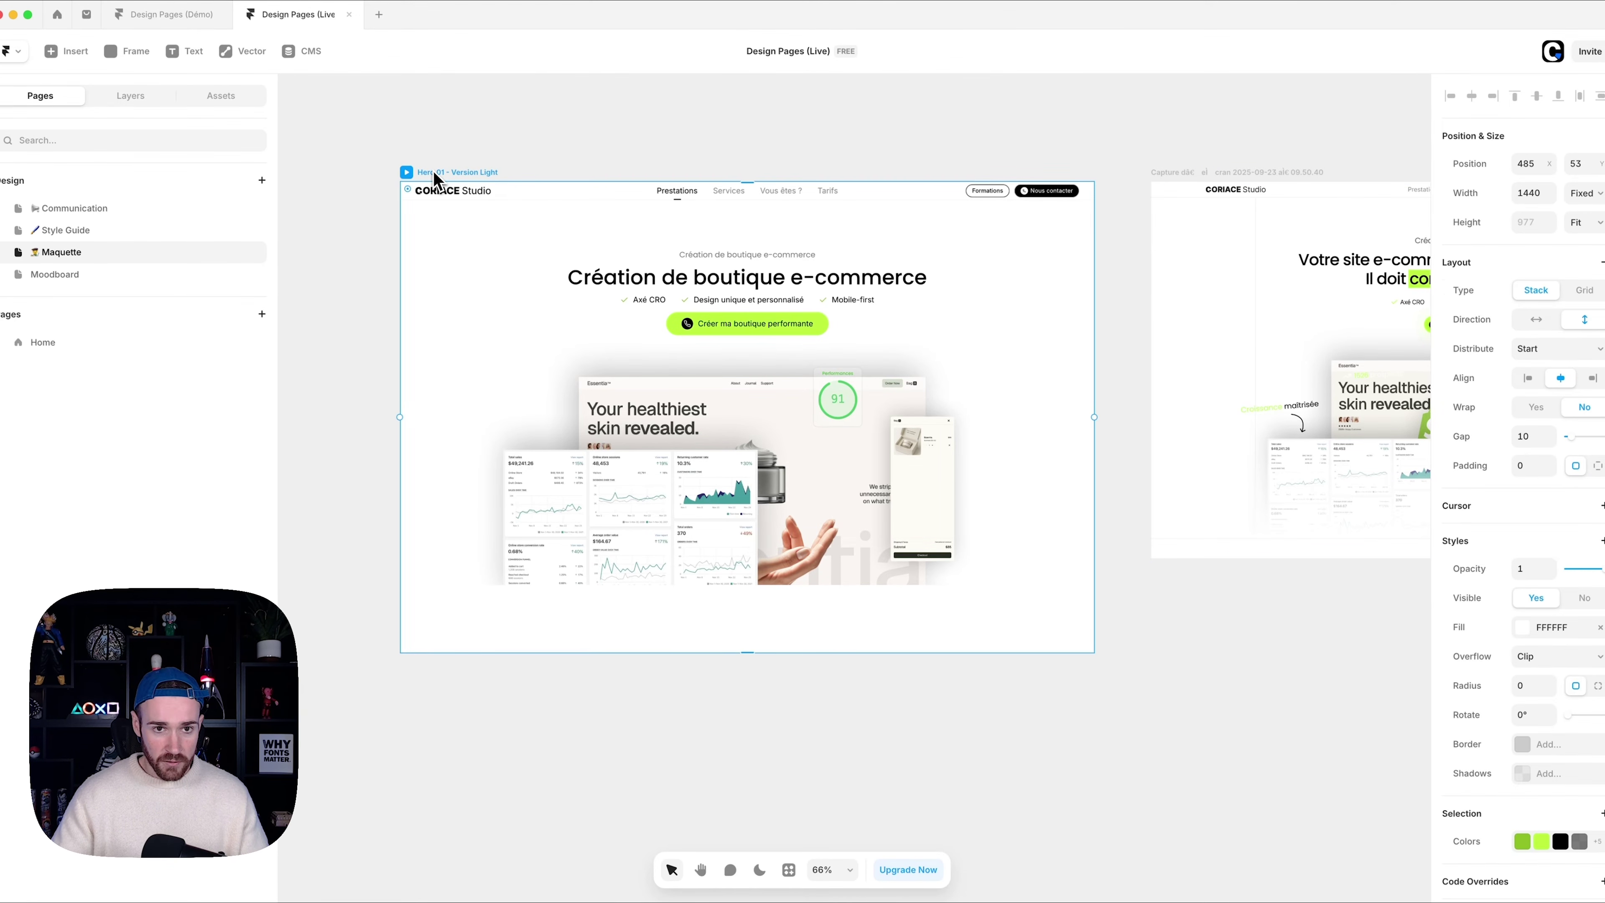
pyautogui.rightClick(441, 182)
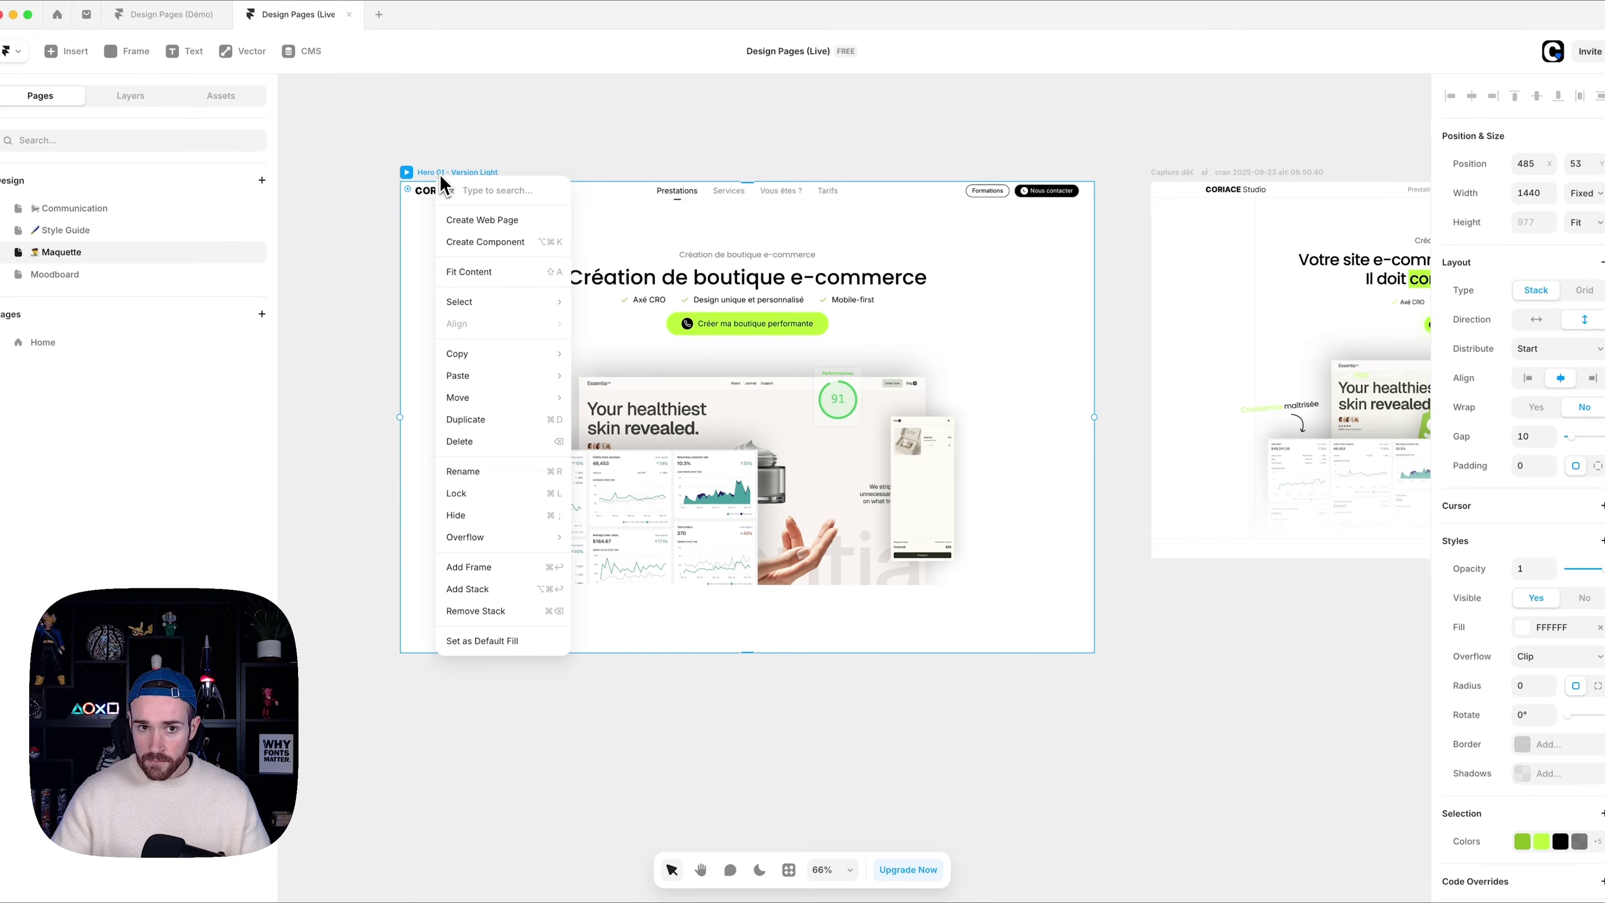
pyautogui.click(480, 219)
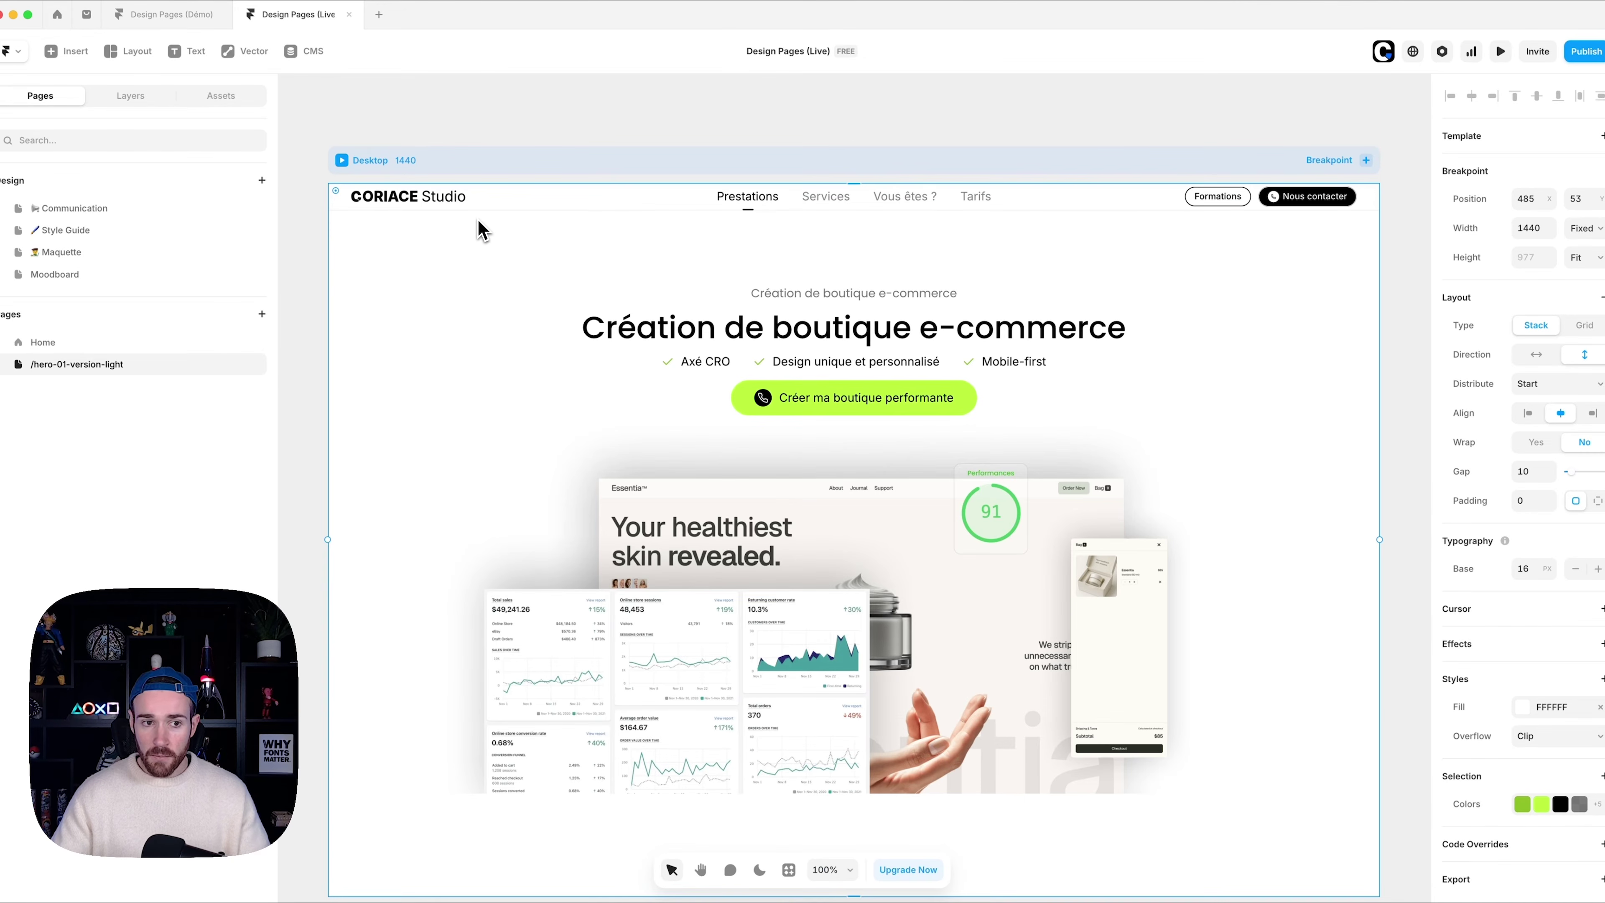
# - Check the title and URL settings of the /hero-01-version-light page, and return to the canvas
pyautogui.scroll(-5, 789, 294)
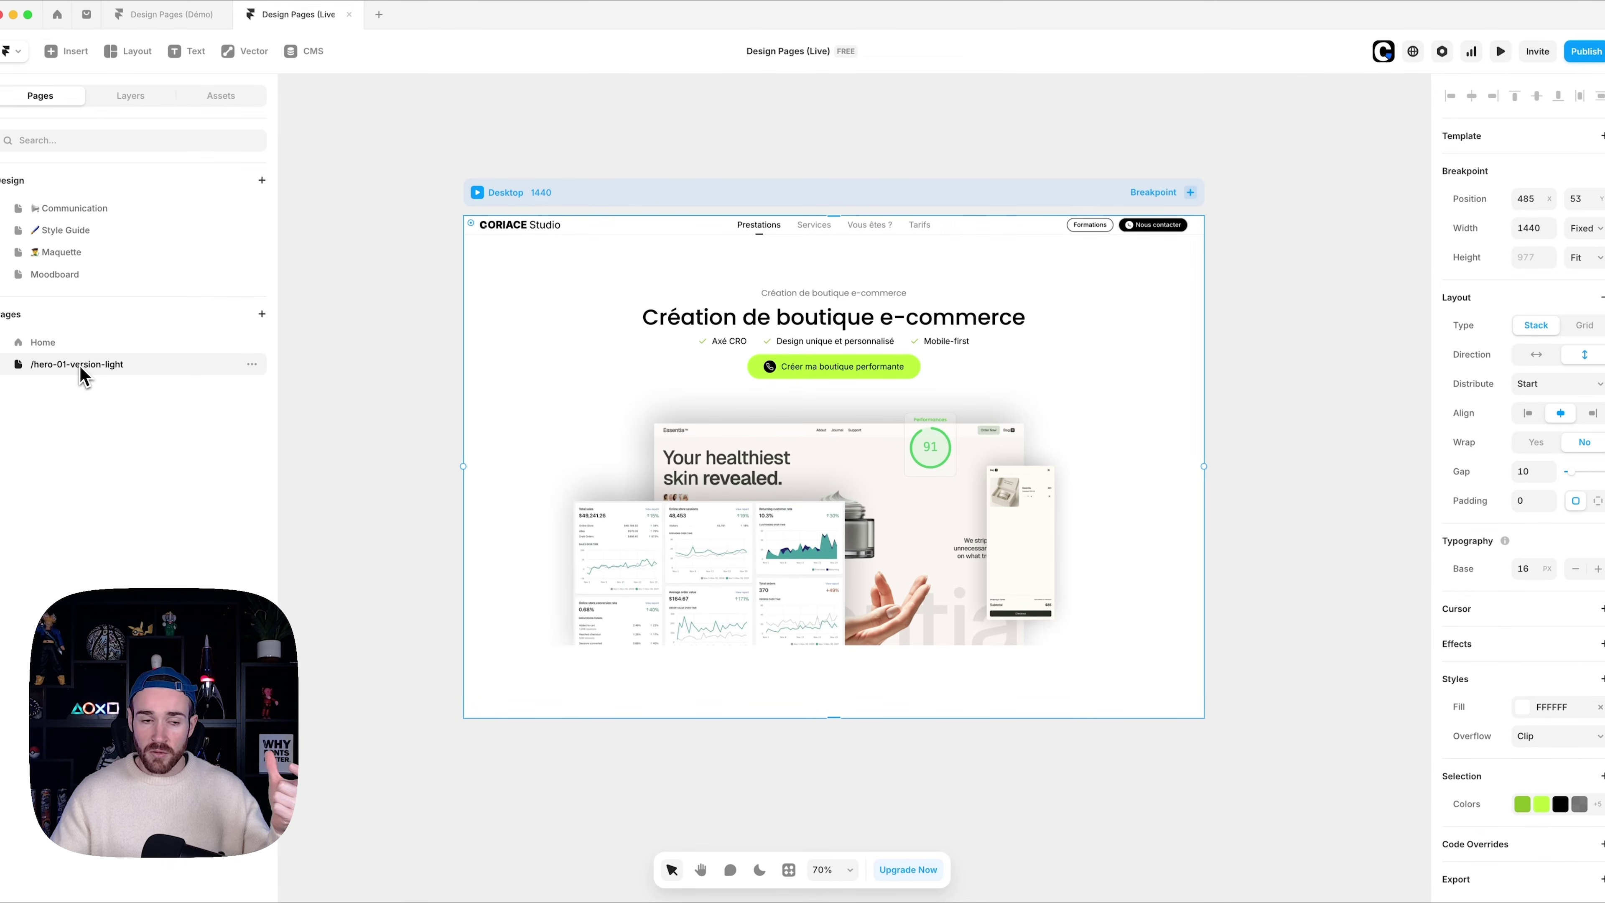
pyautogui.click(251, 365)
pyautogui.click(262, 382)
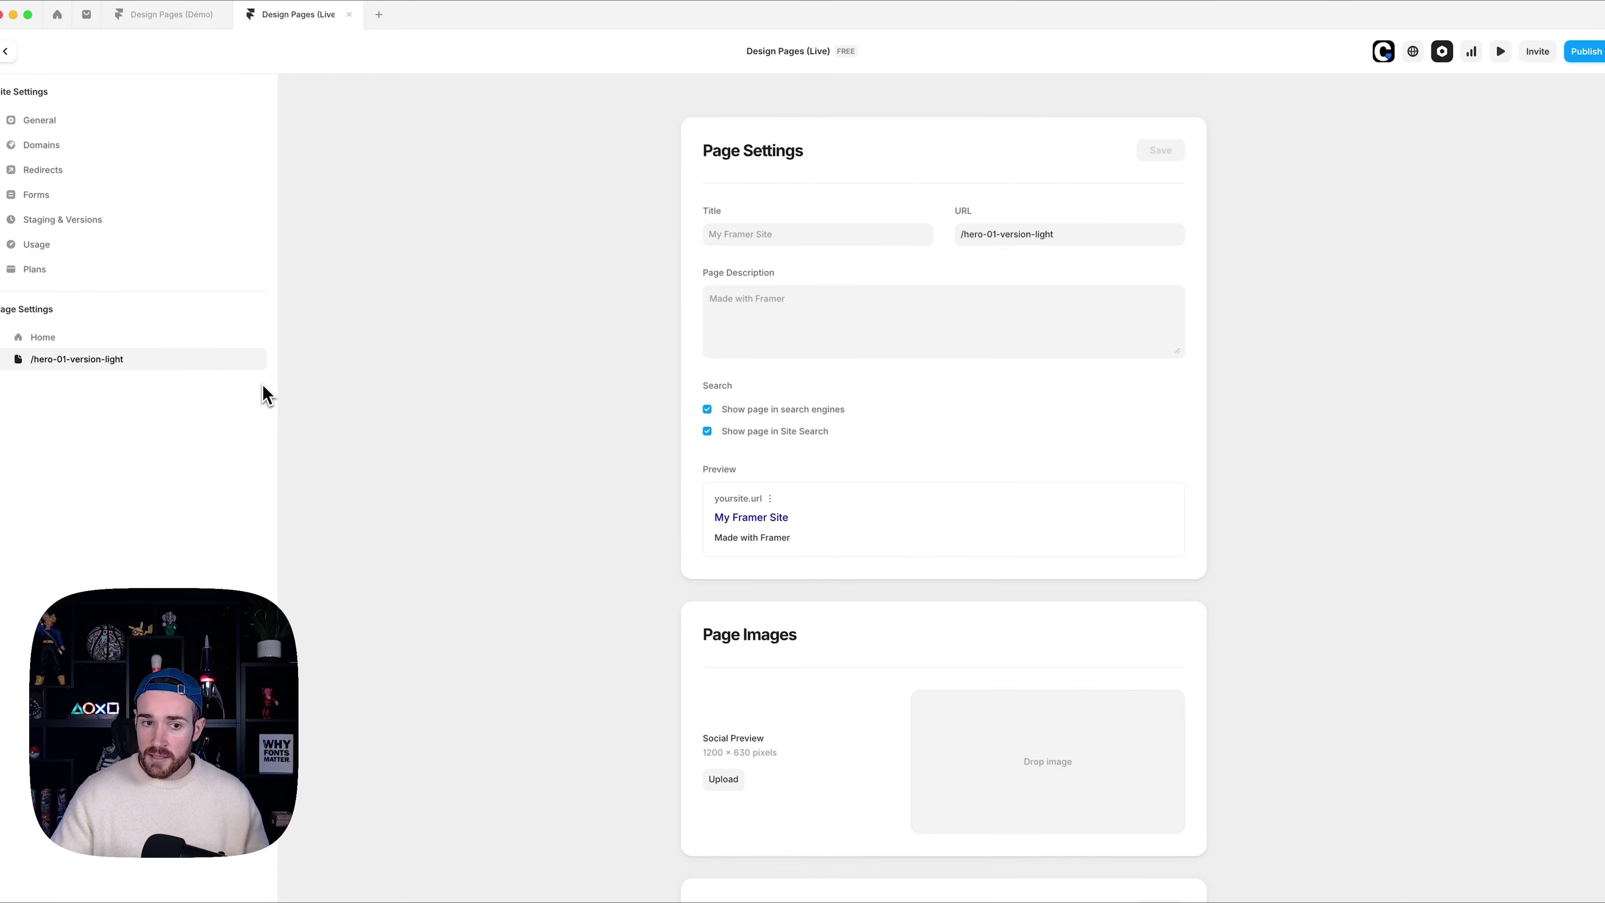
pyautogui.click(1060, 242)
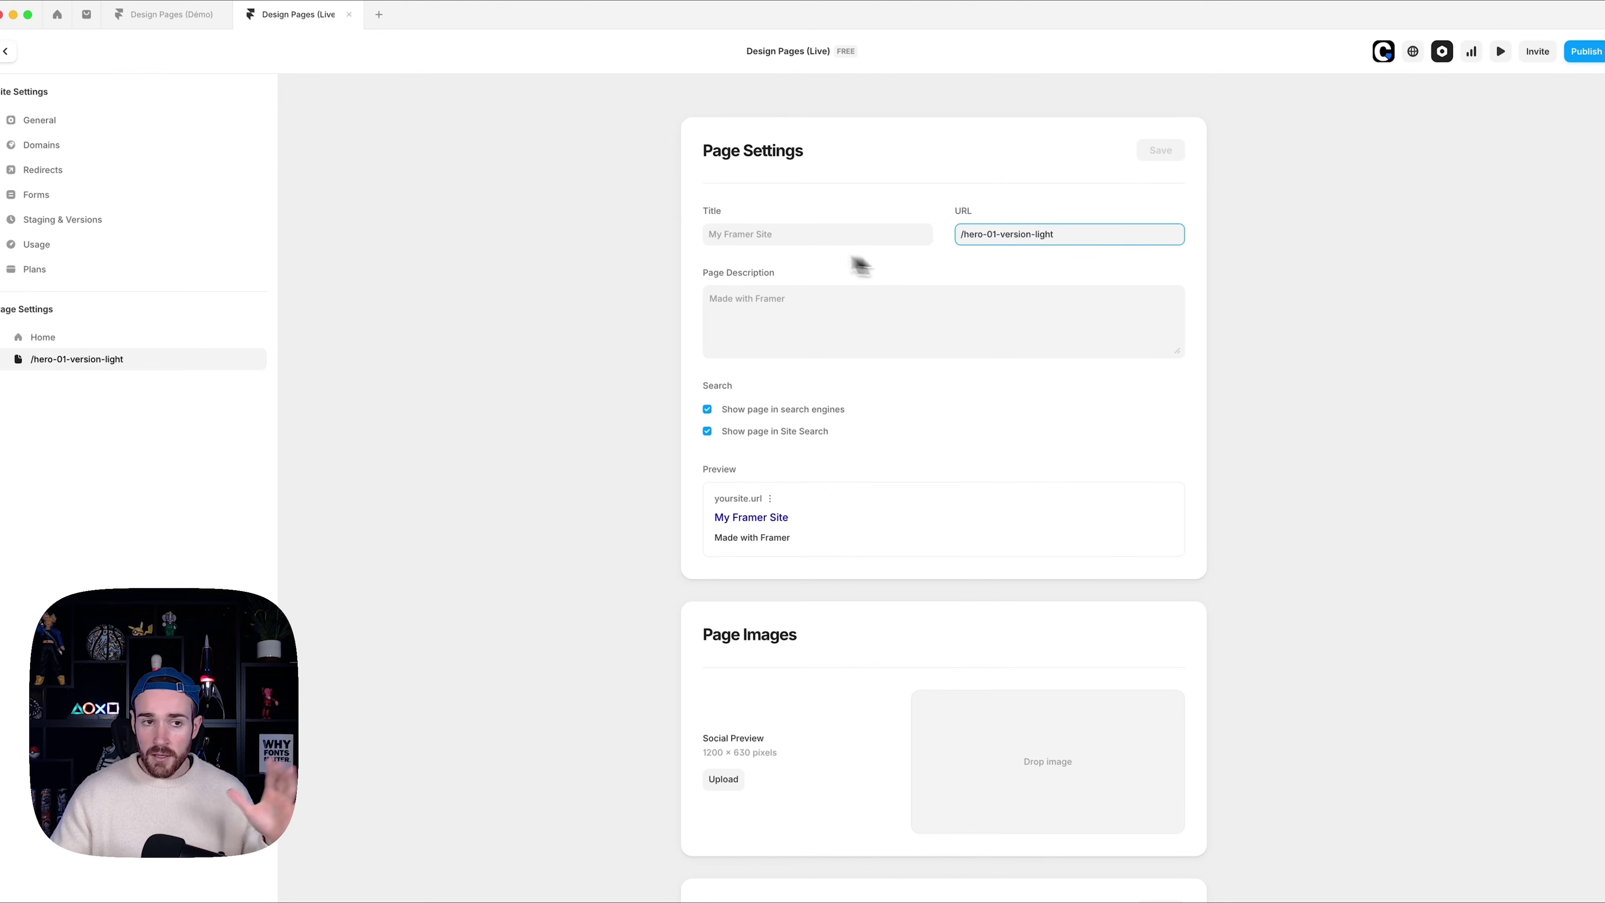
pyautogui.click(7, 53)
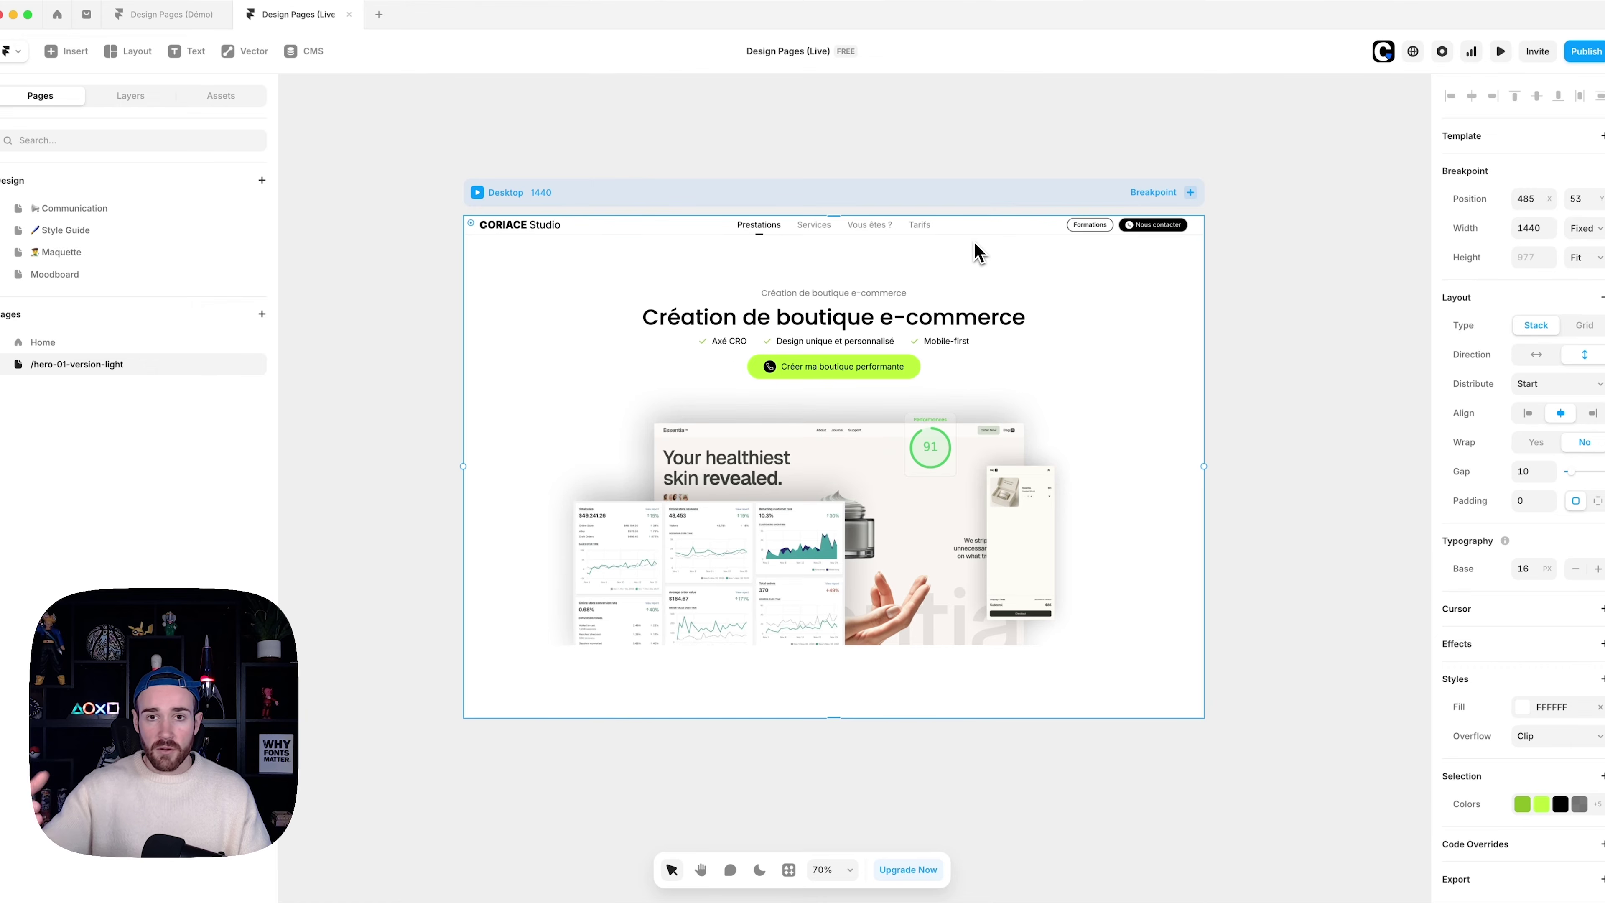
# - Add a Tablet breakpoint 810 wide and a Phone breakpoint 390 wide to the hero page
pyautogui.hscroll(1, 1011, 247)
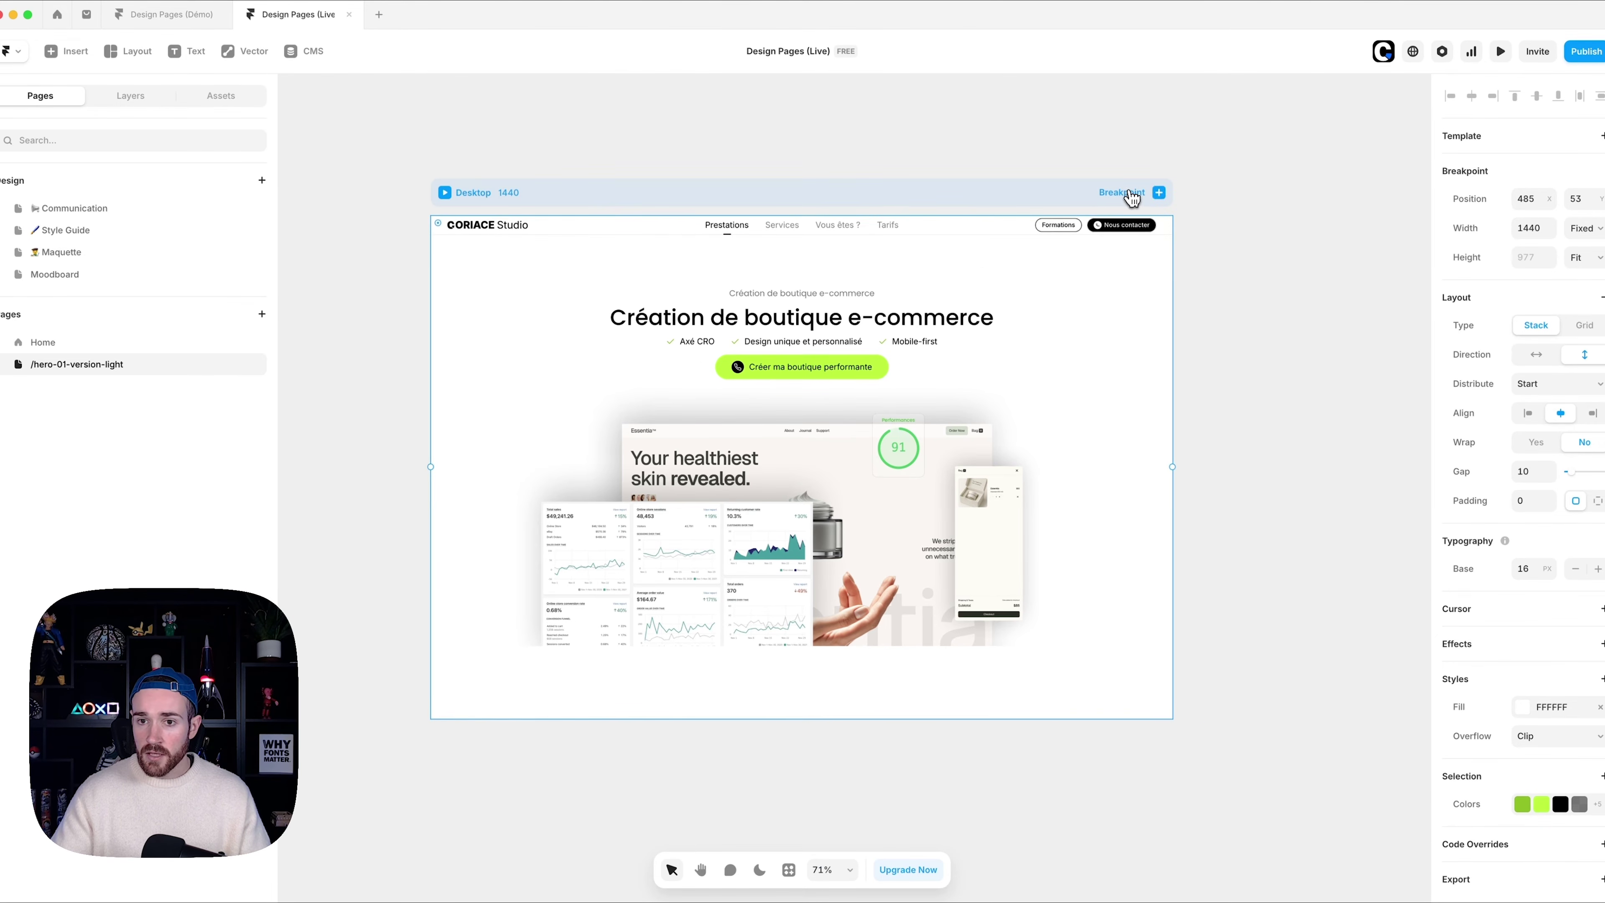
pyautogui.click(1131, 194)
pyautogui.click(1124, 223)
pyautogui.click(1050, 213)
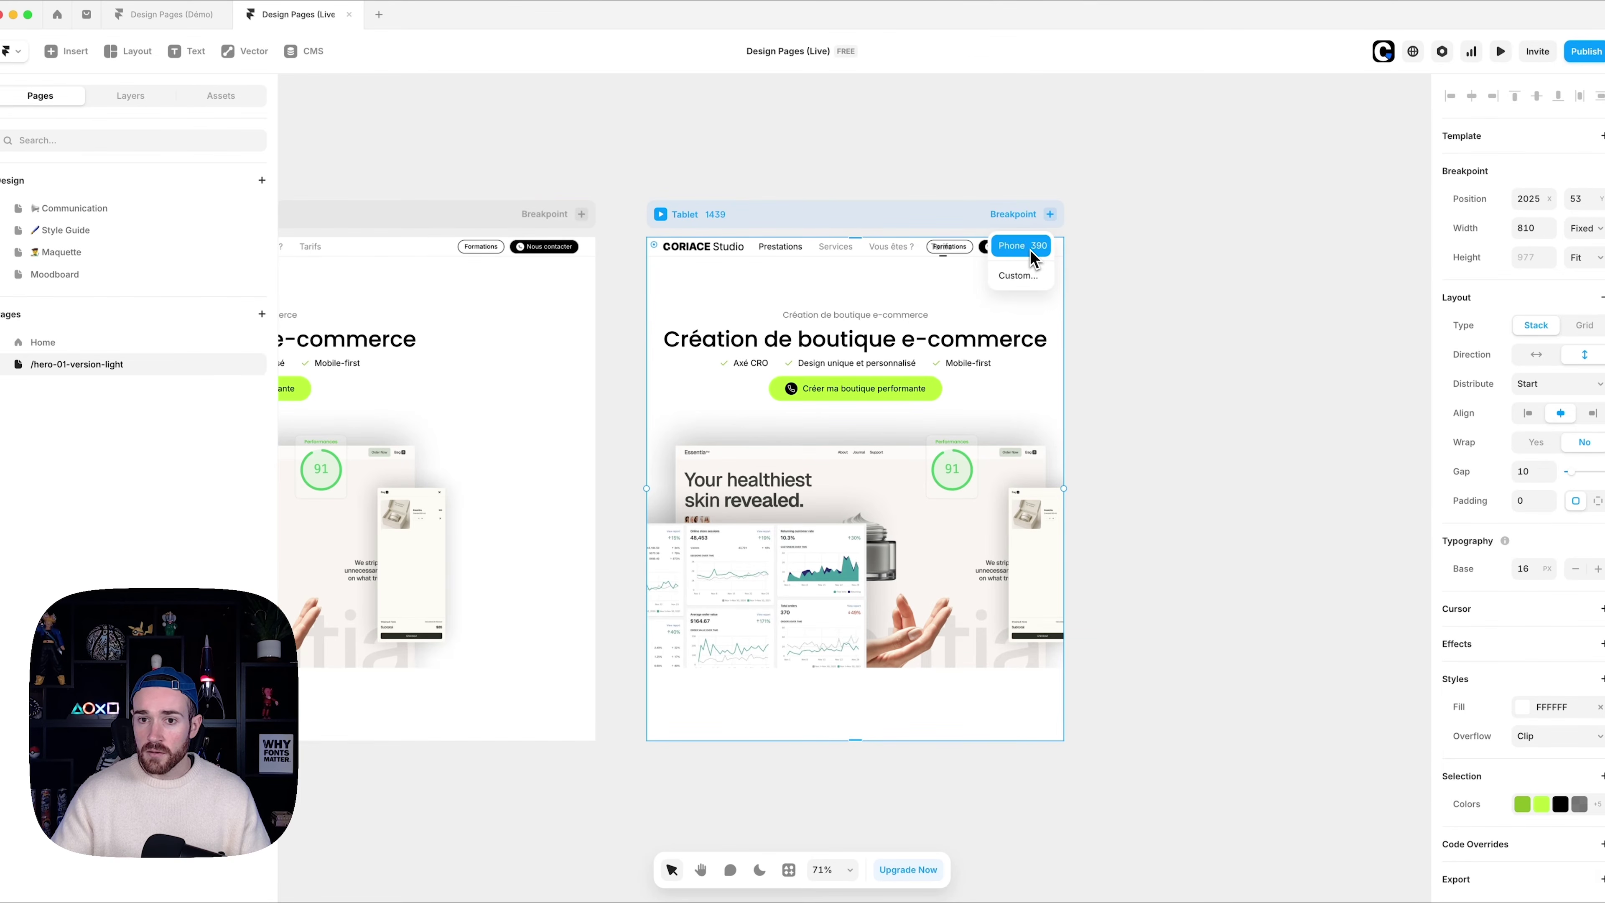
pyautogui.click(1044, 265)
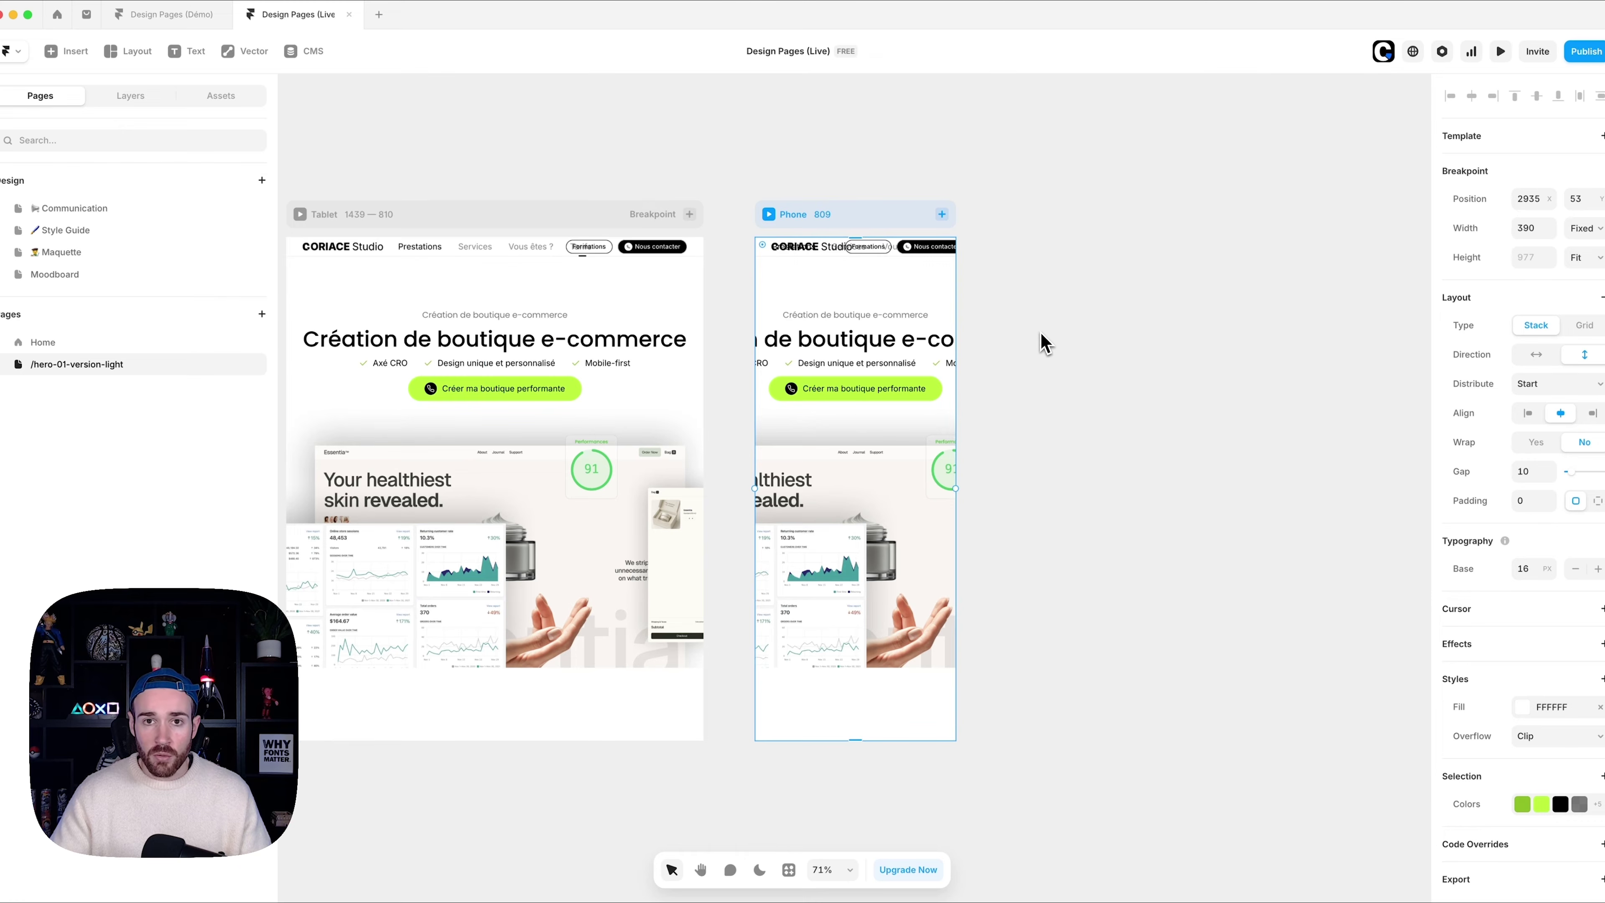
# - Set the width of the Desktop breakpoint's Section to Fill
pyautogui.hscroll(-15, 1111, 319)
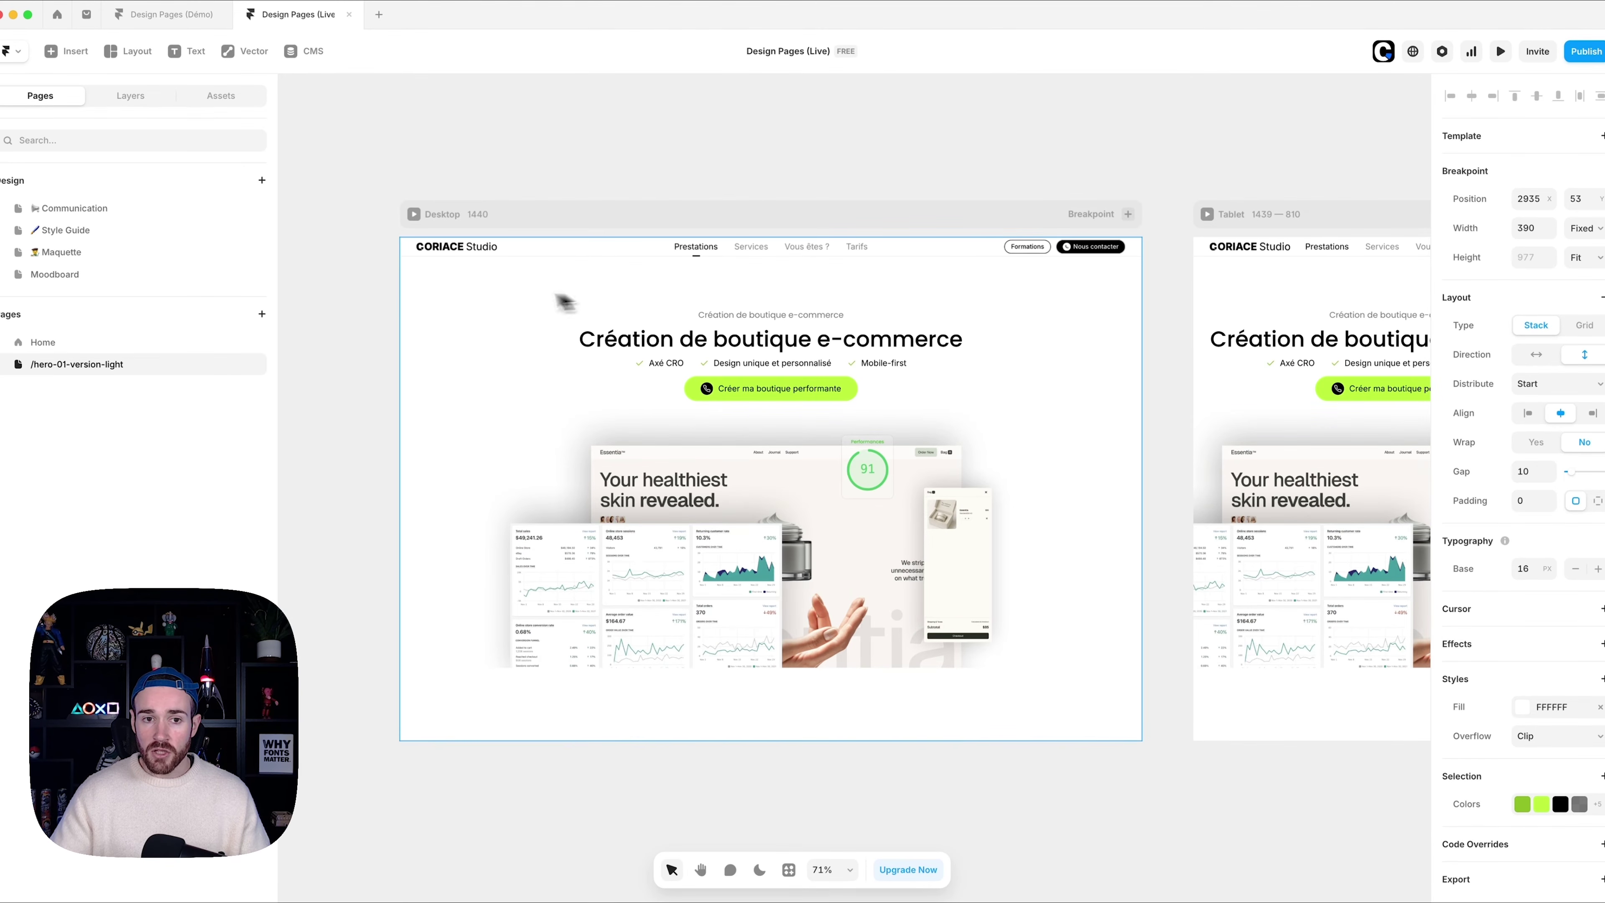
pyautogui.click(505, 304)
pyautogui.click(139, 96)
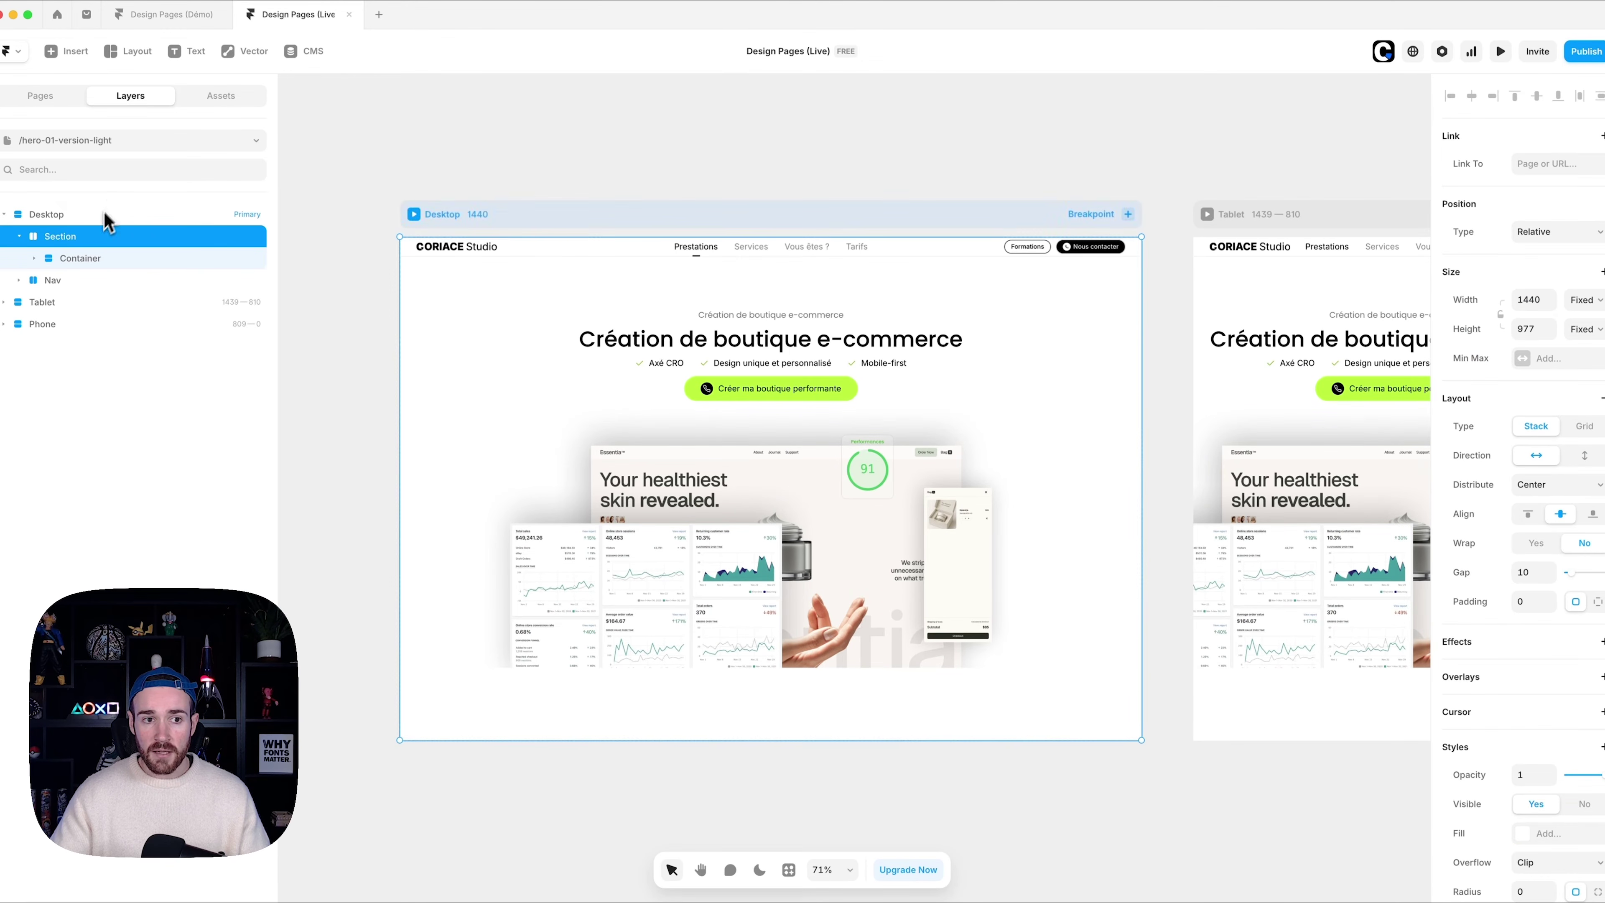
pyautogui.click(1583, 300)
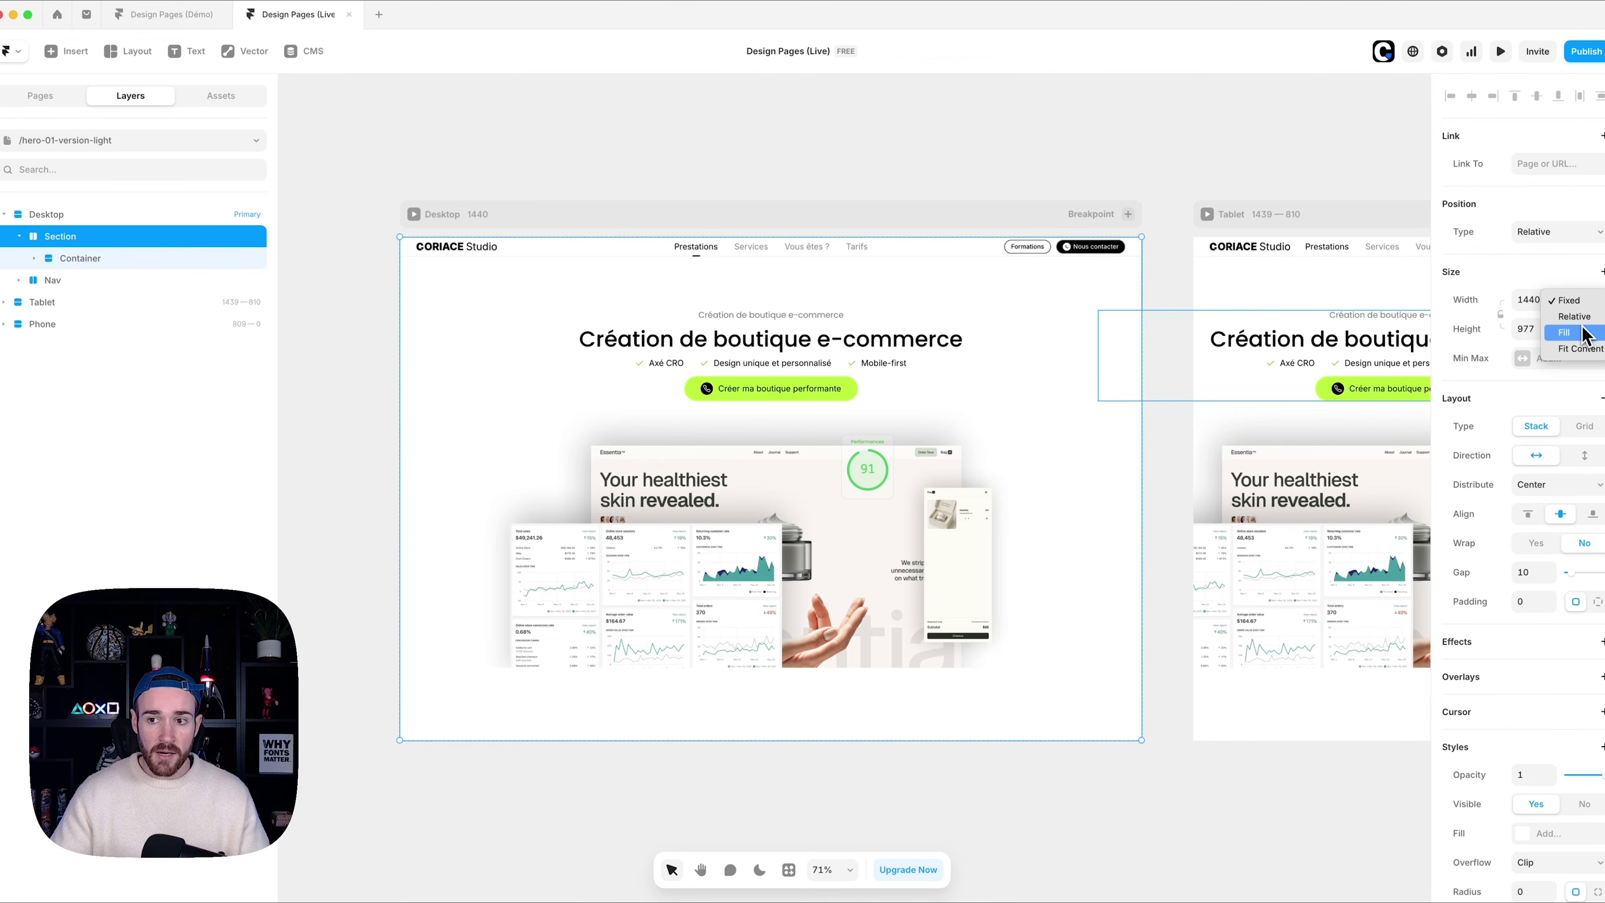
pyautogui.click(1565, 333)
# - Hide the Nav Menu in the Tablet breakpoint
pyautogui.hscroll(10, 1074, 404)
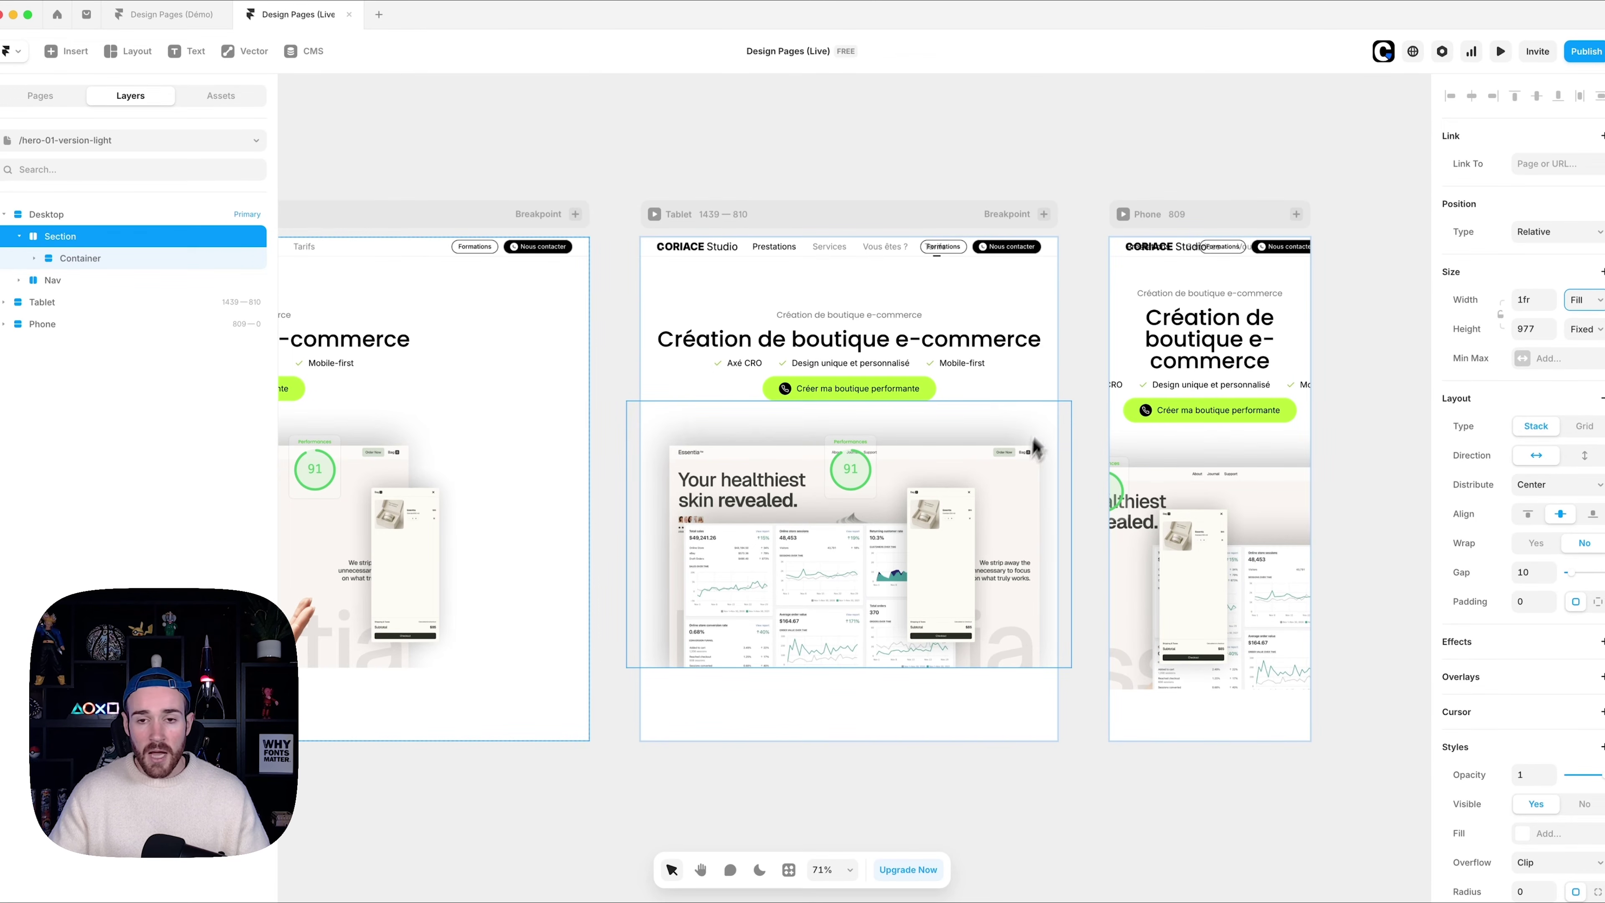
pyautogui.click(860, 251)
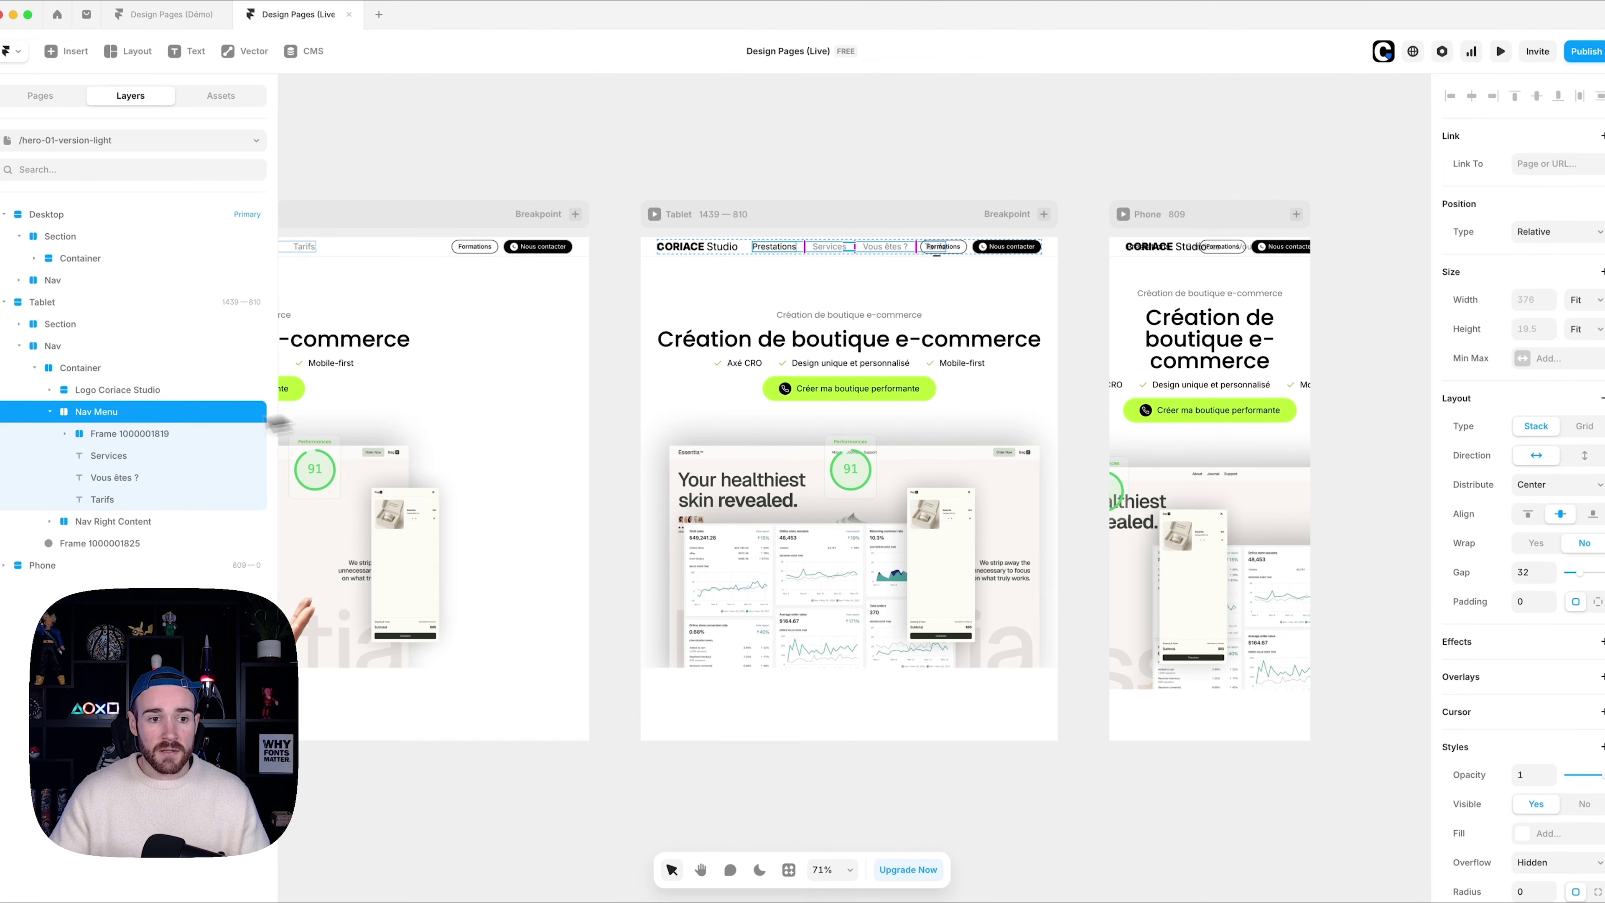
pyautogui.scroll(-4, 1586, 568)
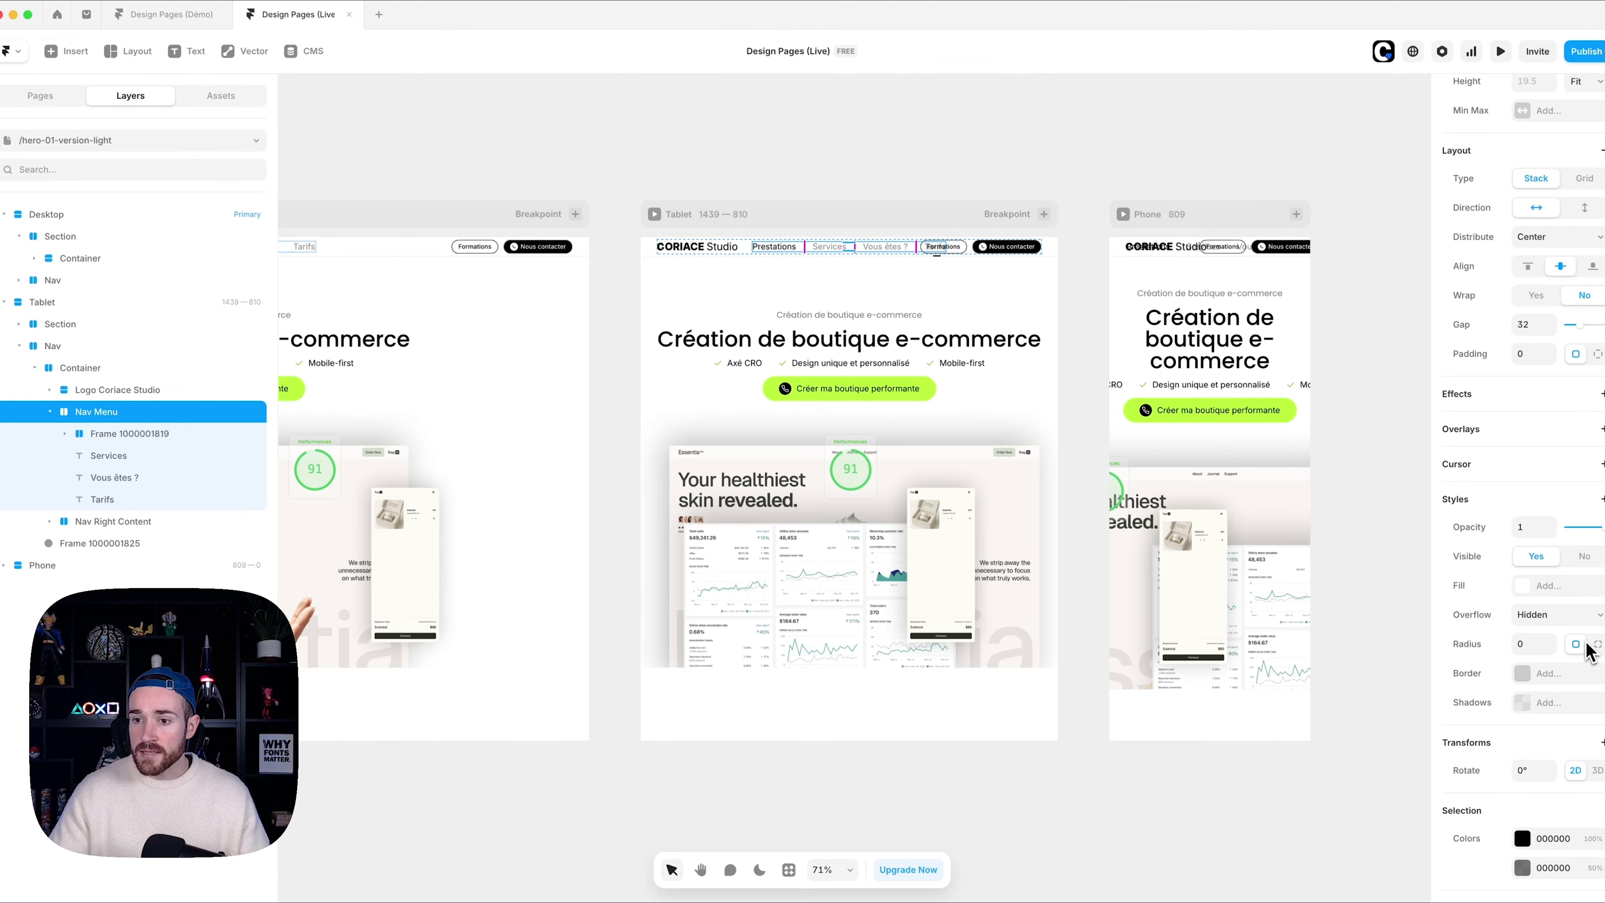
pyautogui.click(1586, 558)
# - Hide the navigation menu and the Formations button in the Phone breakpoint's nav
pyautogui.hscroll(3, 1275, 333)
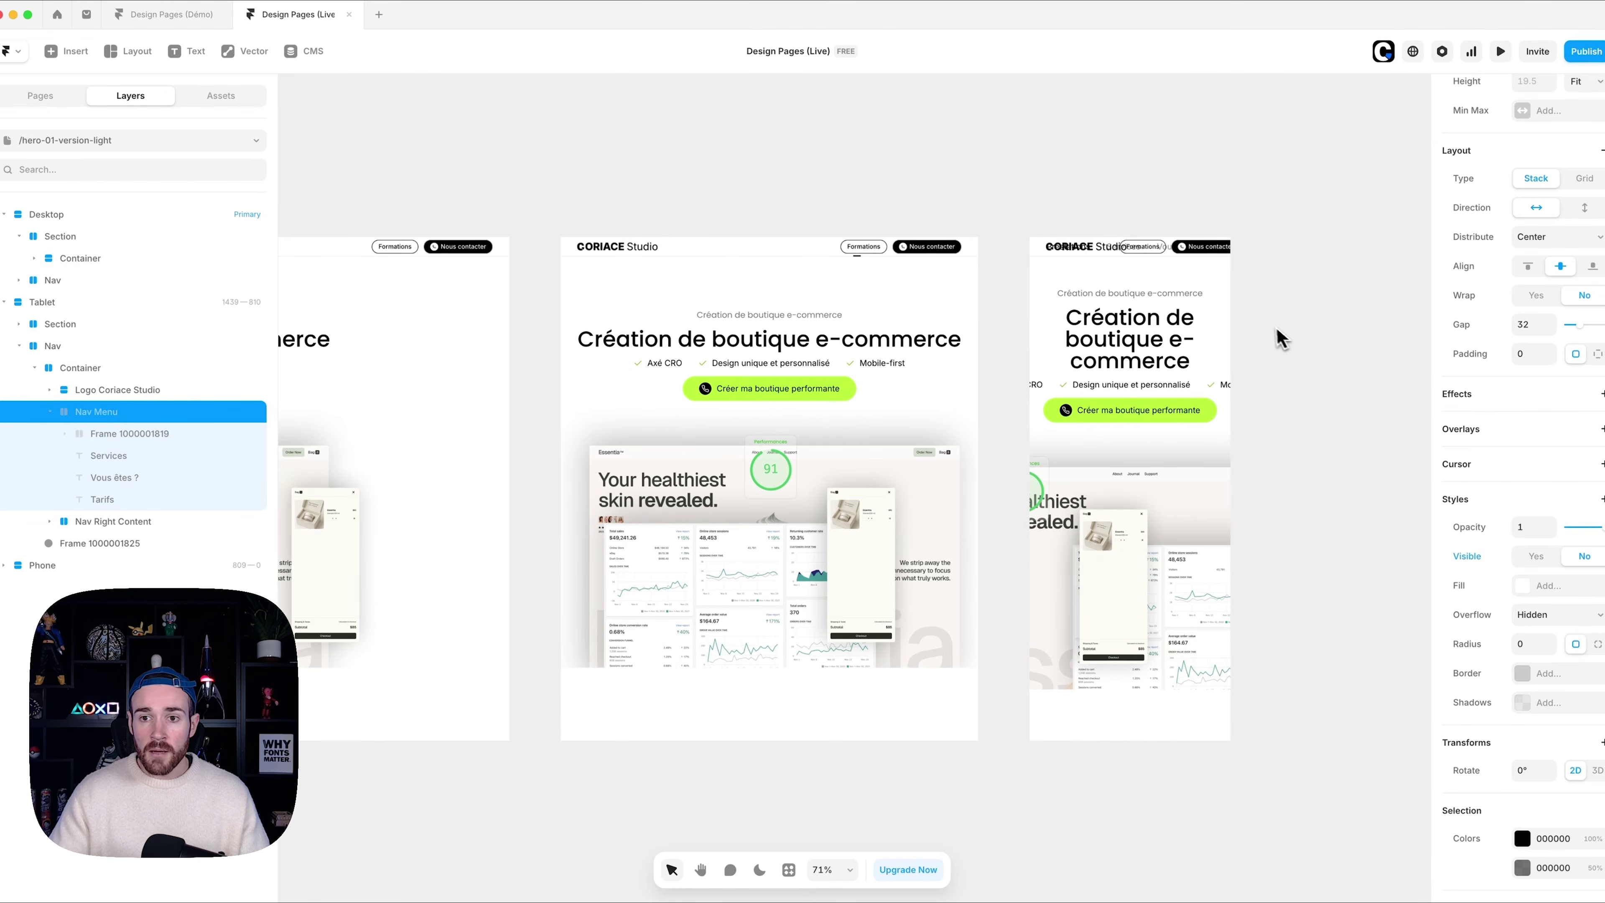
pyautogui.click(1123, 253)
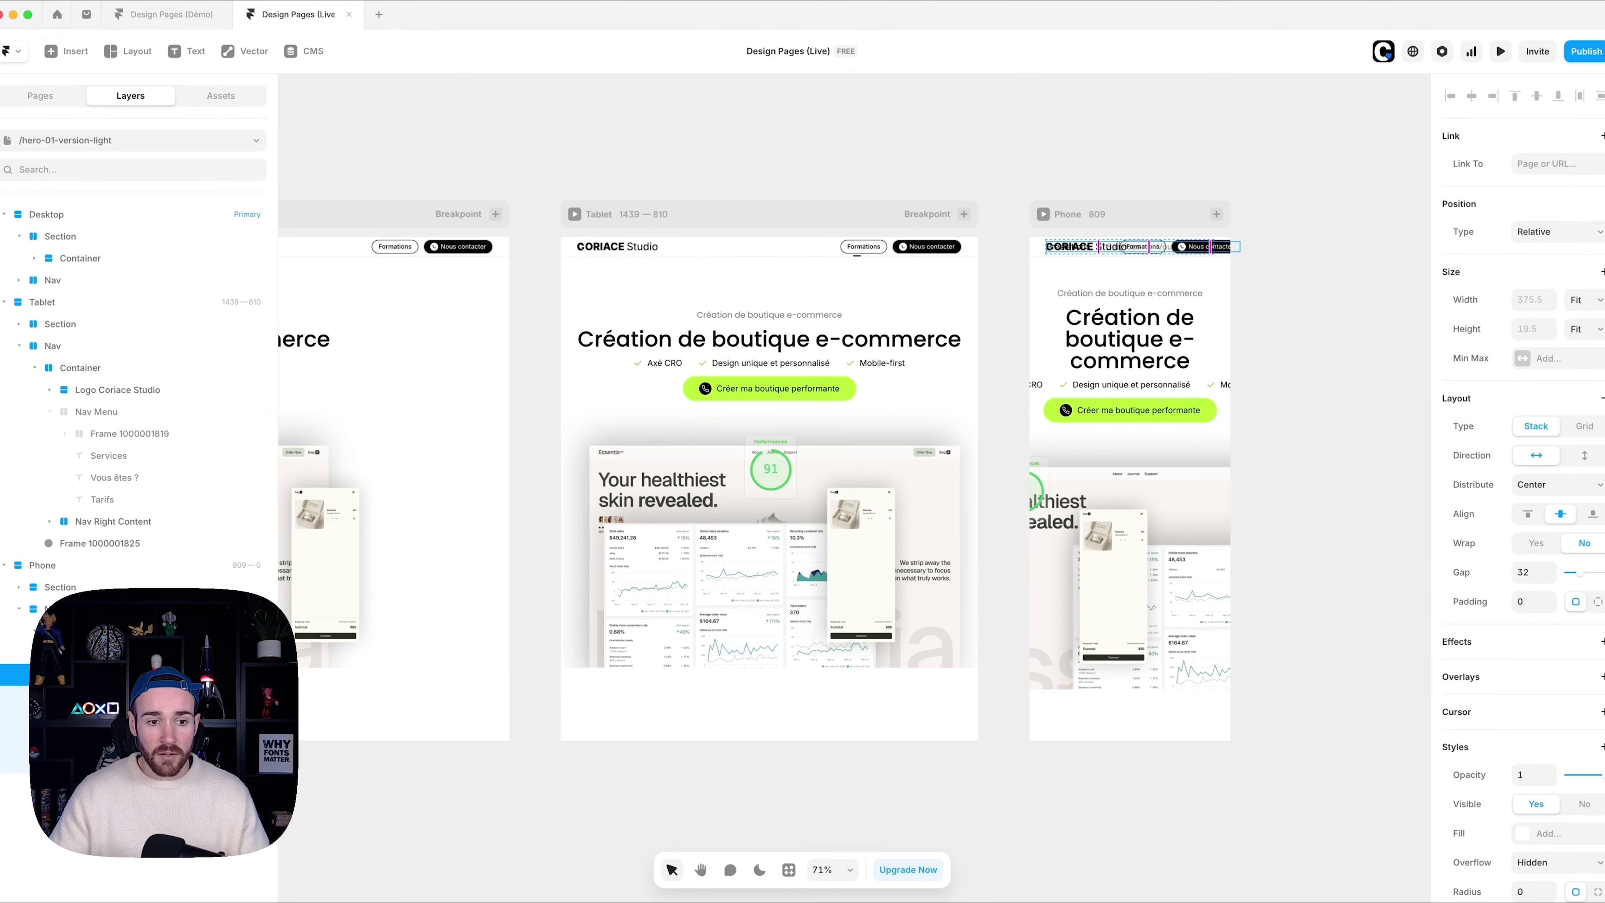
pyautogui.scroll(-1, 1575, 588)
pyautogui.click(1584, 736)
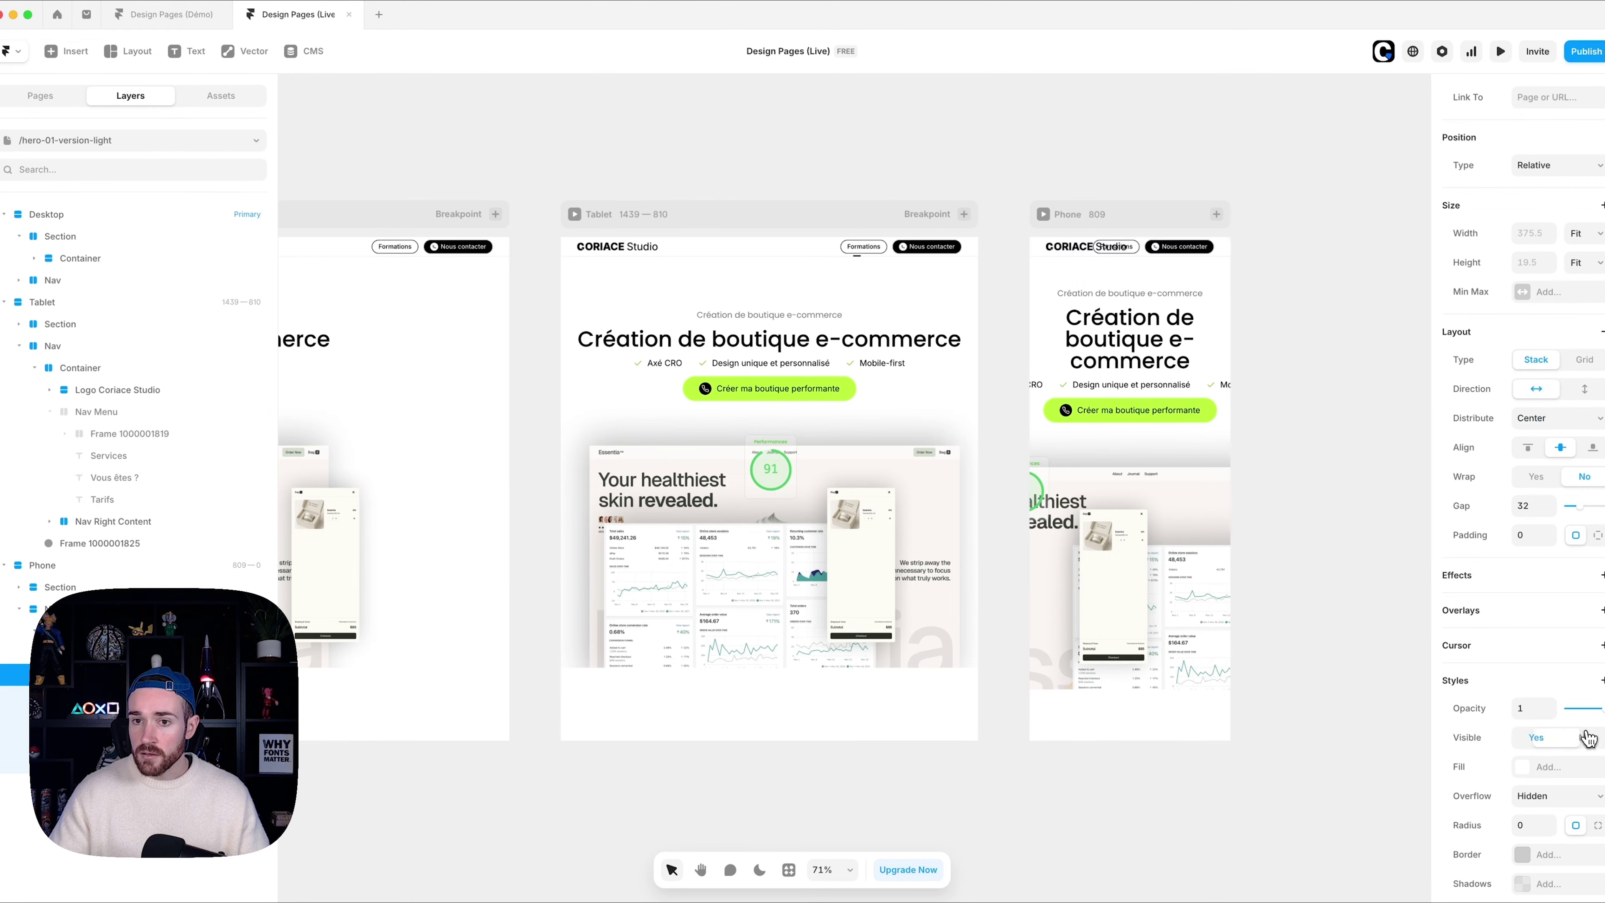
pyautogui.click(1137, 255)
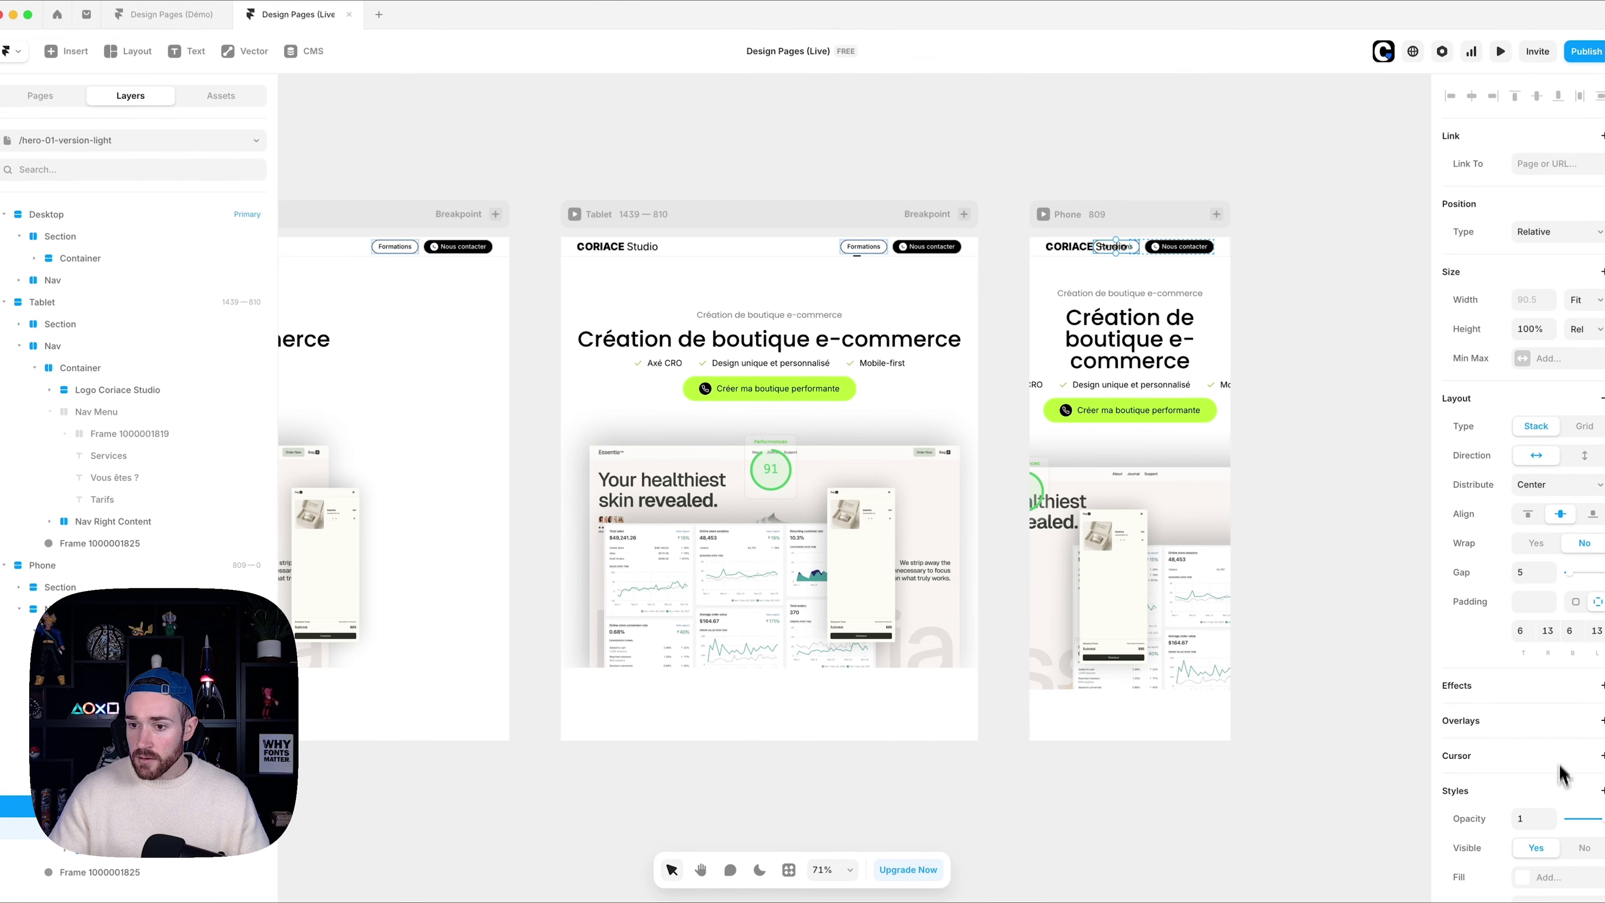
pyautogui.scroll(-4, 1564, 802)
pyautogui.click(1583, 591)
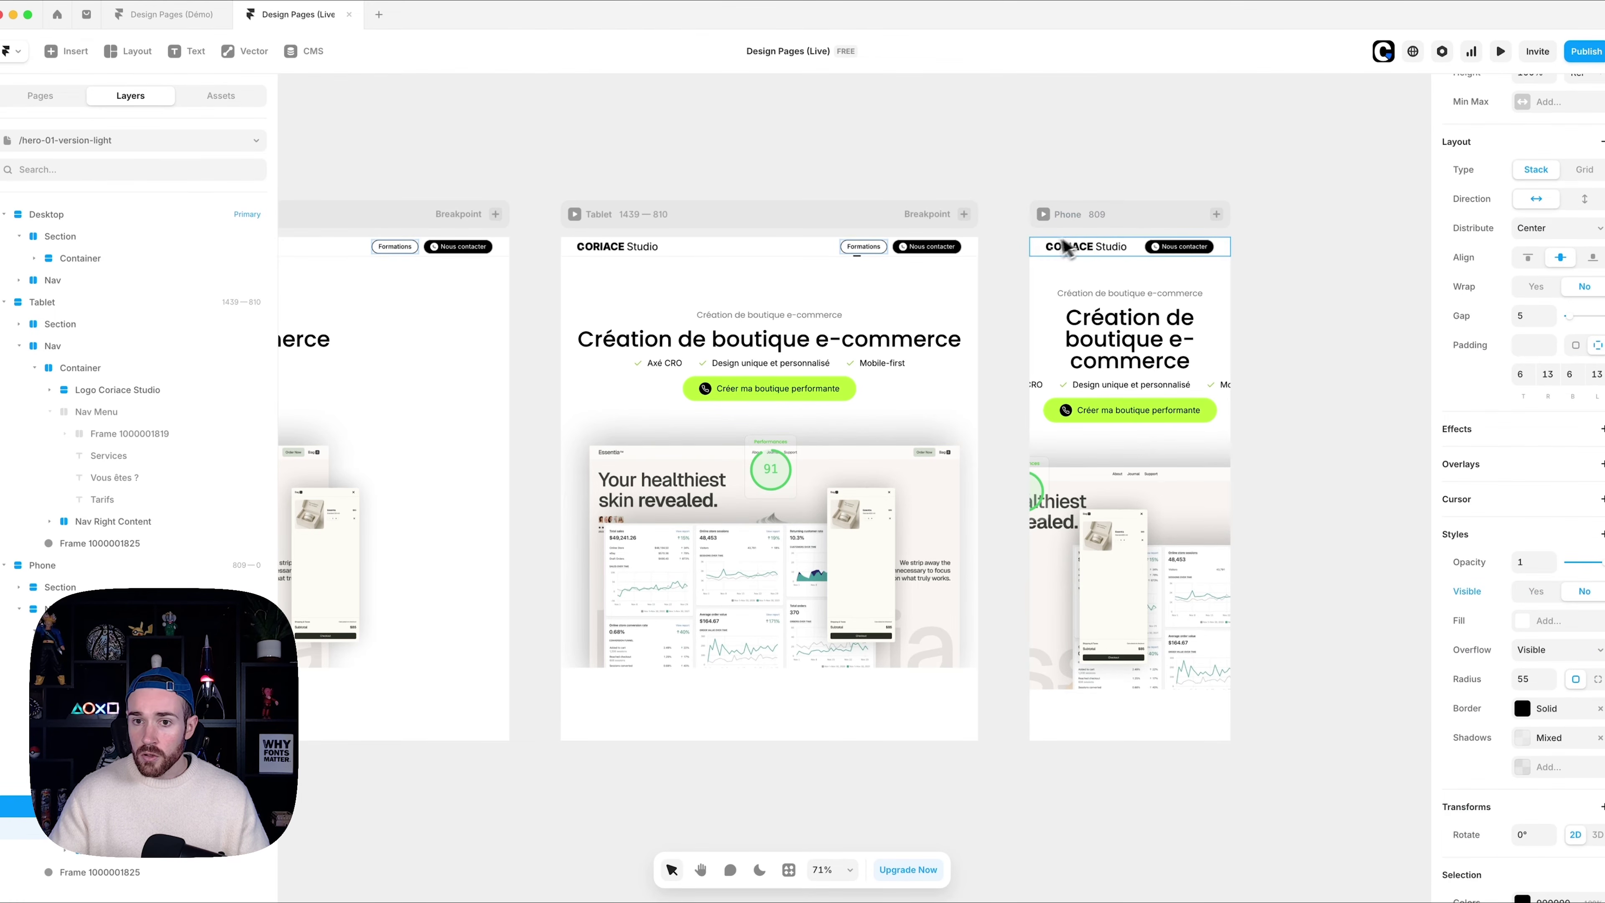
# - Set the left and right padding of the Phone breakpoint's nav to 16
pyautogui.click(1042, 250)
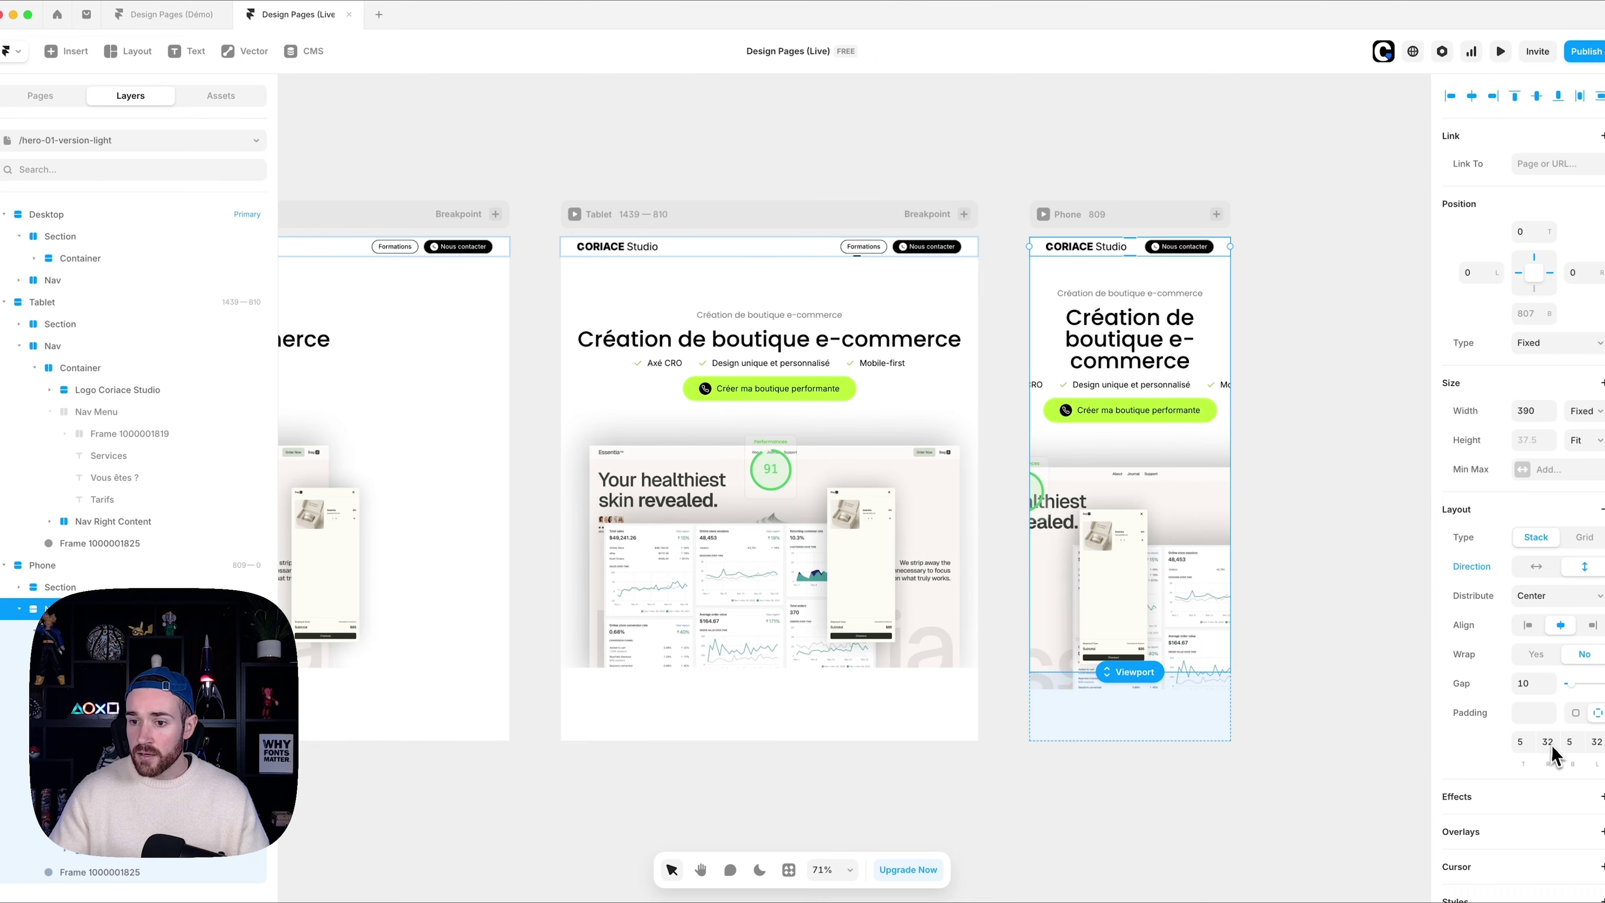
pyautogui.press('Return')
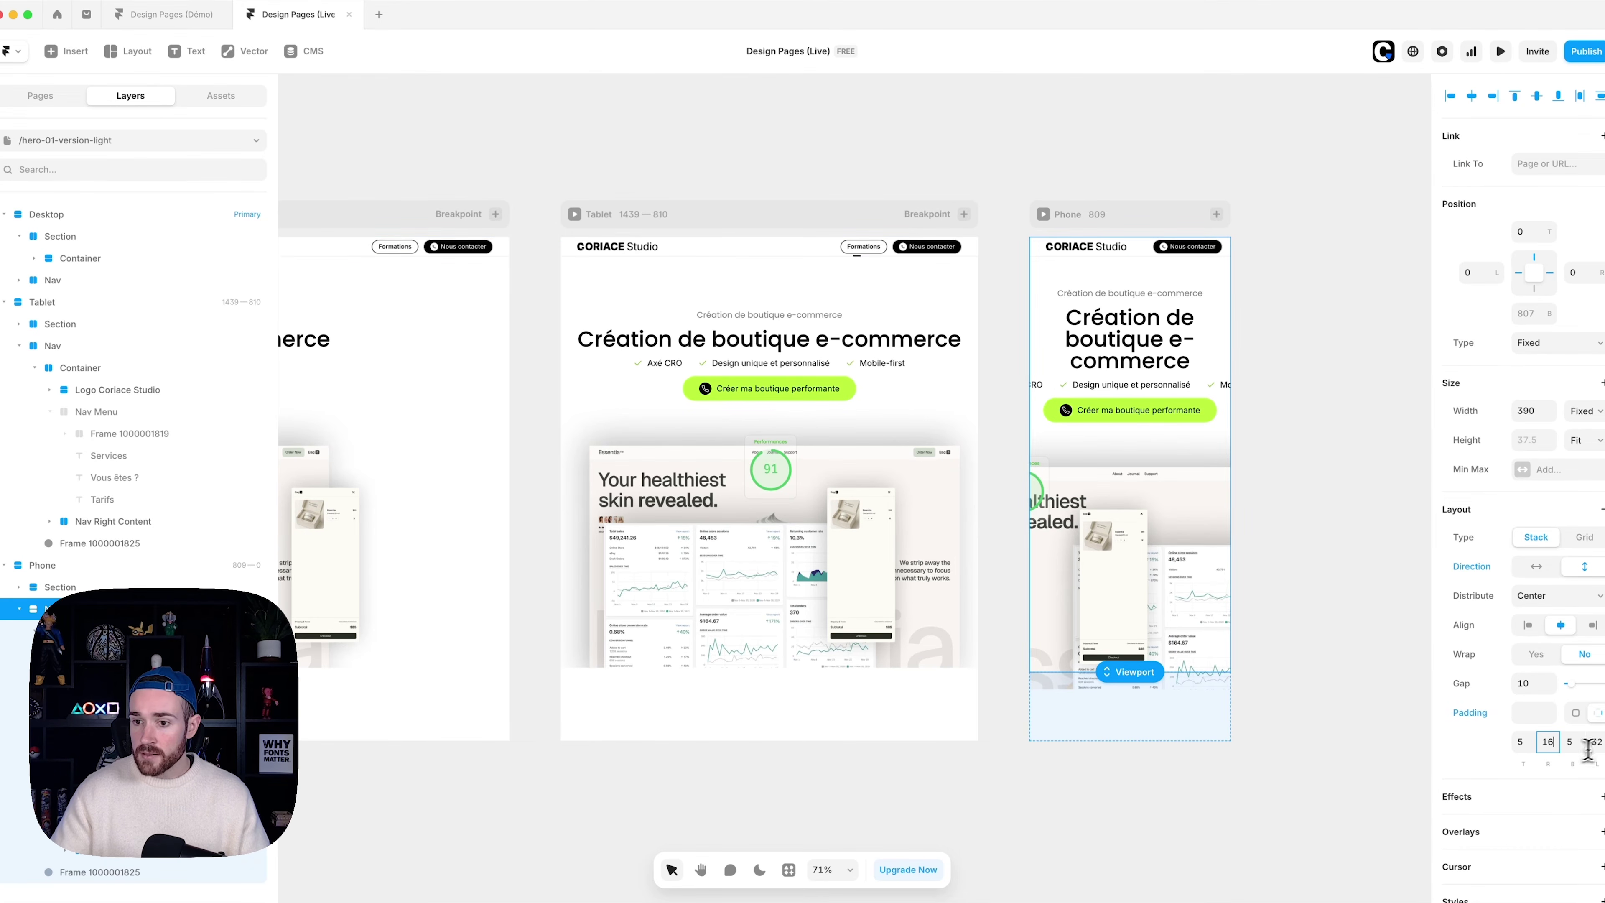
pyautogui.write('16')
pyautogui.press('Return')
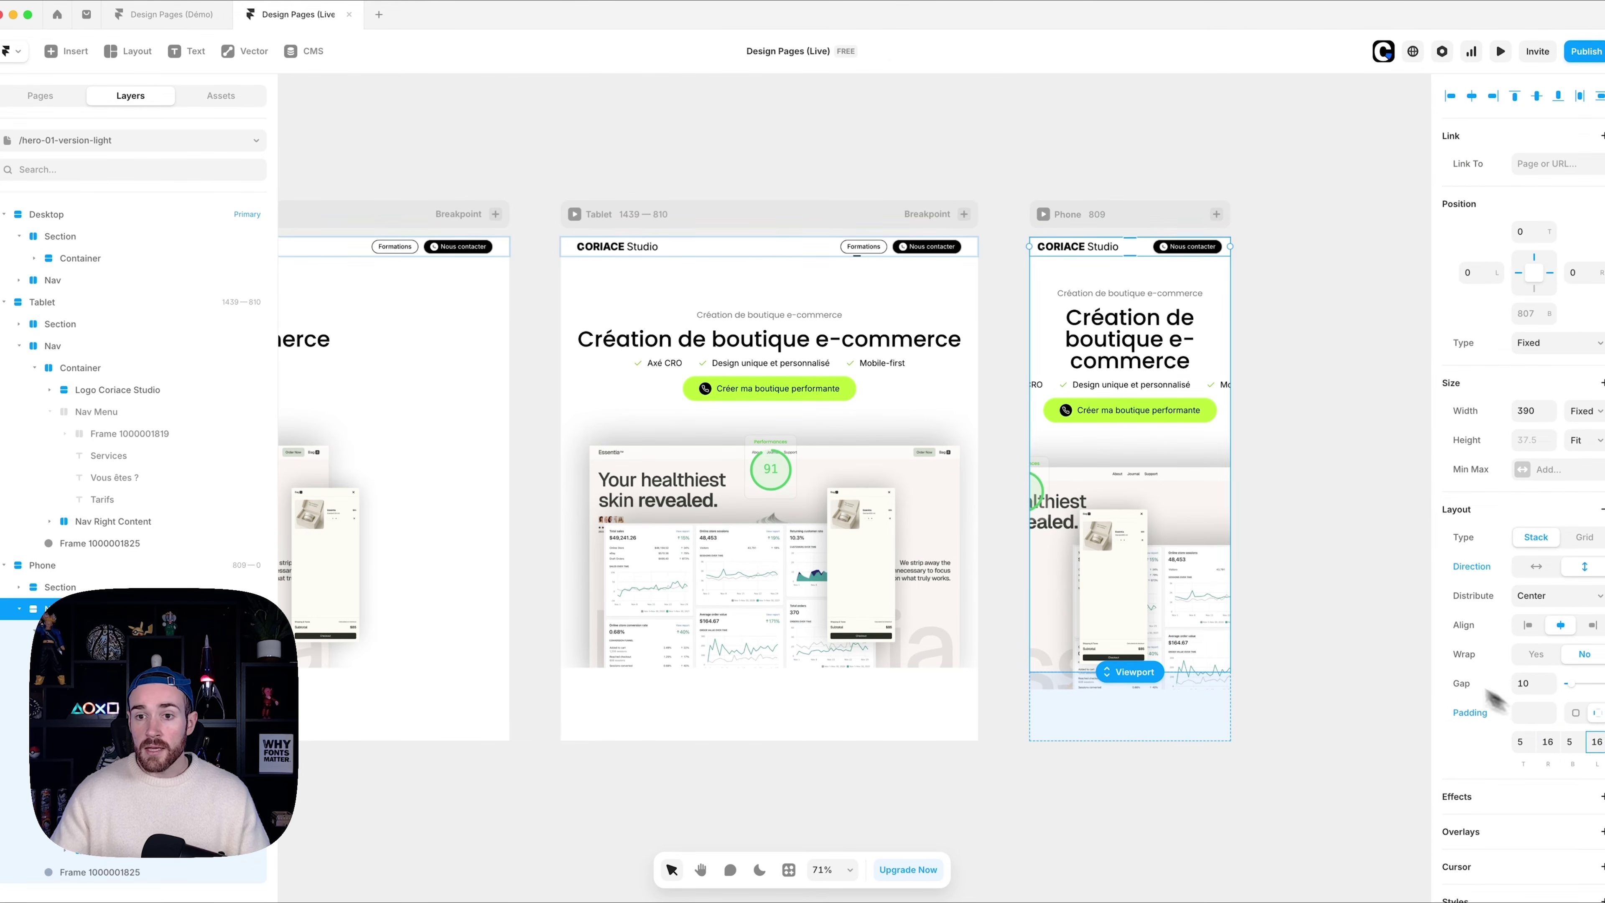
# - Set the stack direction of the Phone breakpoint's three-item argument list to vertical
pyautogui.scroll(1, 1369, 437)
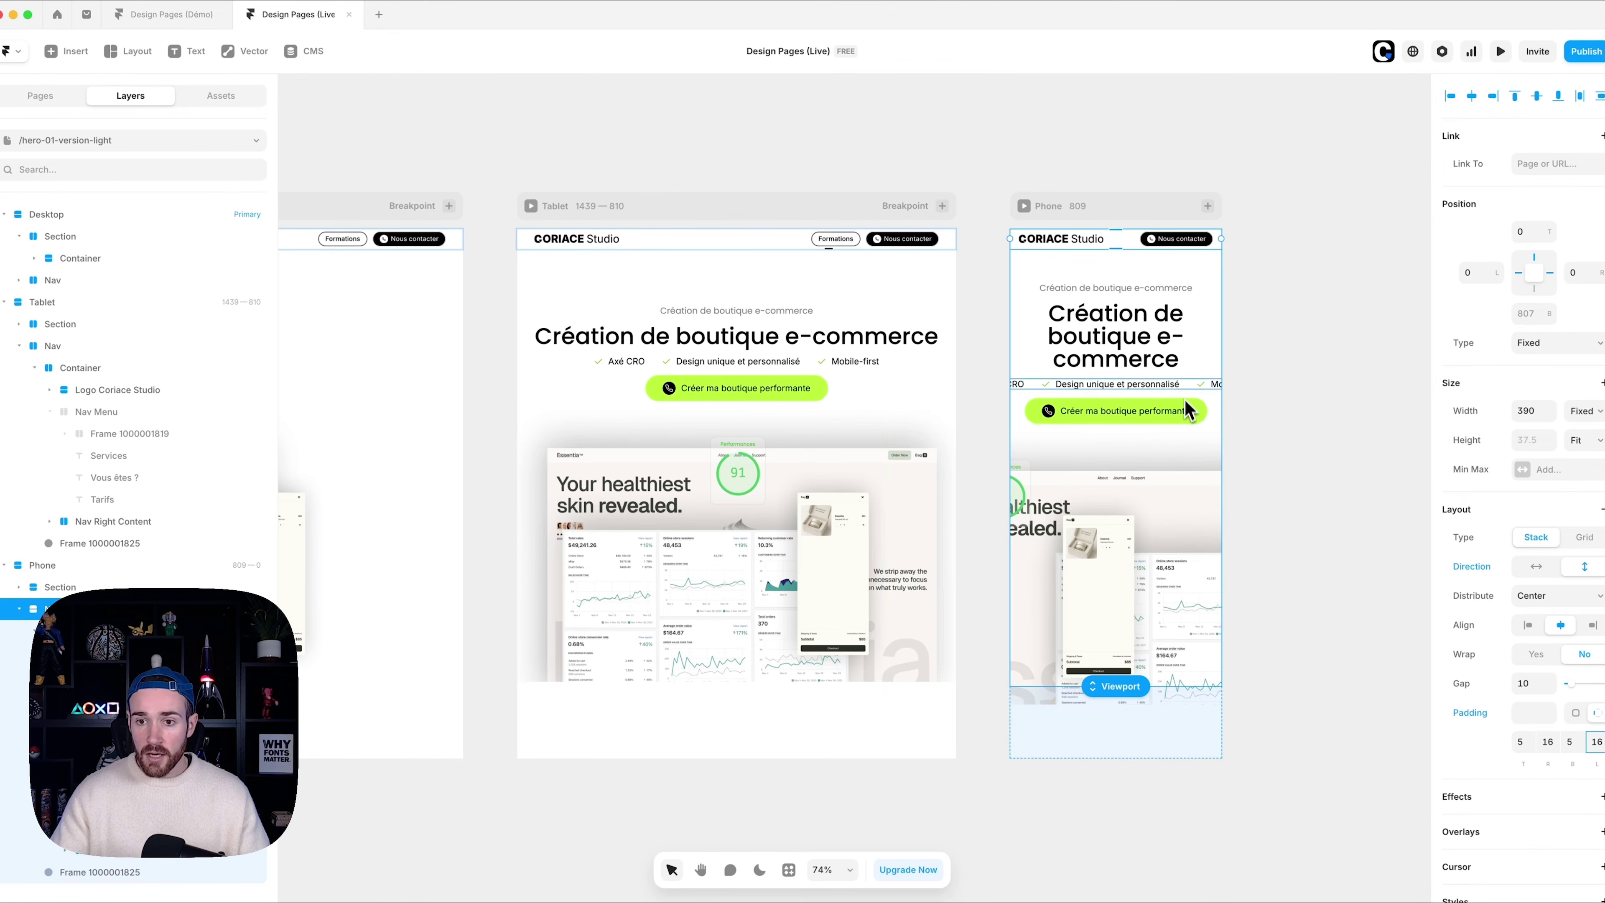
pyautogui.click(1189, 387)
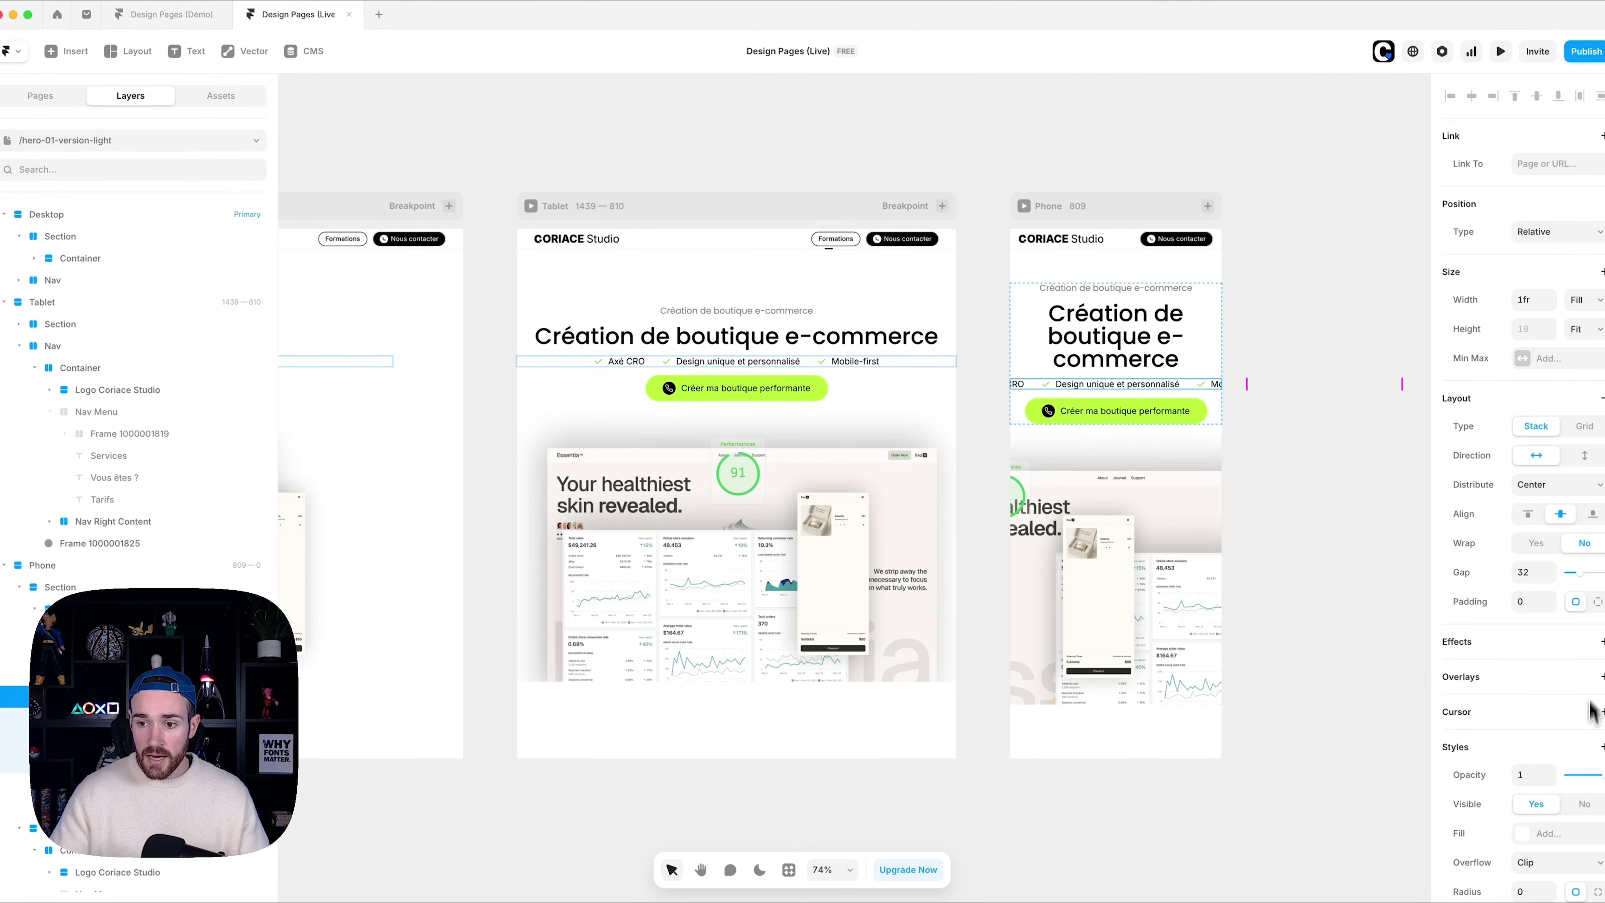
pyautogui.scroll(-5, 1587, 727)
pyautogui.scroll(5, 1588, 759)
pyautogui.click(1583, 456)
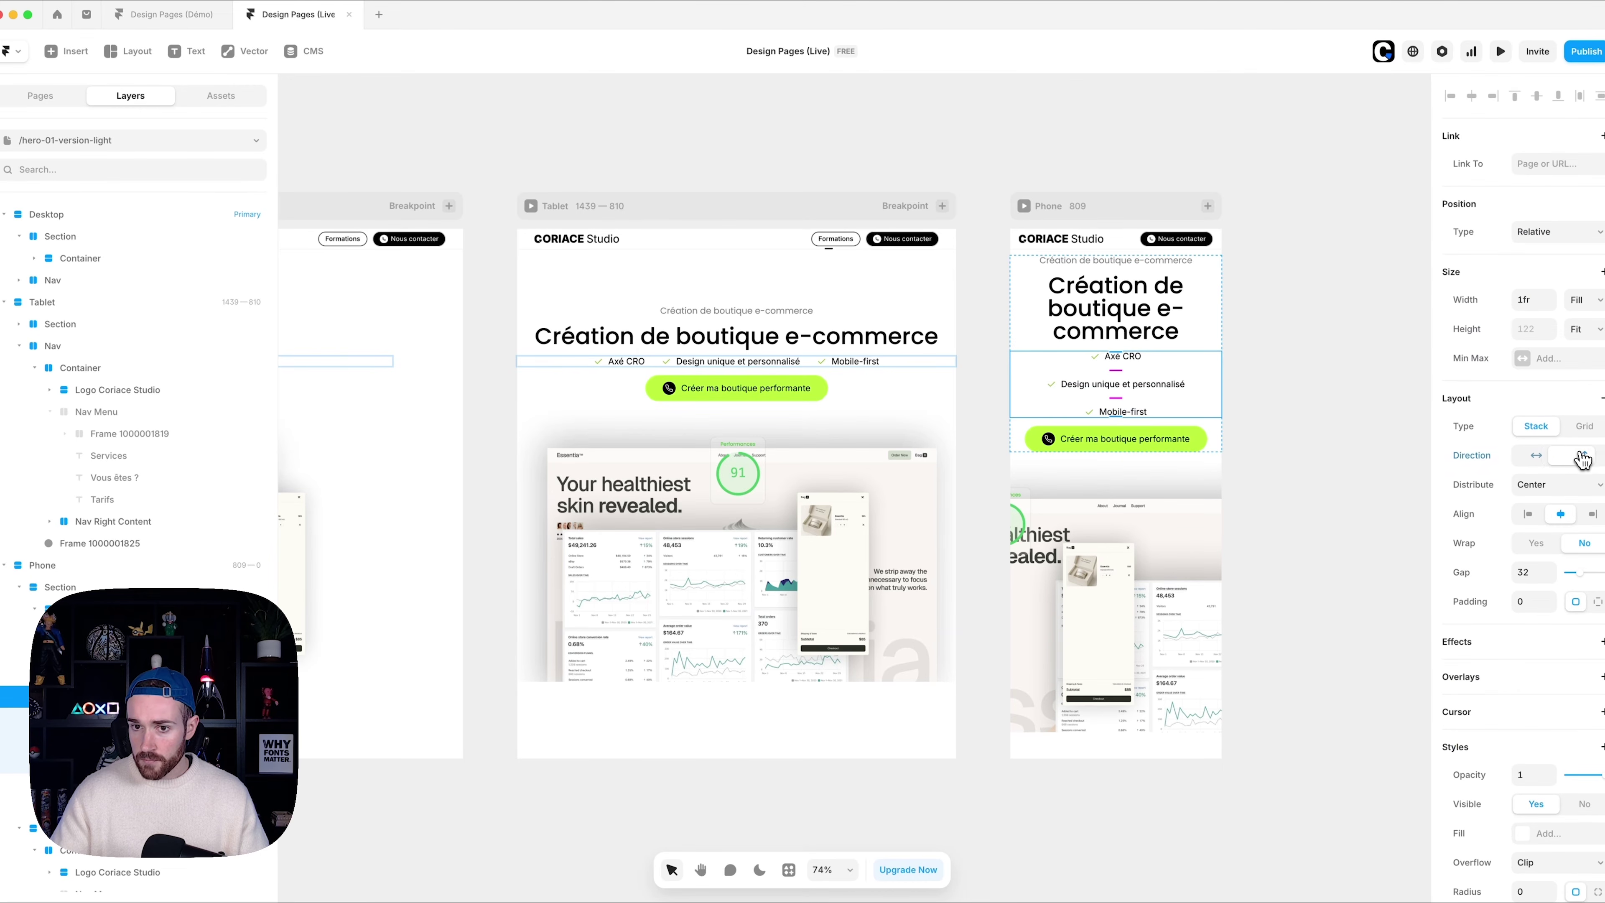
# - Set the Desktop breakpoint's Section height to Fit and its top padding to 100
pyautogui.hscroll(-10, 1245, 395)
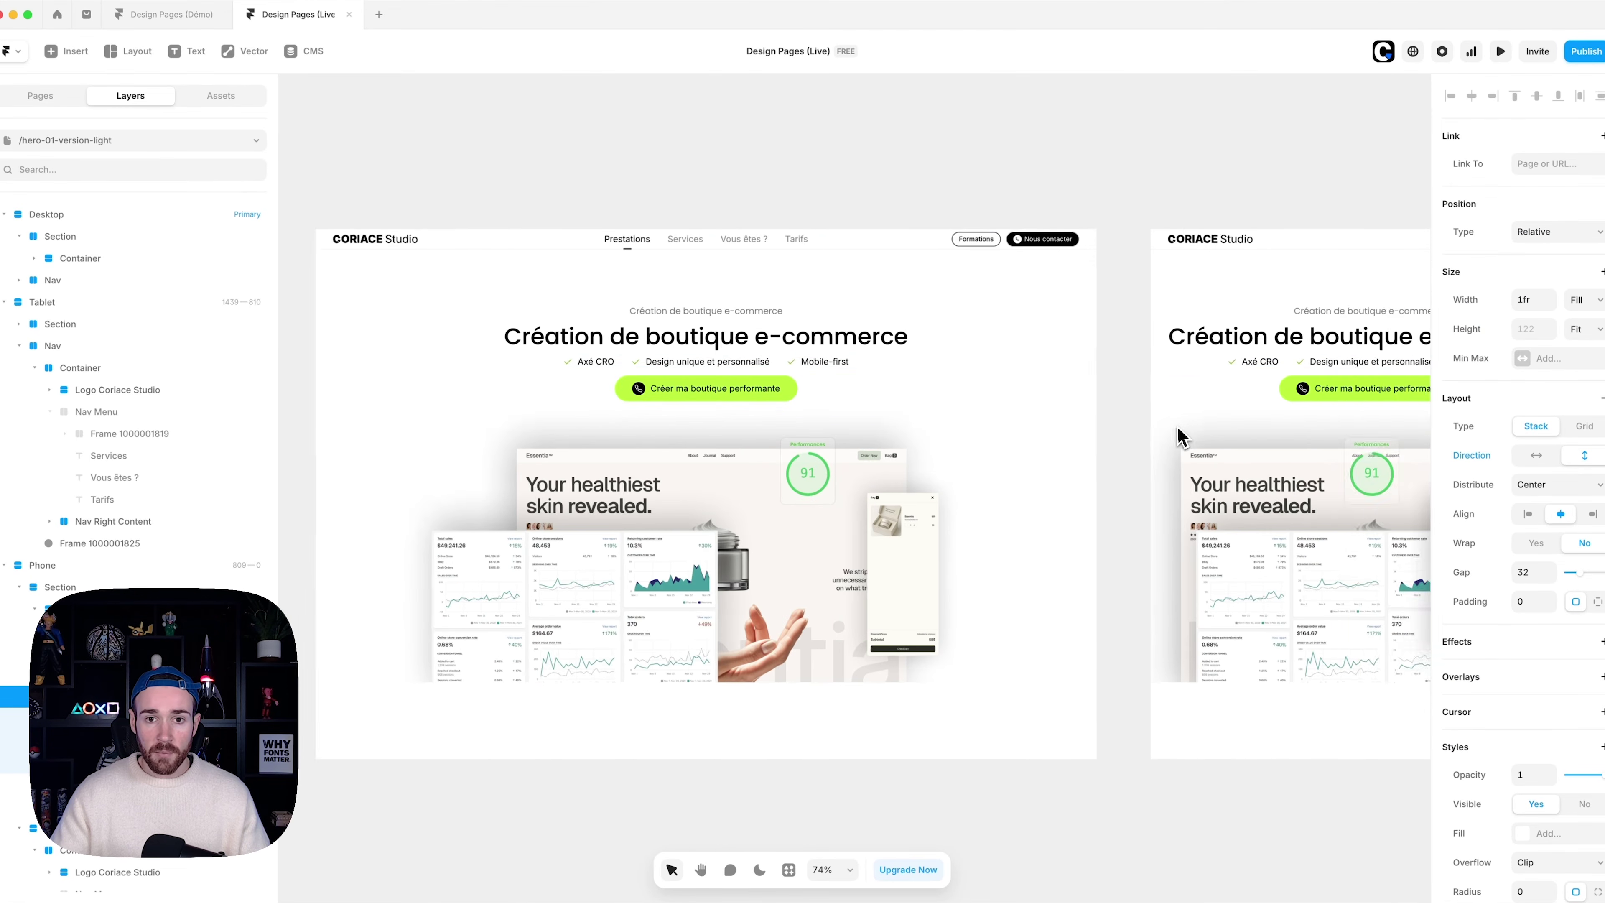
pyautogui.click(1068, 296)
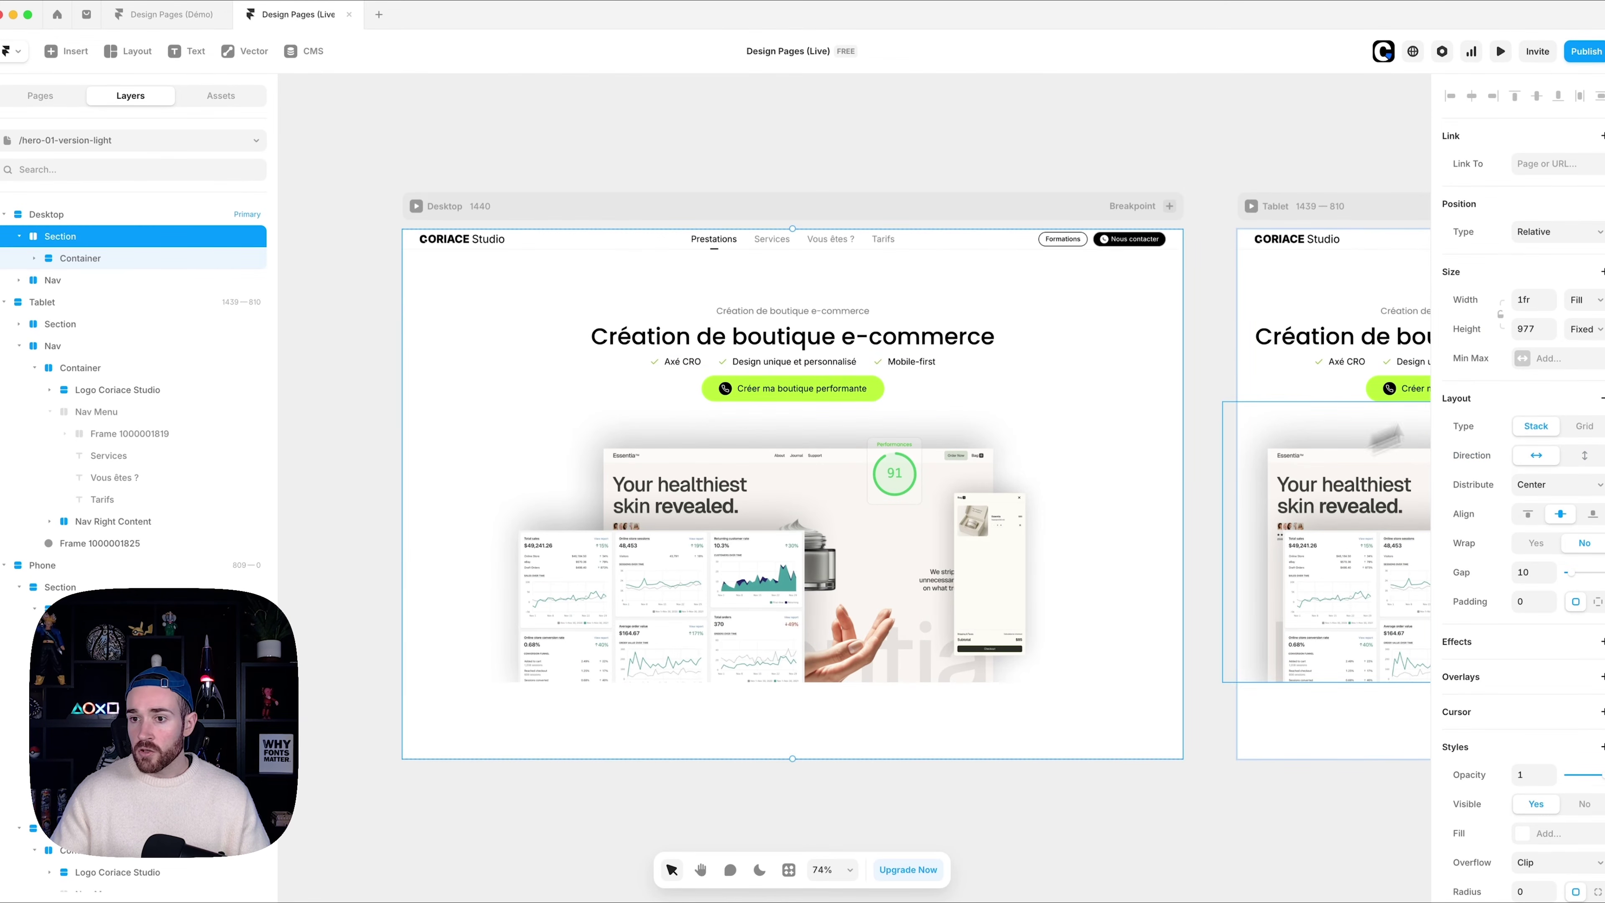
pyautogui.click(1582, 329)
pyautogui.click(1580, 378)
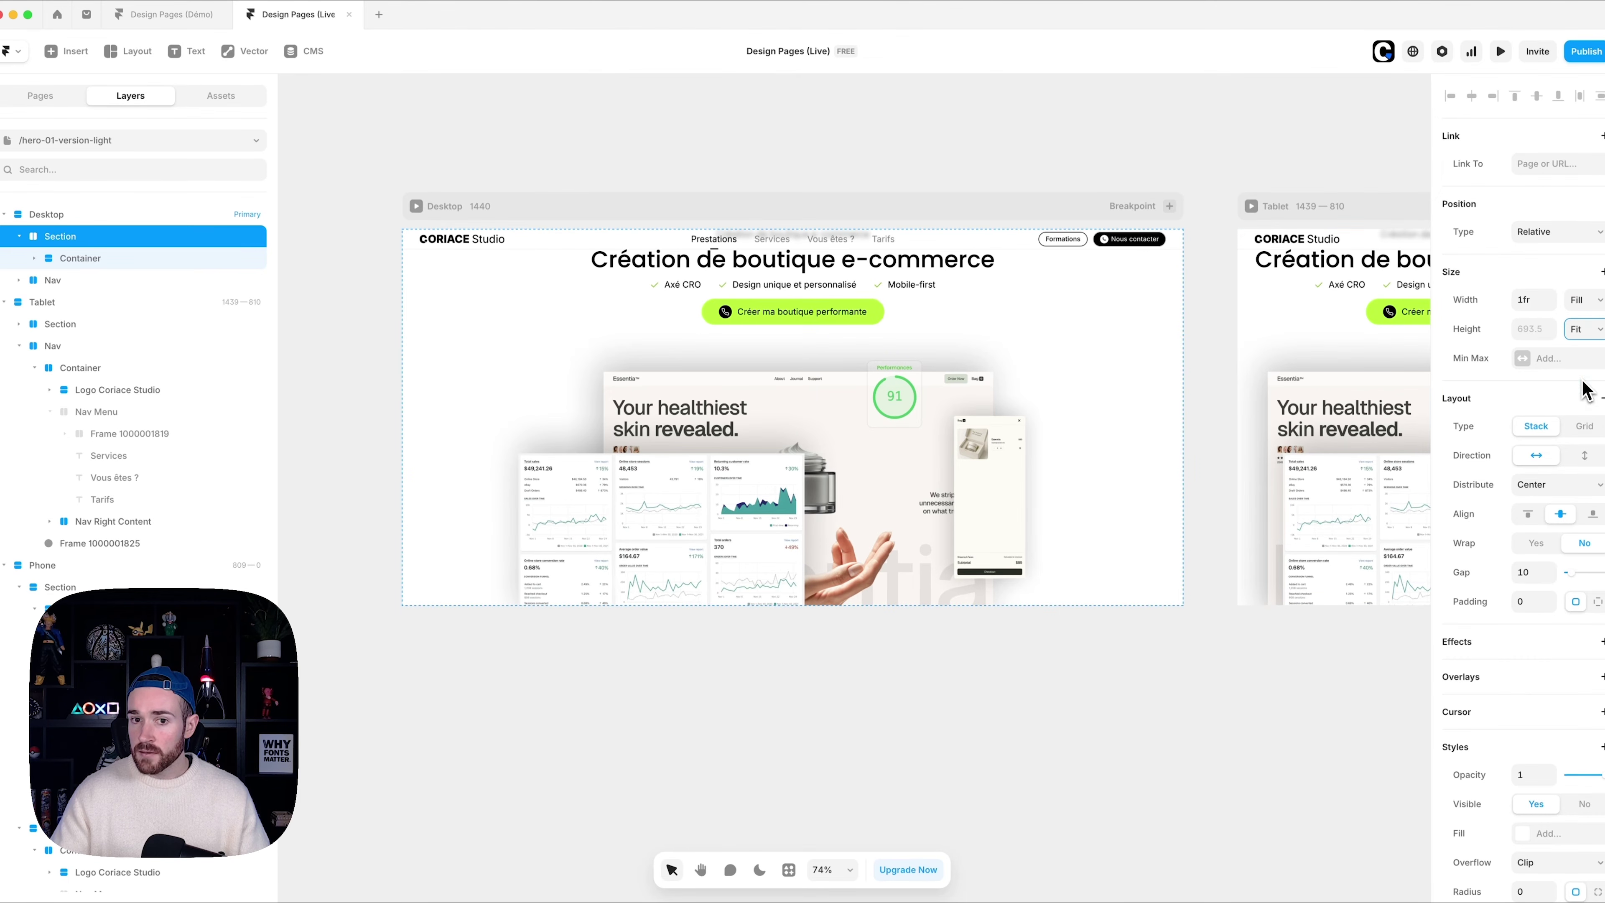
pyautogui.click(1597, 601)
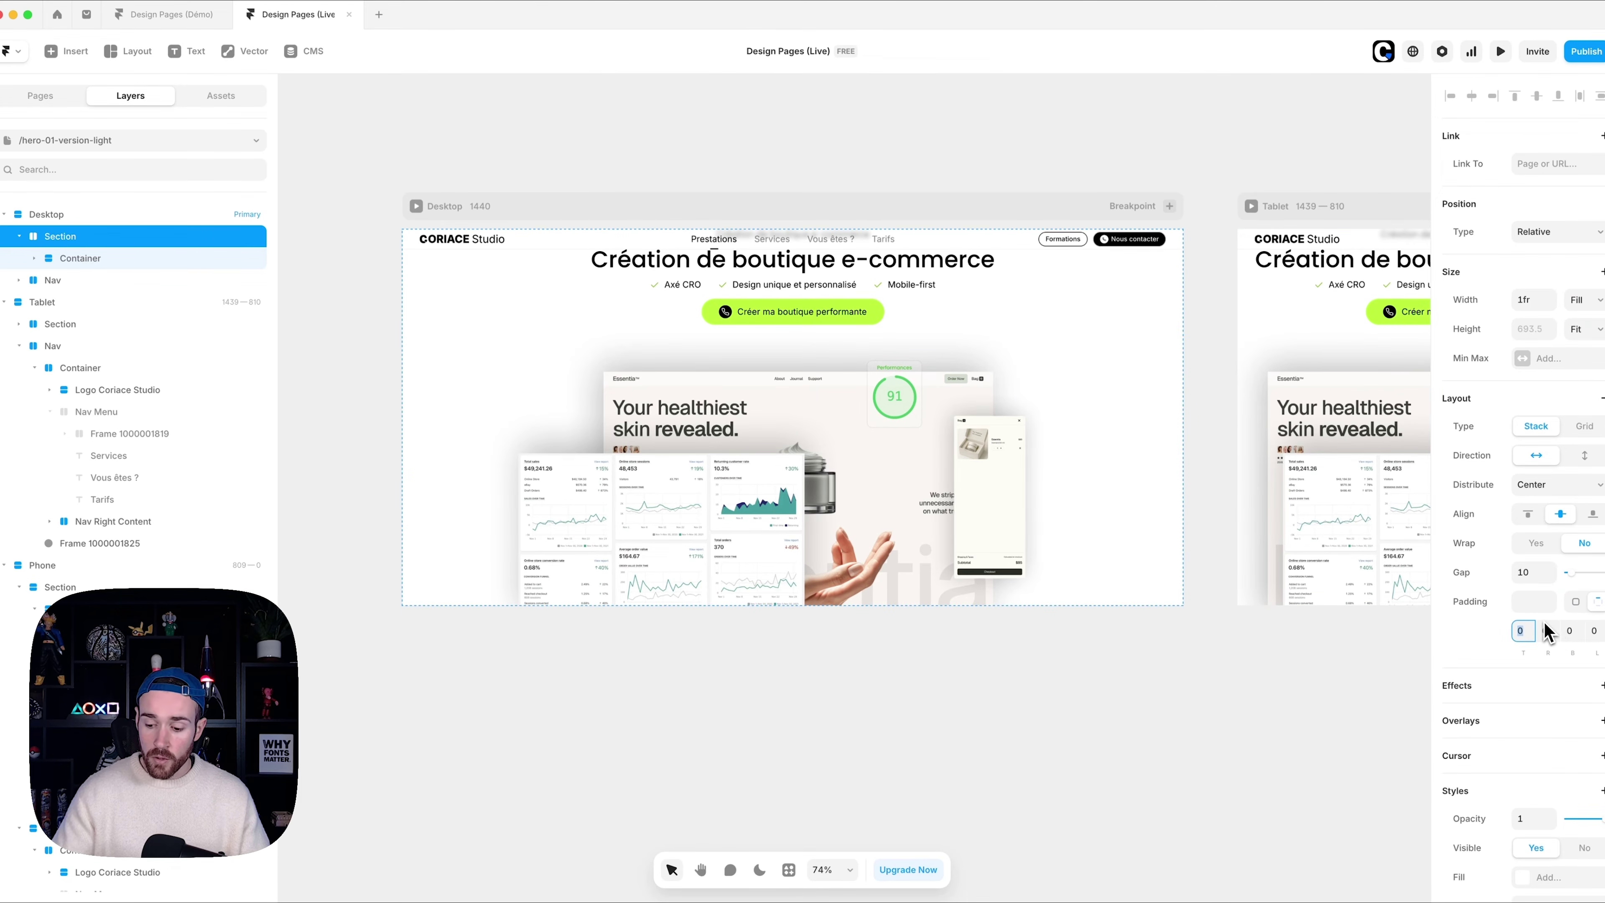
pyautogui.write('80')
pyautogui.press('Return')
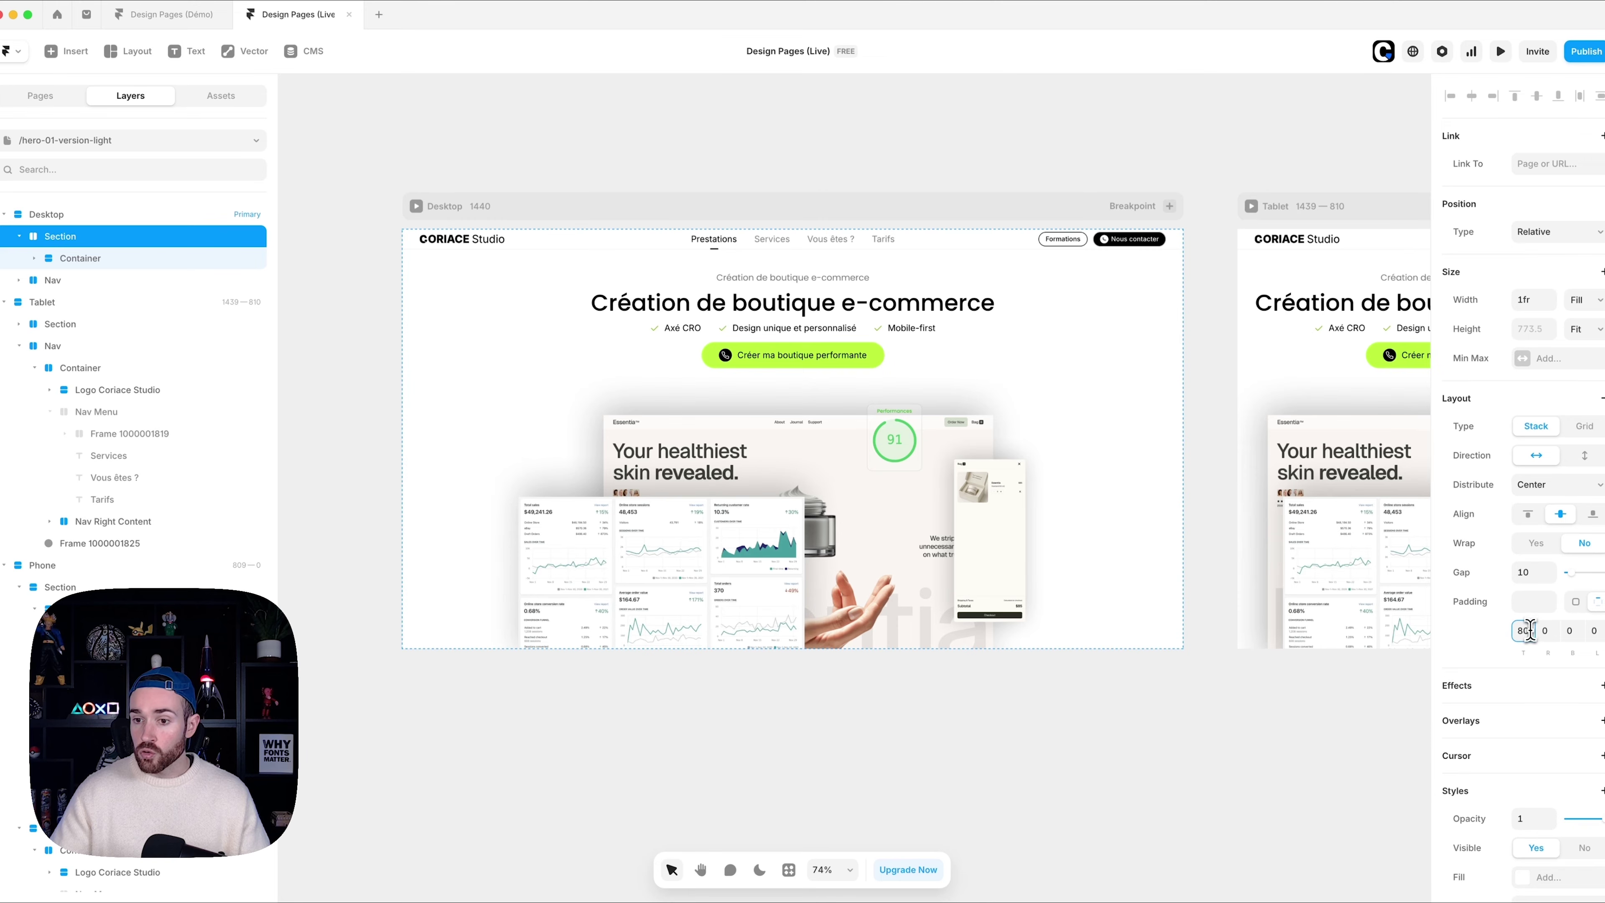
pyautogui.write('100')
pyautogui.press('Return')
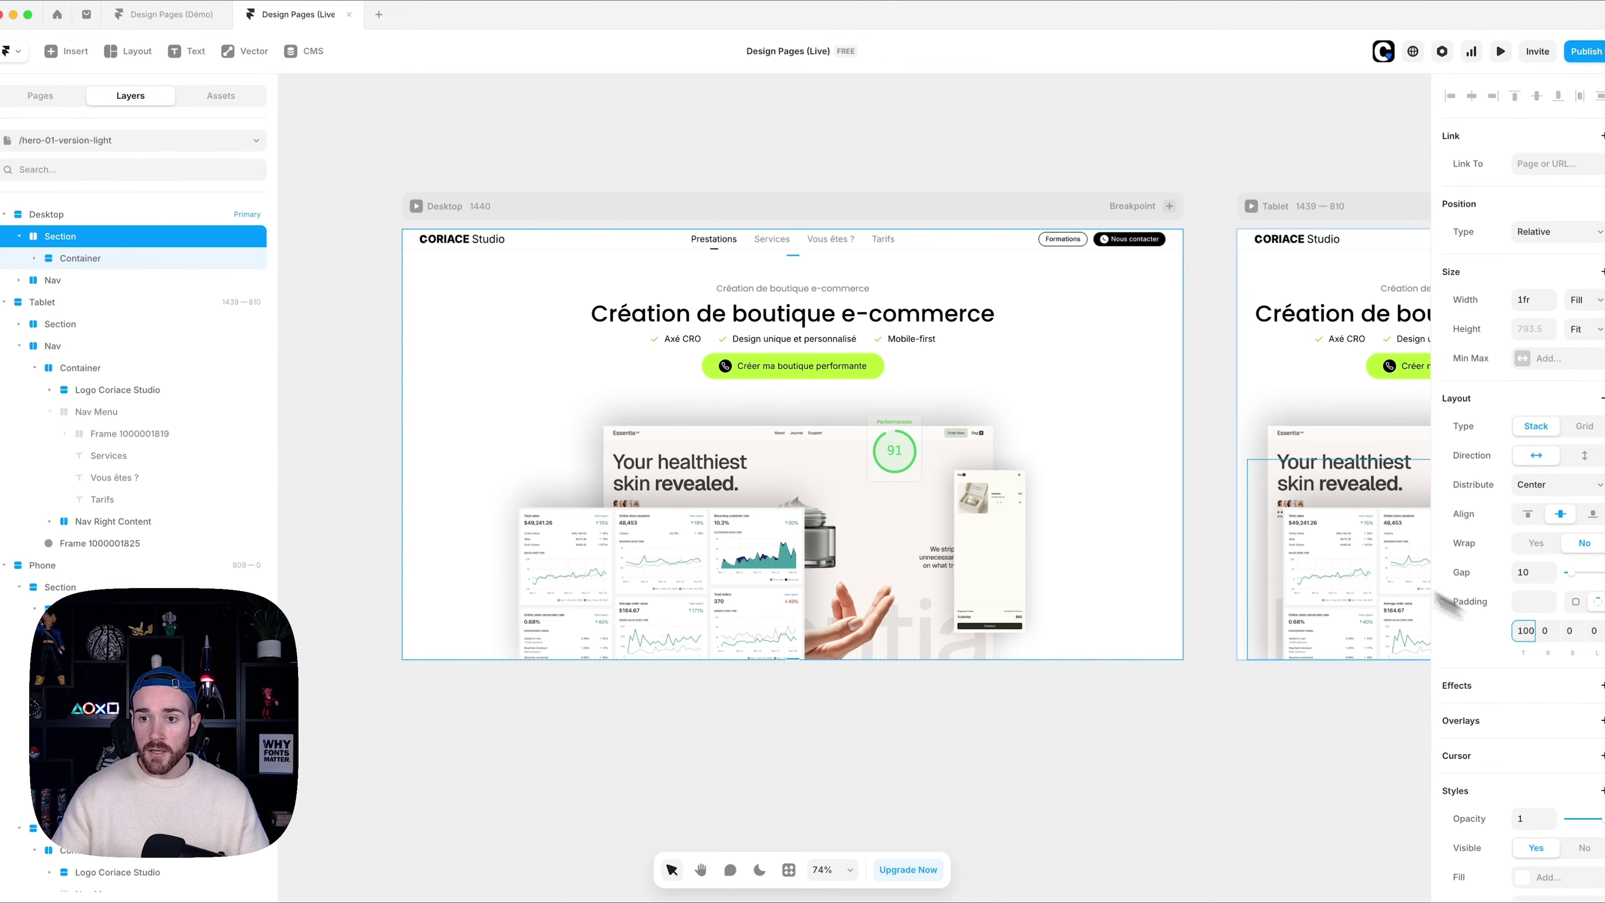
# - Shrink the Phone breakpoint's cart image to about 155 × 255 and its dashboard image to about 395 × 218
pyautogui.hscroll(5, 1100, 447)
pyautogui.hscroll(5, 1100, 447)
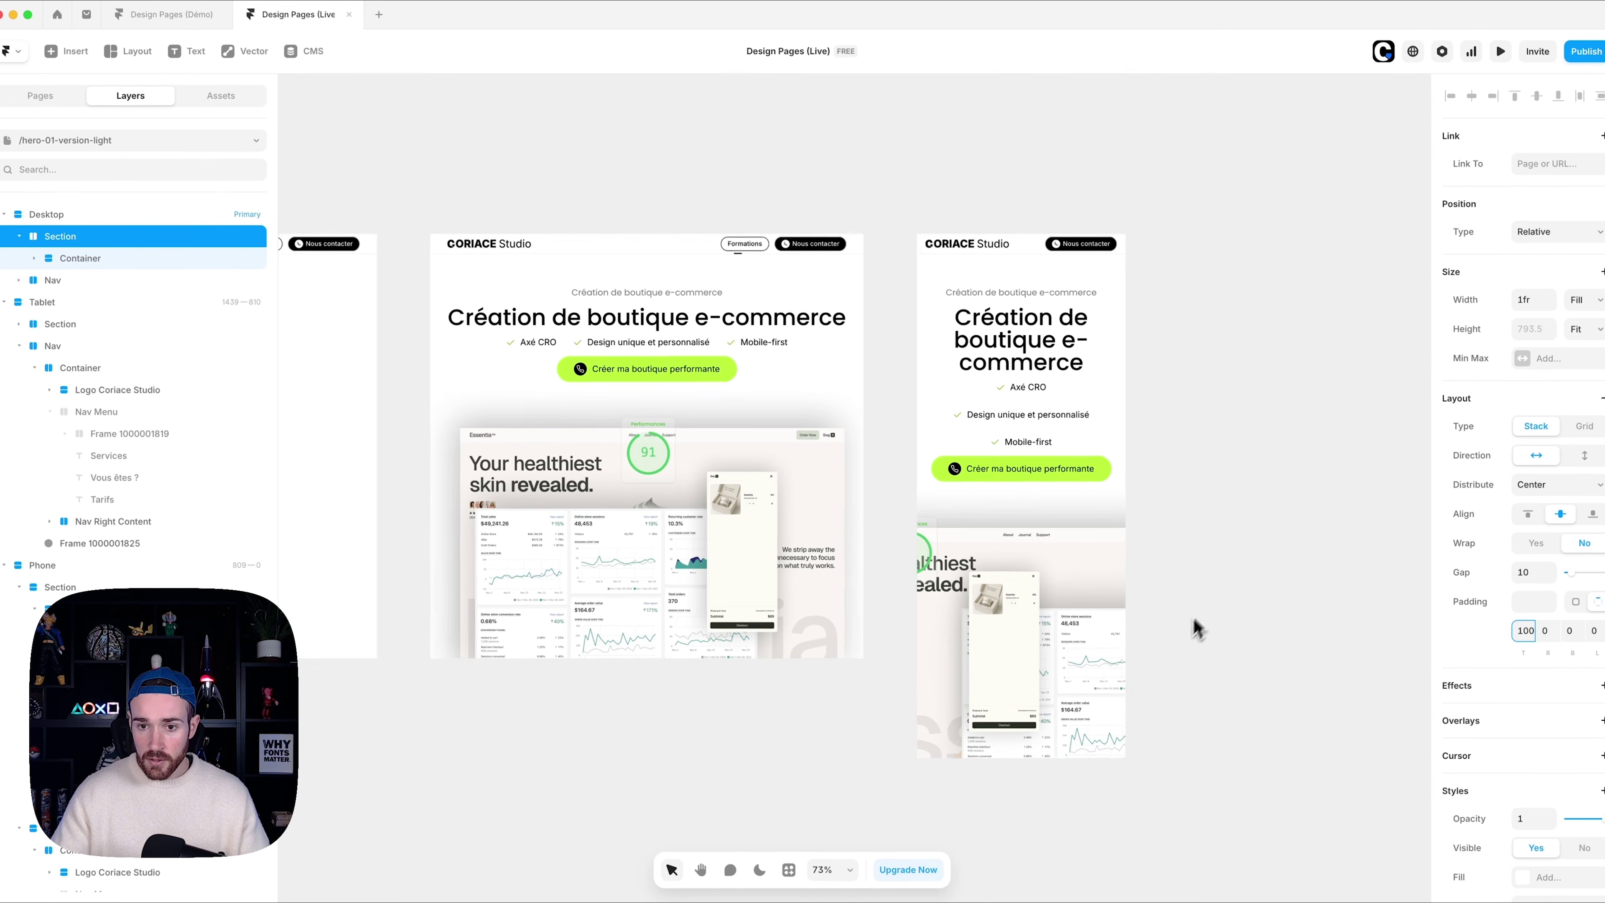
pyautogui.scroll(3, 1147, 643)
pyautogui.click(1042, 531)
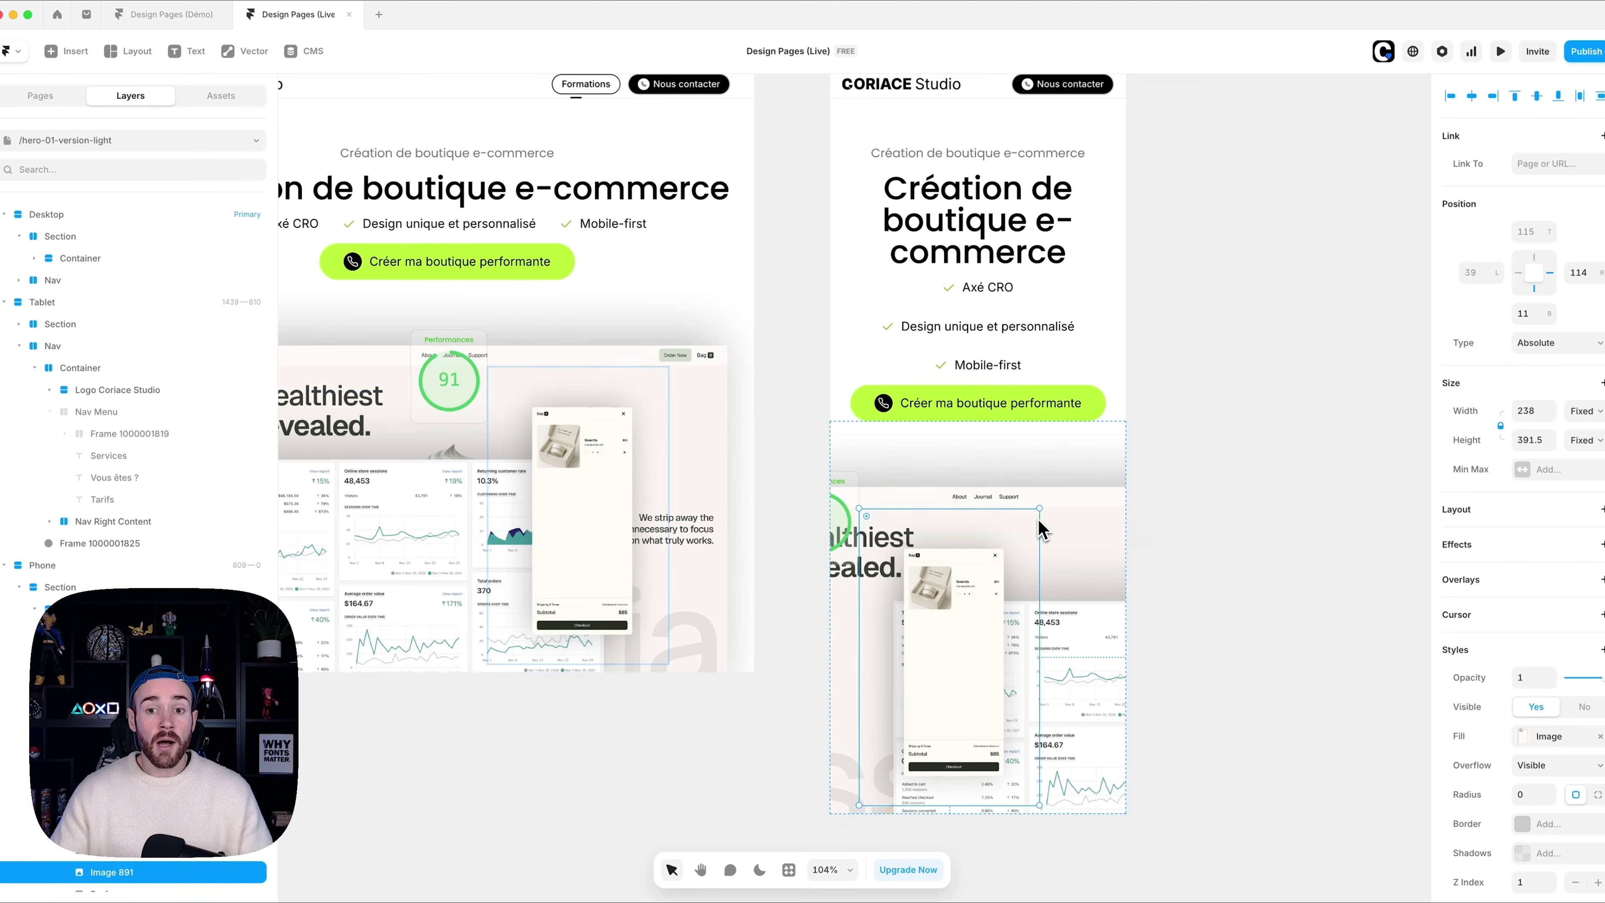
pyautogui.moveTo(1041, 509); pyautogui.dragTo(1015, 604)
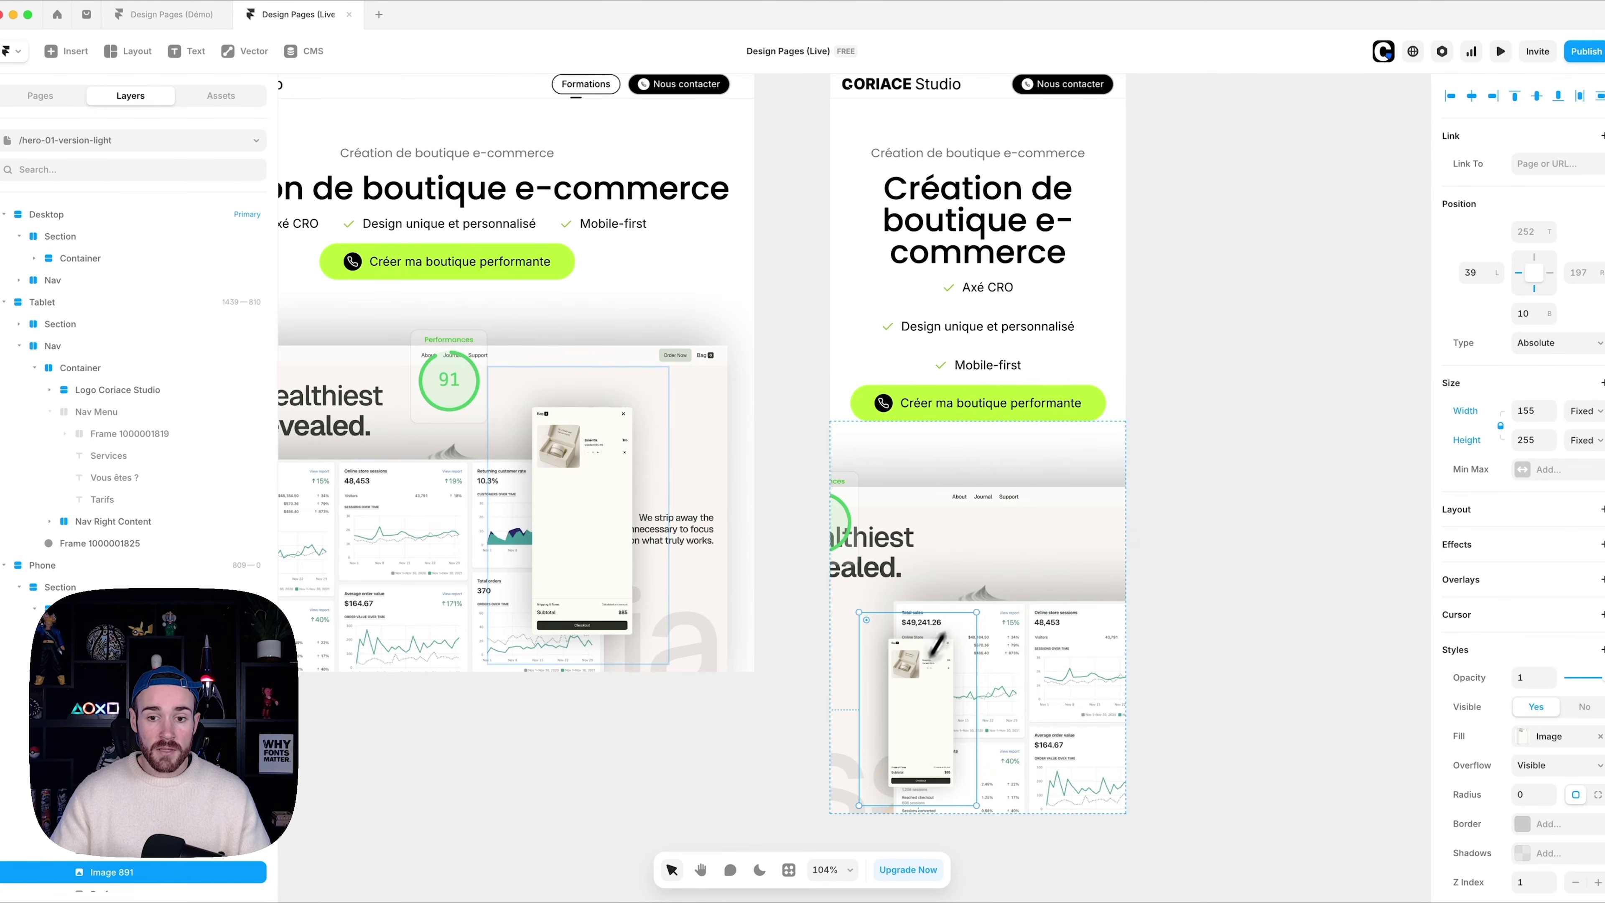
pyautogui.click(987, 655)
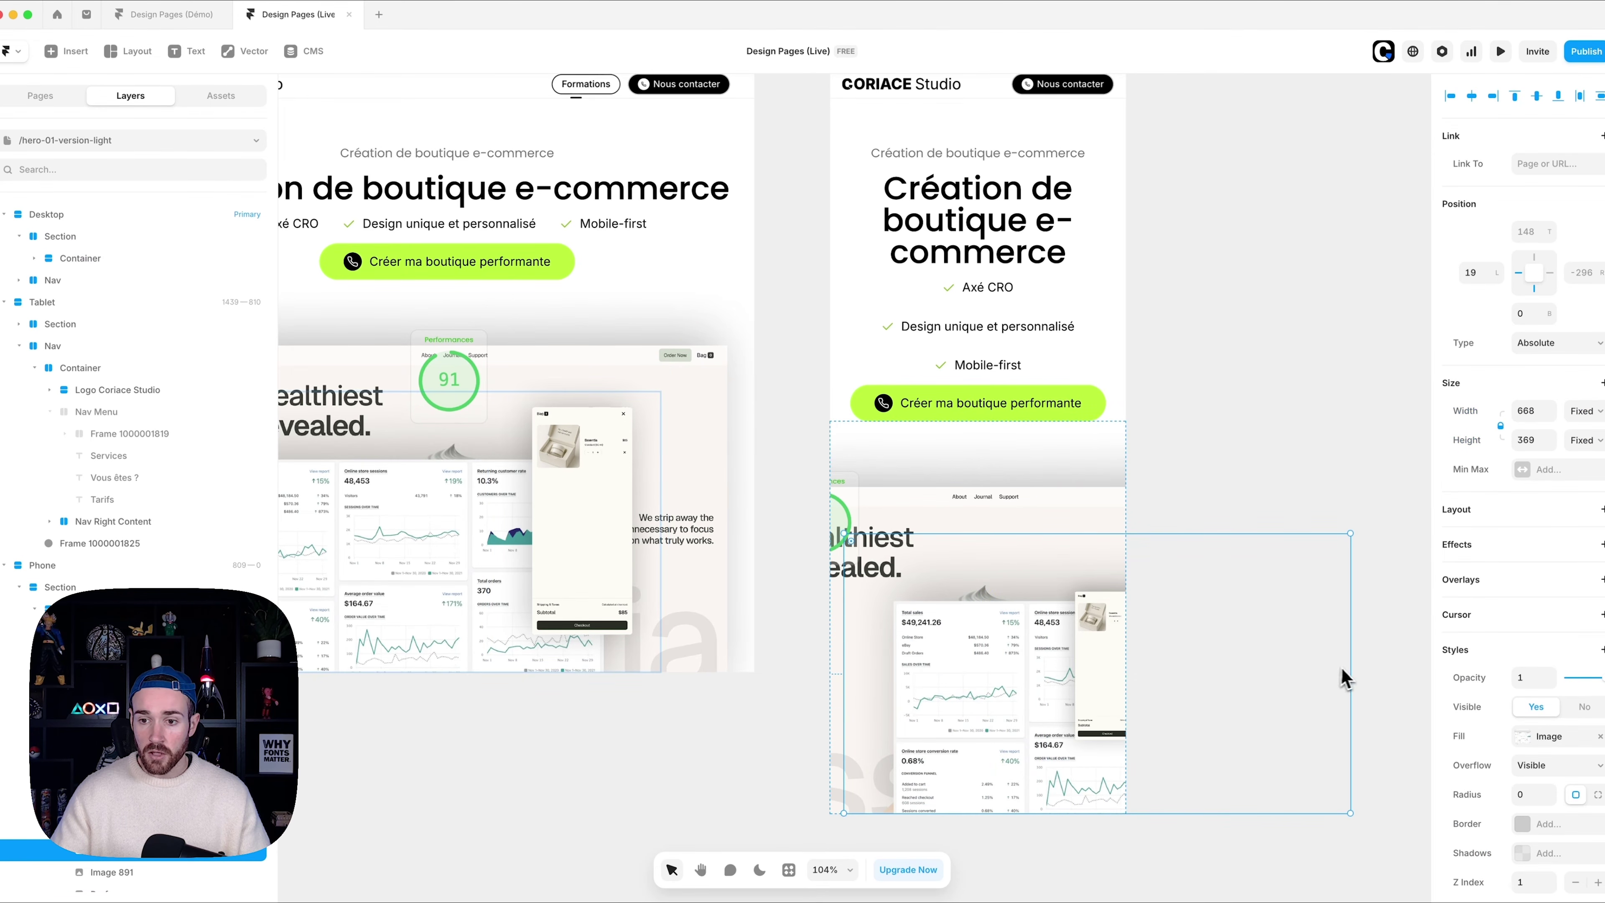
pyautogui.moveTo(1346, 664); pyautogui.dragTo(1144, 657)
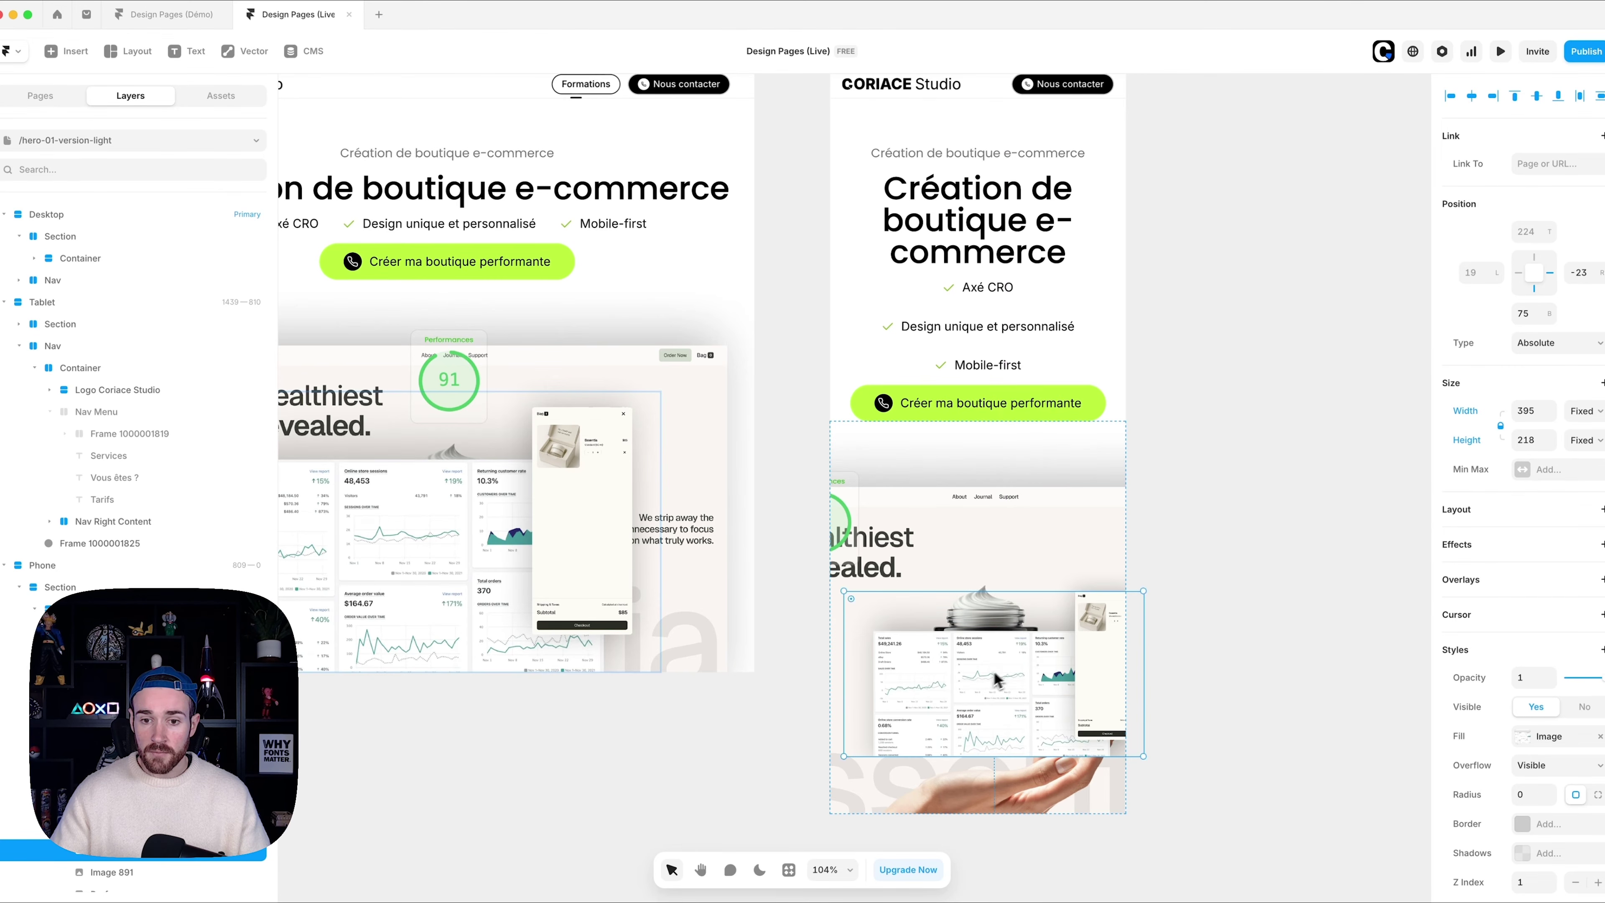
# - Resize and rearrange the Phone breakpoint's hero visuals so the storefront, dashboard, cart and performance badge fit within the narrow frame
pyautogui.moveTo(995, 682); pyautogui.dragTo(986, 569)
pyautogui.moveTo(1011, 423); pyautogui.dragTo(995, 611)
pyautogui.moveTo(1063, 518)
pyautogui.mouseDown()
pyautogui.moveTo(1082, 499)
pyautogui.moveTo(1086, 535)
pyautogui.moveTo(1091, 517)
pyautogui.mouseUp()
pyautogui.moveTo(844, 524); pyautogui.dragTo(1062, 460)
pyautogui.click(1220, 510)
pyautogui.scroll(-5, 1200, 521)
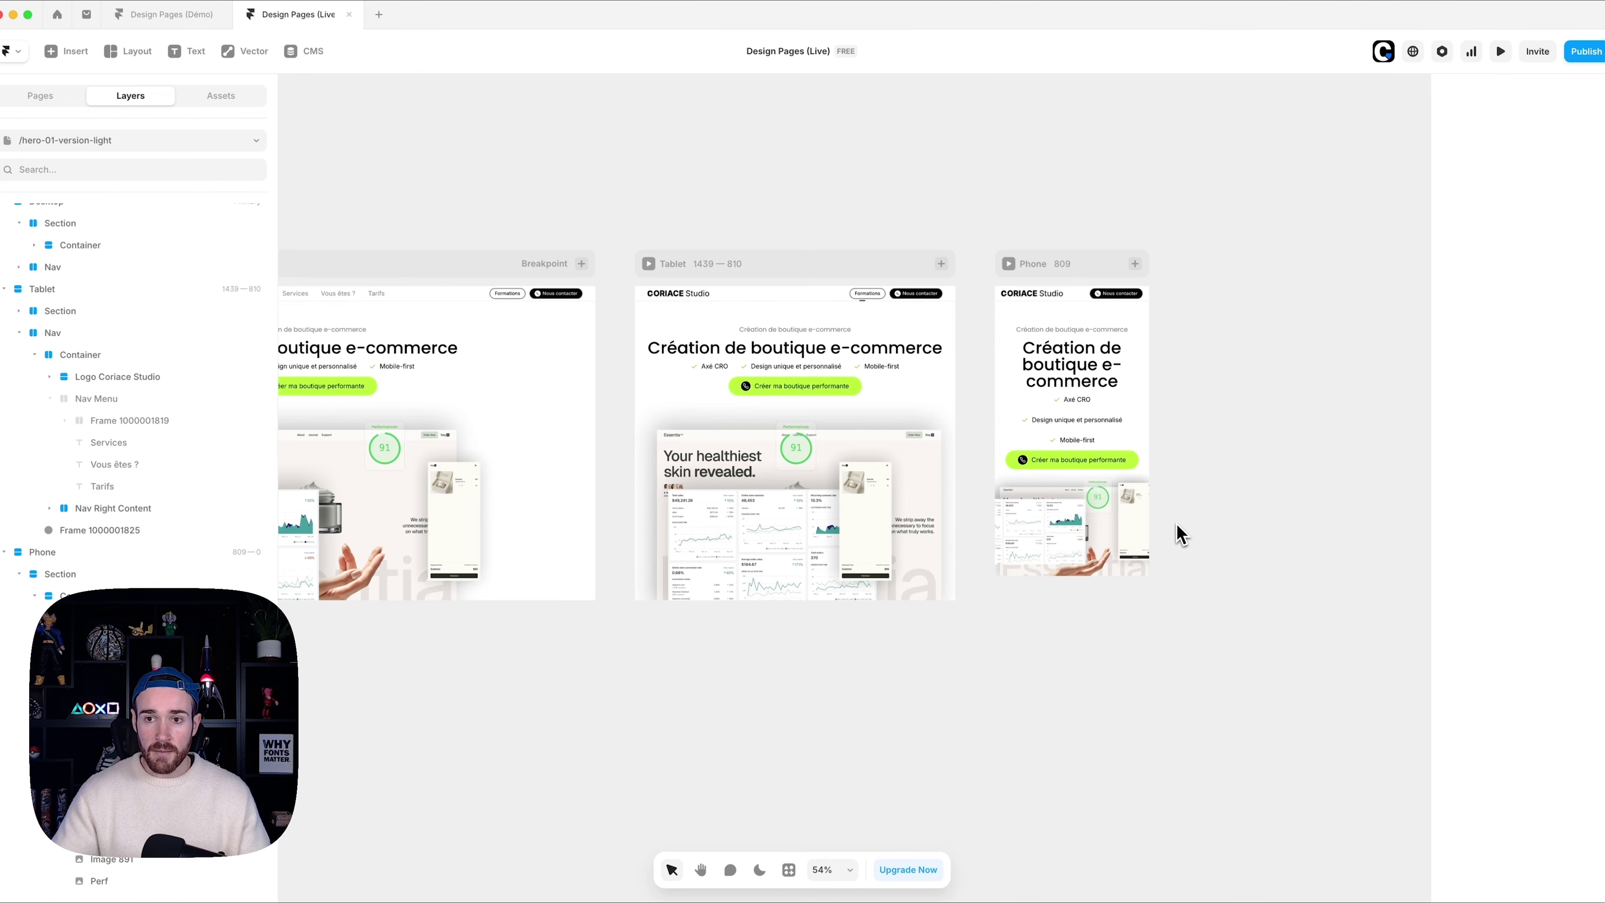
# - Publish the project to its free Framer subdomain
pyautogui.hscroll(-4, 1180, 534)
pyautogui.click(1584, 51)
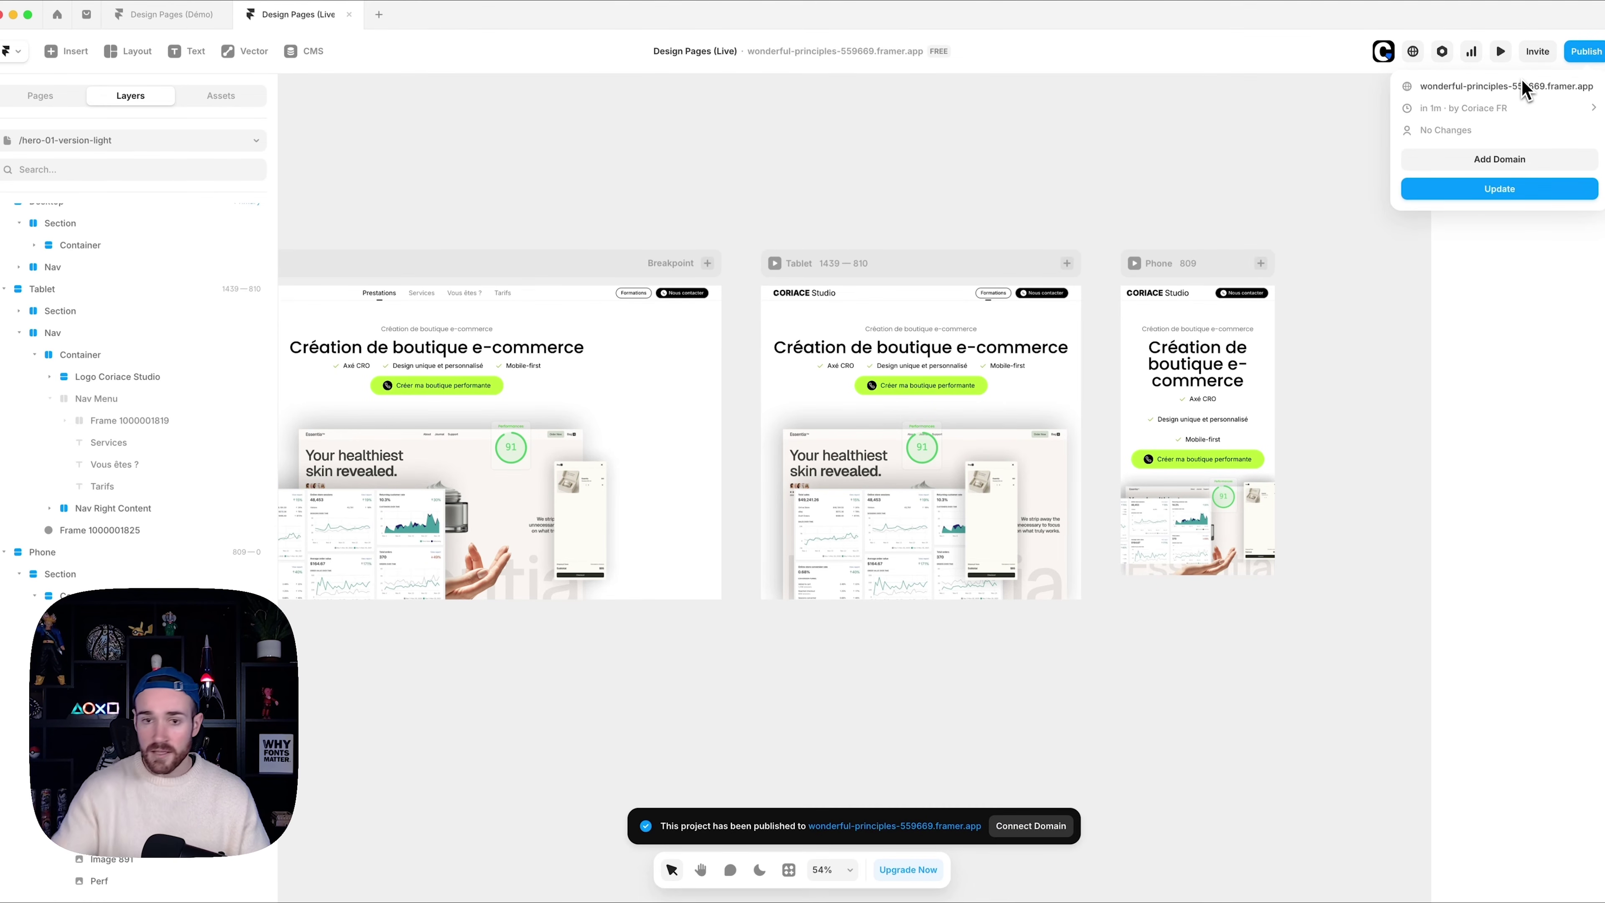
pyautogui.click(1005, 206)
pyautogui.hscroll(-7, 1024, 253)
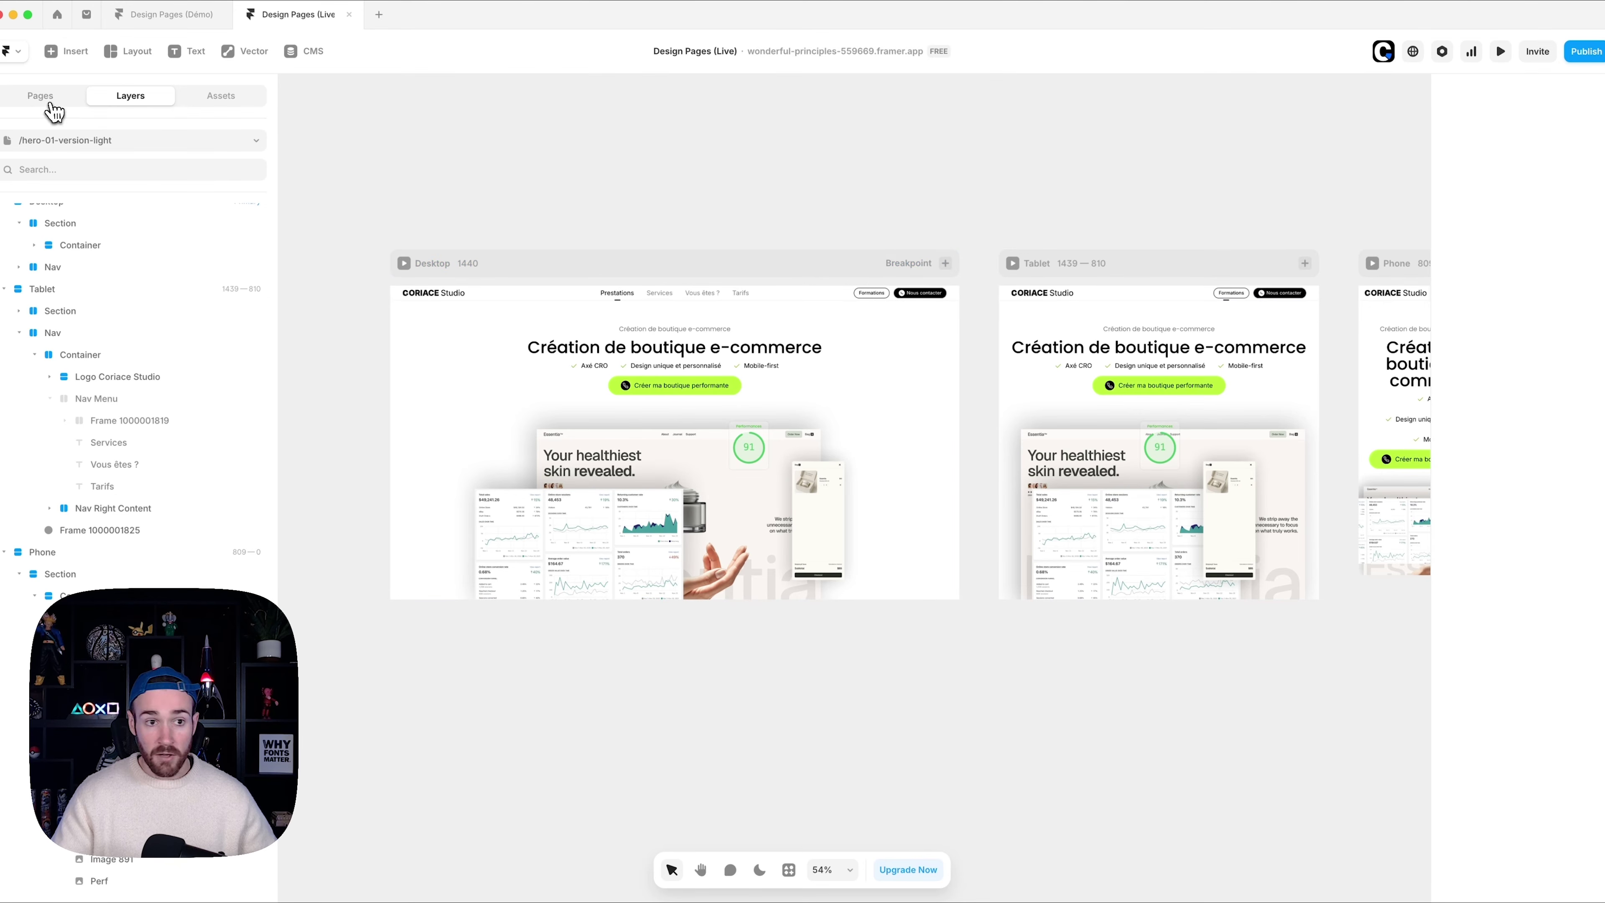
# - Create a component named Button from the green "Créer ma boutique performante" button on the Maquette page
pyautogui.click(48, 99)
pyautogui.click(82, 255)
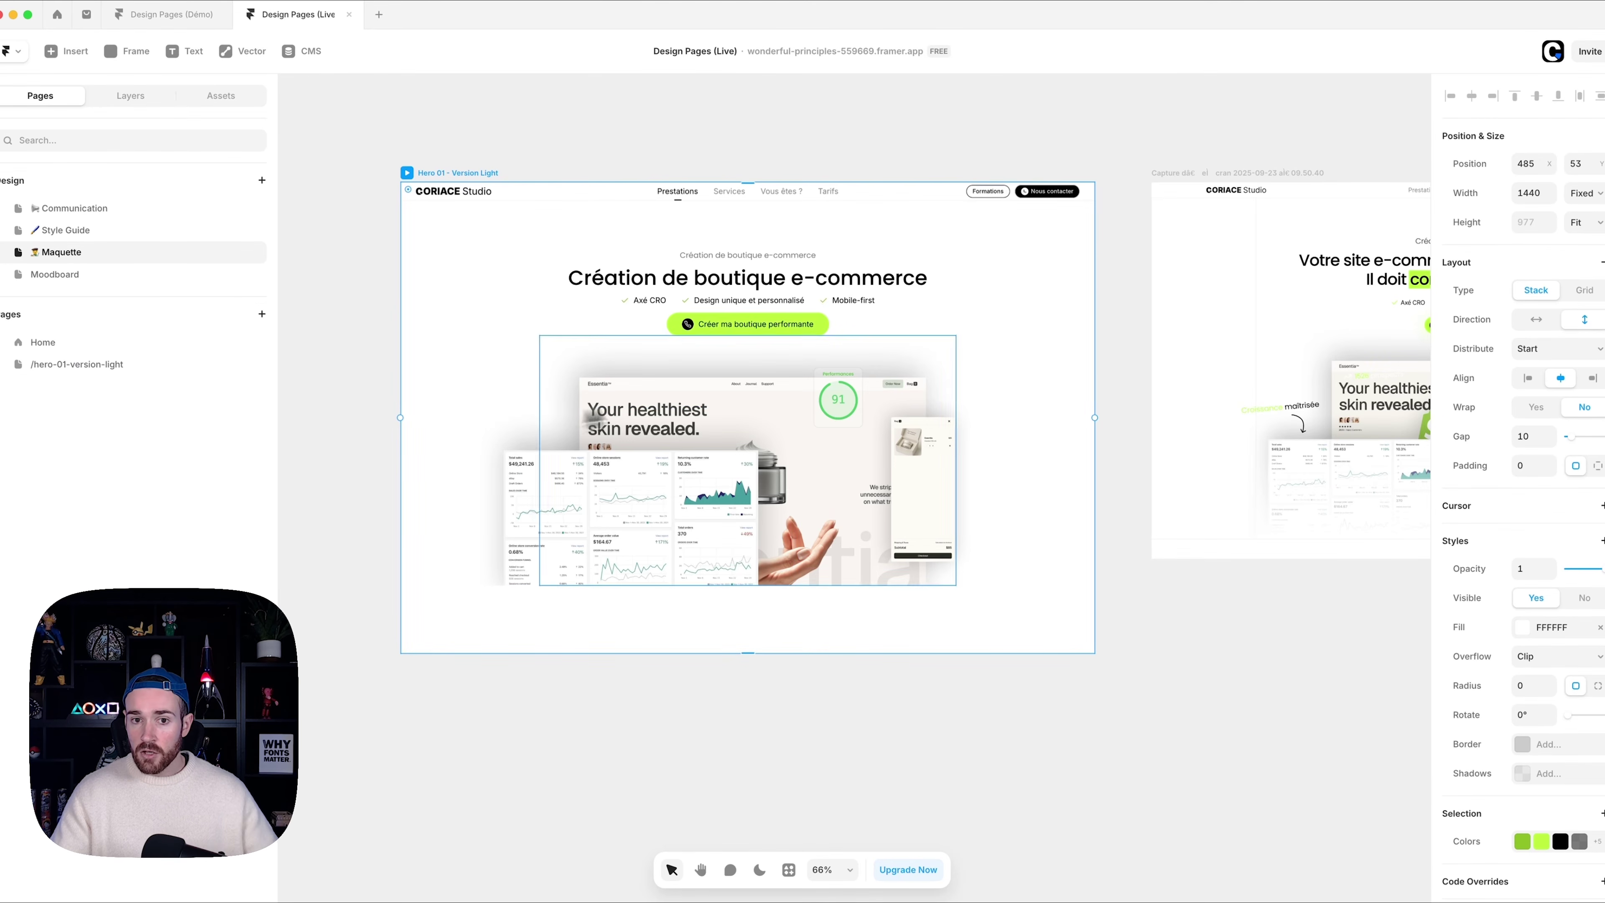
pyautogui.click(702, 325)
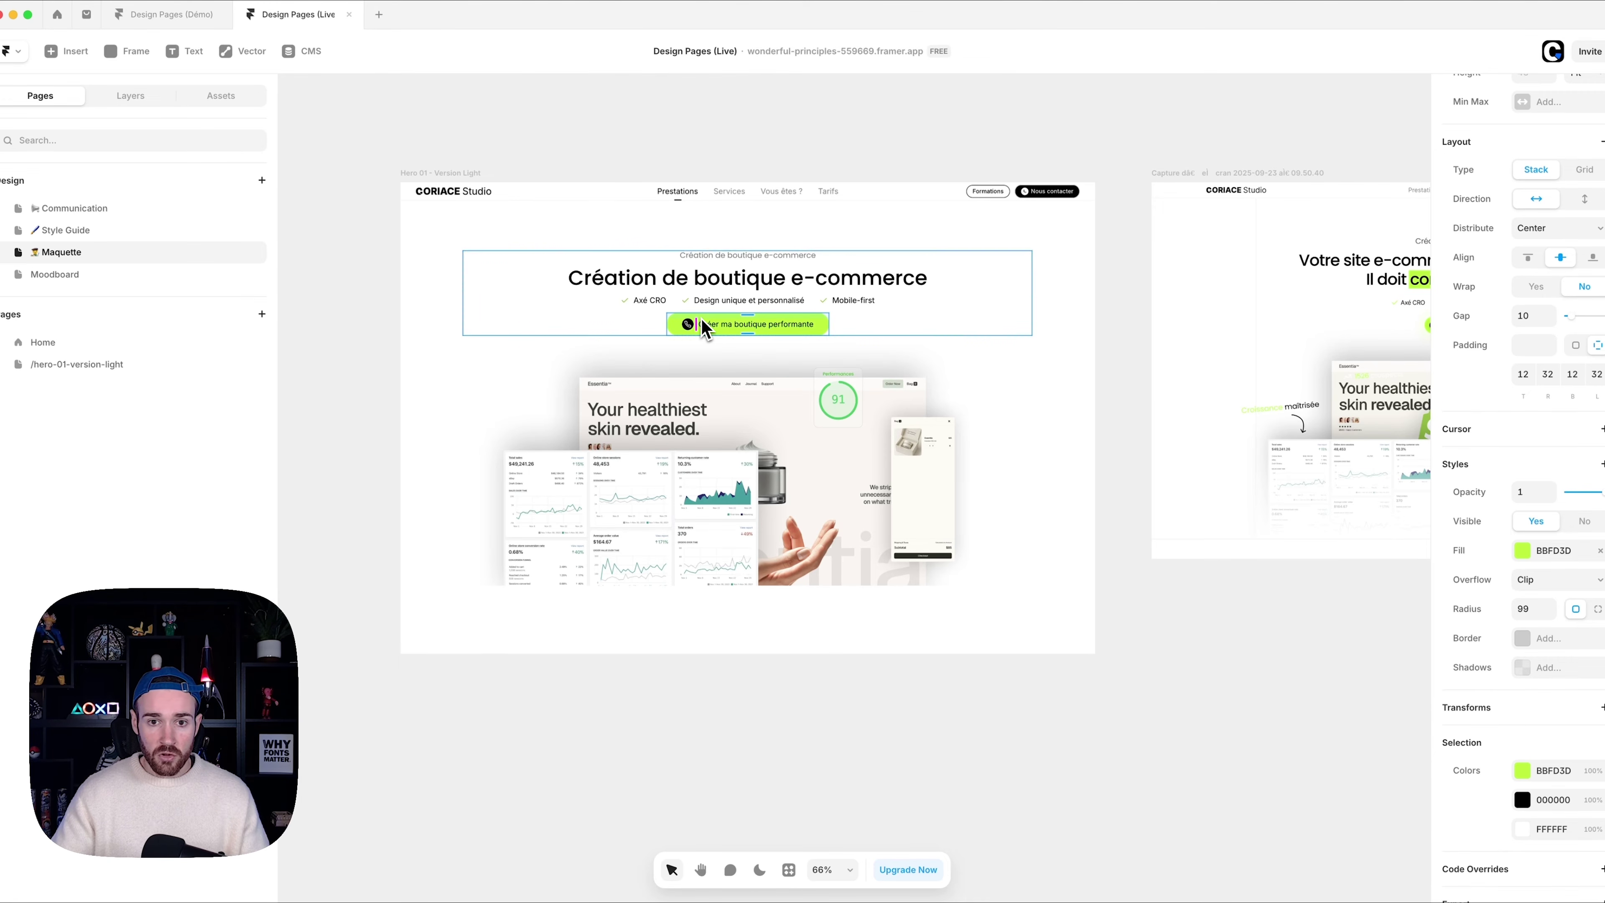
pyautogui.scroll(5, 703, 327)
pyautogui.click(145, 97)
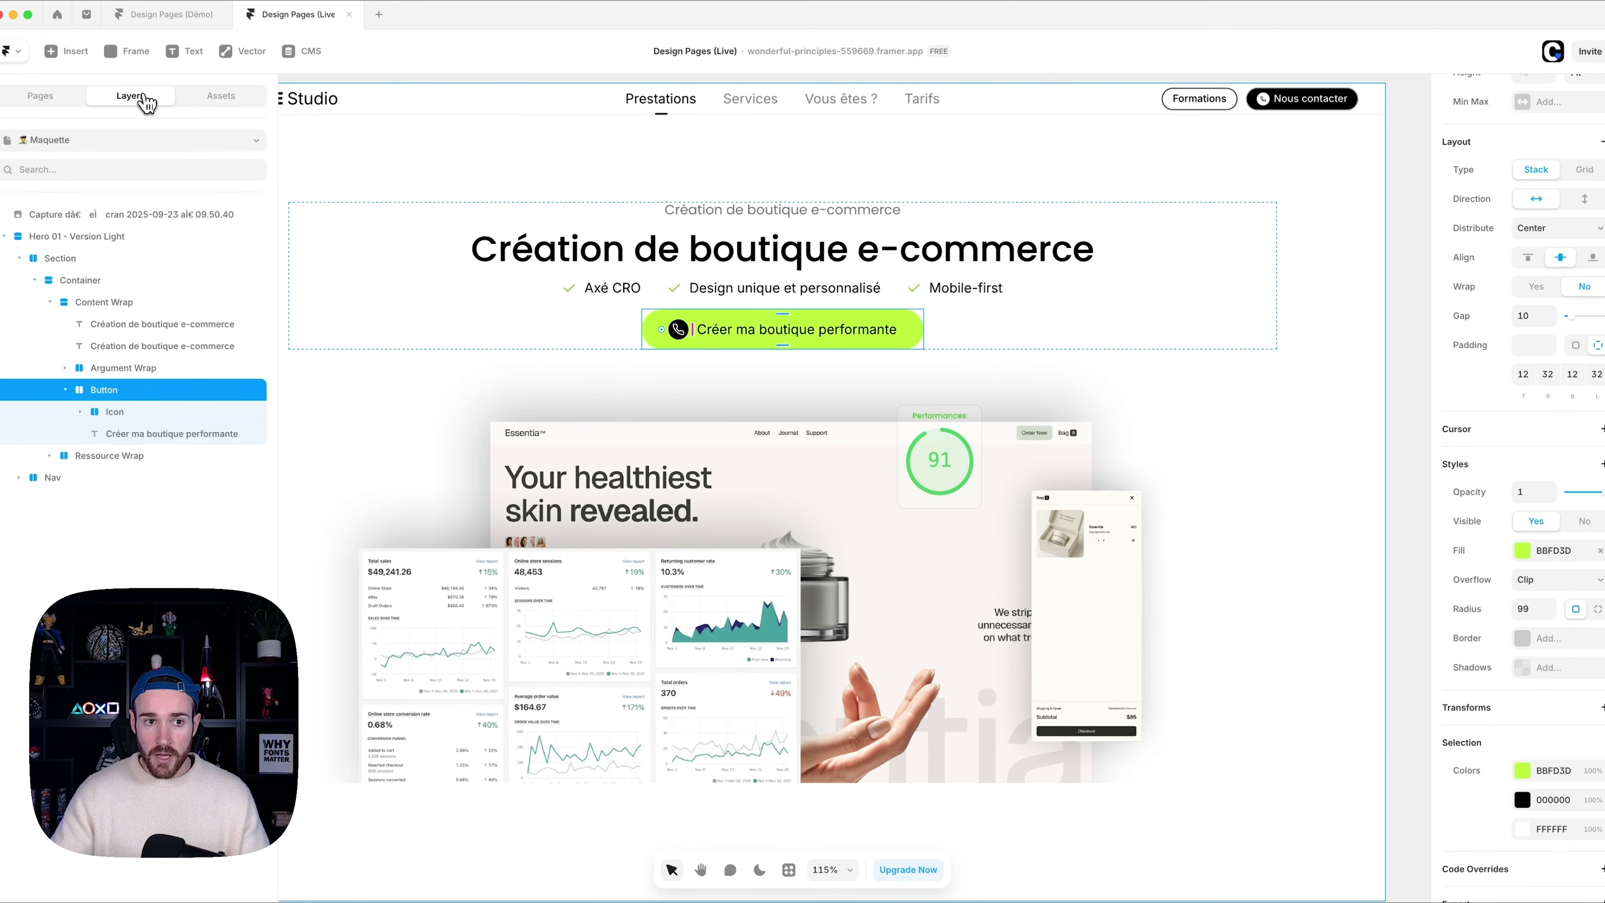
pyautogui.rightClick(125, 388)
pyautogui.click(151, 442)
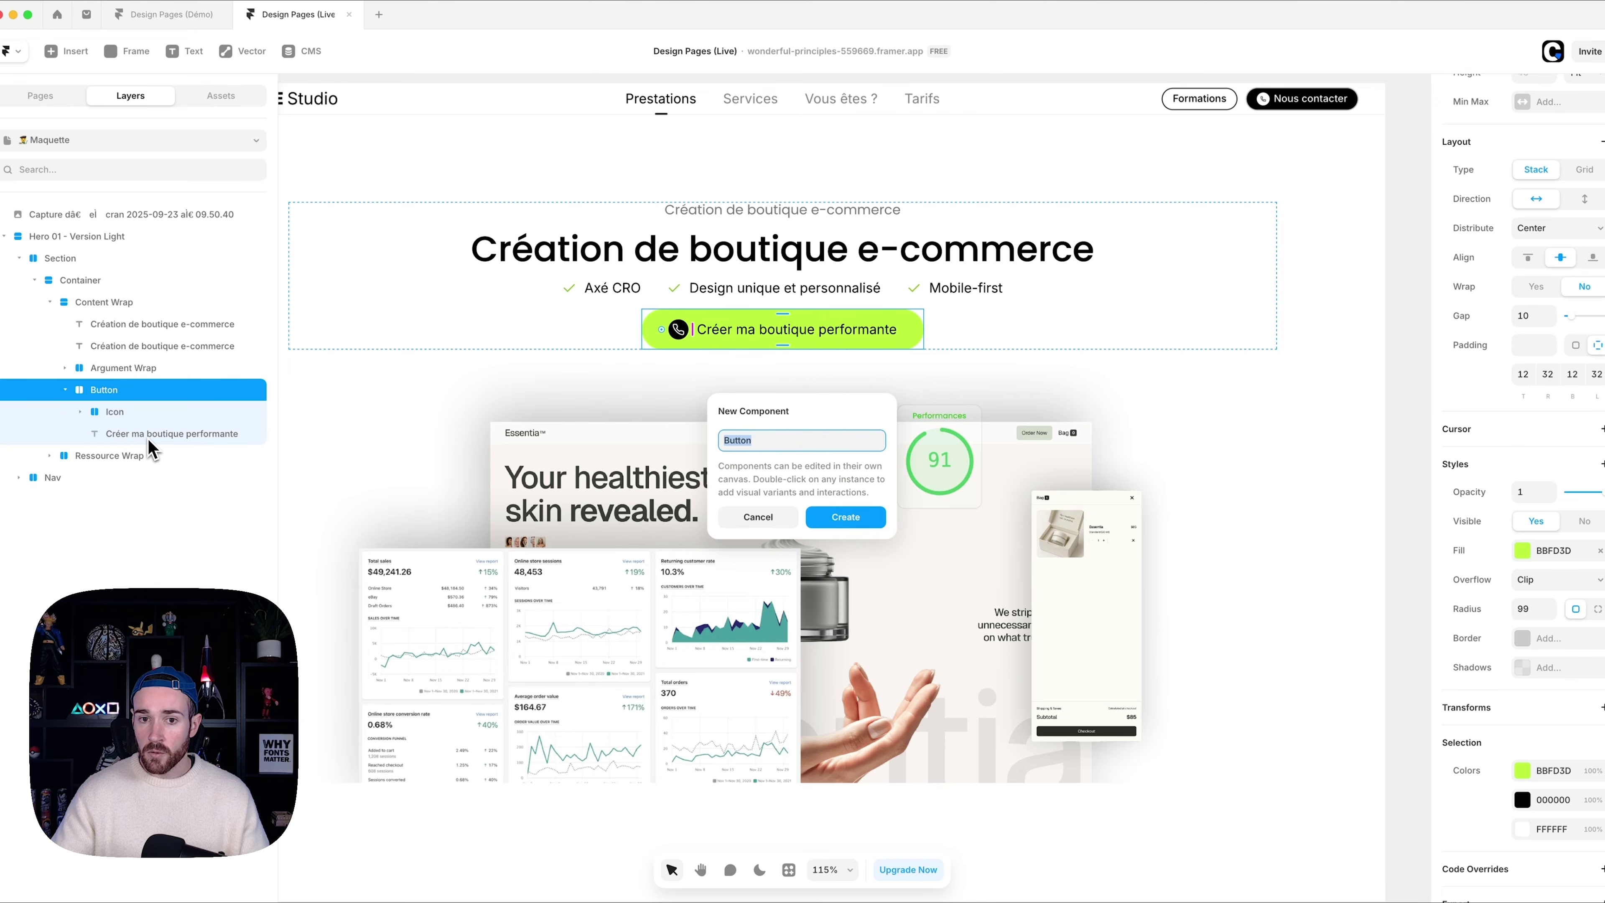
pyautogui.click(845, 517)
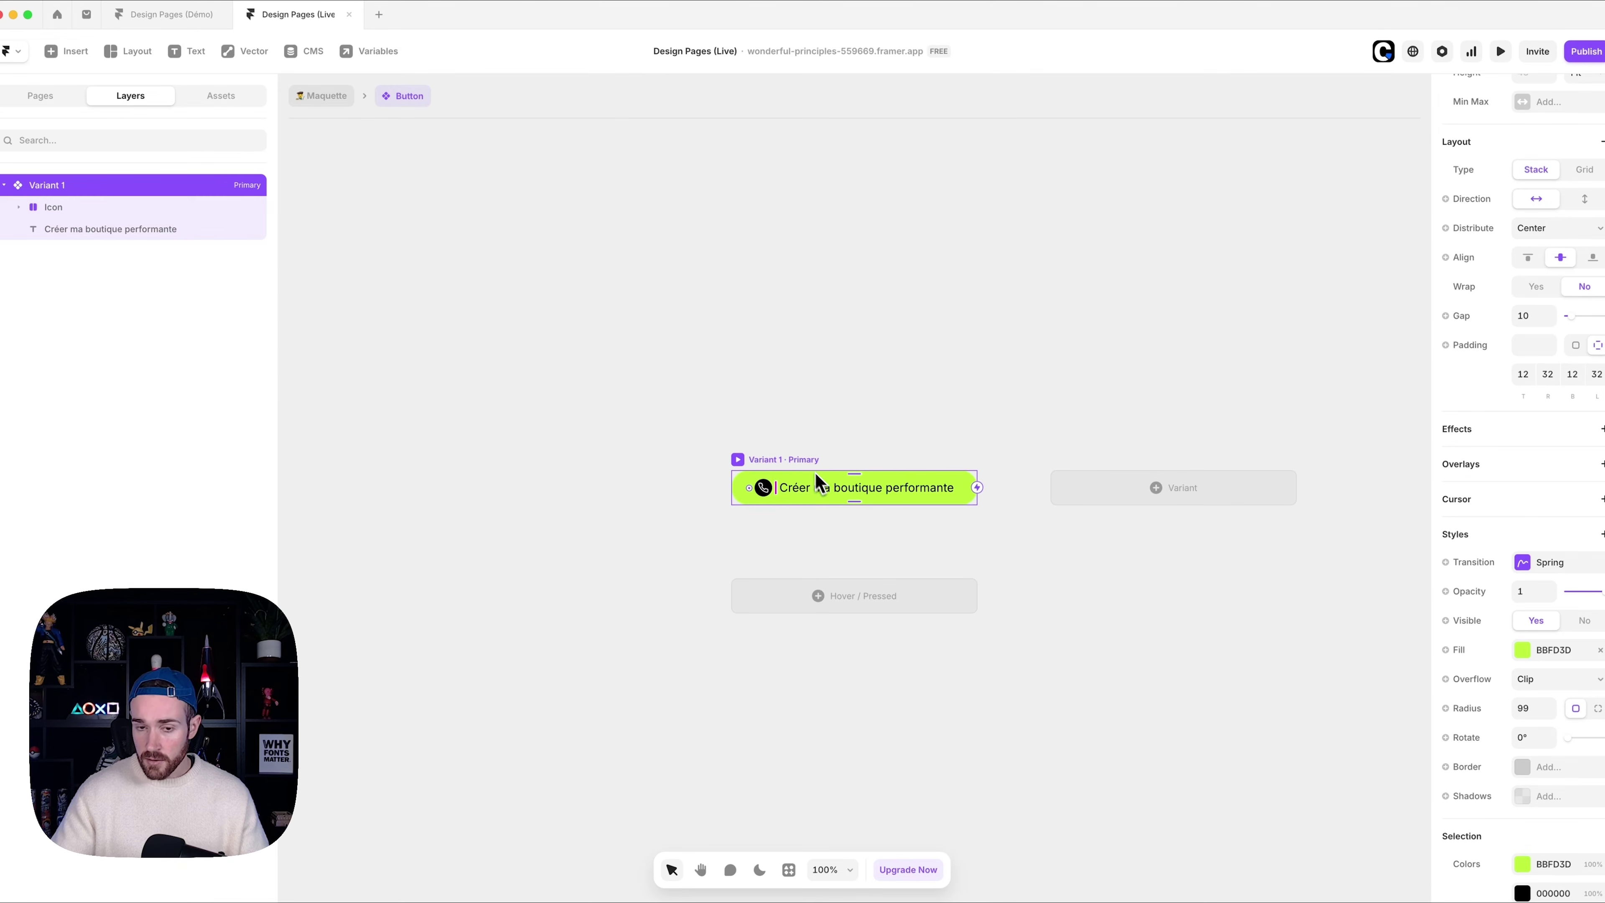
# - Add a Hover variant to the Button component and give it a lighter green fill
pyautogui.hscroll(2, 973, 436)
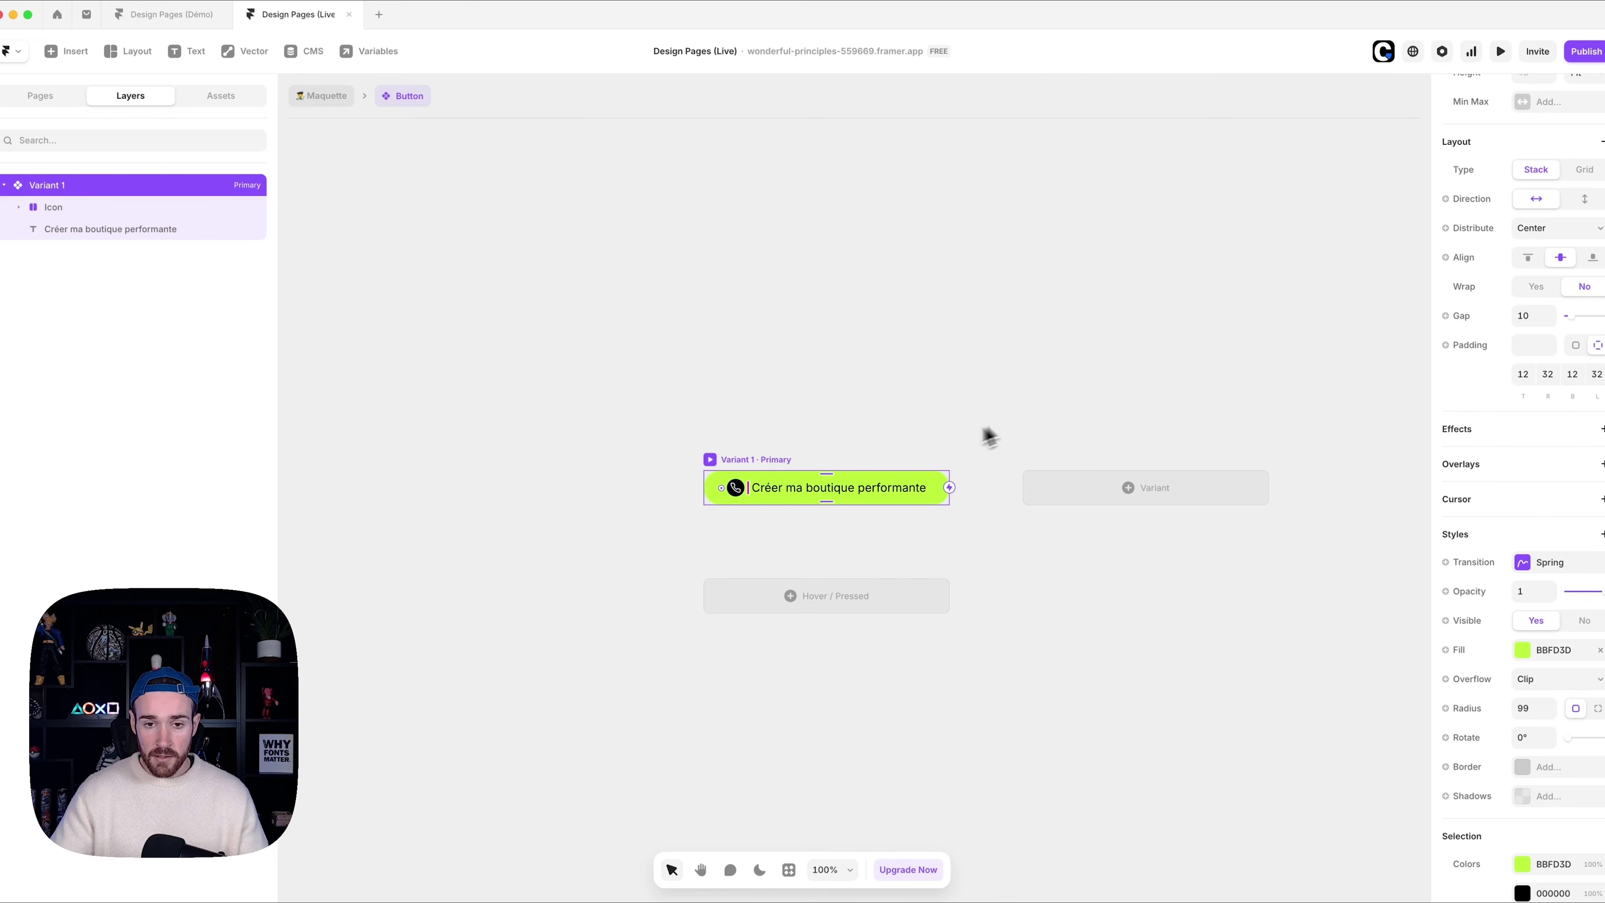
pyautogui.click(829, 585)
pyautogui.click(847, 611)
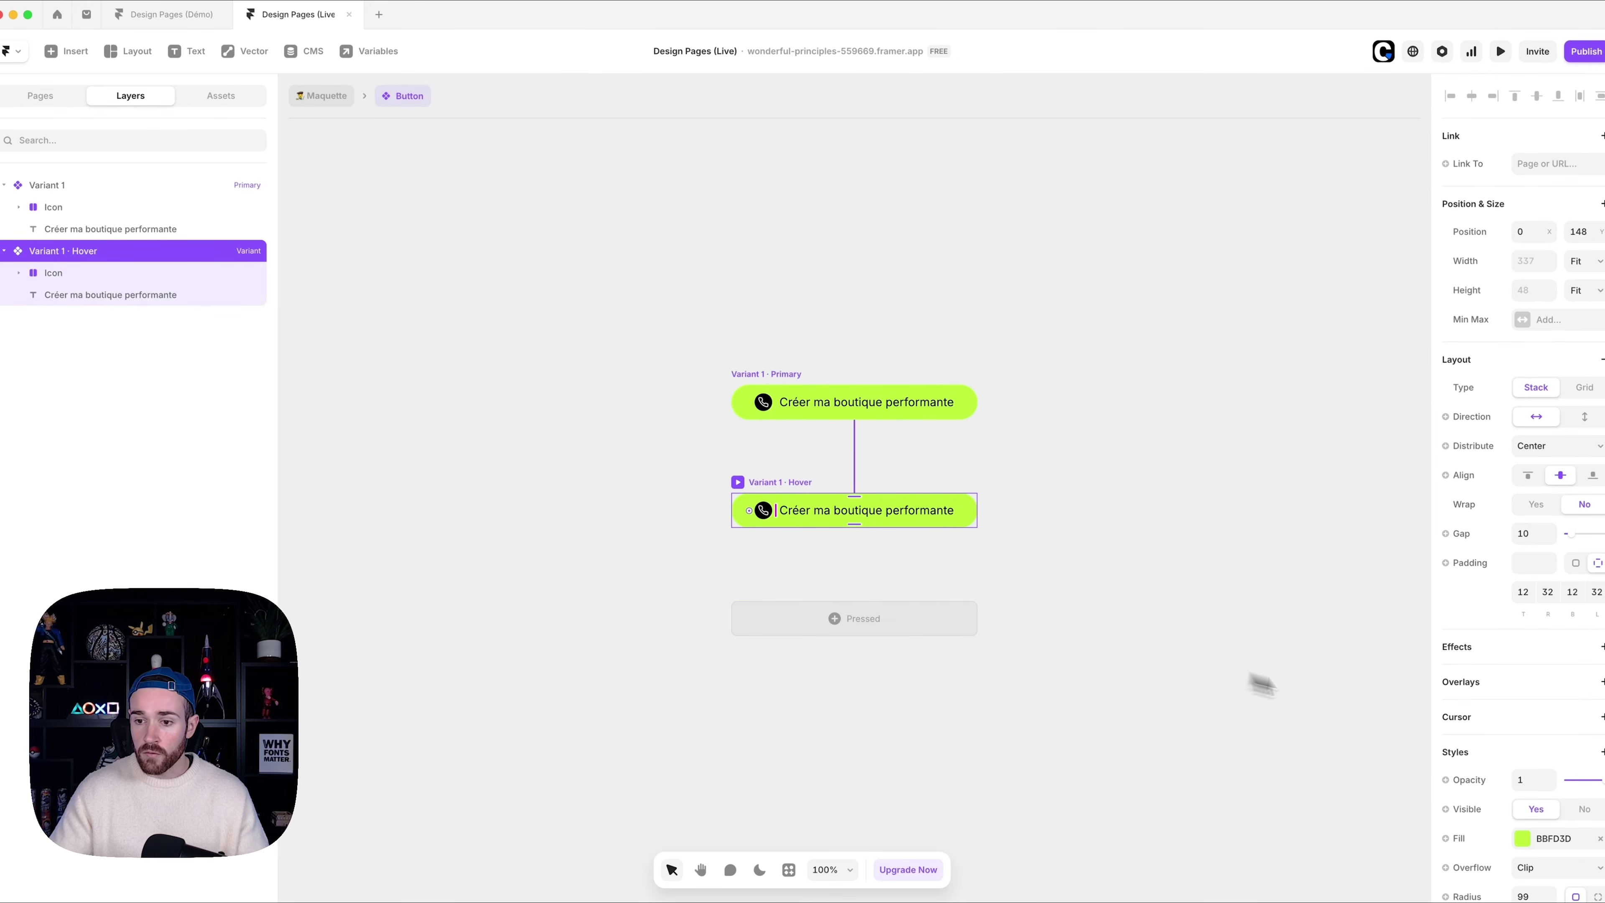
pyautogui.scroll(-5, 1529, 733)
pyautogui.click(1521, 556)
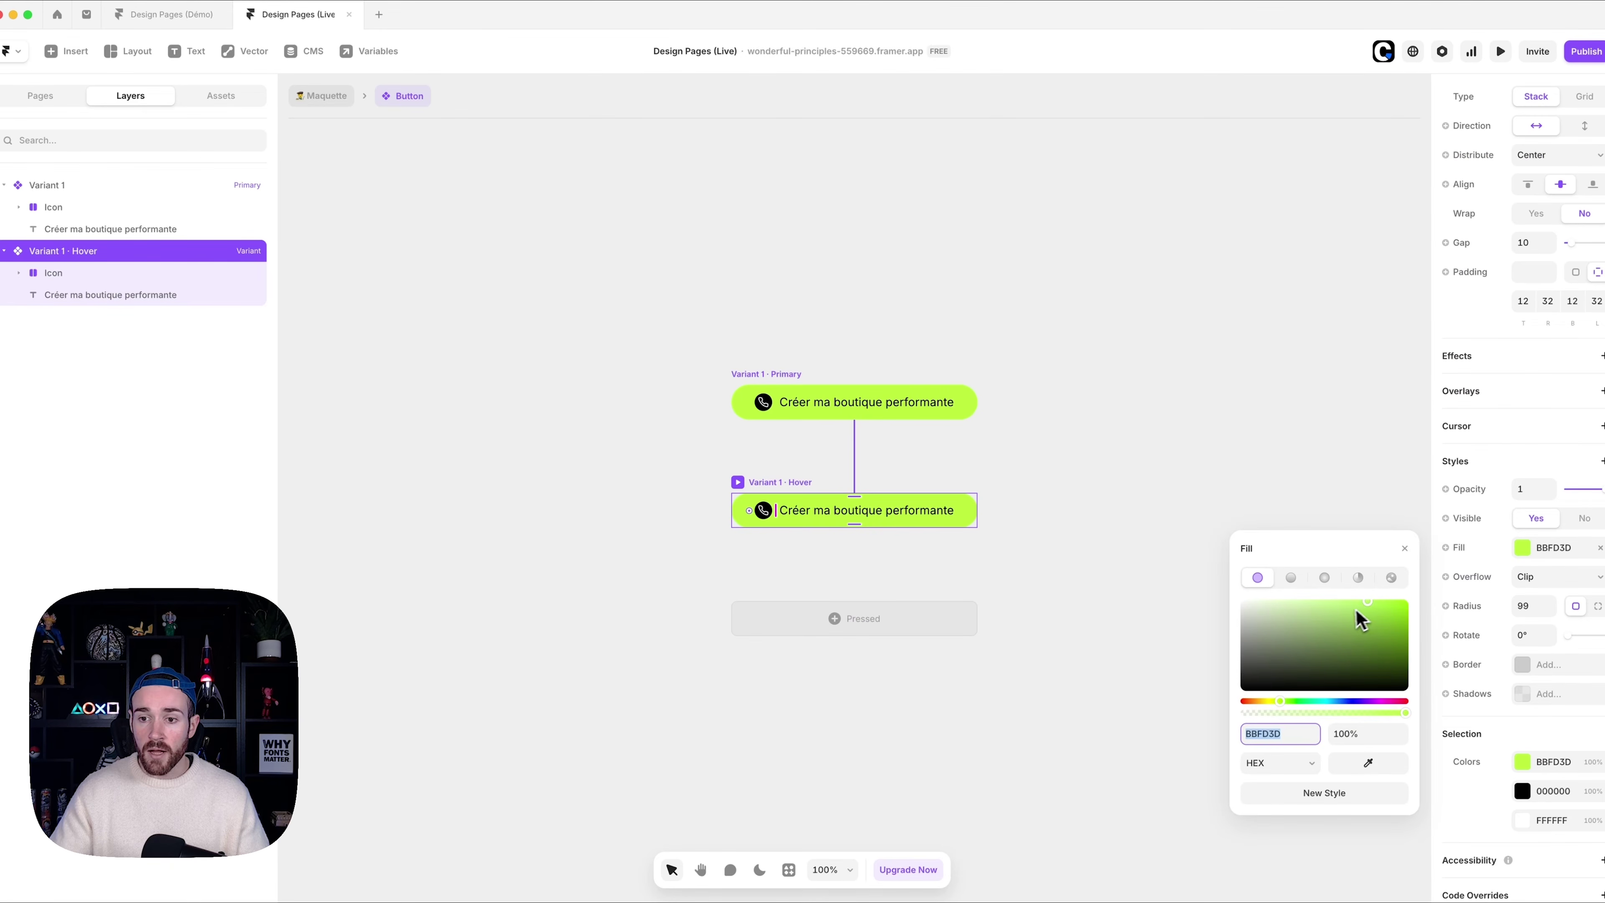
pyautogui.click(1130, 475)
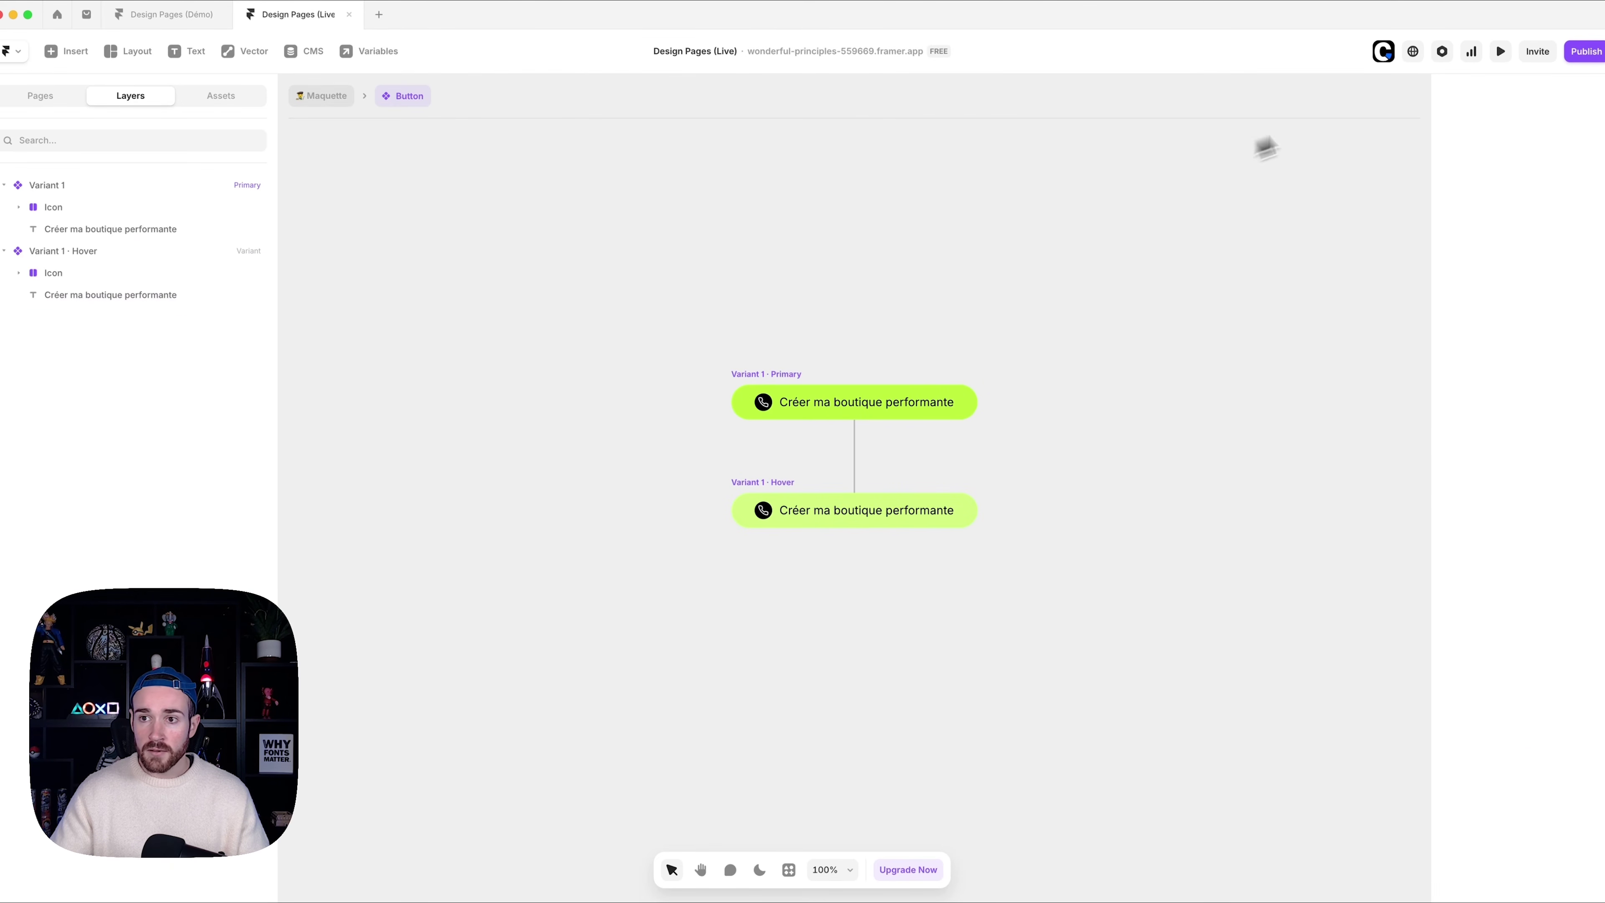
# - Preview the Button component and return to the Maquette page
pyautogui.click(1498, 55)
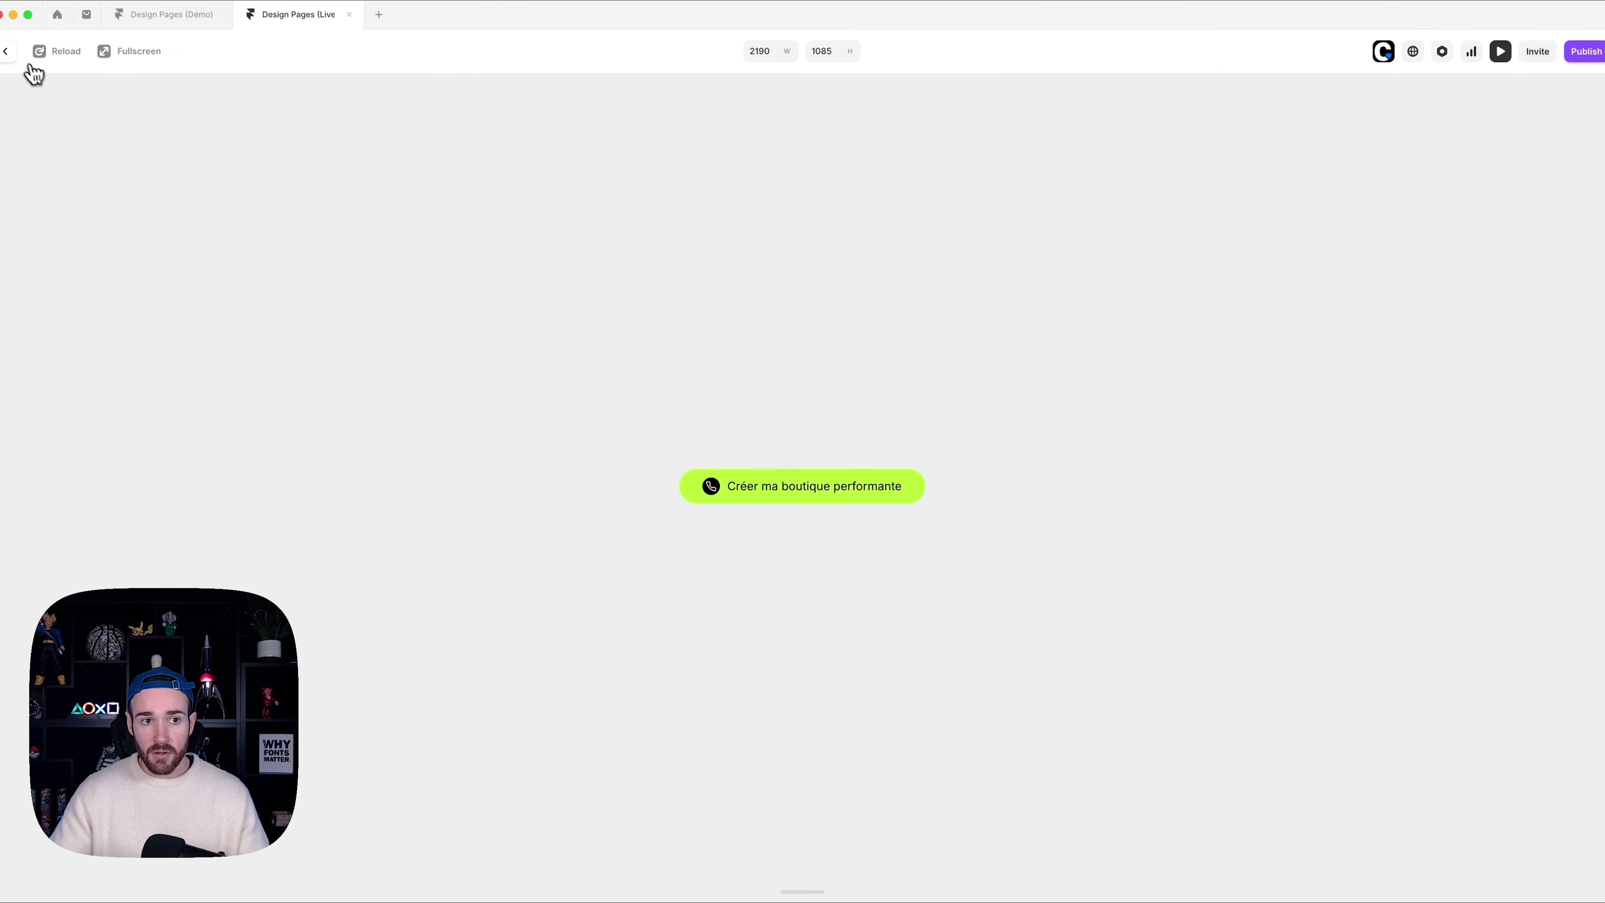
pyautogui.click(11, 55)
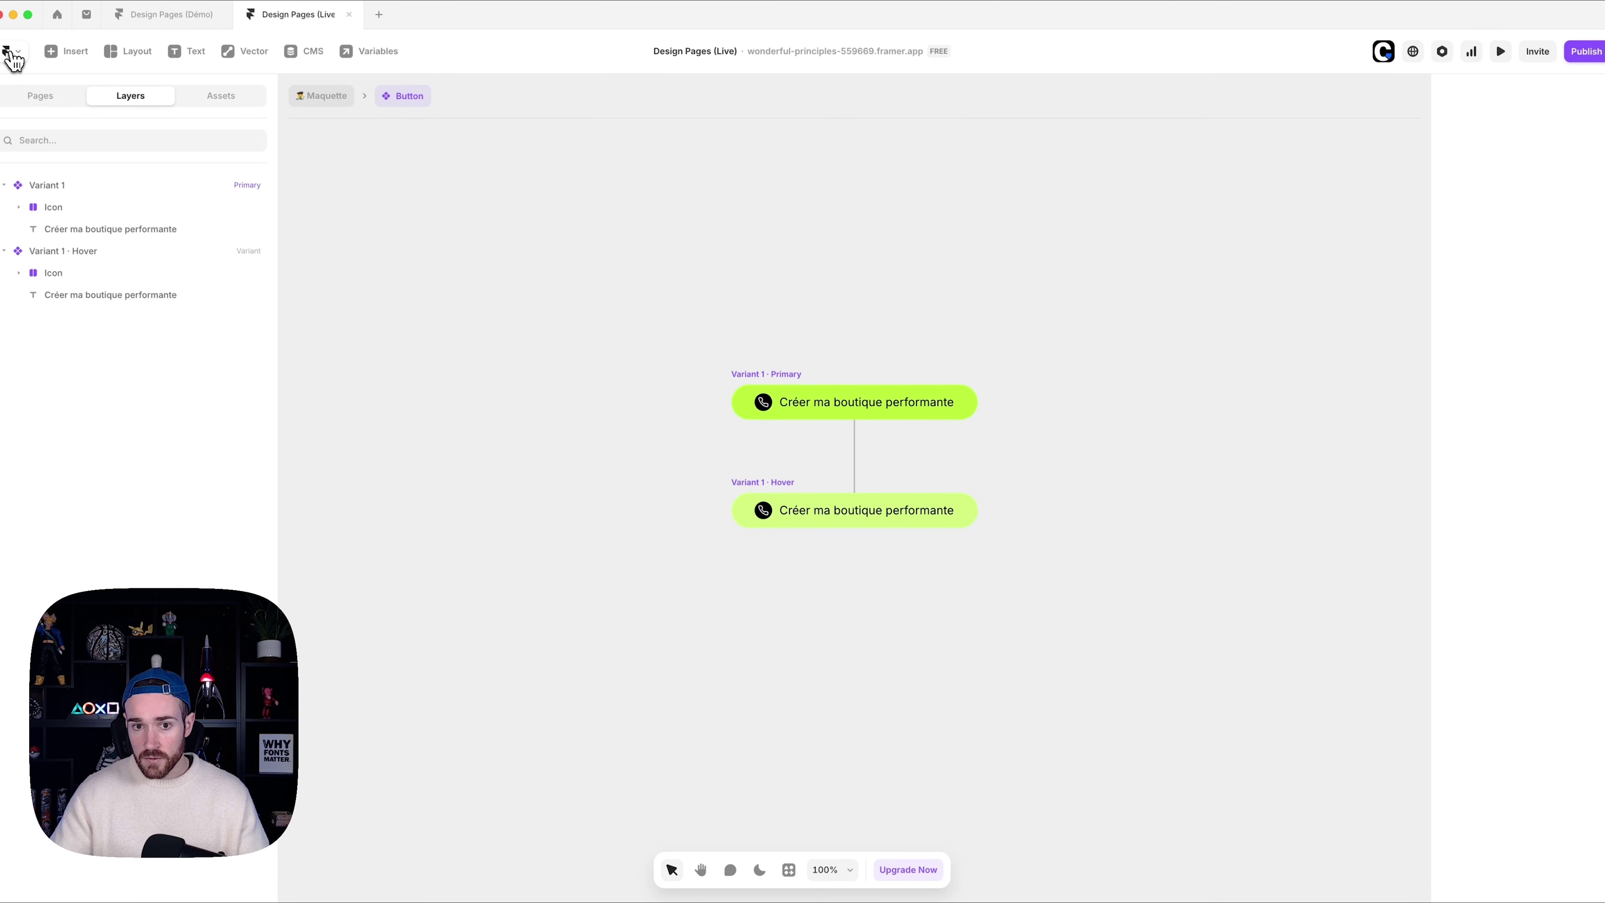
pyautogui.click(329, 103)
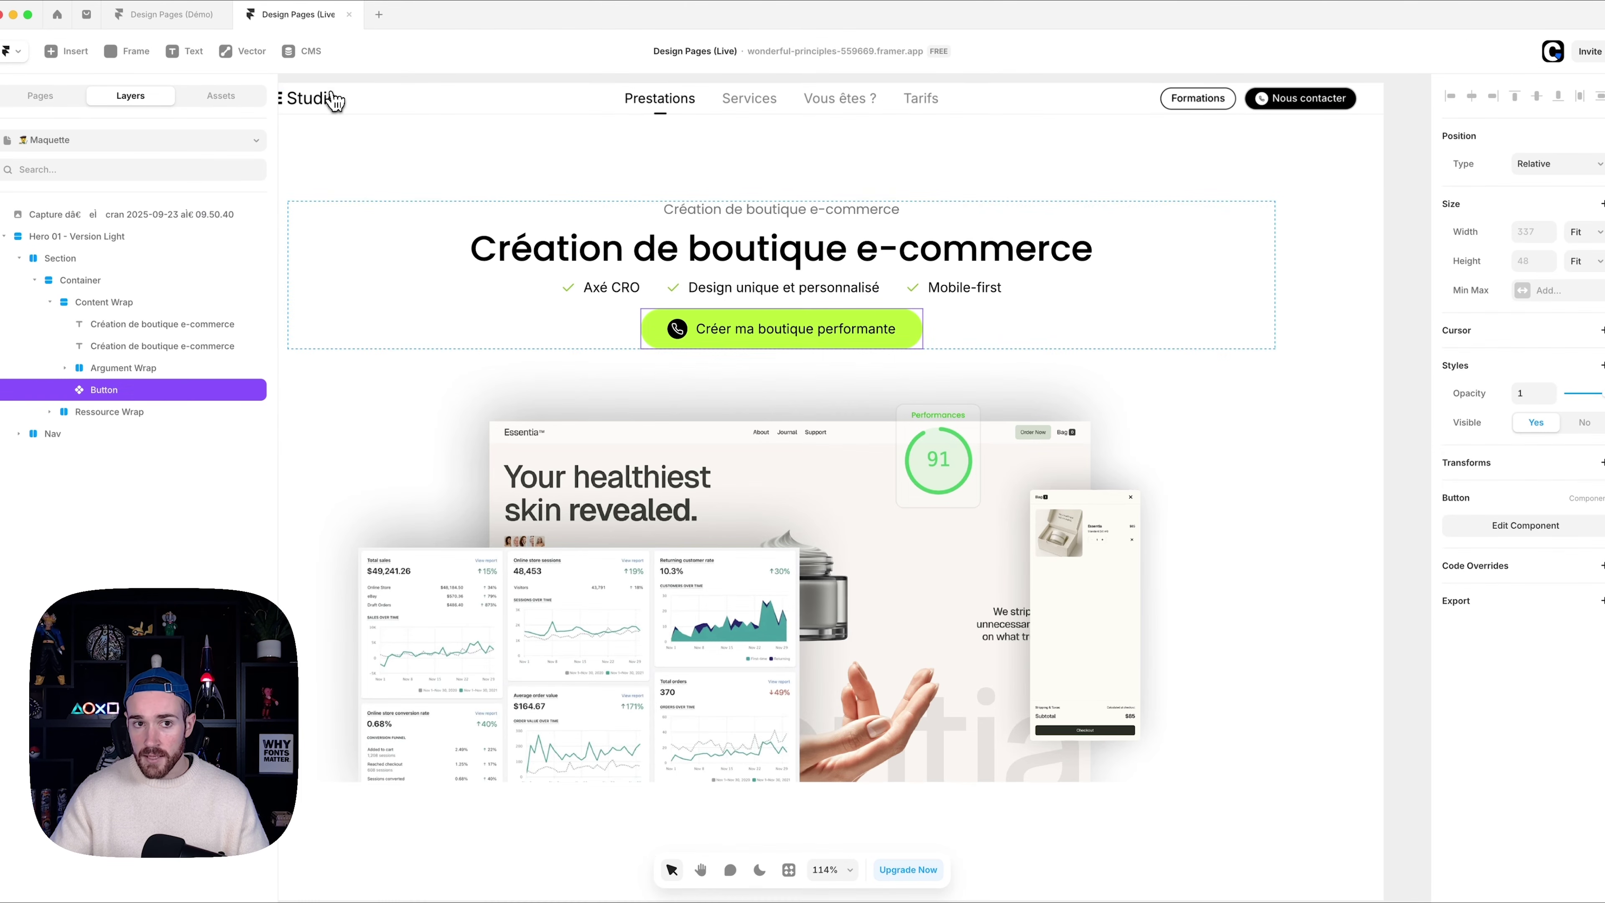
# - Replace the green button in the Desktop hero of /hero-01-version-light with the Button component from the project assets
pyautogui.click(44, 97)
pyautogui.click(71, 366)
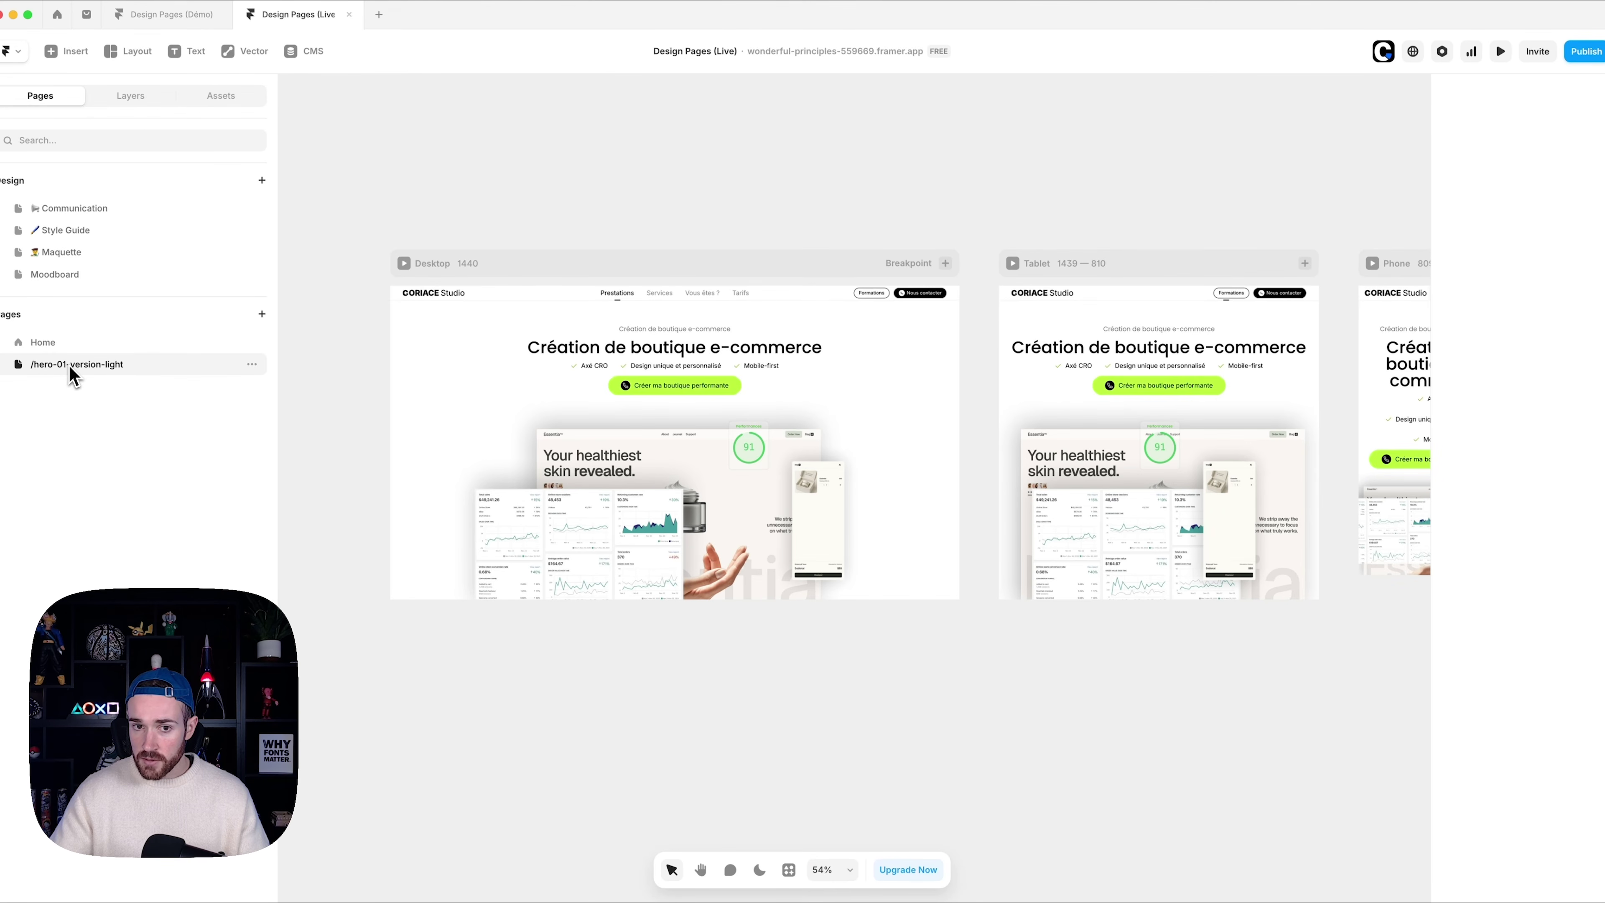
pyautogui.scroll(2, 594, 387)
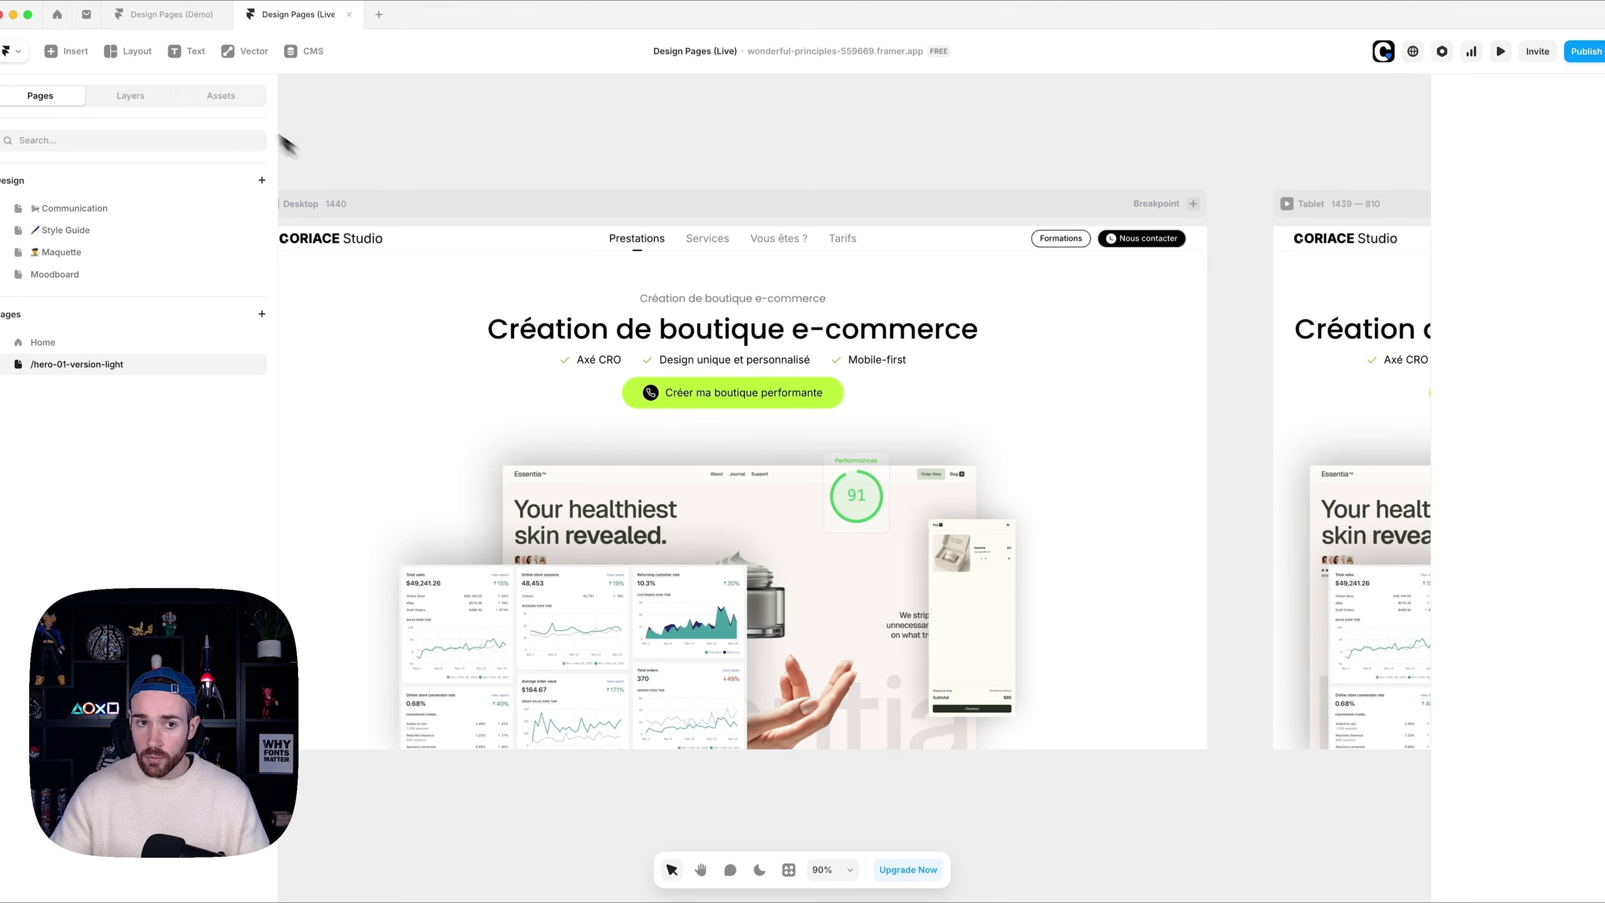
pyautogui.click(226, 99)
pyautogui.moveTo(75, 264); pyautogui.dragTo(663, 376)
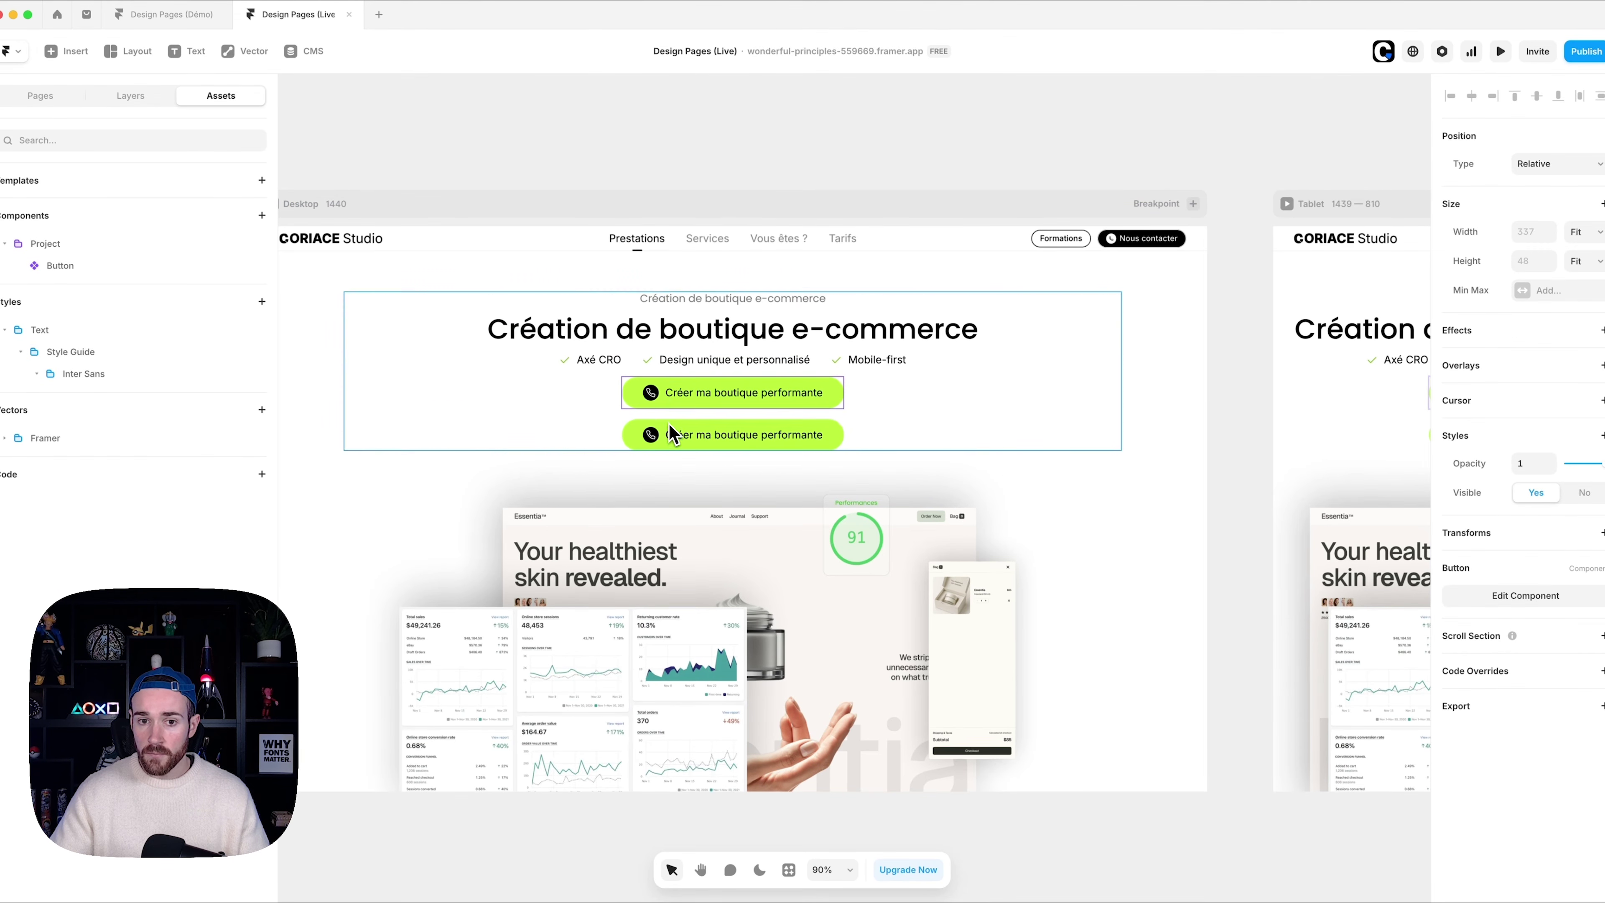
pyautogui.press('Delete')
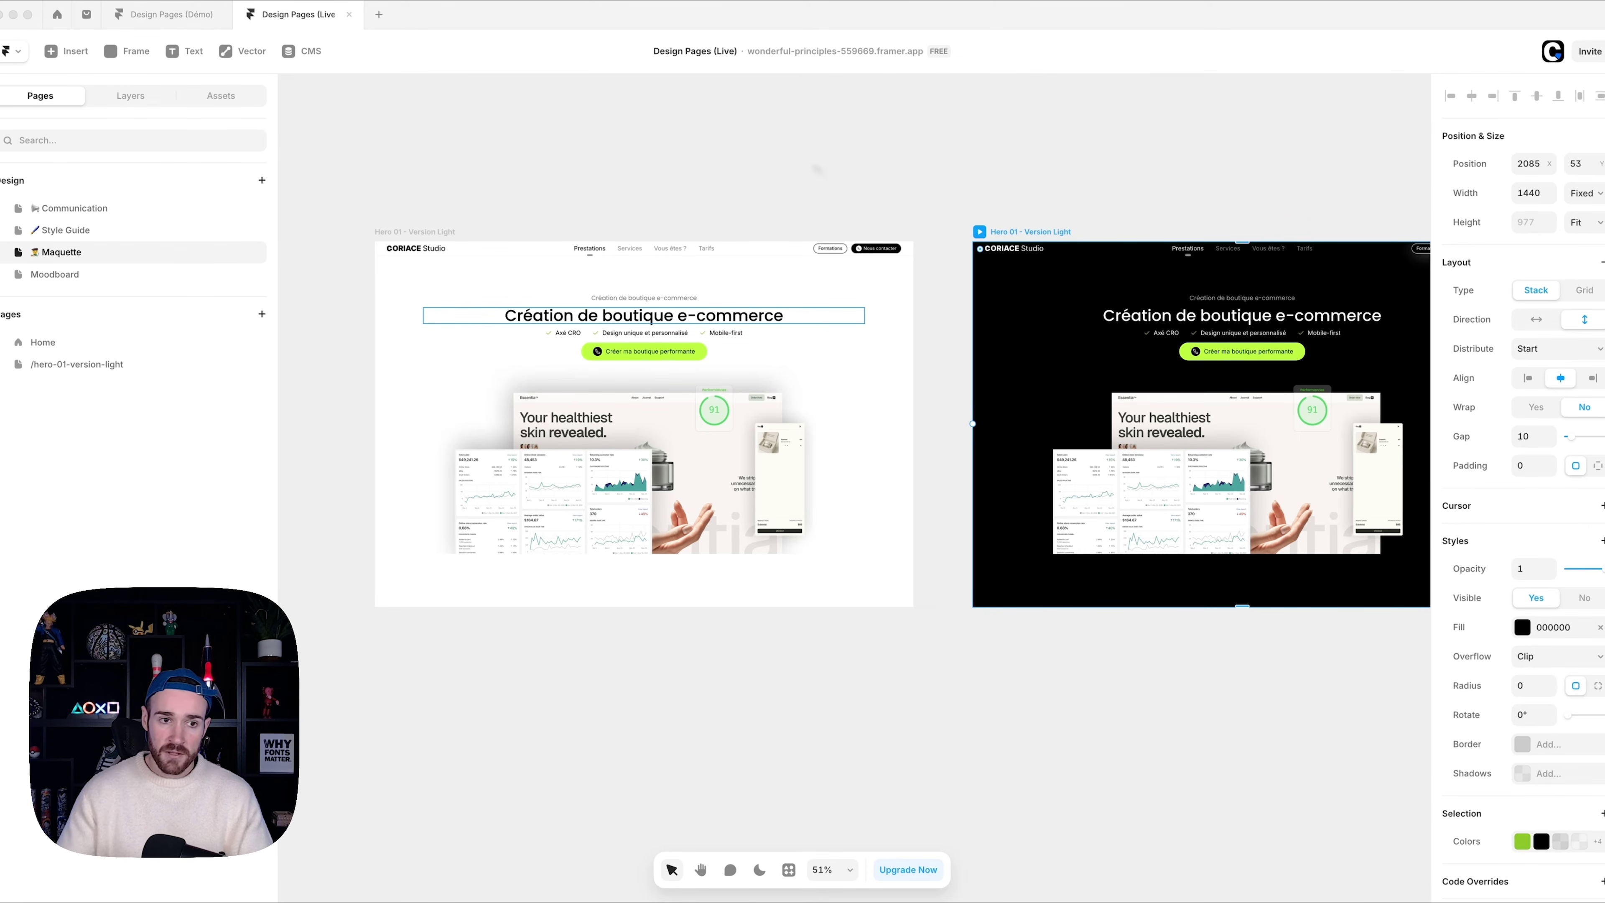
# - Duplicate the purple LinkedIn banner on the Communication page
pyautogui.click(106, 210)
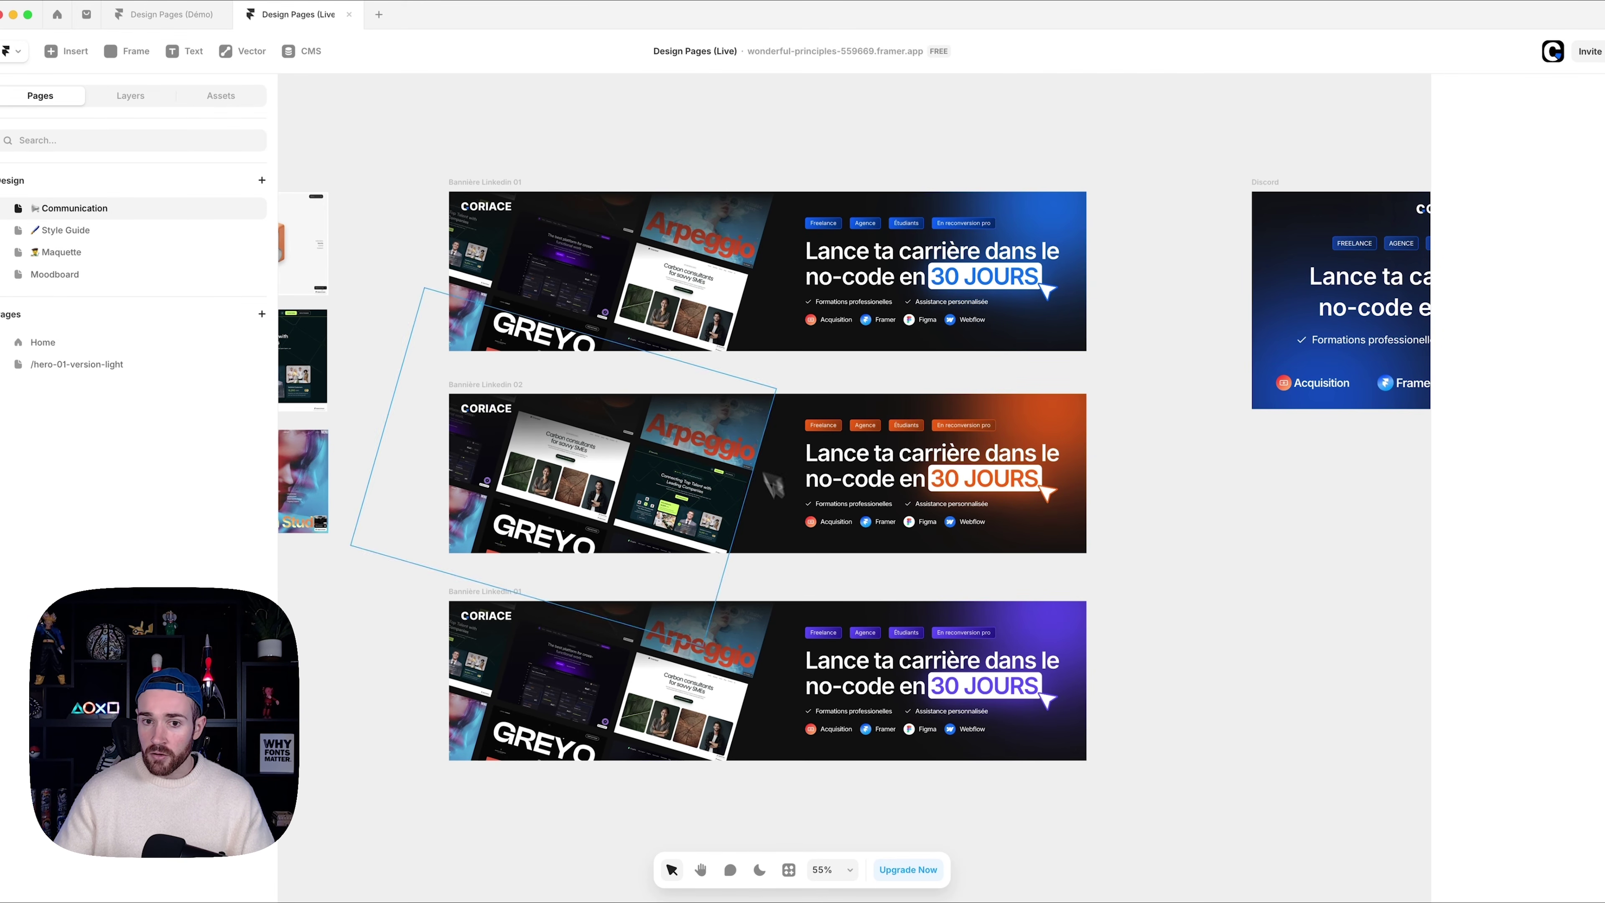
pyautogui.scroll(-1, 619, 585)
pyautogui.click(487, 562)
pyautogui.press('super+d')
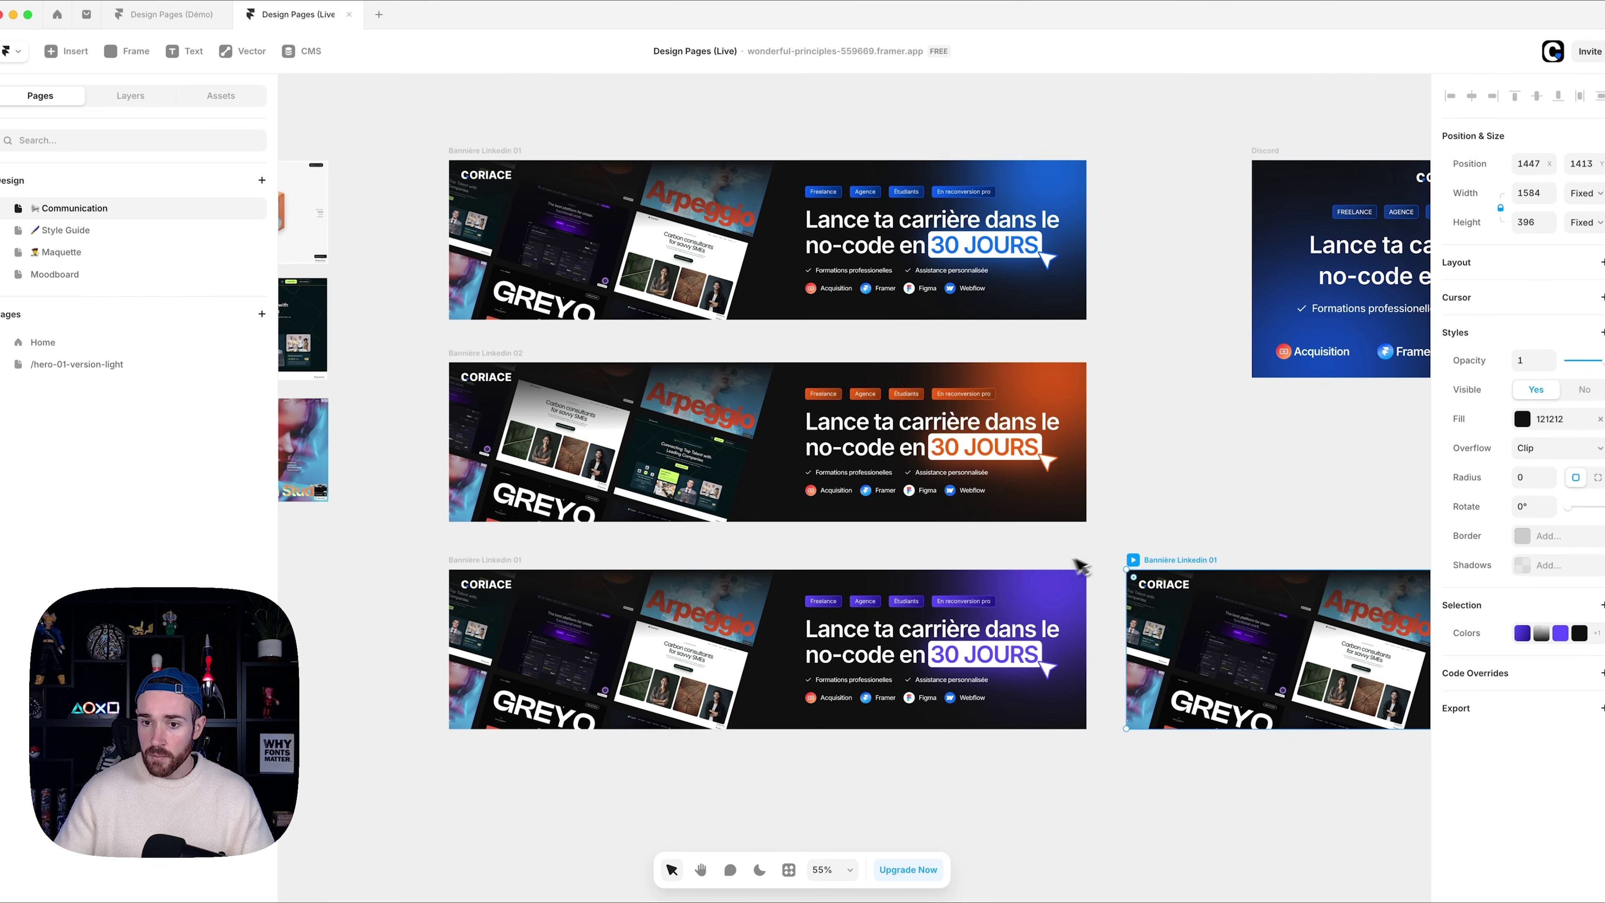
# - Move the duplicated LinkedIn banner directly below the original purple banner, aligned with the column
pyautogui.scroll(-3, 1143, 543)
pyautogui.moveTo(1187, 482); pyautogui.dragTo(510, 674)
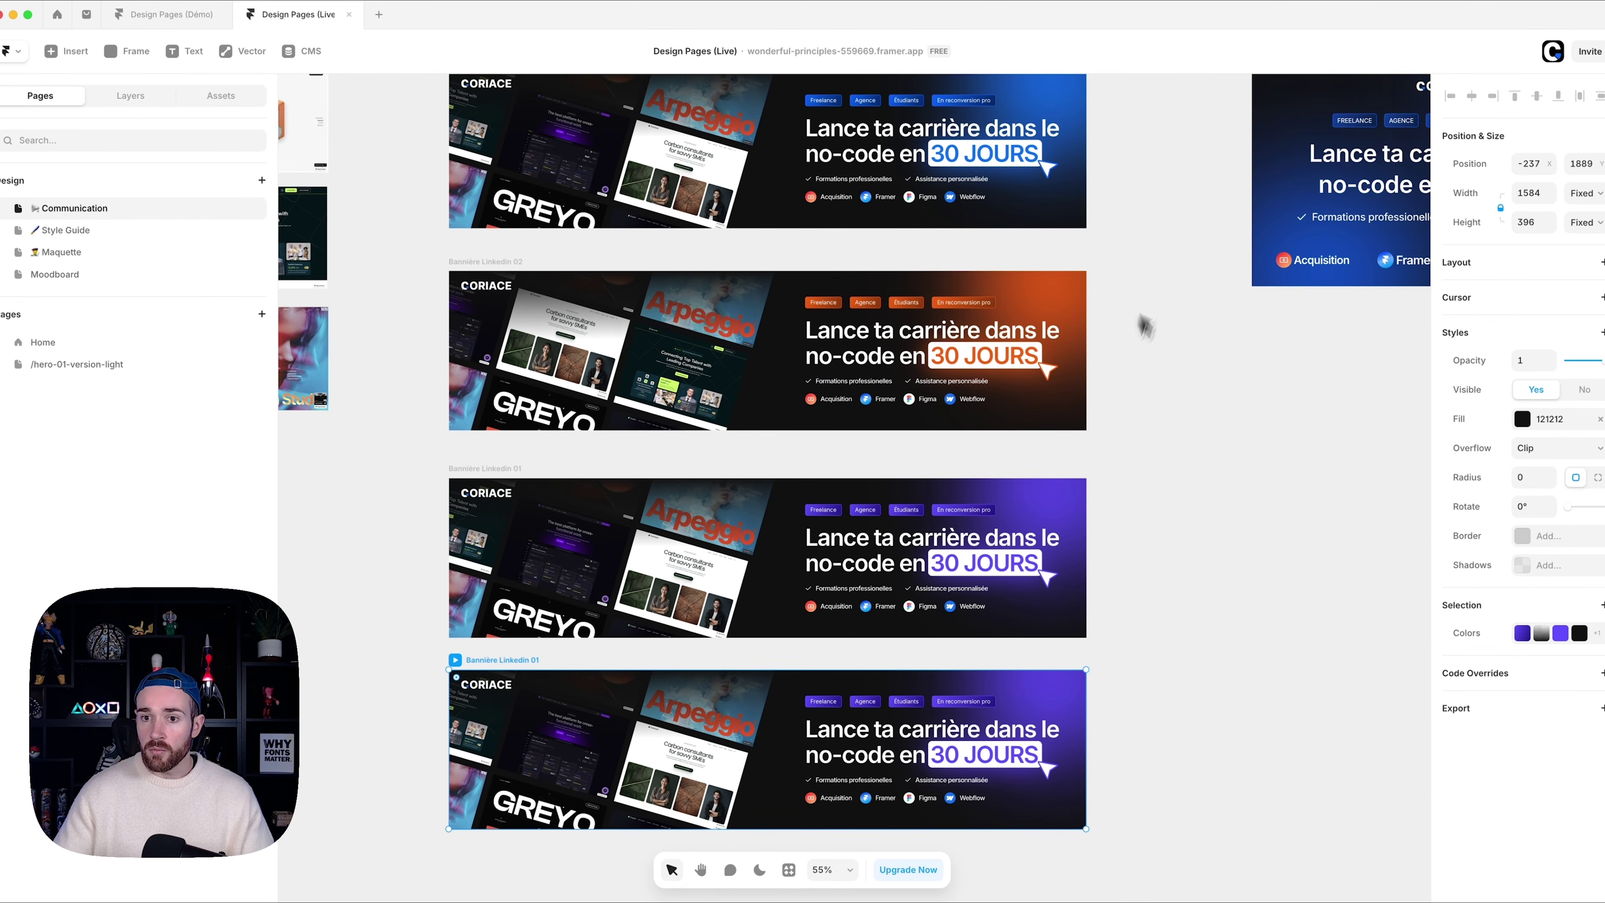
pyautogui.scroll(-5, 1182, 484)
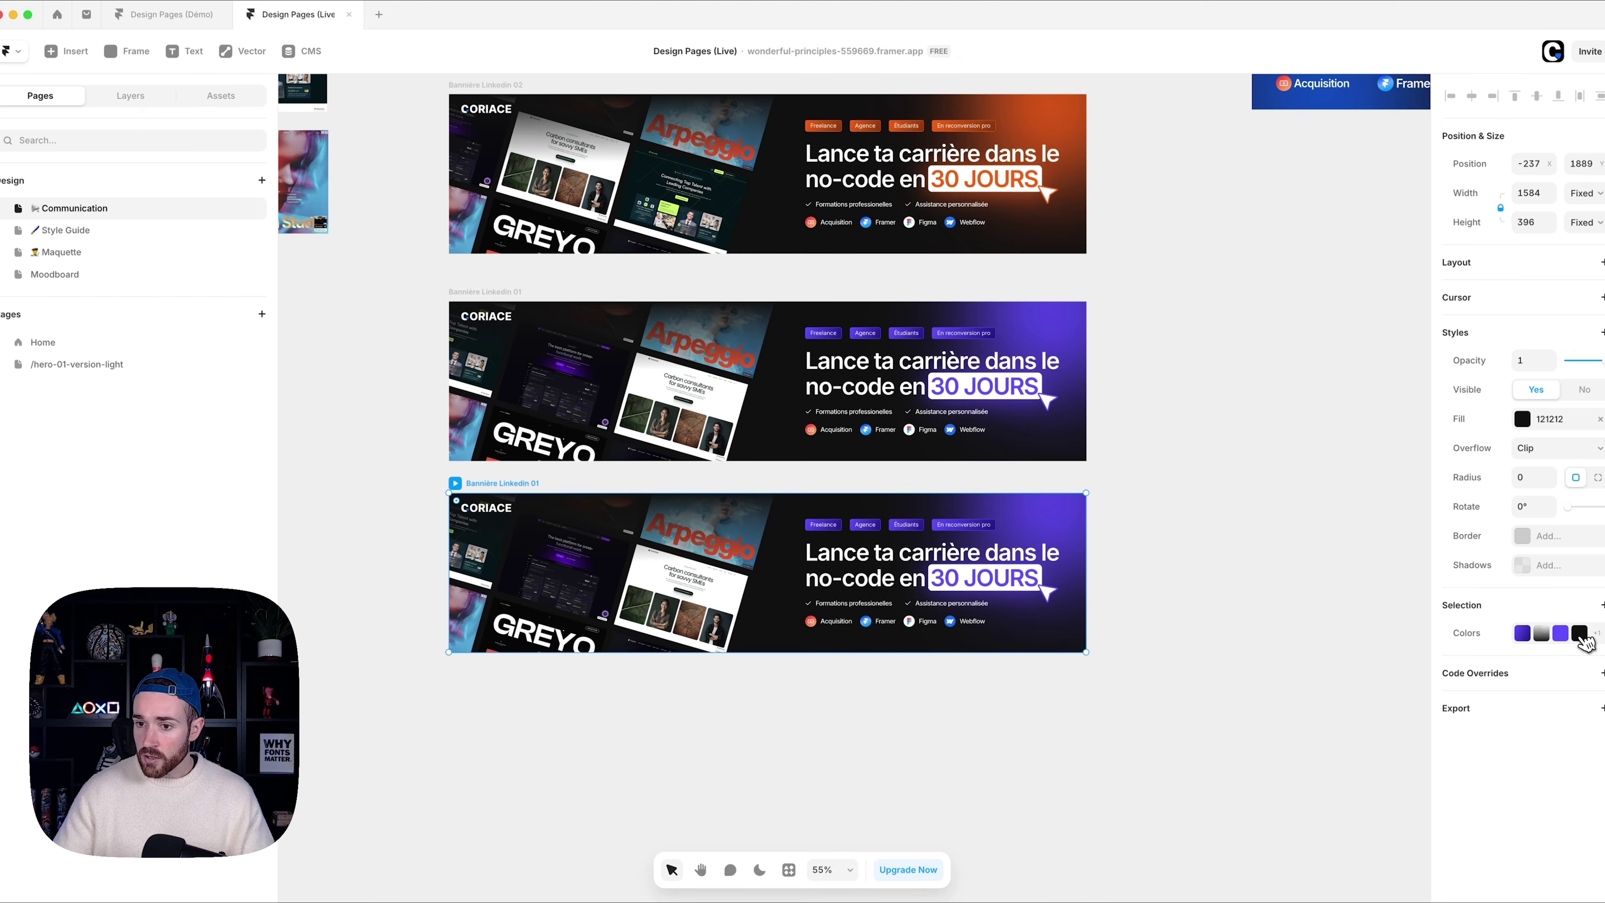
# - Recolor the duplicated banner red, setting its purple accent to FF4D4D and its purple gradient from FF4D4D to 801717
pyautogui.click(1560, 633)
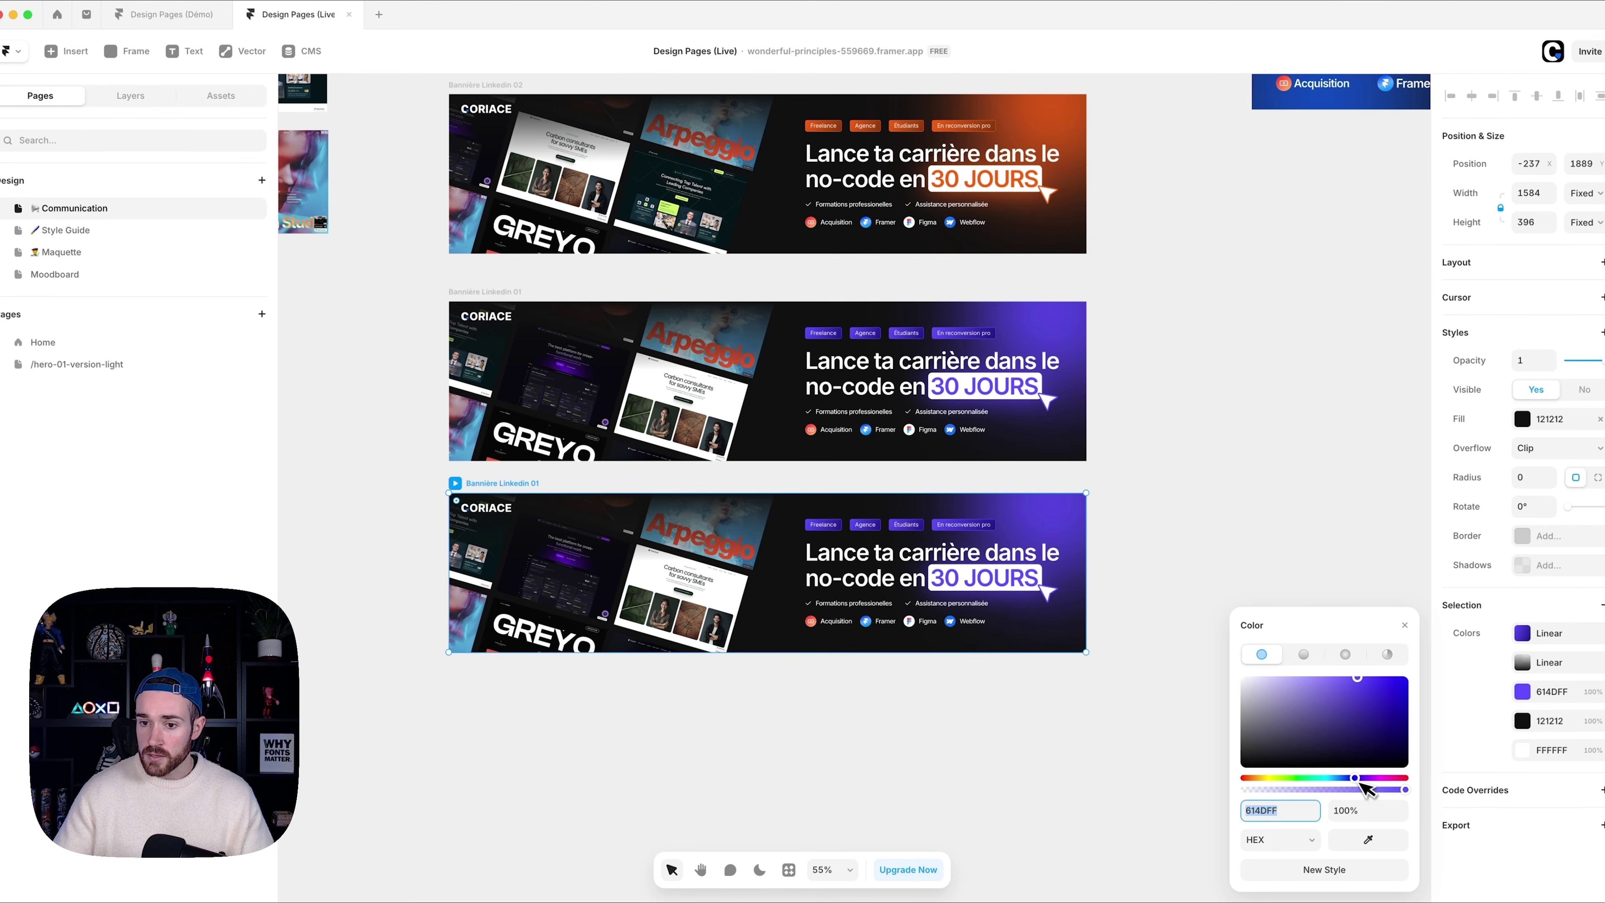
pyautogui.moveTo(1354, 778); pyautogui.dragTo(1239, 768)
pyautogui.click(1522, 635)
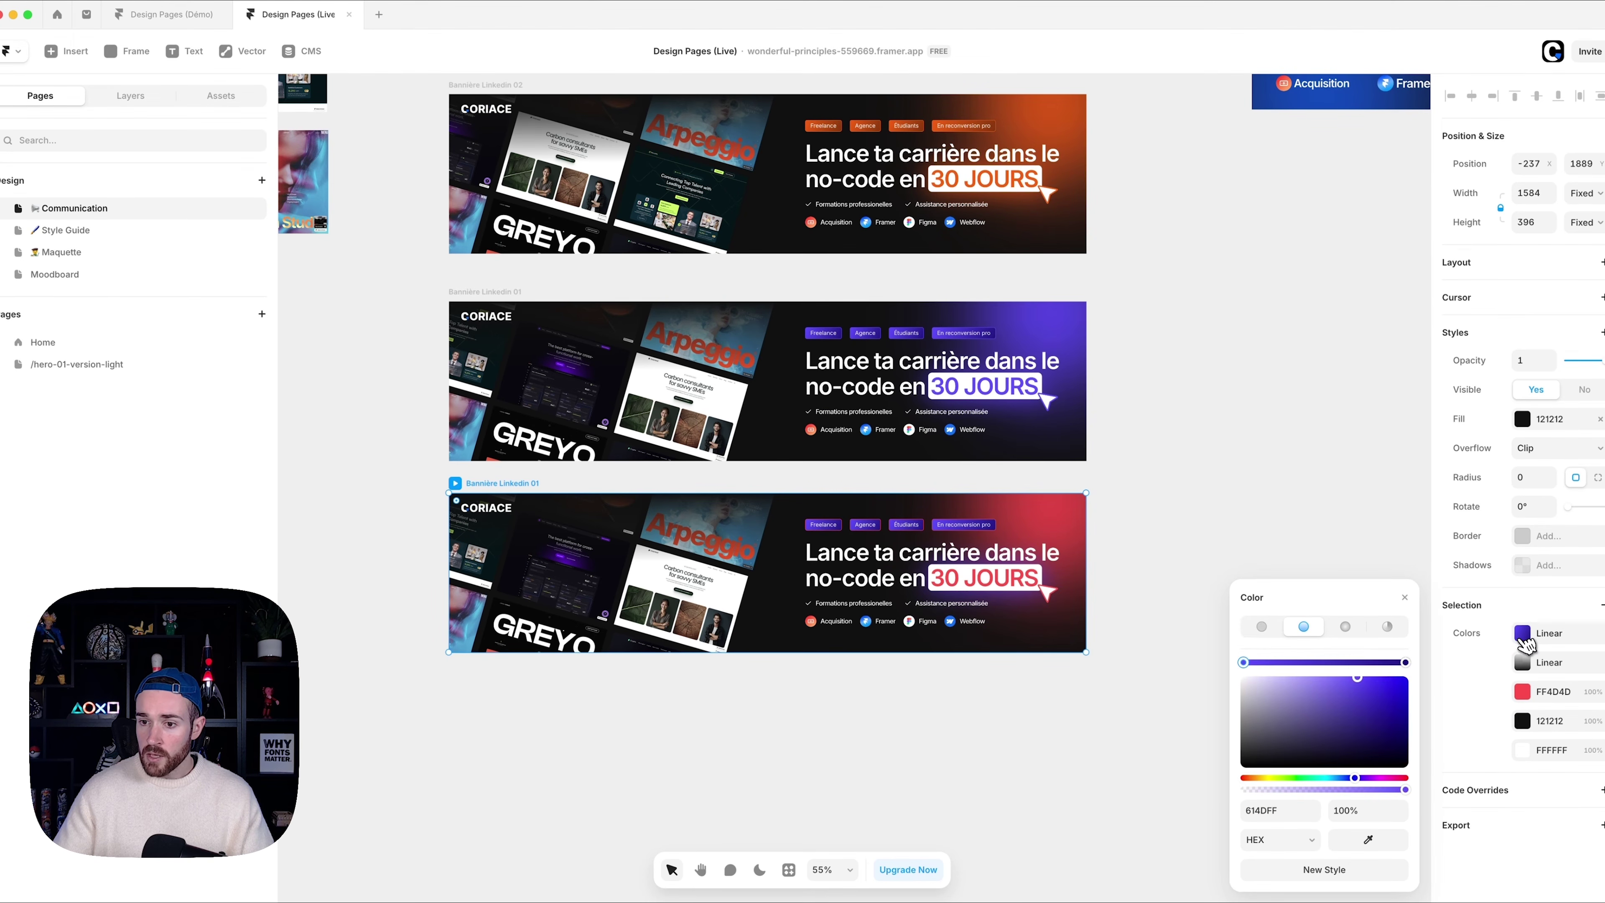
pyautogui.moveTo(1354, 777); pyautogui.dragTo(1175, 791)
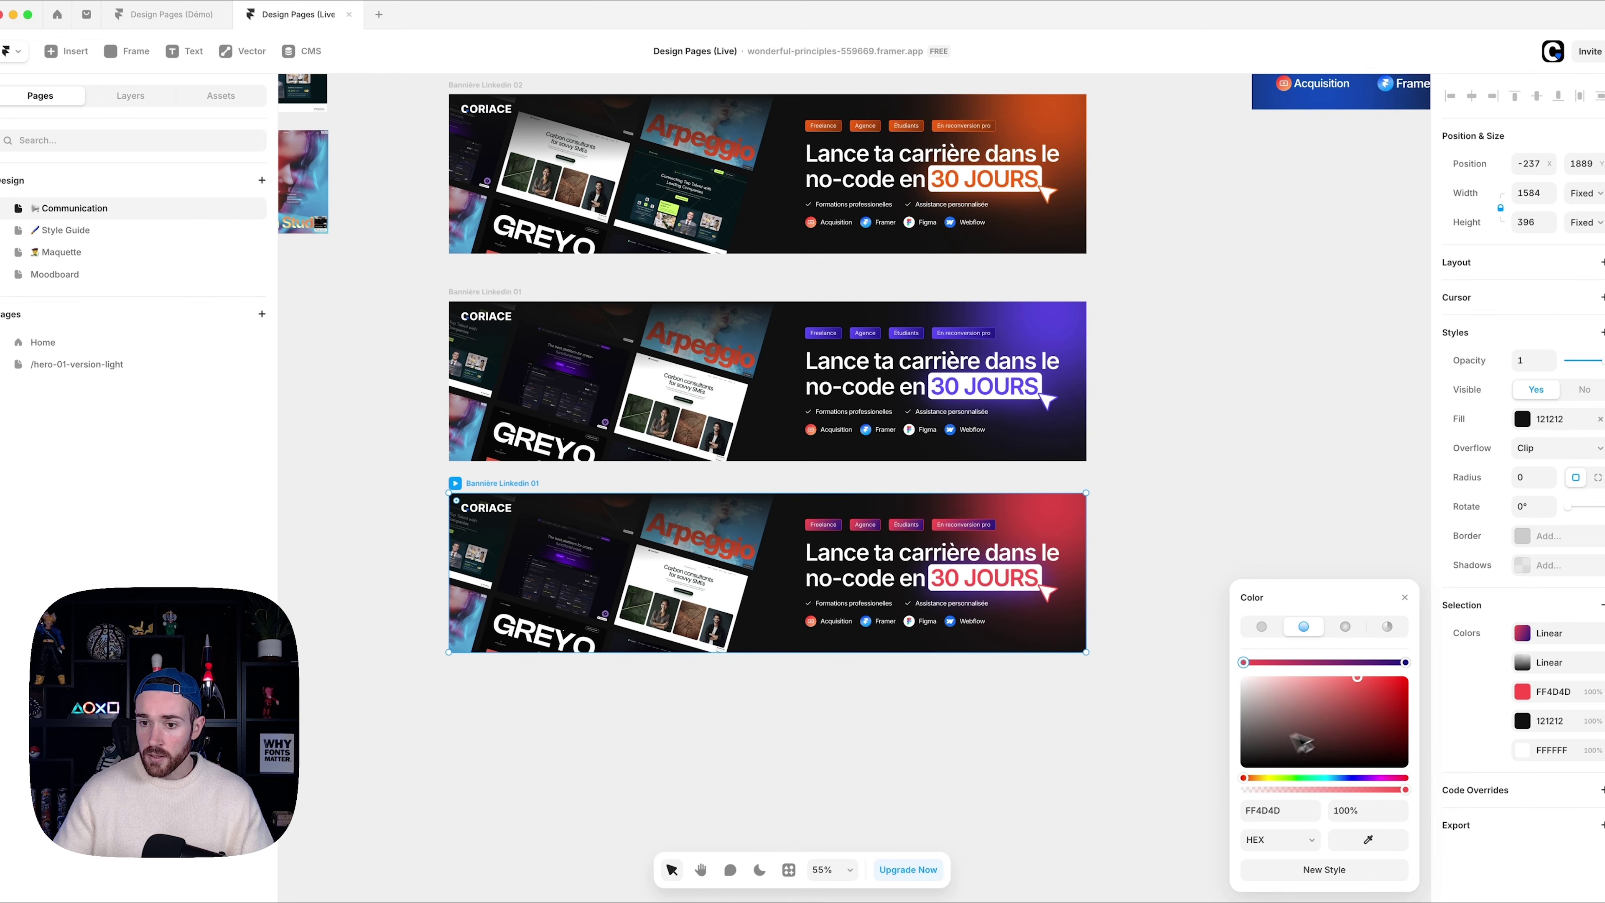
pyautogui.click(1406, 662)
pyautogui.click(1377, 721)
pyautogui.moveTo(1354, 778); pyautogui.dragTo(1178, 781)
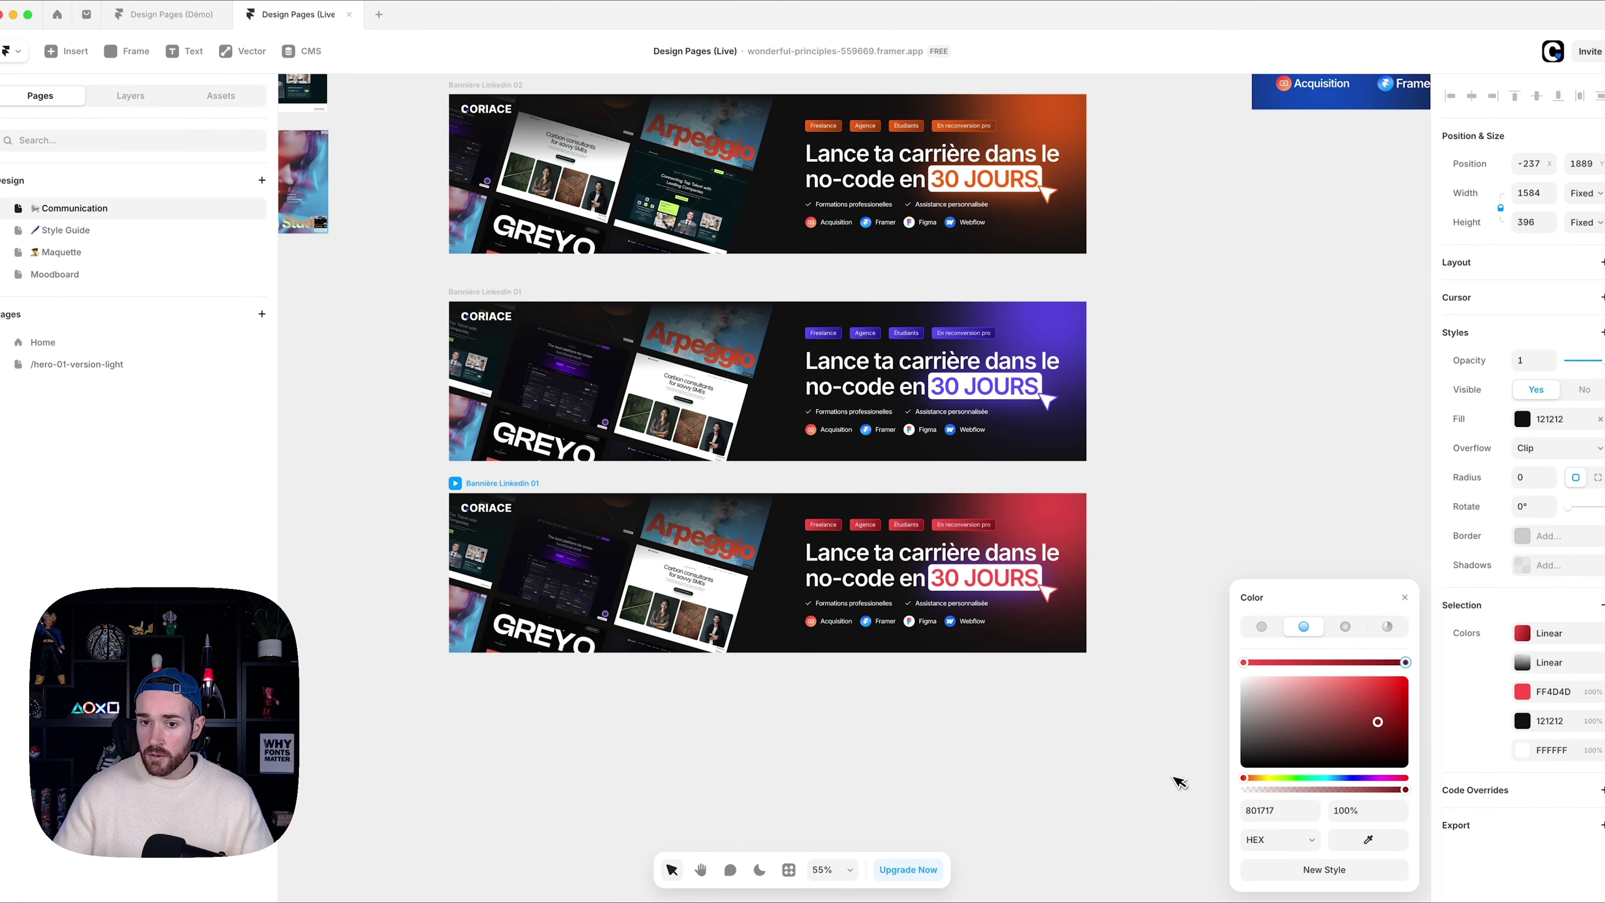
# - Set the shadow color of the Underlight layer behind "30 JOURS" in the red banner to FF4D4D
pyautogui.click(143, 101)
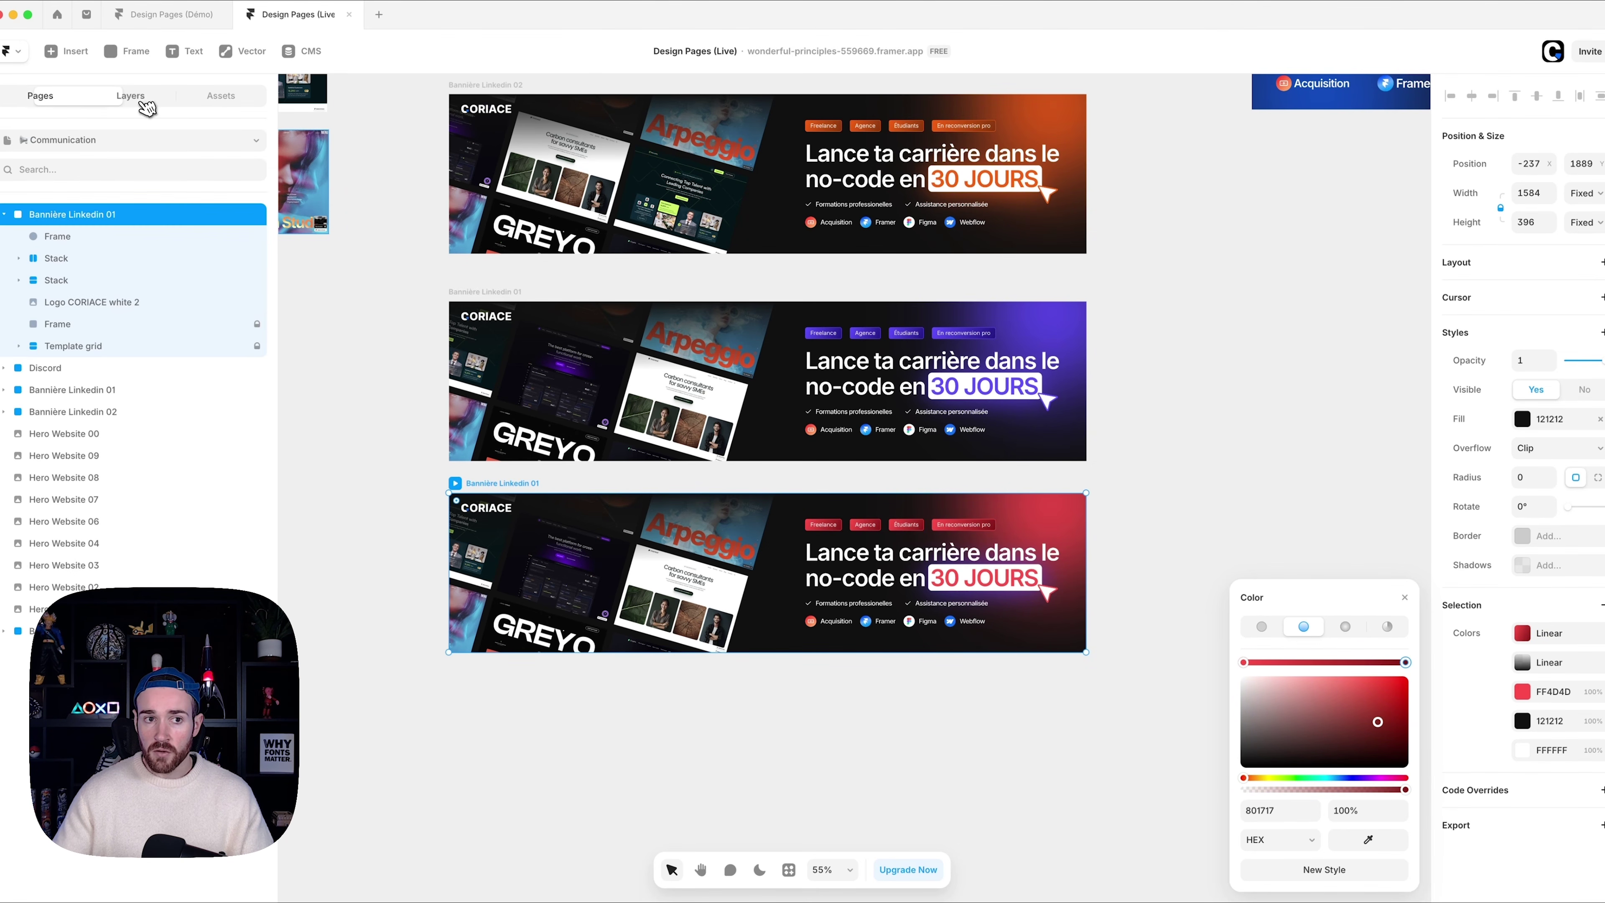
pyautogui.click(897, 568)
pyautogui.click(143, 390)
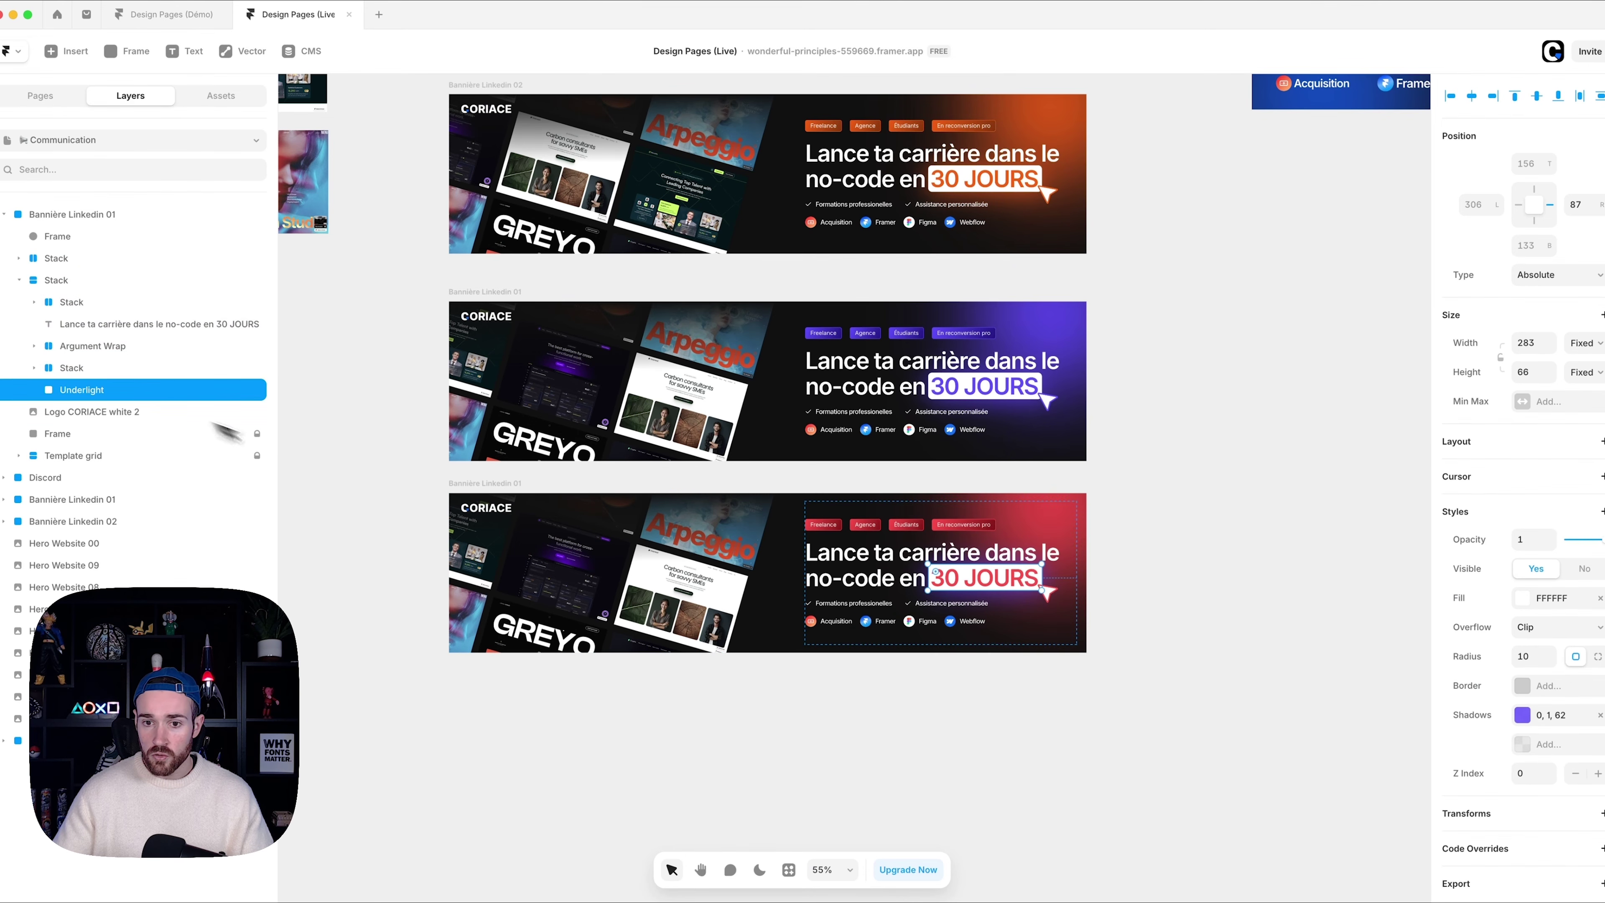
pyautogui.click(1522, 715)
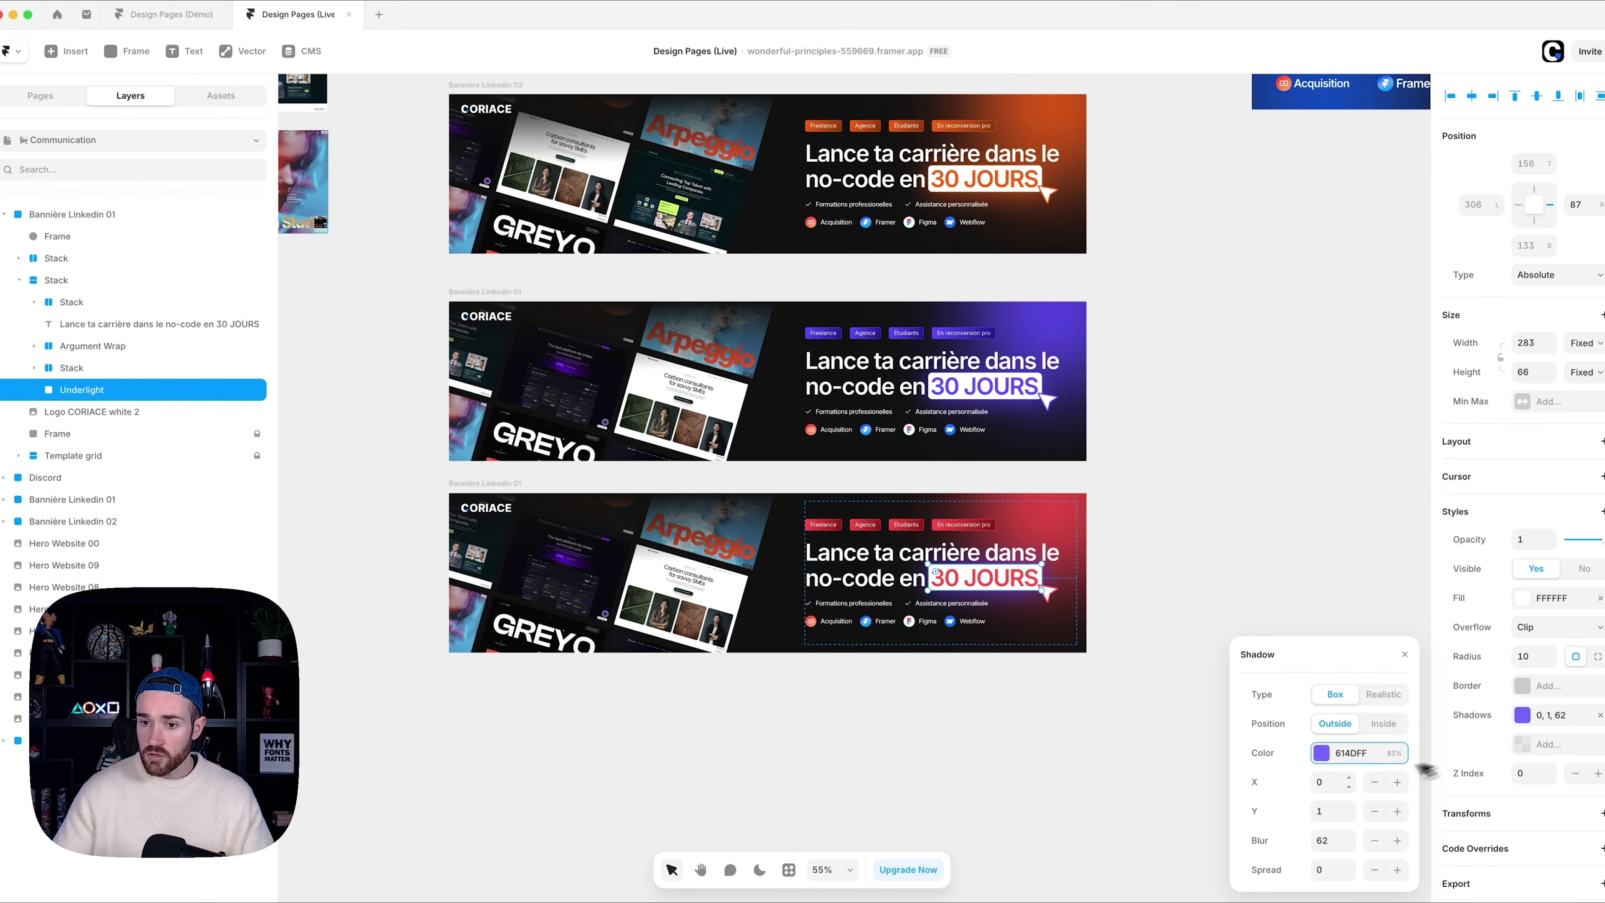
pyautogui.moveTo(1300, 776); pyautogui.dragTo(1112, 745)
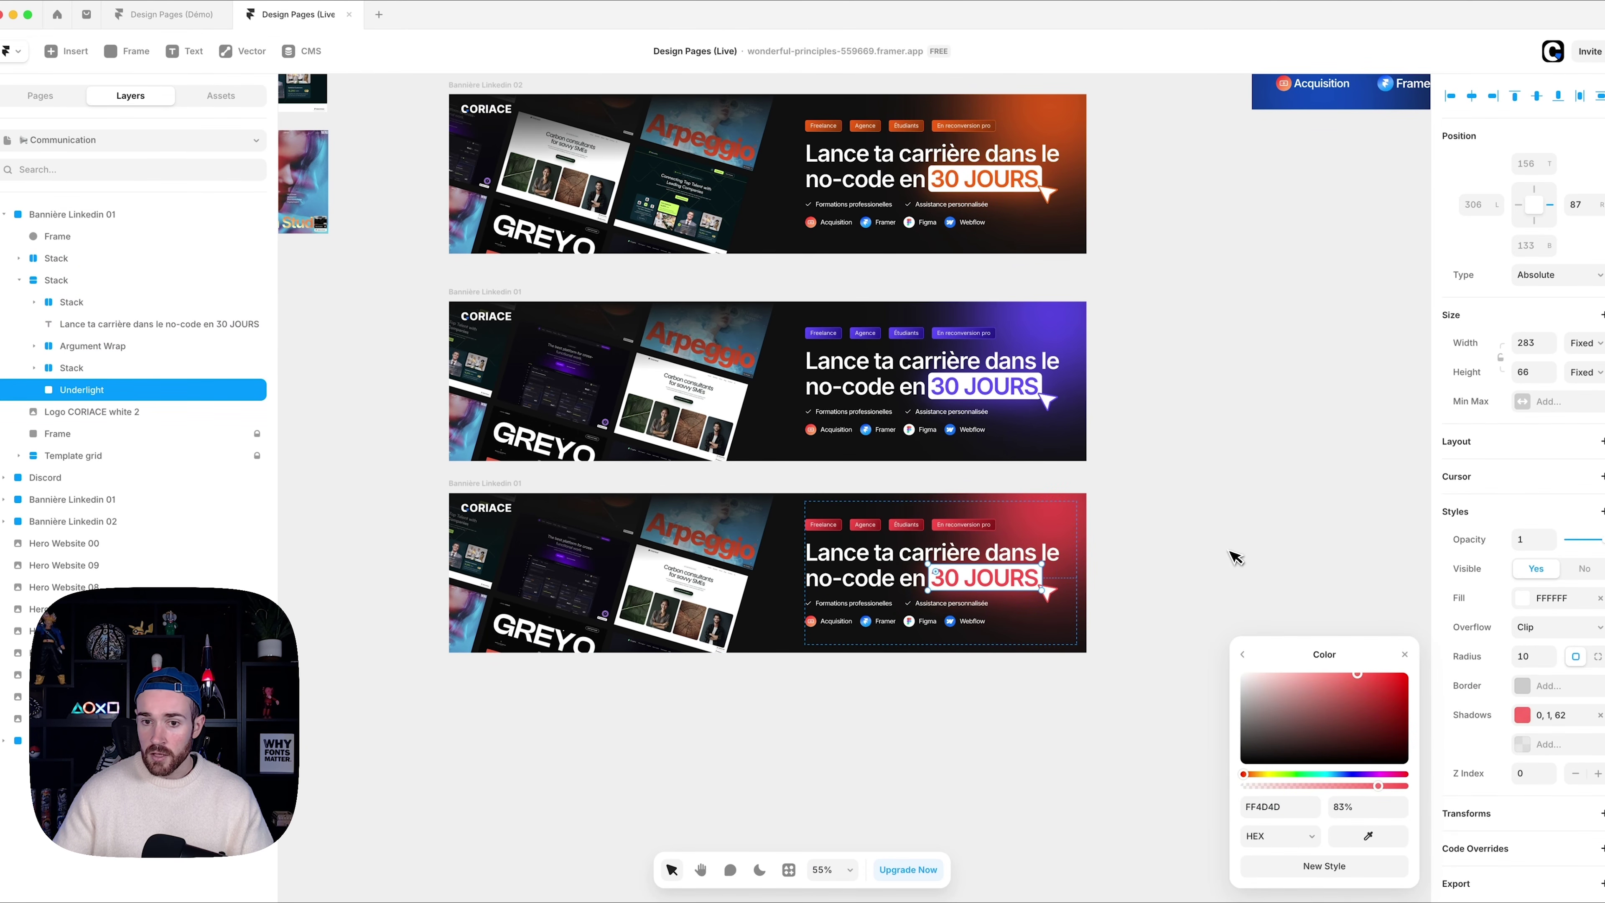
pyautogui.click(1228, 551)
# - Add an export setting to the red banner and review its scale, file format and color profile options
pyautogui.scroll(4, 1193, 426)
pyautogui.scroll(-1, 1193, 411)
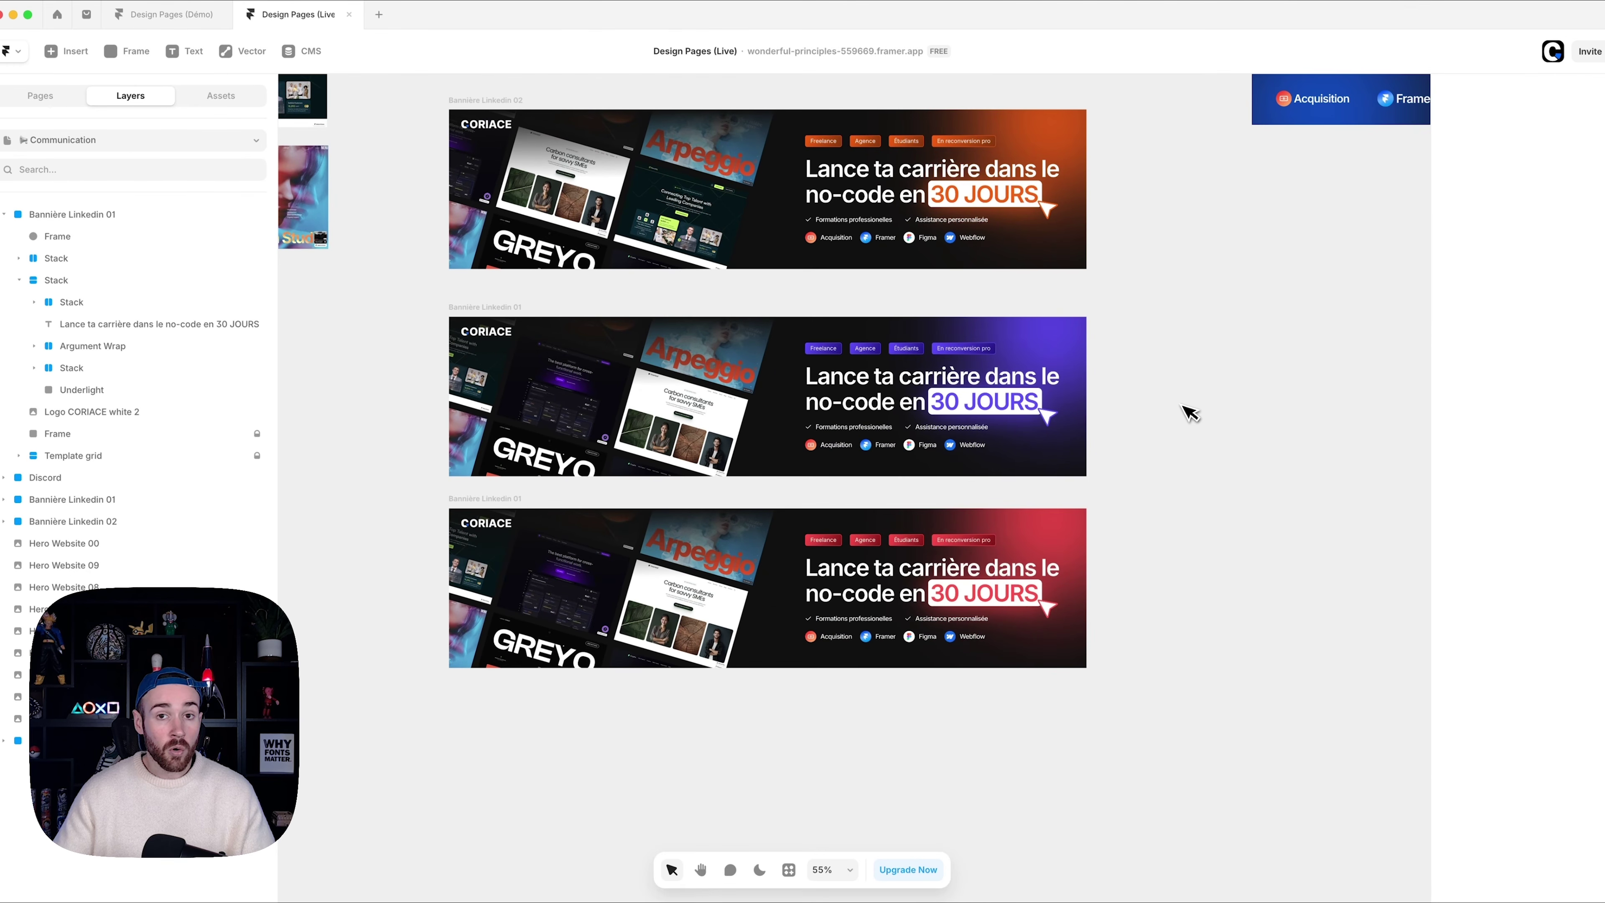
pyautogui.scroll(-4, 821, 590)
pyautogui.scroll(3, 551, 577)
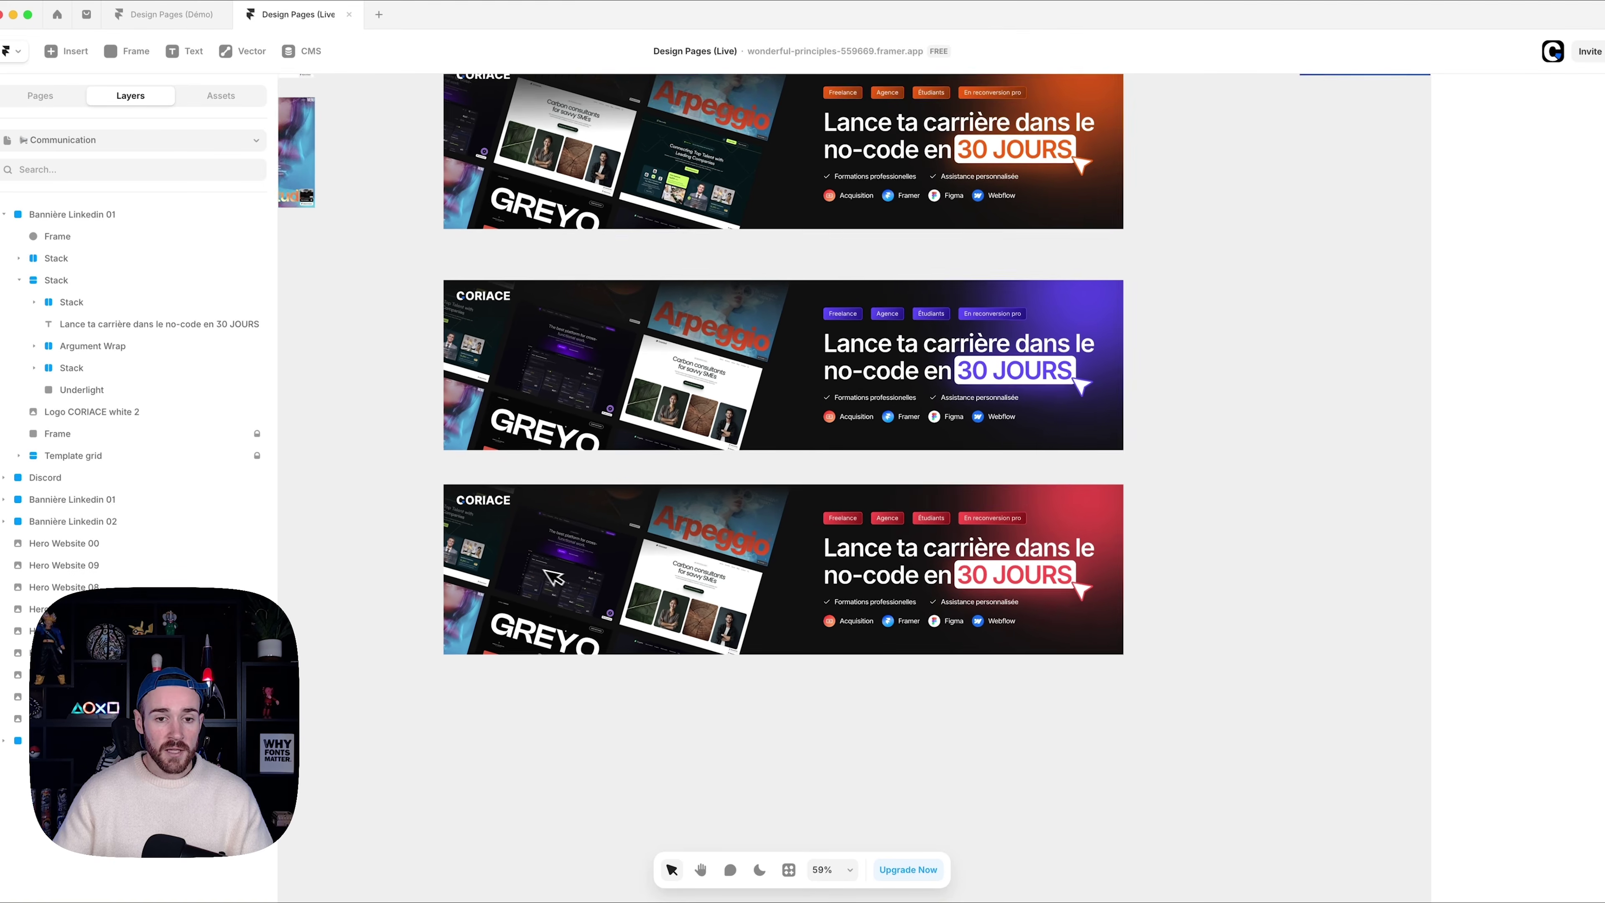
pyautogui.click(479, 462)
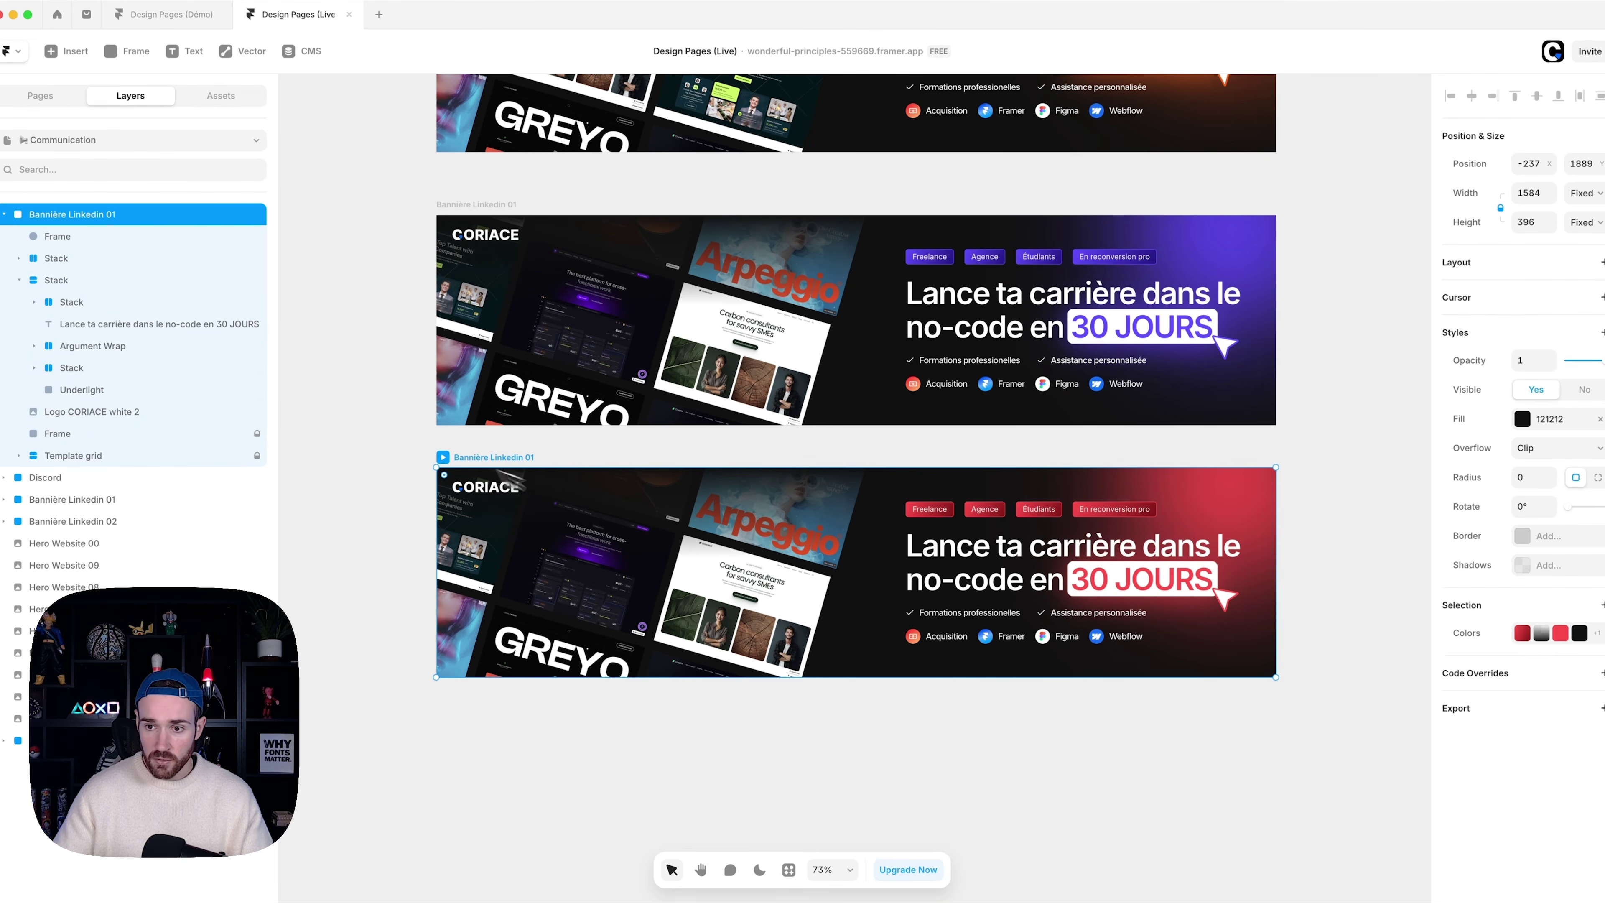
pyautogui.click(1460, 711)
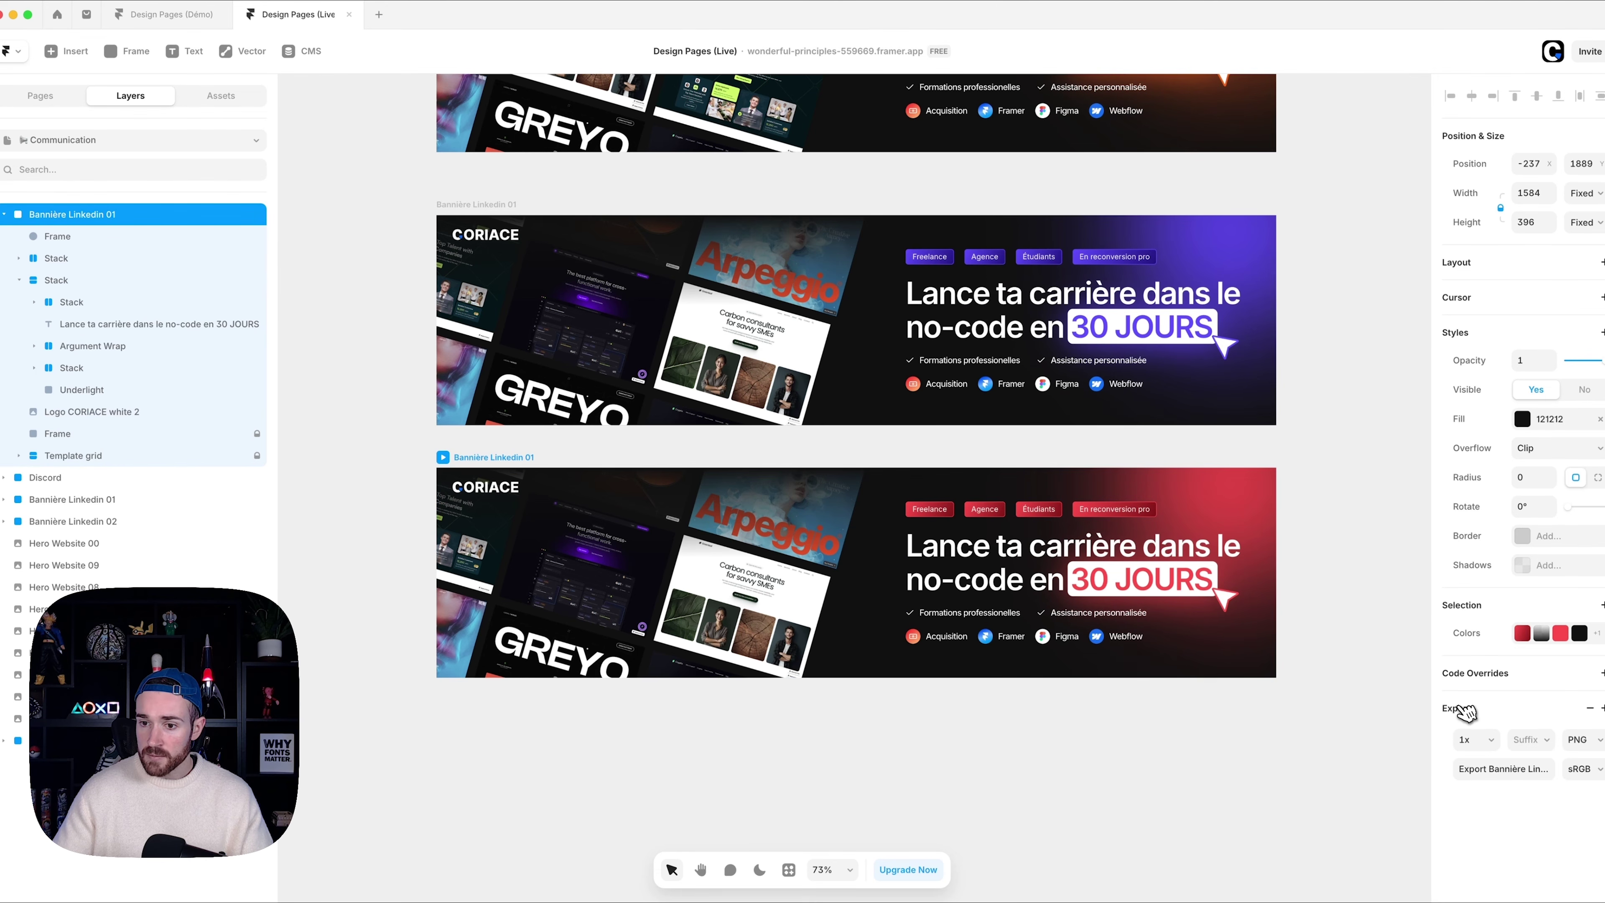
pyautogui.click(1498, 744)
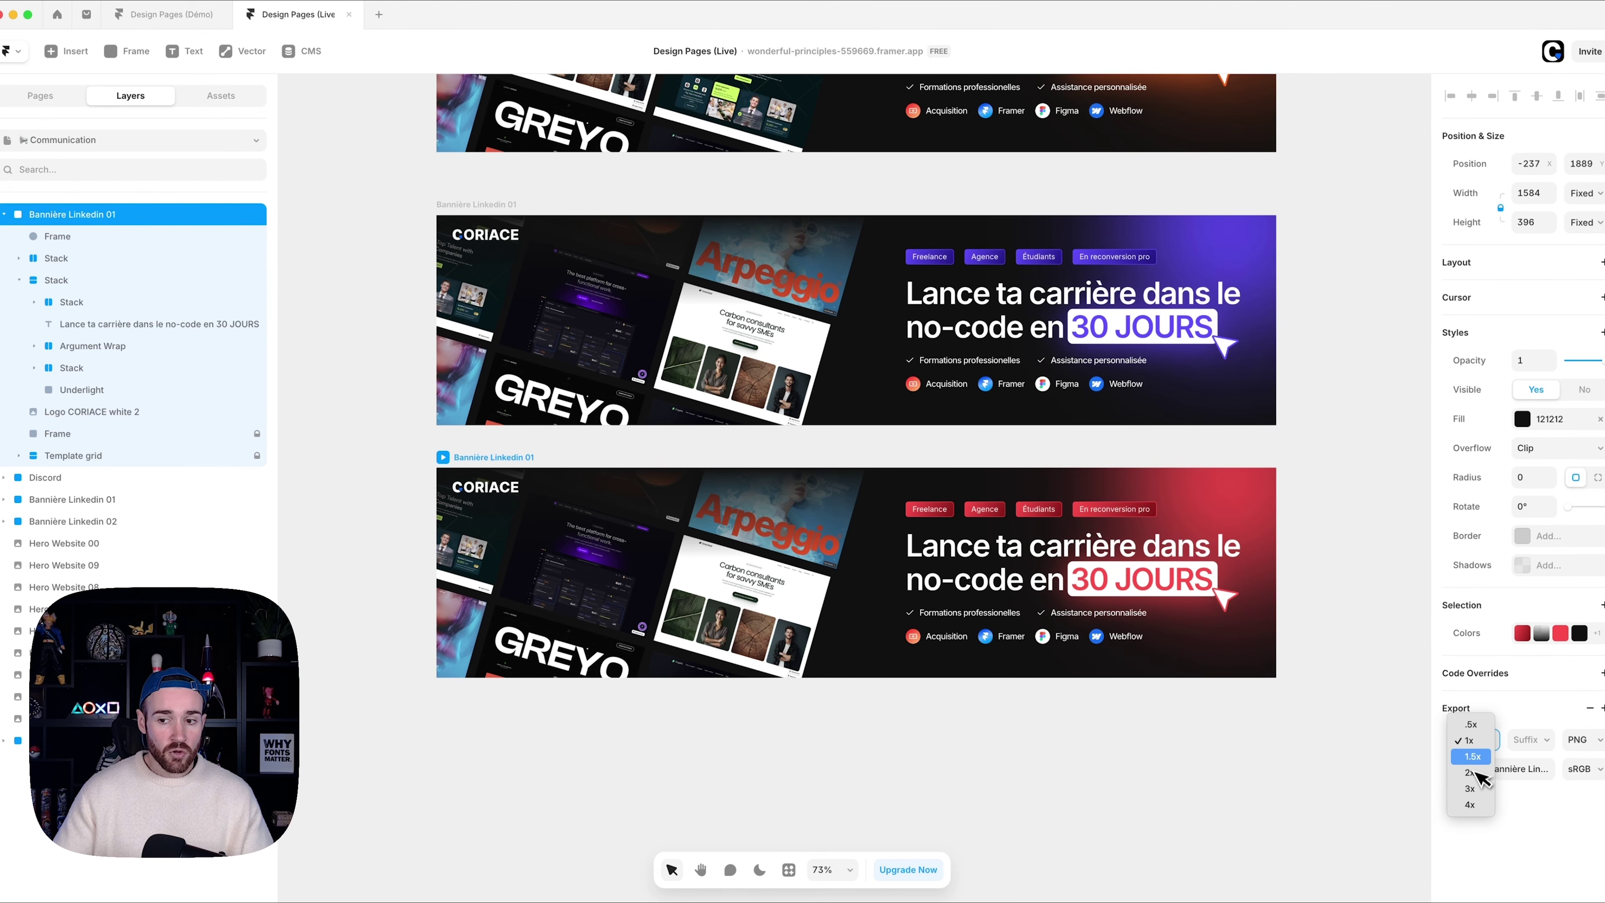
pyautogui.click(1583, 740)
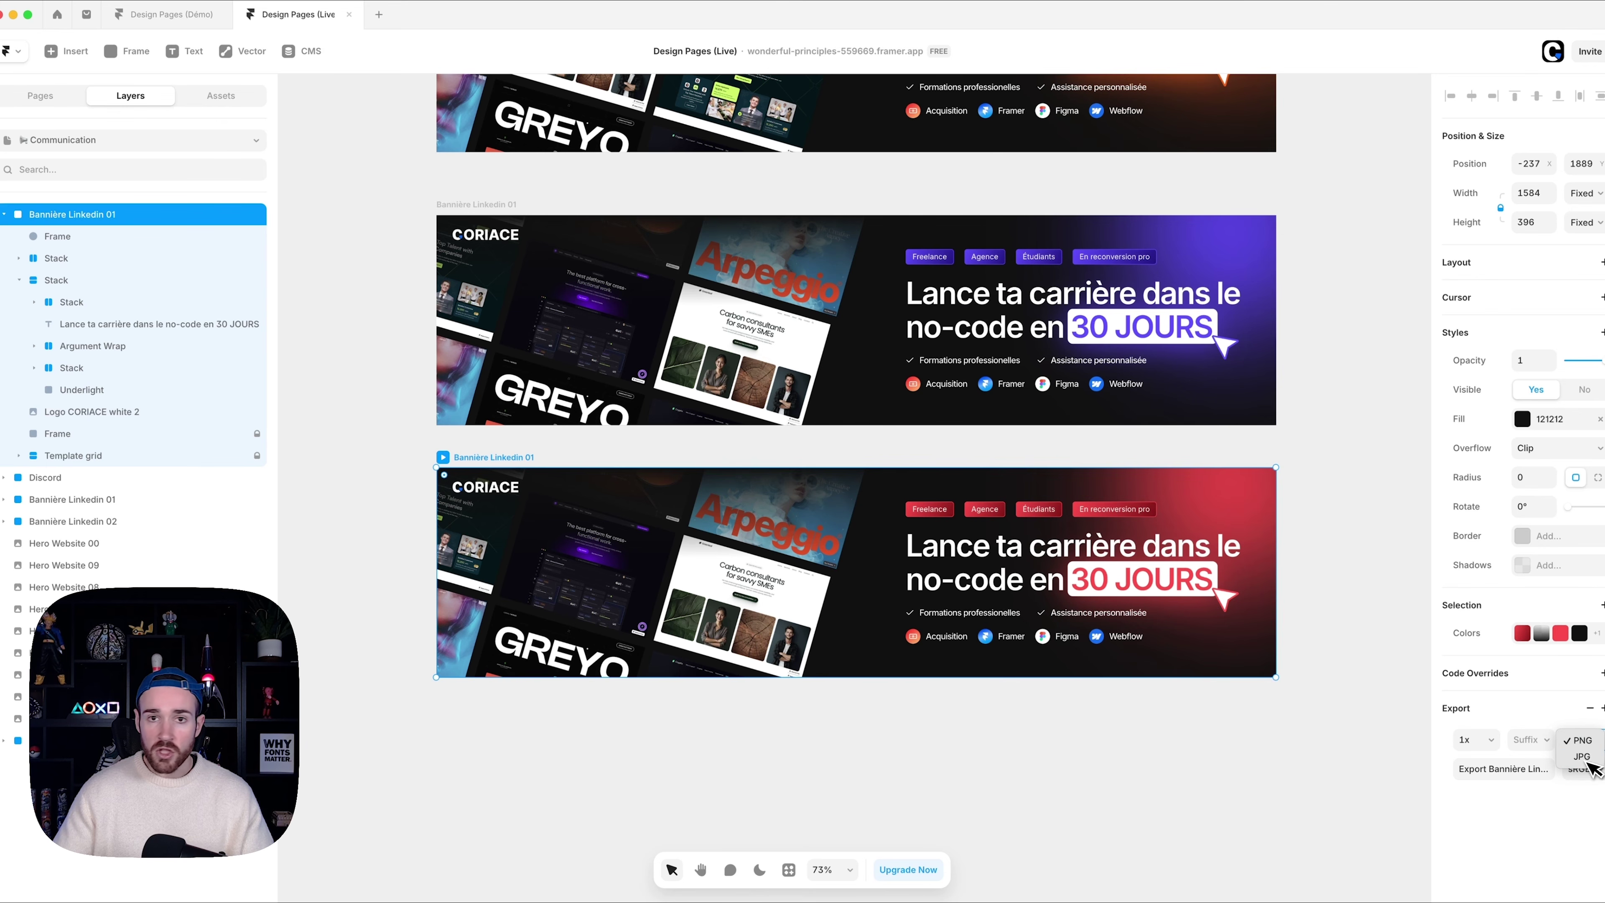
pyautogui.click(1571, 835)
pyautogui.click(1583, 770)
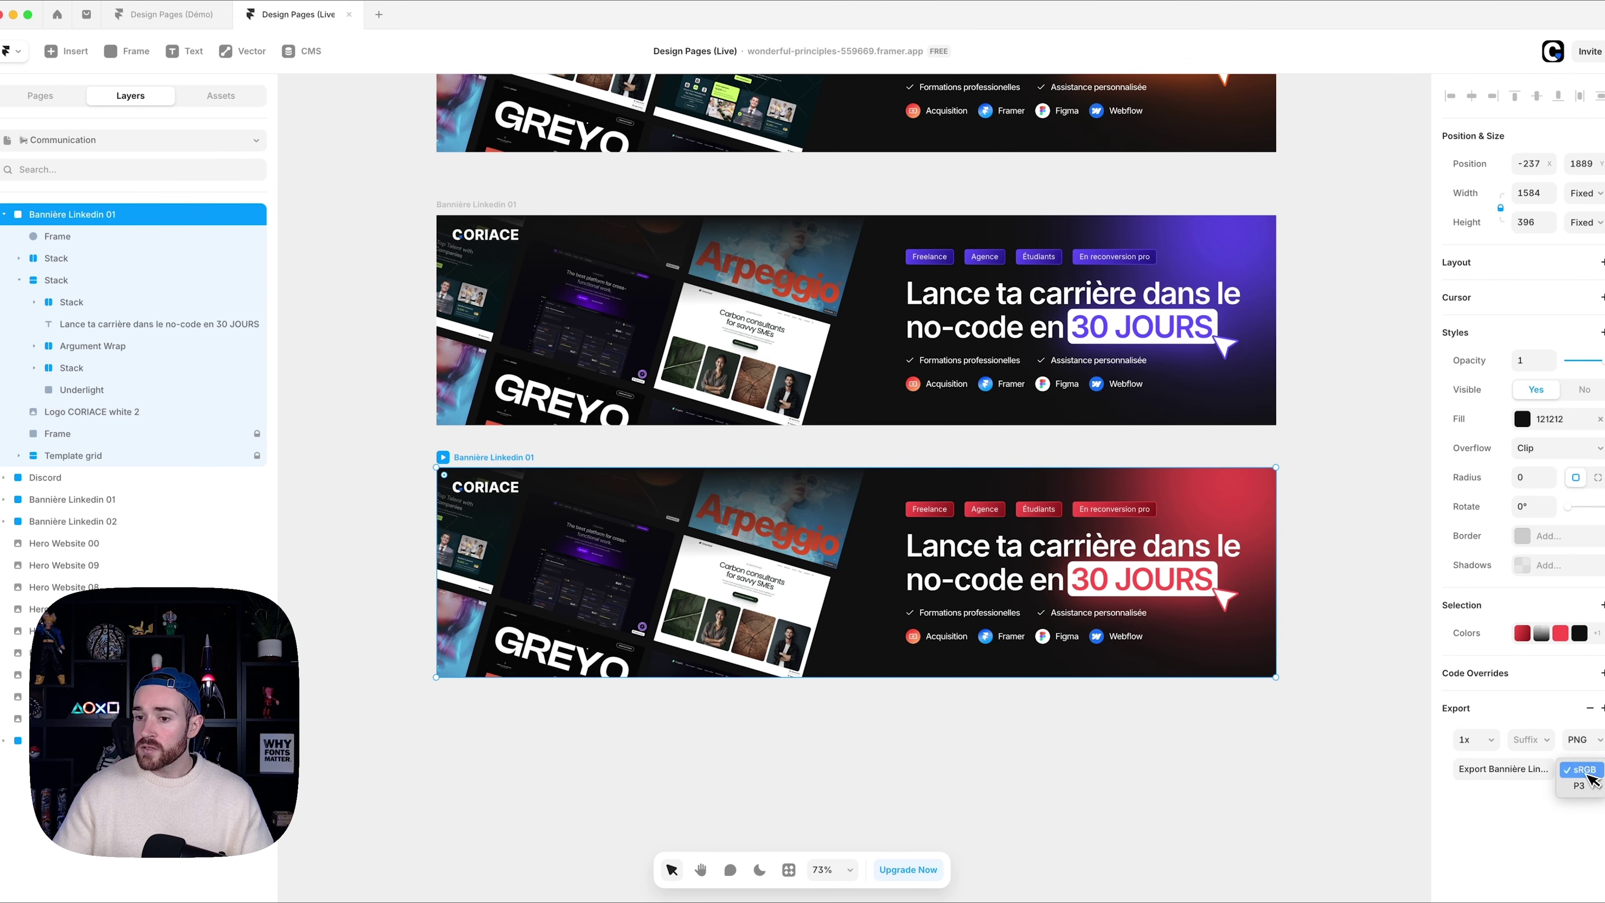
pyautogui.click(1525, 838)
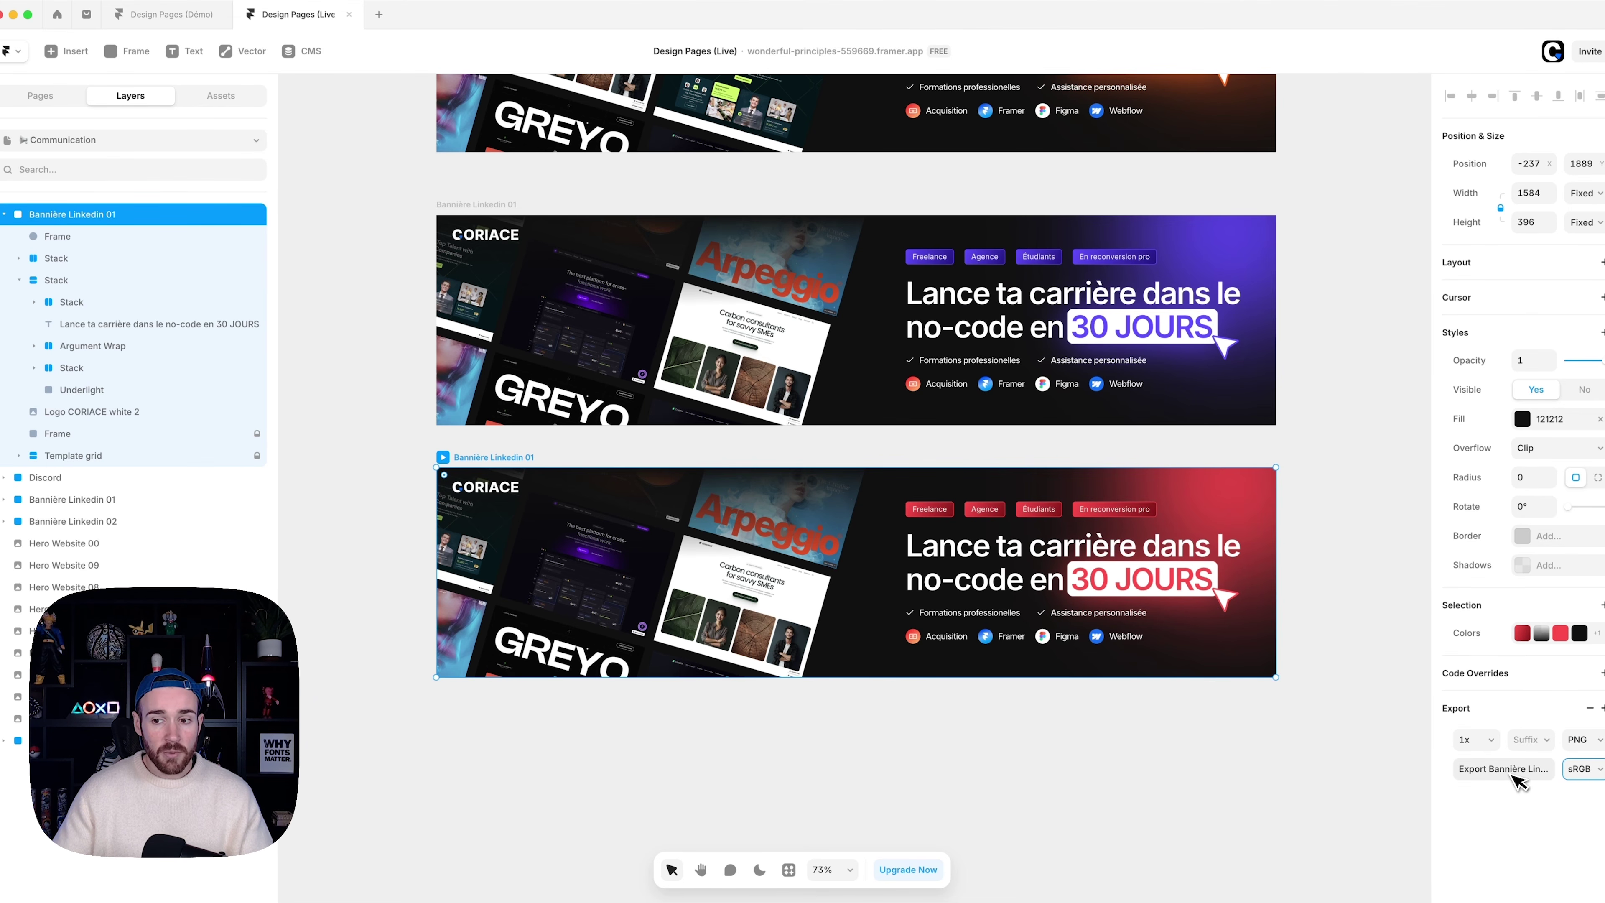
# - Open the Style Guide page and create a color style folder named Purple in the assets
pyautogui.scroll(-5, 1282, 556)
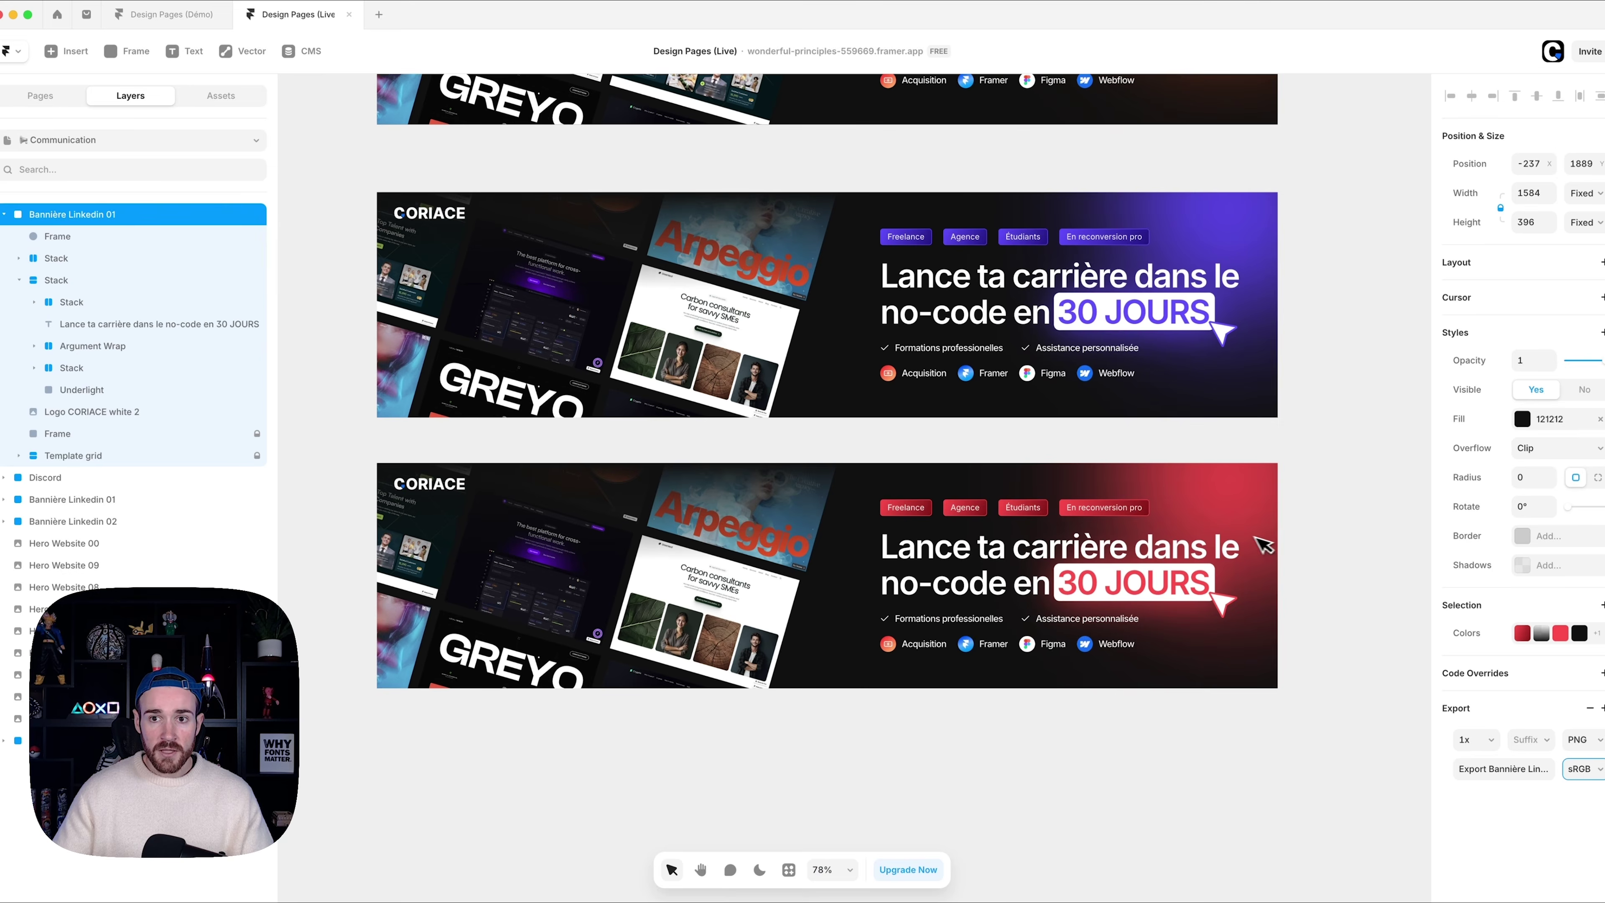
pyautogui.click(32, 98)
pyautogui.click(95, 232)
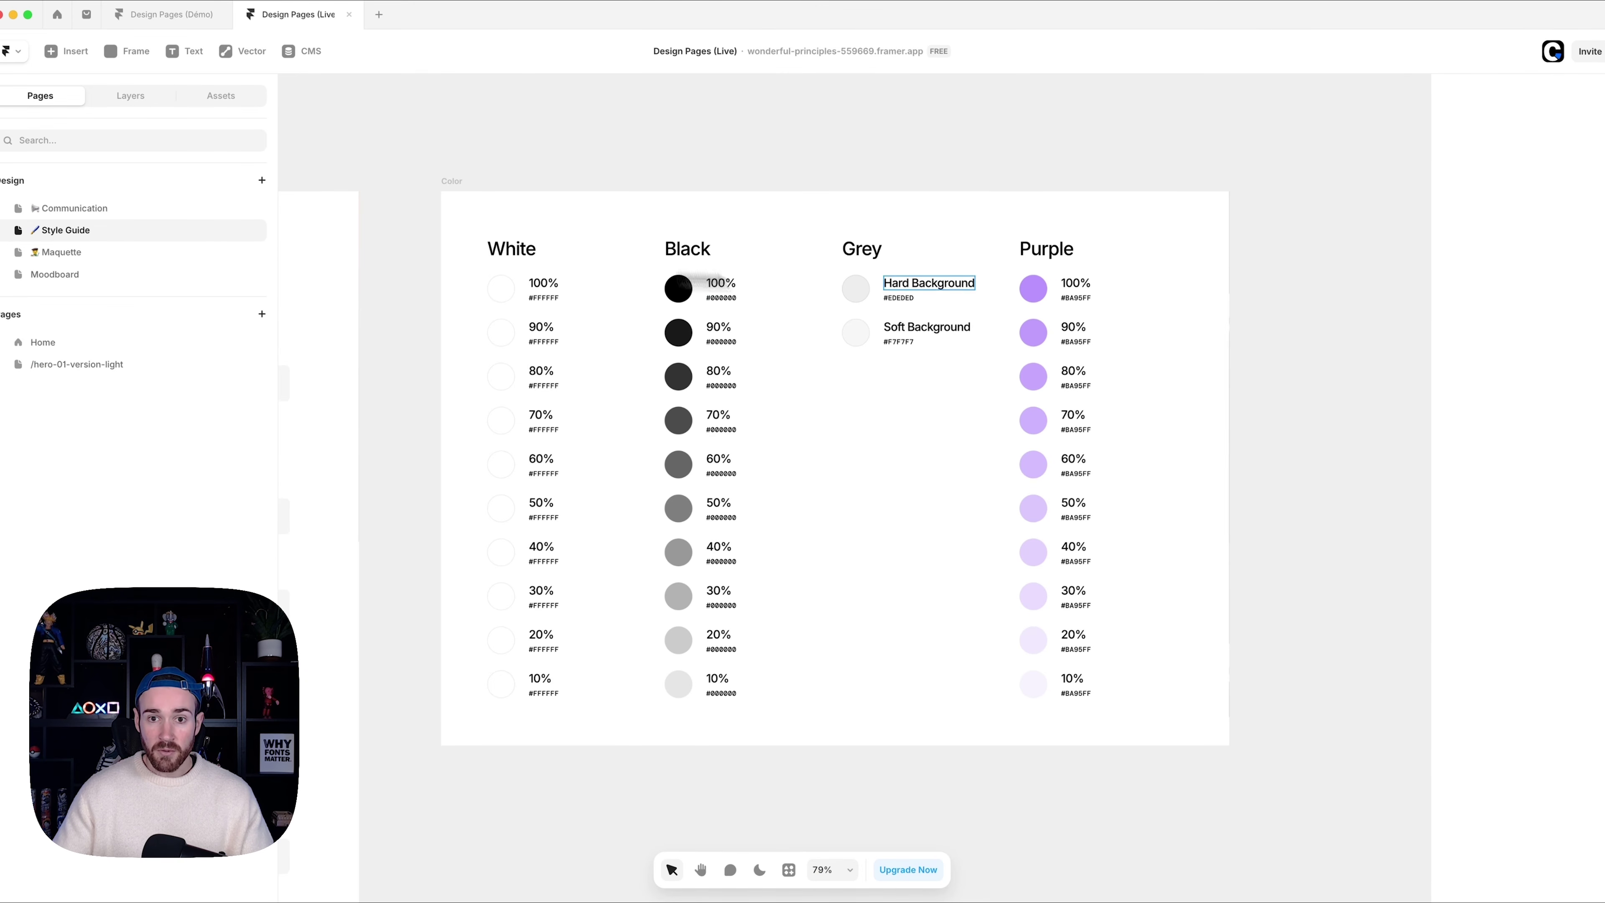
pyautogui.scroll(-4, 1352, 367)
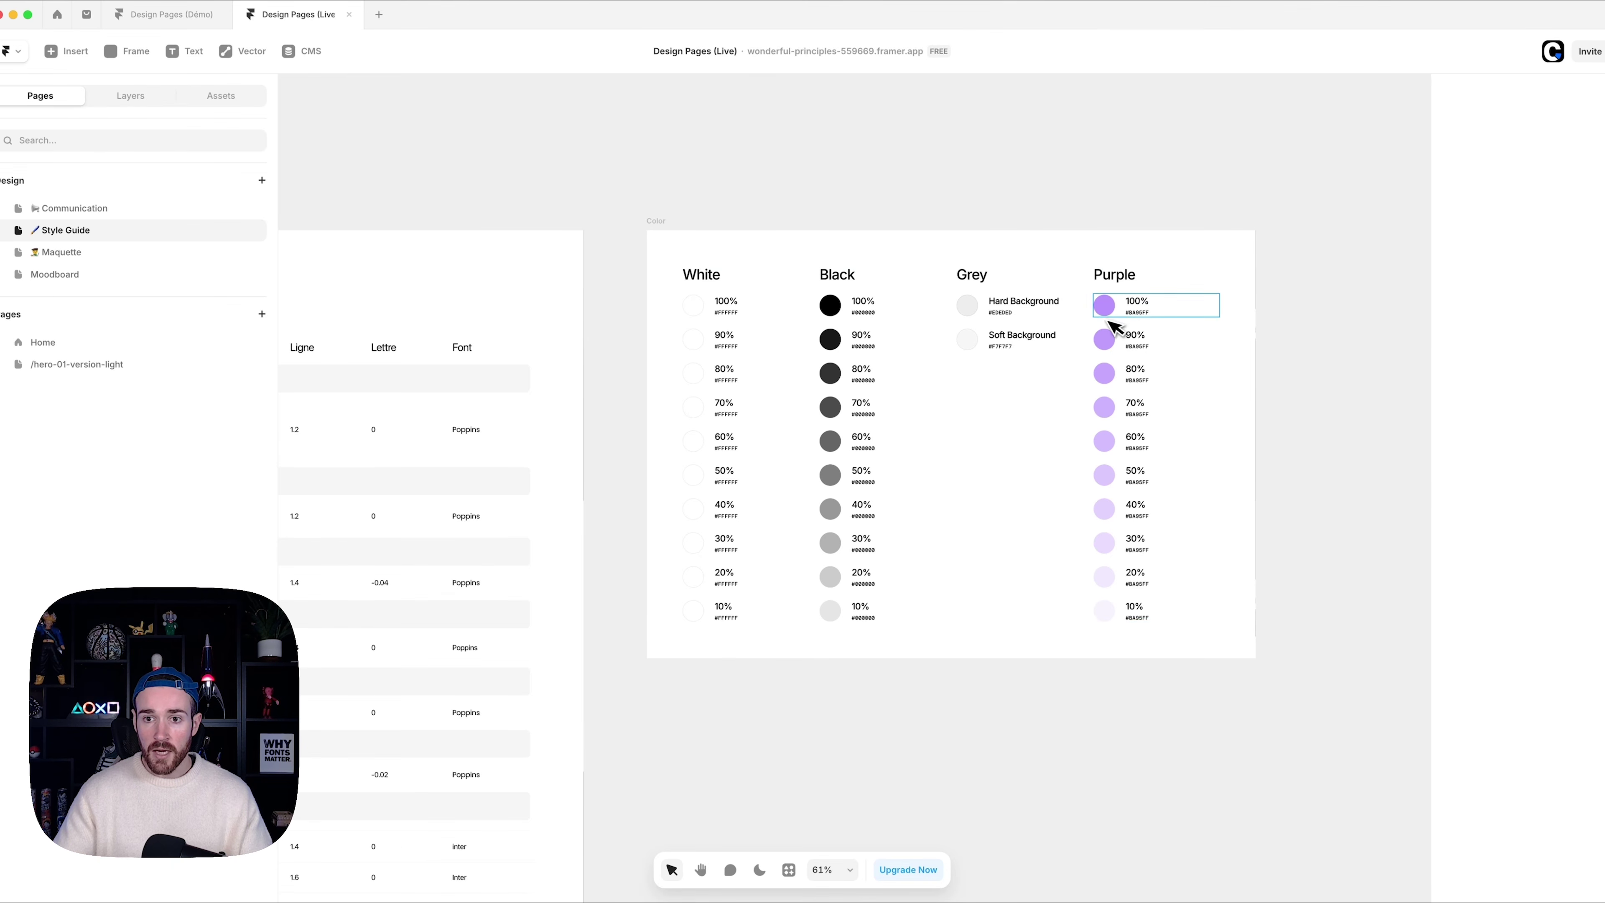
pyautogui.scroll(4, 1119, 310)
pyautogui.click(247, 101)
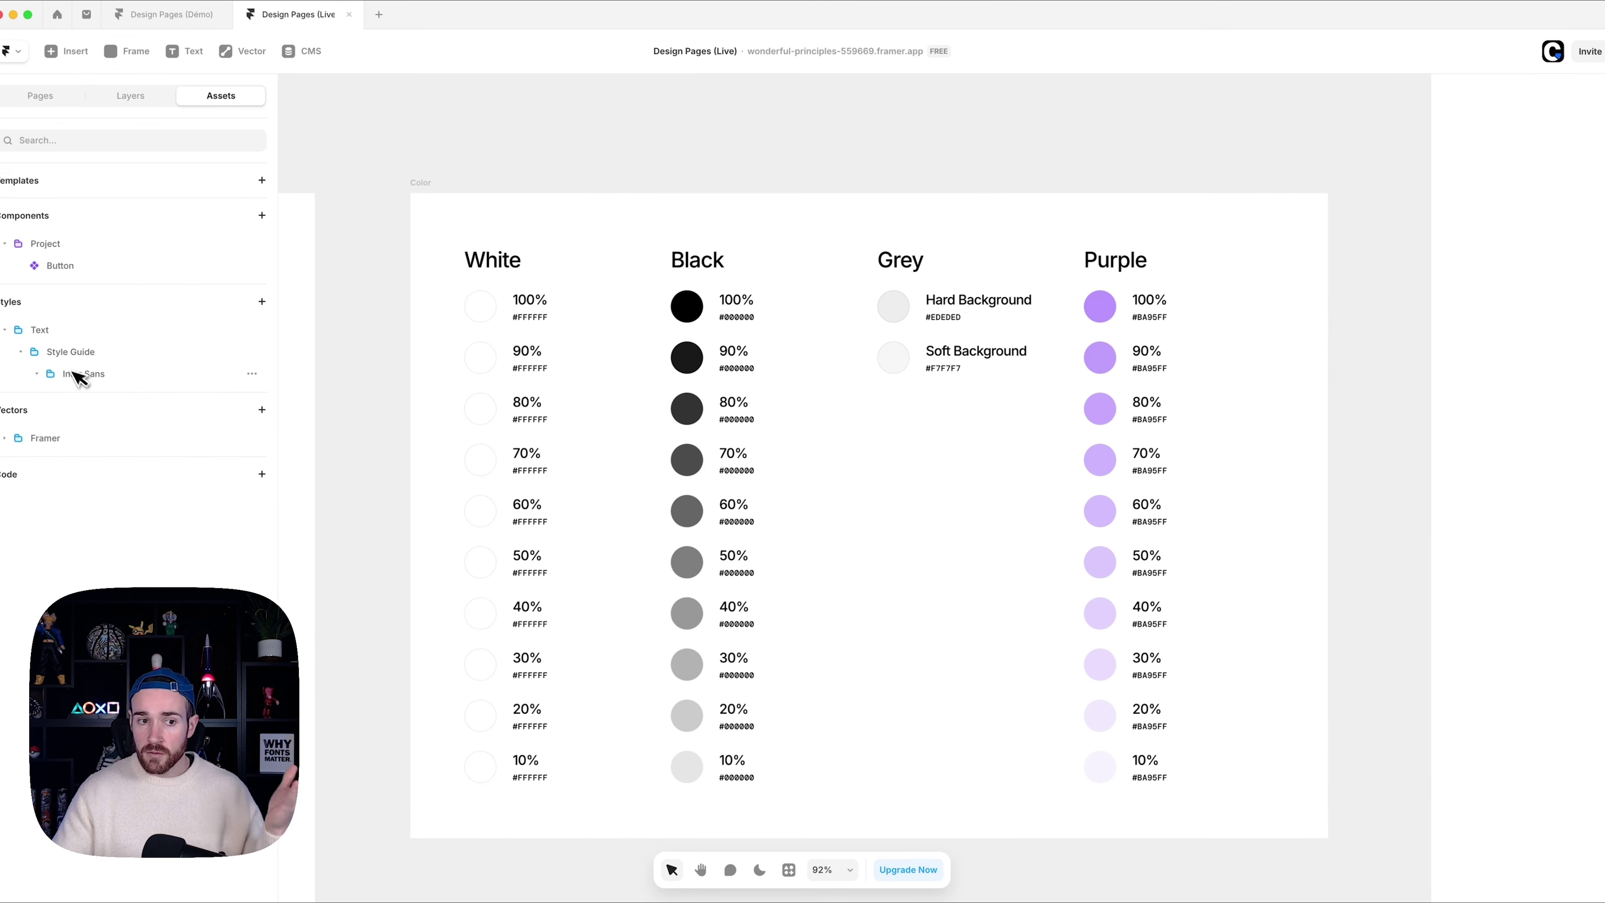
pyautogui.click(261, 302)
pyautogui.moveTo(315, 406)
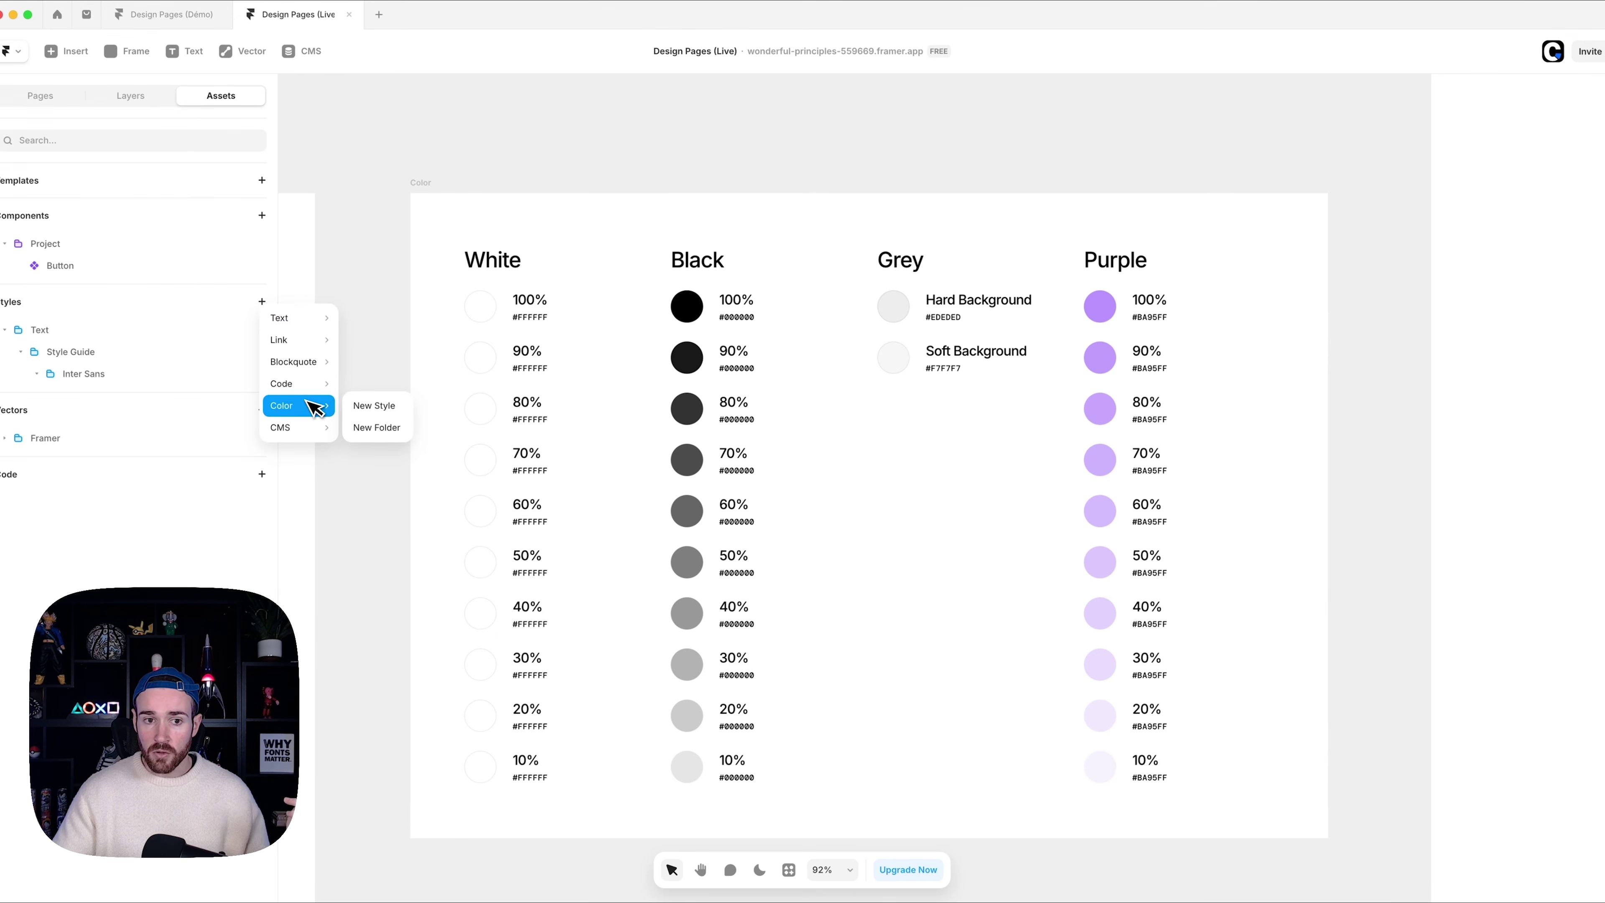
pyautogui.click(365, 427)
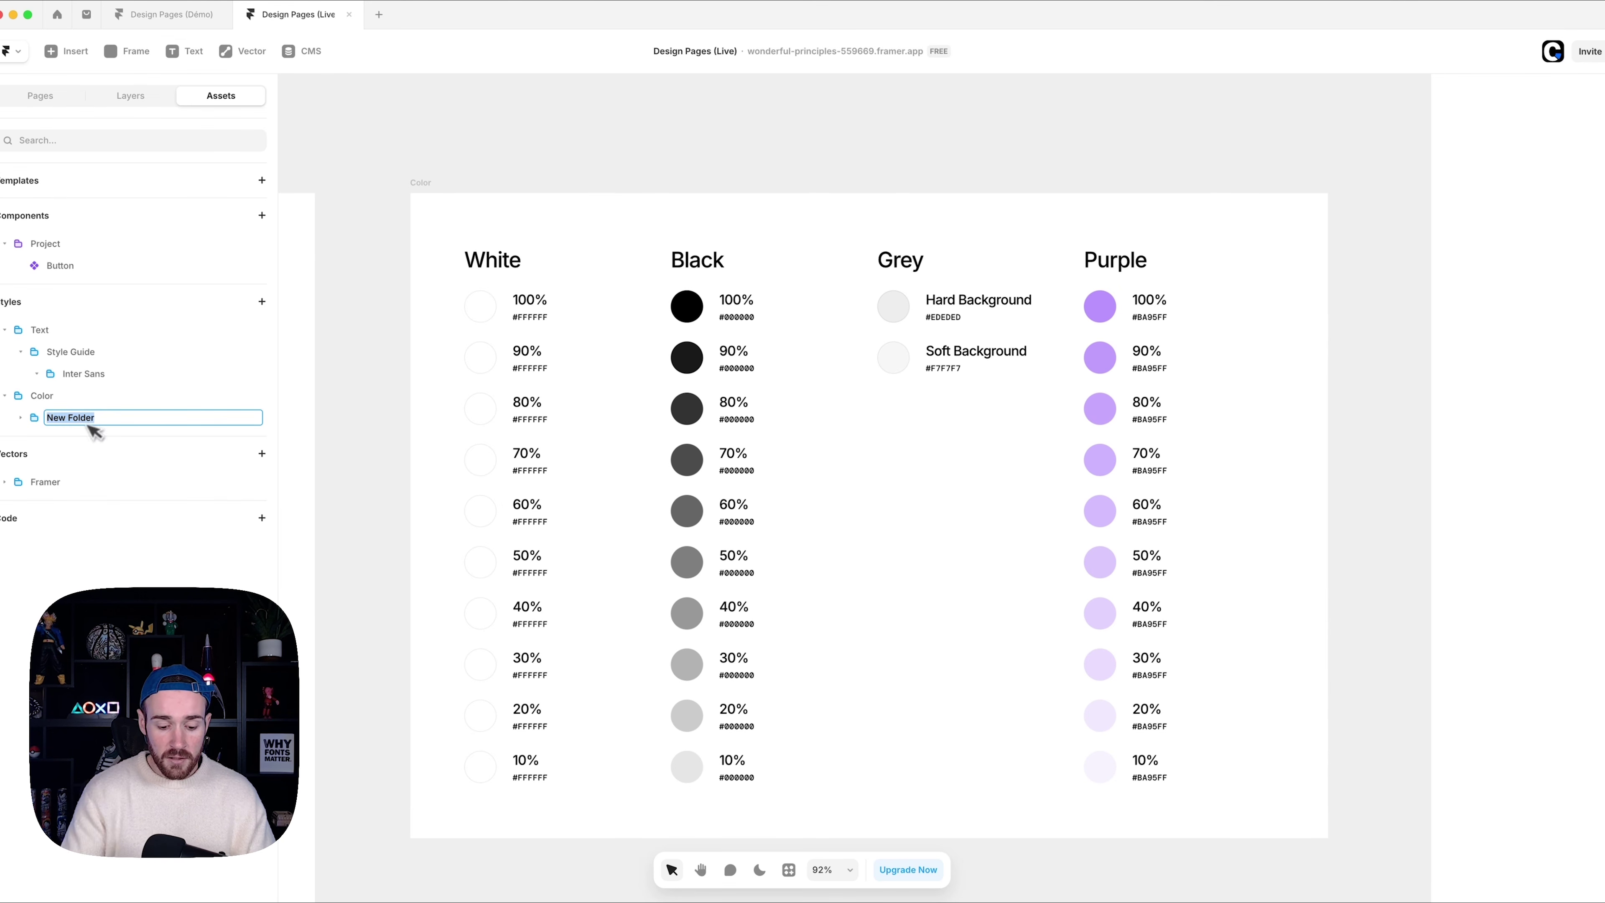
pyautogui.write('Purple')
pyautogui.press('Return')
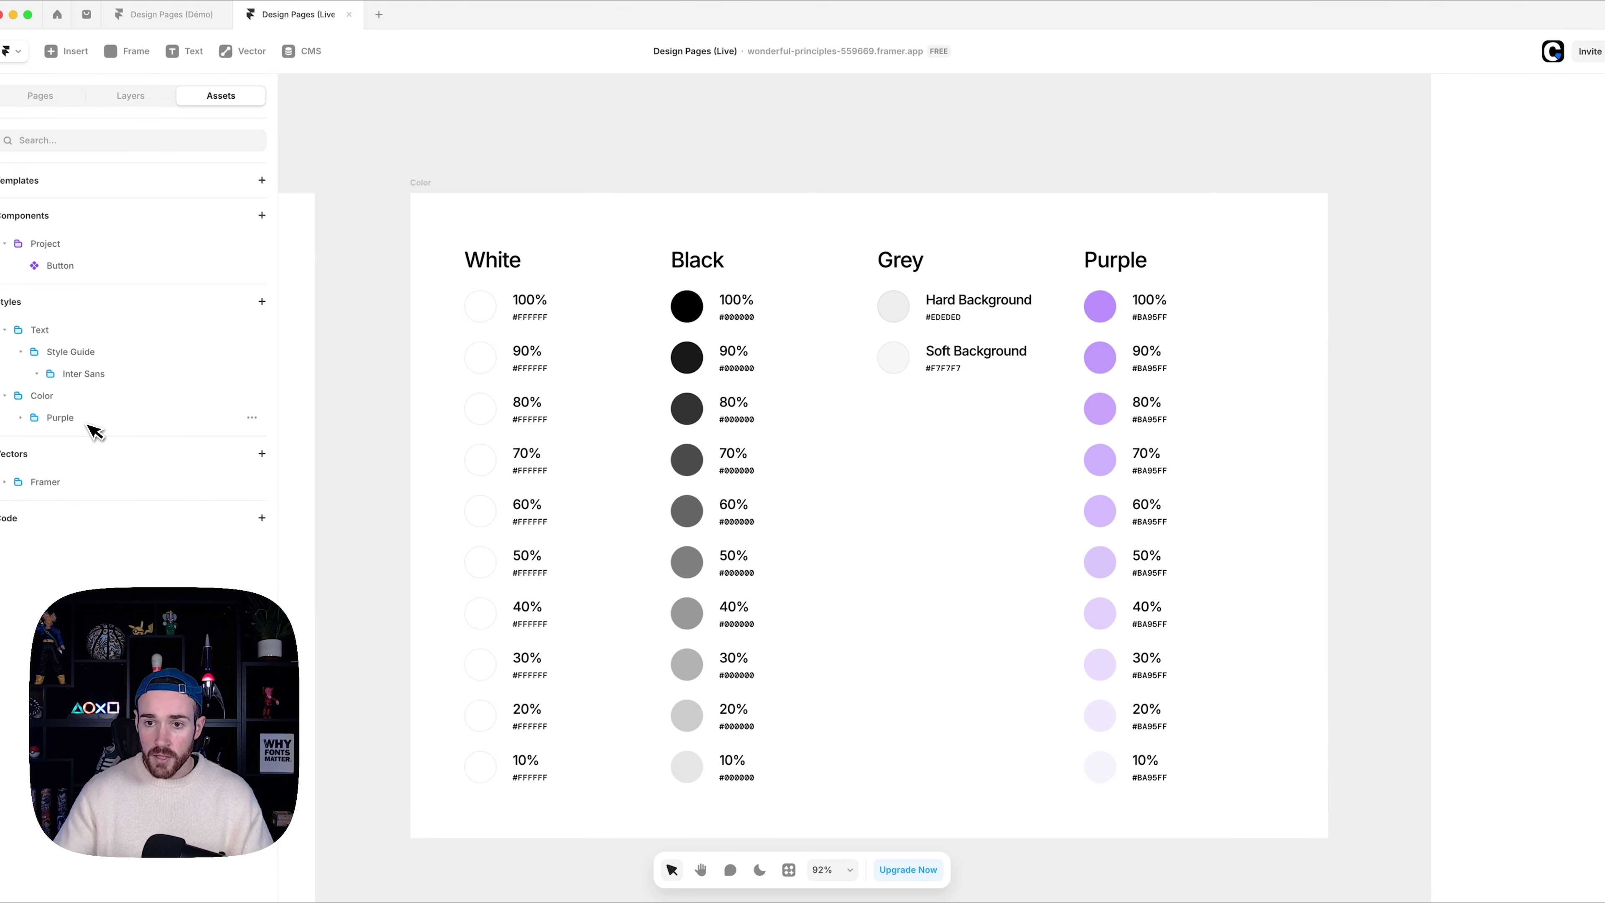
# - Create a color style named Purple in the Purple folder, sampling BA95FF from the 100% purple swatch
pyautogui.click(253, 419)
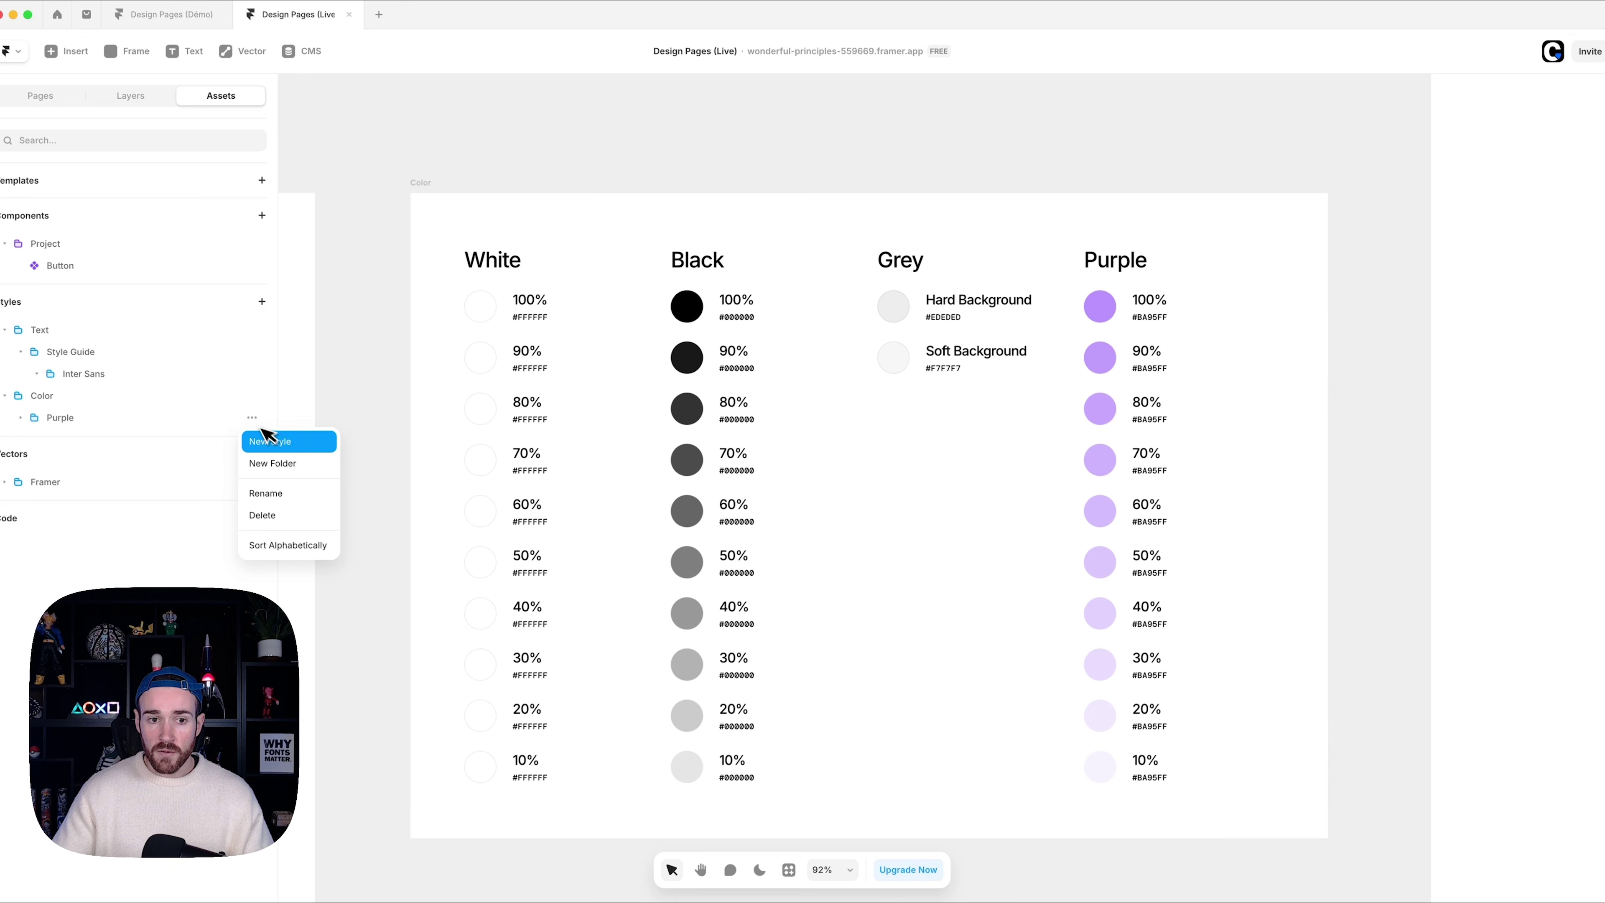
pyautogui.click(283, 446)
pyautogui.write('Purple')
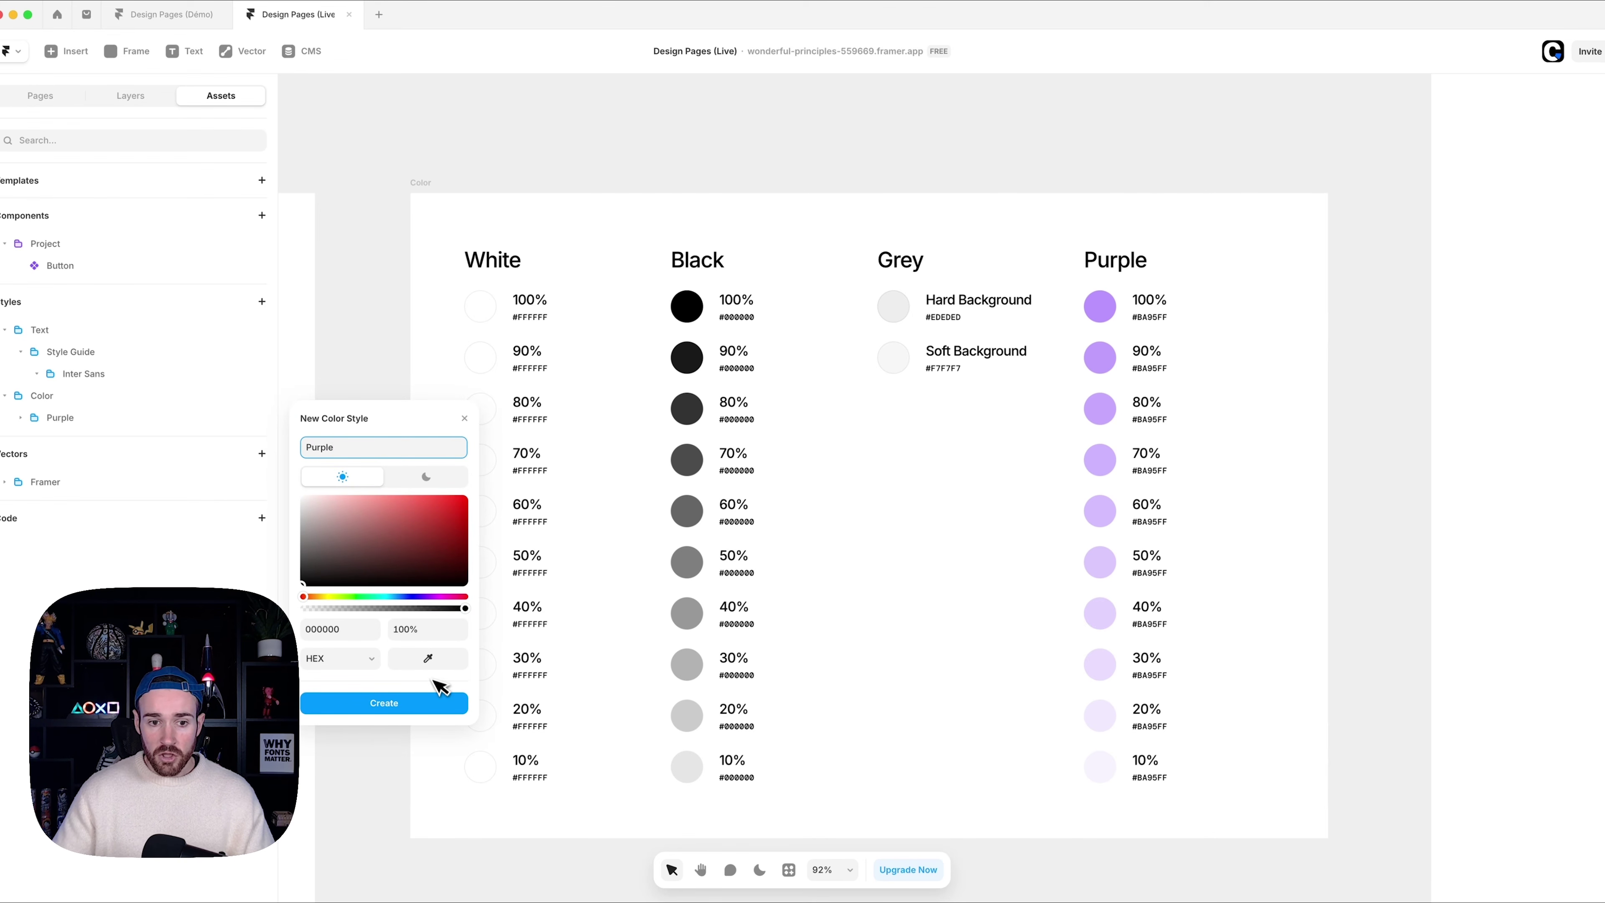
pyautogui.click(427, 658)
pyautogui.click(1121, 326)
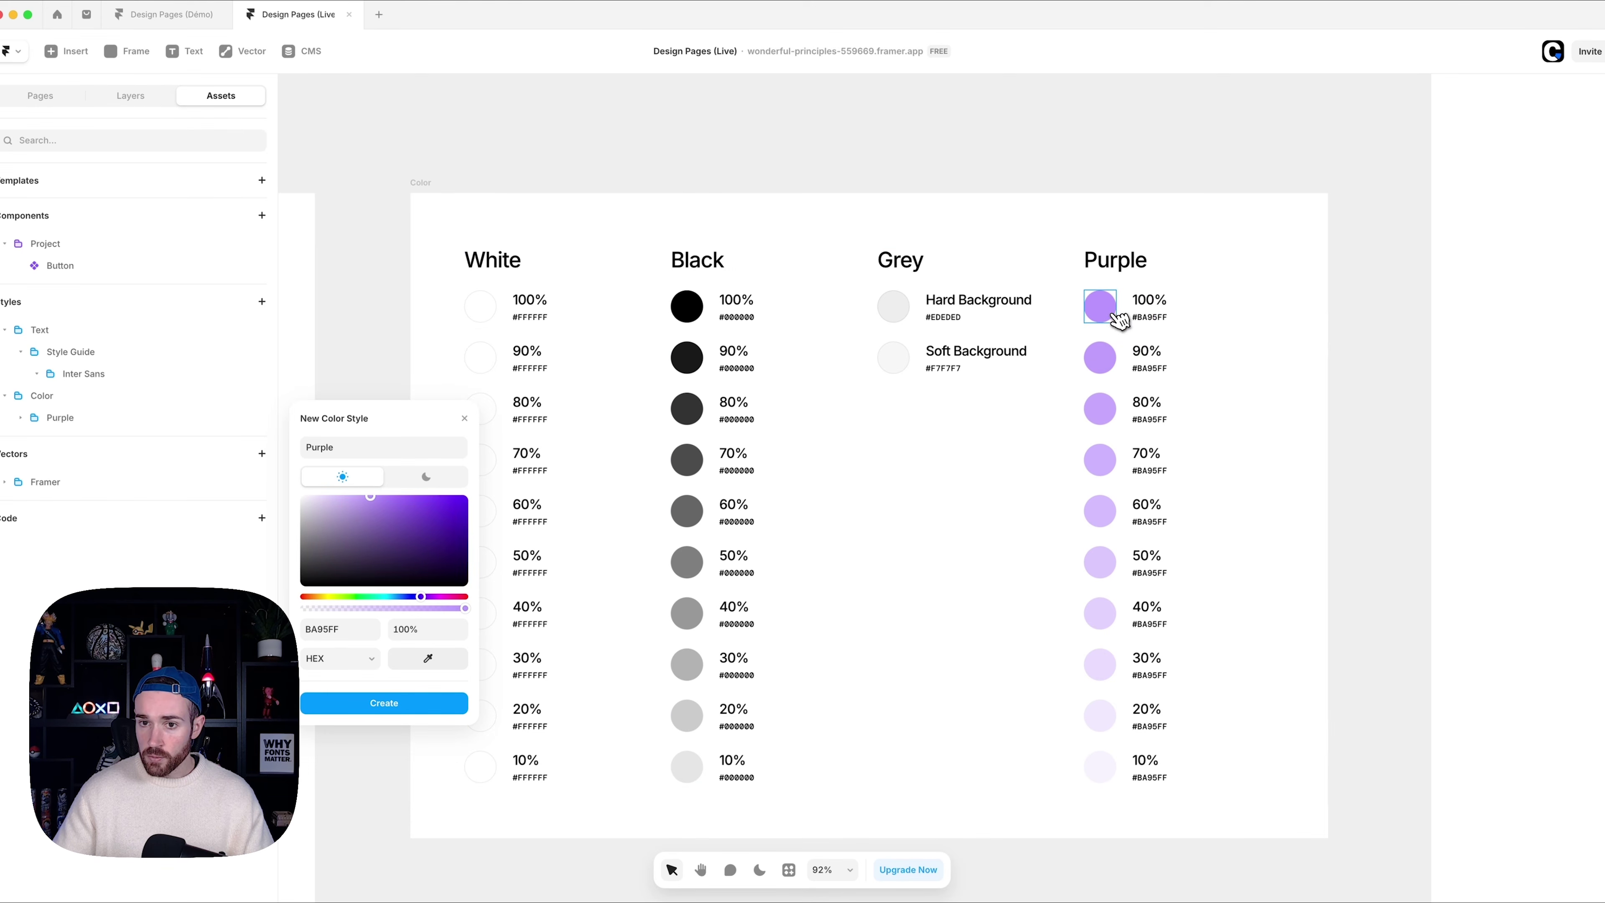
pyautogui.click(409, 703)
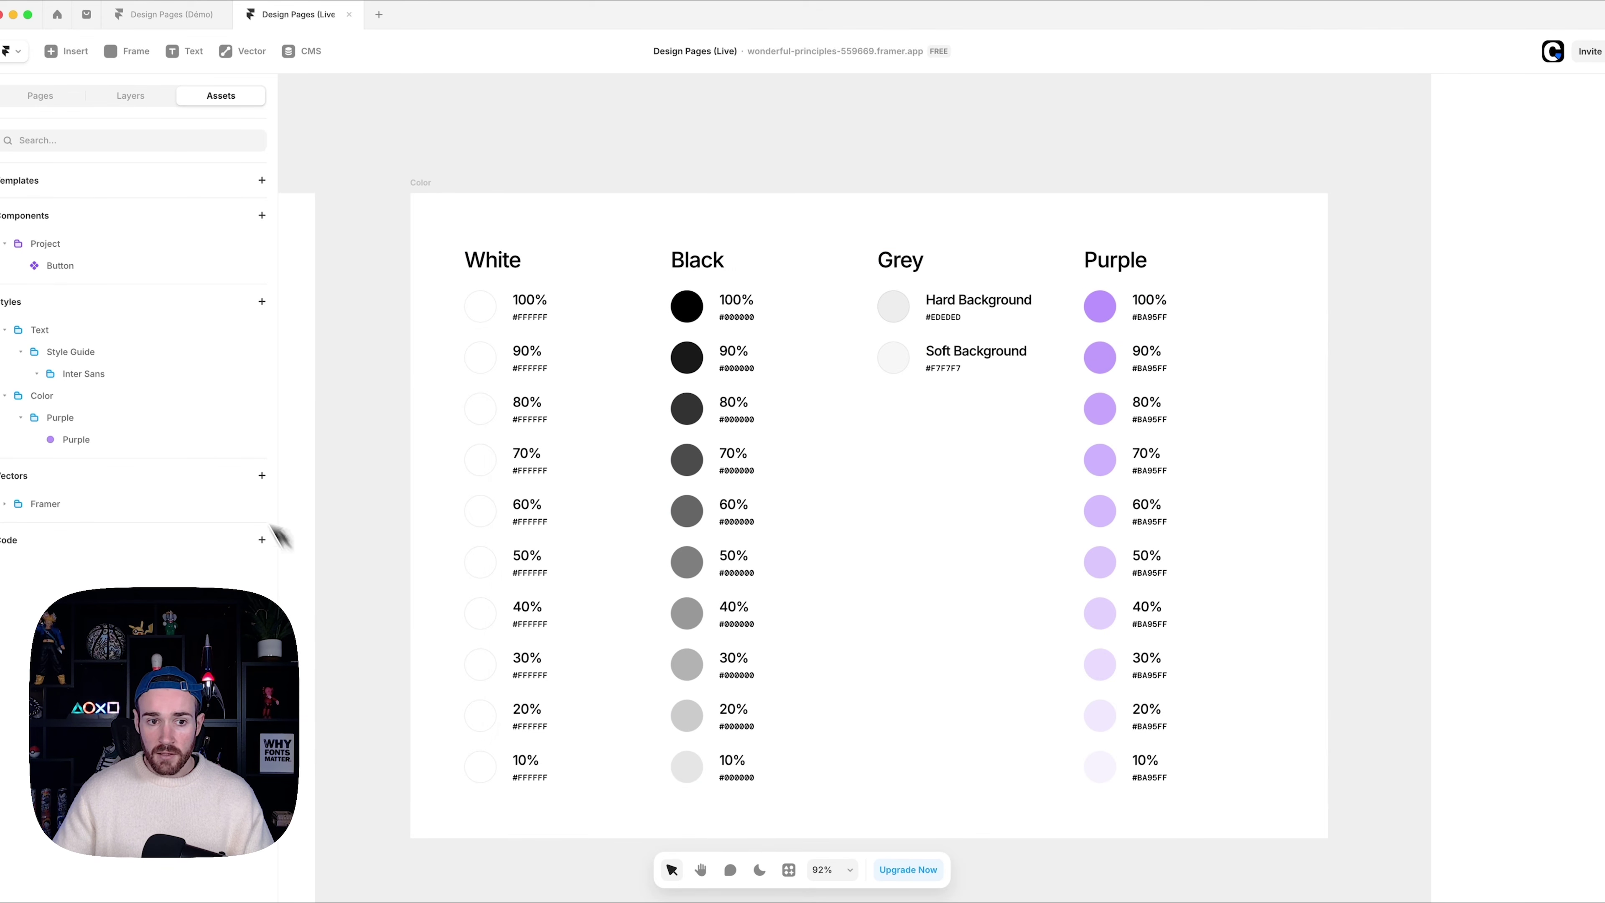
# - Duplicate the Purple color style and rename the copy Purple 900
pyautogui.rightClick(232, 443)
pyautogui.click(250, 478)
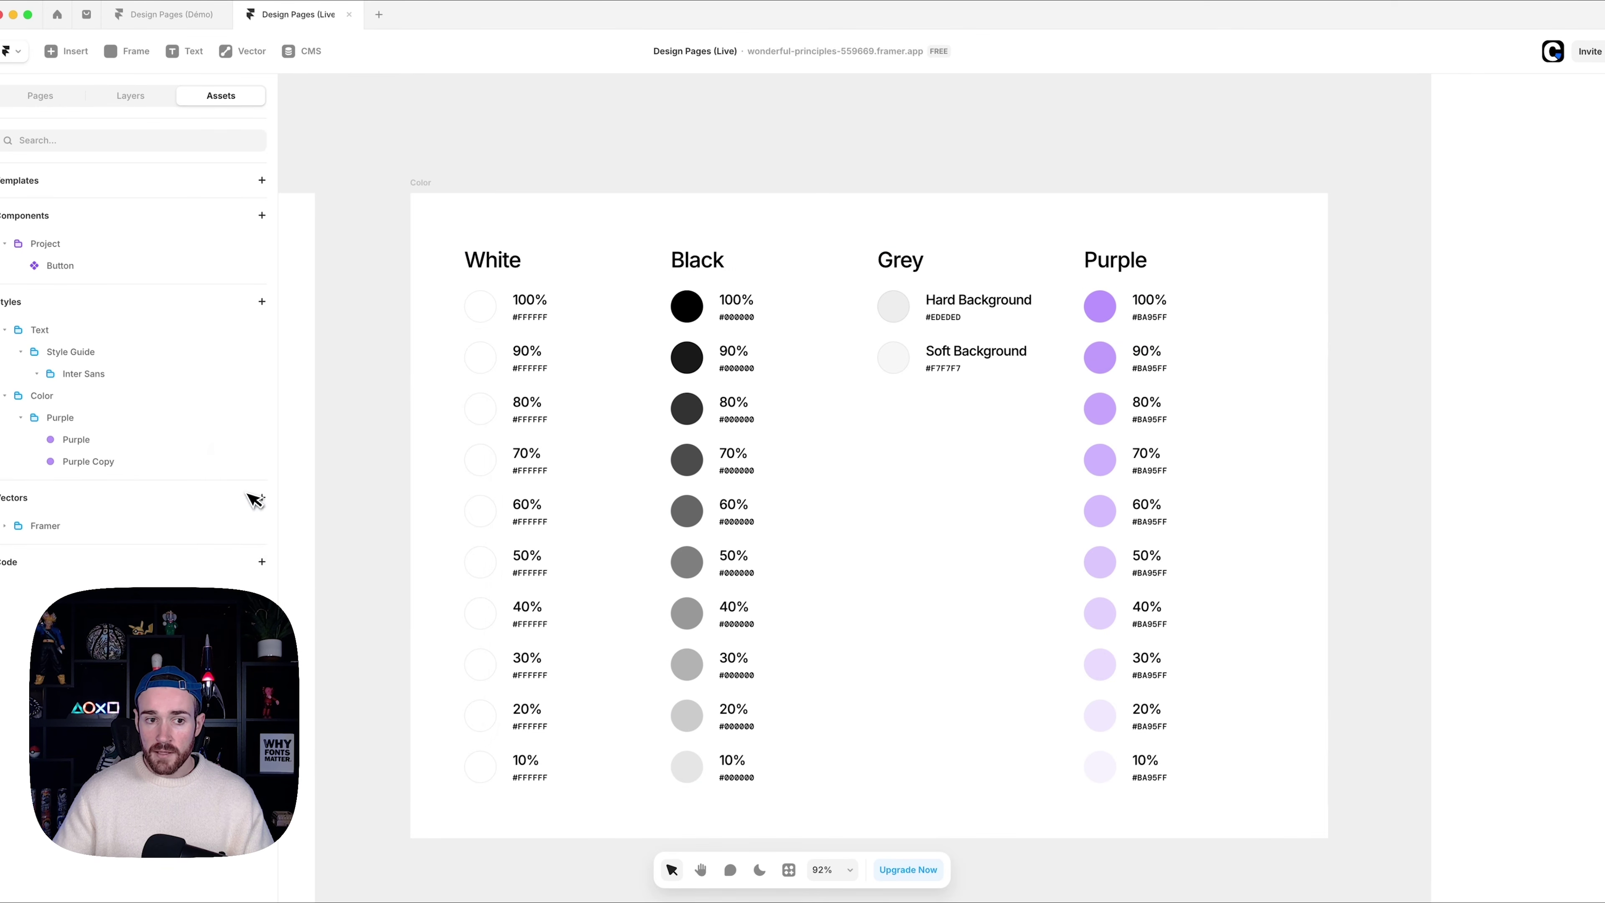
pyautogui.rightClick(135, 464)
pyautogui.click(138, 492)
pyautogui.click(115, 466)
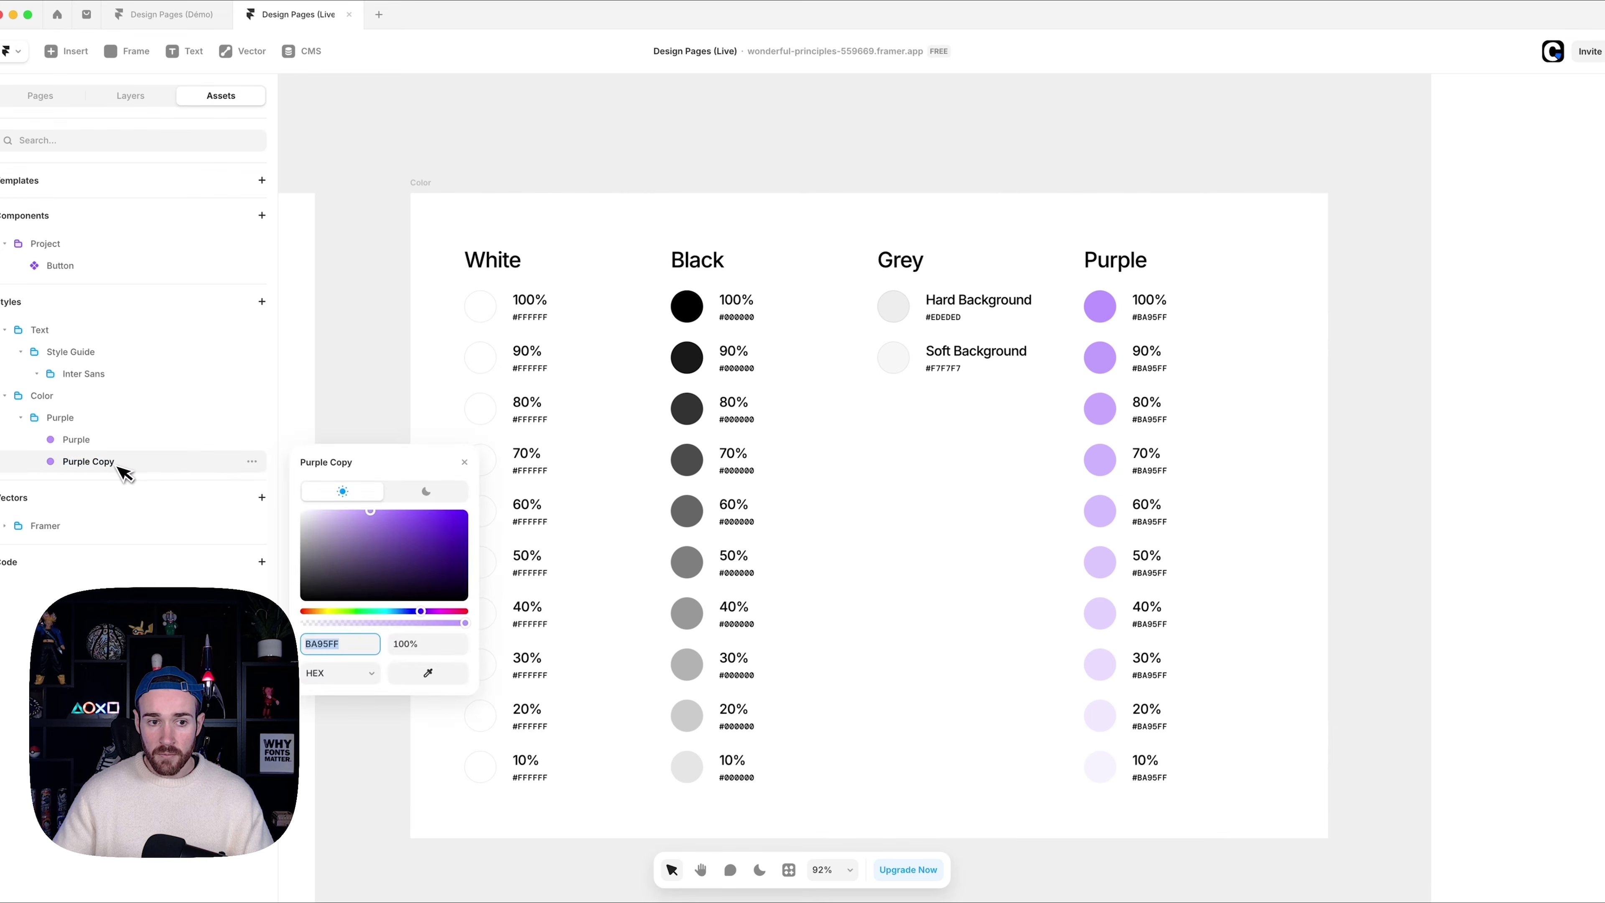
pyautogui.rightClick(125, 473)
pyautogui.click(133, 503)
pyautogui.write('Purple')
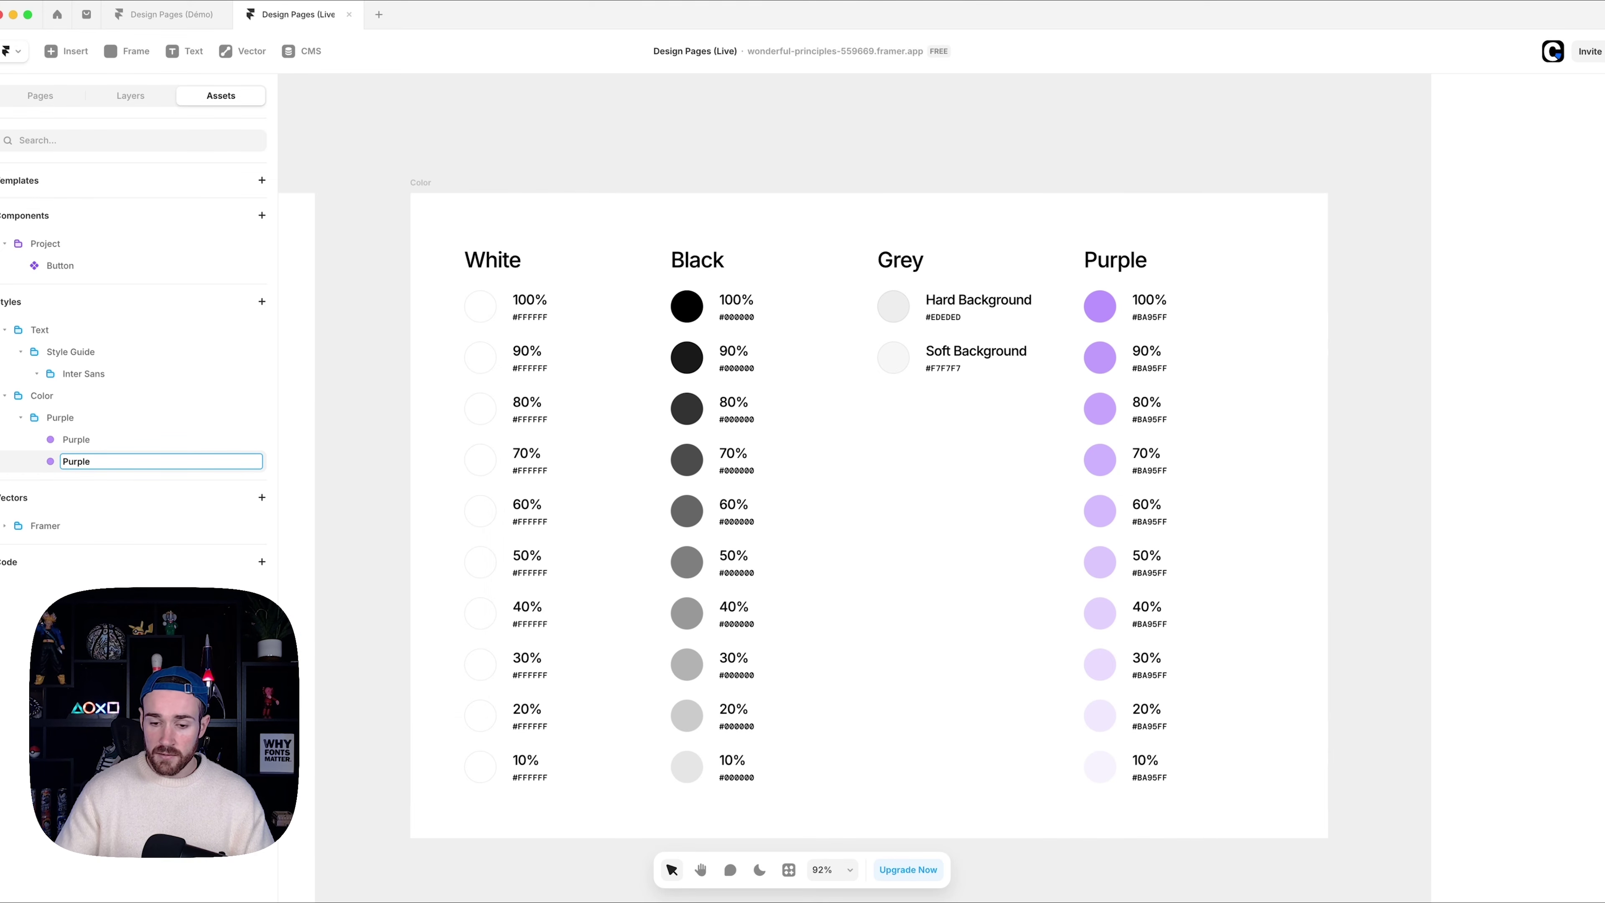
# - Set the opacity of the Purple 900 color style to 90%
pyautogui.click(118, 466)
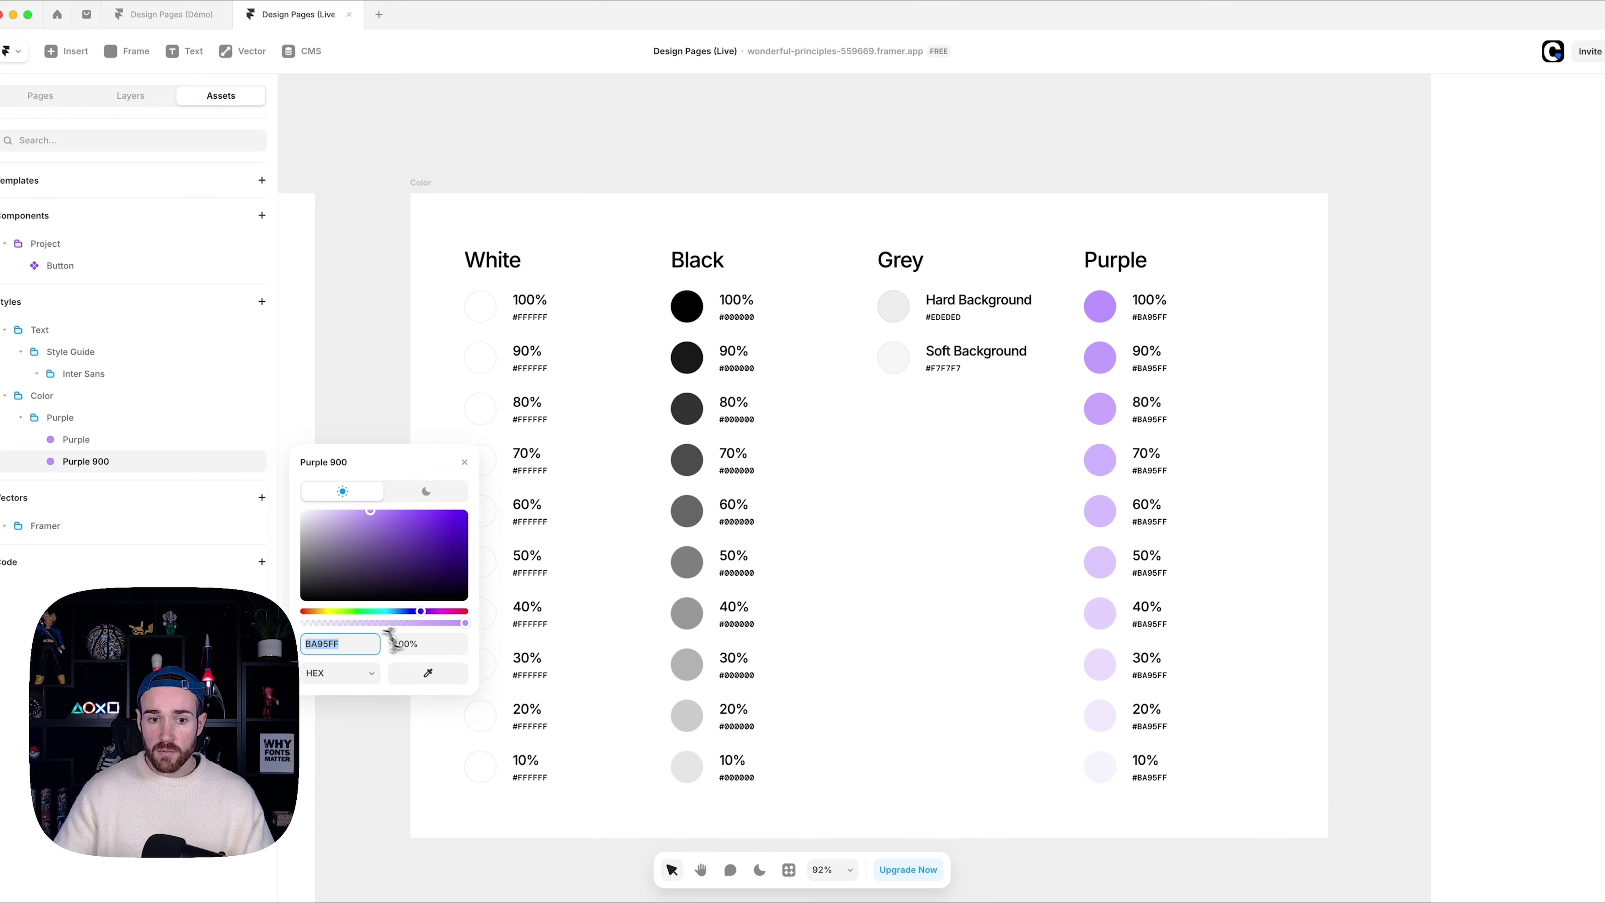
pyautogui.click(428, 644)
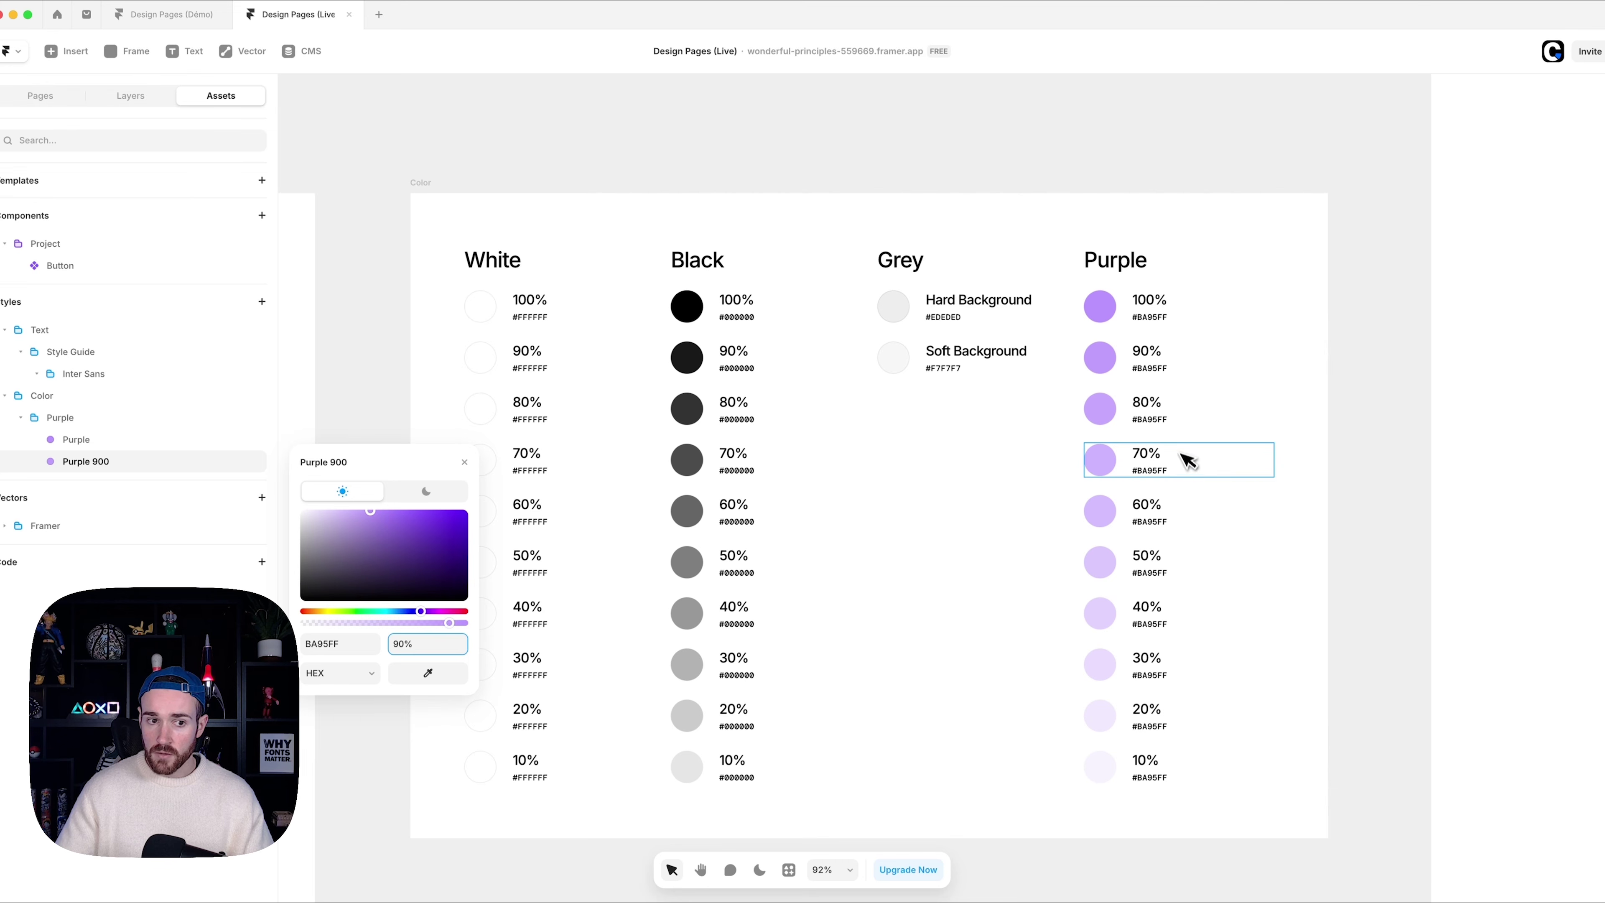
pyautogui.click(469, 461)
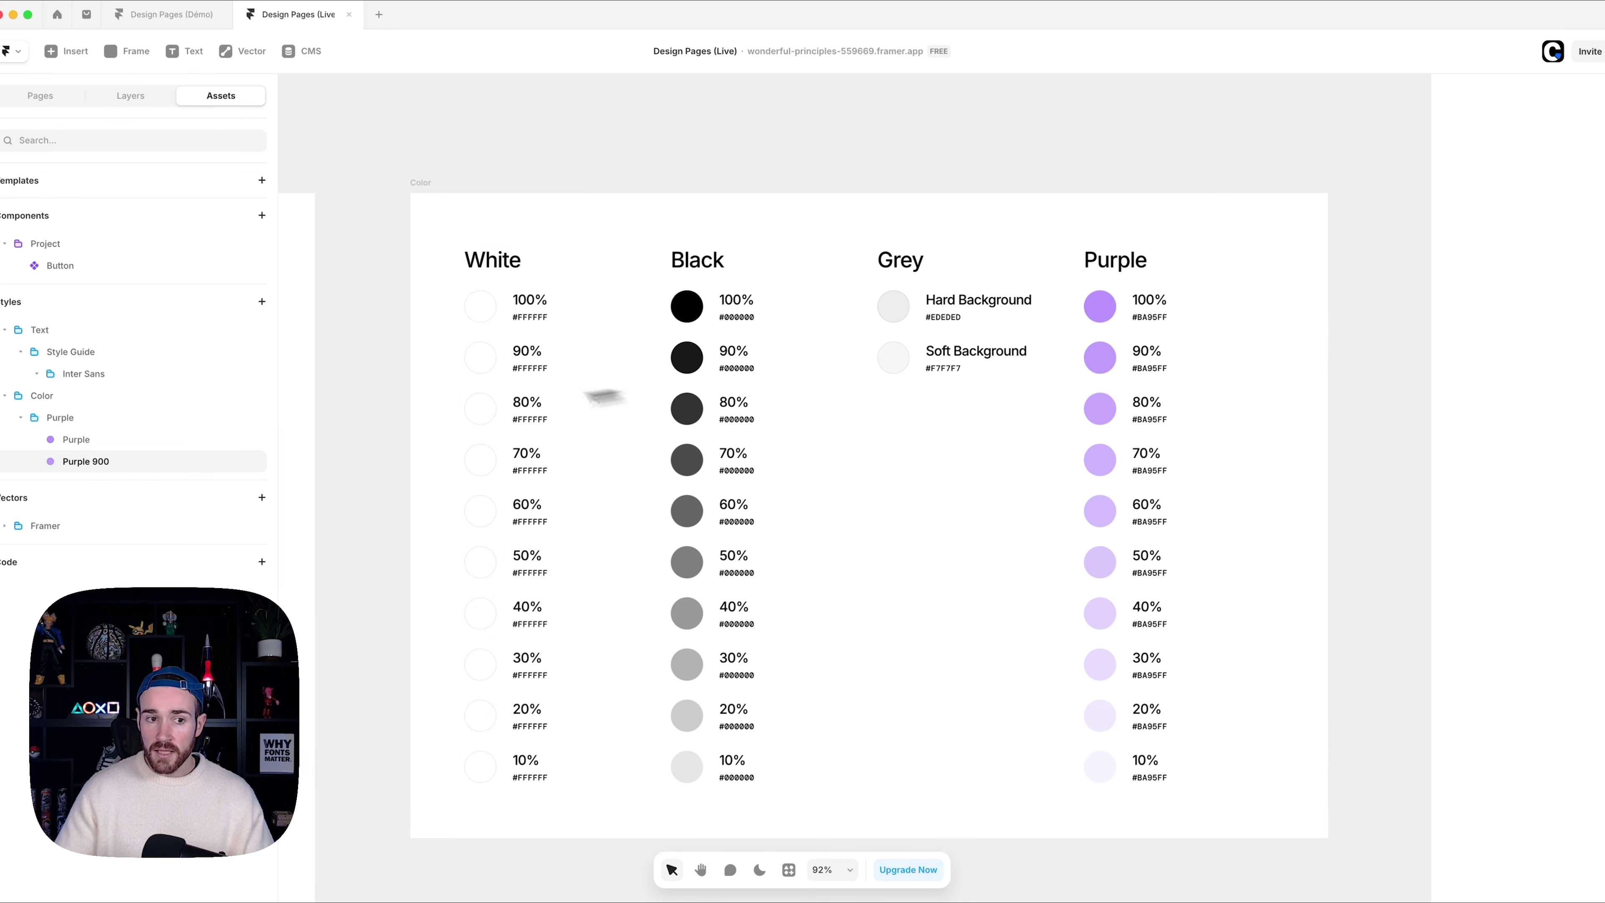
# - Create a folder named Grey inside the Color styles of the assets
pyautogui.click(252, 396)
pyautogui.click(282, 443)
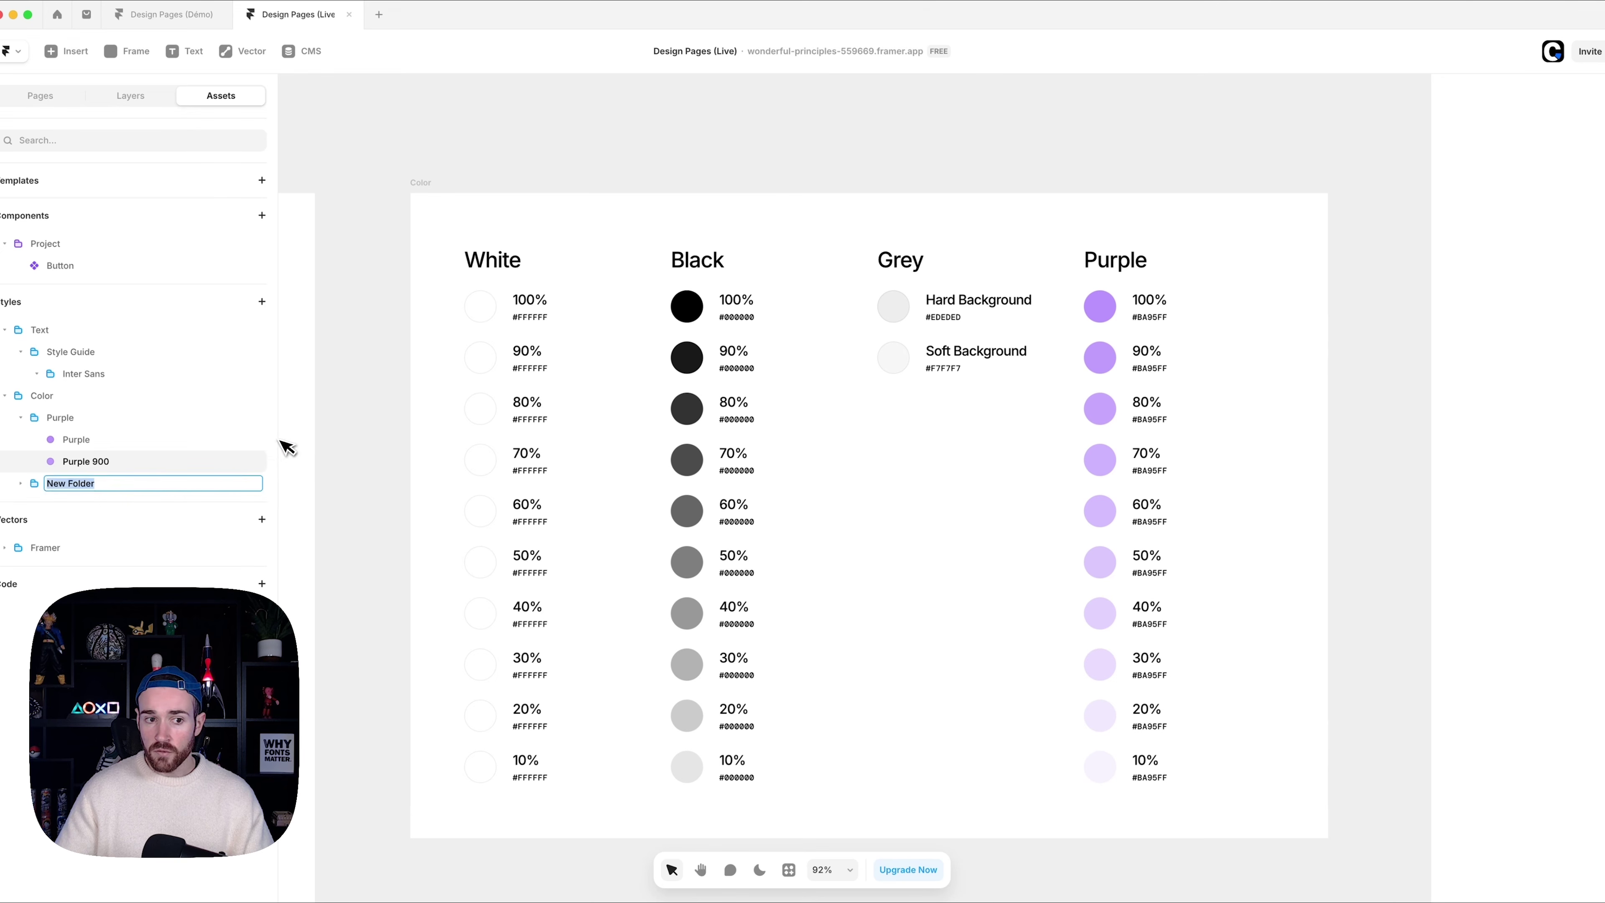
pyautogui.write('Grey')
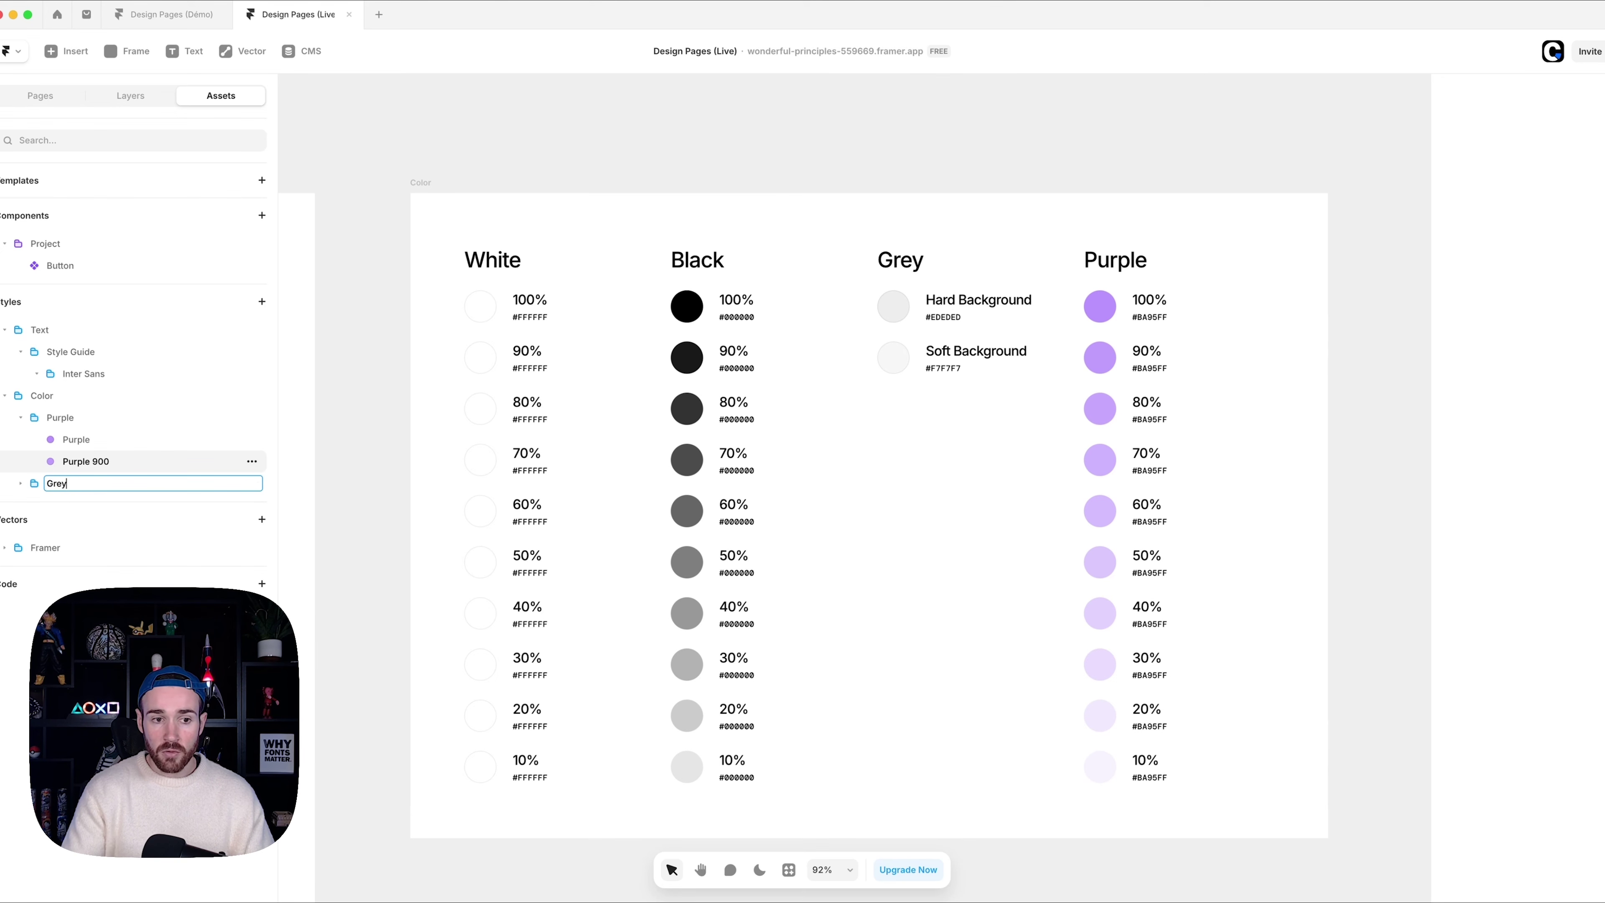
pyautogui.press('Return')
# - Create a color style named Hard Background in the Grey folder, sampling EDEDED from the Hard Background swatch
pyautogui.click(253, 466)
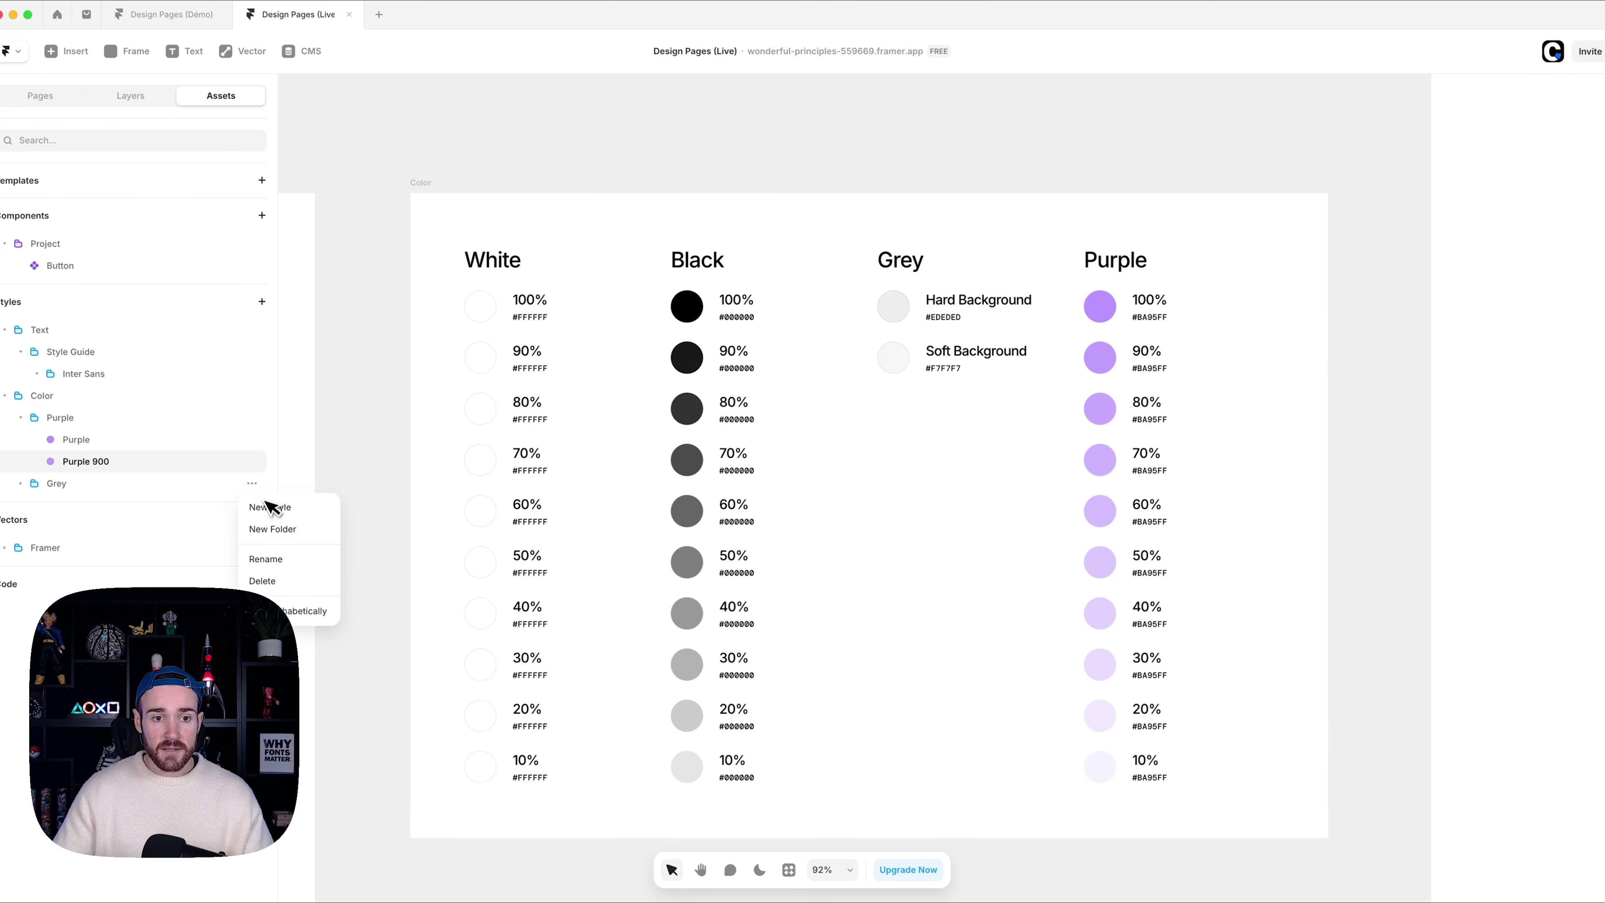
pyautogui.click(269, 505)
pyautogui.click(428, 724)
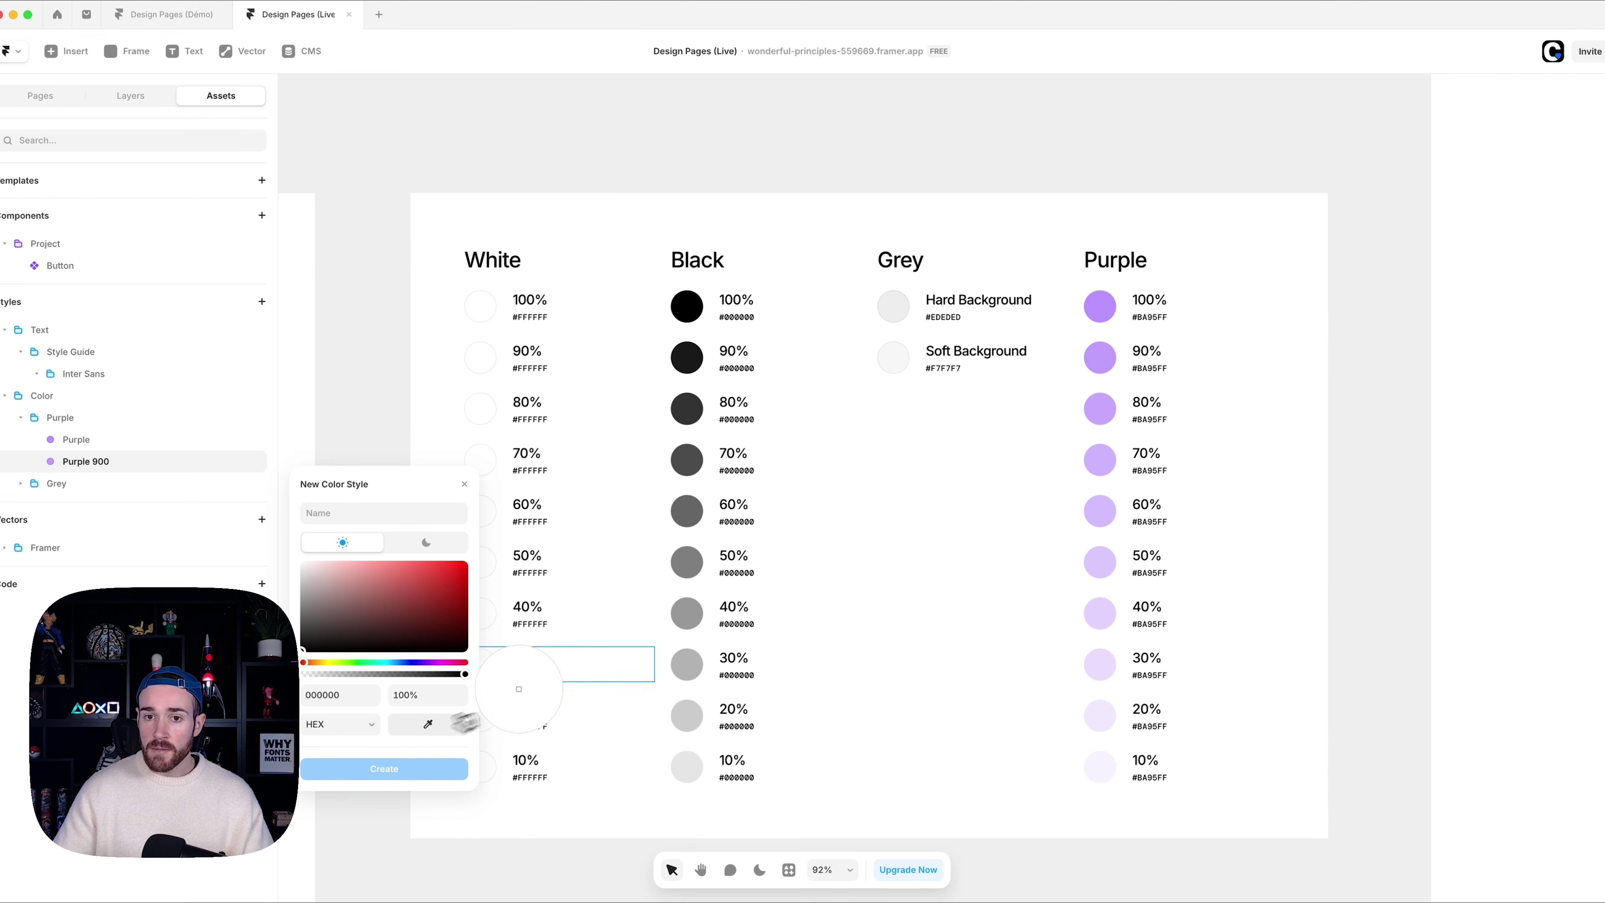
pyautogui.click(893, 307)
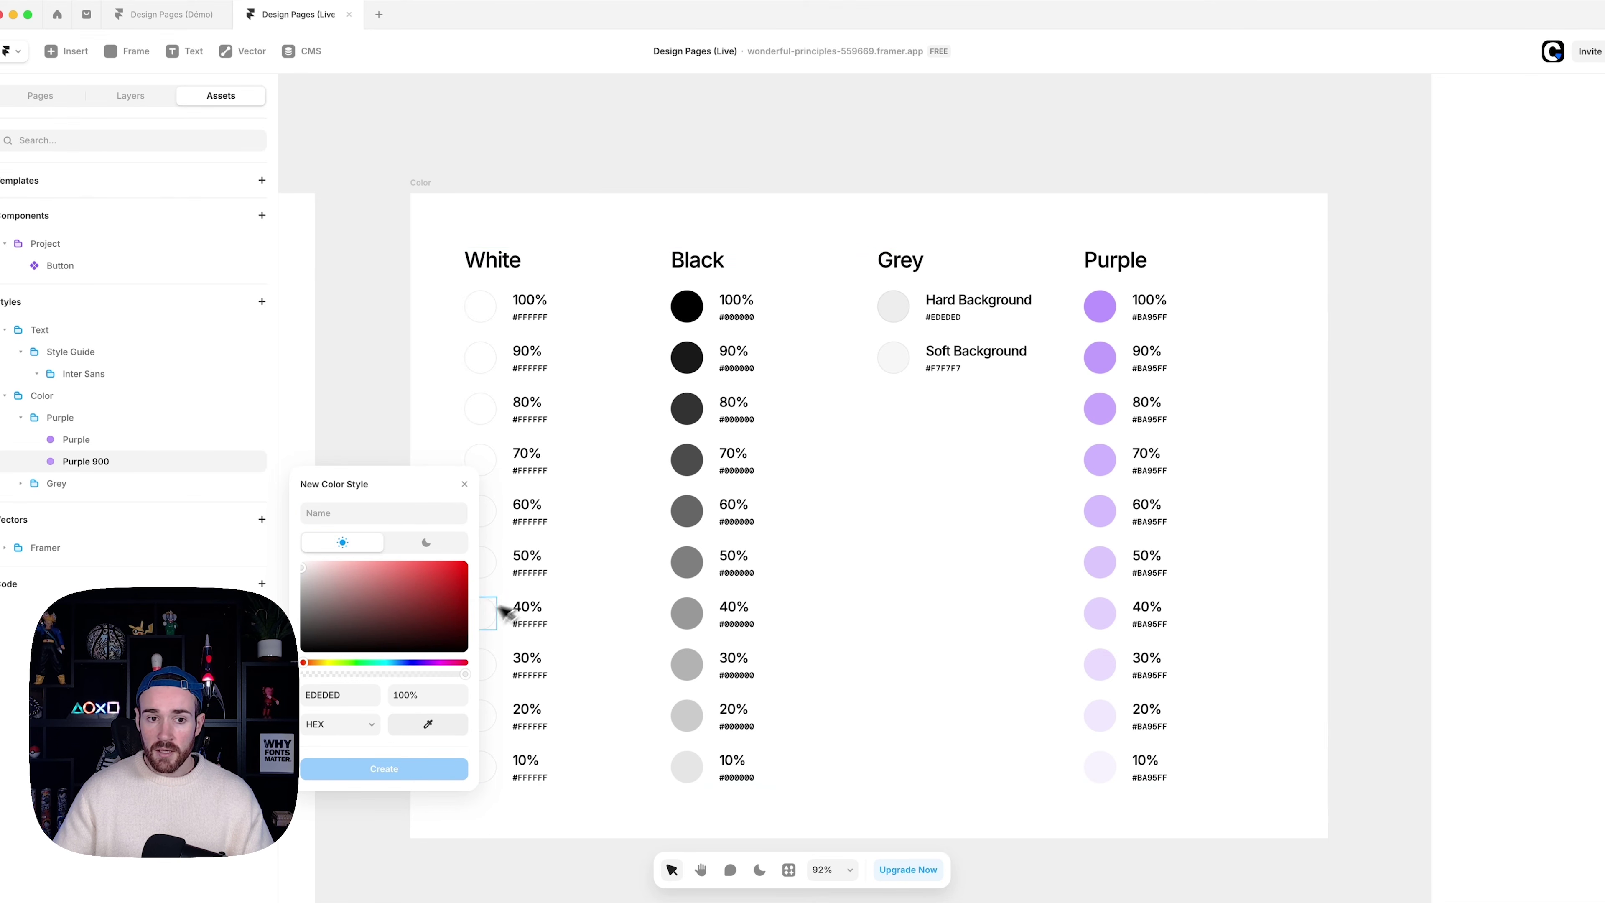
pyautogui.click(365, 513)
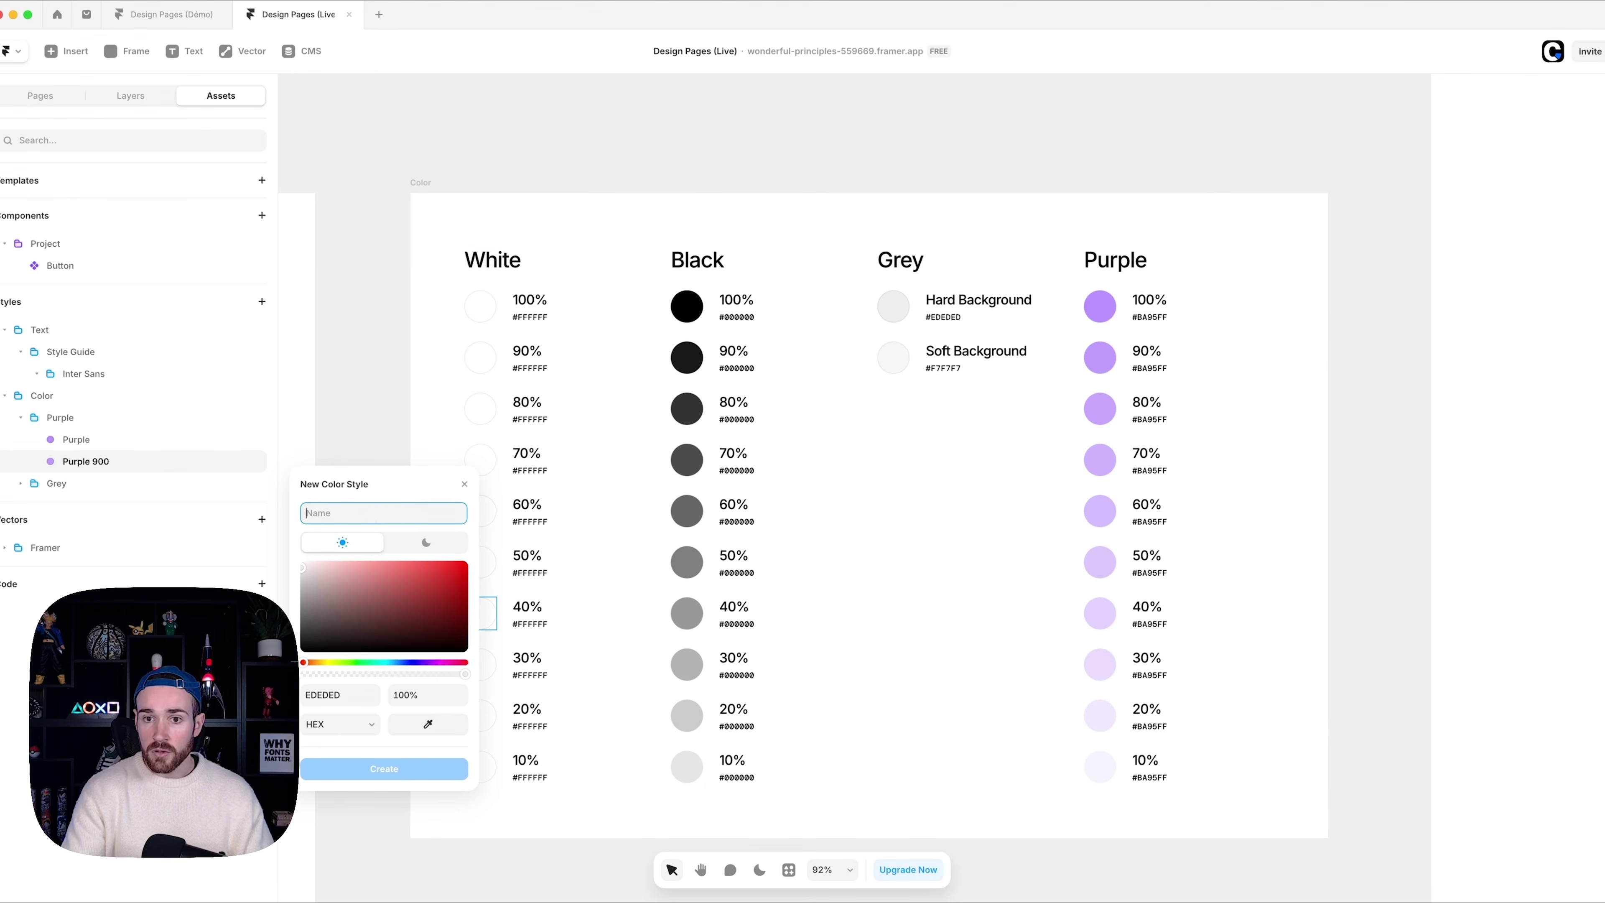
pyautogui.write('Hard Backgro')
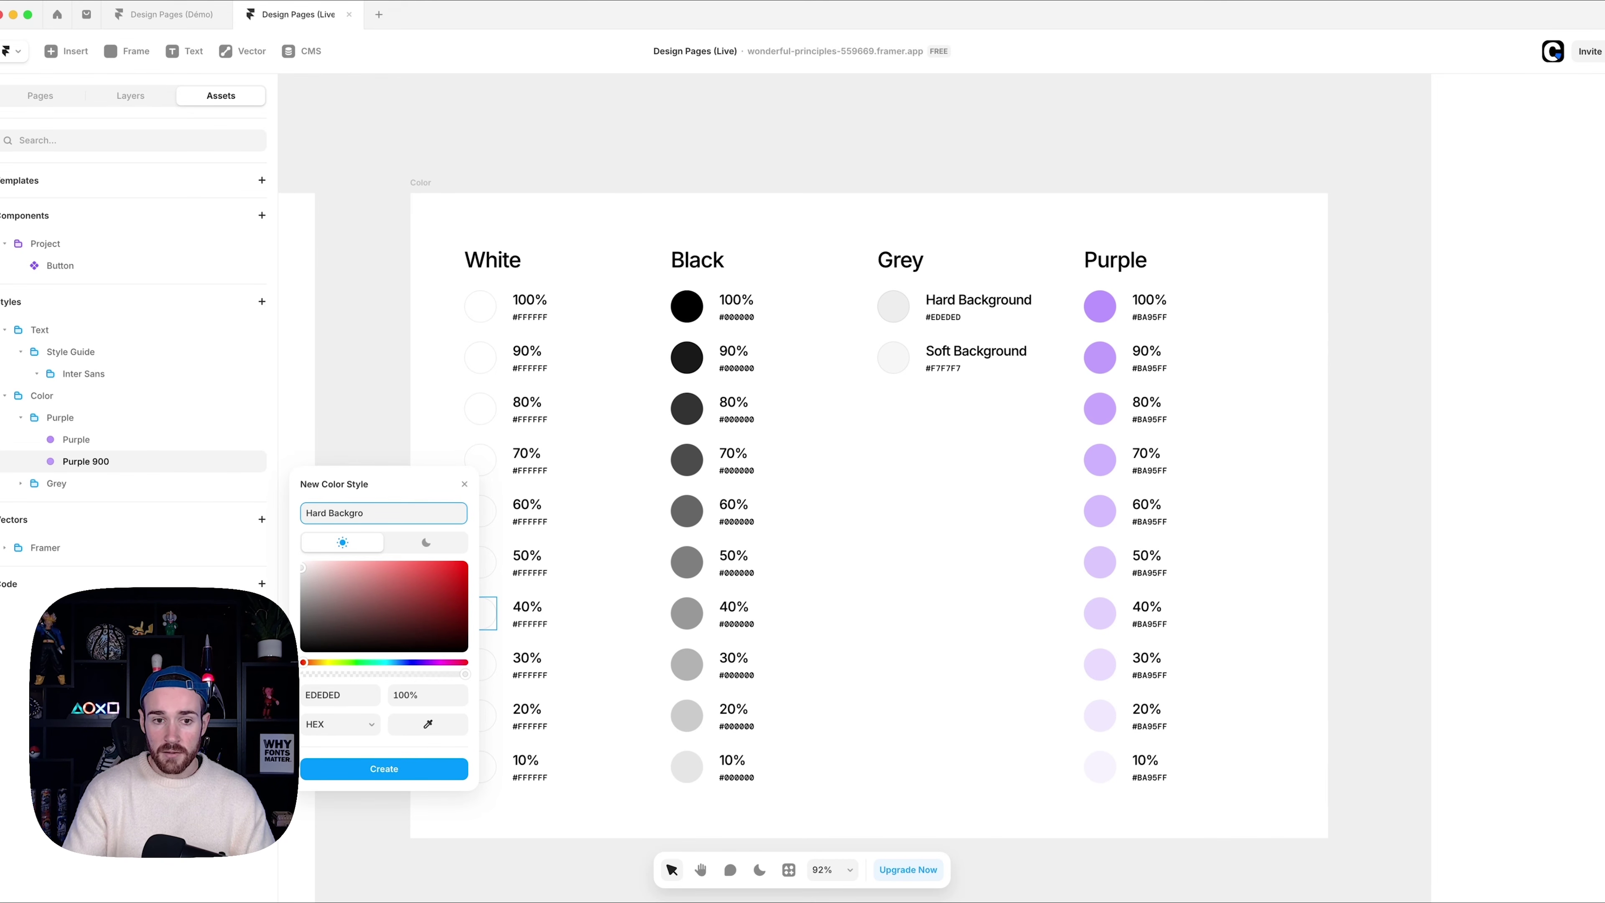
pyautogui.write('und')
pyautogui.press('Return')
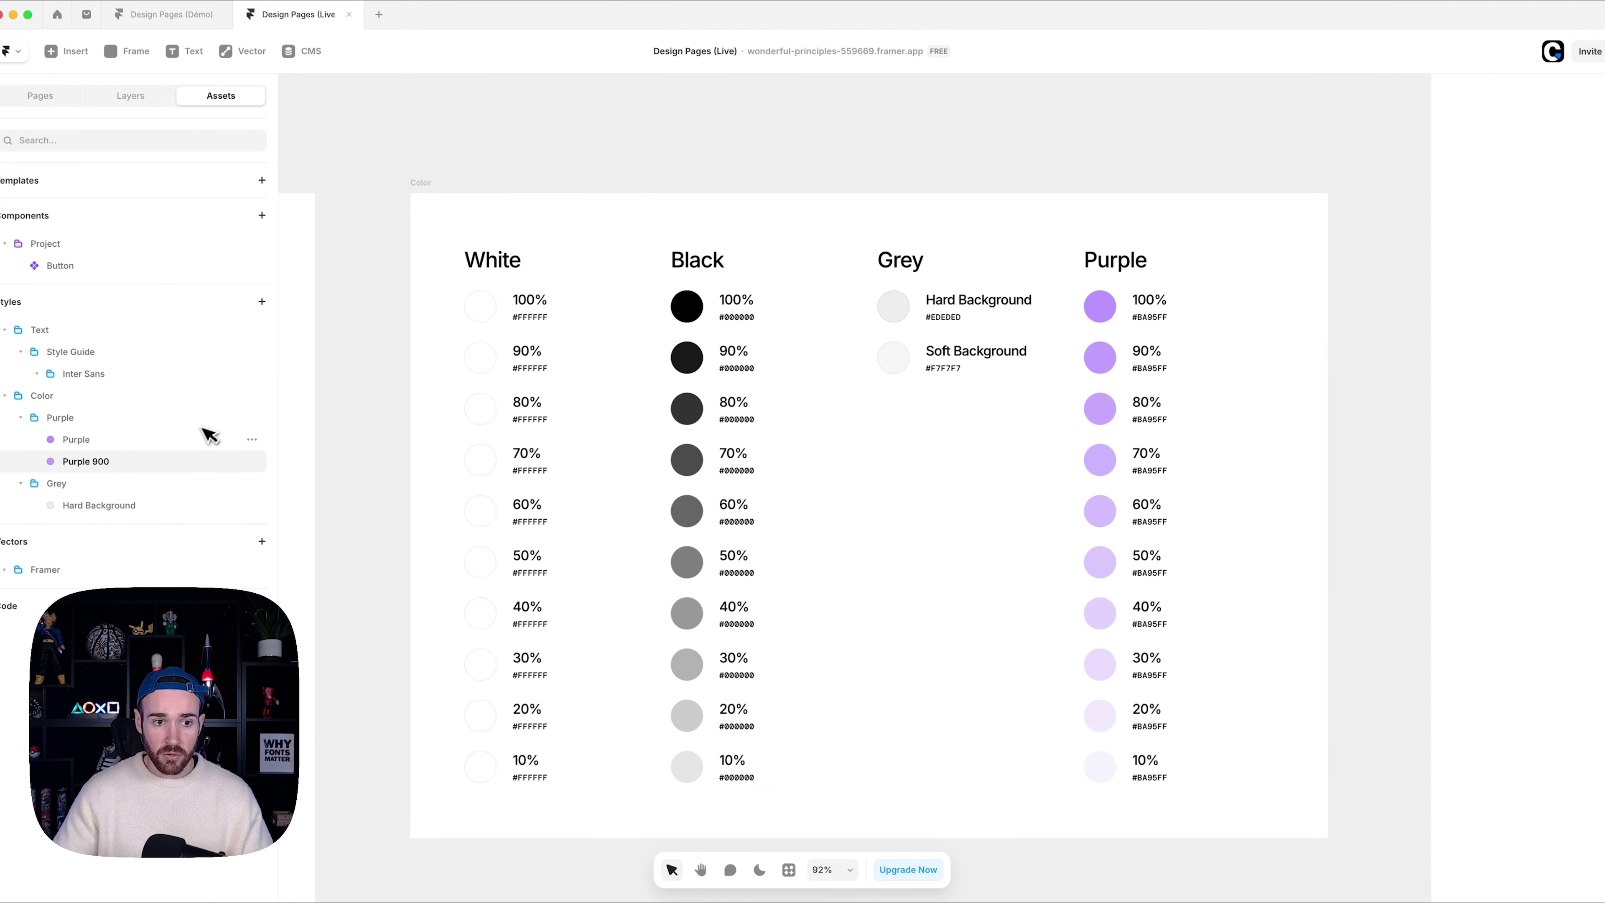
pyautogui.hscroll(-7, 679, 361)
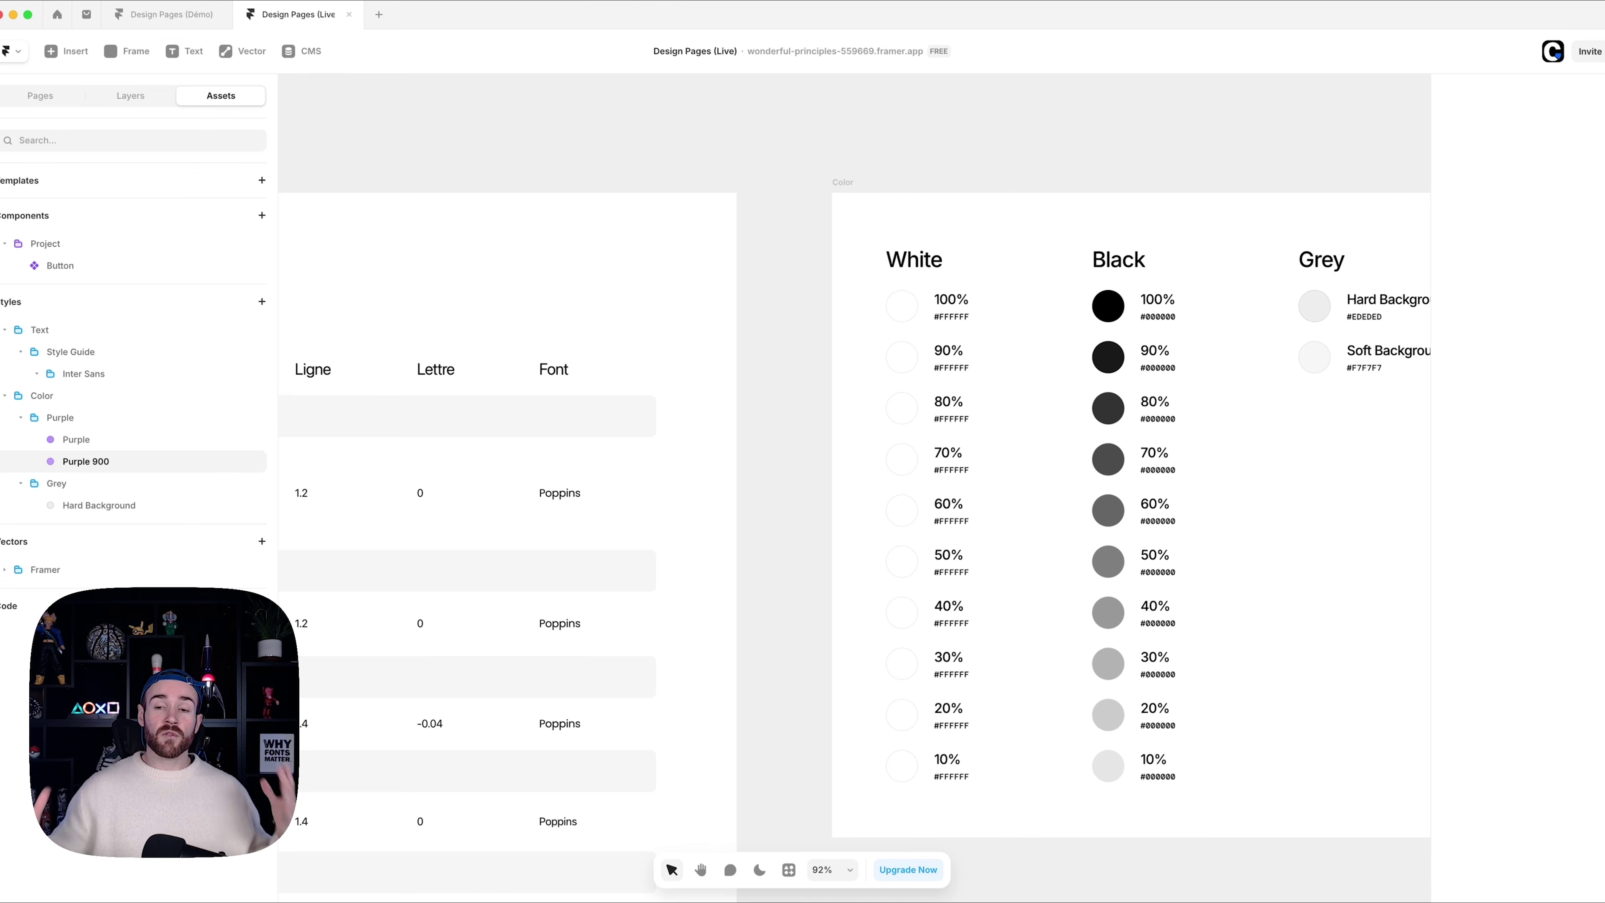